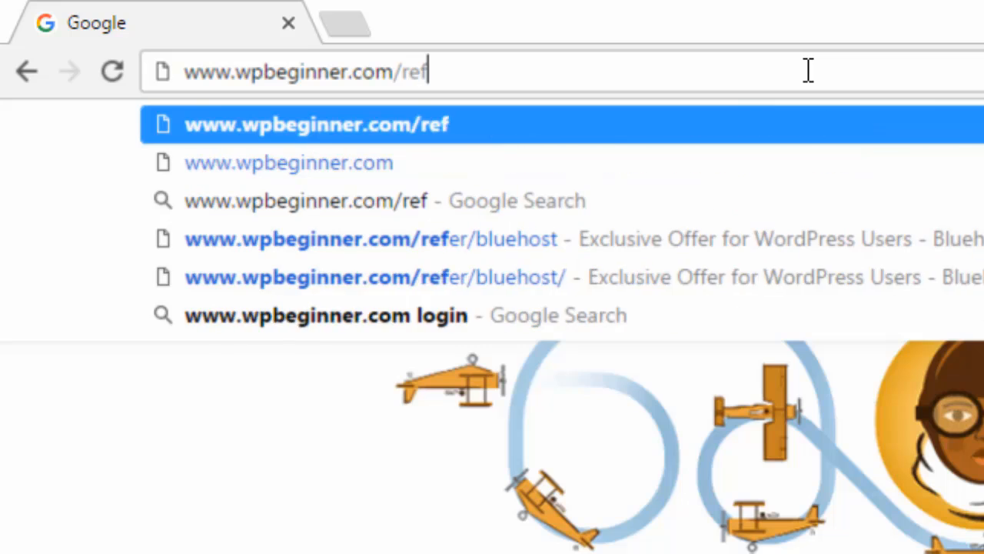
{"action": "type", "text": "bluehost"}
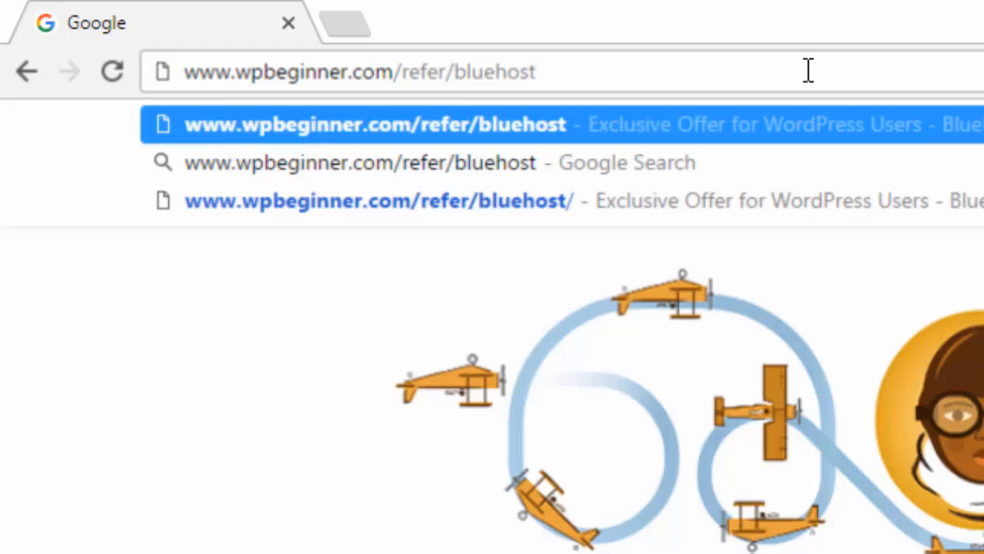
{"action": "key", "text": "Return"}
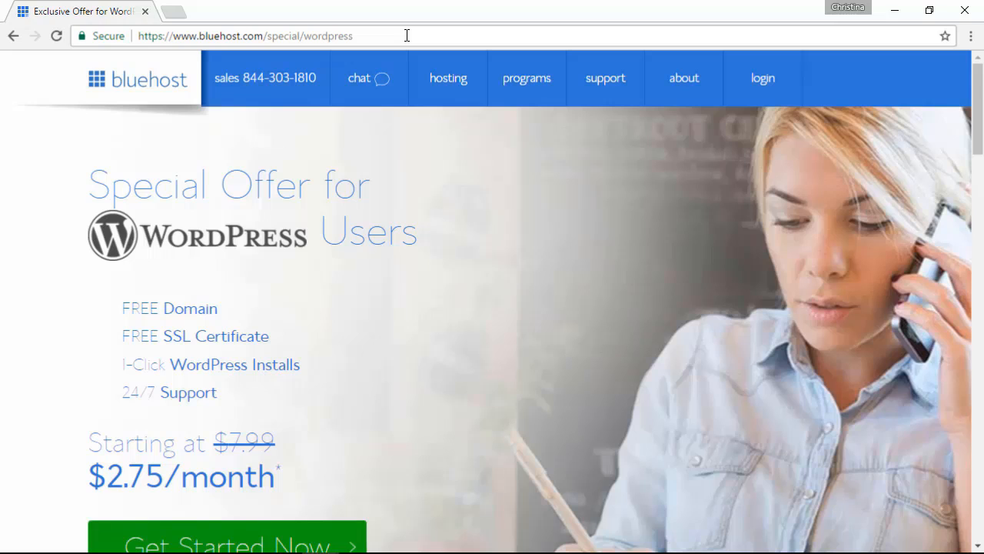
{"action": "scroll", "coordinate": [243, 468], "scroll_direction": "down", "scroll_amount": 1}
{"action": "left_click", "coordinate": [244, 468]}
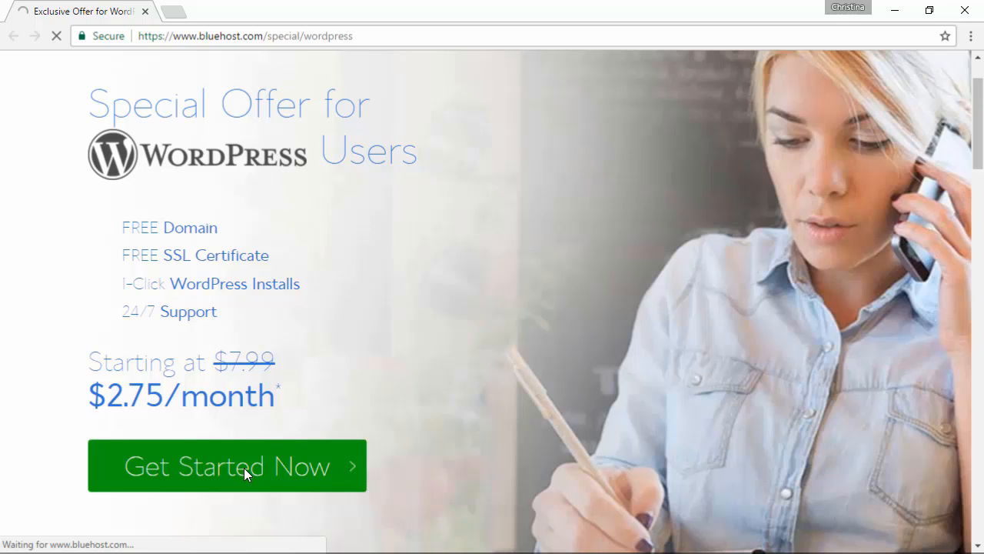
- Compare the hosting plans and select the Plus plan
{"action": "scroll", "coordinate": [160, 260], "scroll_direction": "down", "scroll_amount": 2}
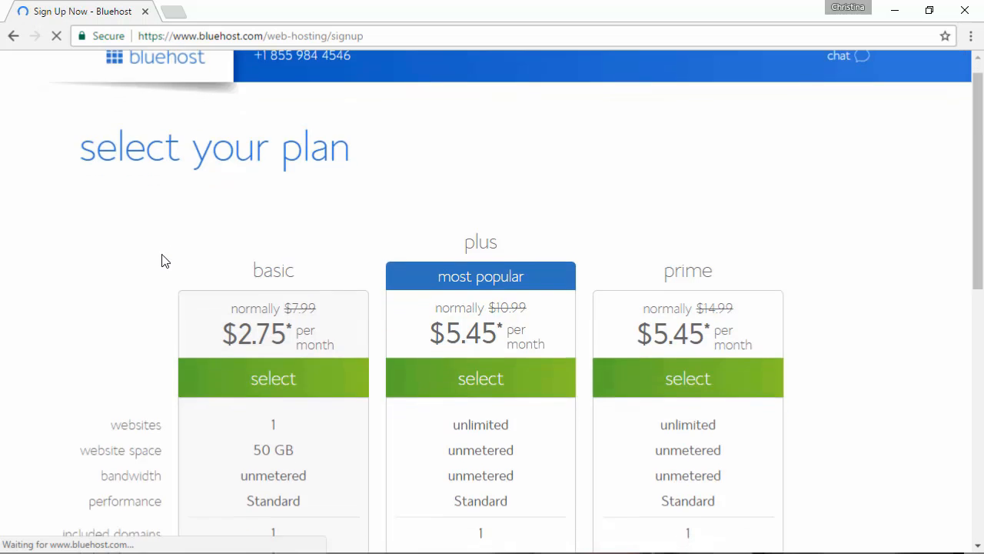
{"action": "scroll", "coordinate": [161, 259], "scroll_direction": "down", "scroll_amount": 1}
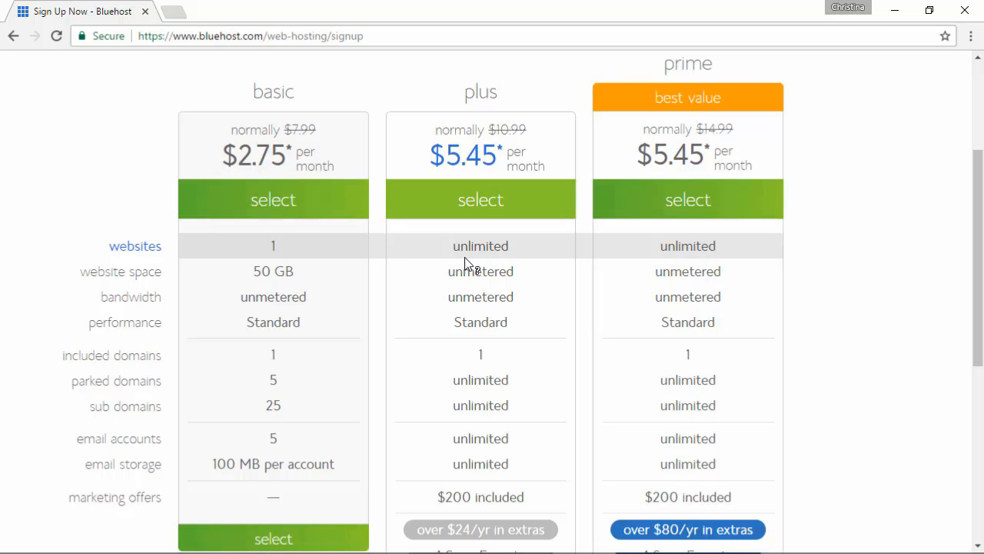
{"action": "scroll", "coordinate": [467, 260], "scroll_direction": "down", "scroll_amount": 1}
{"action": "left_click", "coordinate": [462, 93]}
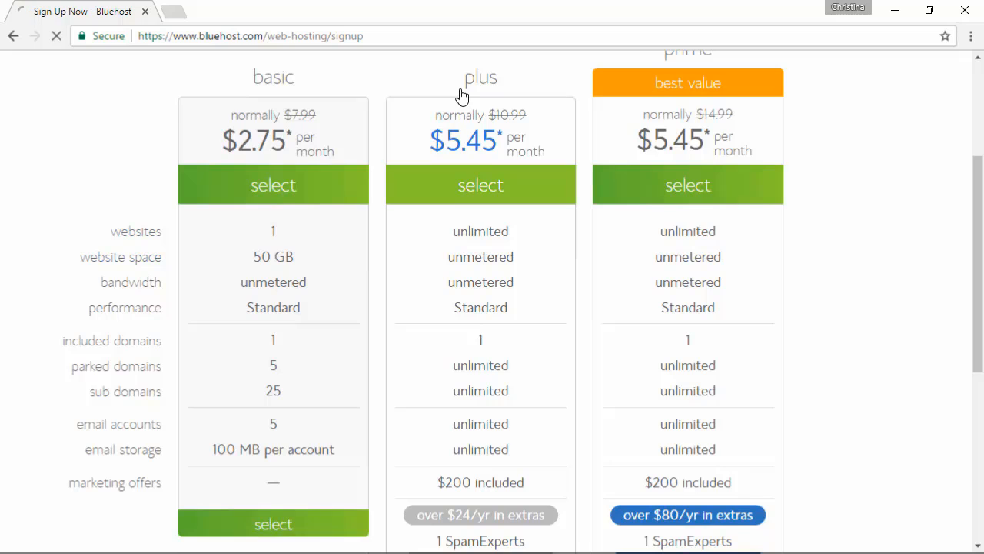
- Request the new domain startawpsite with the .com extension and continue to account creation
{"action": "left_click", "coordinate": [208, 395]}
{"action": "type", "text": "start"}
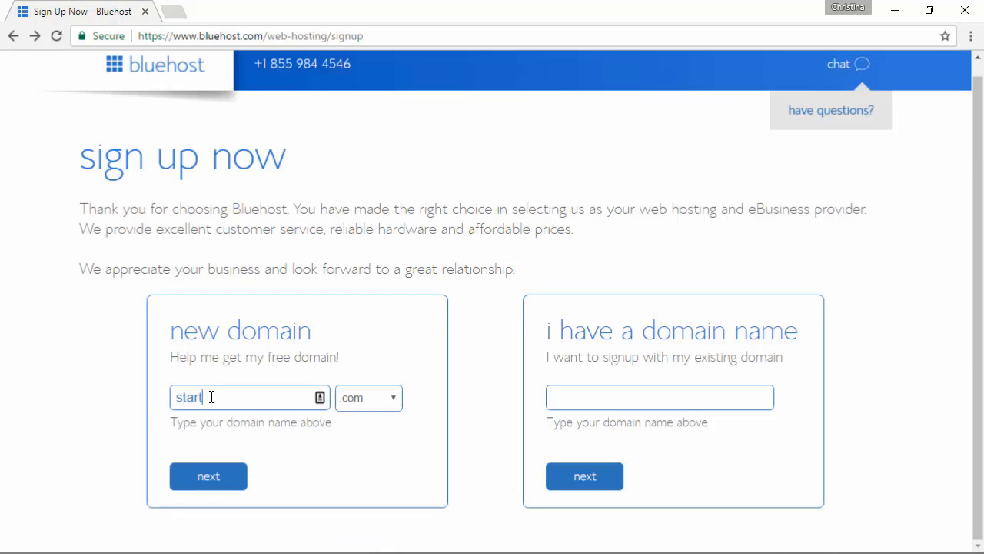
{"action": "type", "text": "awpsite"}
{"action": "left_click", "coordinate": [217, 477]}
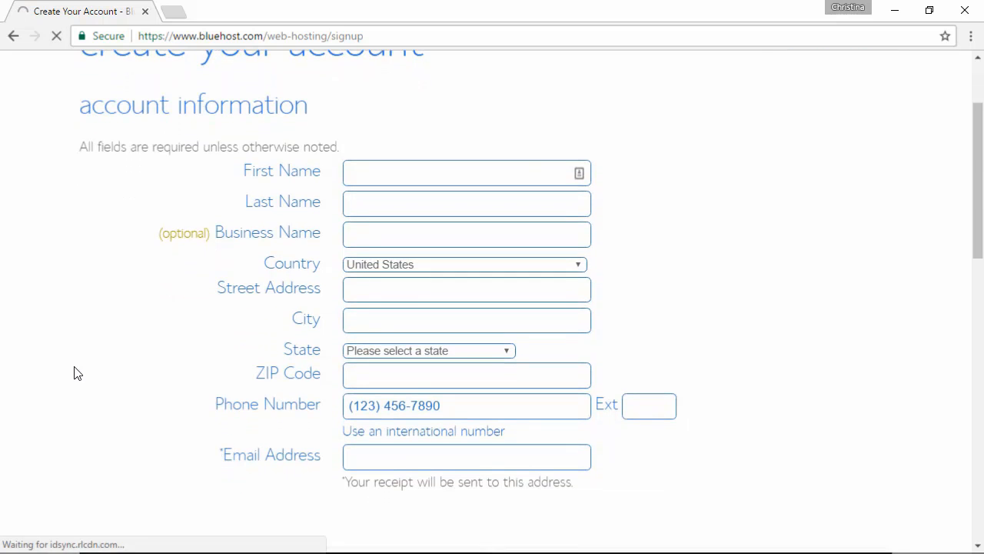
- Set the account plan in the package information to the Plus 12 Month Price at $8.45/mo
{"action": "scroll", "coordinate": [74, 373], "scroll_direction": "down", "scroll_amount": 6}
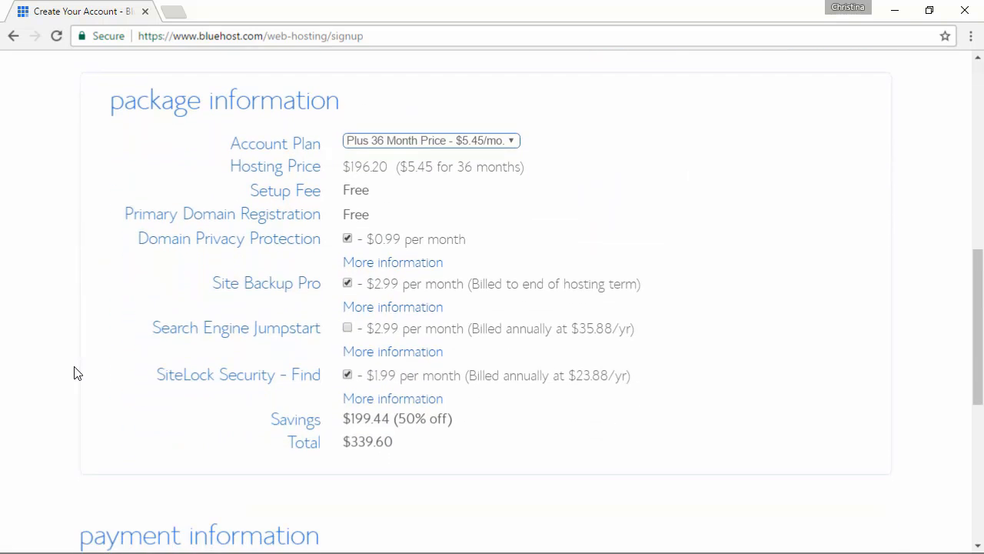
{"action": "scroll", "coordinate": [73, 373], "scroll_direction": "down", "scroll_amount": 1}
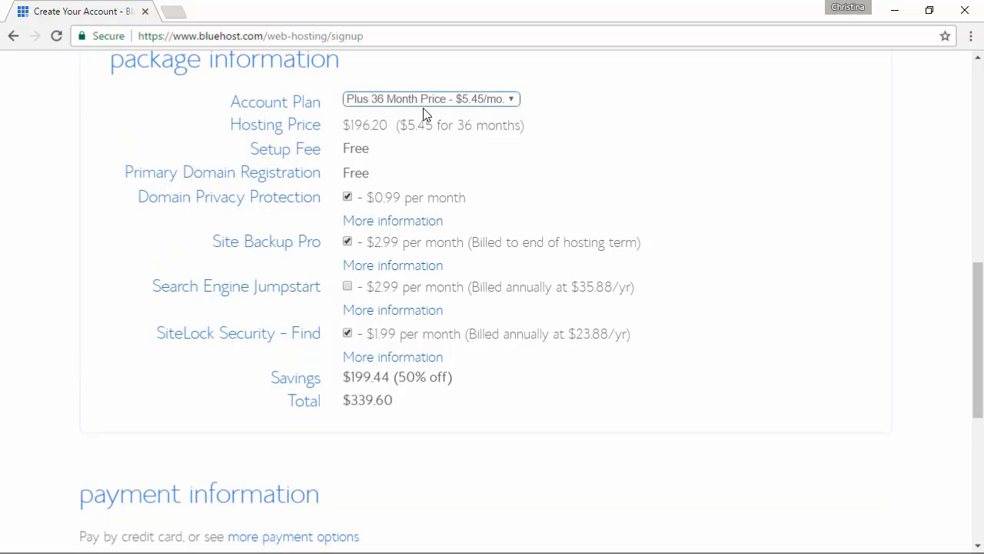
{"action": "left_click", "coordinate": [425, 113]}
{"action": "left_click", "coordinate": [390, 114]}
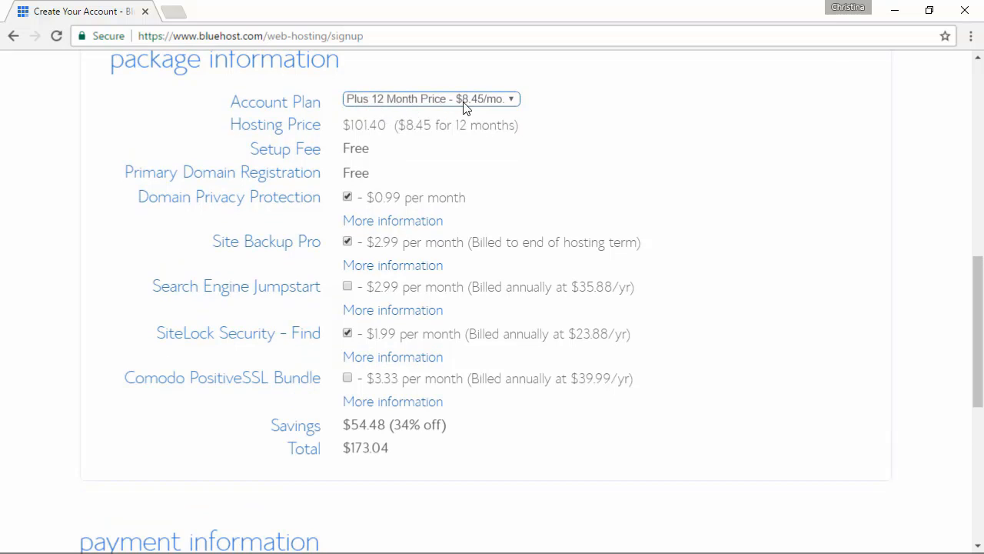
- Remove the Domain Privacy Protection, Site Backup Pro and SiteLock Security - Find extras from the package
{"action": "left_click", "coordinate": [347, 198]}
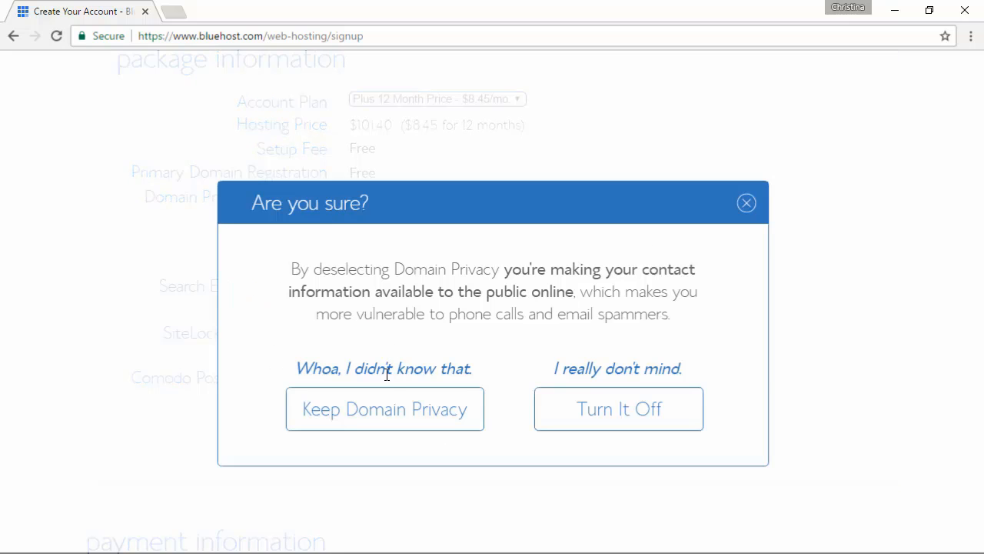
{"action": "left_click", "coordinate": [593, 415]}
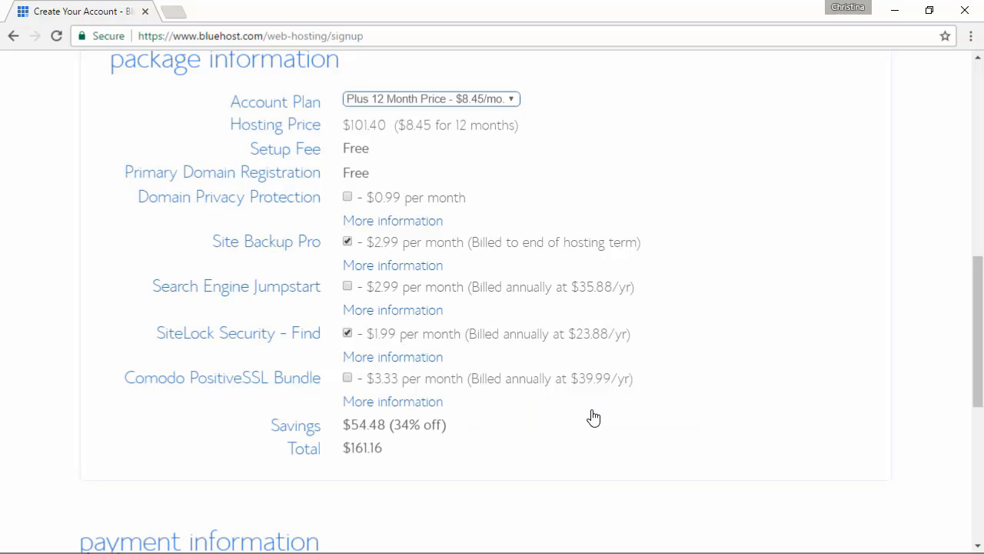
{"action": "left_click", "coordinate": [347, 243]}
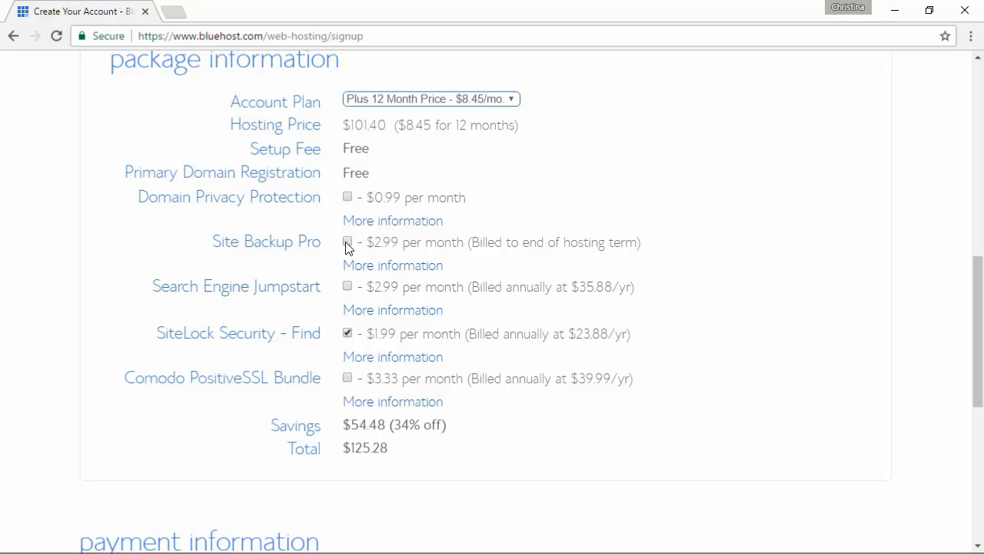
{"action": "left_click", "coordinate": [348, 334]}
- Review the package savings and total, and the payment information section below them
{"action": "scroll", "coordinate": [347, 336], "scroll_direction": "down", "scroll_amount": 1}
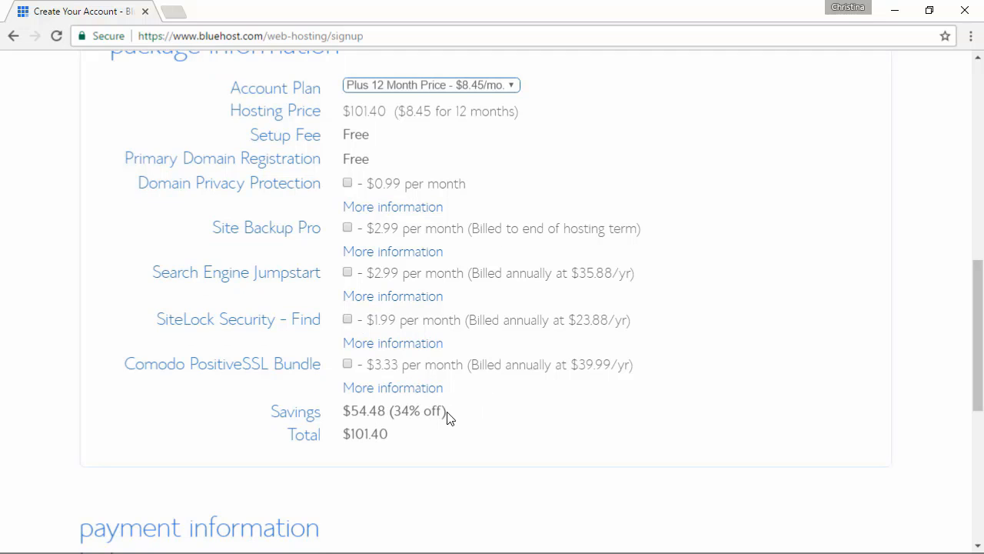
{"action": "left_click_drag", "start_coordinate": [450, 417], "coordinate": [402, 411]}
{"action": "left_click", "coordinate": [402, 412]}
{"action": "scroll", "coordinate": [470, 420], "scroll_direction": "down", "scroll_amount": 2}
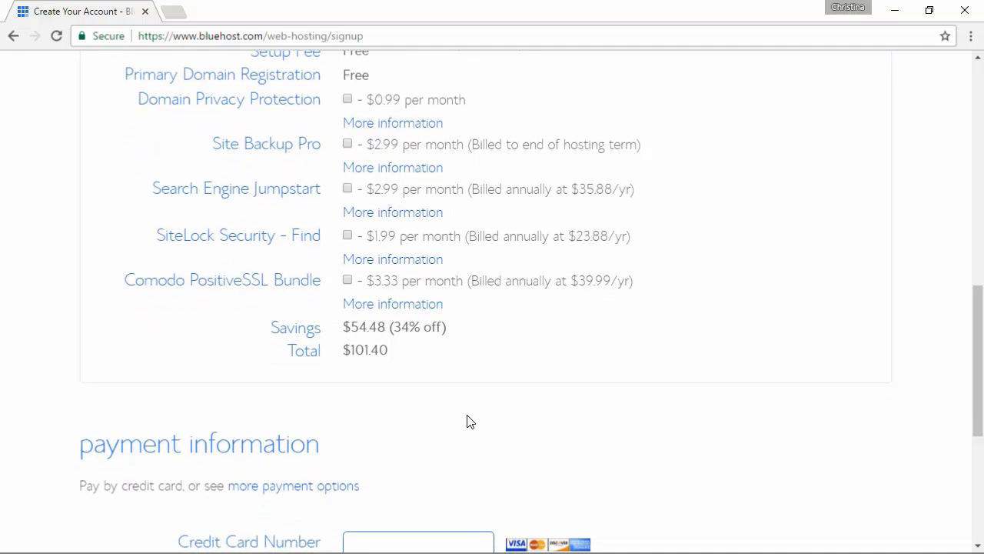
{"action": "scroll", "coordinate": [470, 421], "scroll_direction": "down", "scroll_amount": 2}
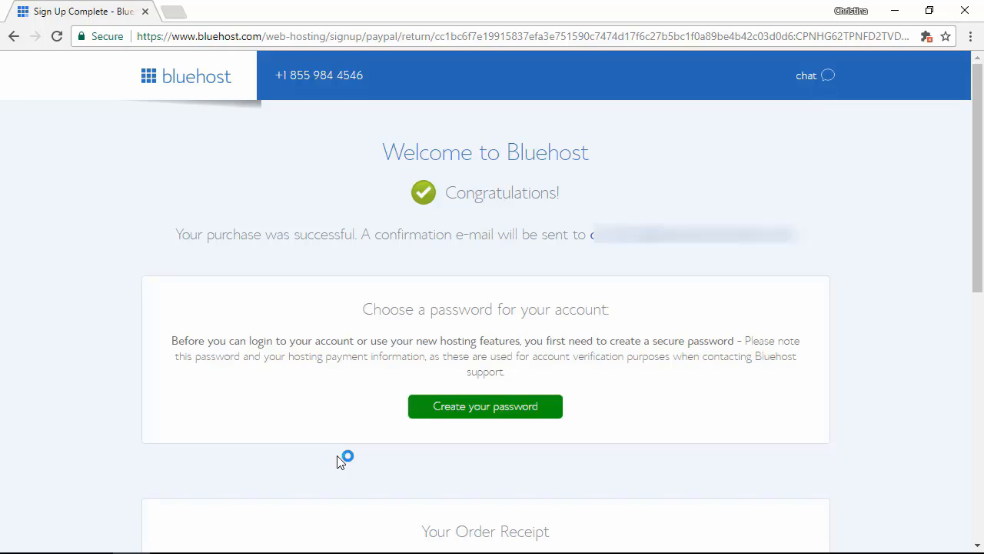
- Create the account password, agreeing to the Privacy Policy and Terms of Service
{"action": "scroll", "coordinate": [336, 462], "scroll_direction": "down", "scroll_amount": 1}
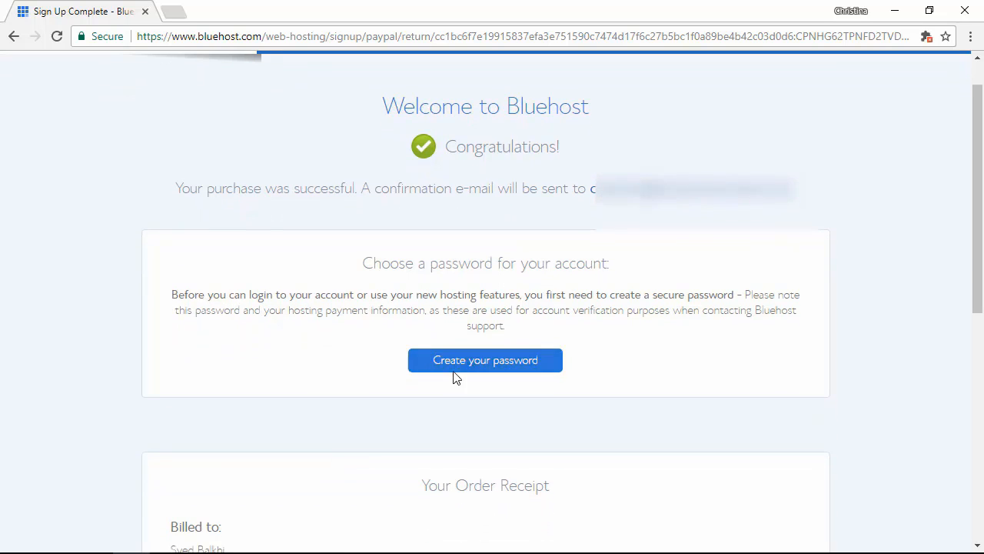
{"action": "left_click", "coordinate": [470, 367]}
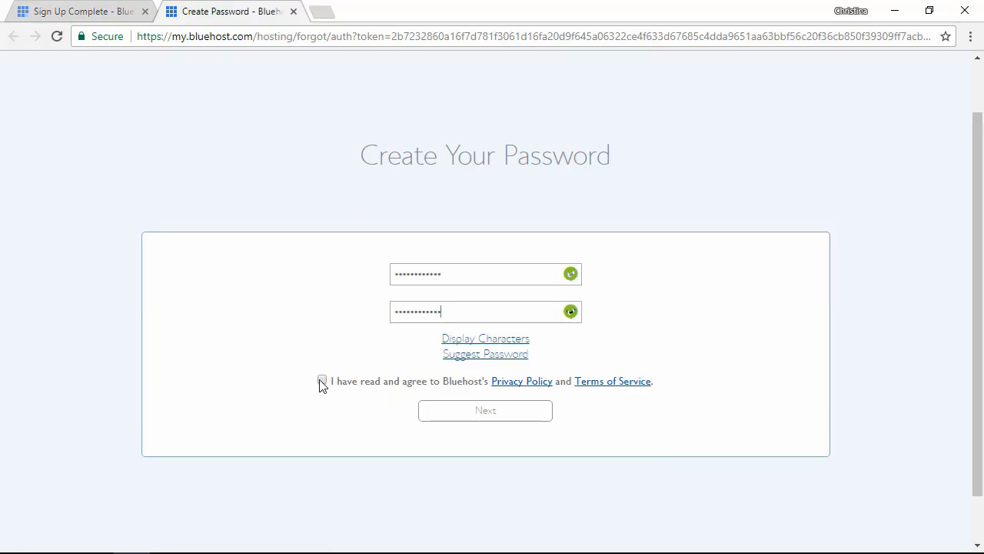
{"action": "left_click", "coordinate": [322, 382]}
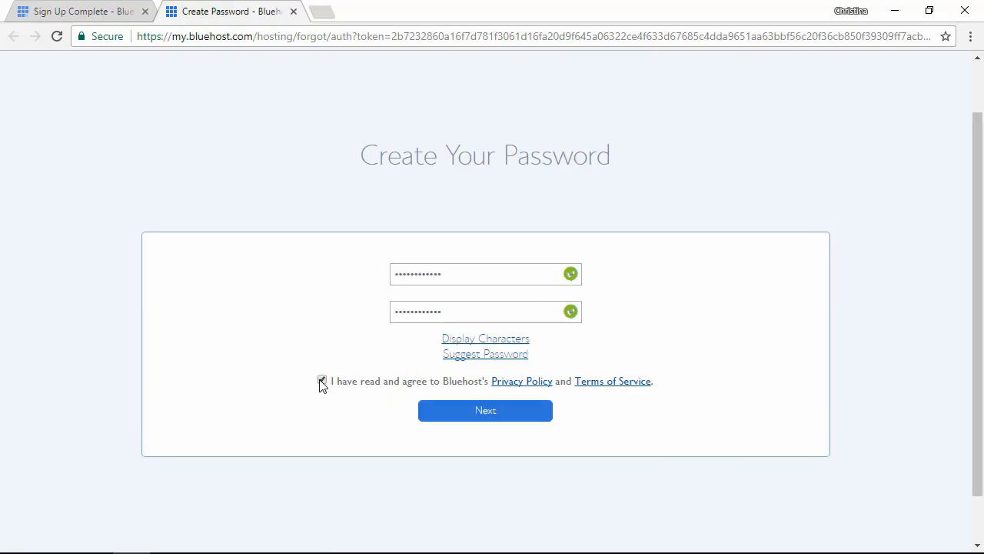
{"action": "left_click", "coordinate": [483, 414]}
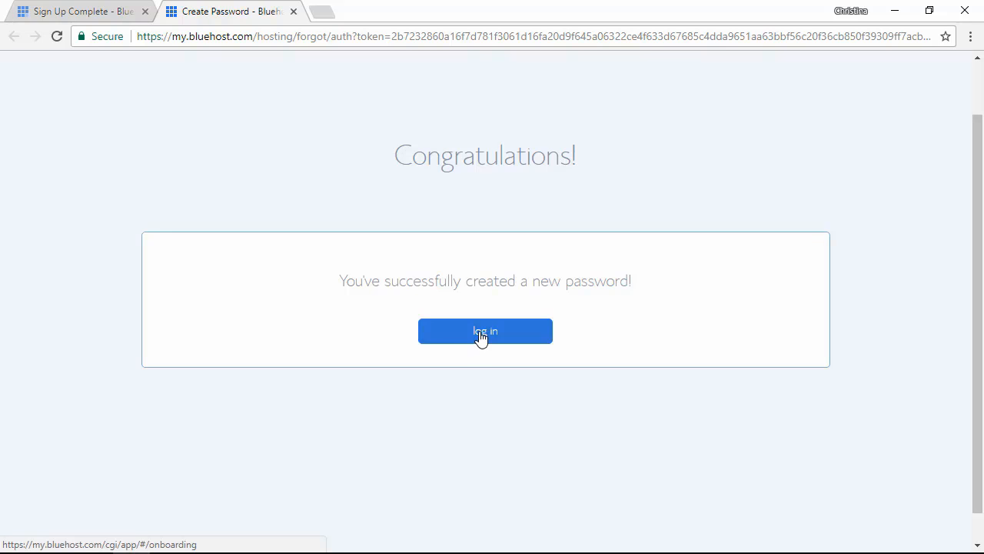
- Log in to the new hosting account and skip the theme choice to start building the WordPress site
{"action": "left_click", "coordinate": [481, 335]}
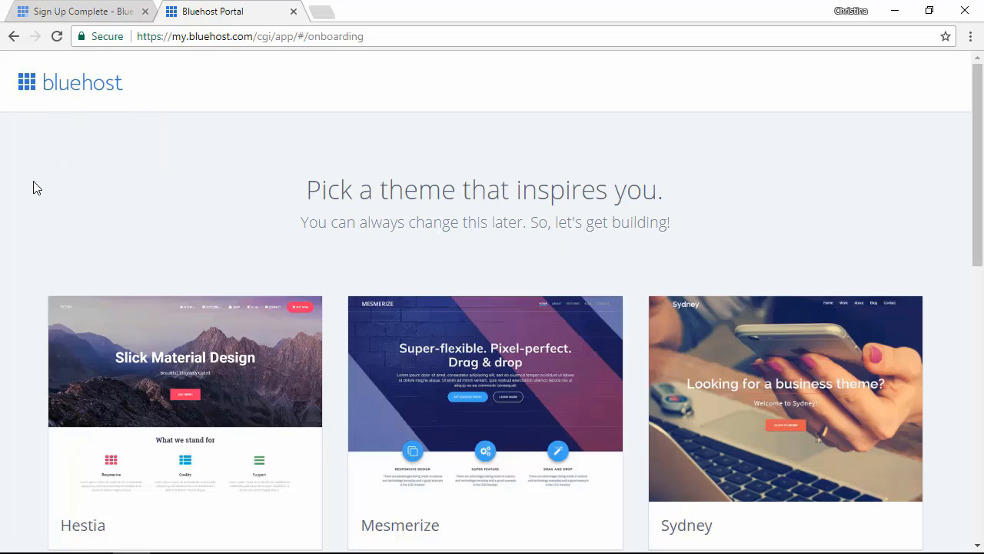
{"action": "scroll", "coordinate": [36, 187], "scroll_direction": "down", "scroll_amount": 2}
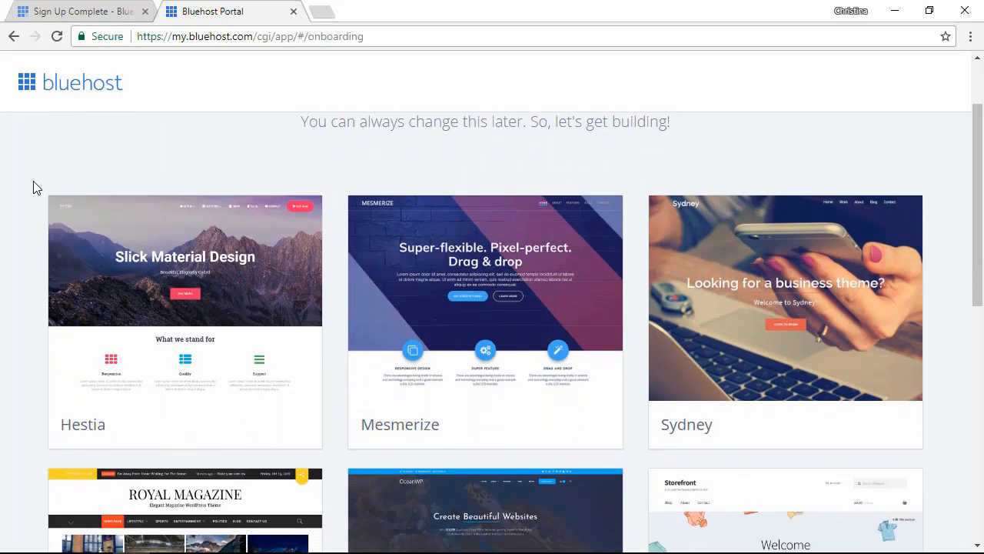
{"action": "scroll", "coordinate": [33, 187], "scroll_direction": "down", "scroll_amount": 6}
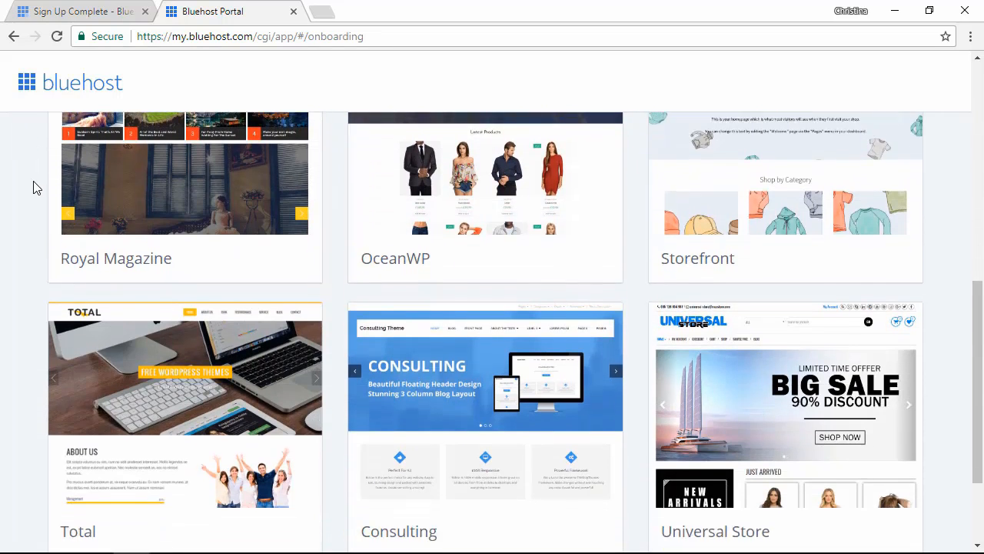
{"action": "scroll", "coordinate": [33, 187], "scroll_direction": "down", "scroll_amount": 2}
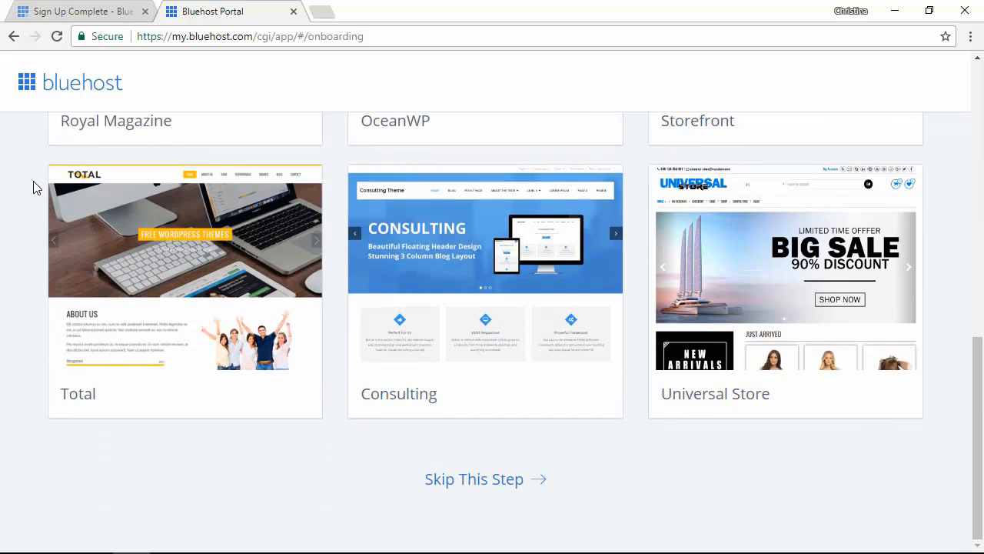
{"action": "left_click", "coordinate": [476, 483]}
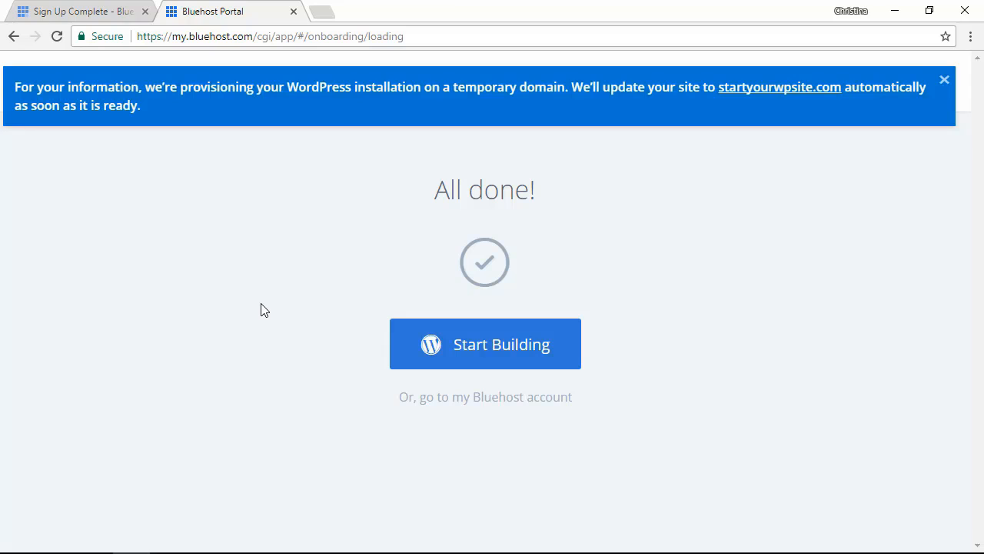
{"action": "left_click", "coordinate": [489, 350]}
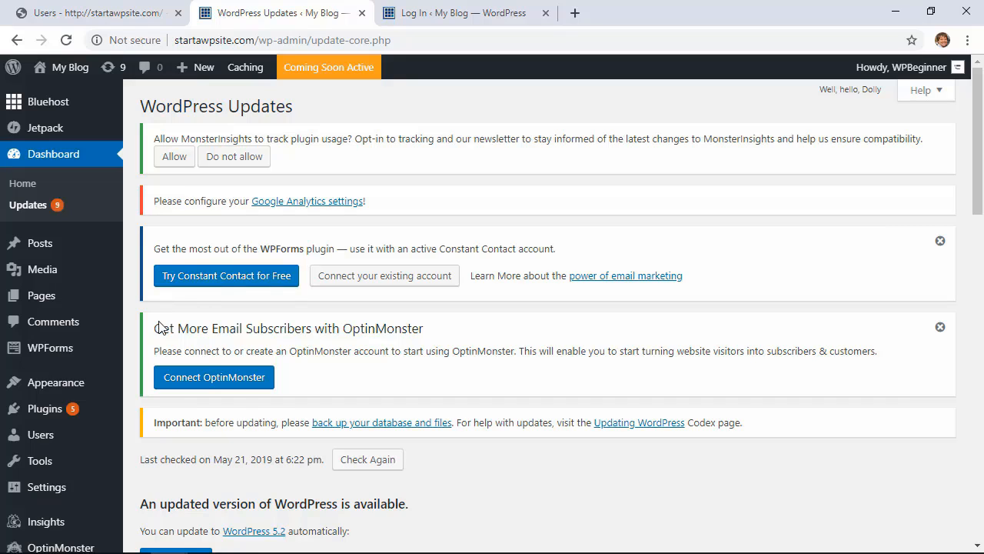
- Deactivate all installed WordPress plugins with one bulk action
{"action": "left_click", "coordinate": [47, 419]}
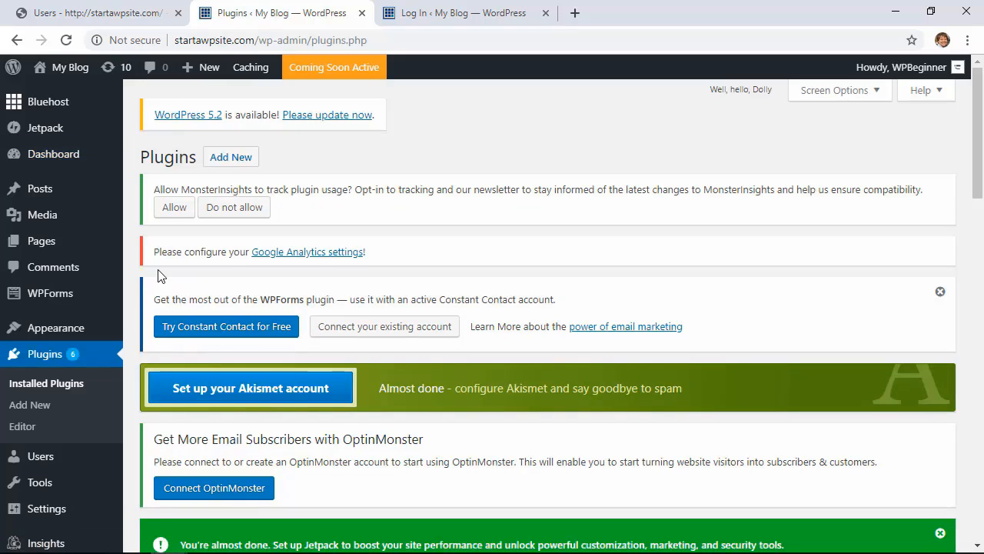
{"action": "scroll", "coordinate": [159, 275], "scroll_direction": "down", "scroll_amount": 4}
{"action": "scroll", "coordinate": [159, 275], "scroll_direction": "down", "scroll_amount": 6}
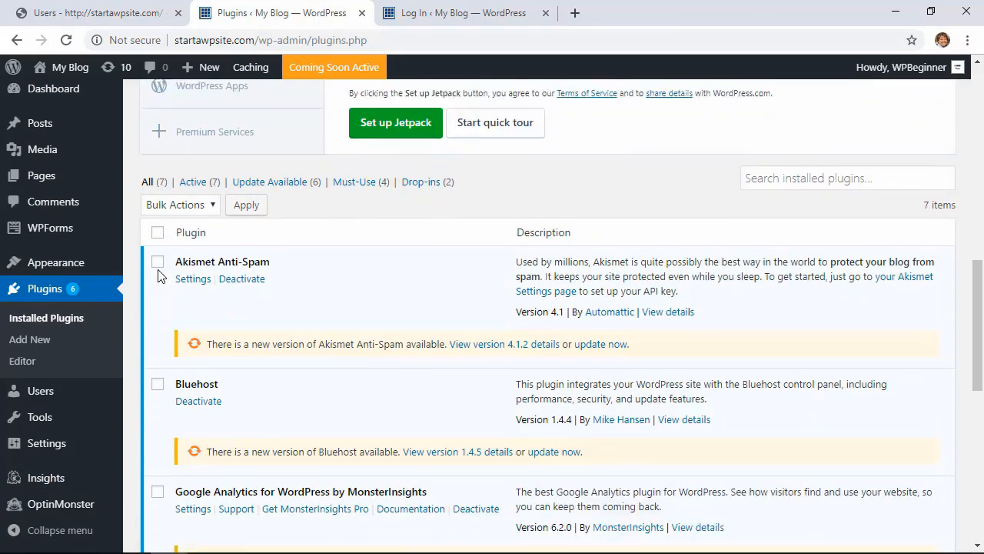
{"action": "left_click", "coordinate": [158, 183]}
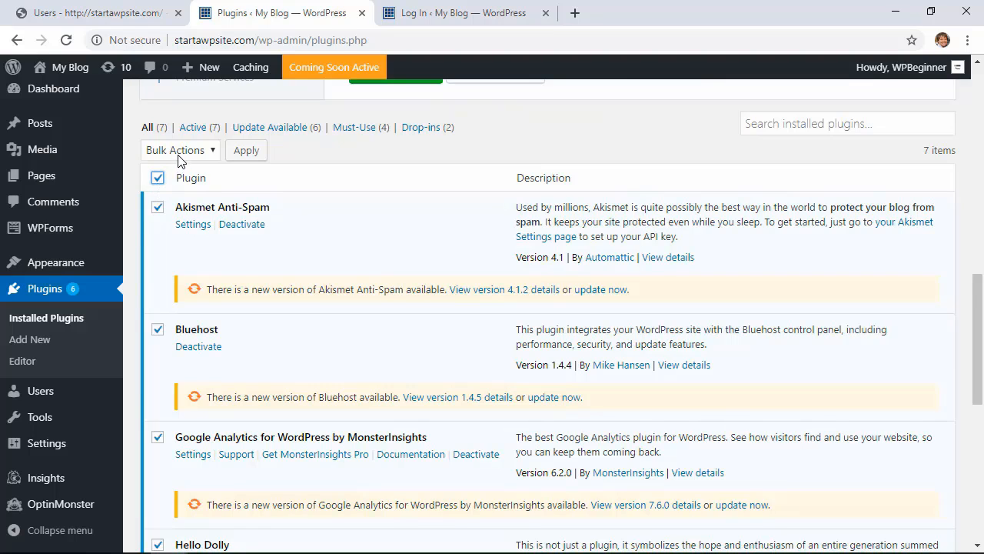
{"action": "left_click", "coordinate": [178, 153]}
{"action": "left_click", "coordinate": [181, 200]}
{"action": "left_click", "coordinate": [246, 152]}
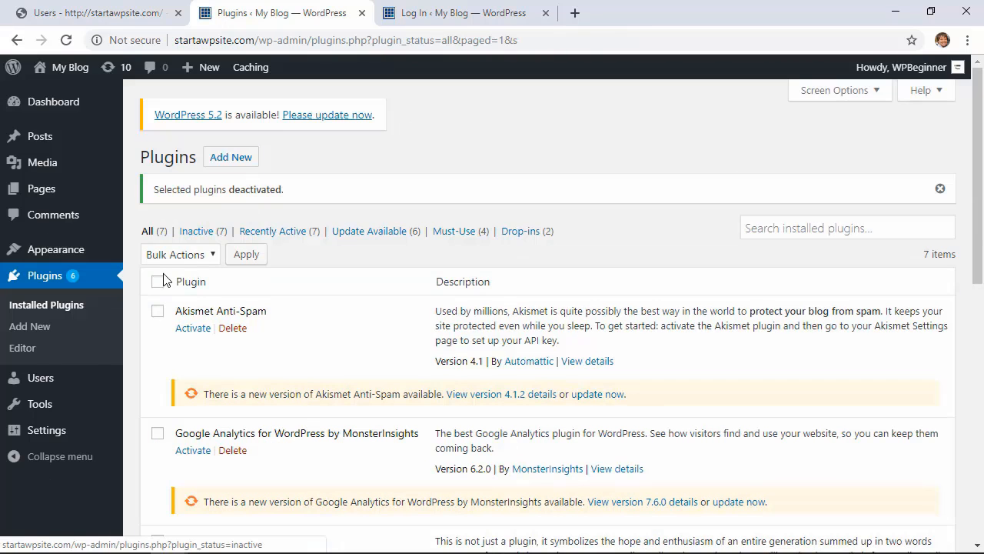
- Delete all the deactivated plugins and their data with one bulk action
{"action": "left_click", "coordinate": [157, 281]}
{"action": "left_click", "coordinate": [177, 254]}
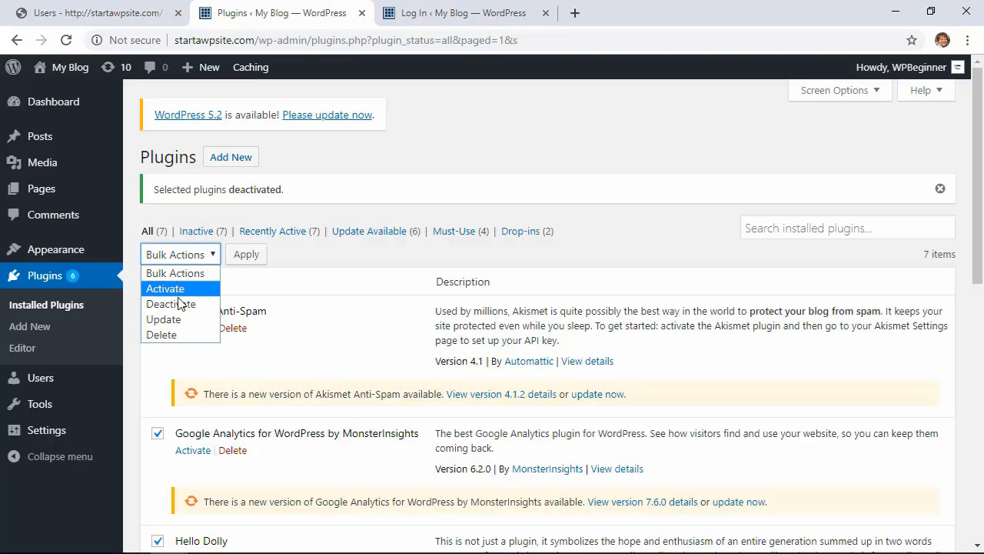
{"action": "left_click", "coordinate": [162, 334]}
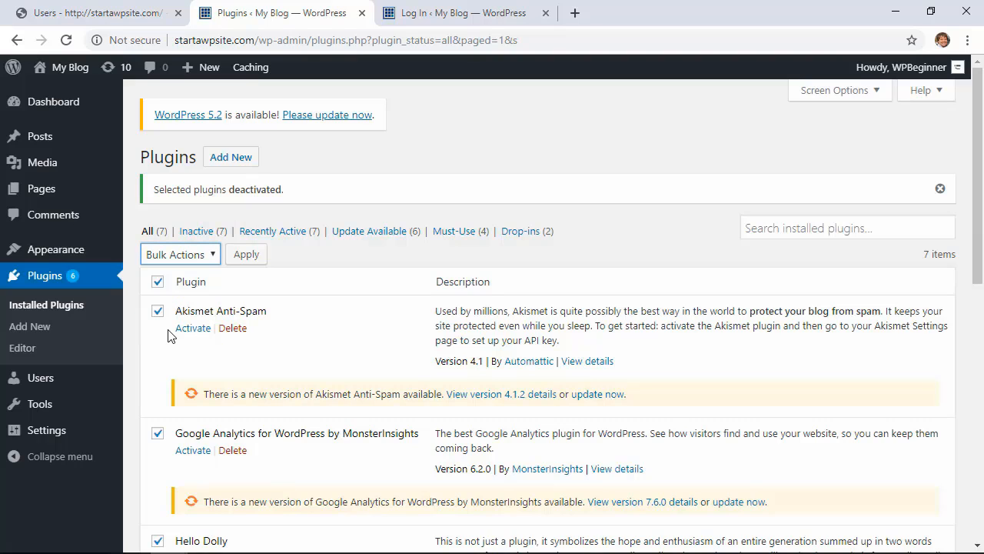
{"action": "left_click", "coordinate": [247, 255]}
{"action": "scroll", "coordinate": [582, 143], "scroll_direction": "down", "scroll_amount": 1}
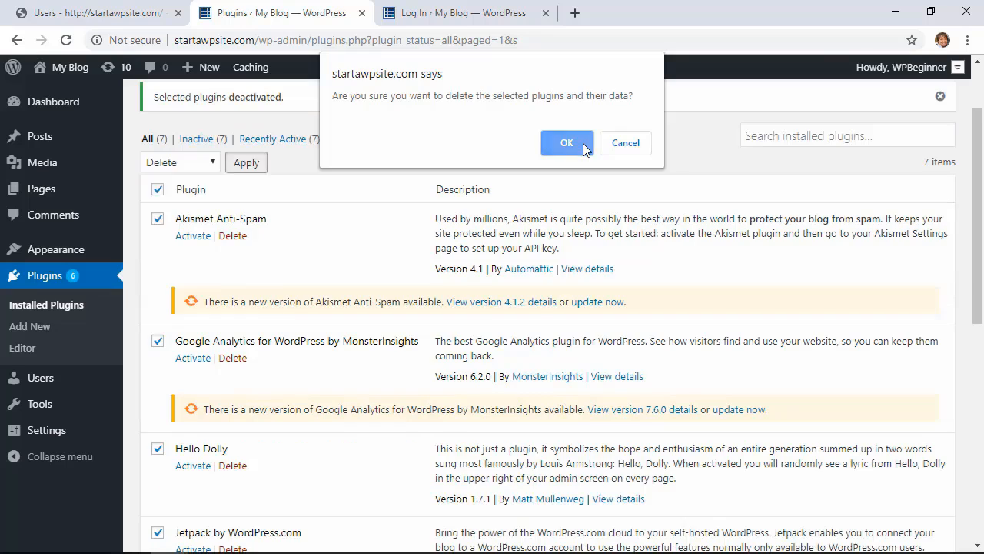
{"action": "left_click", "coordinate": [583, 143]}
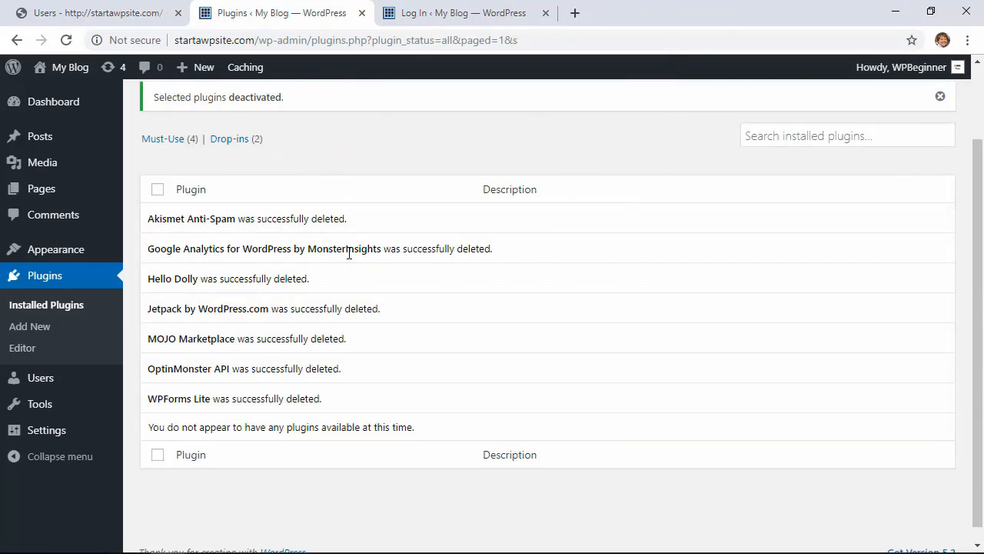
- Update the site's WordPress installation to version 5.2
{"action": "scroll", "coordinate": [319, 273], "scroll_direction": "up", "scroll_amount": 1}
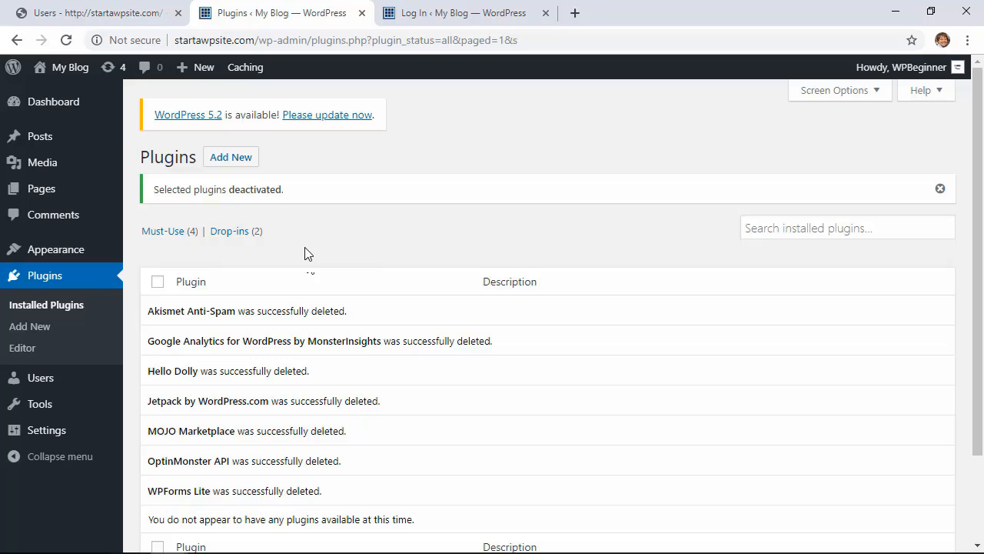
{"action": "left_click", "coordinate": [321, 121]}
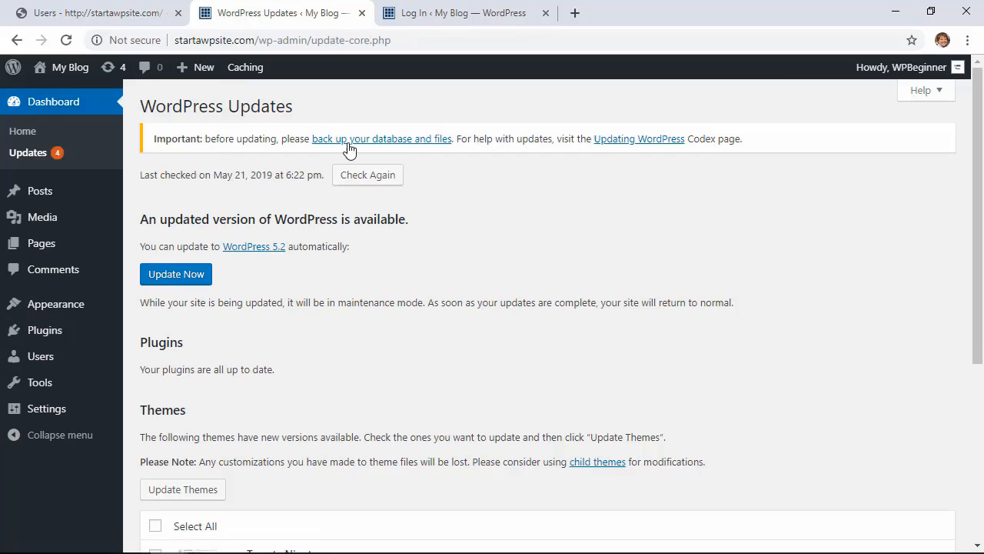
{"action": "left_click", "coordinate": [197, 279]}
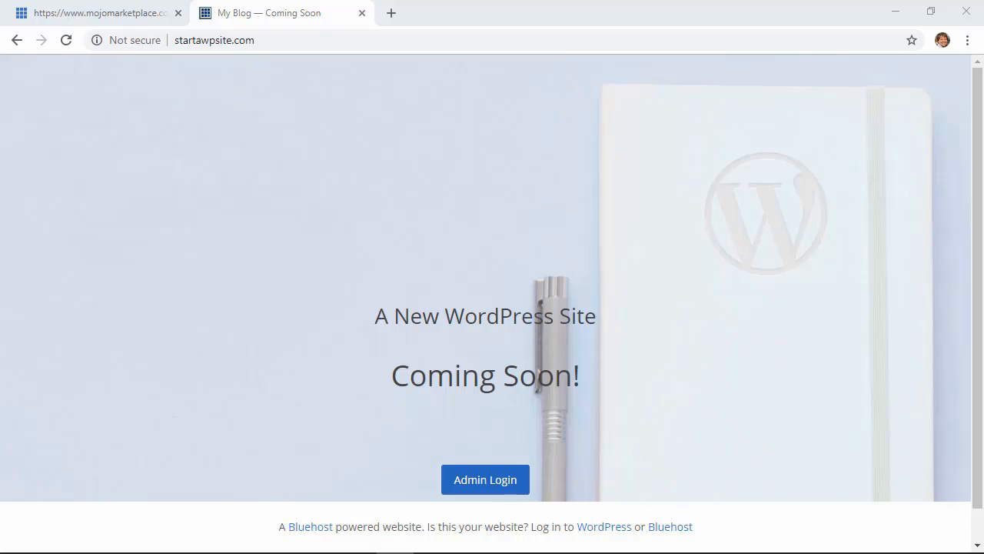
- Check the browser's connection security information for startawpsite.com
{"action": "left_click", "coordinate": [128, 40]}
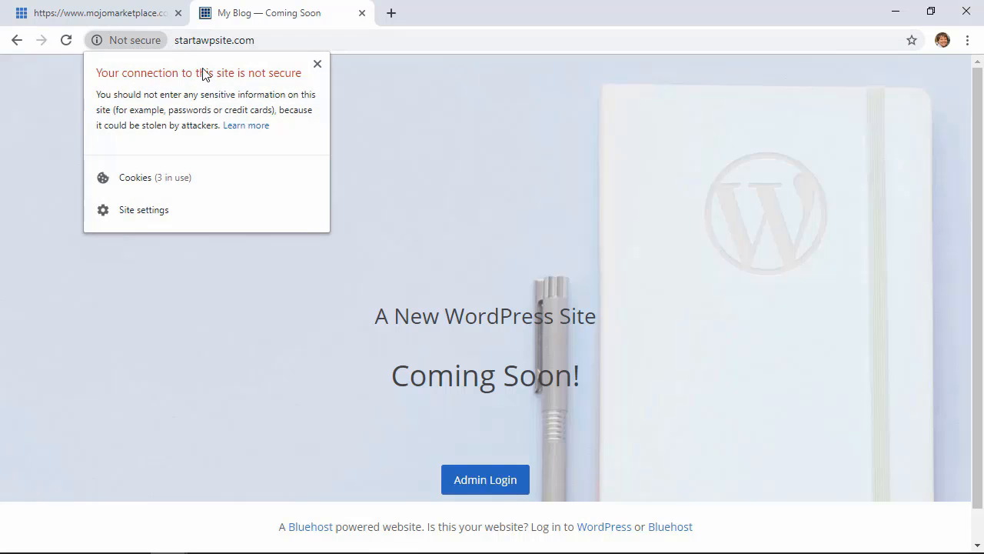
{"action": "left_click", "coordinate": [311, 42]}
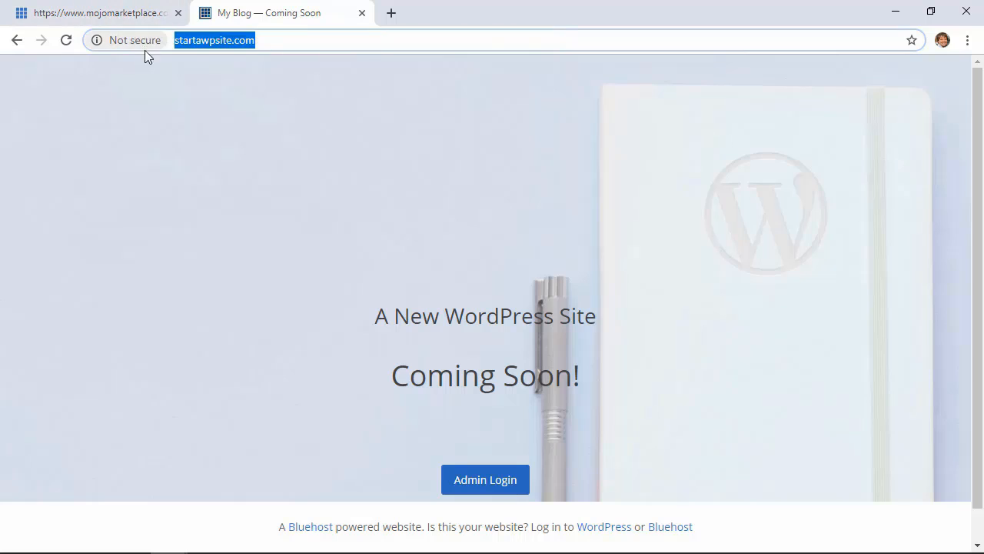
{"action": "left_click", "coordinate": [148, 83]}
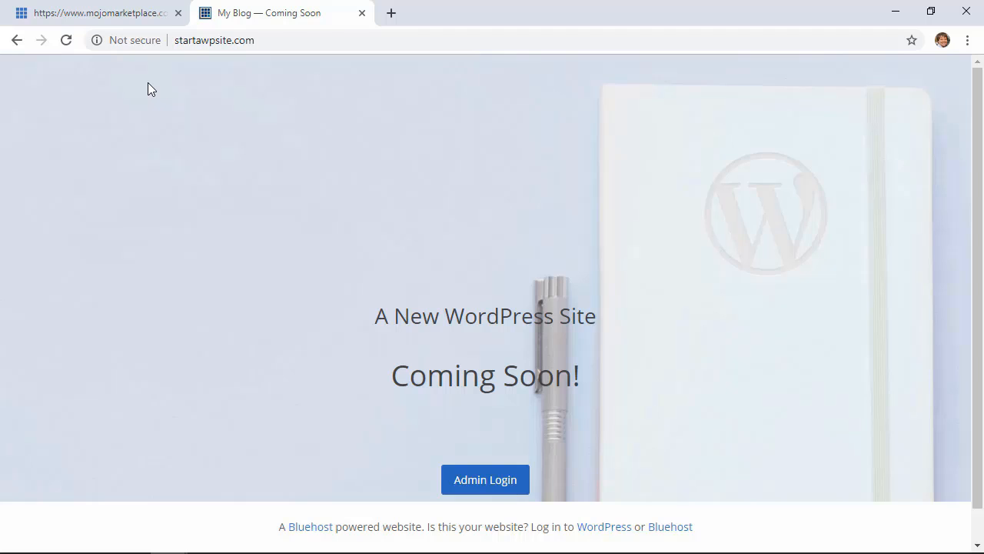
{"action": "key", "text": "ctrl+l"}
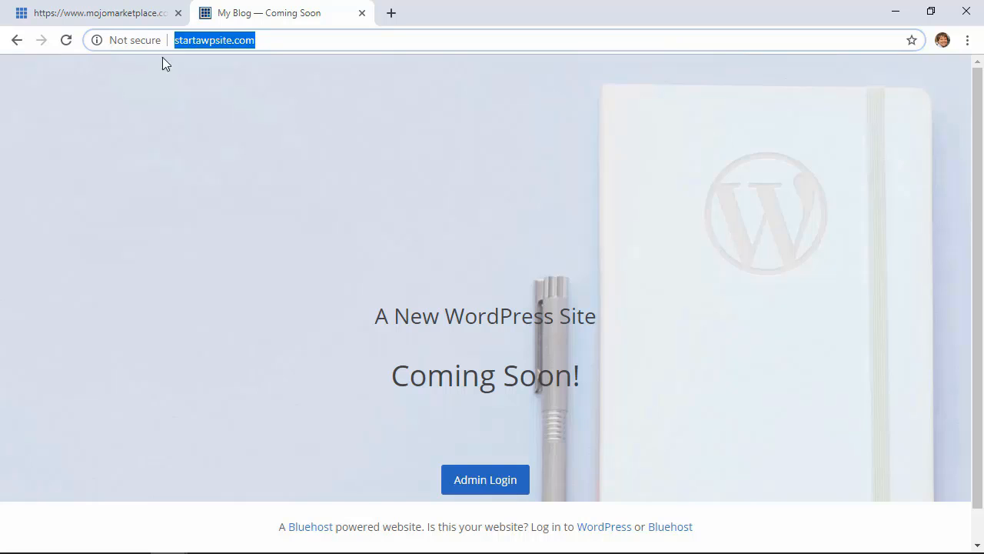
- Check the secure certificate status for startawpsite.com in Bluehost's WordPress security tools
{"action": "left_click", "coordinate": [100, 13]}
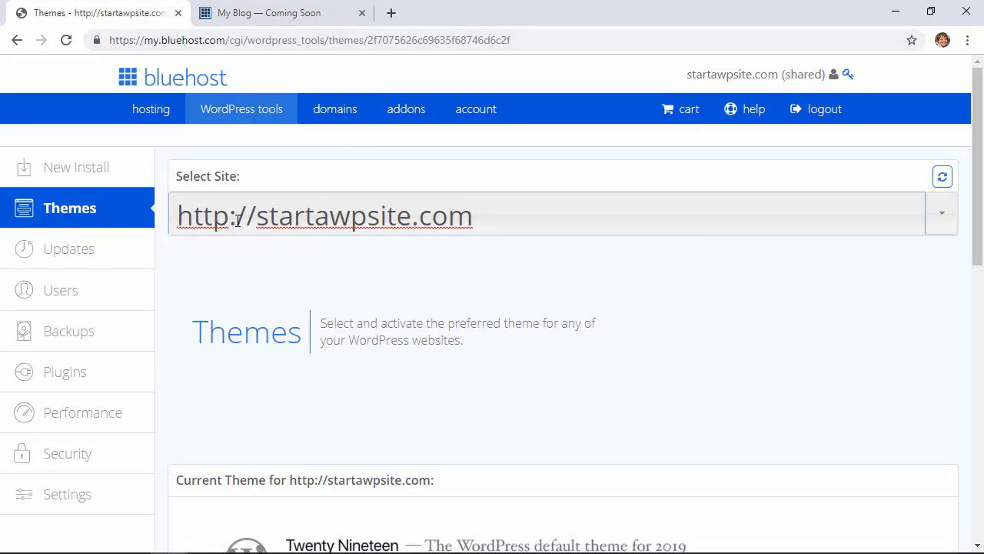
{"action": "left_click", "coordinate": [66, 464]}
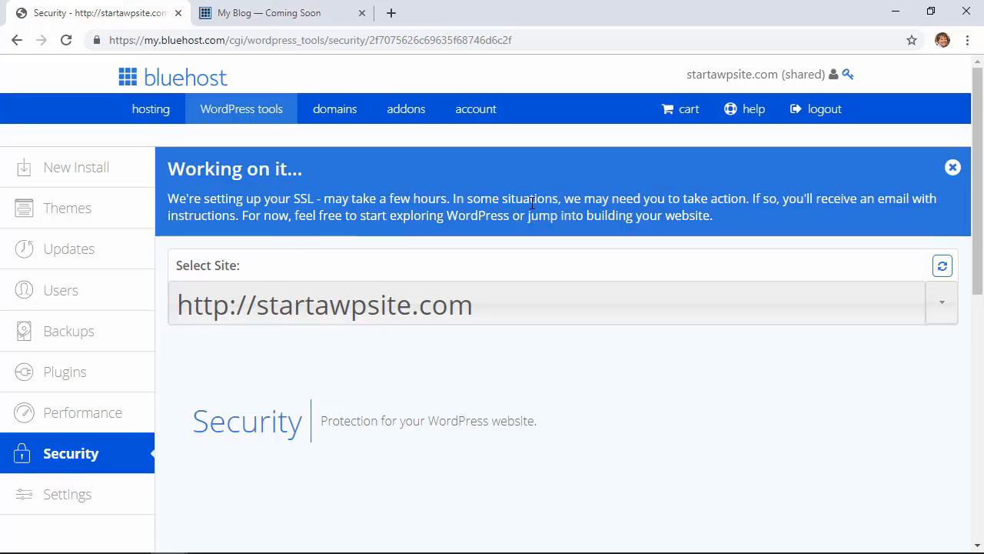
{"action": "scroll", "coordinate": [374, 222], "scroll_direction": "down", "scroll_amount": 1}
{"action": "scroll", "coordinate": [373, 221], "scroll_direction": "down", "scroll_amount": 3}
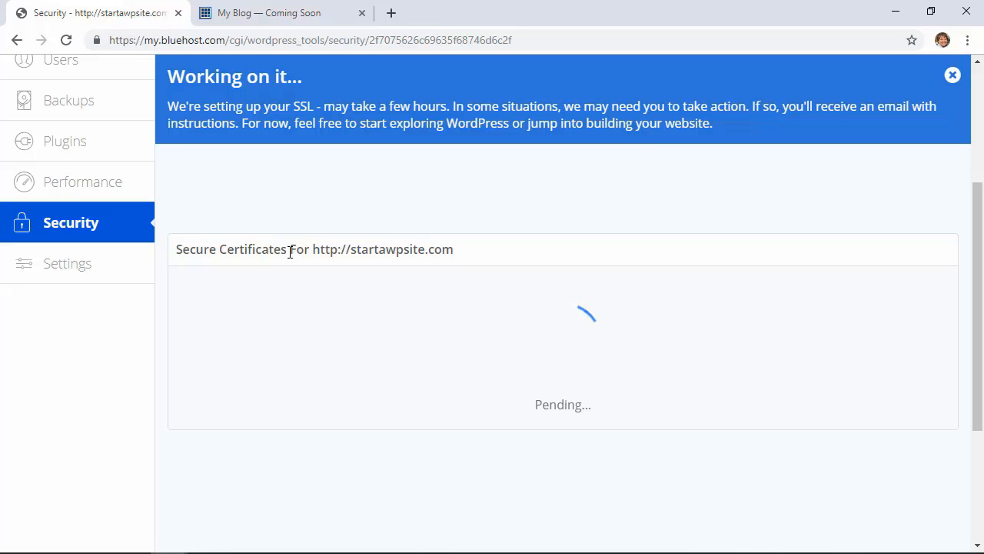
{"action": "scroll", "coordinate": [290, 253], "scroll_direction": "down", "scroll_amount": 1}
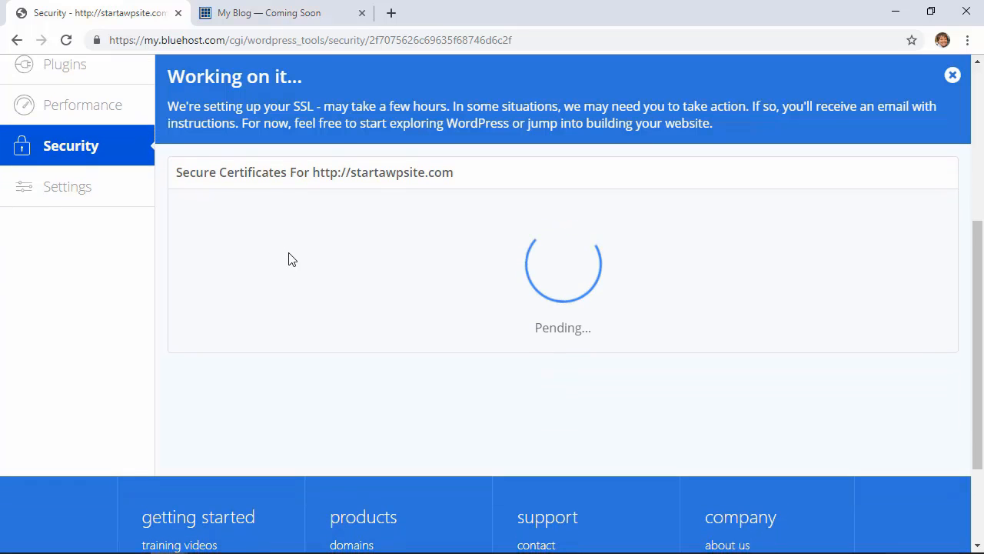
{"action": "scroll", "coordinate": [290, 254], "scroll_direction": "up", "scroll_amount": 1}
{"action": "scroll", "coordinate": [290, 254], "scroll_direction": "up", "scroll_amount": 2}
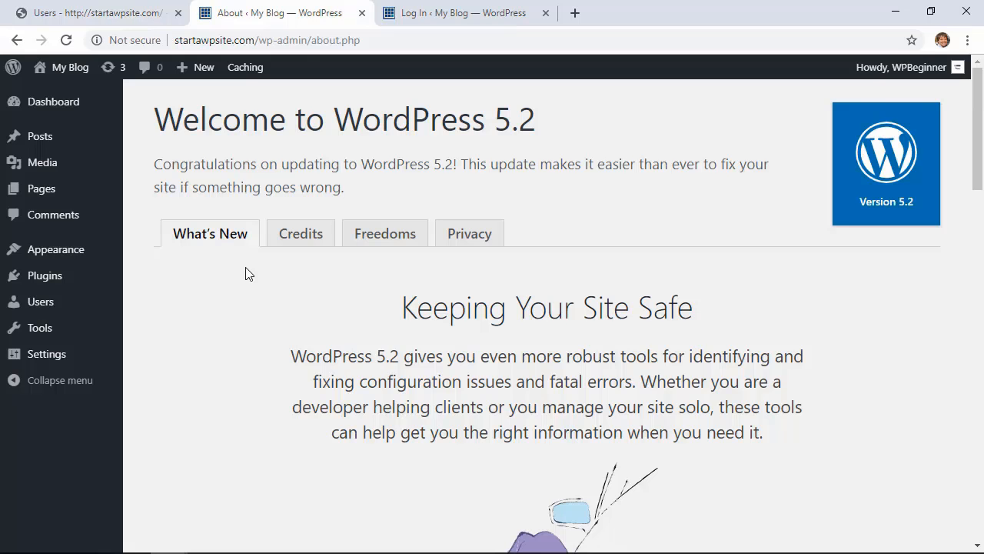
- Search the plugin directory for "ssl", and install and activate the Really Simple SSL plugin
{"action": "mouse_move", "coordinate": [48, 279]}
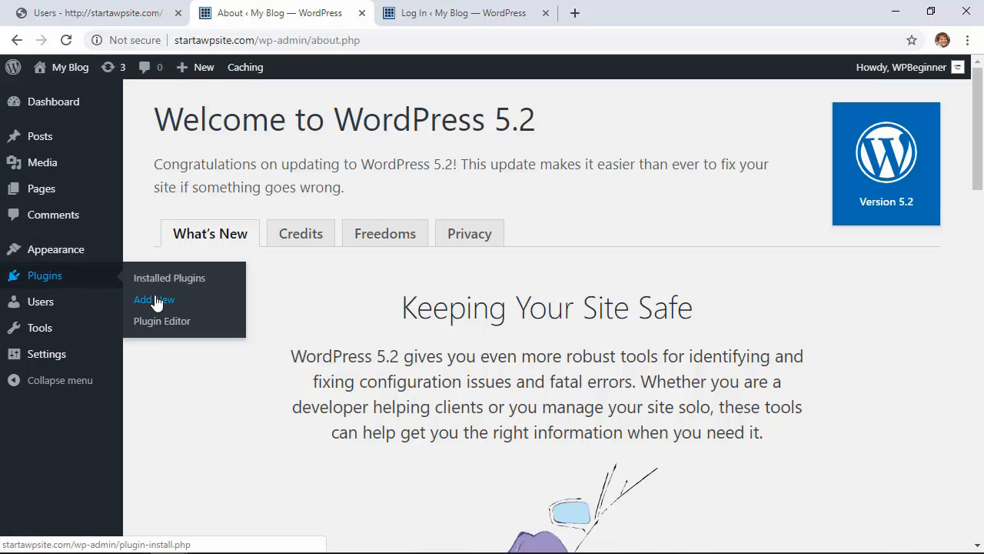
{"action": "left_click", "coordinate": [156, 300]}
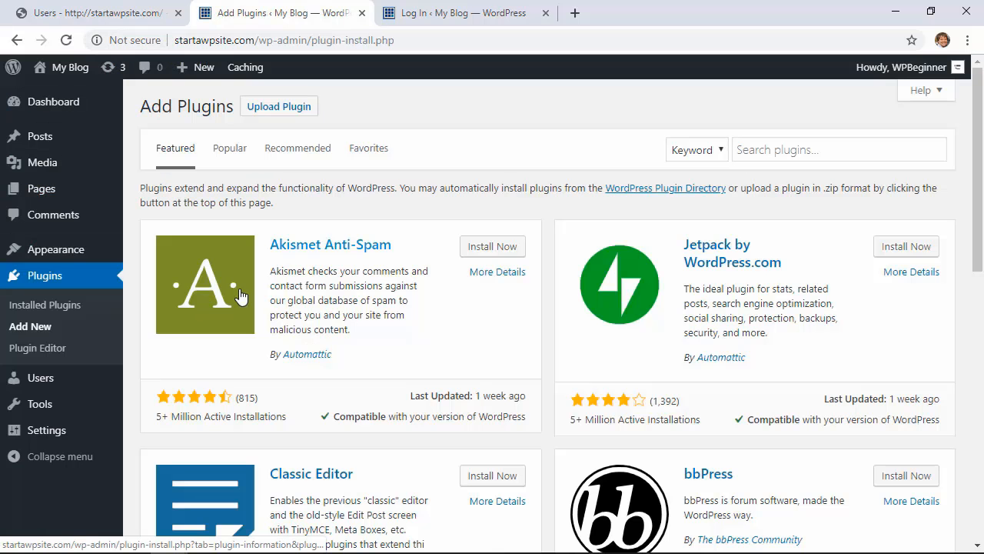
{"action": "left_click", "coordinate": [765, 150]}
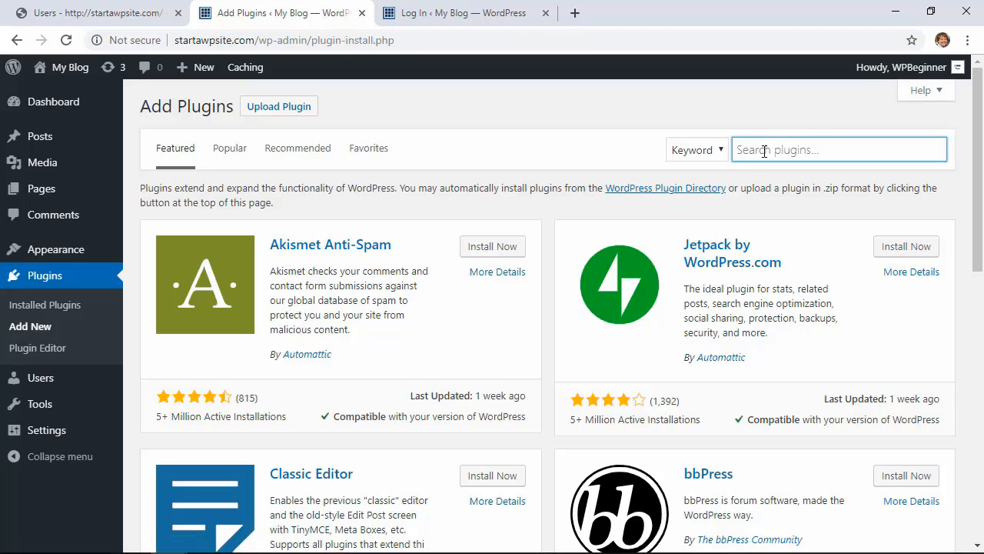
{"action": "type", "text": "ssl"}
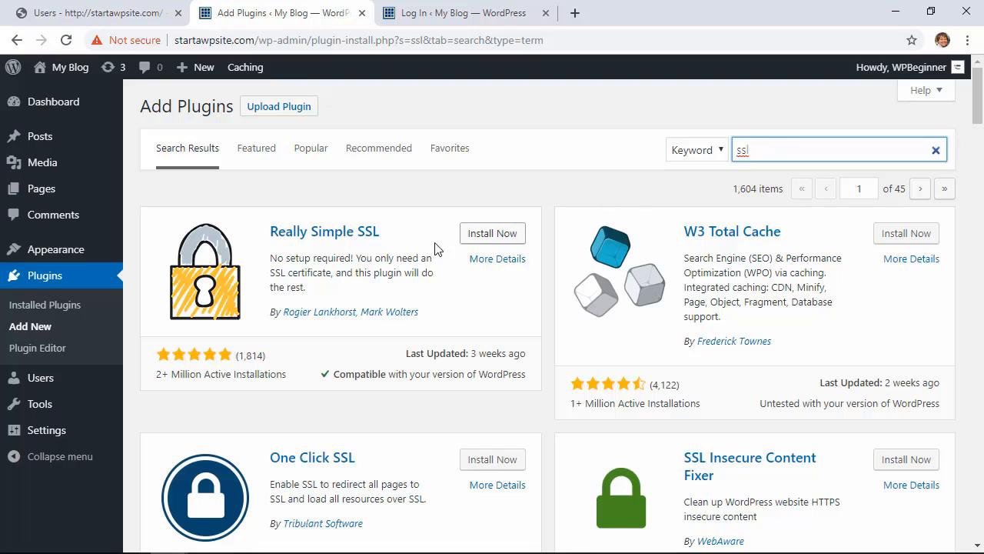
{"action": "left_click", "coordinate": [492, 233]}
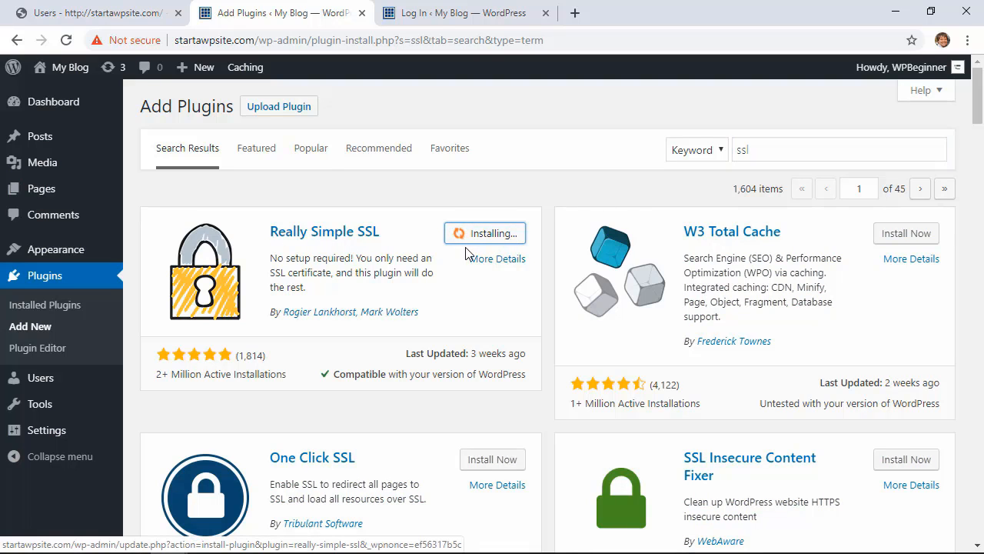
{"action": "left_click", "coordinate": [495, 241]}
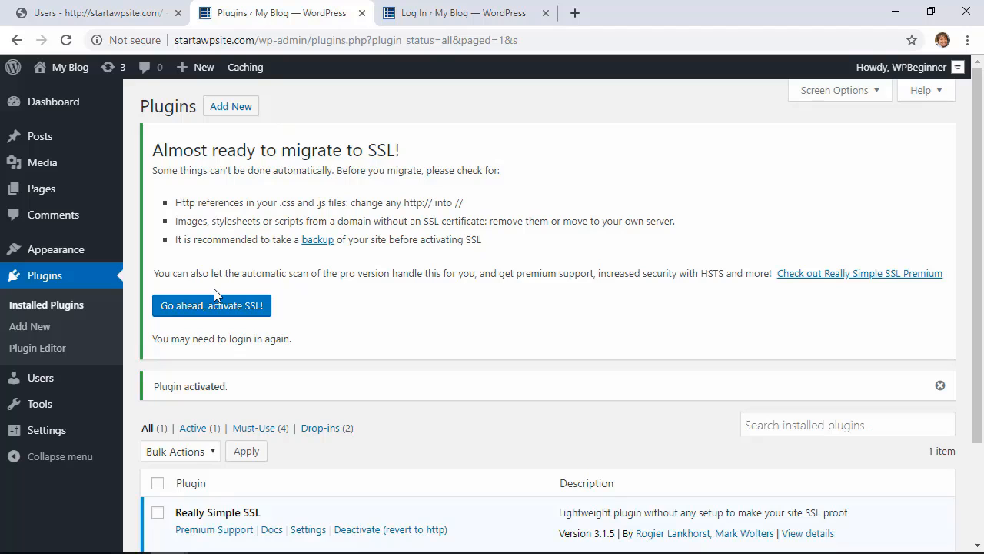
- Activate SSL for the site from the Really Simple SSL plugin's configuration settings
{"action": "scroll", "coordinate": [231, 246], "scroll_direction": "down", "scroll_amount": 1}
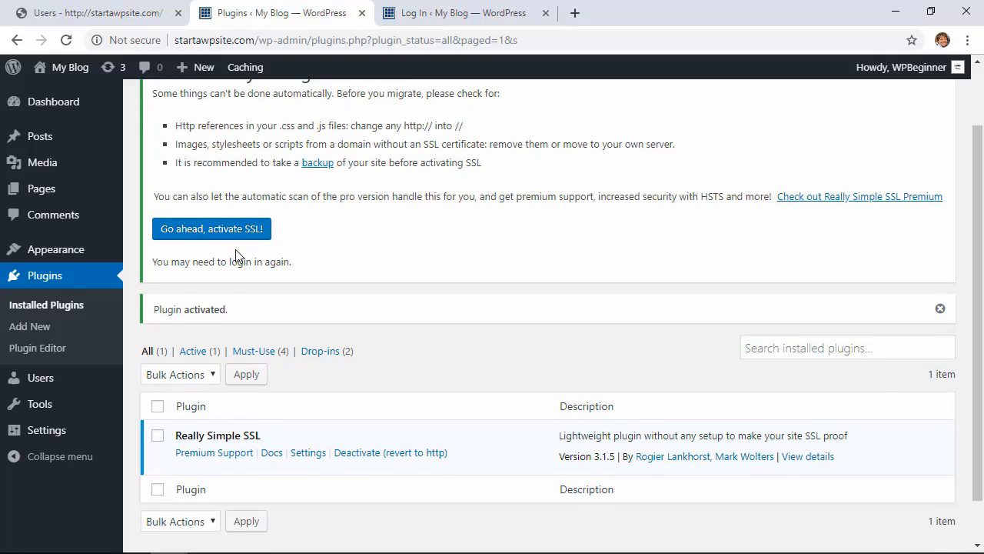
{"action": "left_click", "coordinate": [307, 453]}
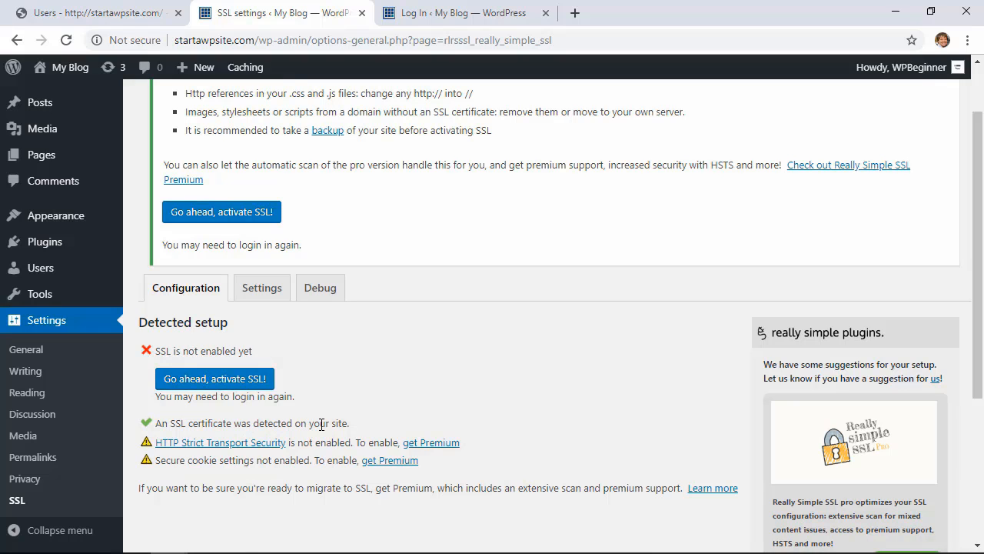
{"action": "left_click", "coordinate": [202, 387]}
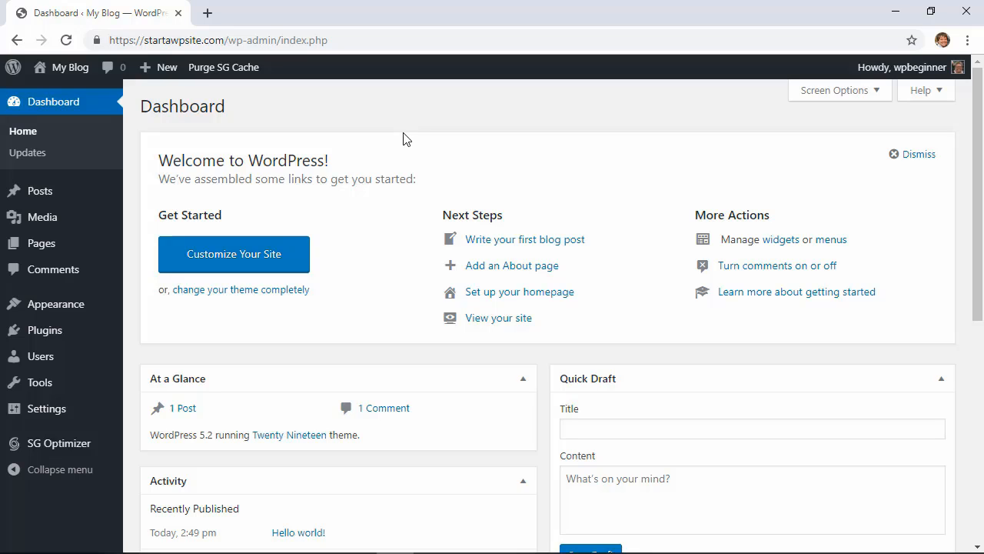
- View the live site's front page in a new browser tab from header to footer, and close that tab
{"action": "mouse_move", "coordinate": [67, 72]}
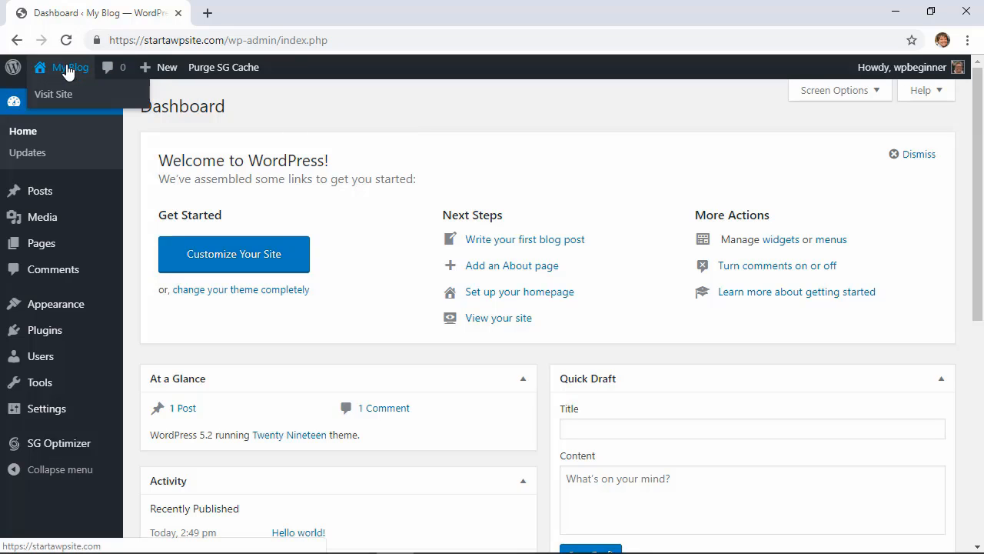
{"action": "right_click", "coordinate": [60, 94]}
{"action": "left_click", "coordinate": [84, 101]}
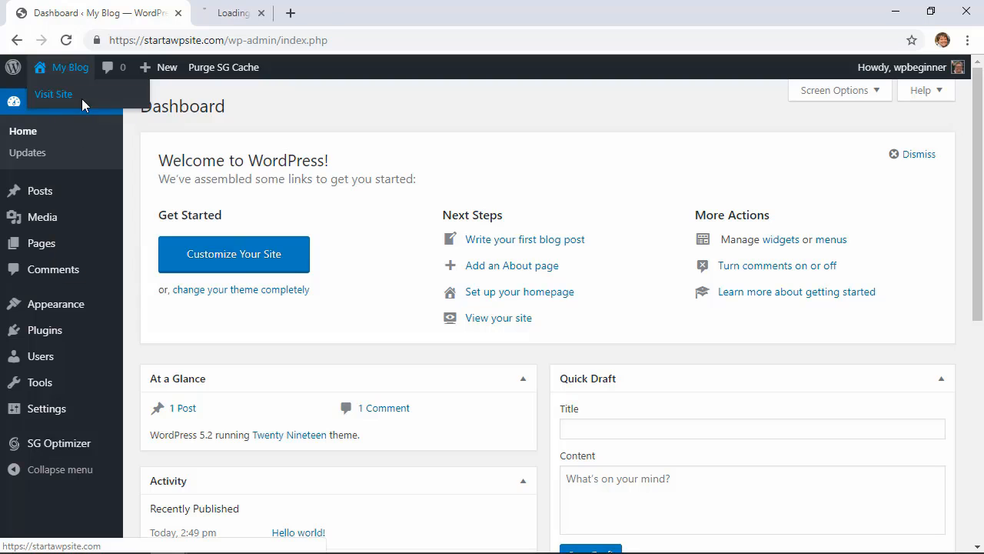
{"action": "left_click", "coordinate": [235, 13]}
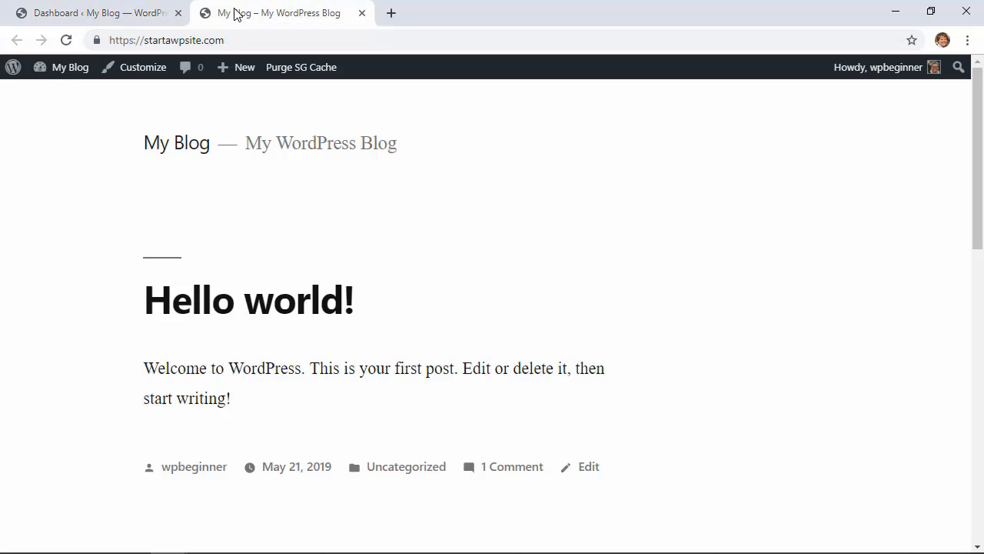
{"action": "scroll", "coordinate": [676, 292], "scroll_direction": "down", "scroll_amount": 4}
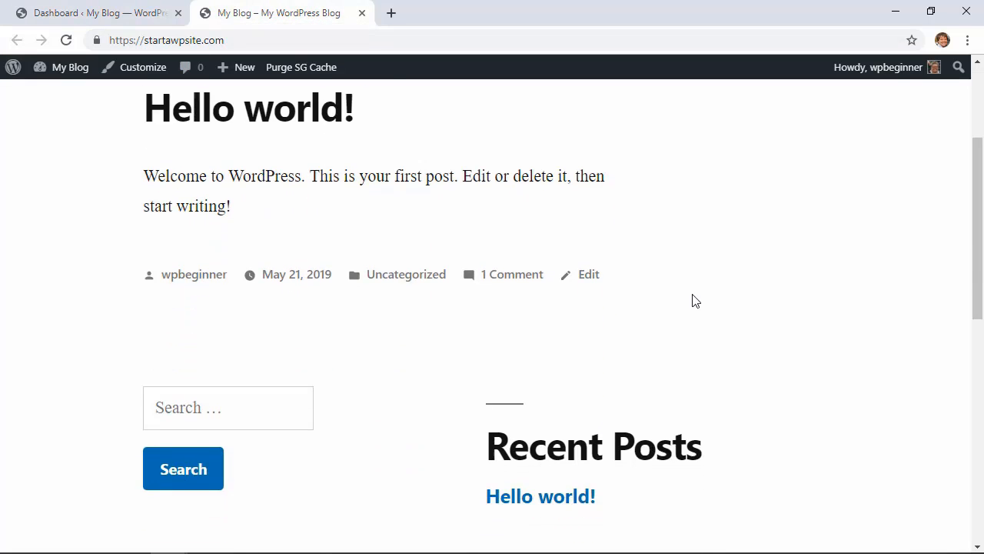
{"action": "scroll", "coordinate": [695, 300], "scroll_direction": "down", "scroll_amount": 6}
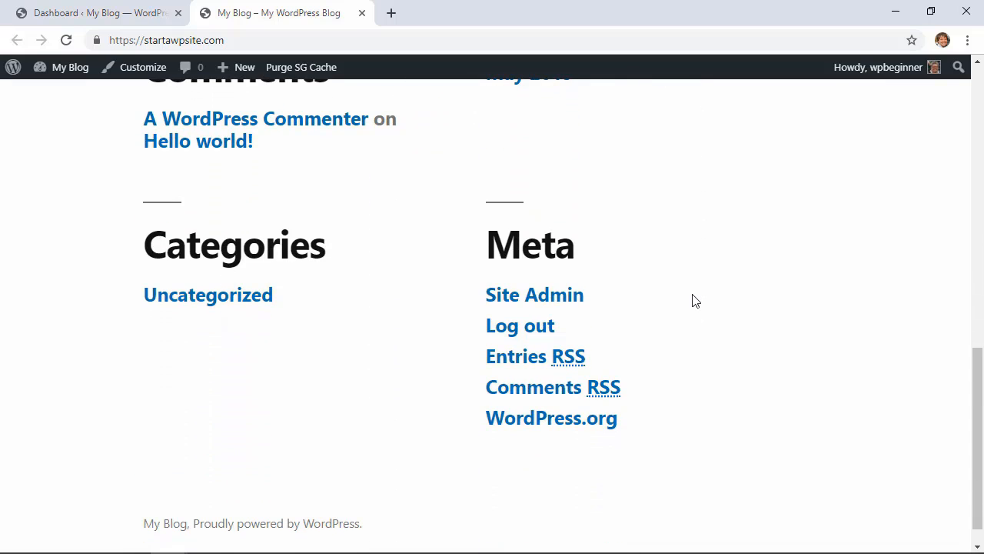
{"action": "scroll", "coordinate": [695, 300], "scroll_direction": "down", "scroll_amount": 1}
{"action": "scroll", "coordinate": [695, 300], "scroll_direction": "up", "scroll_amount": 12}
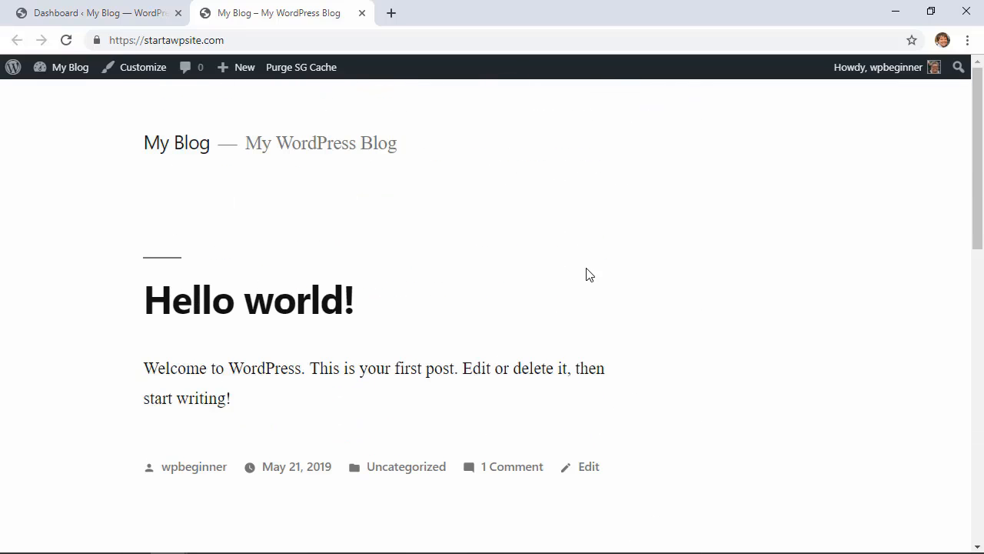
{"action": "left_click", "coordinate": [362, 13]}
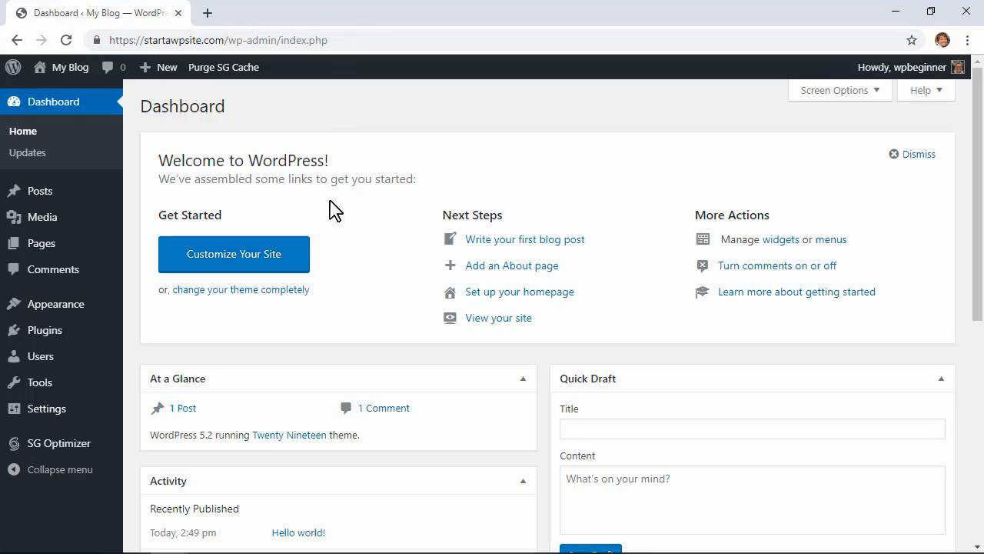
- Open the page for adding new WordPress themes and look through the featured ones
{"action": "mouse_move", "coordinate": [57, 311]}
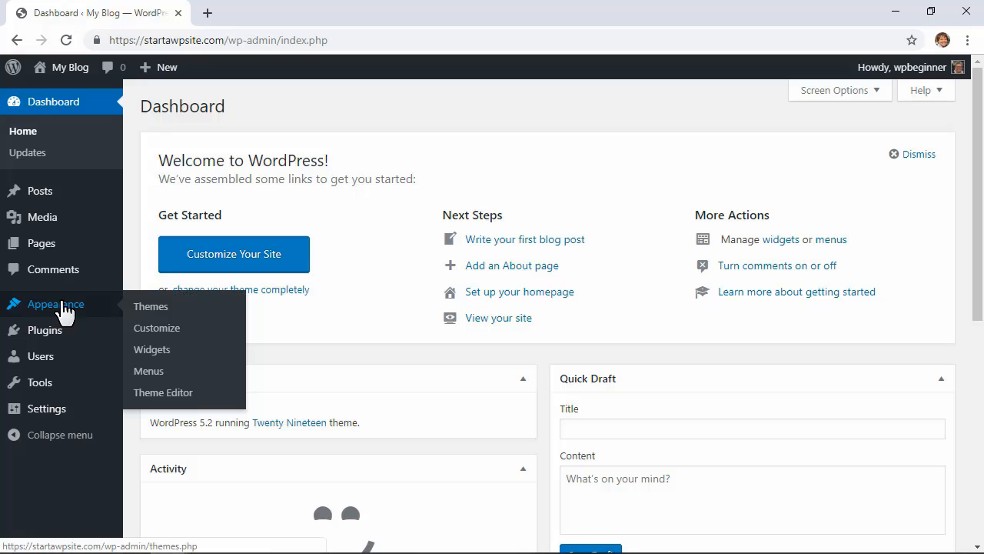
{"action": "left_click", "coordinate": [150, 308]}
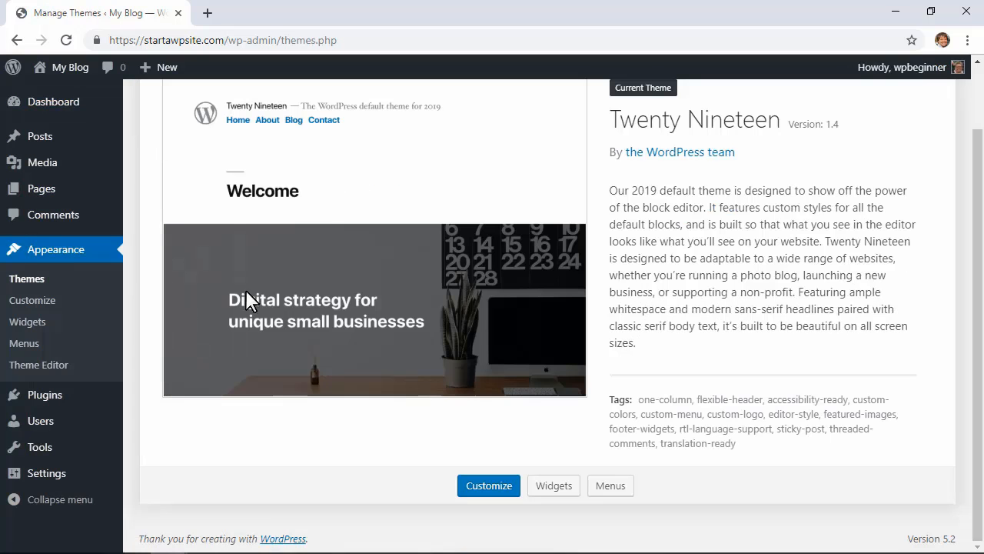
{"action": "scroll", "coordinate": [438, 261], "scroll_direction": "up", "scroll_amount": 1}
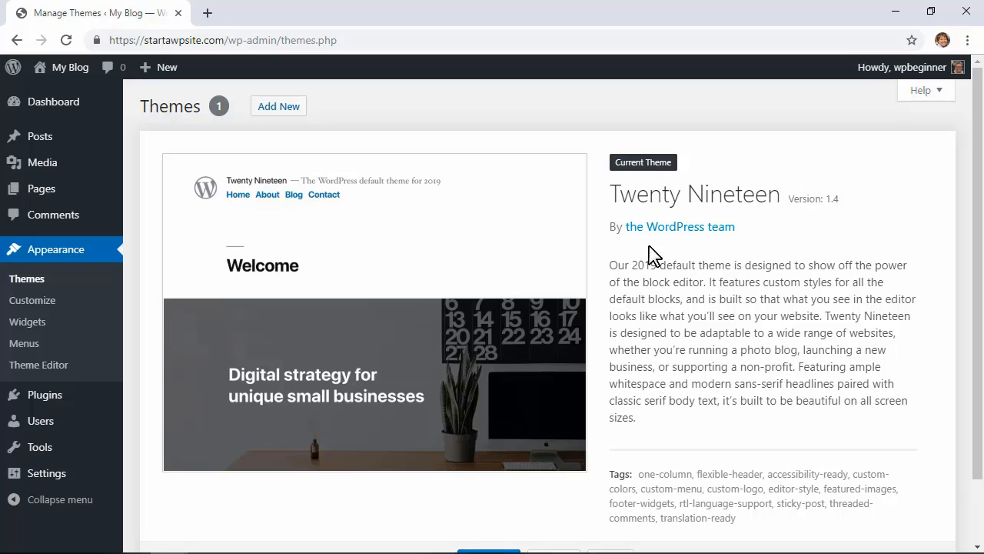
{"action": "left_click", "coordinate": [283, 108]}
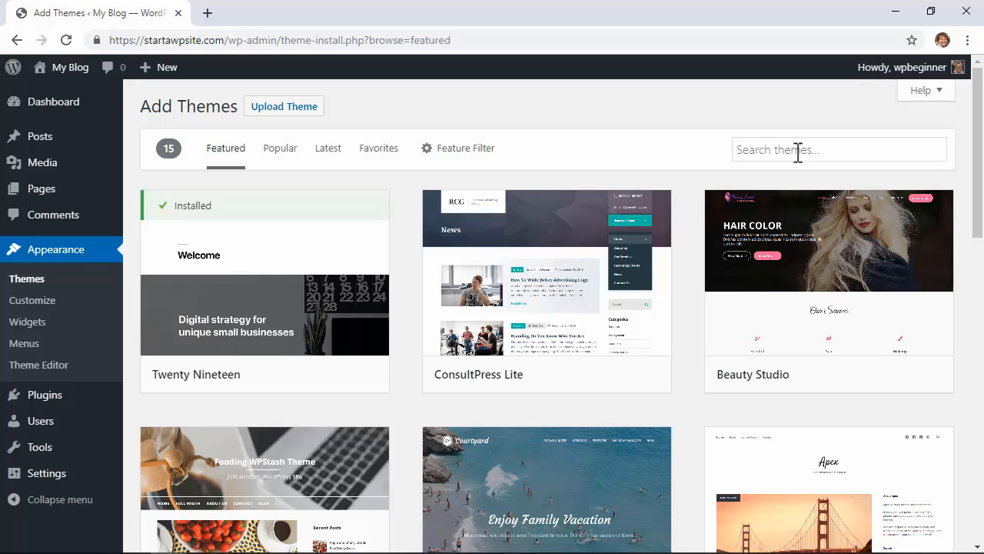
{"action": "left_click", "coordinate": [798, 152]}
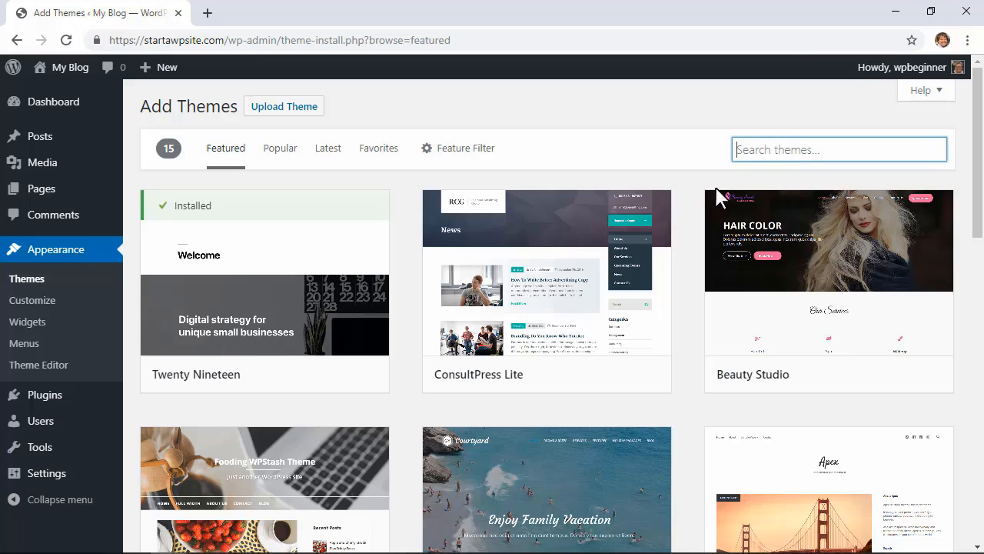
{"action": "scroll", "coordinate": [675, 471], "scroll_direction": "down", "scroll_amount": 1}
{"action": "scroll", "coordinate": [672, 470], "scroll_direction": "down", "scroll_amount": 3}
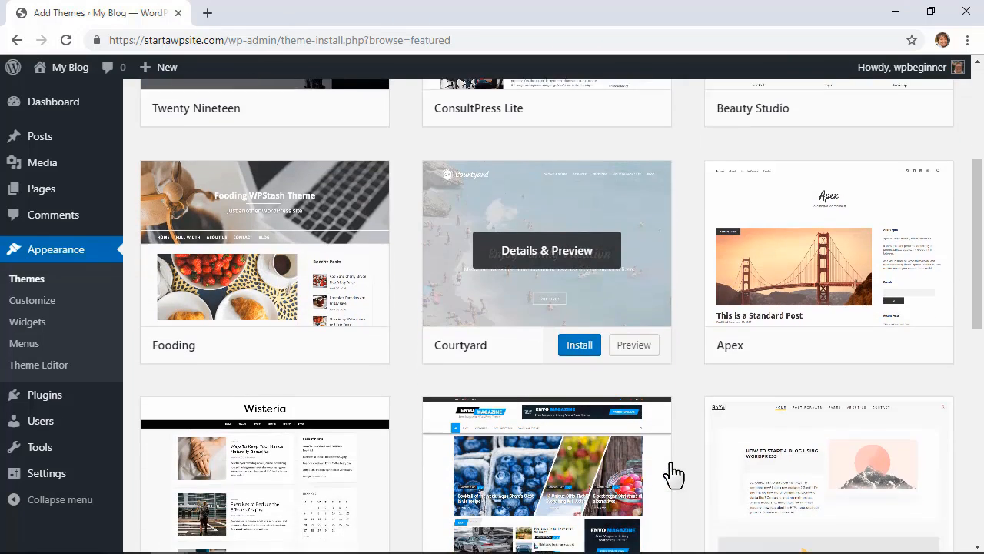
{"action": "scroll", "coordinate": [696, 404], "scroll_direction": "up", "scroll_amount": 4}
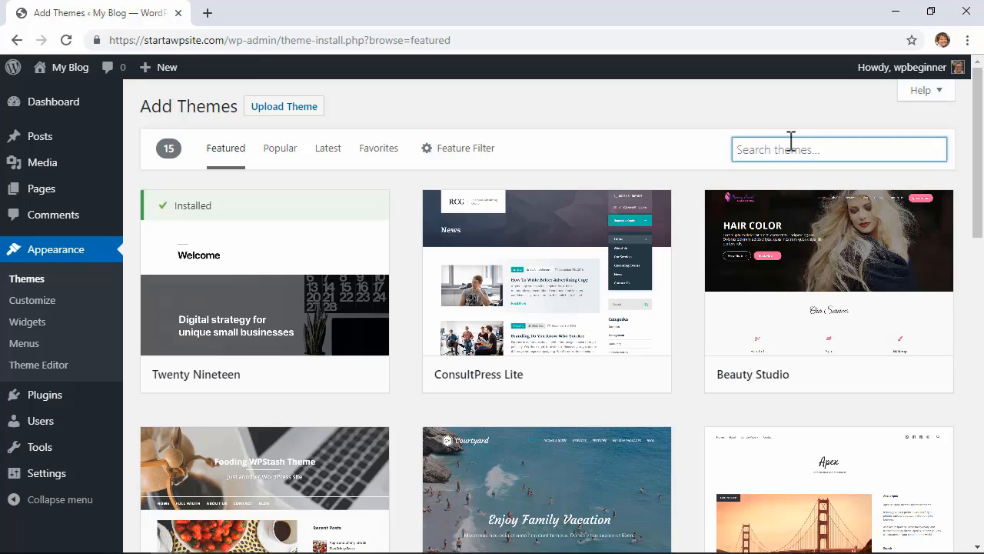
- Search the theme directory for "astra", and install and activate the Astra theme
{"action": "type", "text": "astra"}
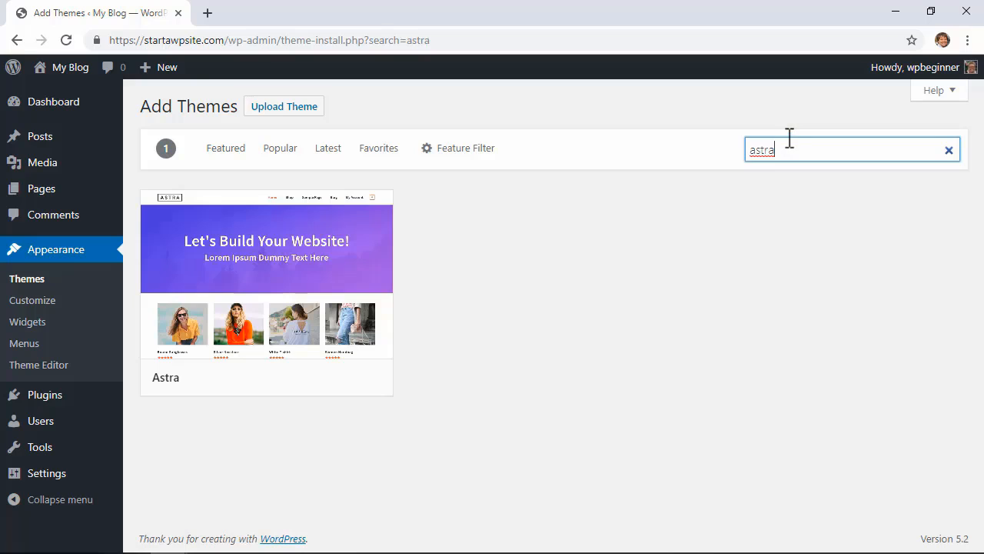
{"action": "mouse_move", "coordinate": [280, 305]}
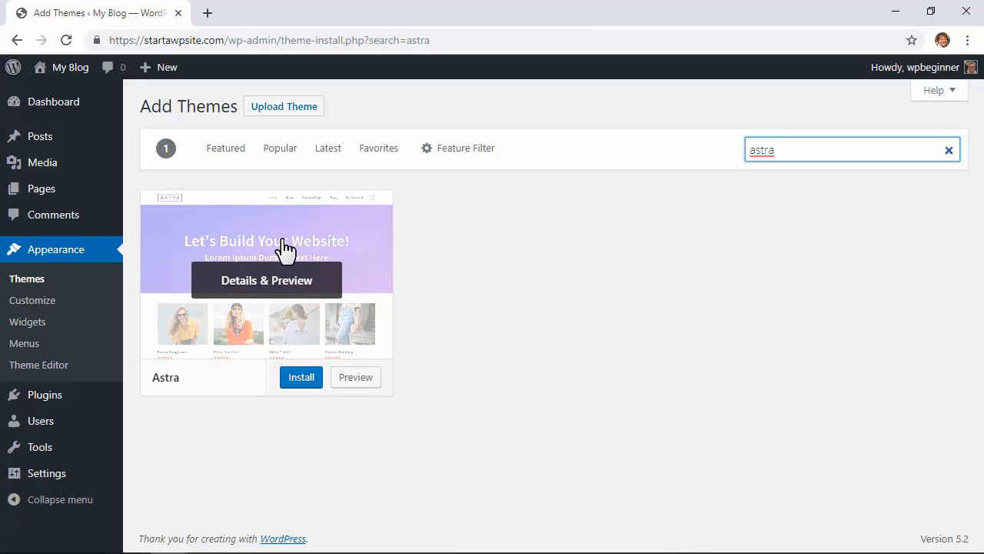
{"action": "left_click", "coordinate": [301, 384]}
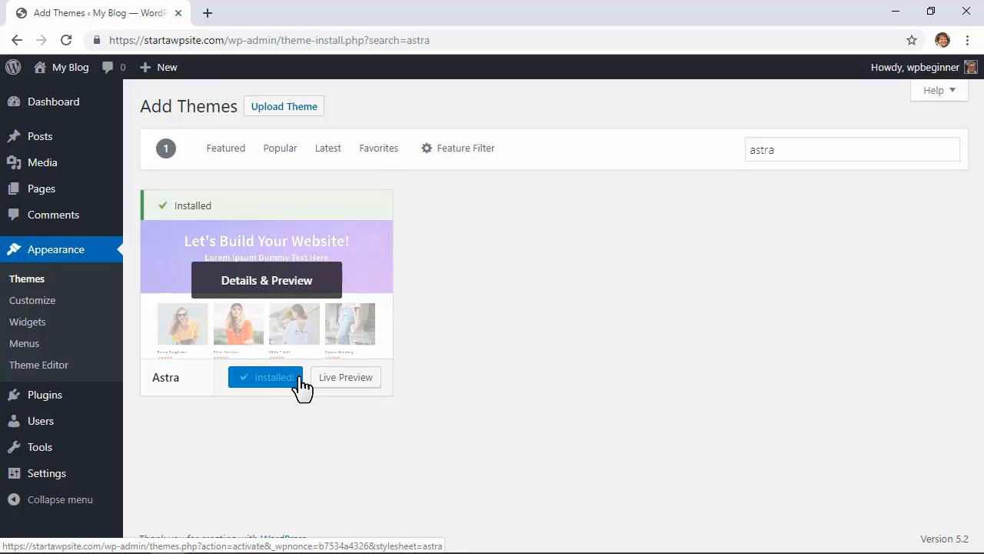
{"action": "left_click", "coordinate": [290, 378]}
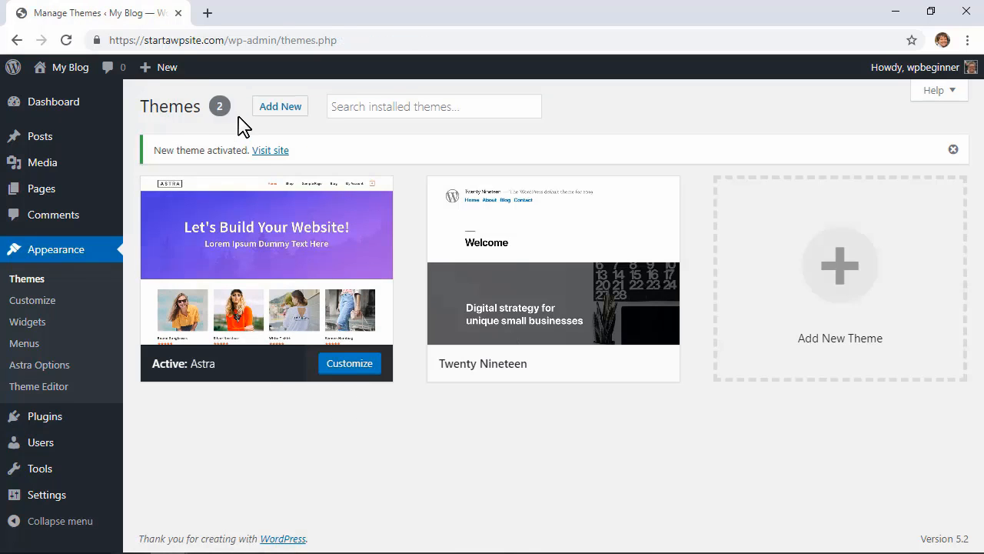
- View the site's front page with the Astra theme in a new browser tab down to the footer, and close that tab
{"action": "right_click", "coordinate": [269, 151]}
{"action": "key", "text": "Escape"}
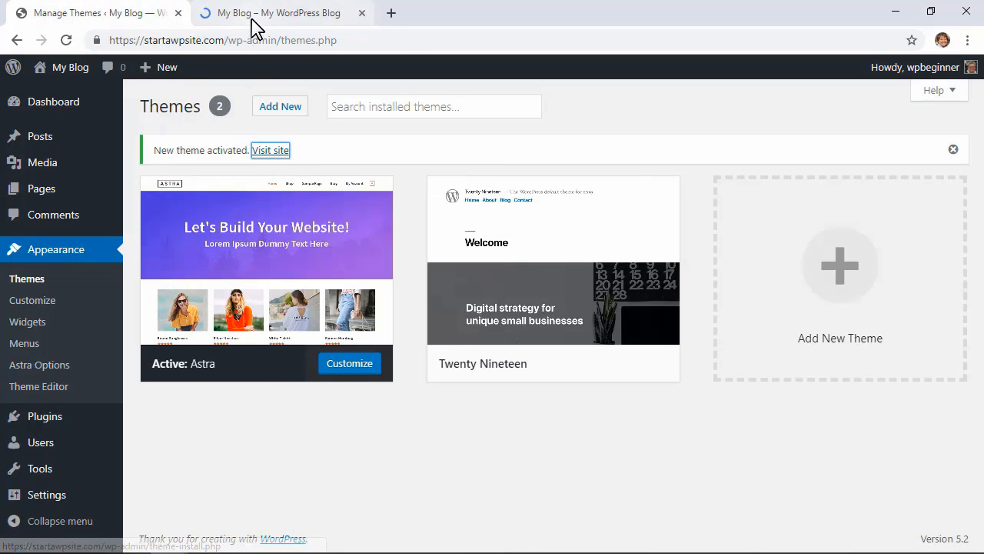
{"action": "left_click", "coordinate": [252, 16]}
{"action": "scroll", "coordinate": [665, 329], "scroll_direction": "down", "scroll_amount": 1}
{"action": "scroll", "coordinate": [661, 331], "scroll_direction": "down", "scroll_amount": 2}
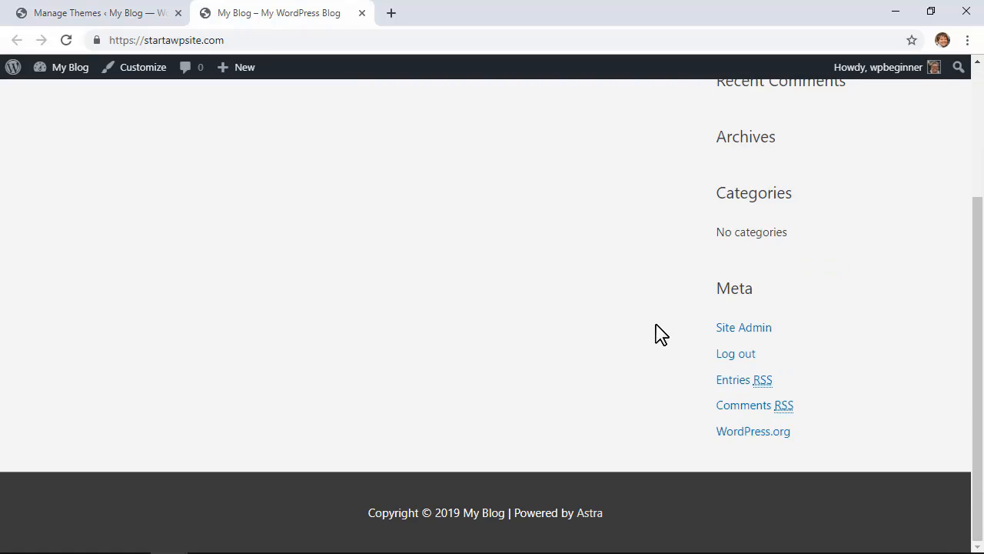
{"action": "scroll", "coordinate": [654, 319], "scroll_direction": "up", "scroll_amount": 4}
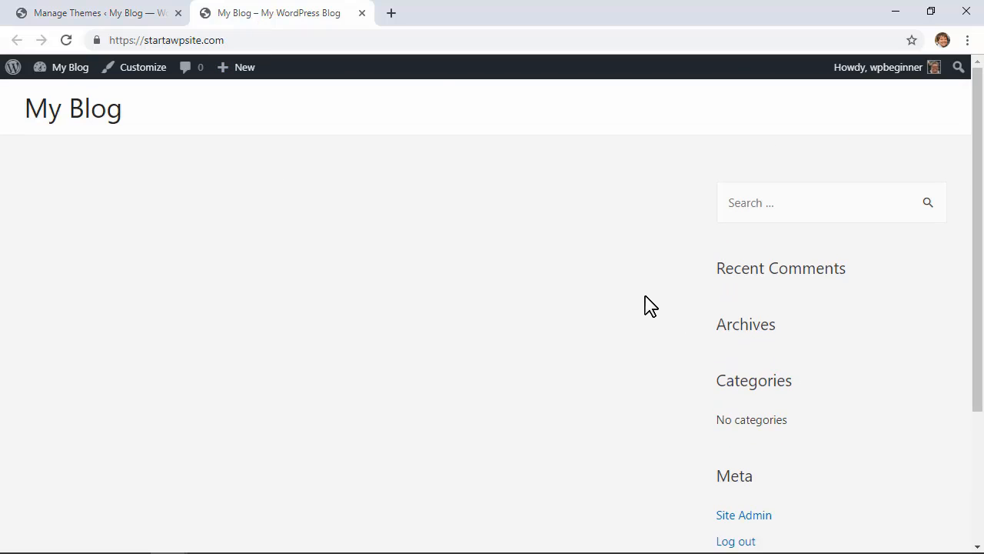
{"action": "left_click", "coordinate": [361, 14]}
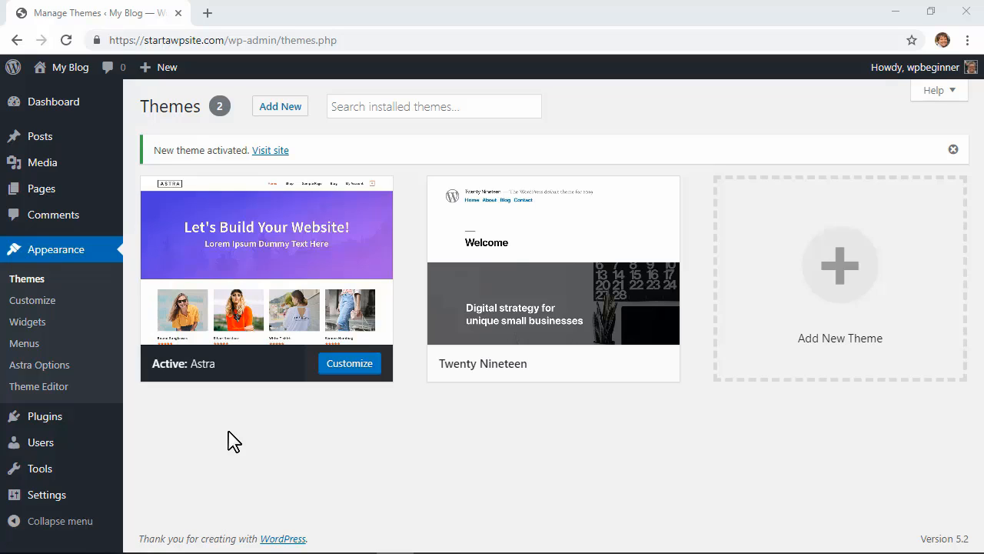
- Search the plugin directory for "astra starter sites", and install and activate the Astra Starter Sites plugin
{"action": "mouse_move", "coordinate": [31, 422]}
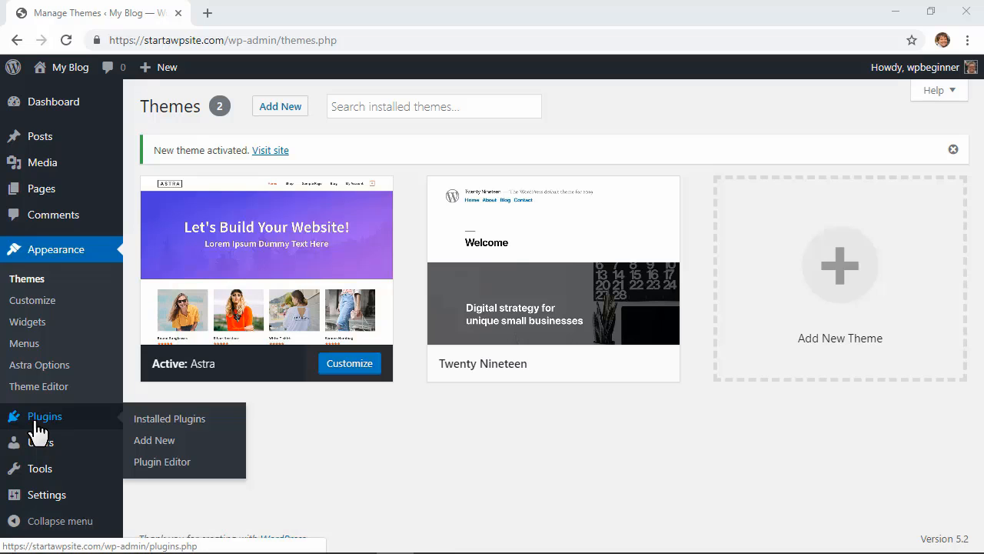
{"action": "left_click", "coordinate": [153, 443]}
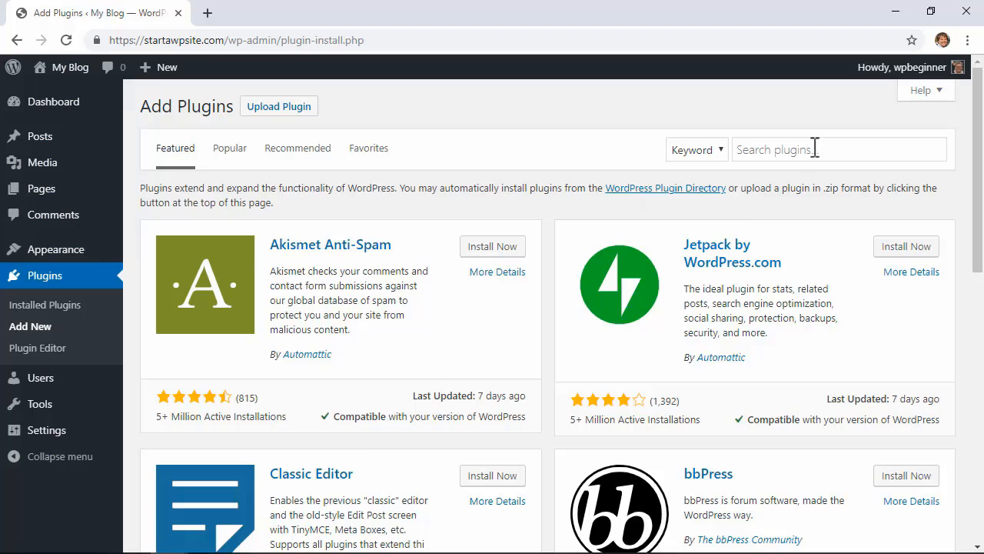
{"action": "left_click", "coordinate": [817, 150]}
{"action": "type", "text": "astra"}
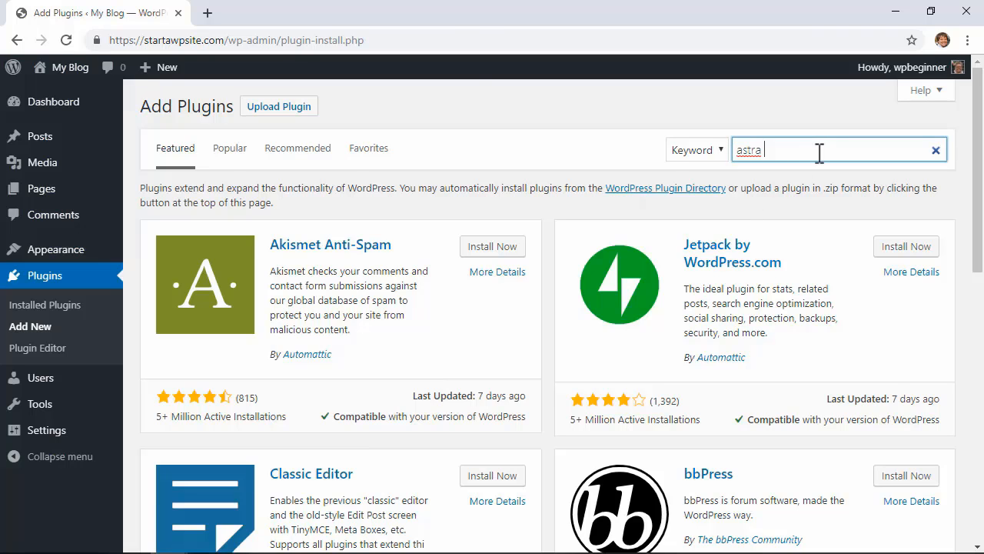
{"action": "type", "text": " starter sites"}
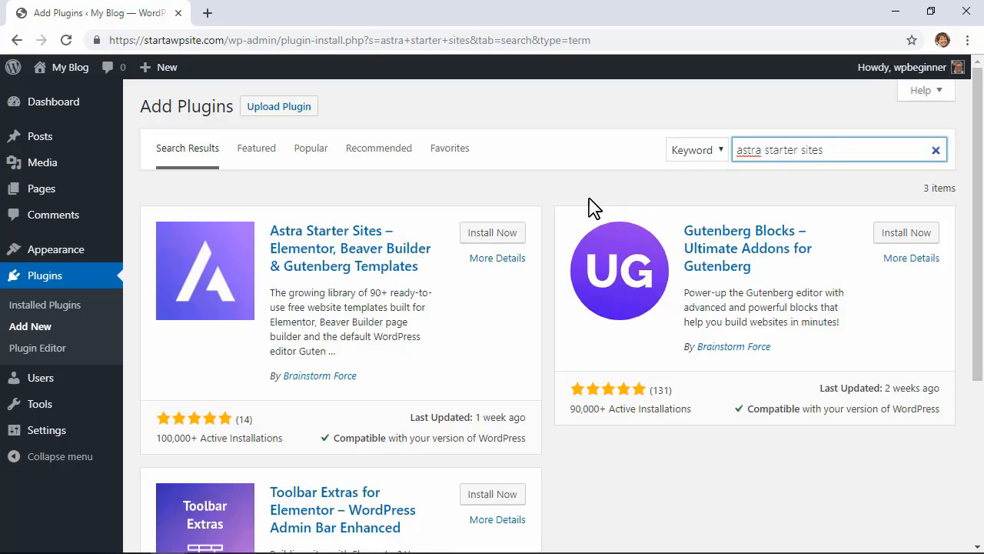
{"action": "left_click", "coordinate": [492, 233]}
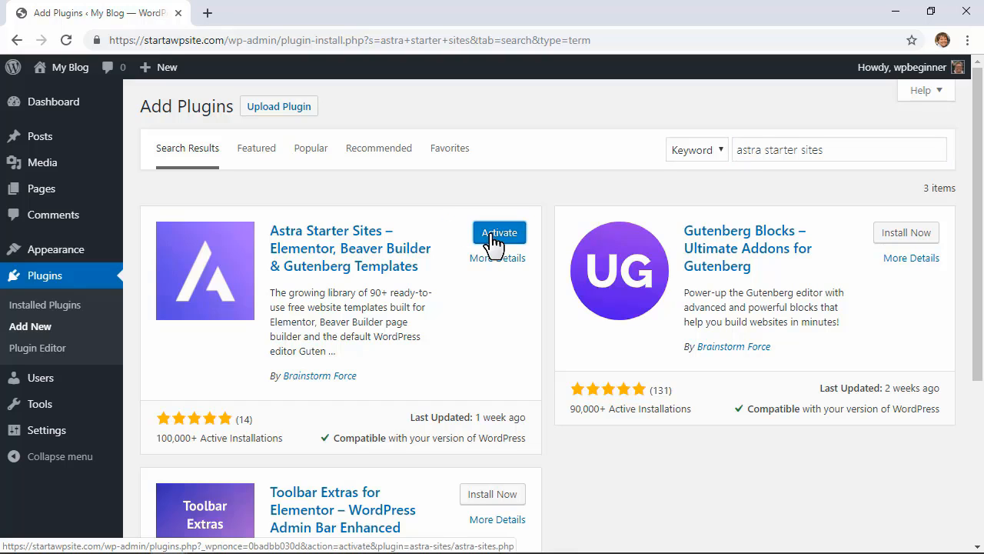
{"action": "left_click", "coordinate": [491, 236]}
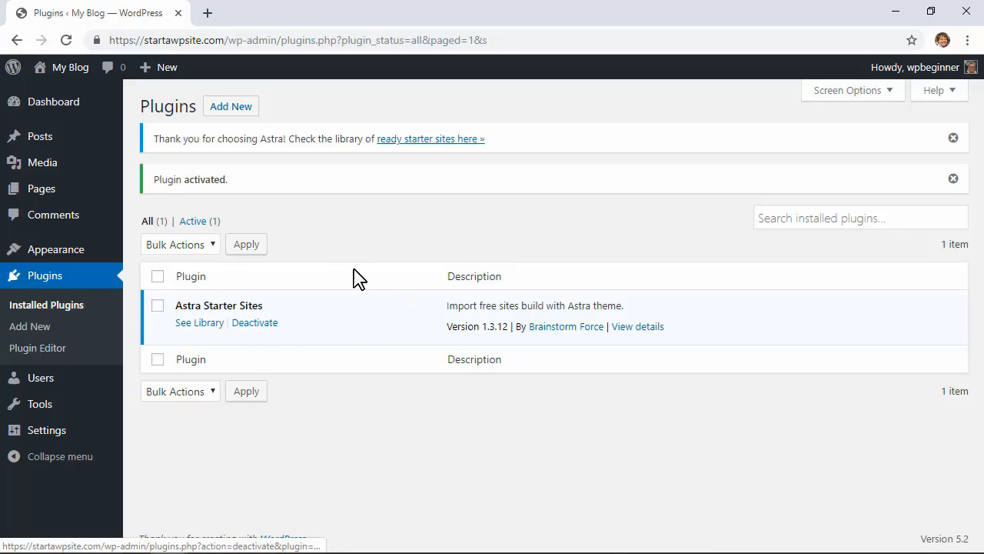
- Open the library of ready Astra starter sites and choose Beaver Builder as the page builder
{"action": "left_click", "coordinate": [430, 139]}
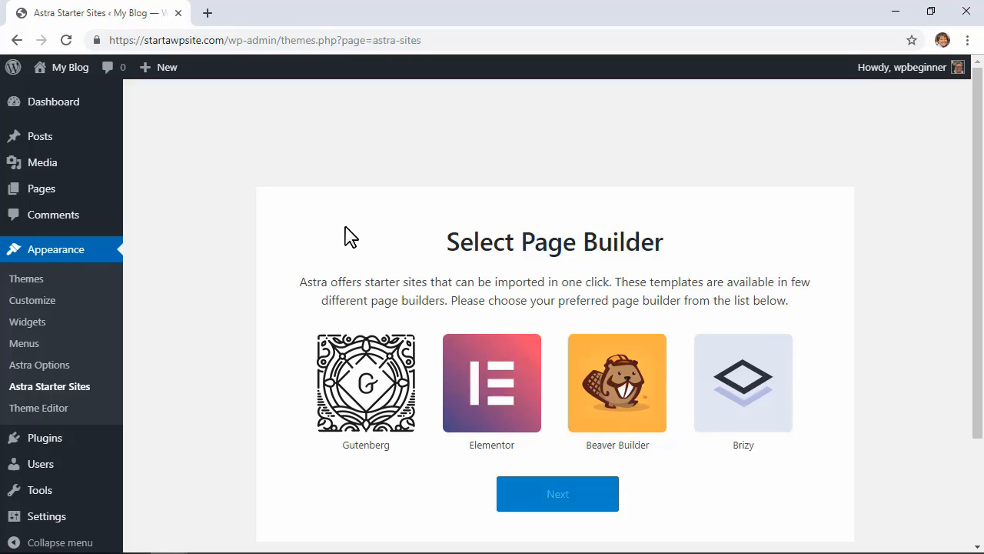
{"action": "left_click", "coordinate": [632, 413]}
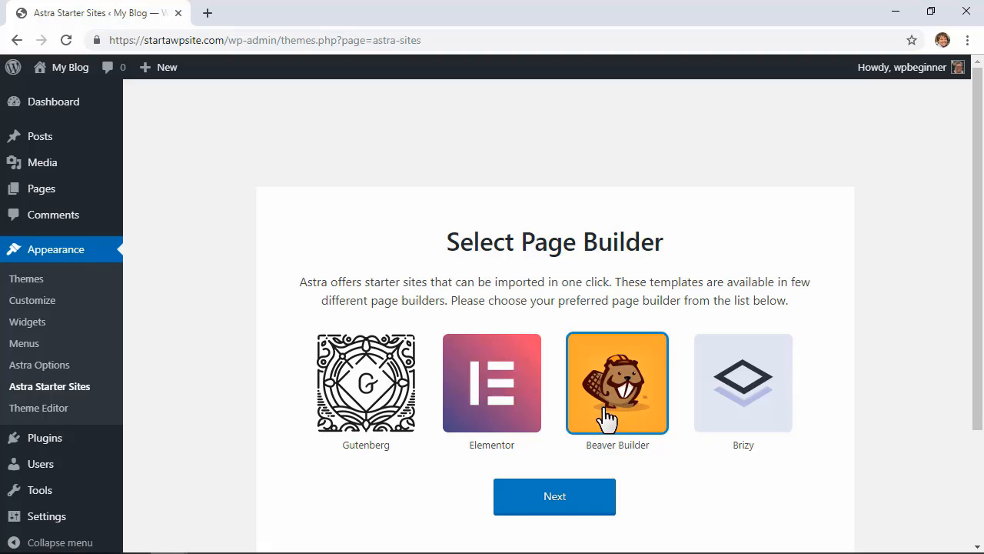
{"action": "left_click", "coordinate": [552, 496]}
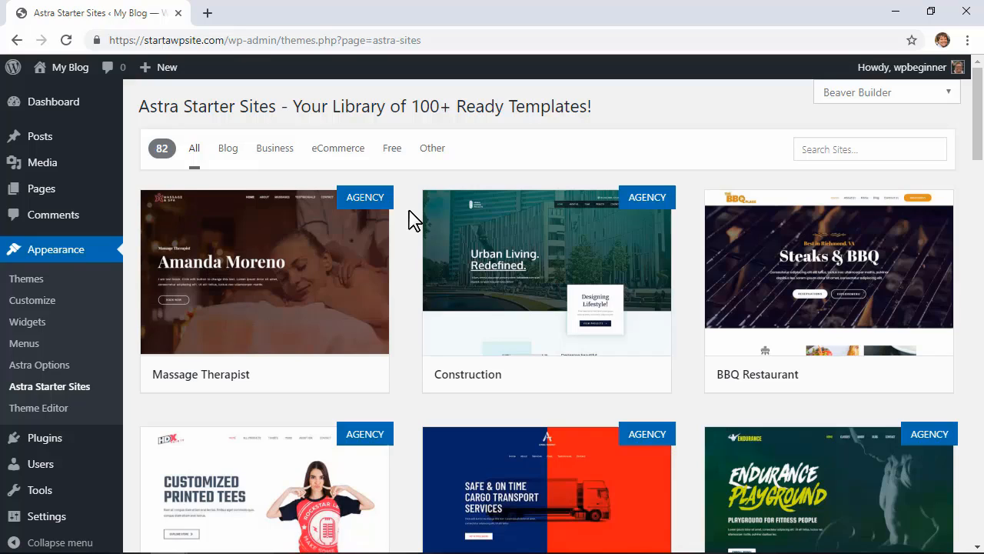
- Filter the starter sites to the free ones and look through the available templates
{"action": "left_click", "coordinate": [392, 153]}
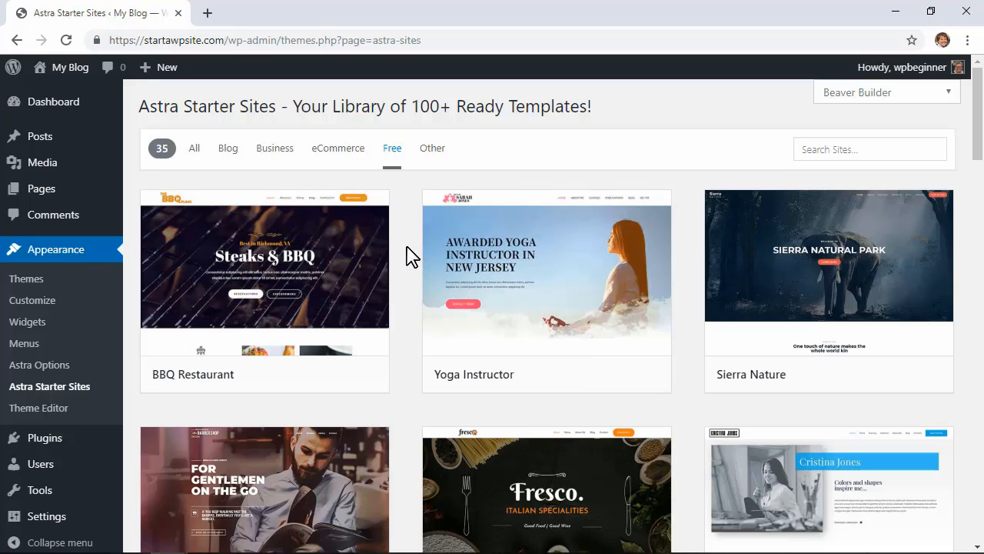
{"action": "scroll", "coordinate": [412, 256], "scroll_direction": "down", "scroll_amount": 1}
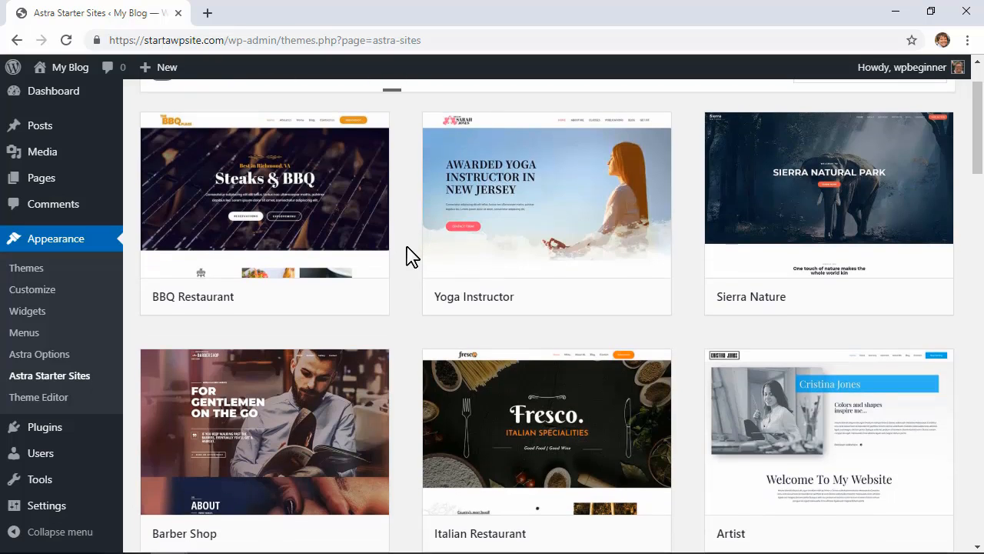
{"action": "scroll", "coordinate": [411, 256], "scroll_direction": "down", "scroll_amount": 1}
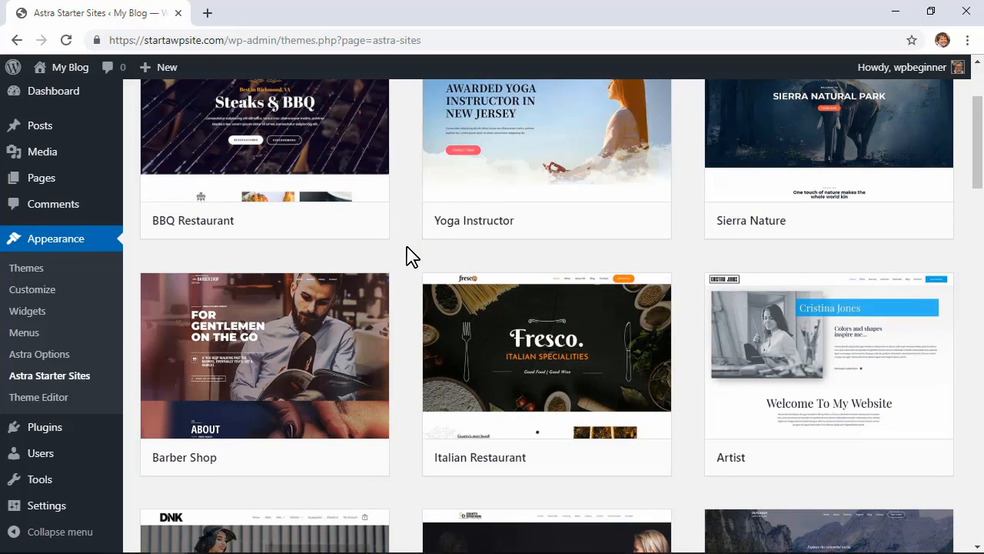
{"action": "scroll", "coordinate": [412, 257], "scroll_direction": "down", "scroll_amount": 1}
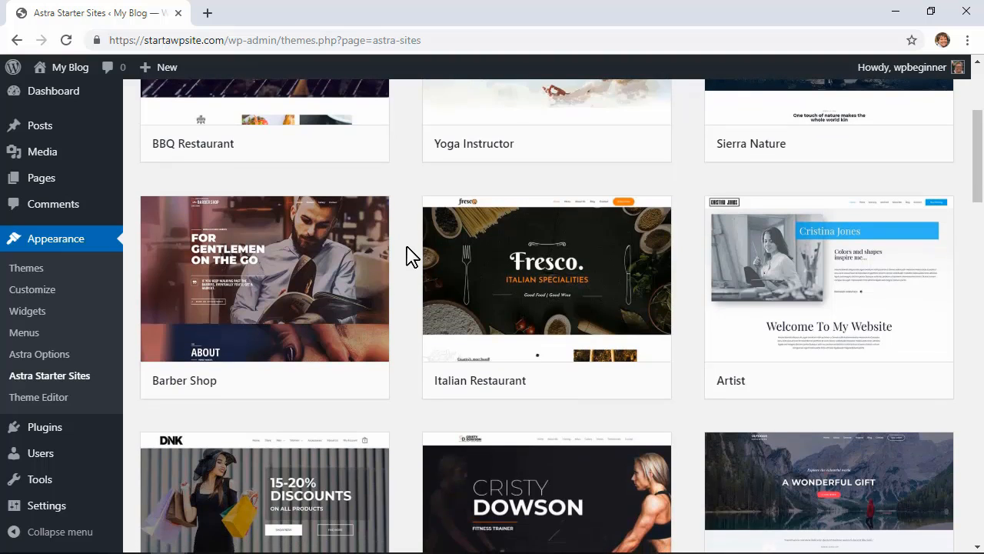
{"action": "scroll", "coordinate": [411, 256], "scroll_direction": "down", "scroll_amount": 2}
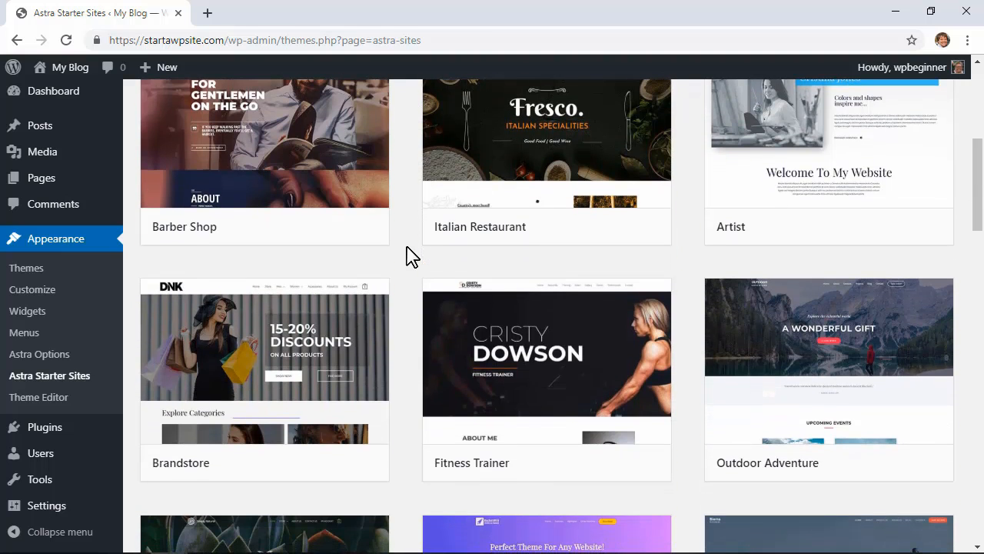
{"action": "scroll", "coordinate": [411, 256], "scroll_direction": "down", "scroll_amount": 1}
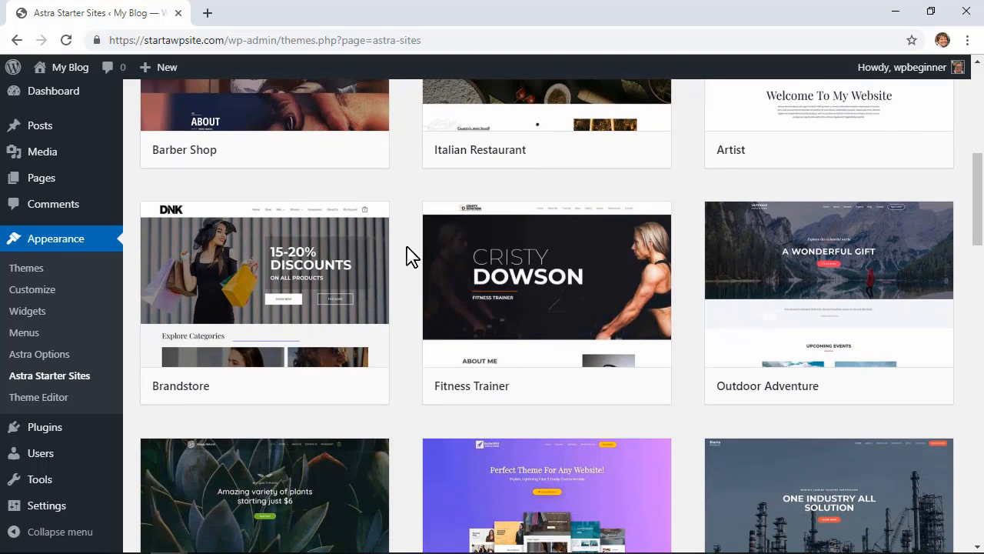
{"action": "scroll", "coordinate": [412, 256], "scroll_direction": "down", "scroll_amount": 1}
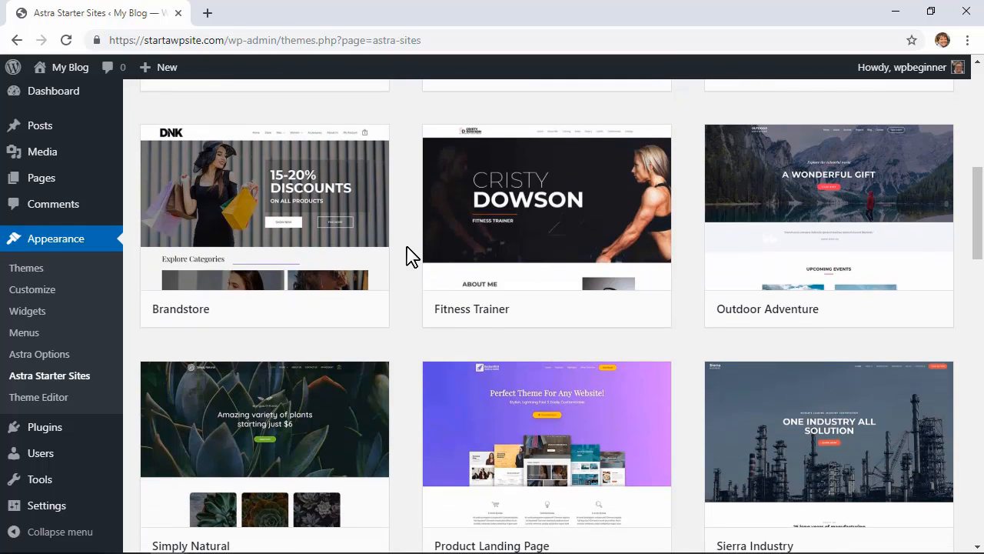
{"action": "scroll", "coordinate": [412, 256], "scroll_direction": "down", "scroll_amount": 1}
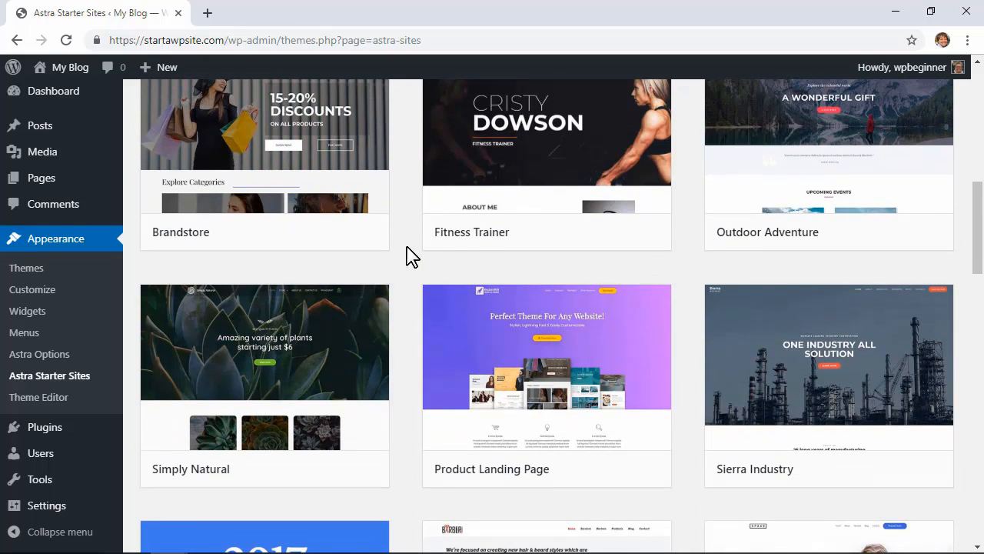
{"action": "scroll", "coordinate": [411, 256], "scroll_direction": "down", "scroll_amount": 1}
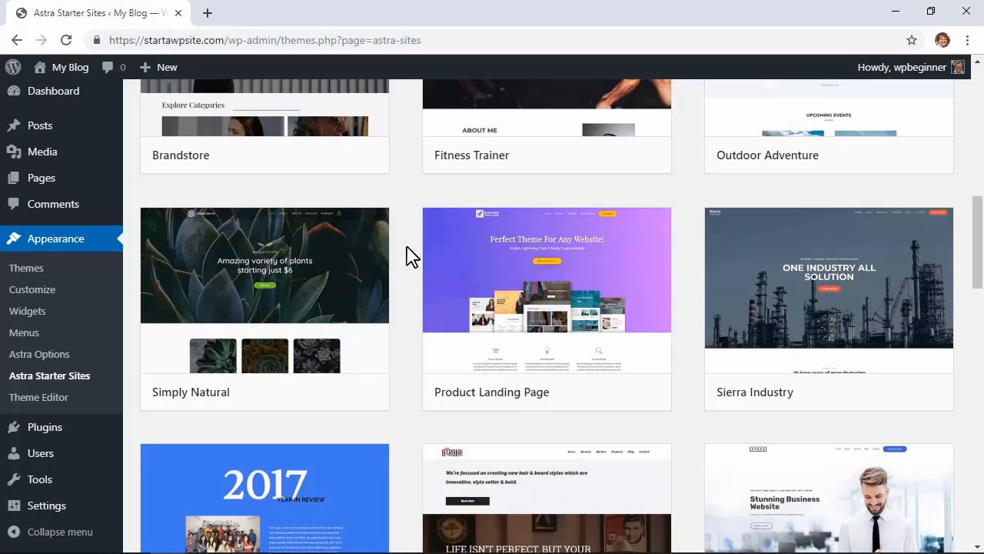
{"action": "scroll", "coordinate": [411, 256], "scroll_direction": "down", "scroll_amount": 1}
{"action": "scroll", "coordinate": [411, 256], "scroll_direction": "down", "scroll_amount": 1}
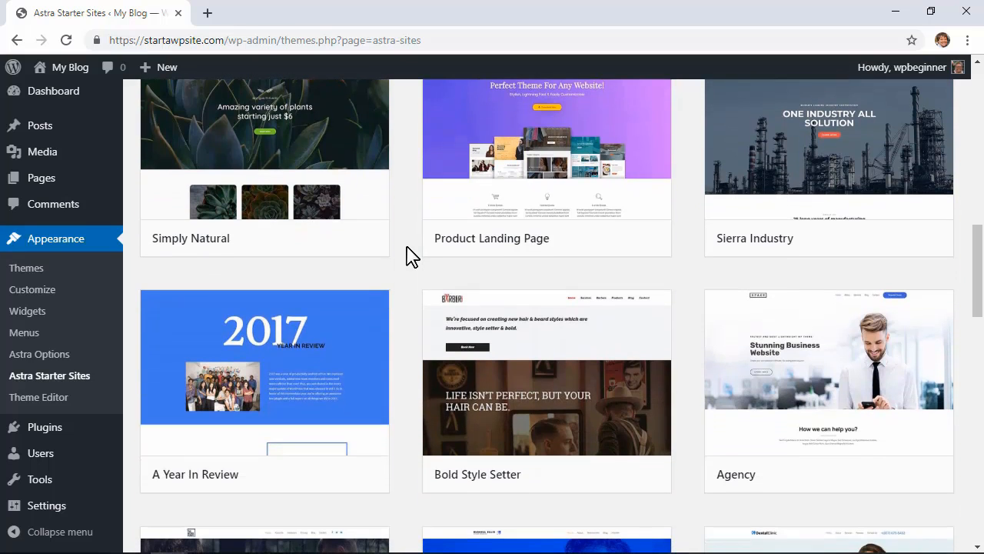
{"action": "scroll", "coordinate": [411, 256], "scroll_direction": "down", "scroll_amount": 3}
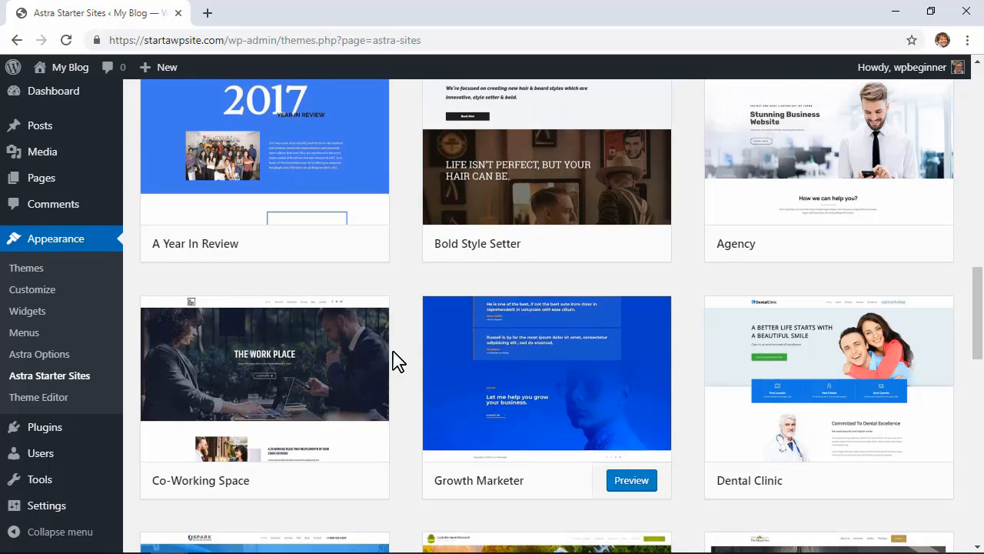
{"action": "mouse_move", "coordinate": [321, 370]}
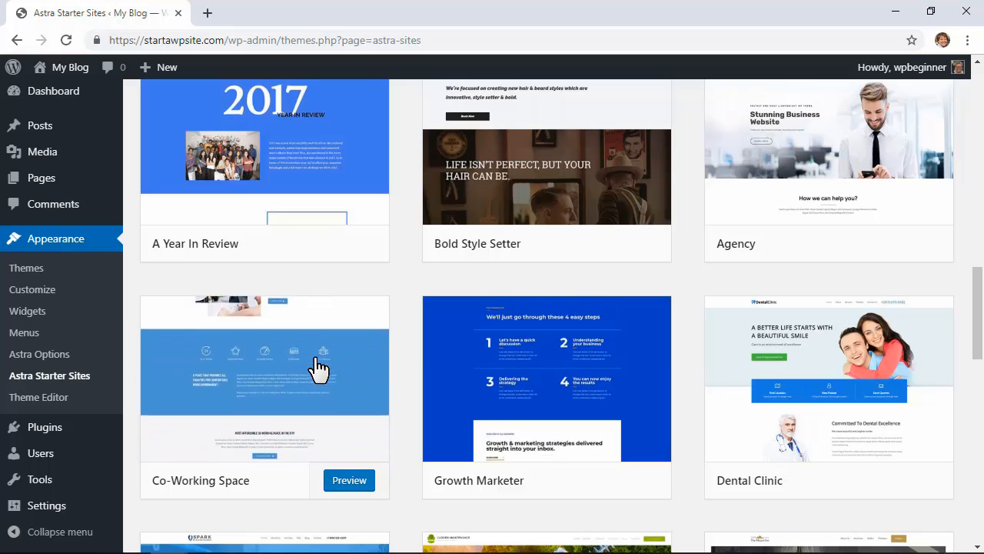
{"action": "scroll", "coordinate": [688, 323], "scroll_direction": "down", "scroll_amount": 5}
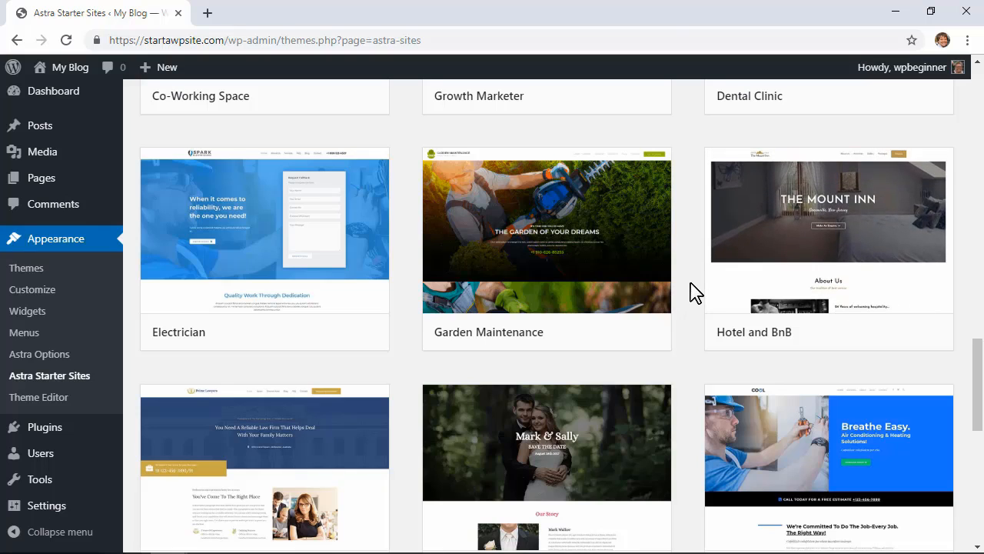
- Open the preview of the Garden Maintenance starter site and look through its home page
{"action": "mouse_move", "coordinate": [626, 279]}
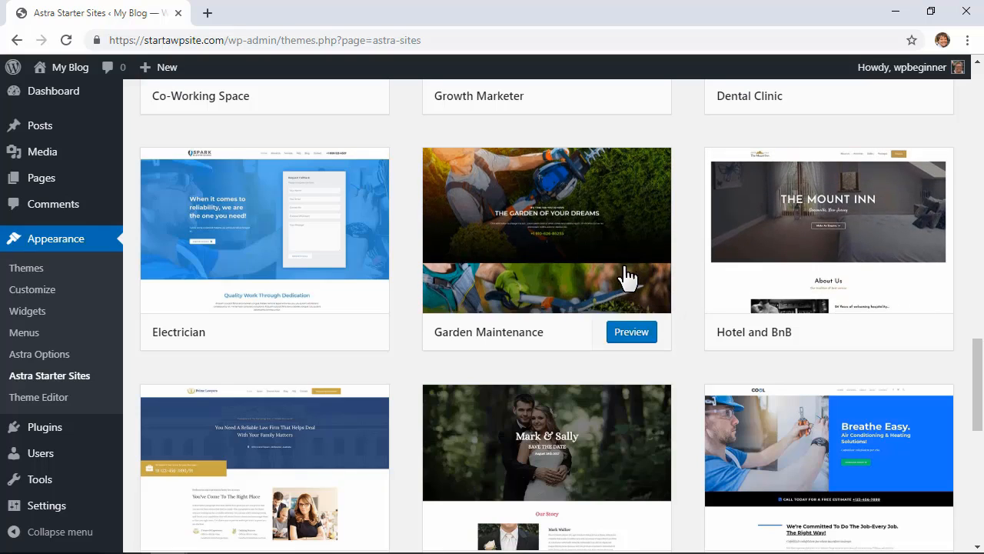
{"action": "left_click", "coordinate": [543, 279]}
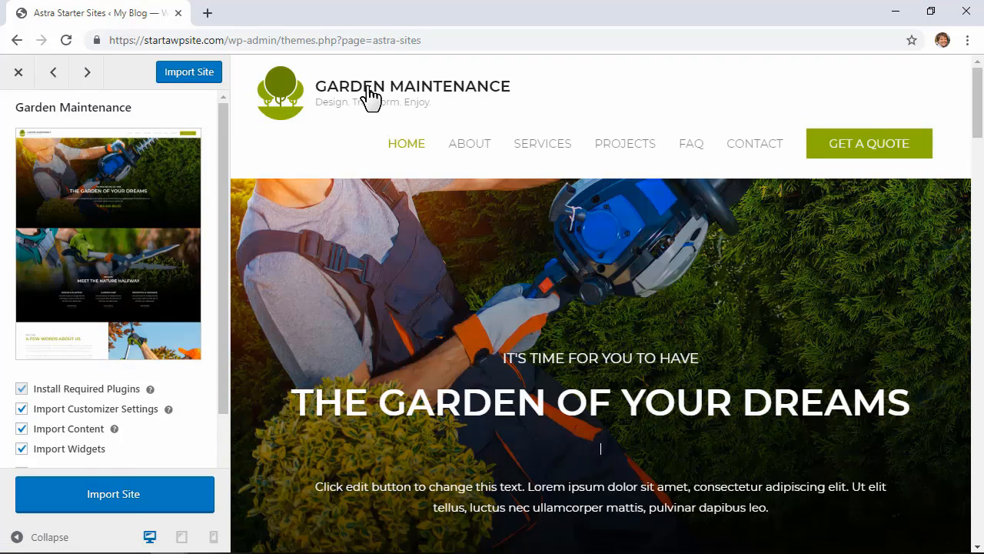
{"action": "scroll", "coordinate": [697, 254], "scroll_direction": "down", "scroll_amount": 1}
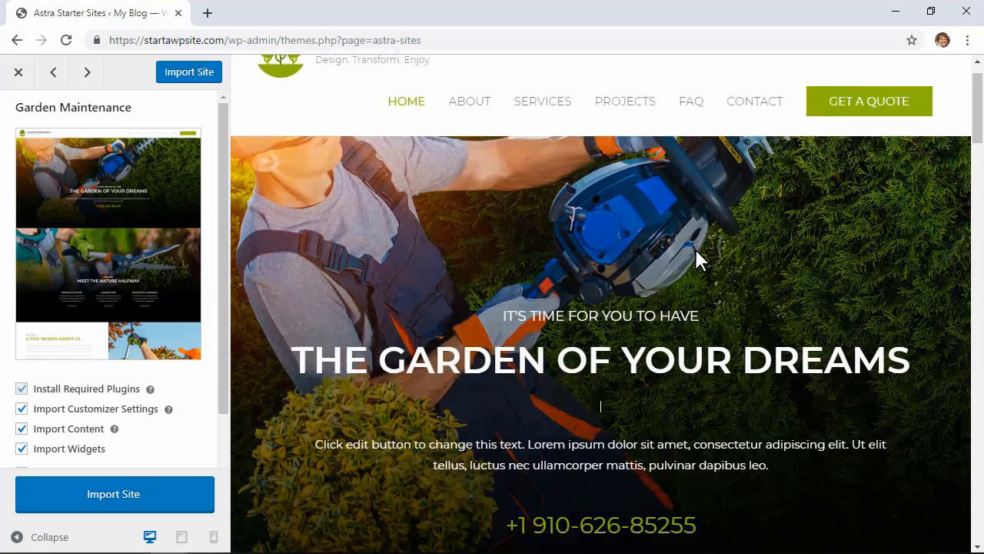
{"action": "scroll", "coordinate": [696, 250], "scroll_direction": "down", "scroll_amount": 8}
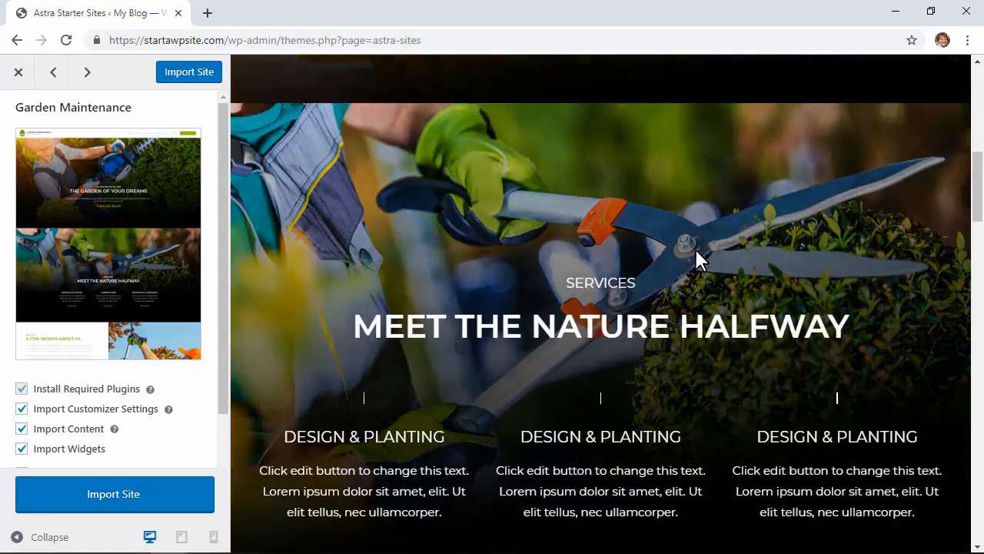
{"action": "scroll", "coordinate": [696, 252], "scroll_direction": "down", "scroll_amount": 2}
{"action": "scroll", "coordinate": [695, 252], "scroll_direction": "up", "scroll_amount": 10}
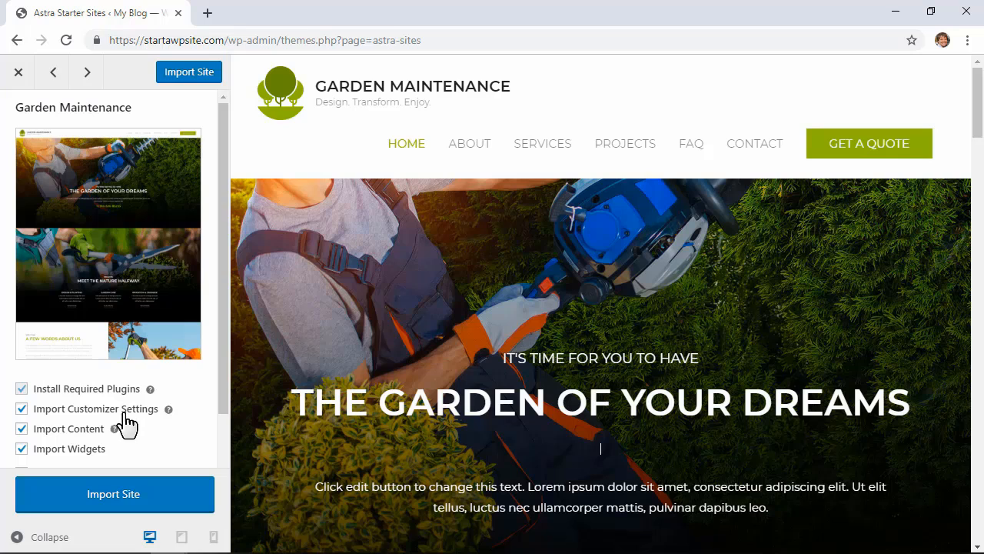
- Read the explanations of the required plugins, customizer settings and content import options, and import the Garden Maintenance starter site
{"action": "scroll", "coordinate": [151, 338], "scroll_direction": "down", "scroll_amount": 1}
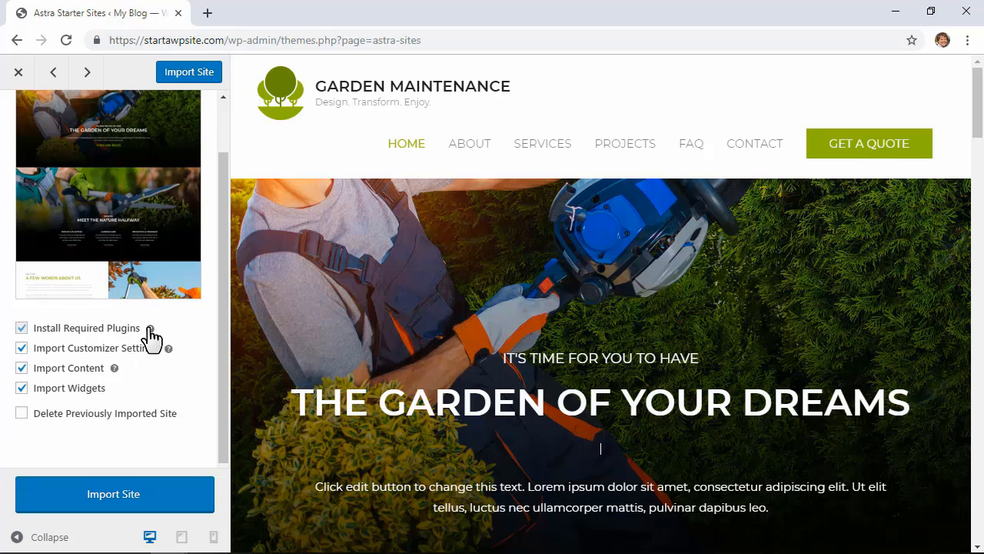
{"action": "left_click", "coordinate": [151, 330]}
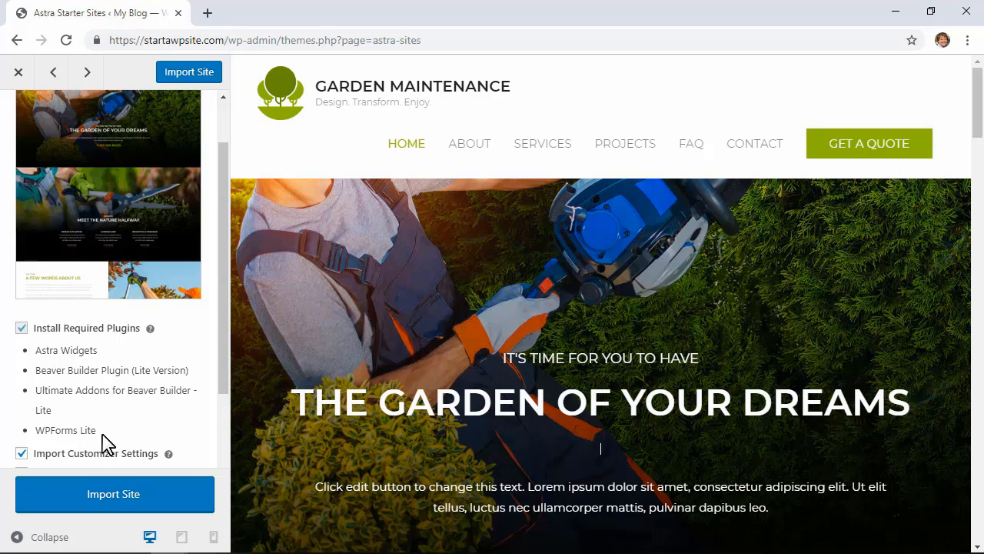
{"action": "scroll", "coordinate": [107, 443], "scroll_direction": "down", "scroll_amount": 1}
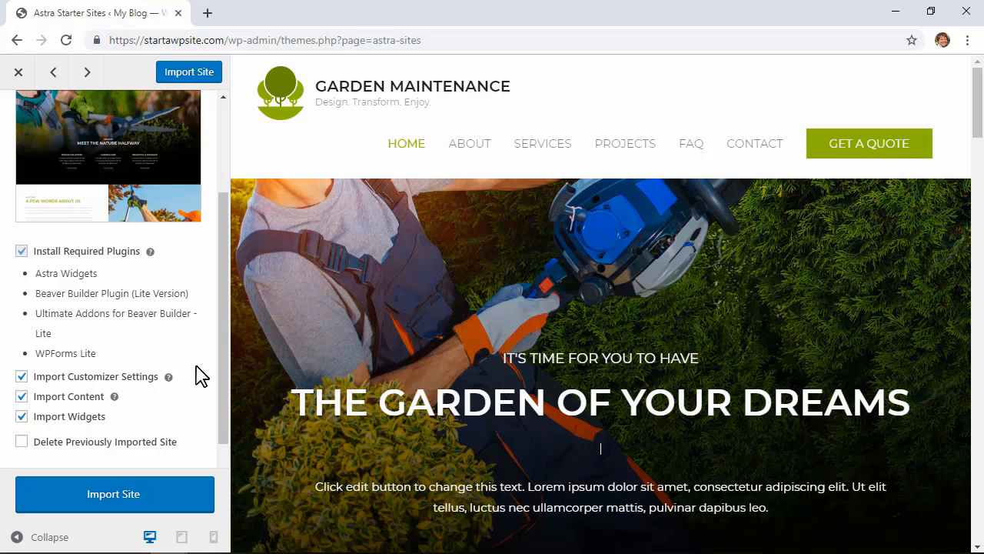
{"action": "left_click", "coordinate": [169, 377]}
{"action": "scroll", "coordinate": [172, 387], "scroll_direction": "down", "scroll_amount": 1}
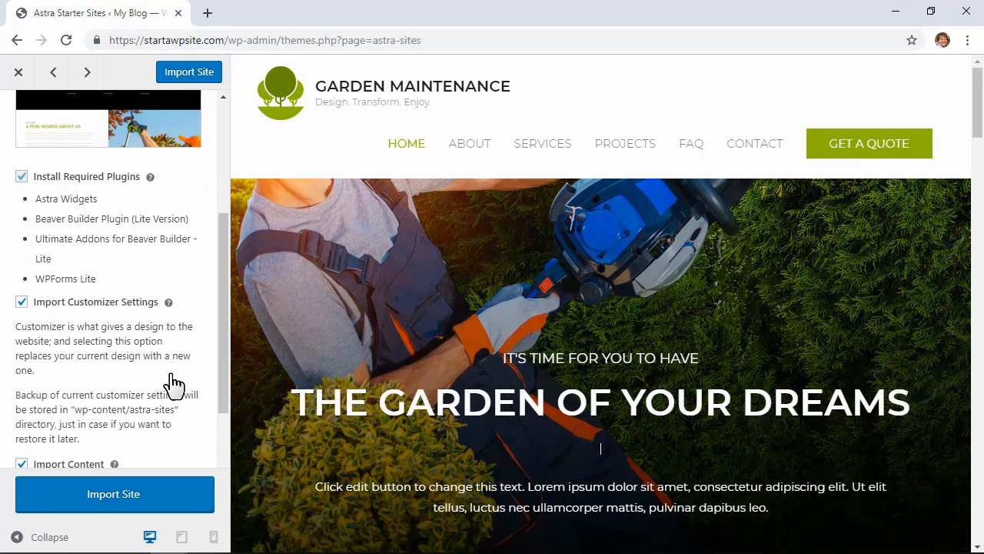
{"action": "scroll", "coordinate": [172, 387], "scroll_direction": "down", "scroll_amount": 1}
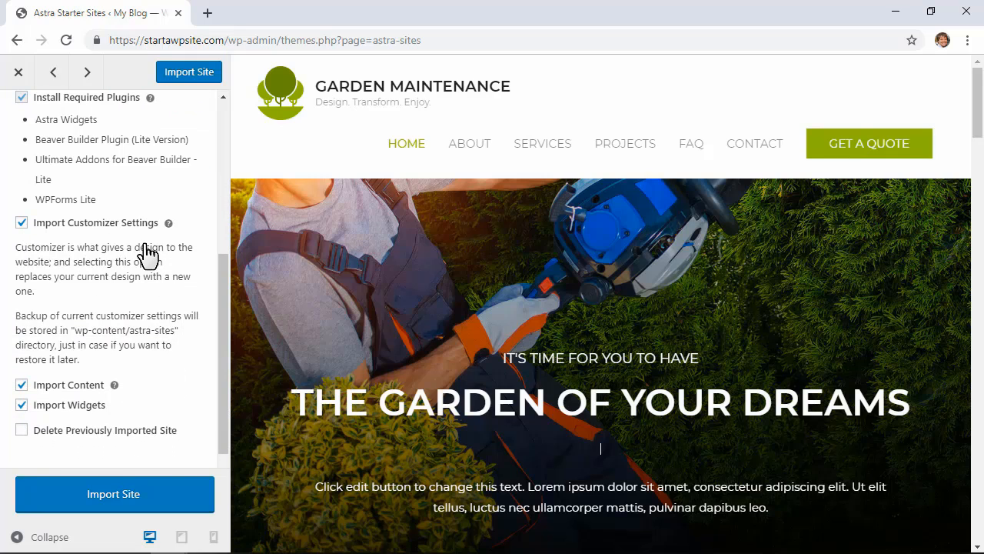
{"action": "scroll", "coordinate": [131, 382], "scroll_direction": "down", "scroll_amount": 1}
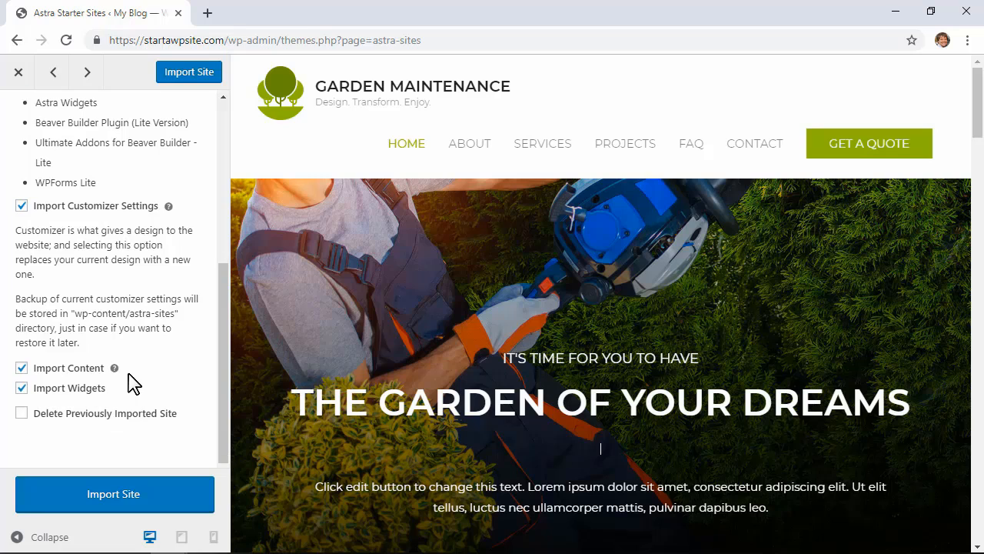
{"action": "left_click", "coordinate": [115, 367]}
{"action": "scroll", "coordinate": [157, 356], "scroll_direction": "down", "scroll_amount": 1}
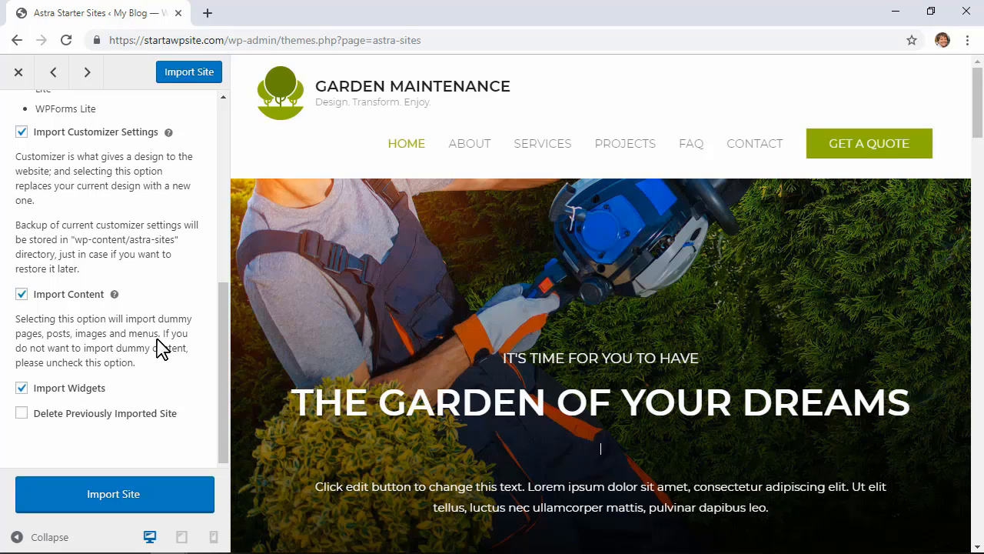
{"action": "left_click", "coordinate": [129, 504]}
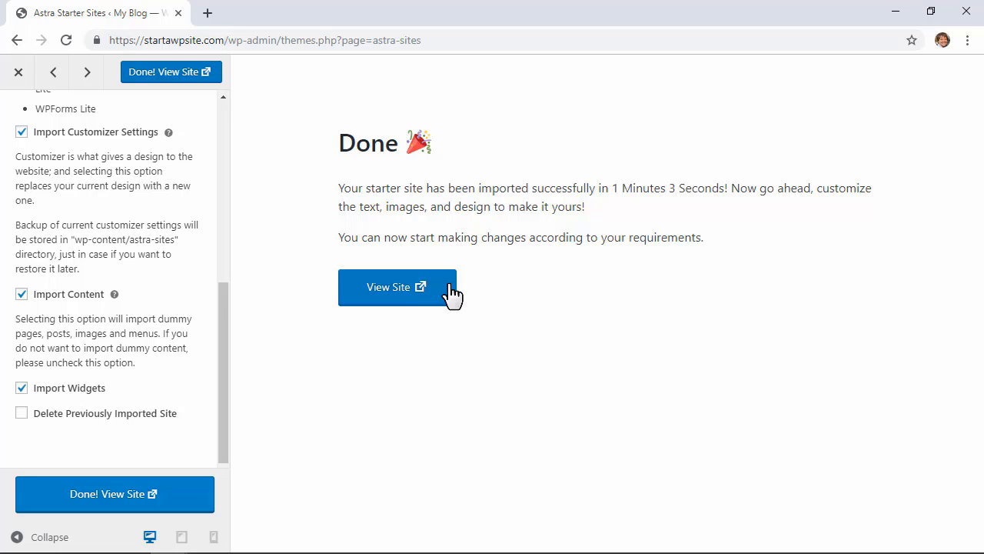
- Open the imported site and look through its home page from the header down to the footer
{"action": "left_click", "coordinate": [414, 303]}
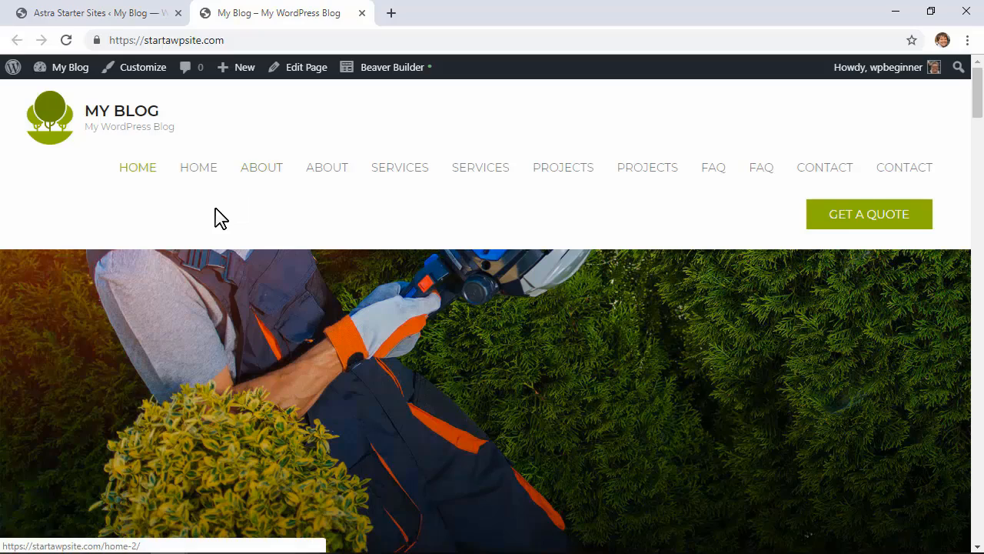
{"action": "scroll", "coordinate": [207, 211], "scroll_direction": "down", "scroll_amount": 6}
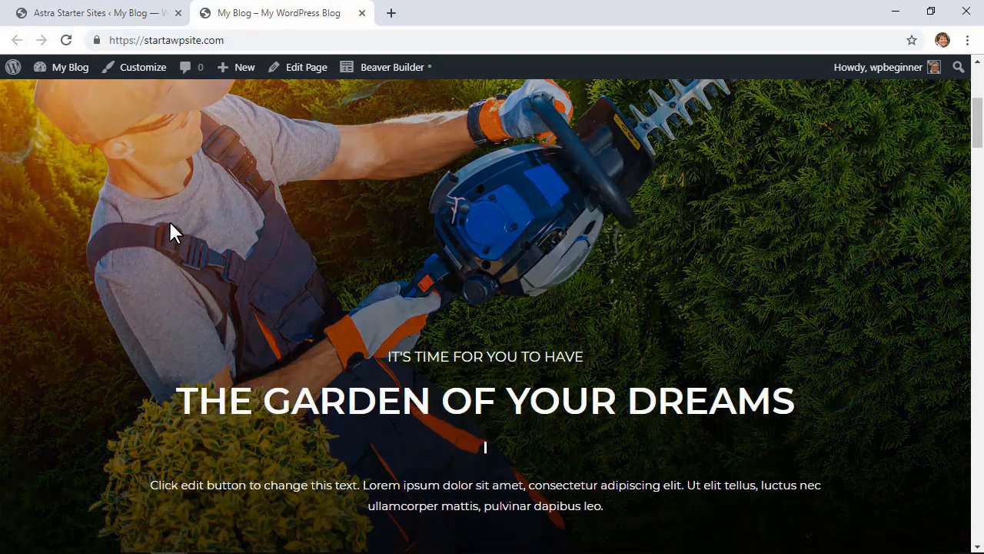
{"action": "scroll", "coordinate": [166, 230], "scroll_direction": "down", "scroll_amount": 4}
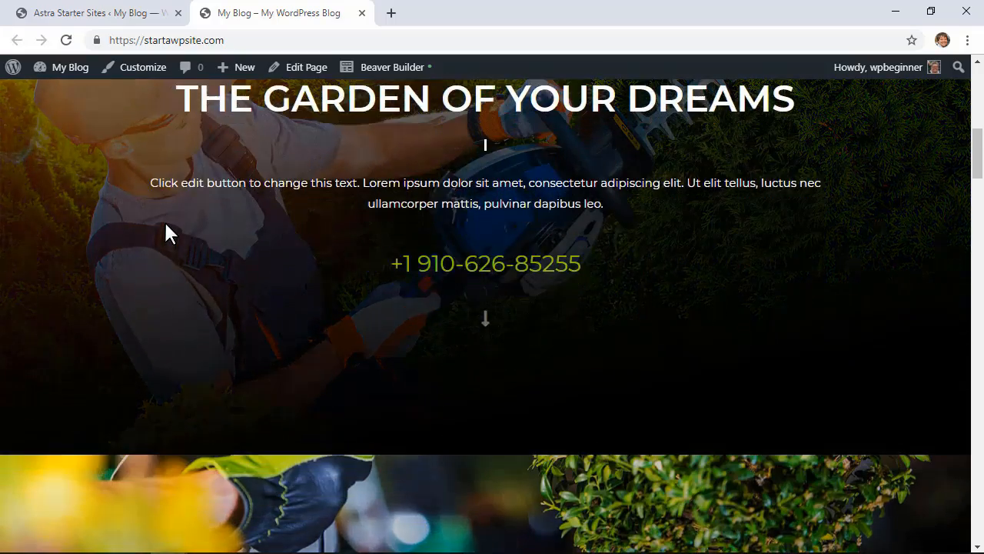
{"action": "scroll", "coordinate": [165, 222], "scroll_direction": "down", "scroll_amount": 5}
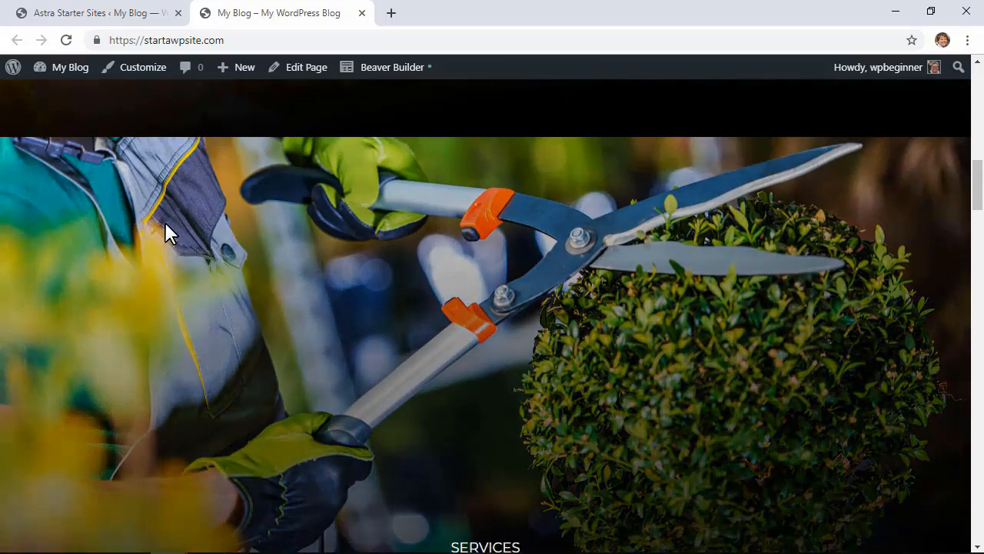
{"action": "scroll", "coordinate": [165, 221], "scroll_direction": "down", "scroll_amount": 6}
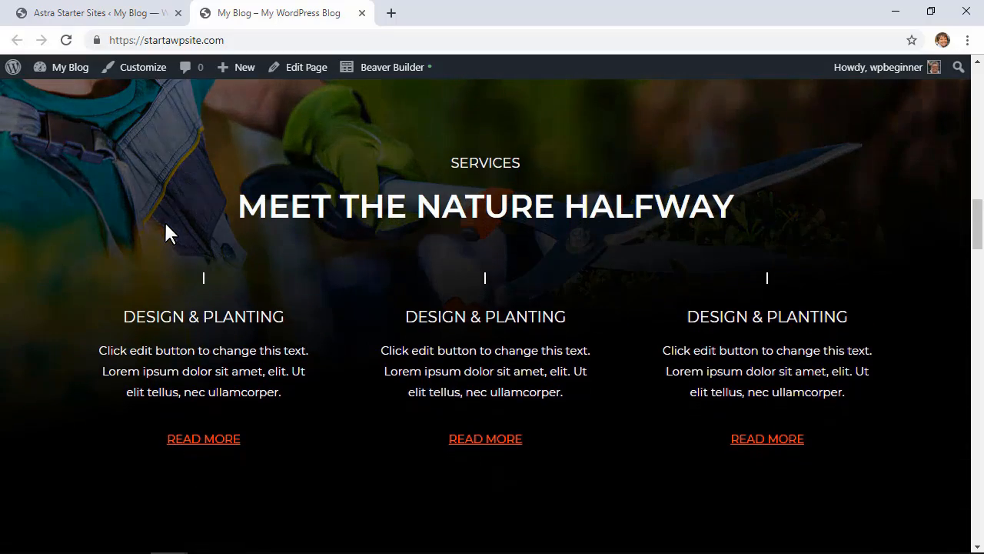
{"action": "scroll", "coordinate": [165, 225], "scroll_direction": "down", "scroll_amount": 5}
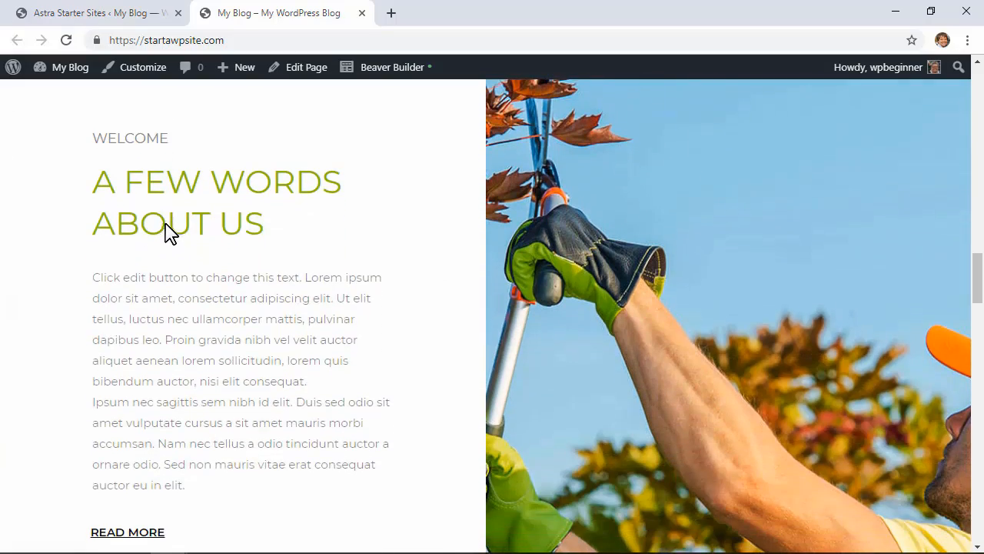
{"action": "scroll", "coordinate": [246, 253], "scroll_direction": "down", "scroll_amount": 7}
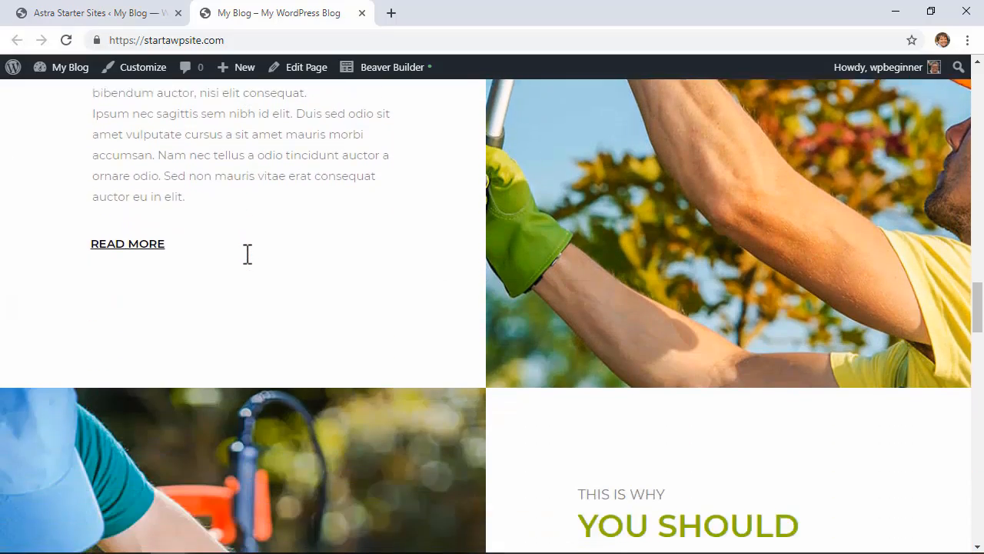
{"action": "scroll", "coordinate": [244, 252], "scroll_direction": "down", "scroll_amount": 3}
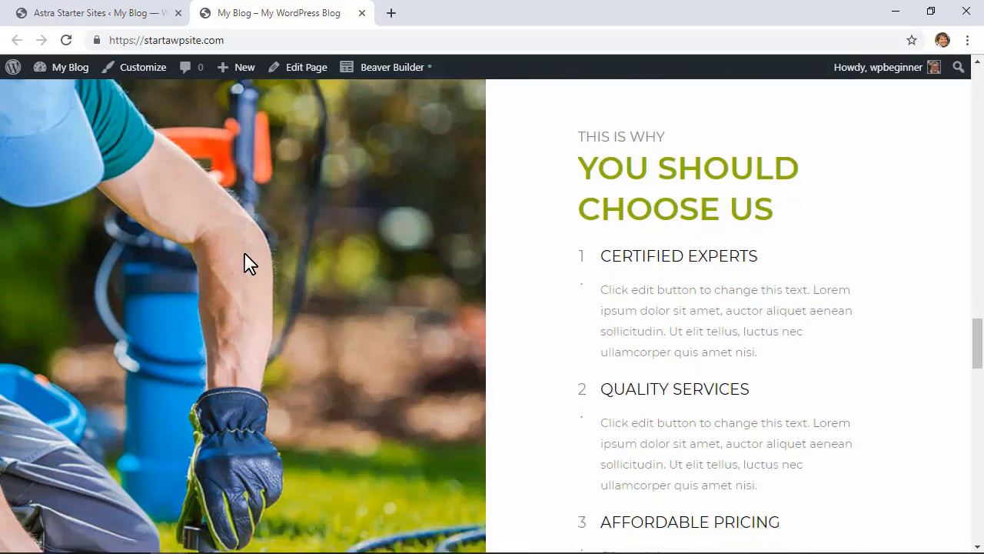
{"action": "scroll", "coordinate": [244, 252], "scroll_direction": "down", "scroll_amount": 7}
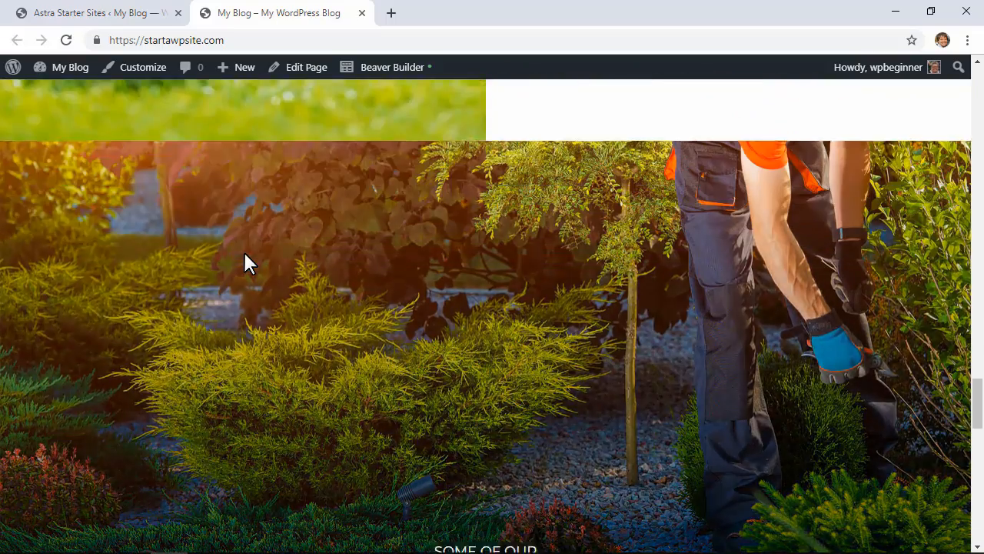
{"action": "scroll", "coordinate": [244, 253], "scroll_direction": "down", "scroll_amount": 6}
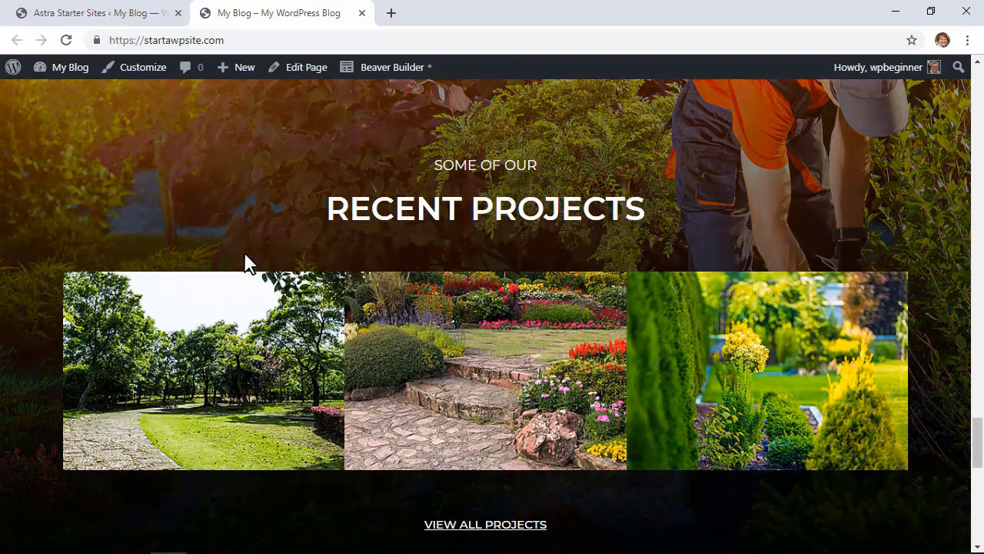
{"action": "scroll", "coordinate": [246, 263], "scroll_direction": "down", "scroll_amount": 5}
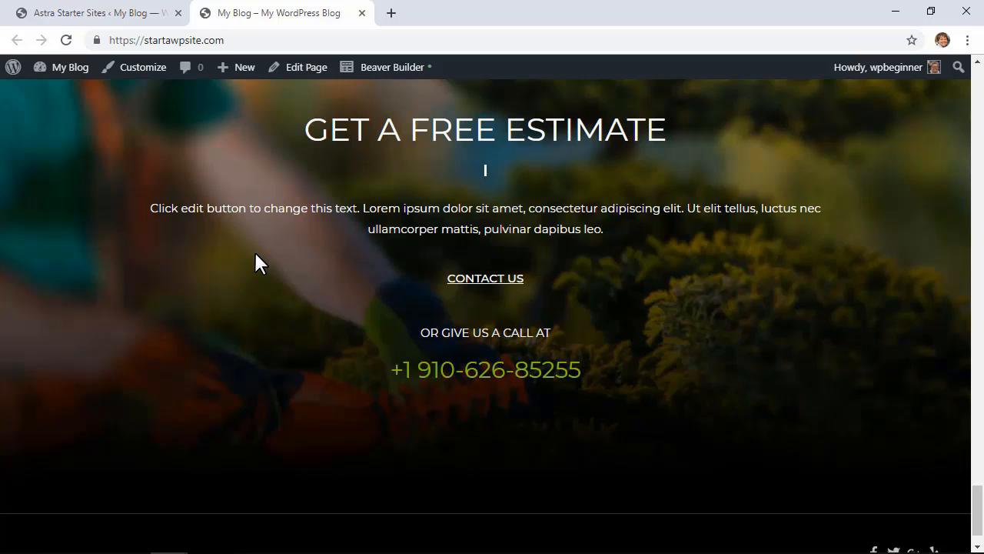
{"action": "scroll", "coordinate": [255, 261], "scroll_direction": "down", "scroll_amount": 1}
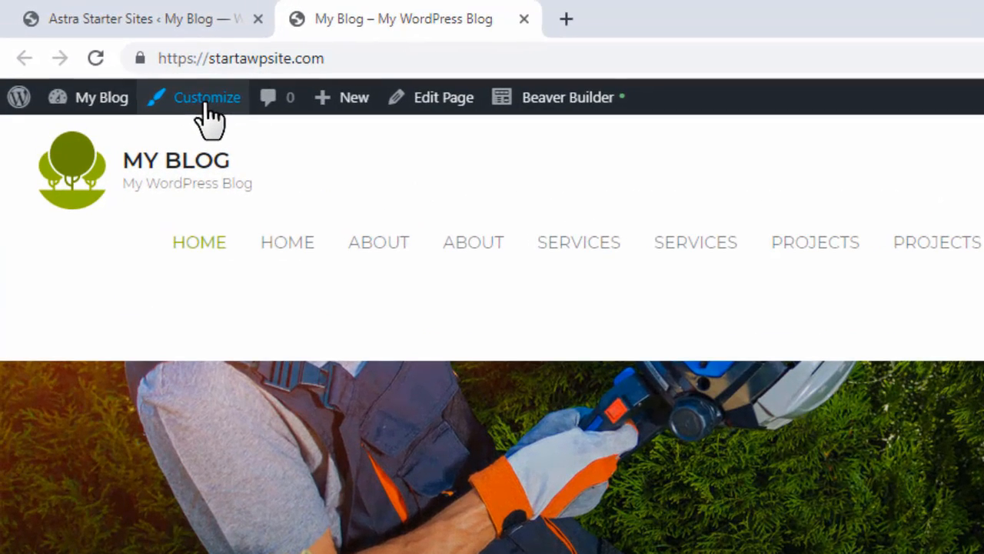
- Open the site customizer's site identity settings and set the site title to "My Garden Blog", keeping the title displayed
{"action": "left_click", "coordinate": [142, 67]}
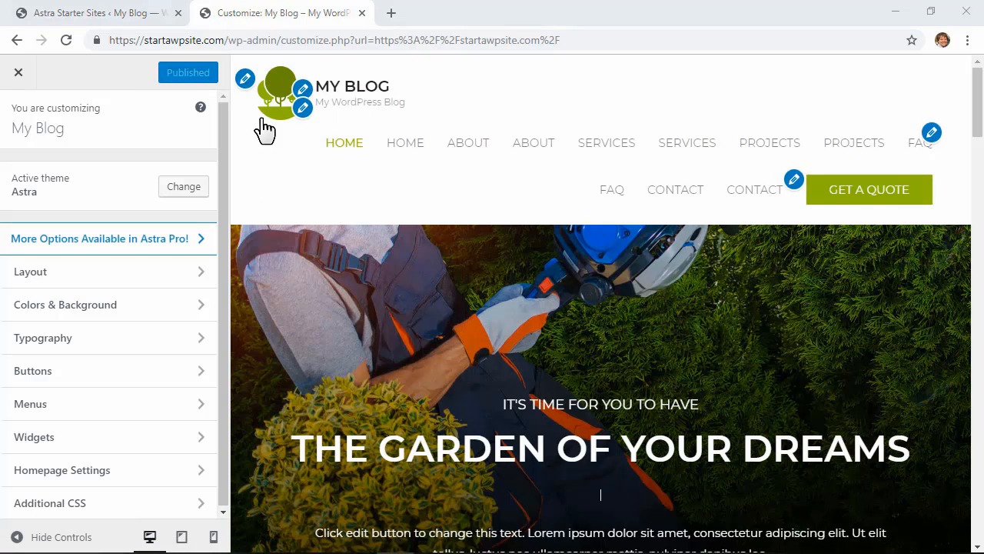
{"action": "left_click", "coordinate": [245, 80]}
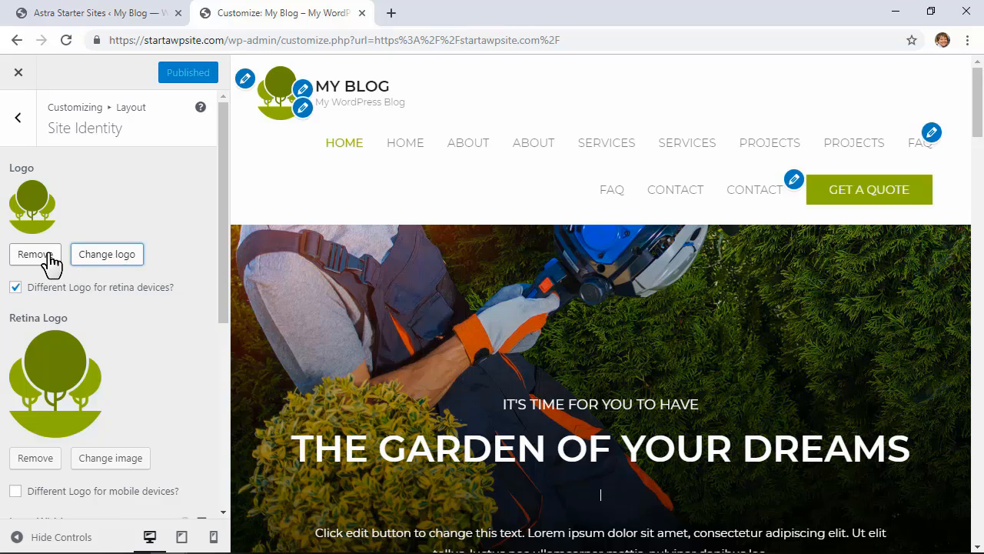
{"action": "left_click", "coordinate": [304, 90]}
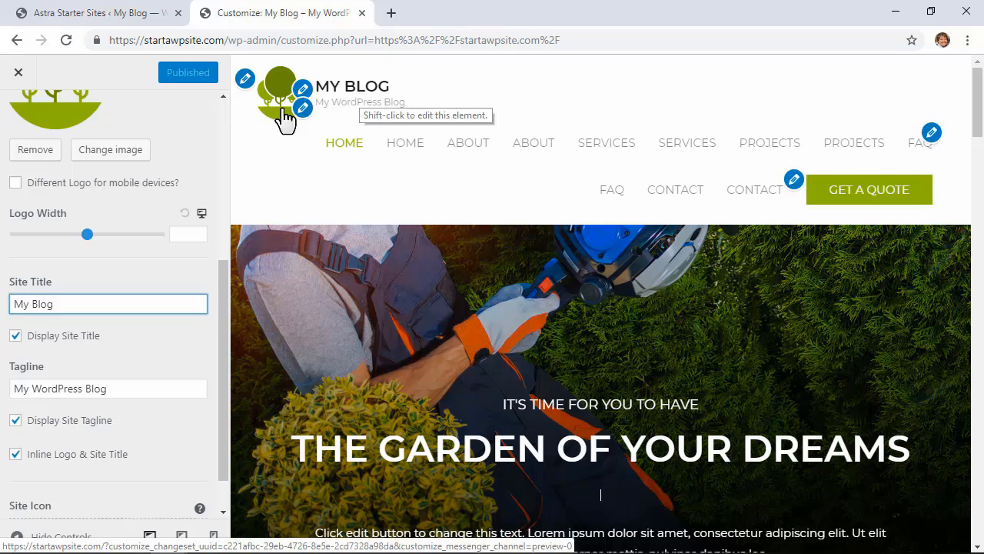
{"action": "key", "text": "ctrl+a"}
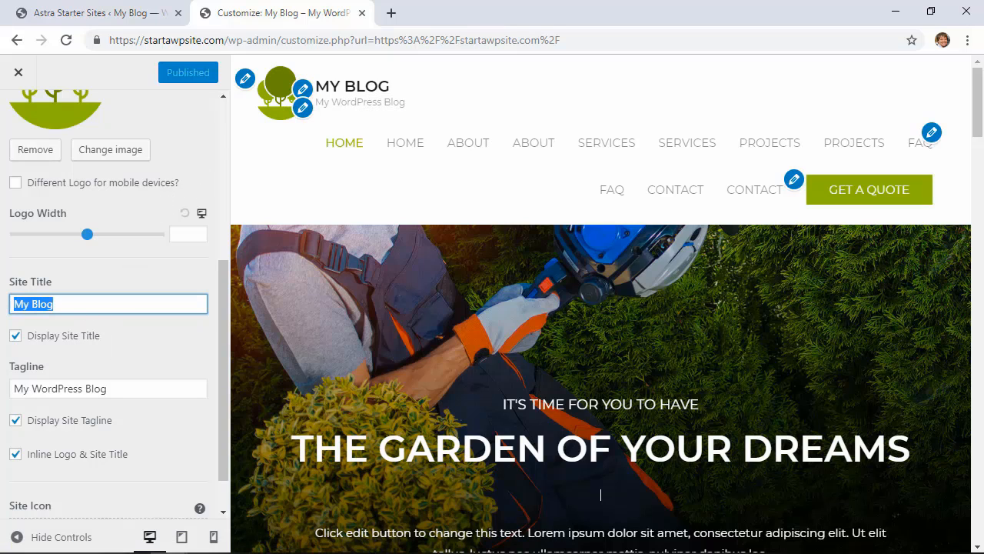
{"action": "type", "text": "My"}
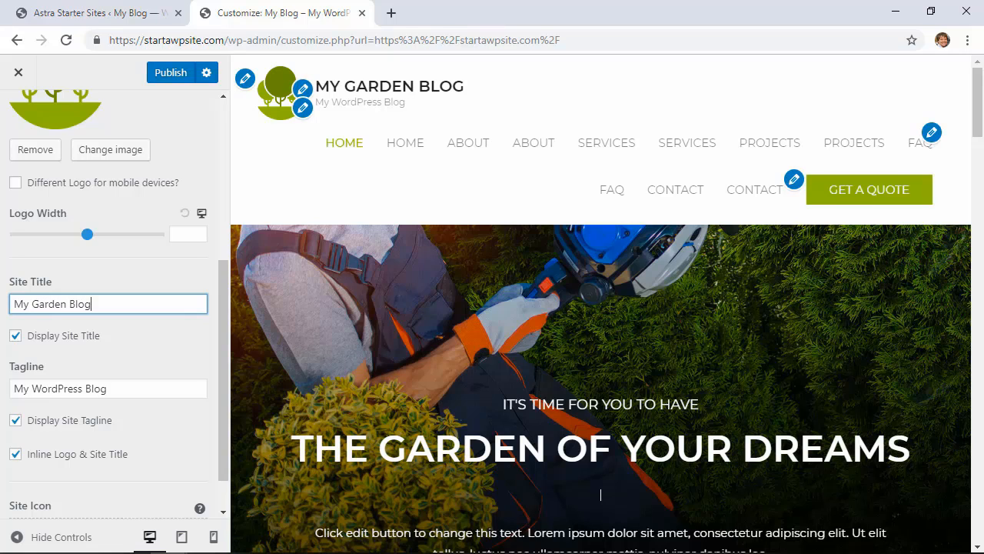
{"action": "left_click", "coordinate": [16, 336]}
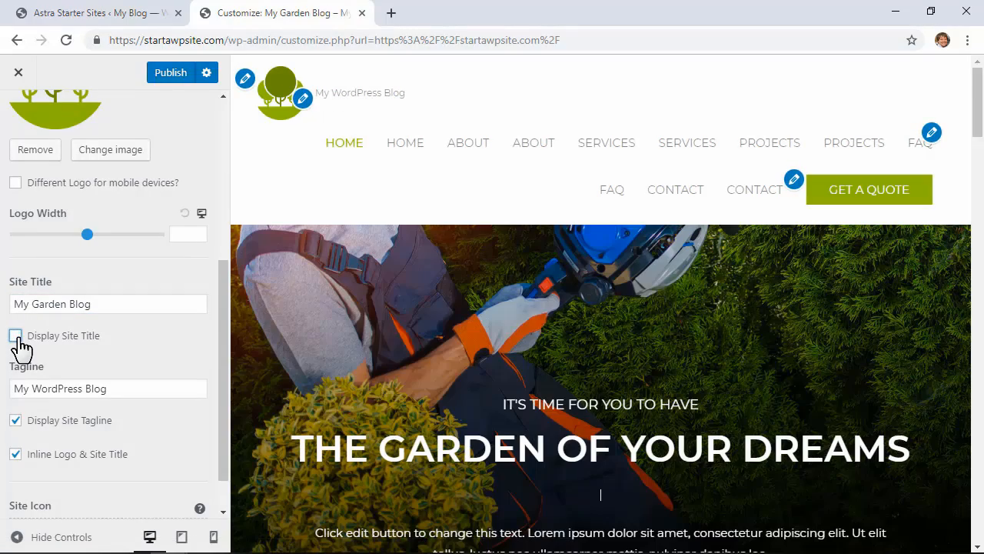
{"action": "left_click", "coordinate": [17, 337]}
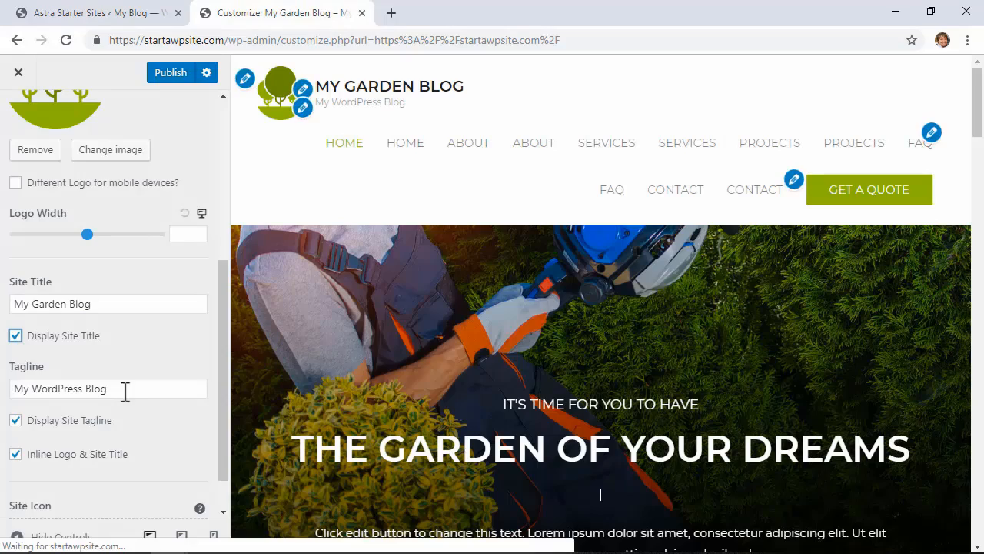
- Set the tagline to "Come Grow With Me", and try the tagline display and inline logo options off and on, leaving both enabled
{"action": "left_click_drag", "start_coordinate": [125, 389], "coordinate": [12, 391]}
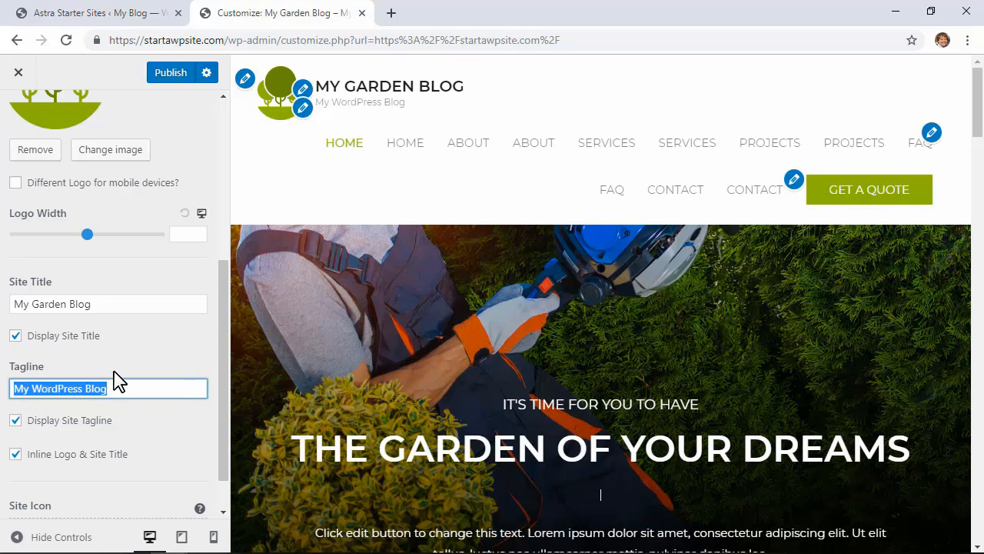
{"action": "type", "text": "Co"}
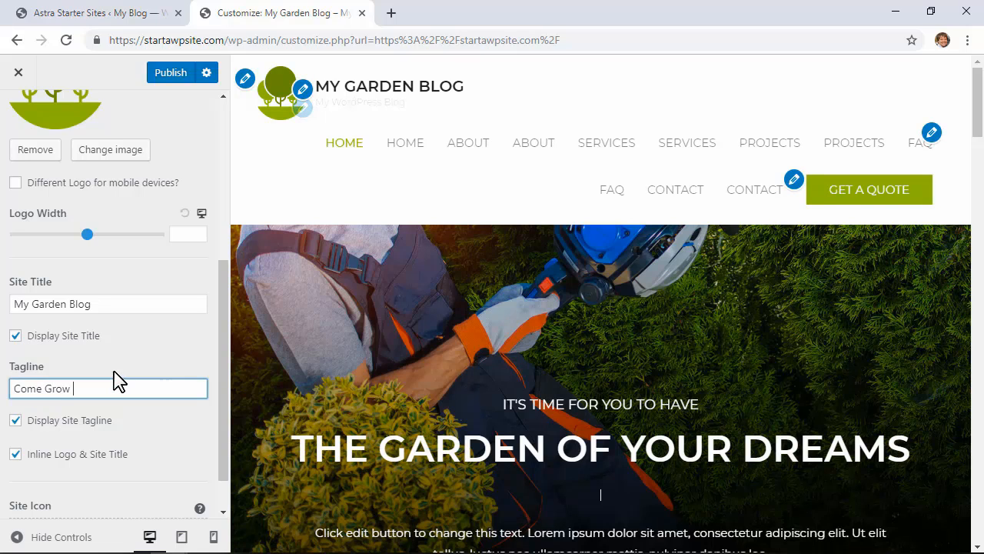
{"action": "type", "text": "me Grow With Me"}
{"action": "left_click", "coordinate": [15, 420]}
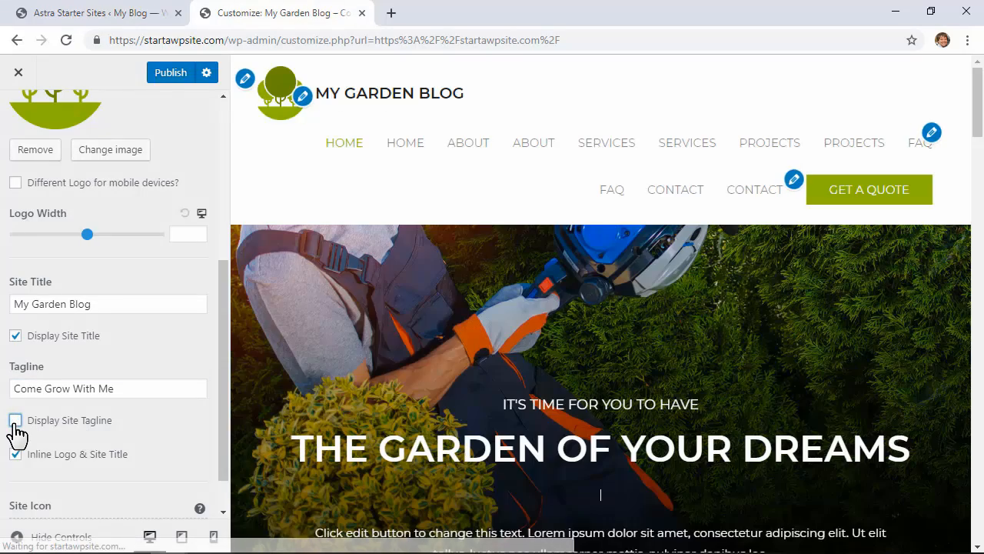
{"action": "left_click", "coordinate": [15, 421]}
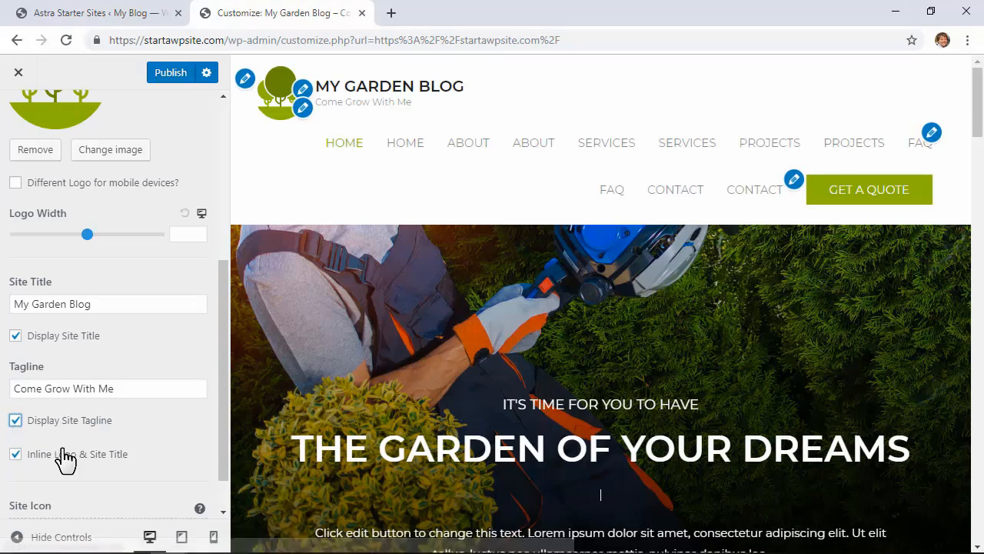
{"action": "left_click", "coordinate": [15, 455]}
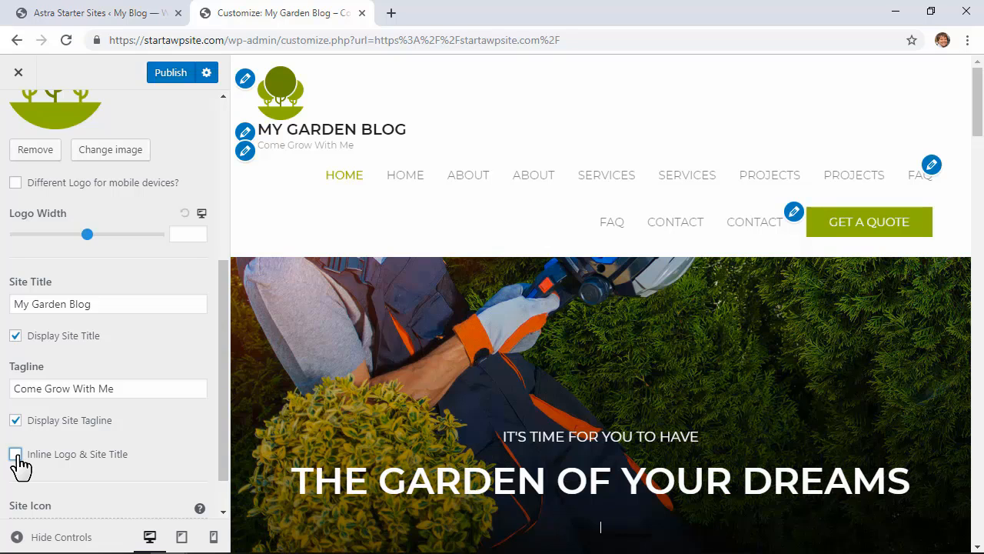
{"action": "left_click", "coordinate": [15, 454]}
- Choose the larger tree logo logo-retina-free-img.png from the media library as the site icon
{"action": "scroll", "coordinate": [116, 492], "scroll_direction": "down", "scroll_amount": 1}
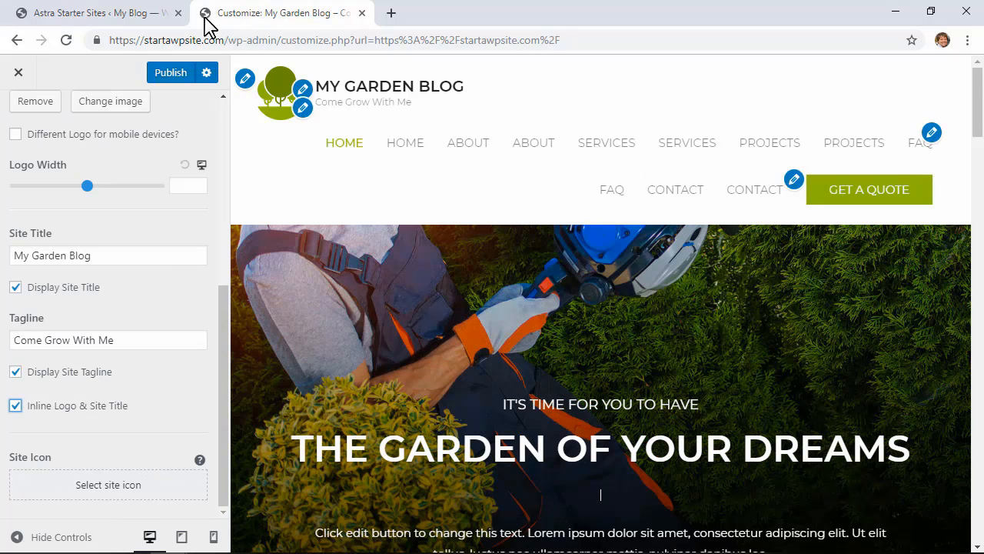
{"action": "left_click", "coordinate": [120, 493]}
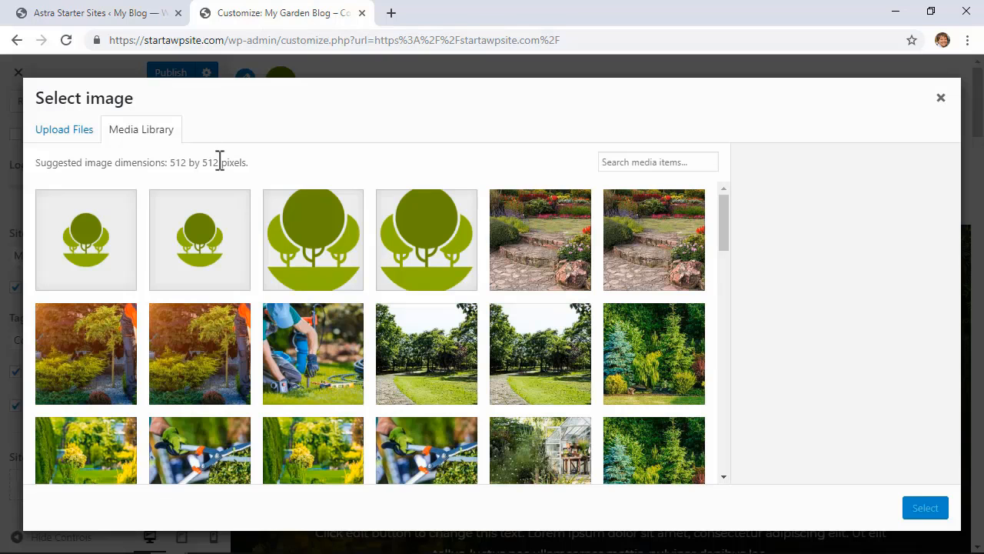
{"action": "left_click", "coordinate": [331, 250]}
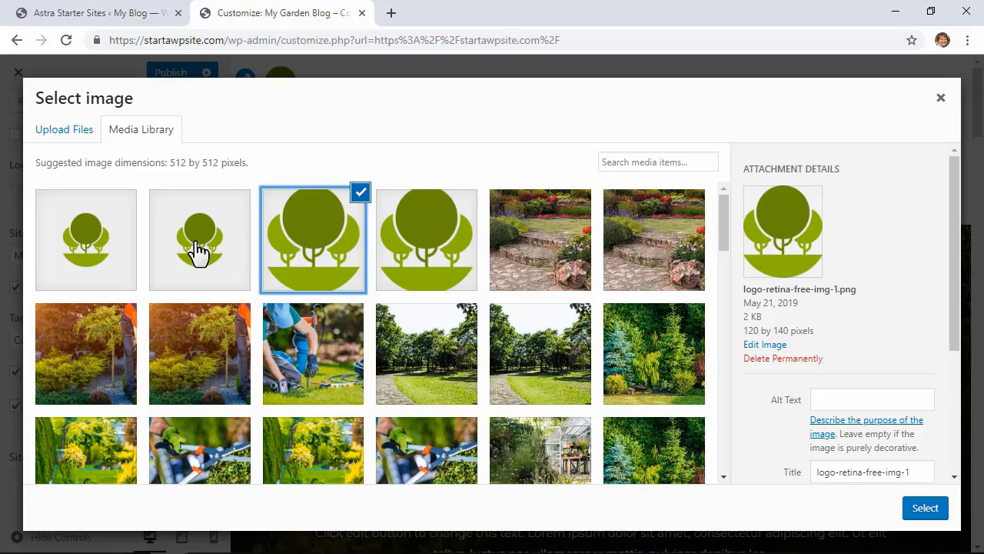
{"action": "left_click", "coordinate": [137, 249]}
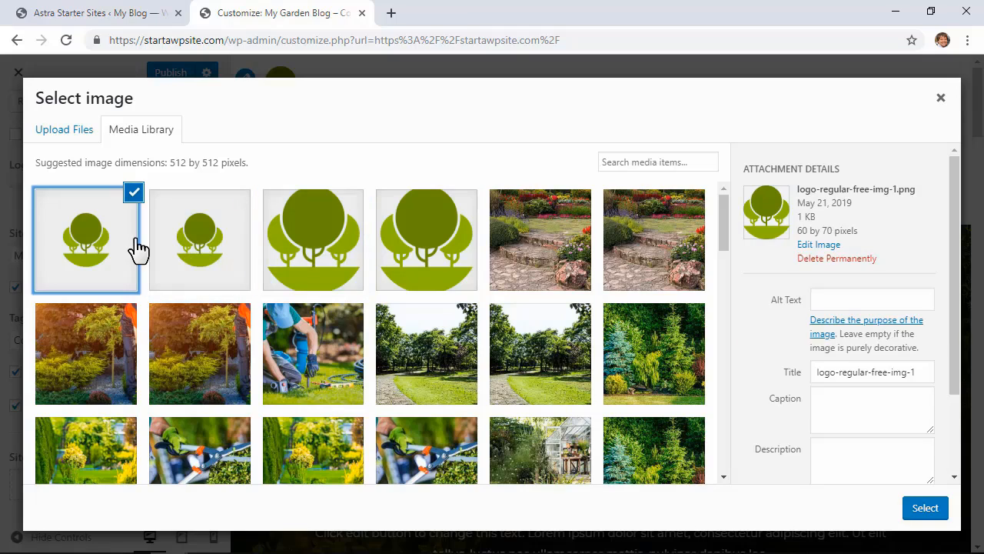
{"action": "left_click", "coordinate": [322, 248]}
{"action": "left_click", "coordinate": [410, 252]}
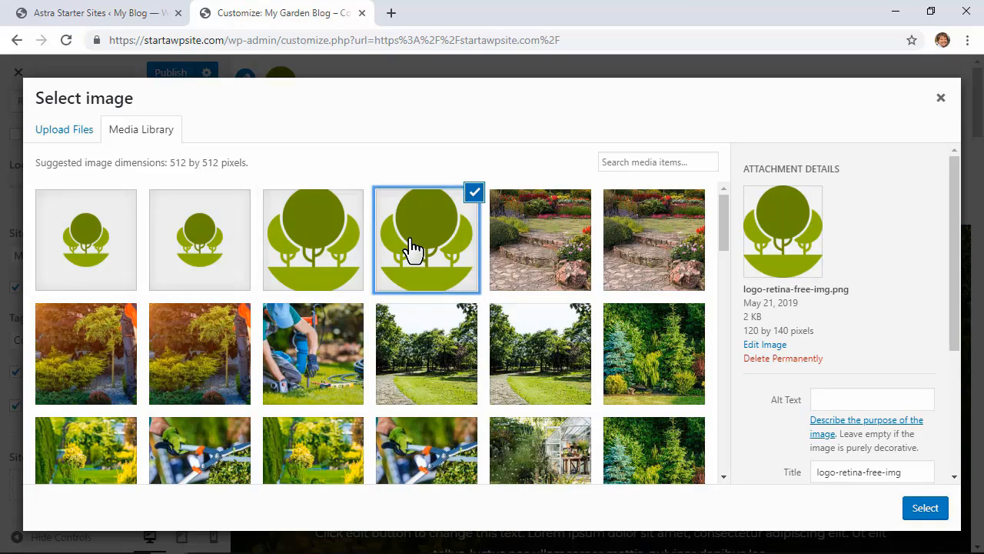
{"action": "scroll", "coordinate": [833, 356], "scroll_direction": "down", "scroll_amount": 3}
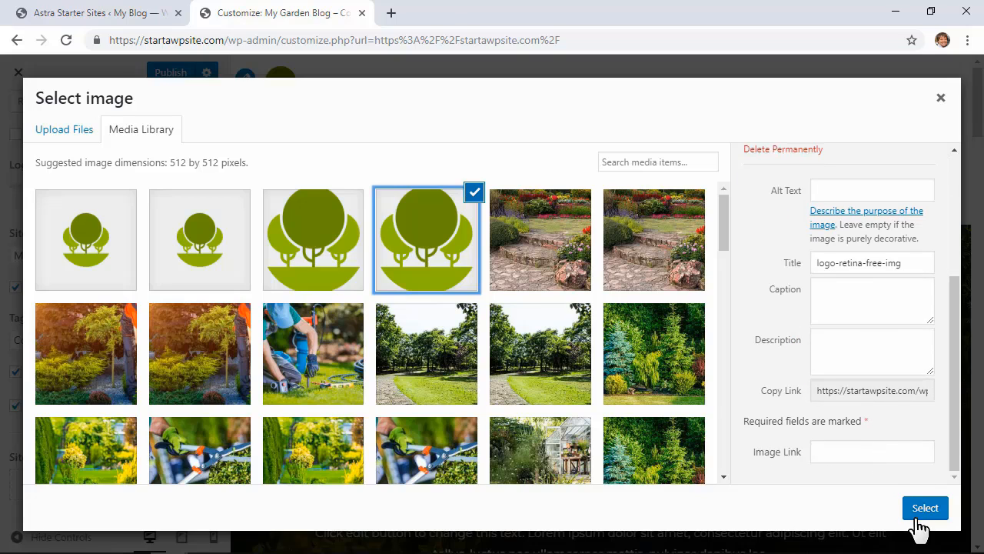
{"action": "left_click", "coordinate": [920, 511]}
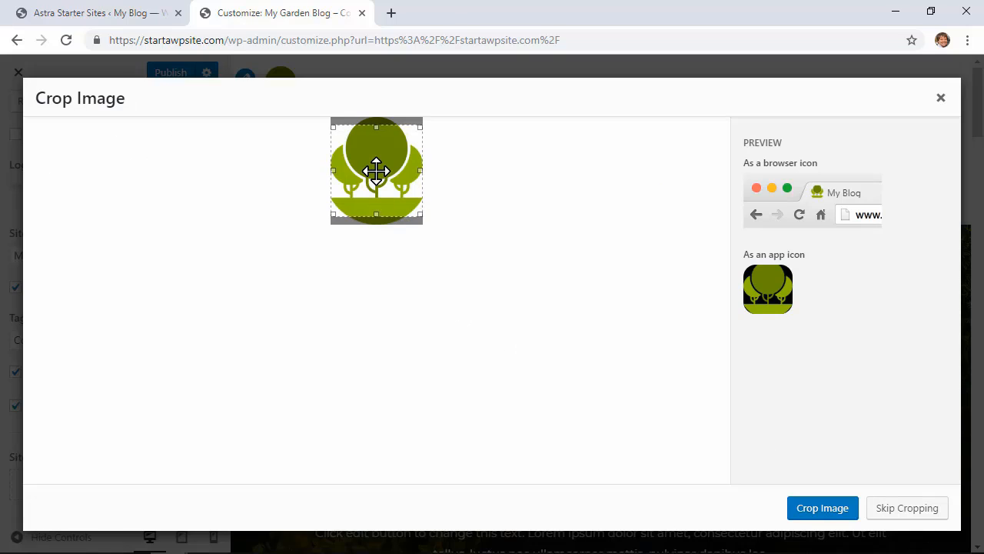
- Crop the site icon from the upper edge of the logo so the whole treetop is included, and publish the customizer changes
{"action": "left_click_drag", "start_coordinate": [378, 171], "coordinate": [377, 160]}
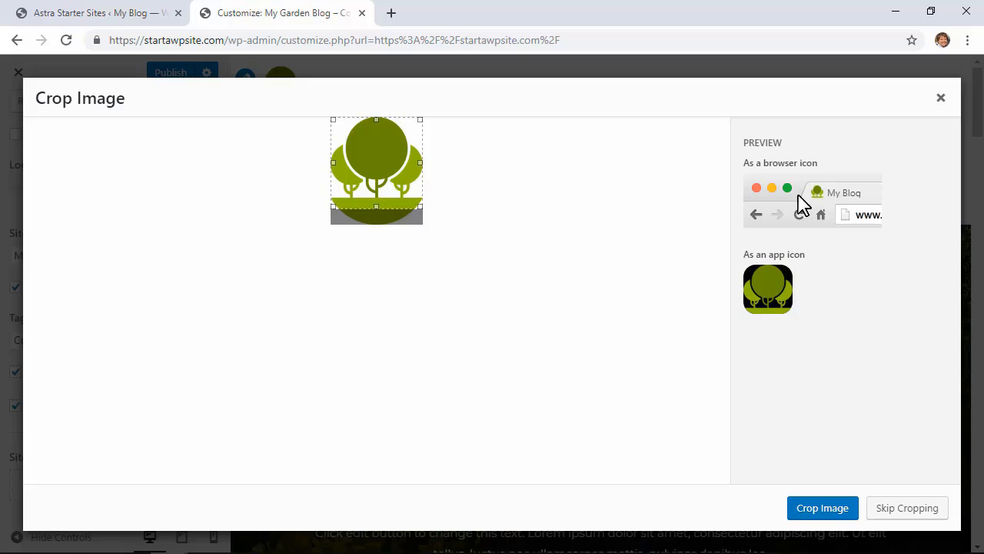
{"action": "left_click", "coordinate": [829, 504]}
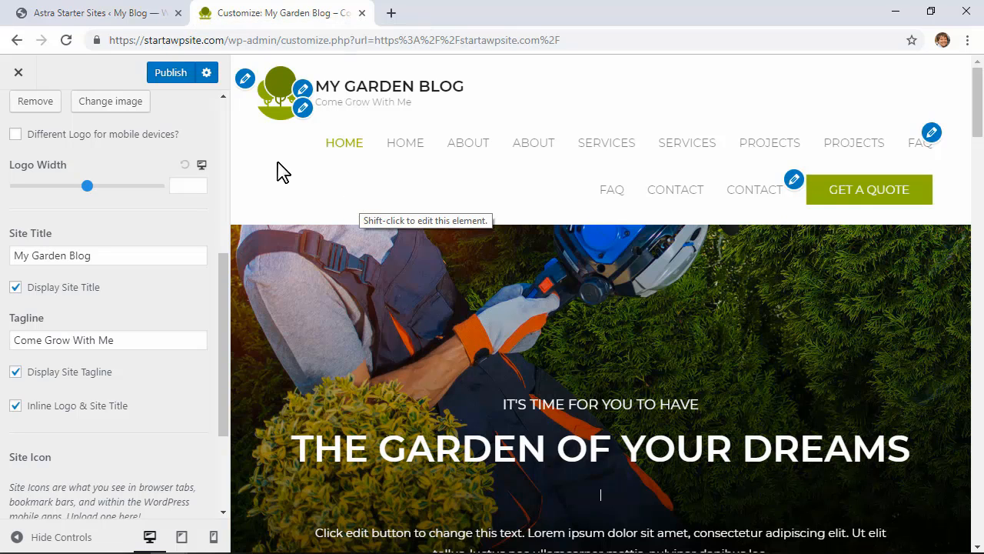
{"action": "left_click", "coordinate": [166, 78]}
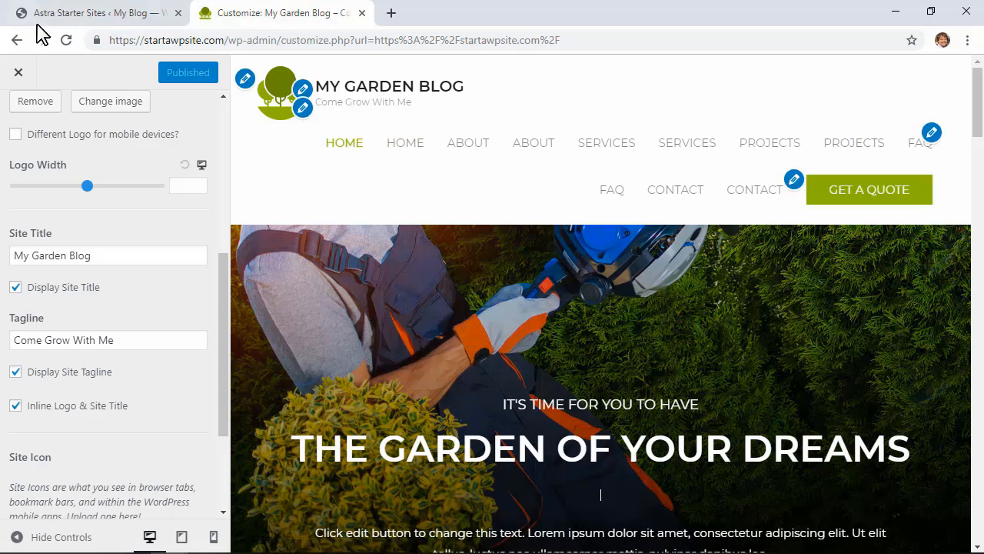
- Move one duplicate each of the ABOUT, CONTACT, FAQ, PROJECTS and SERVICES pages, plus the HOME page that is not the front page, to the trash
{"action": "left_click", "coordinate": [94, 16]}
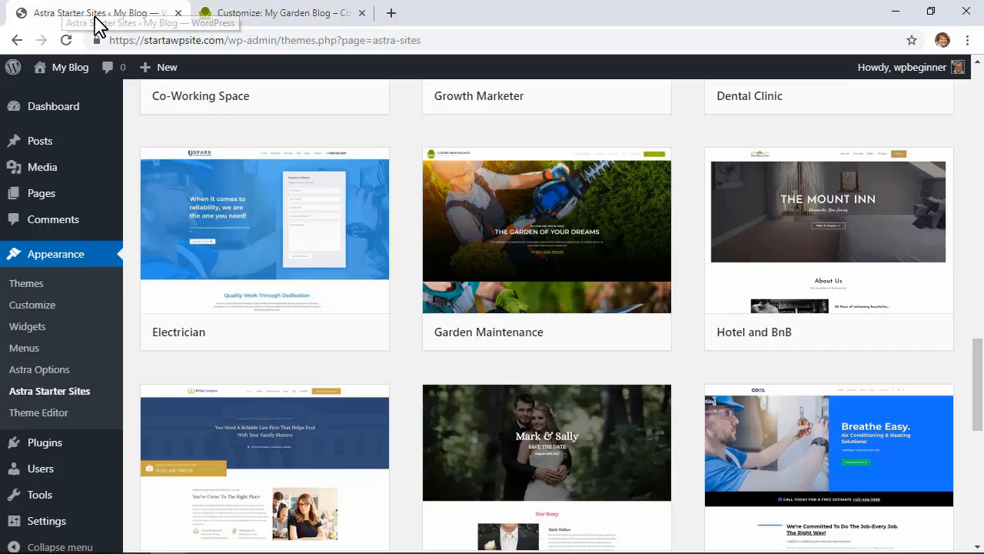
{"action": "mouse_move", "coordinate": [31, 199]}
{"action": "left_click", "coordinate": [168, 201]}
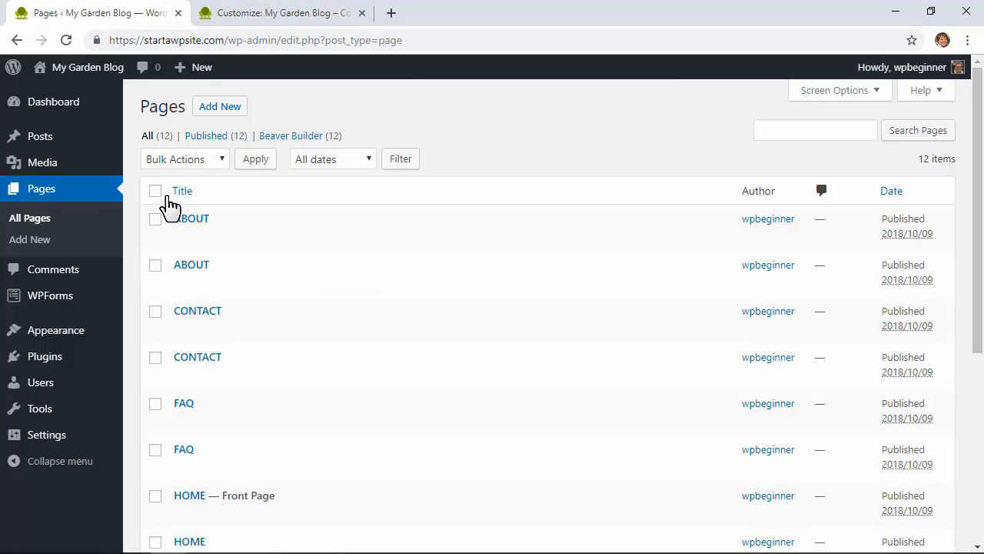
{"action": "left_click", "coordinate": [156, 219]}
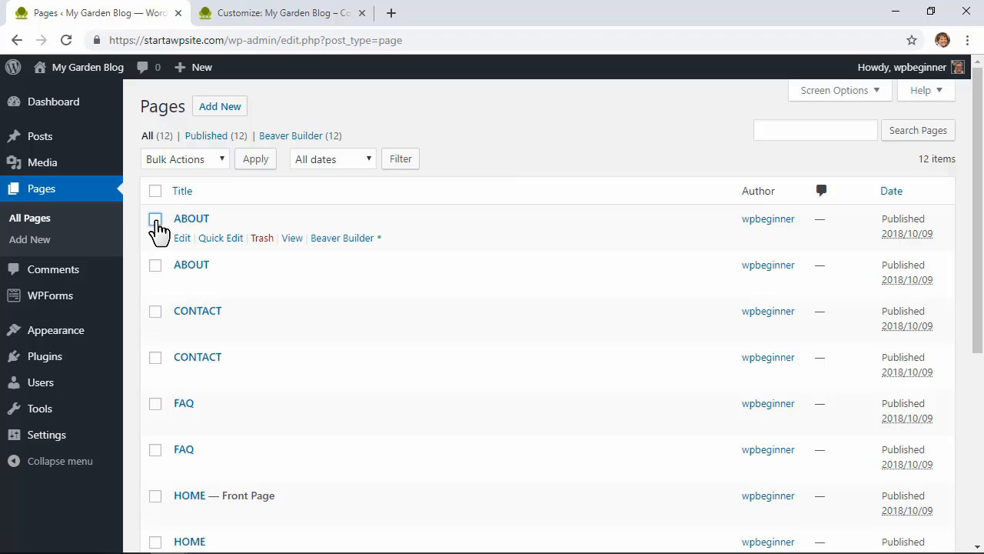
{"action": "left_click", "coordinate": [155, 311]}
{"action": "left_click", "coordinate": [155, 404]}
{"action": "scroll", "coordinate": [156, 408], "scroll_direction": "down", "scroll_amount": 2}
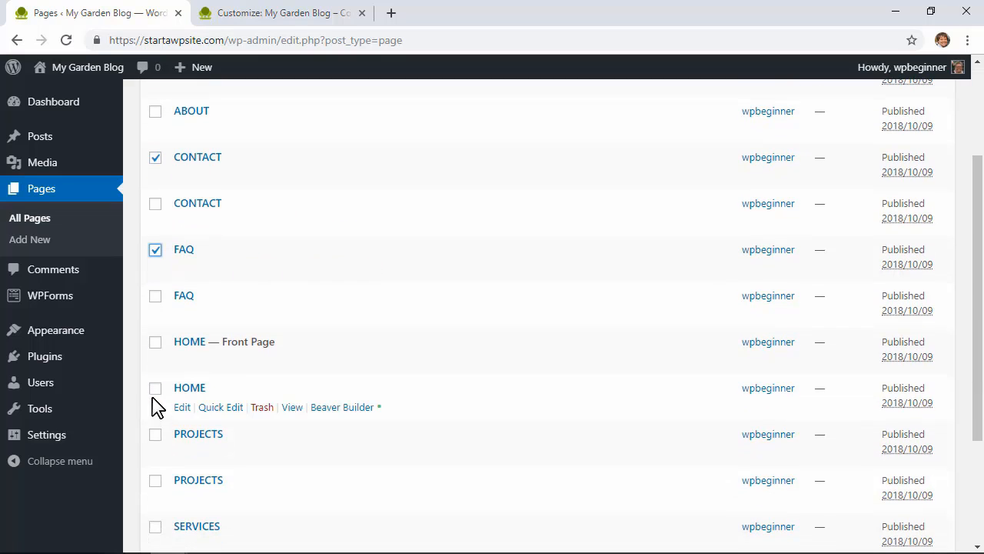
{"action": "left_click", "coordinate": [155, 389]}
{"action": "left_click", "coordinate": [156, 435]}
{"action": "scroll", "coordinate": [158, 446], "scroll_direction": "down", "scroll_amount": 2}
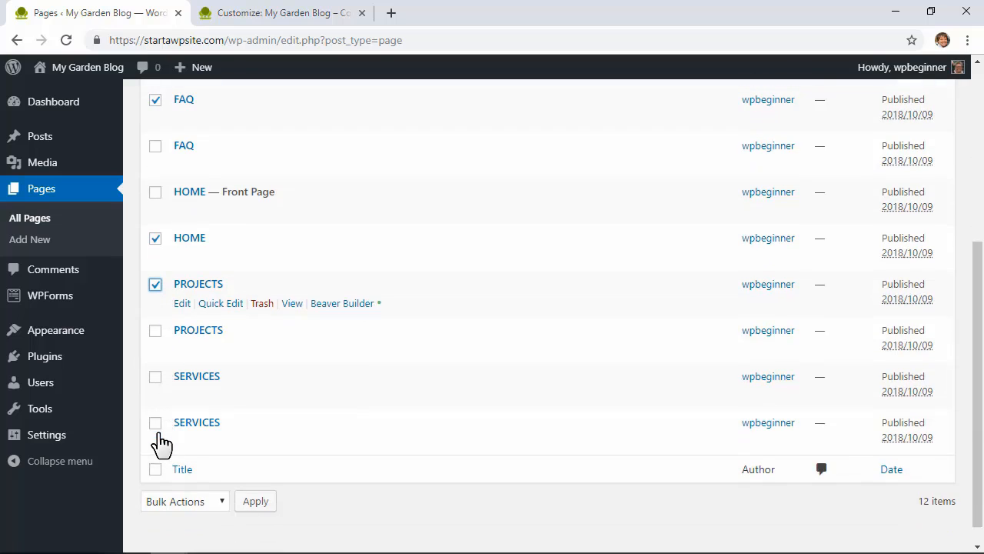
{"action": "left_click", "coordinate": [156, 419]}
{"action": "scroll", "coordinate": [159, 423], "scroll_direction": "up", "scroll_amount": 4}
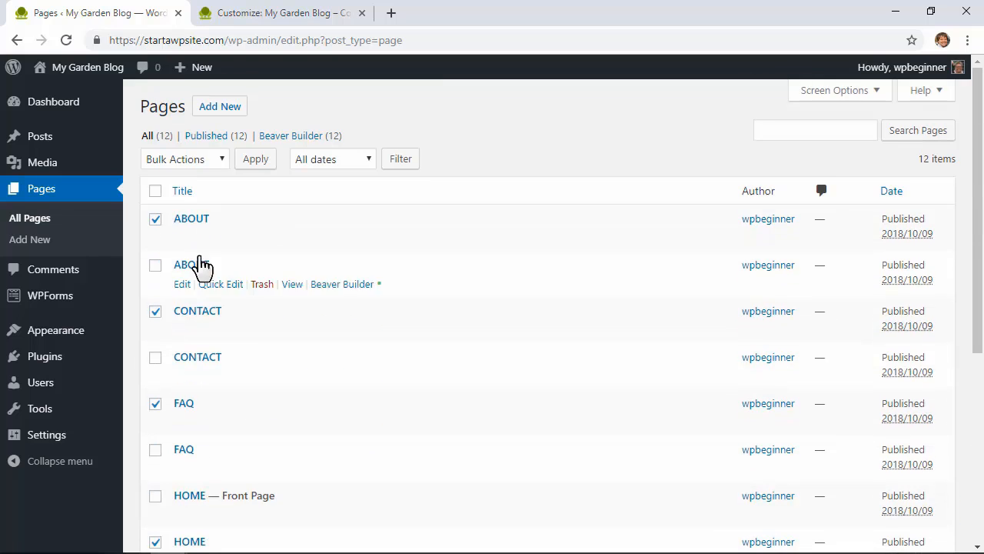
{"action": "left_click", "coordinate": [189, 161]}
{"action": "left_click", "coordinate": [202, 209]}
{"action": "left_click", "coordinate": [256, 159]}
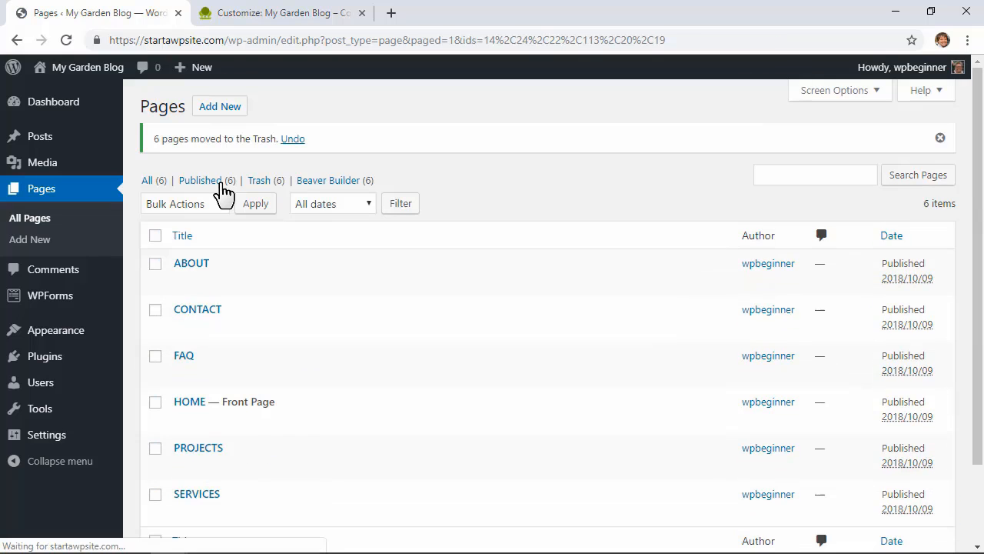
- Permanently delete all of the trashed pages
{"action": "left_click", "coordinate": [257, 183]}
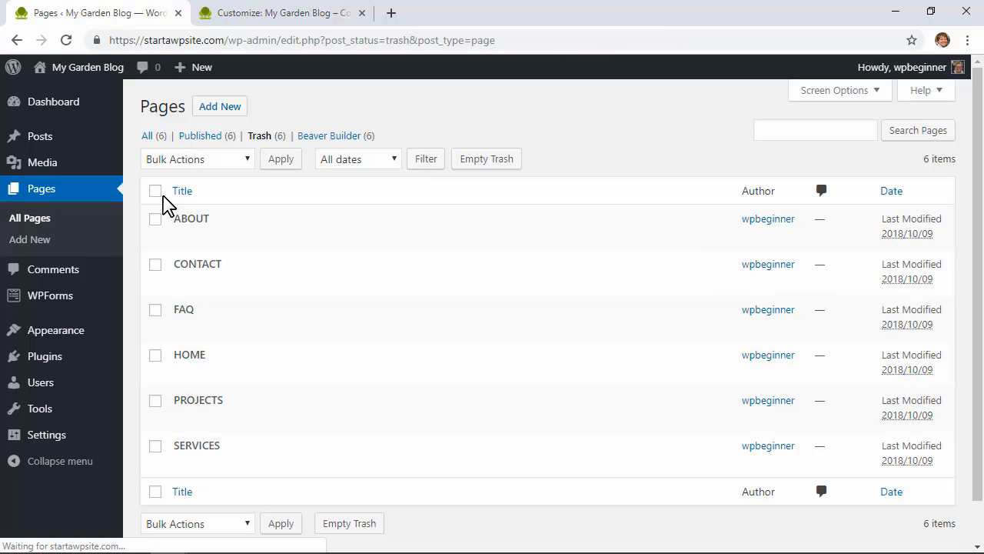
{"action": "left_click", "coordinate": [155, 191]}
{"action": "left_click", "coordinate": [189, 159]}
{"action": "left_click", "coordinate": [189, 209]}
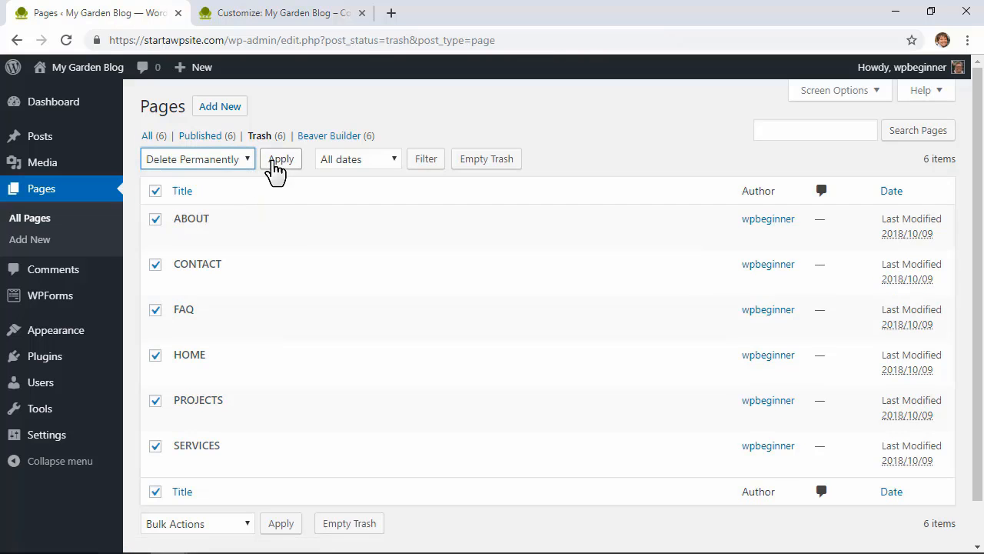
{"action": "left_click", "coordinate": [273, 160]}
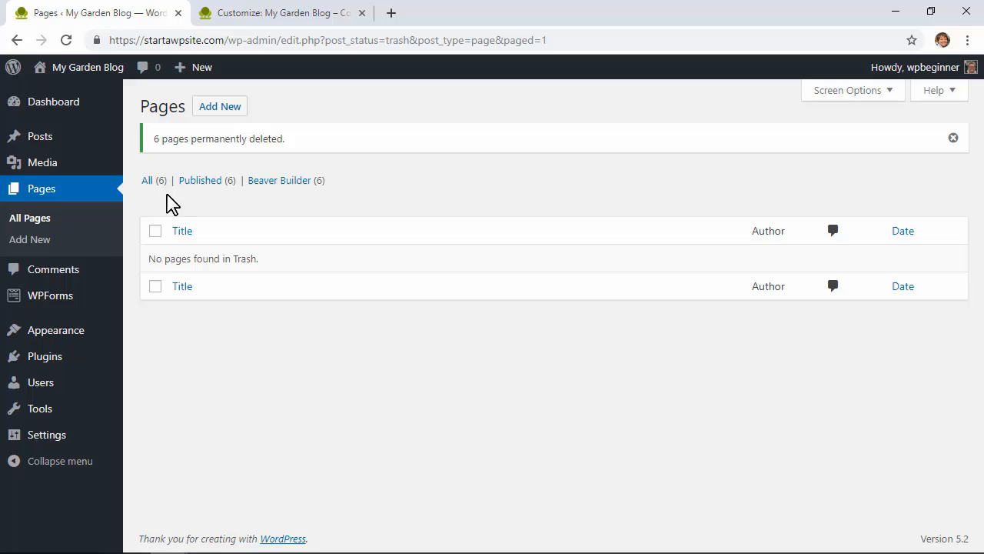
- Reload the site customizer to check the header menu, and open the primary header layout settings
{"action": "left_click", "coordinate": [240, 19]}
{"action": "left_click", "coordinate": [66, 43]}
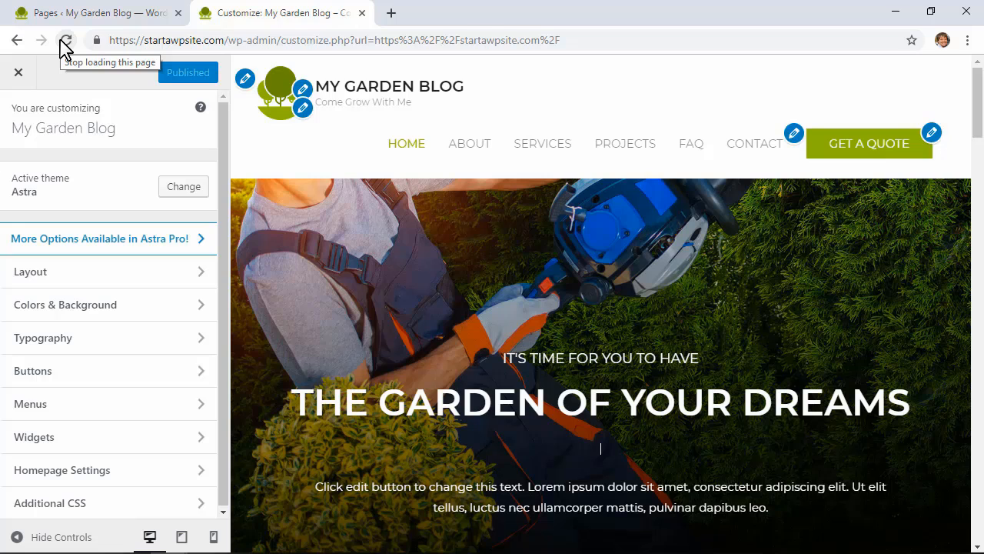
{"action": "left_click", "coordinate": [304, 109]}
{"action": "left_click", "coordinate": [793, 135]}
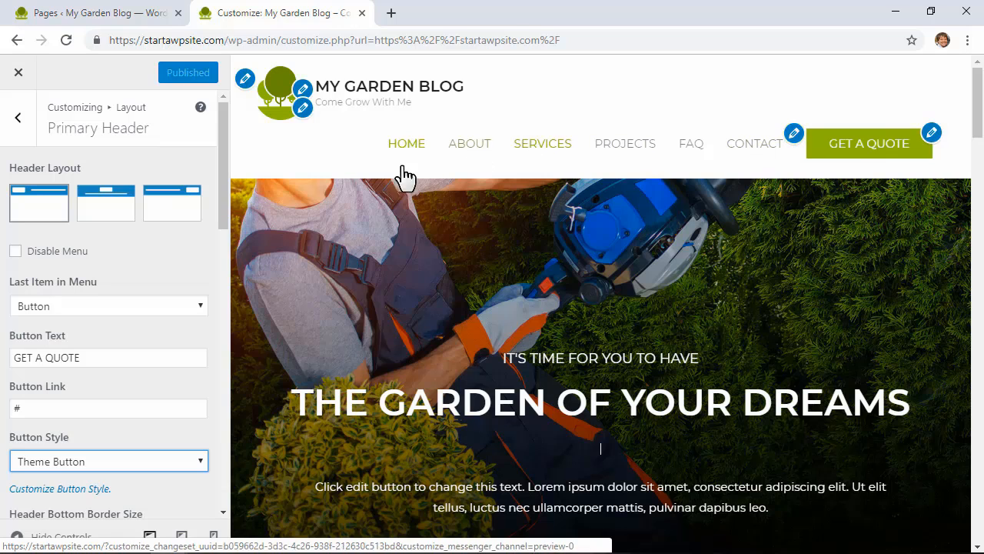
- Keep "Menu" assigned as the primary menu in the menu locations, and open that menu for editing
{"action": "left_click", "coordinate": [932, 135]}
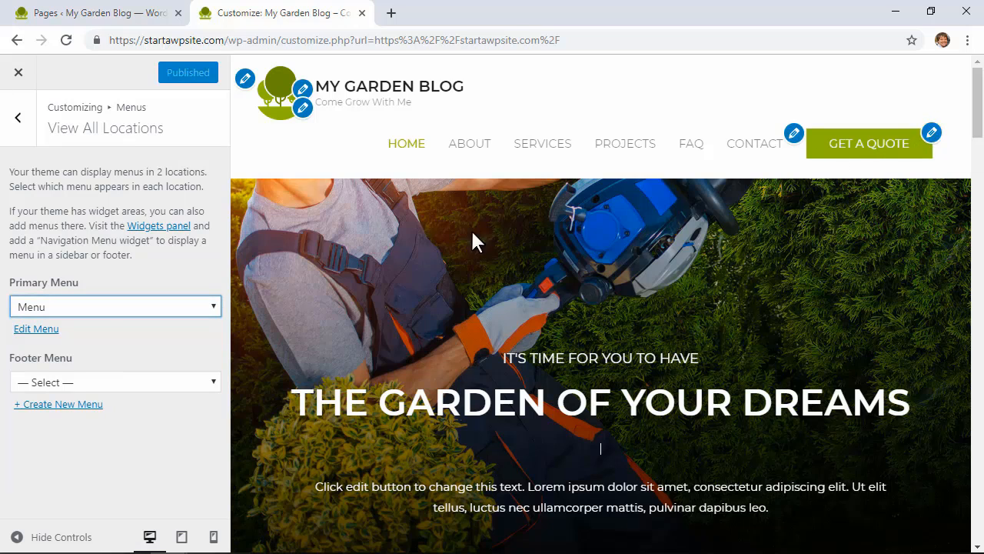
{"action": "left_click", "coordinate": [108, 317]}
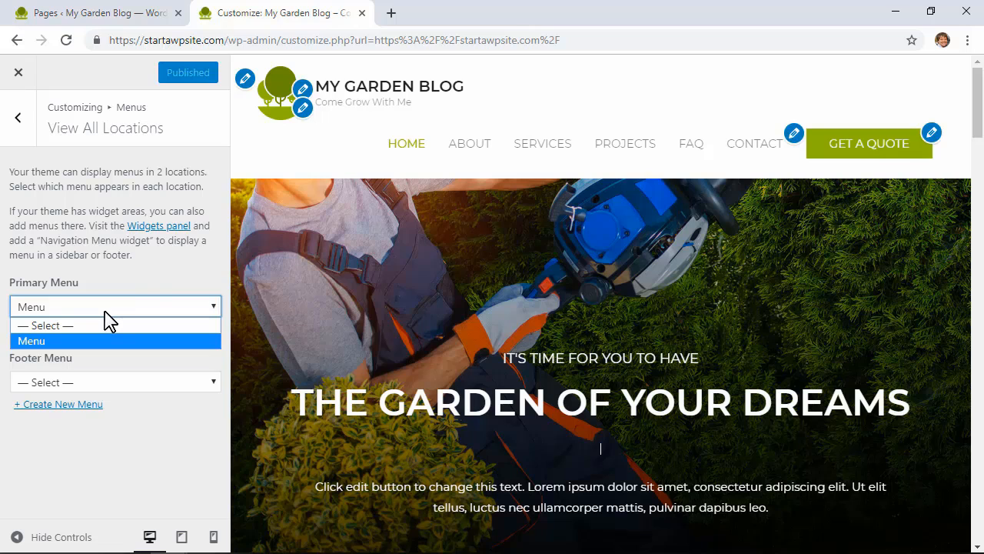
{"action": "left_click", "coordinate": [108, 341]}
{"action": "left_click", "coordinate": [38, 330]}
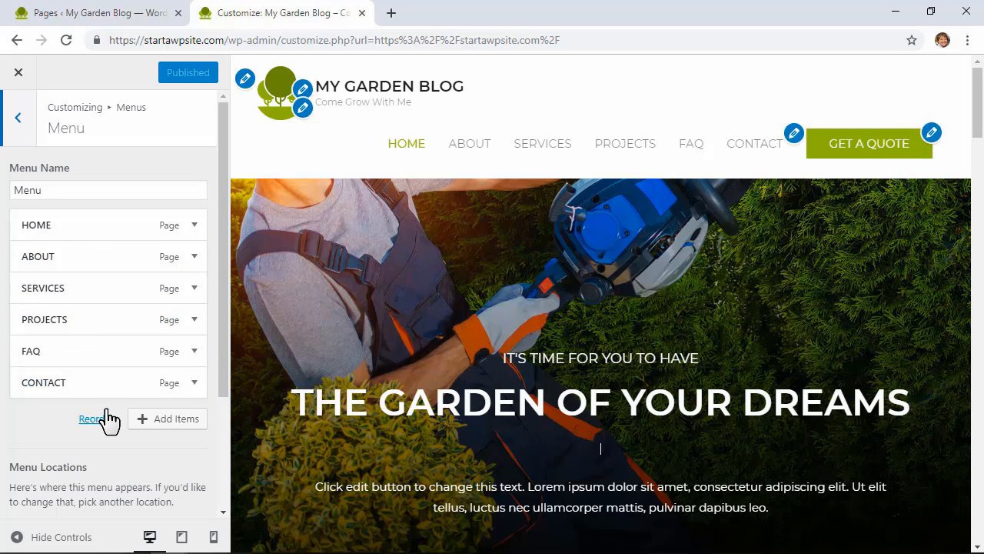
- Create a new page titled "Blog" and add it to the end of the primary menu
{"action": "left_click", "coordinate": [177, 422]}
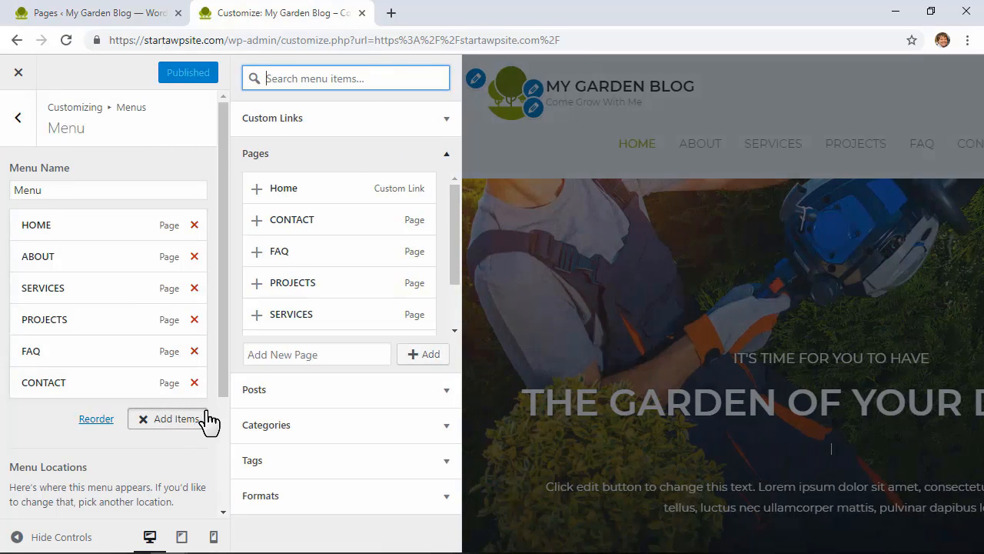
{"action": "left_click", "coordinate": [312, 353]}
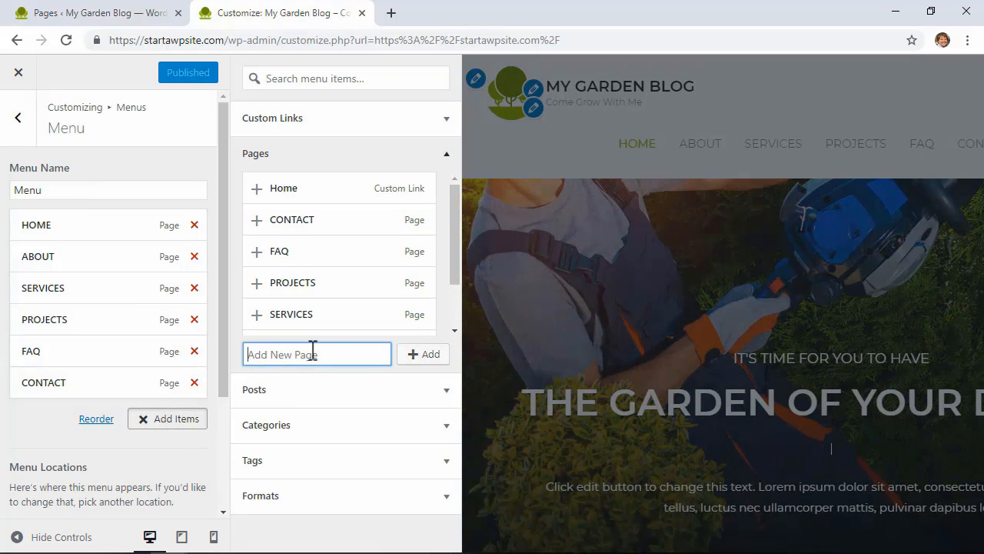
{"action": "type", "text": "Blog"}
{"action": "left_click", "coordinate": [427, 359]}
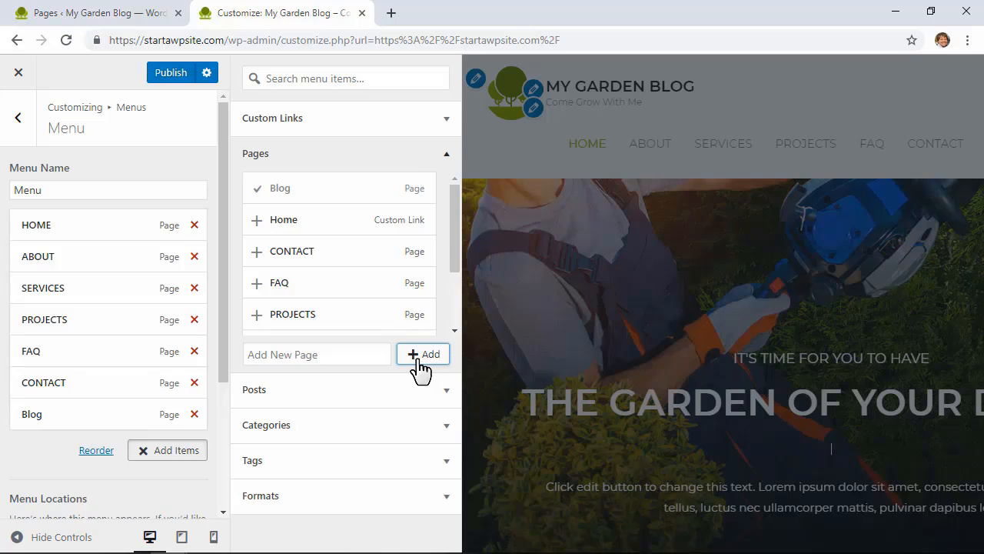
{"action": "scroll", "coordinate": [137, 277], "scroll_direction": "down", "scroll_amount": 3}
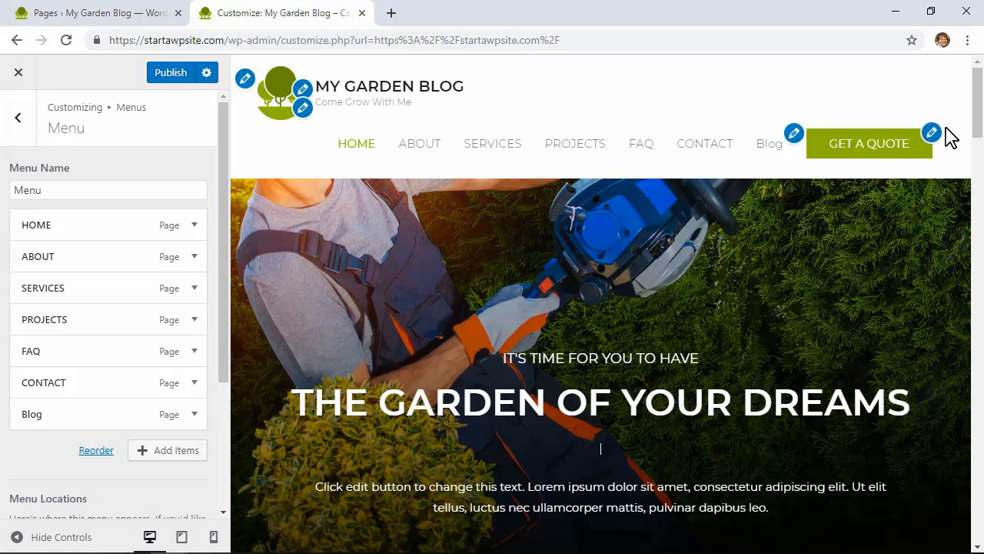
- Open the primary header settings, preview the other logo layouts and the disabled menu, and keep the menu enabled with the Logo Left layout
{"action": "left_click", "coordinate": [796, 135]}
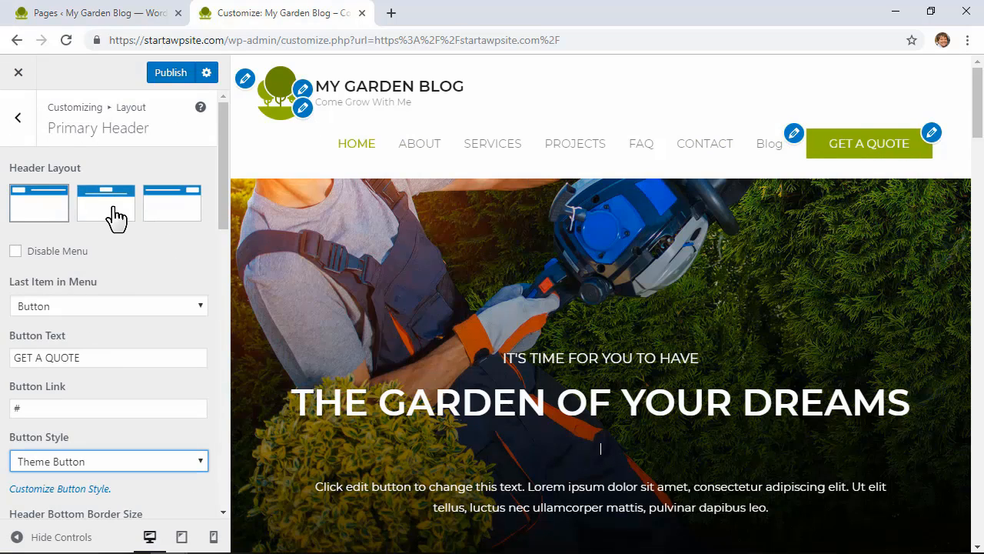
{"action": "left_click", "coordinate": [40, 219]}
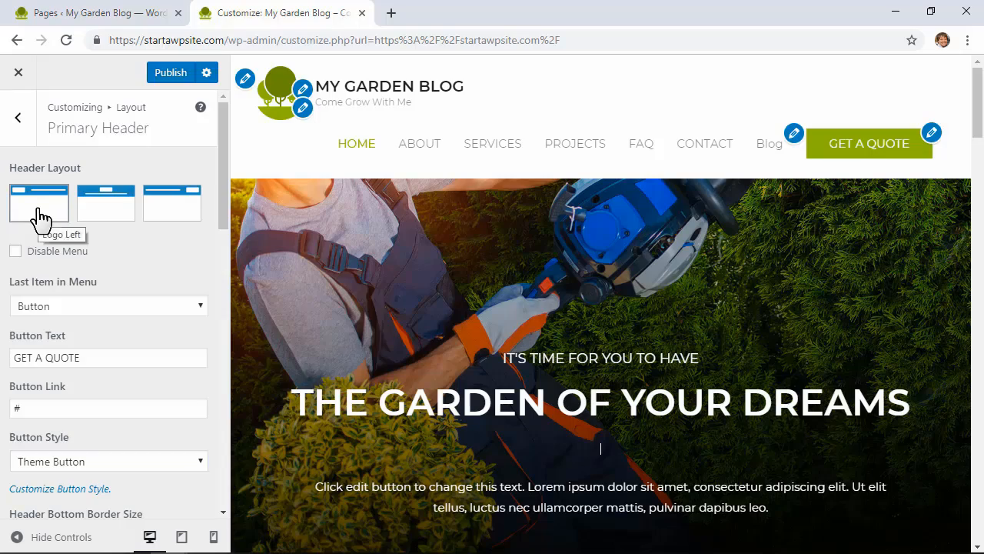
{"action": "left_click", "coordinate": [116, 214]}
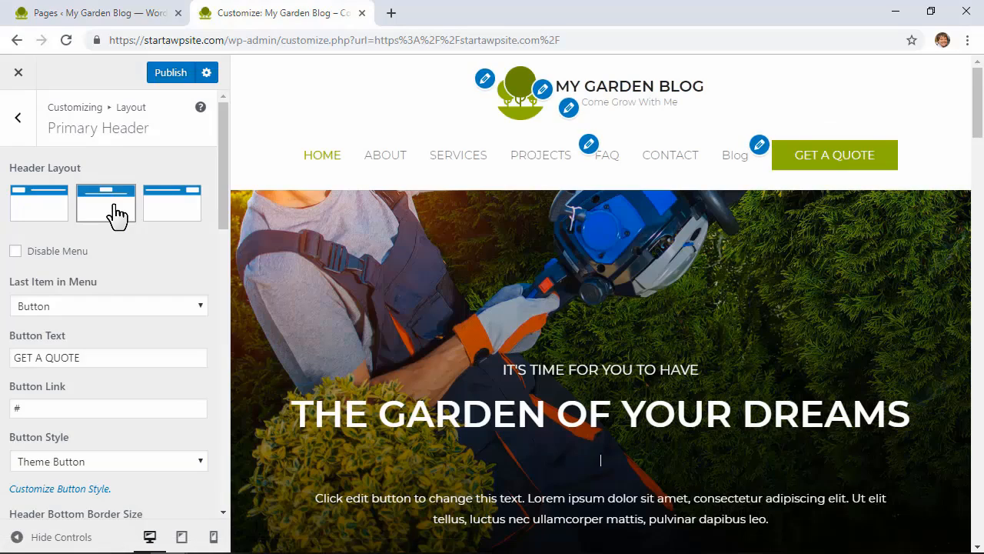
{"action": "left_click", "coordinate": [172, 214]}
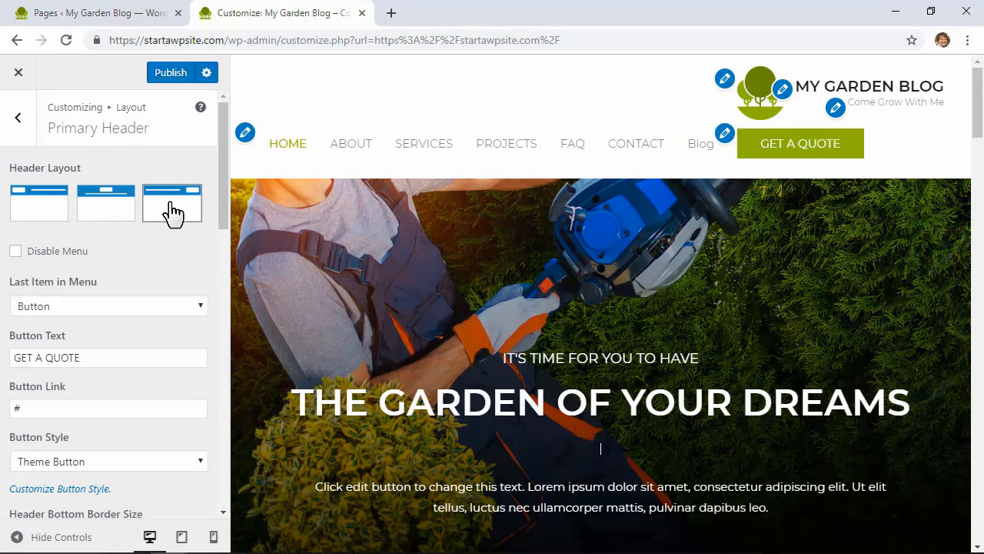
{"action": "left_click", "coordinate": [16, 252]}
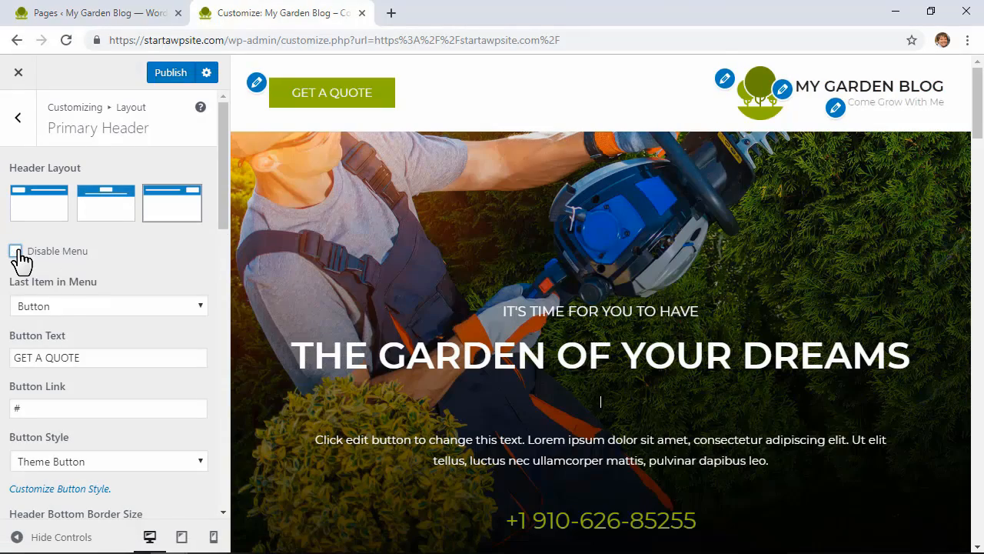
{"action": "left_click", "coordinate": [16, 252]}
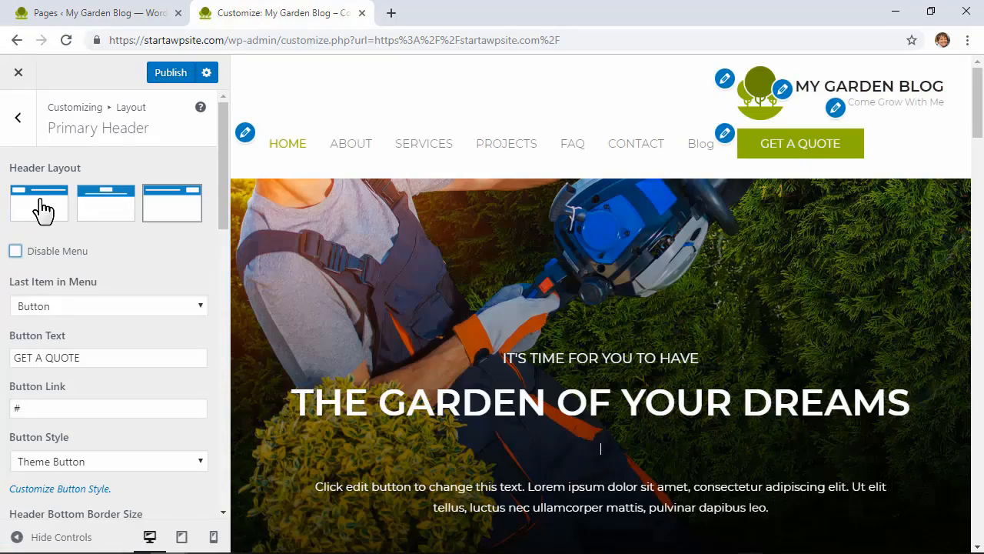
{"action": "left_click", "coordinate": [42, 209]}
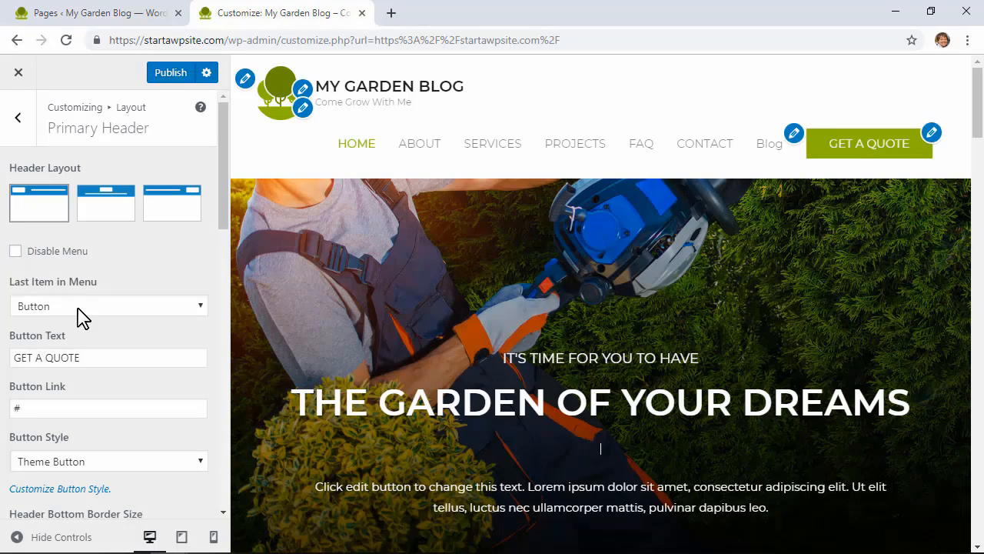
- Try the header with None as the last item in the menu, and return it to Button
{"action": "left_click", "coordinate": [82, 308]}
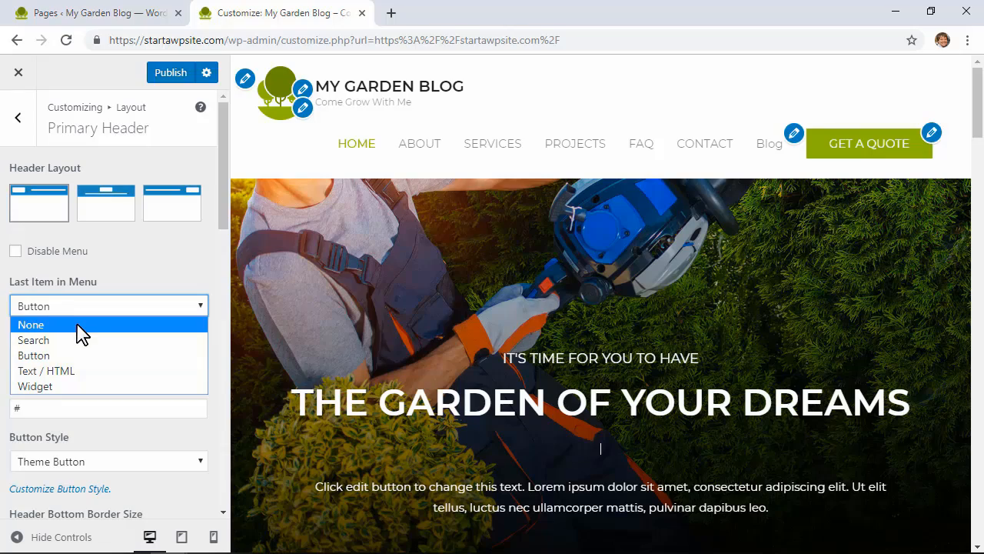
{"action": "left_click", "coordinate": [82, 326]}
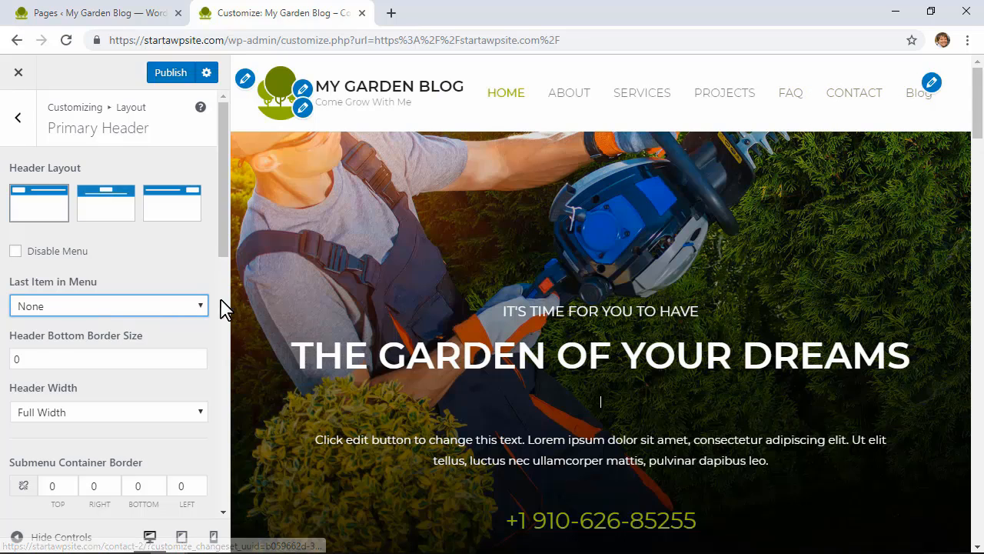
{"action": "left_click", "coordinate": [95, 310]}
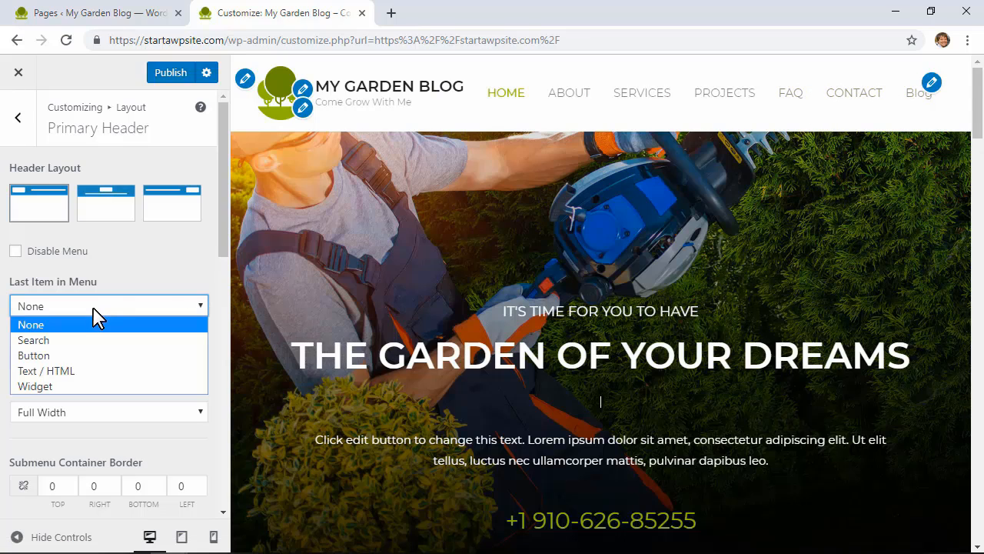
{"action": "left_click", "coordinate": [76, 355]}
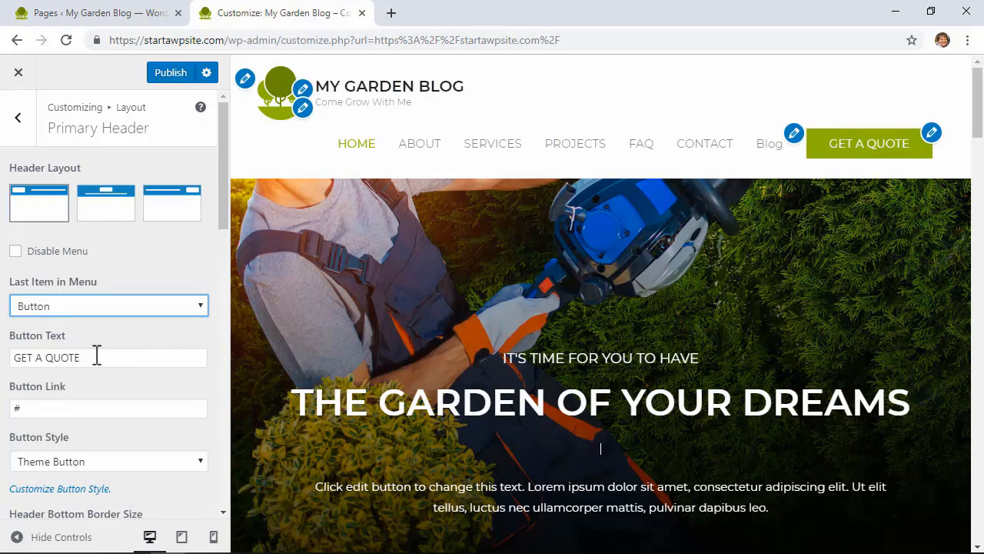
- Set the header button's text to "Newsletter Signup" and clear its placeholder link
{"action": "left_click_drag", "start_coordinate": [97, 355], "coordinate": [18, 361]}
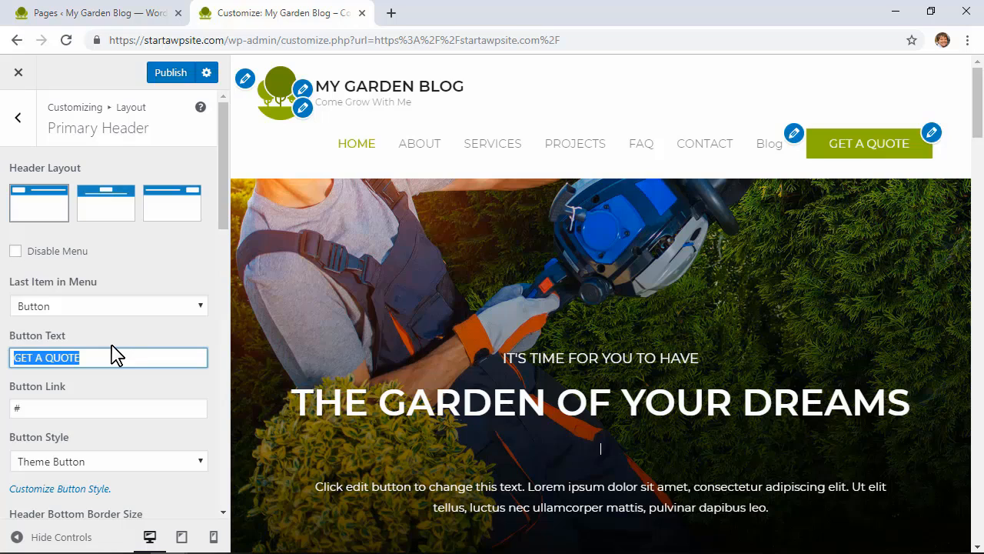
{"action": "type", "text": "Newsletter Signup"}
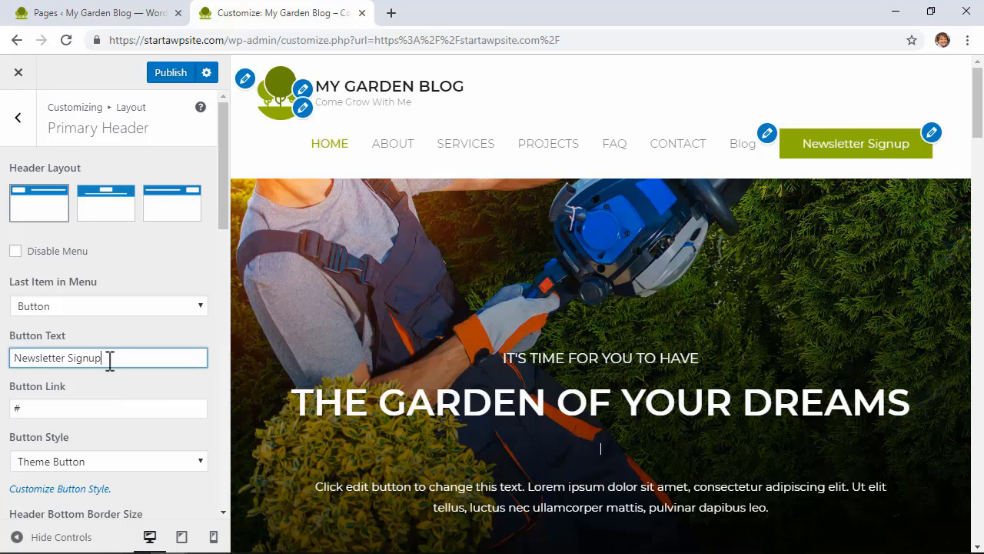
{"action": "double_click", "coordinate": [49, 409]}
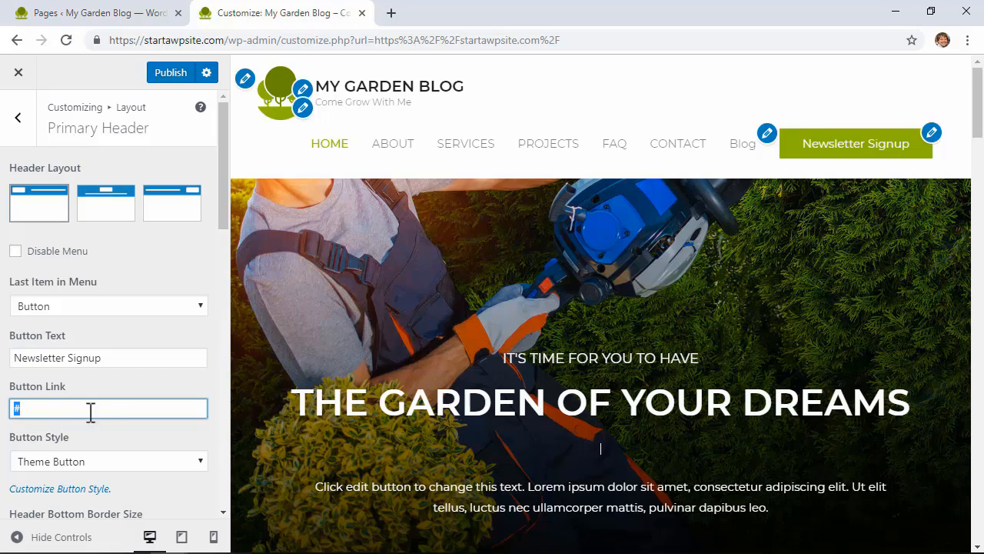
{"action": "key", "text": "BackSpace"}
{"action": "right_click", "coordinate": [693, 149]}
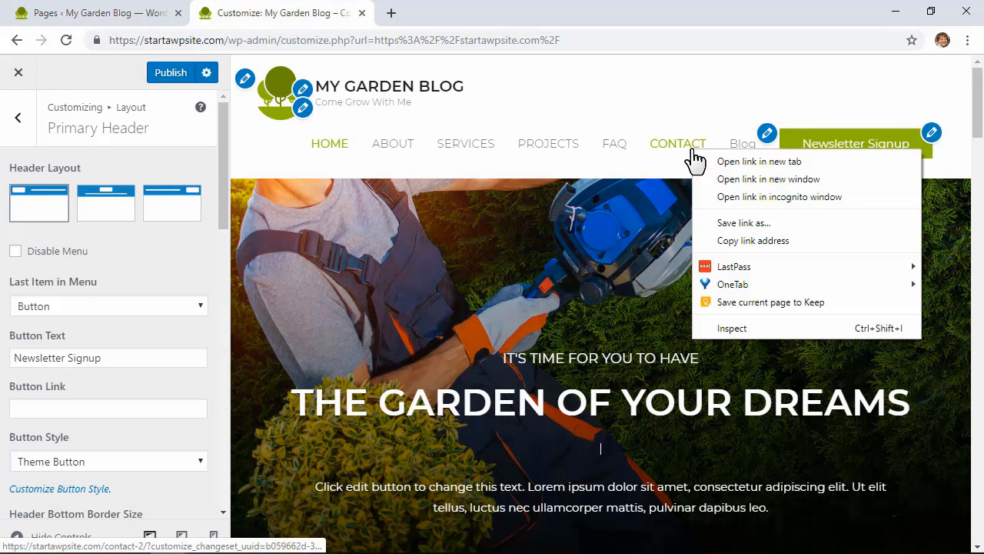
{"action": "left_click", "coordinate": [759, 162]}
{"action": "left_click", "coordinate": [278, 40]}
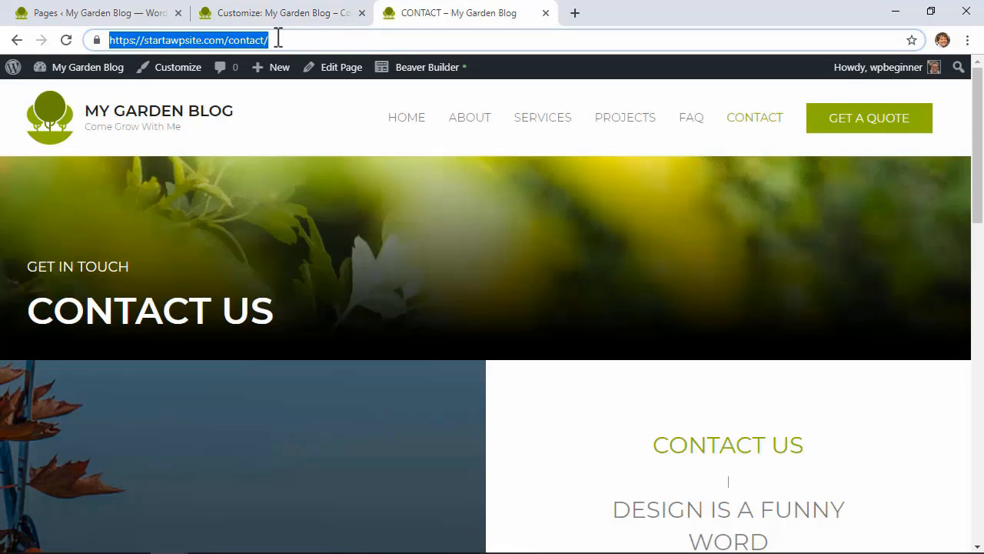
{"action": "right_click", "coordinate": [278, 39]}
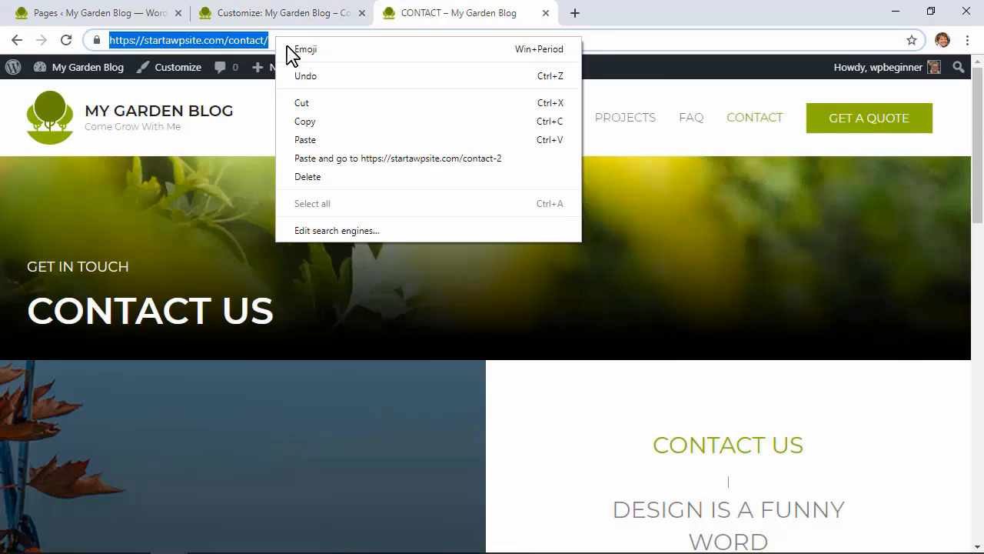
{"action": "left_click", "coordinate": [310, 121]}
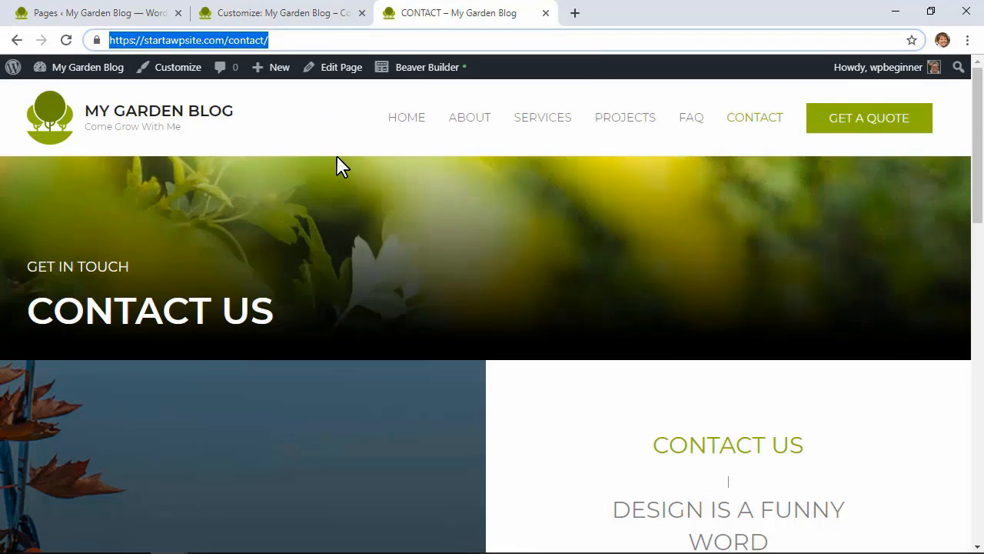
{"action": "left_click", "coordinate": [278, 13]}
{"action": "right_click", "coordinate": [77, 408]}
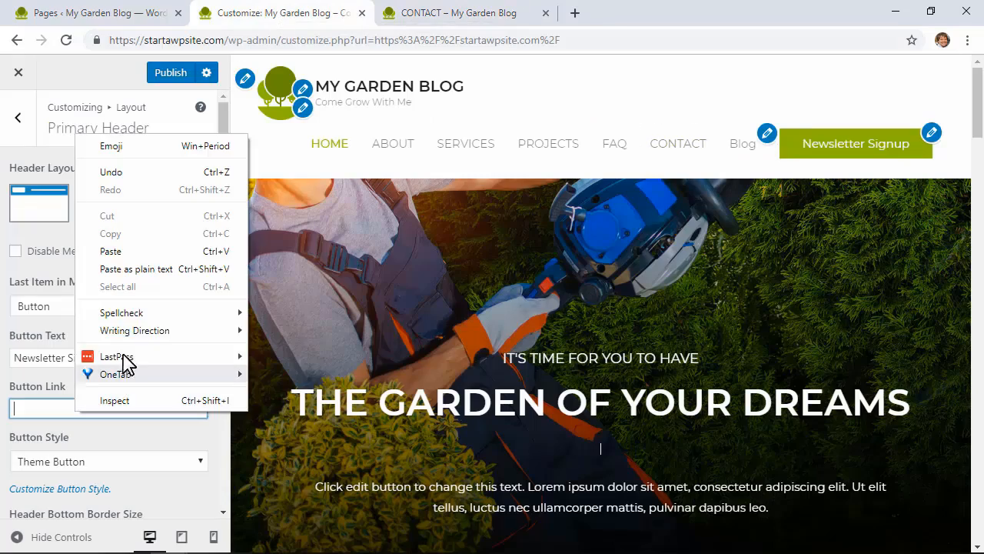
{"action": "left_click", "coordinate": [112, 251]}
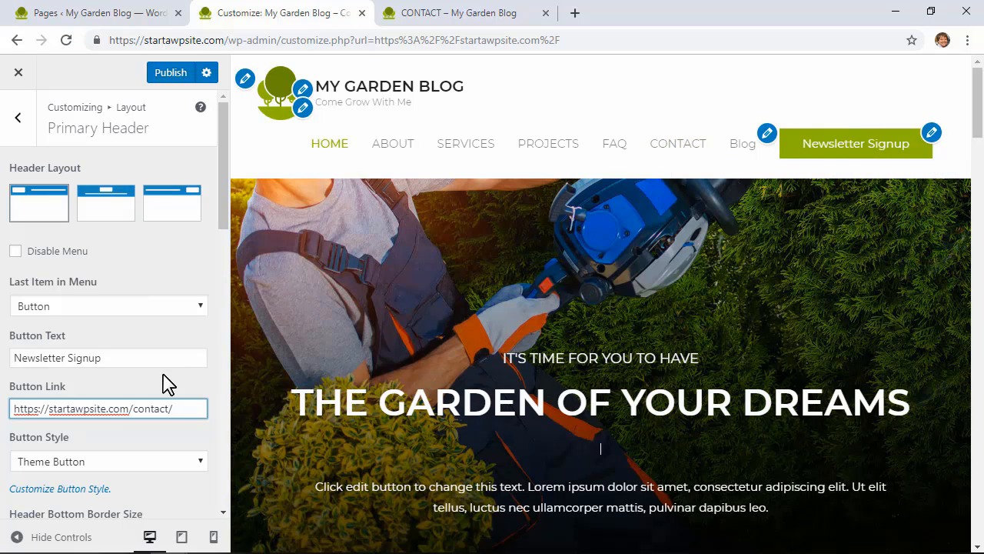
- Try the Custom Button style for the header button, and return it to Theme Button
{"action": "scroll", "coordinate": [145, 408], "scroll_direction": "down", "scroll_amount": 2}
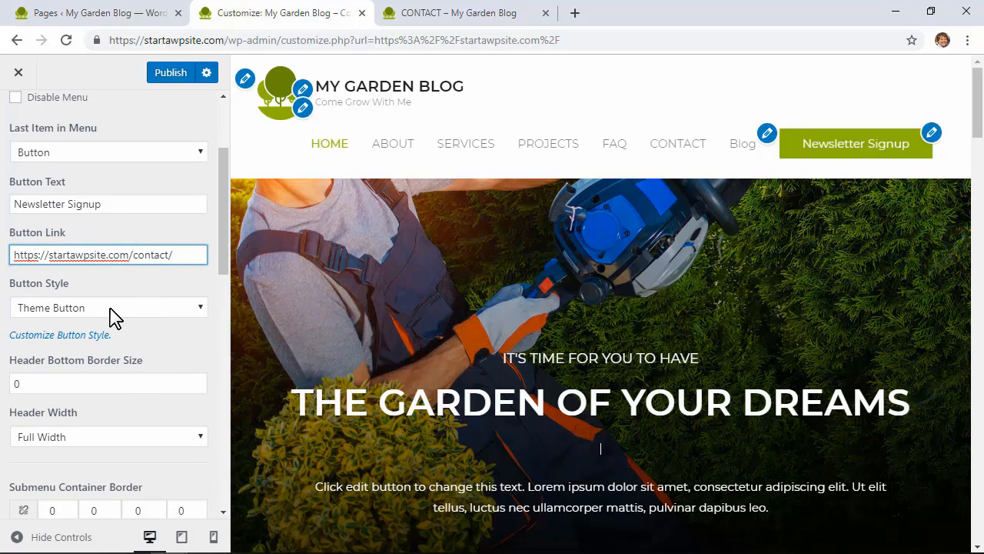
{"action": "left_click", "coordinate": [114, 308]}
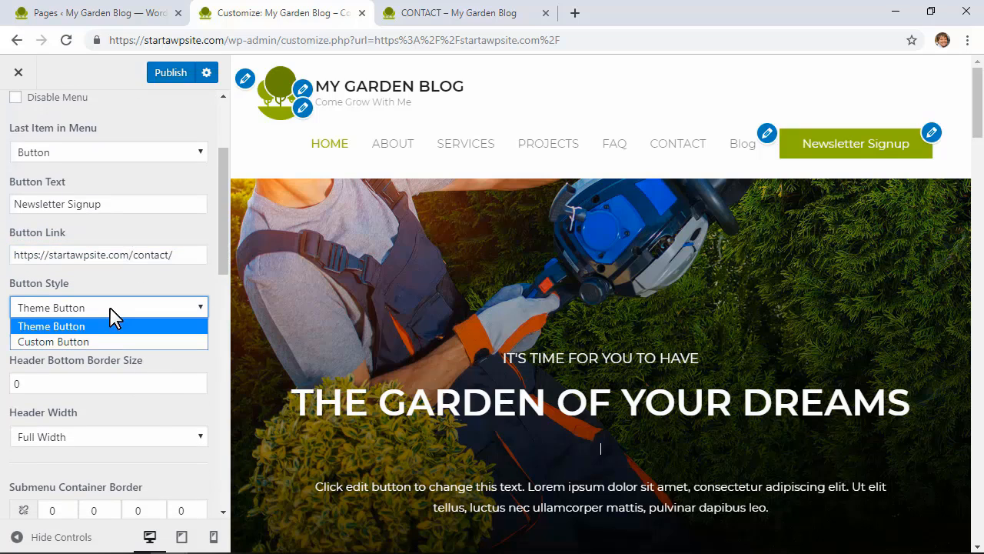
{"action": "left_click", "coordinate": [87, 342]}
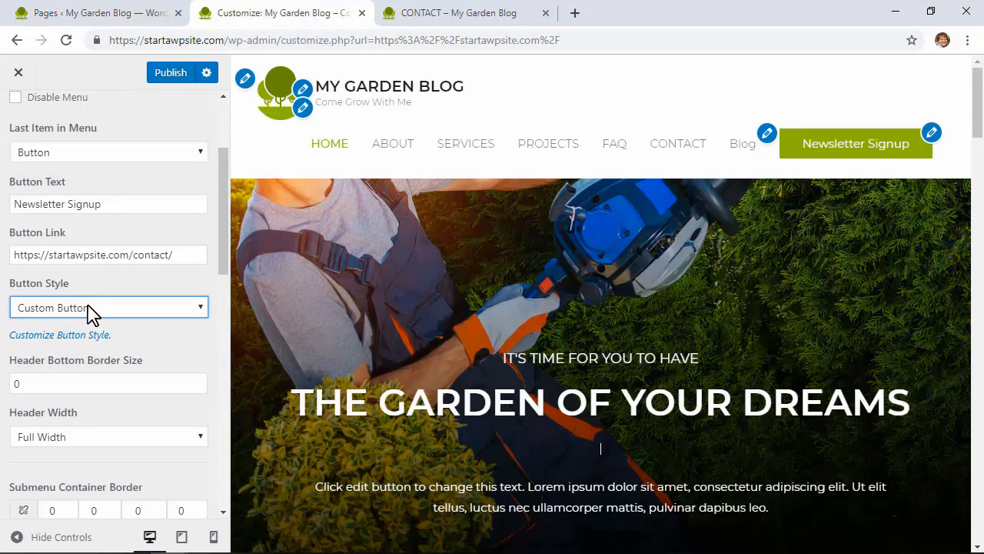
{"action": "left_click", "coordinate": [89, 308]}
{"action": "left_click", "coordinate": [89, 327]}
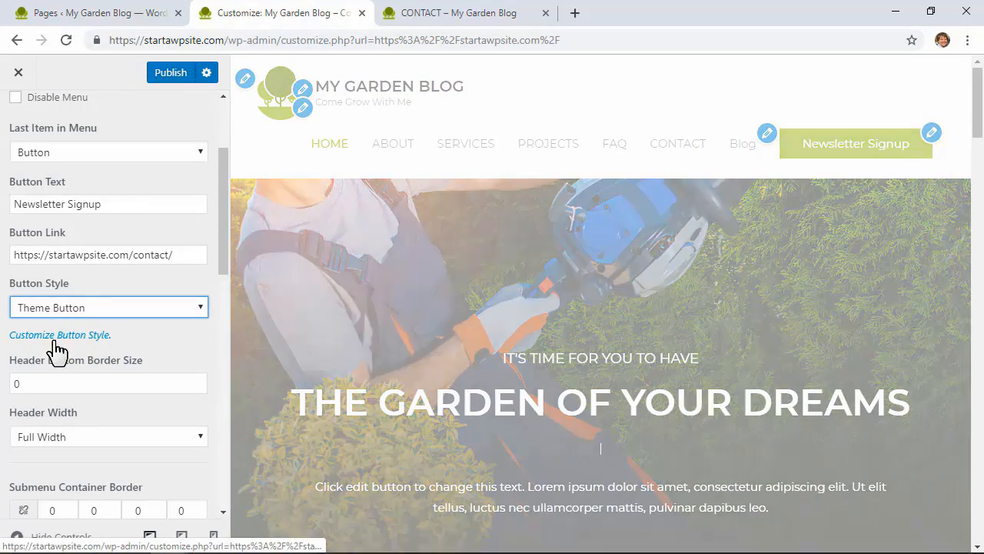
- Open the theme button styling, try background colors #217700 and #4fe200, and clear the button background color
{"action": "left_click", "coordinate": [80, 337]}
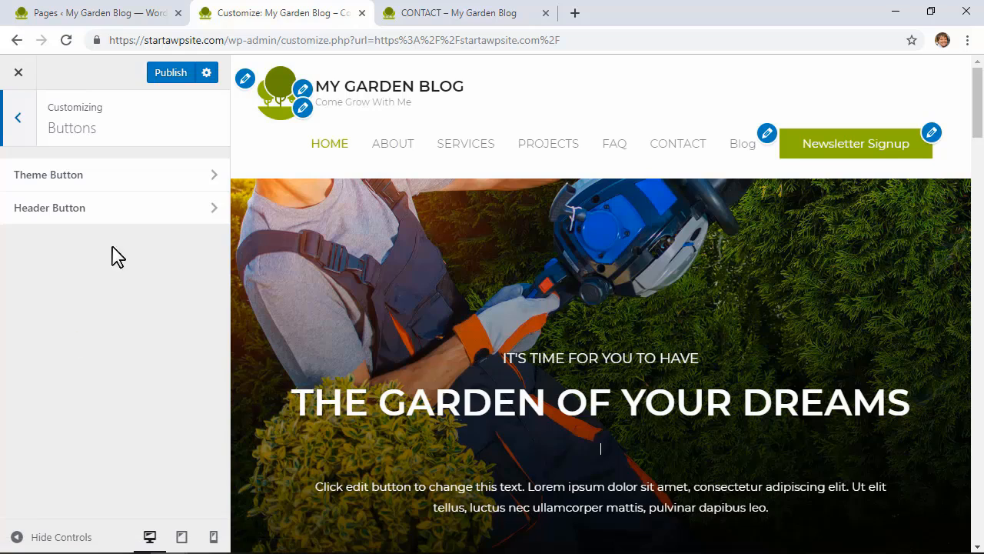
{"action": "left_click", "coordinate": [127, 189]}
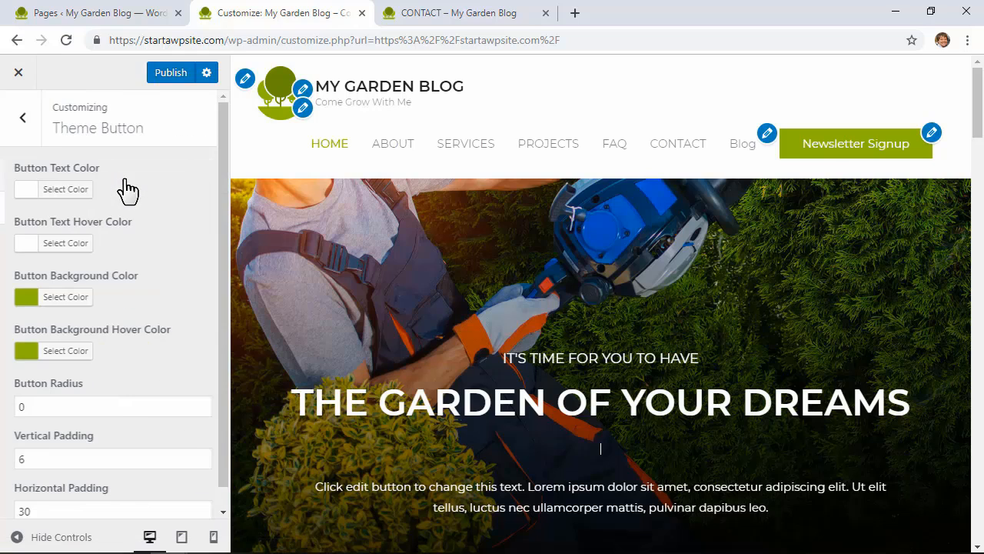
{"action": "left_click", "coordinate": [68, 299]}
{"action": "left_click", "coordinate": [59, 393]}
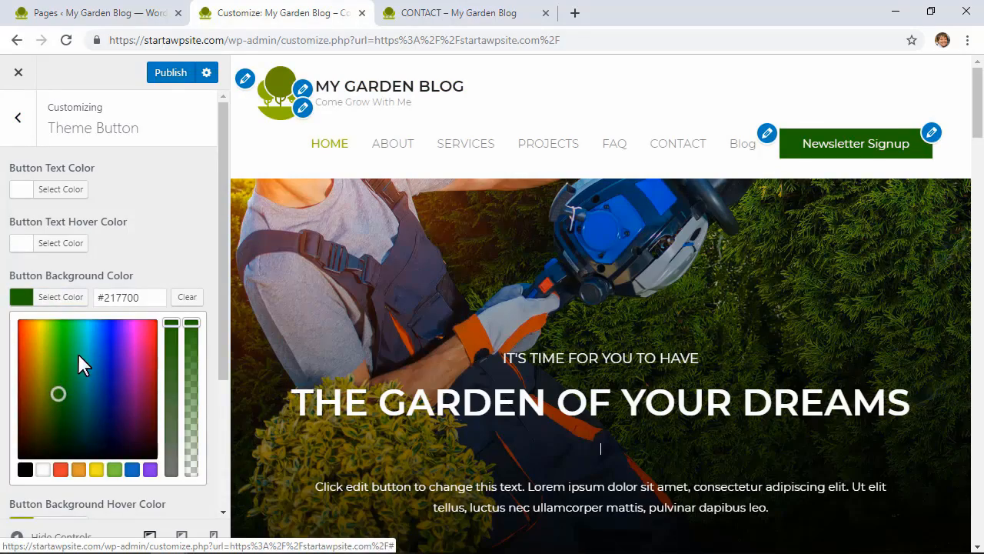
{"action": "left_click", "coordinate": [57, 335]}
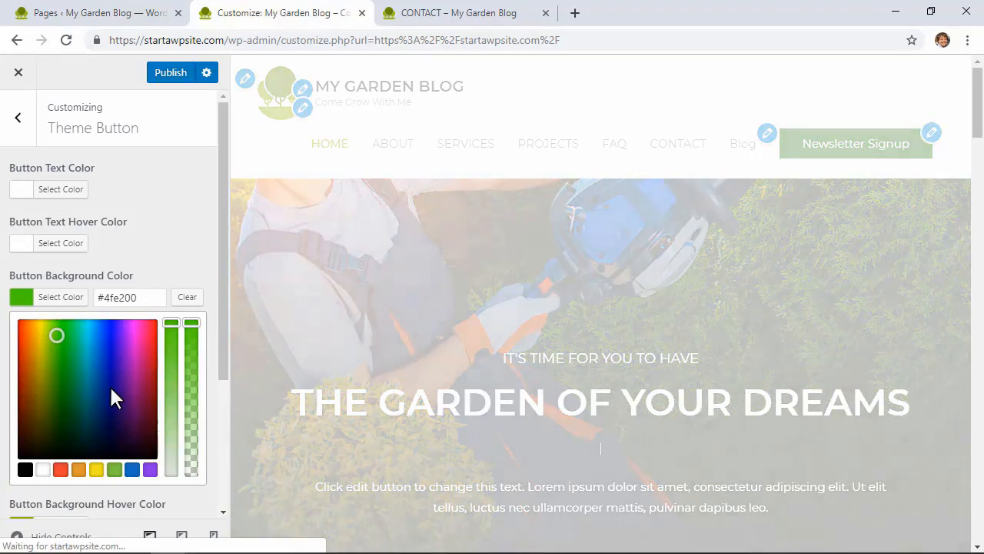
{"action": "left_click", "coordinate": [187, 298]}
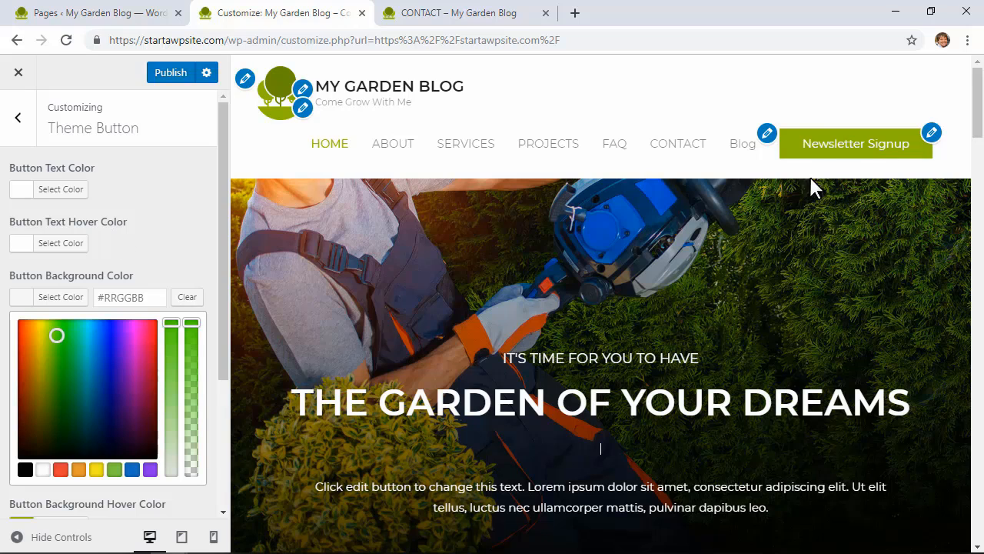
{"action": "left_click", "coordinate": [158, 235]}
- Set the theme button's background hover color to dark green #499900
{"action": "left_click", "coordinate": [50, 352]}
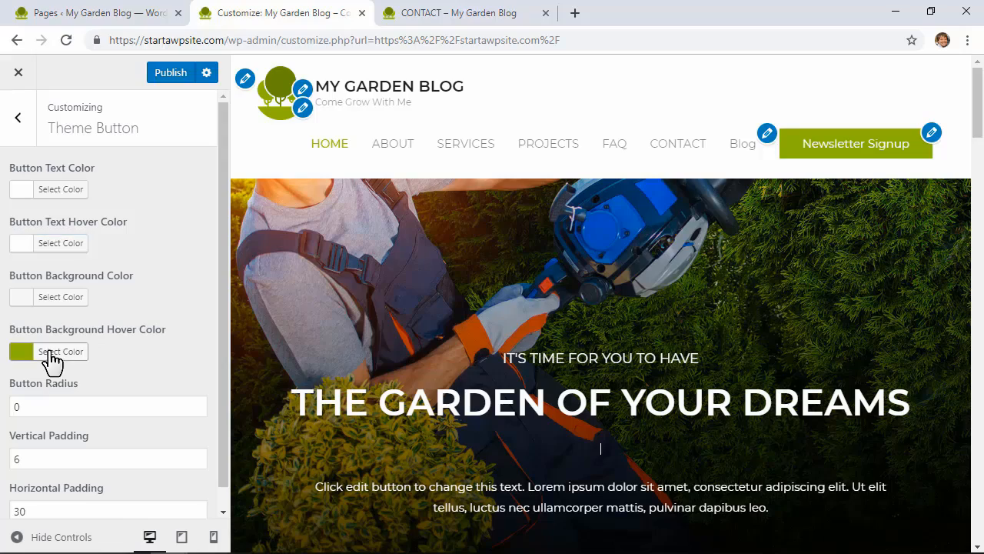
{"action": "left_click", "coordinate": [53, 430]}
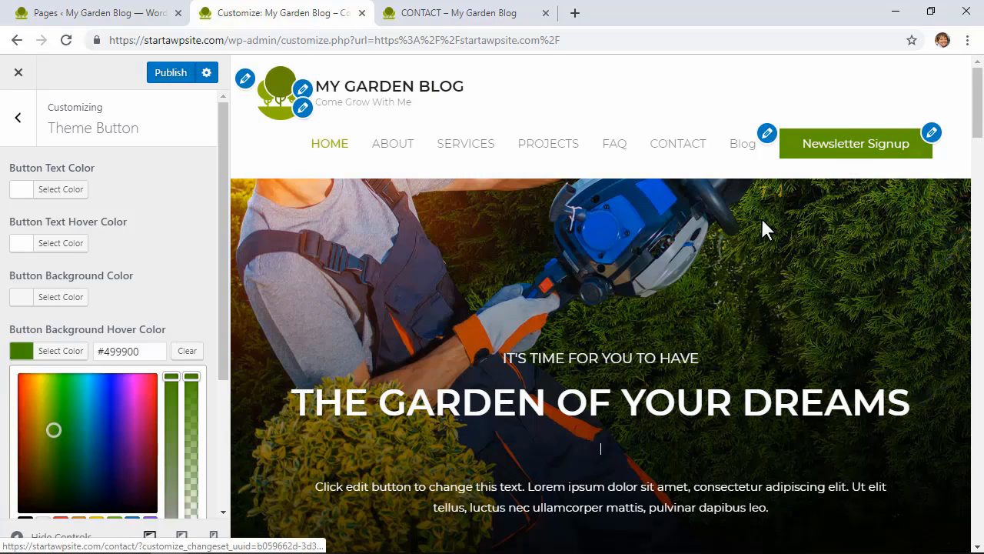
{"action": "left_click", "coordinate": [178, 292]}
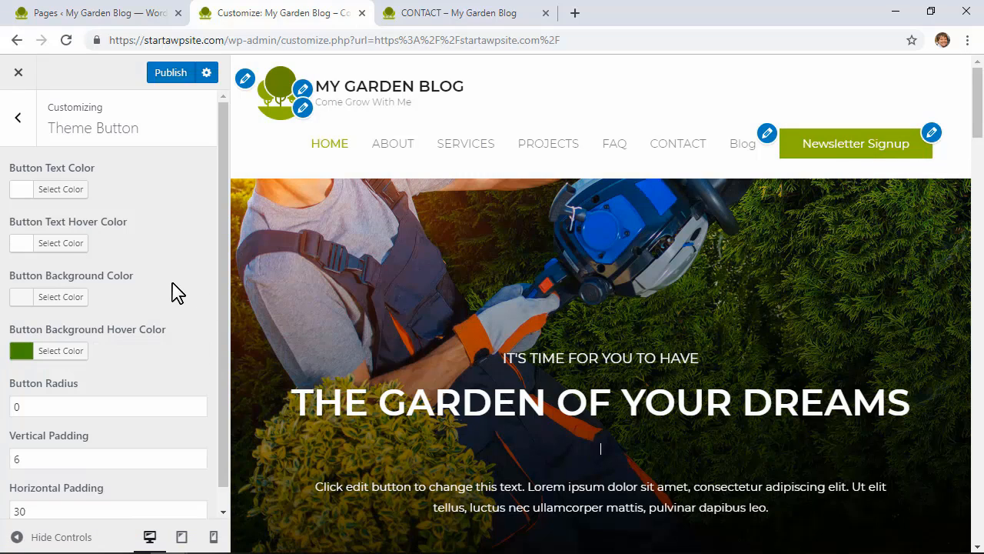
- Set the theme button's radius to 2
{"action": "scroll", "coordinate": [178, 292], "scroll_direction": "down", "scroll_amount": 1}
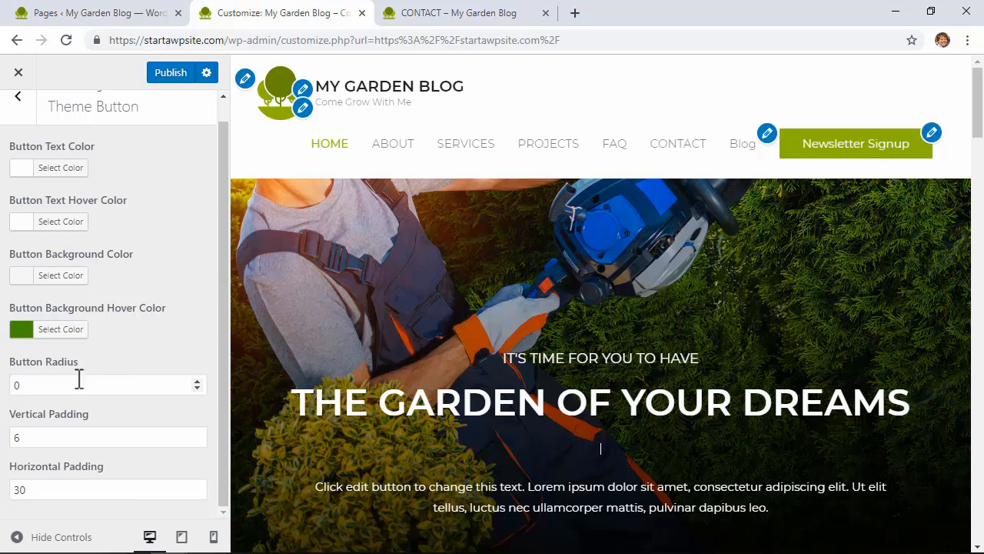
{"action": "left_click", "coordinate": [23, 385]}
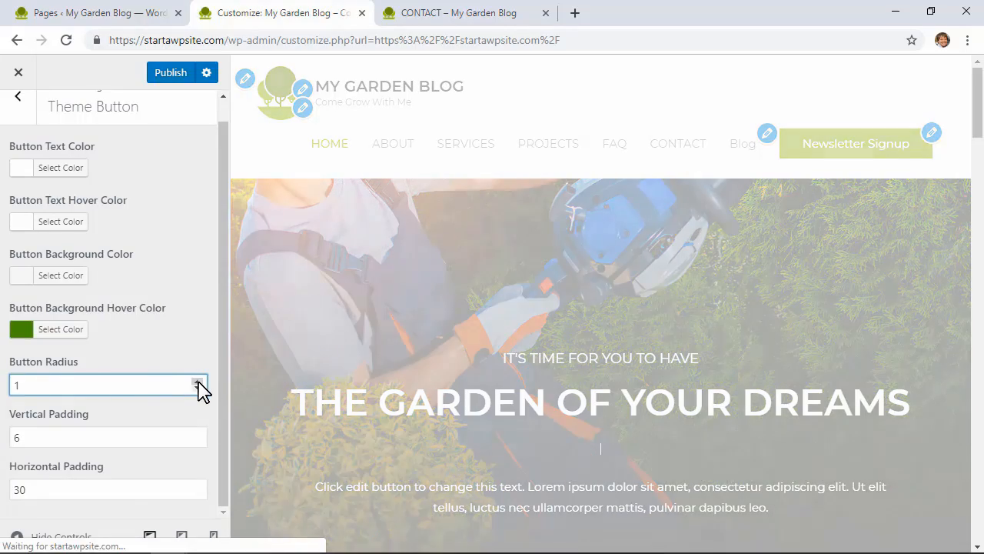
{"action": "left_click", "coordinate": [198, 382]}
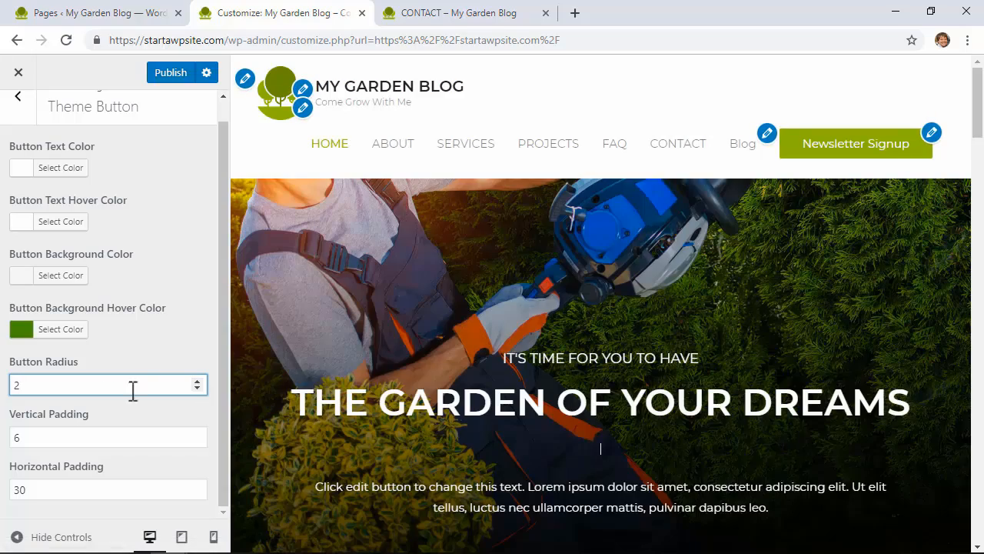
- Try a theme button radius of 10, and settle on a radius of 5
{"action": "type", "text": "10"}
{"action": "left_click_drag", "start_coordinate": [62, 387], "coordinate": [2, 391]}
{"action": "type", "text": "5"}
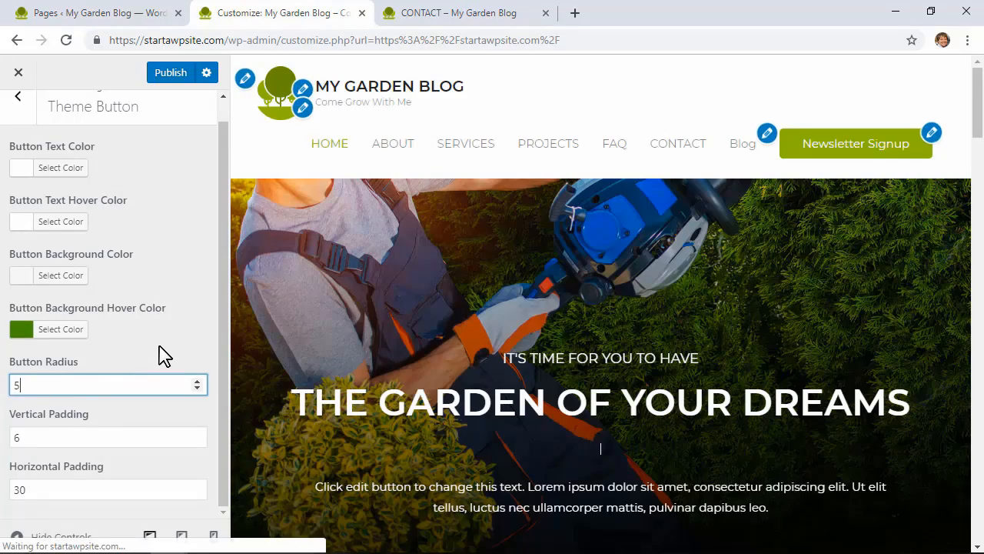
- Try a vertical padding of 16 and a horizontal padding of 60 on the theme button, returning them to 6 and 30
{"action": "left_click", "coordinate": [54, 436]}
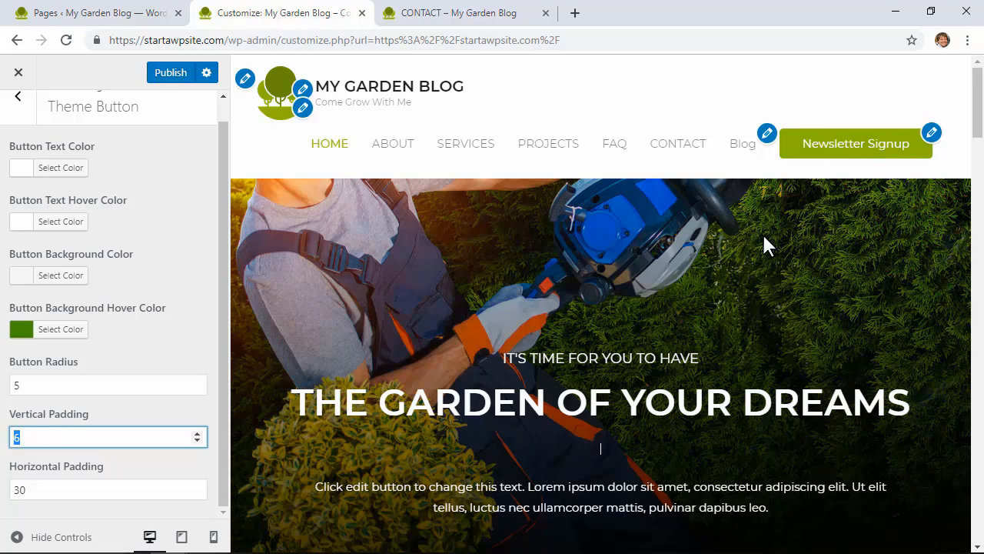
{"action": "type", "text": "16"}
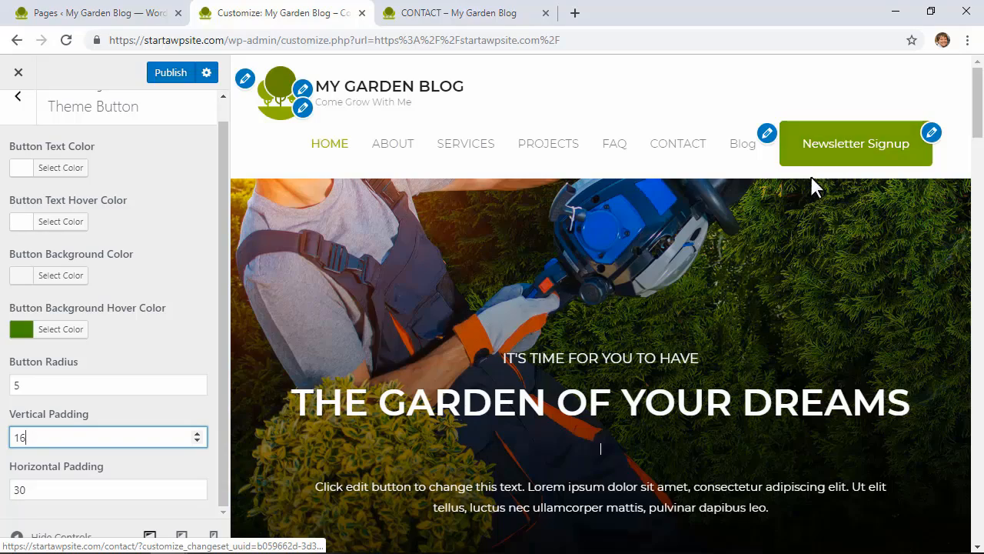
{"action": "left_click_drag", "start_coordinate": [60, 436], "coordinate": [7, 450]}
{"action": "type", "text": "6"}
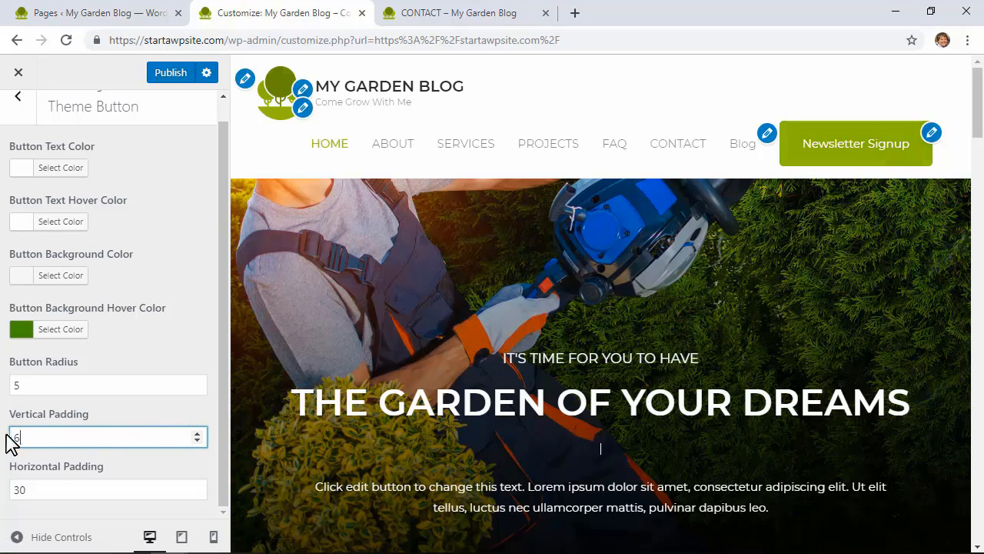
{"action": "double_click", "coordinate": [15, 490]}
{"action": "type", "text": "60"}
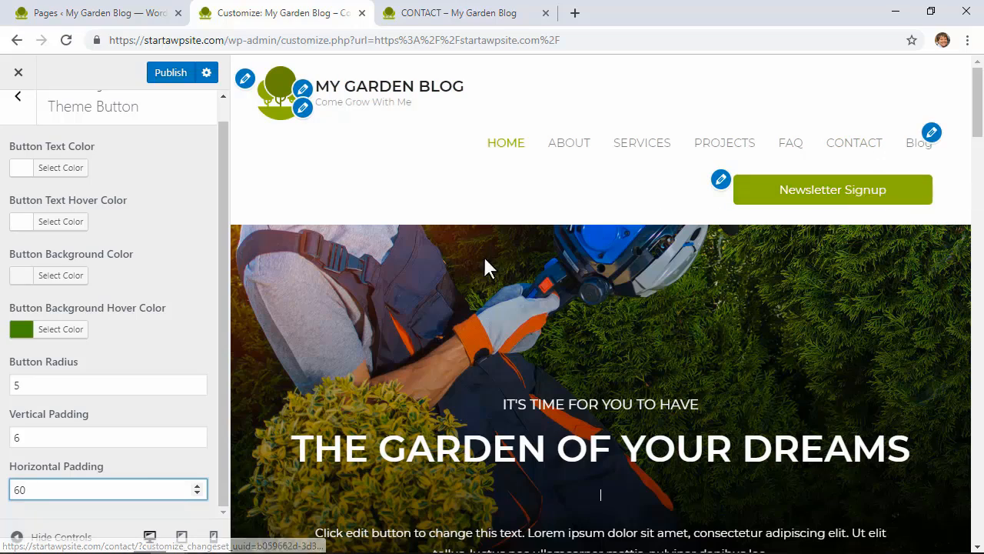
{"action": "left_click_drag", "start_coordinate": [54, 487], "coordinate": [9, 501]}
{"action": "type", "text": "30"}
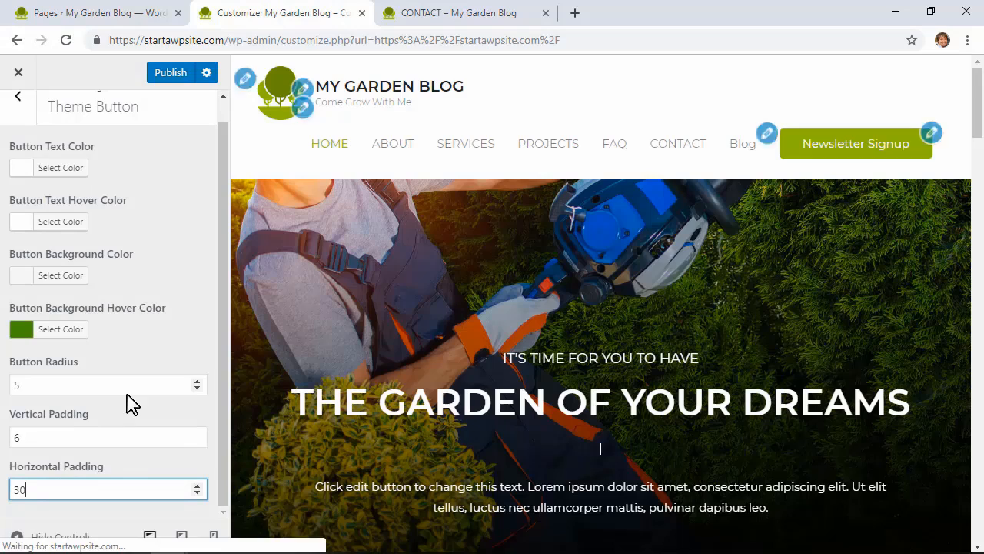
- Publish the theme button changes and return to the main customizer options
{"action": "left_click", "coordinate": [167, 79]}
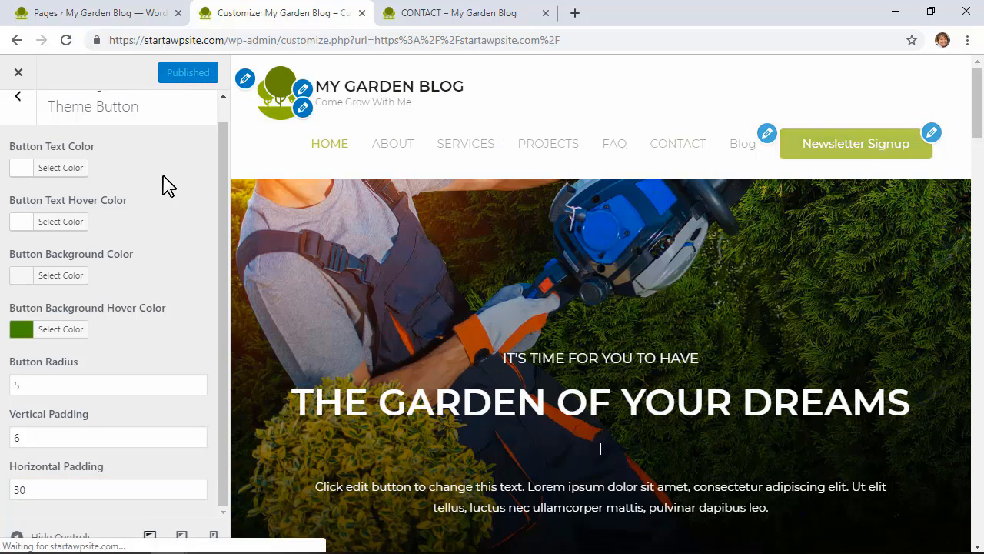
{"action": "left_click", "coordinate": [18, 107]}
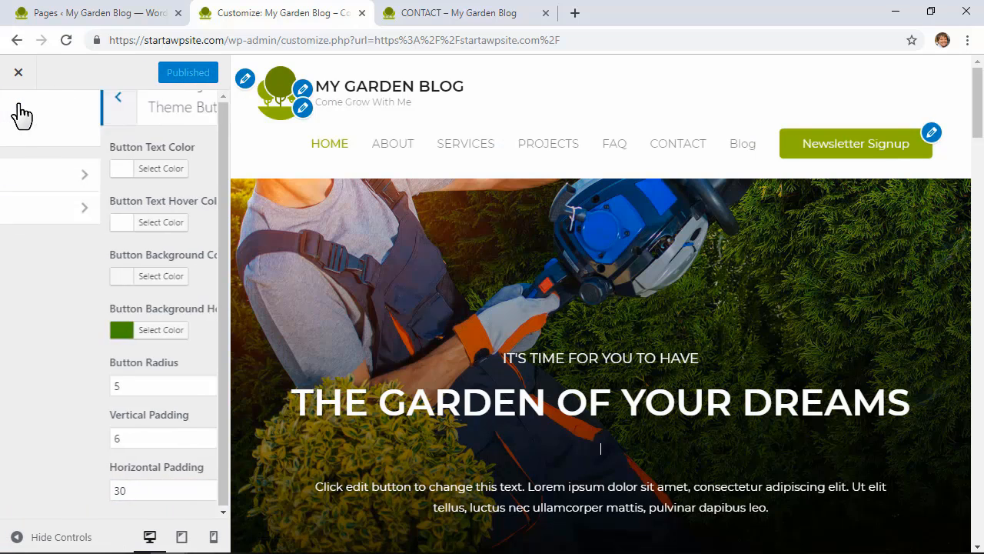
{"action": "left_click", "coordinate": [21, 114]}
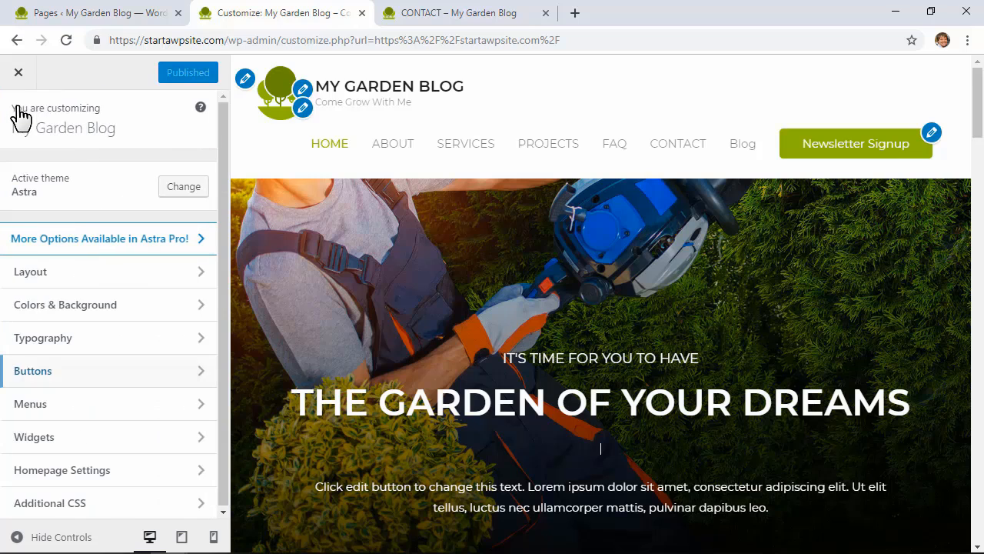
- Open the primary header typography, try a site title font size of 50 px, and return it to 20 px
{"action": "left_click", "coordinate": [135, 350]}
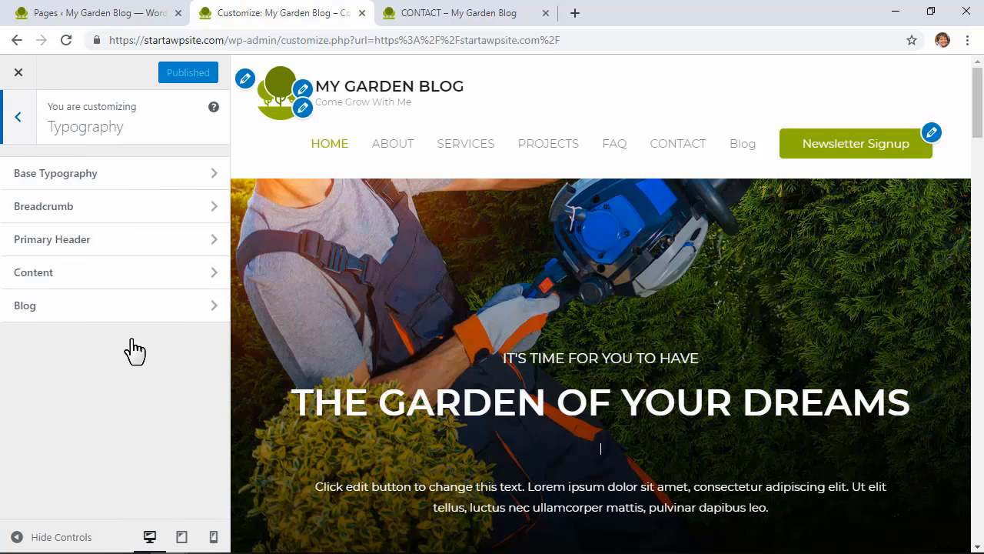
{"action": "left_click", "coordinate": [130, 247]}
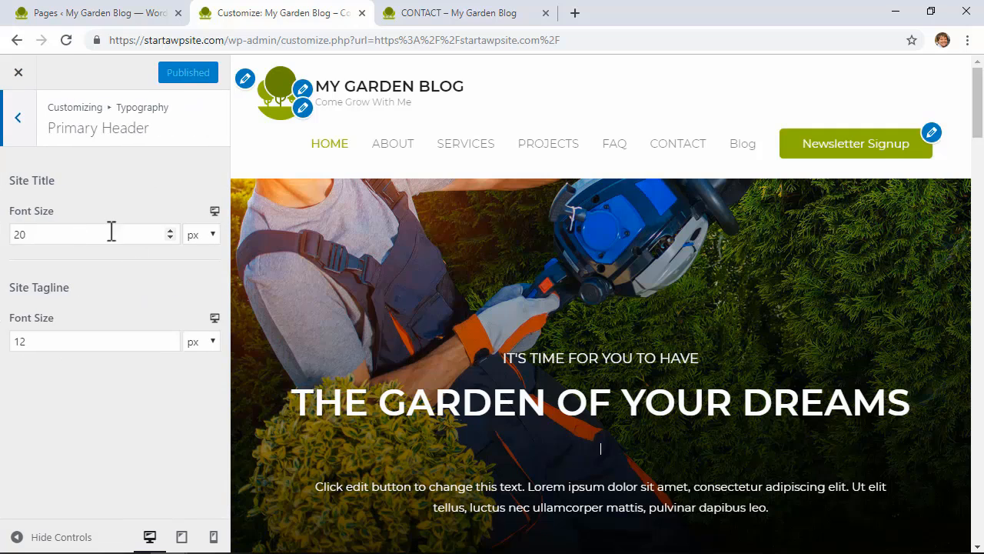
{"action": "double_click", "coordinate": [19, 235]}
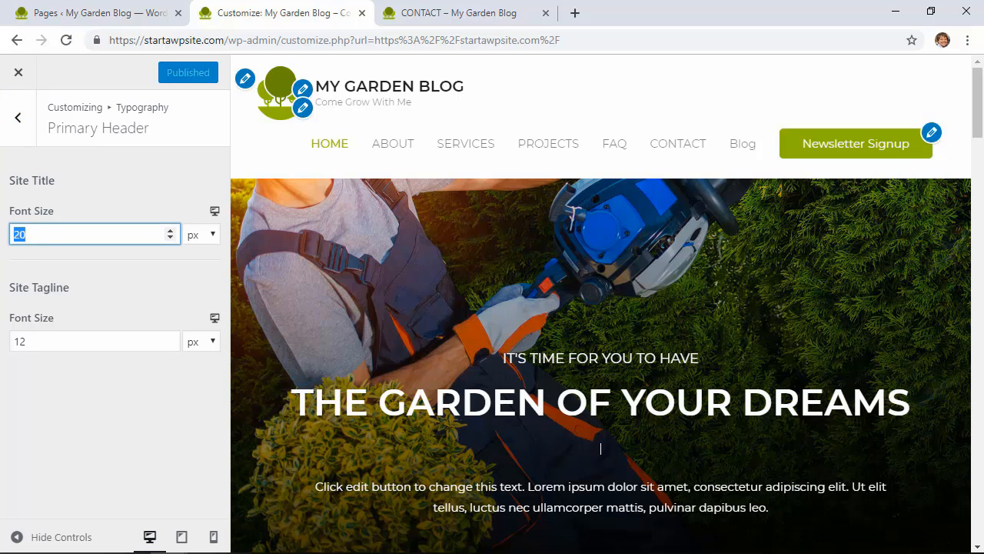
{"action": "type", "text": "50"}
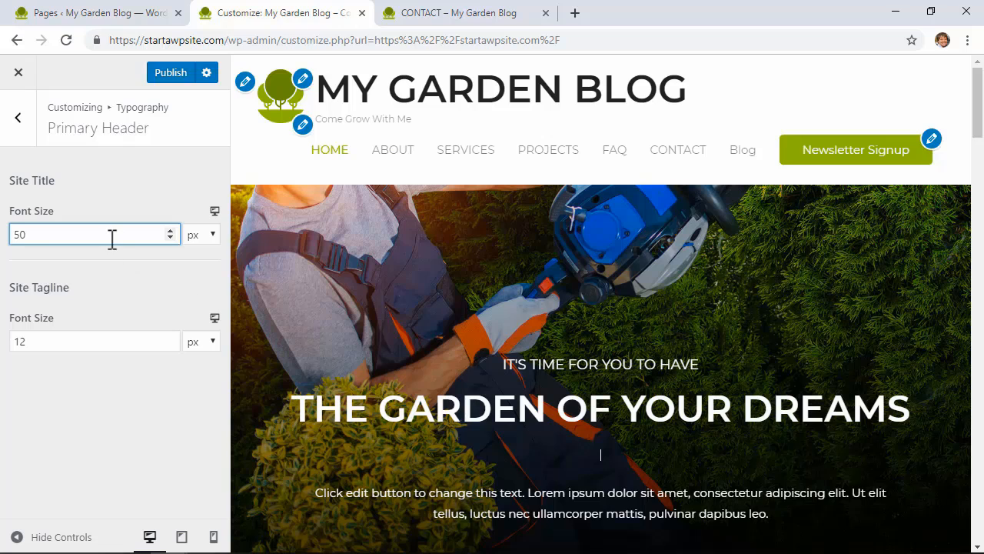
{"action": "double_click", "coordinate": [23, 236]}
{"action": "type", "text": "20"}
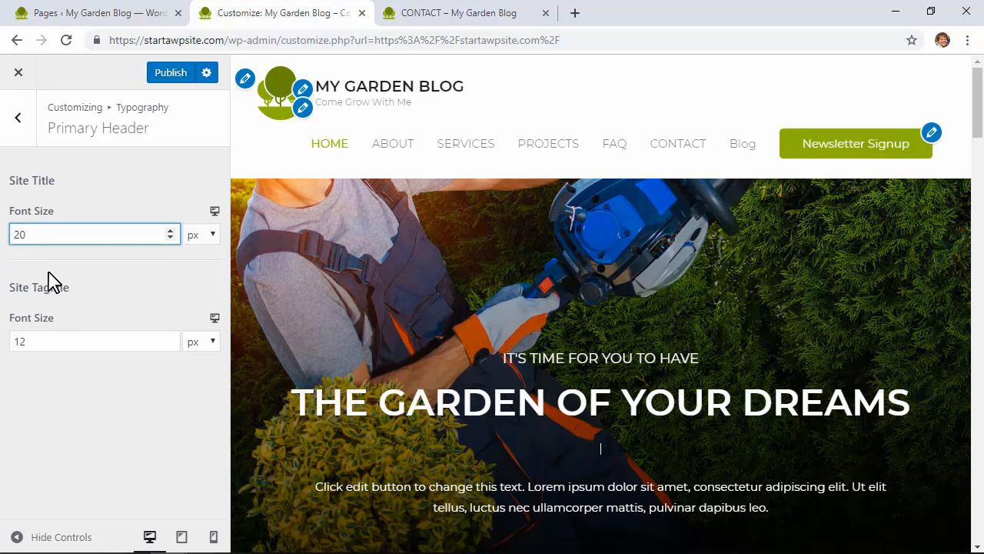
- Set the site tagline's font size to 14 px
{"action": "left_click", "coordinate": [46, 339]}
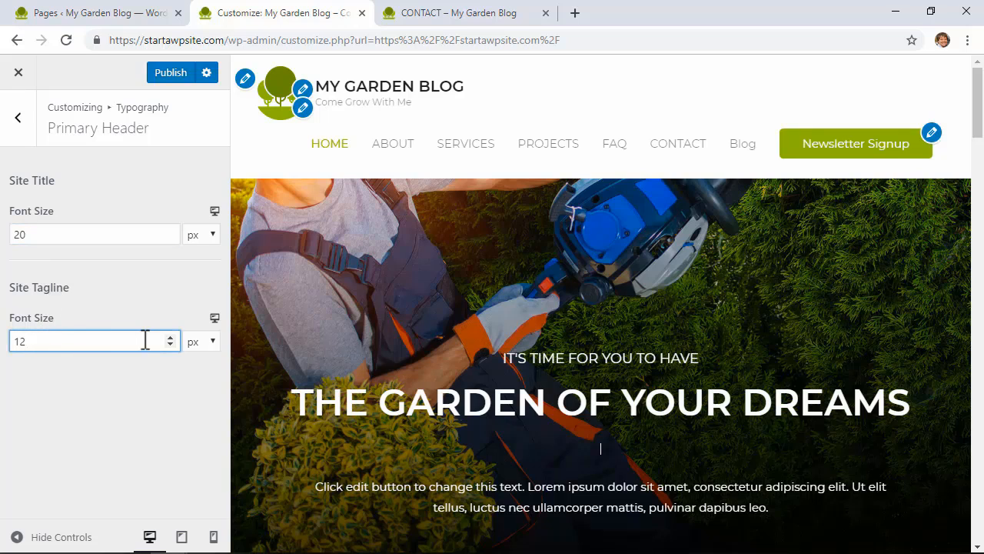
{"action": "left_click_drag", "start_coordinate": [34, 339], "coordinate": [8, 343]}
{"action": "type", "text": "14"}
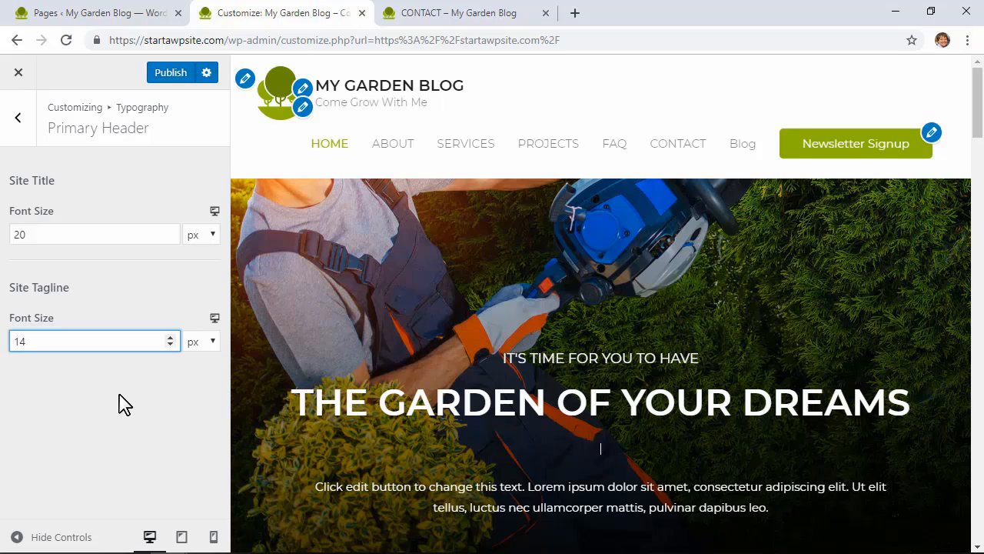
{"action": "left_click", "coordinate": [120, 402]}
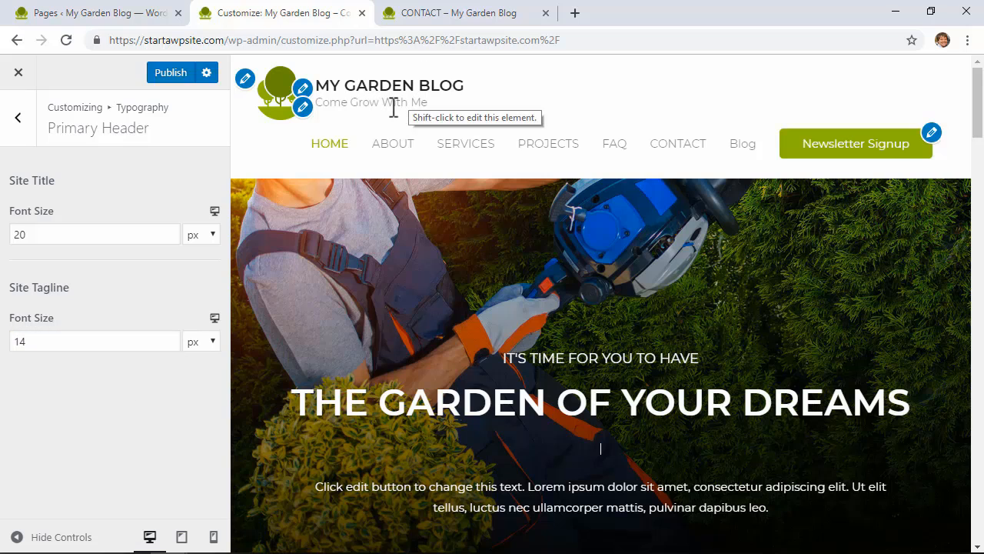
- Leave the primary header typography and open the base typography settings
{"action": "left_click", "coordinate": [17, 127]}
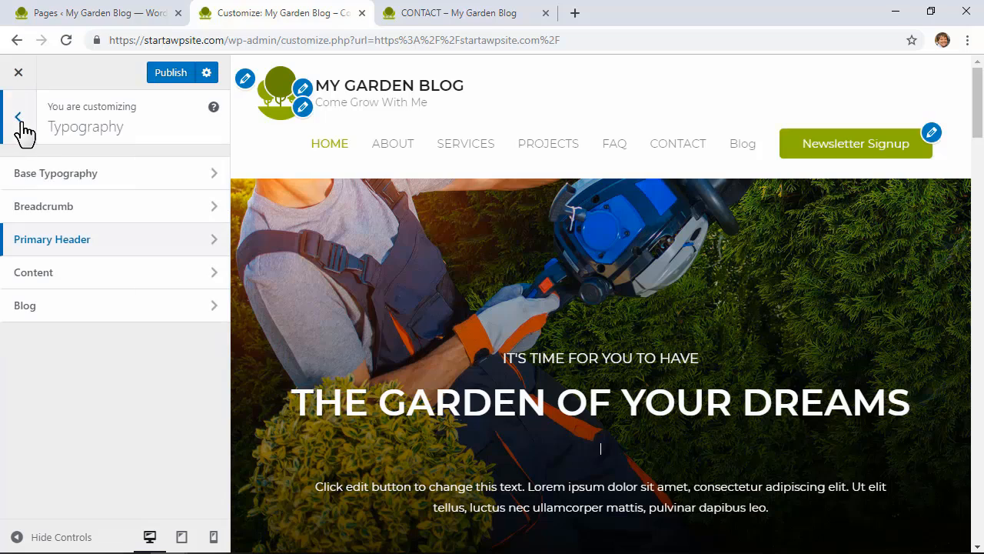
{"action": "left_click", "coordinate": [115, 185]}
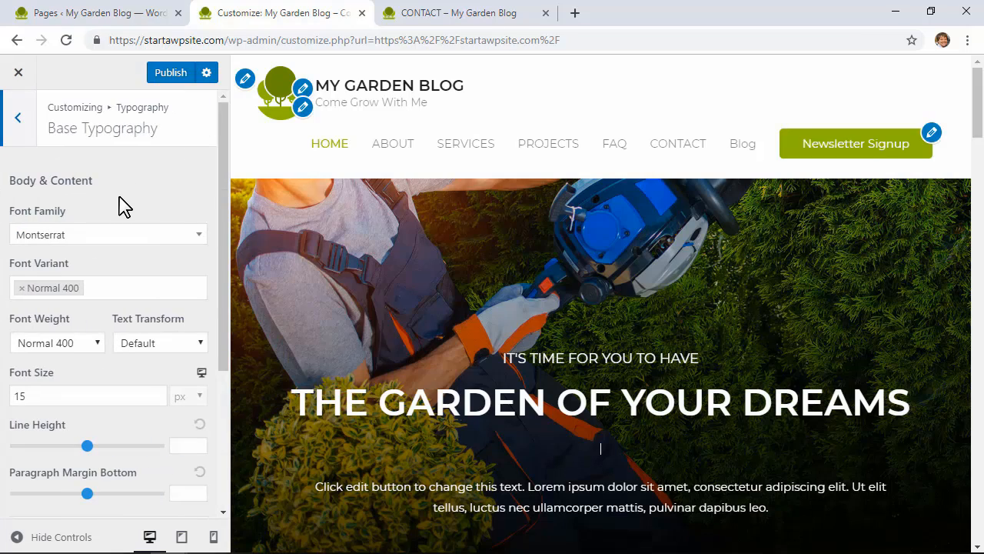
{"action": "scroll", "coordinate": [313, 265], "scroll_direction": "down", "scroll_amount": 7}
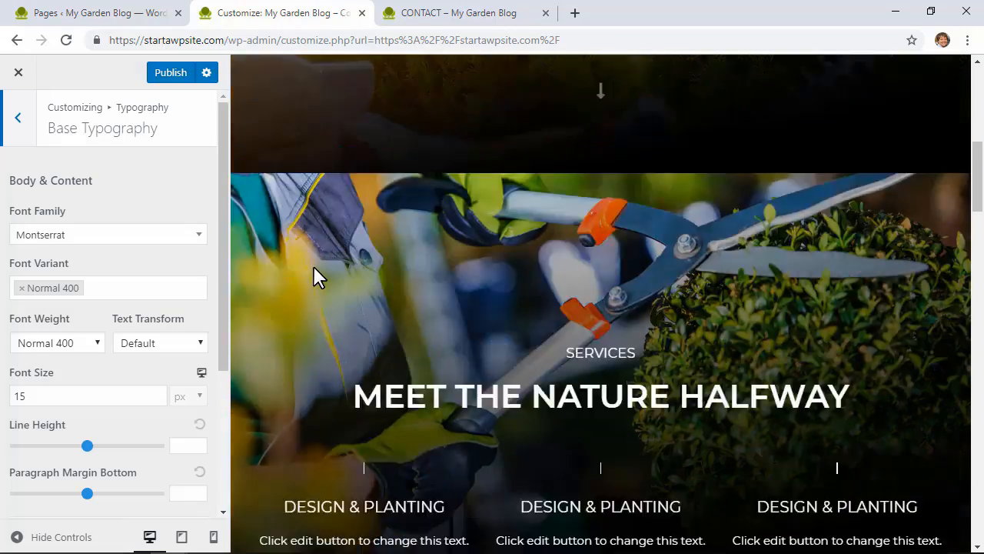
{"action": "scroll", "coordinate": [313, 265], "scroll_direction": "down", "scroll_amount": 4}
- Try Lora as the font family for the body and content text
{"action": "left_click", "coordinate": [84, 236]}
{"action": "scroll", "coordinate": [130, 323], "scroll_direction": "up", "scroll_amount": 2}
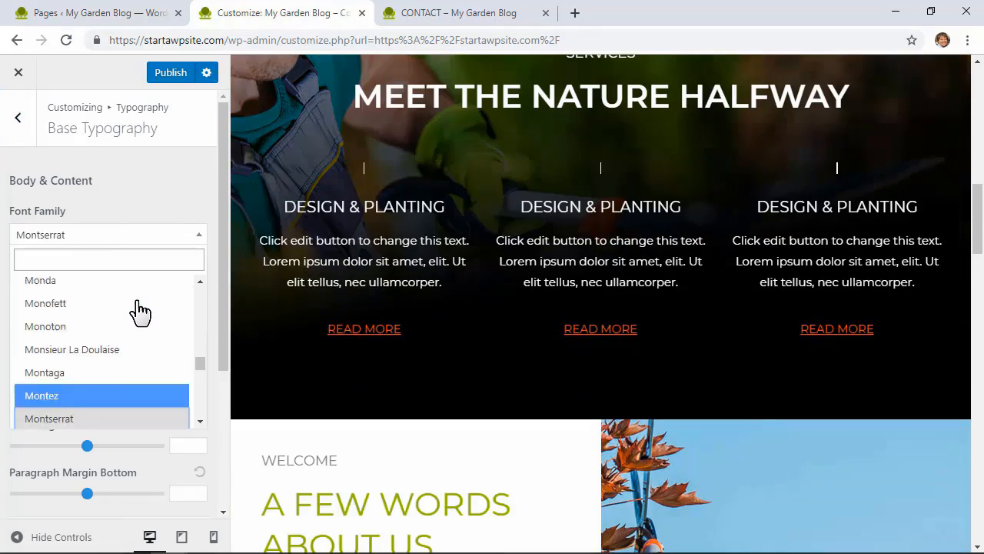
{"action": "scroll", "coordinate": [139, 311], "scroll_direction": "up", "scroll_amount": 10}
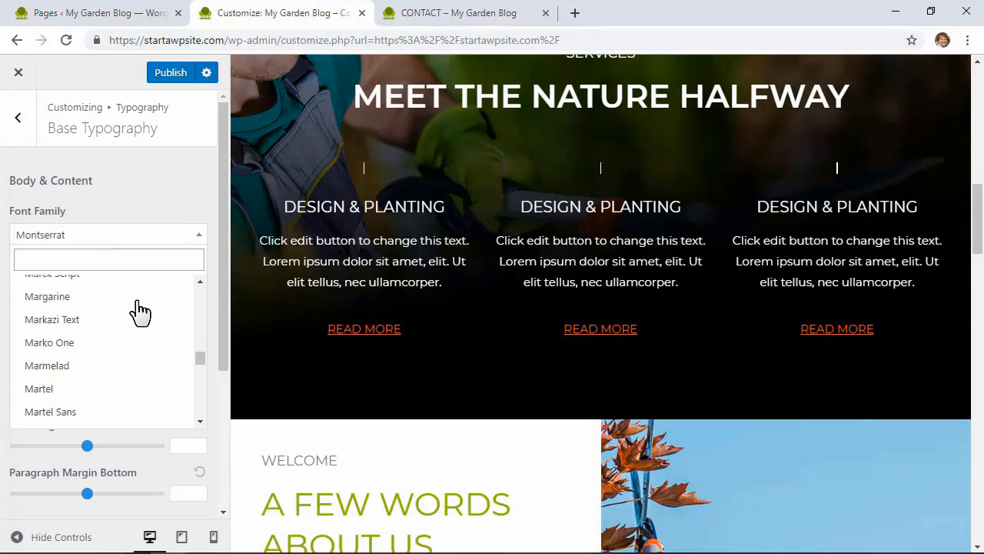
{"action": "scroll", "coordinate": [139, 311], "scroll_direction": "up", "scroll_amount": 10}
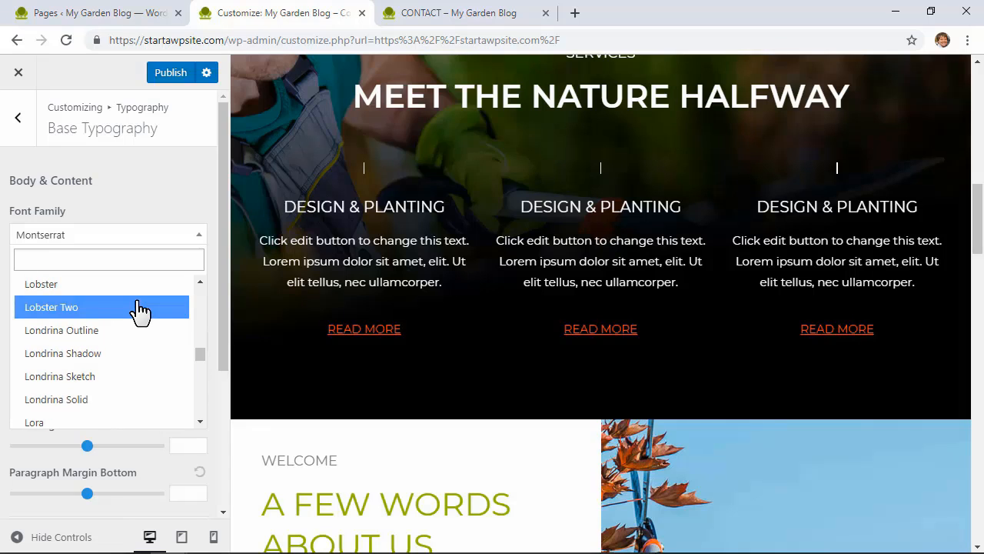
{"action": "scroll", "coordinate": [139, 311], "scroll_direction": "down", "scroll_amount": 1}
{"action": "left_click", "coordinate": [119, 352]}
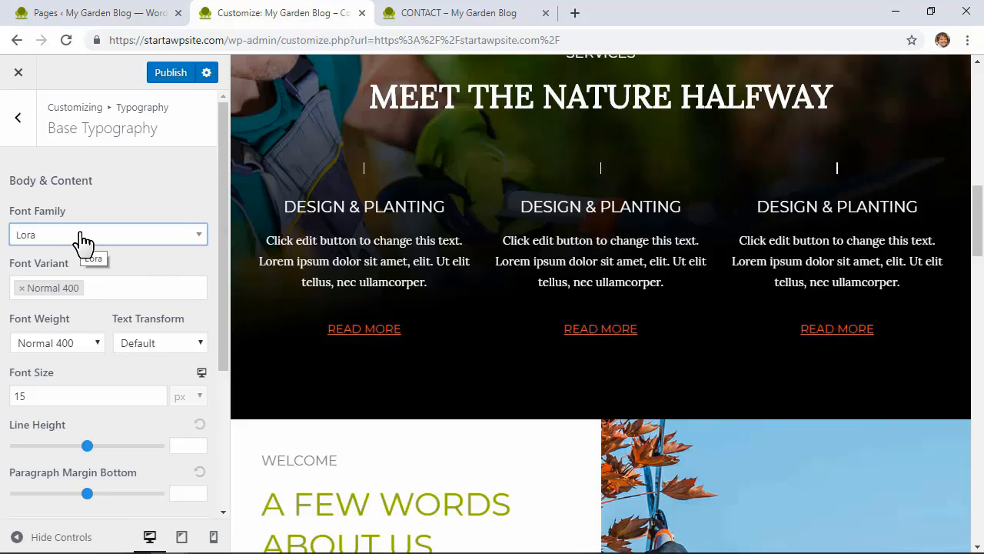
- Set the body and content font family to Lato and check its available font variants
{"action": "left_click", "coordinate": [82, 240]}
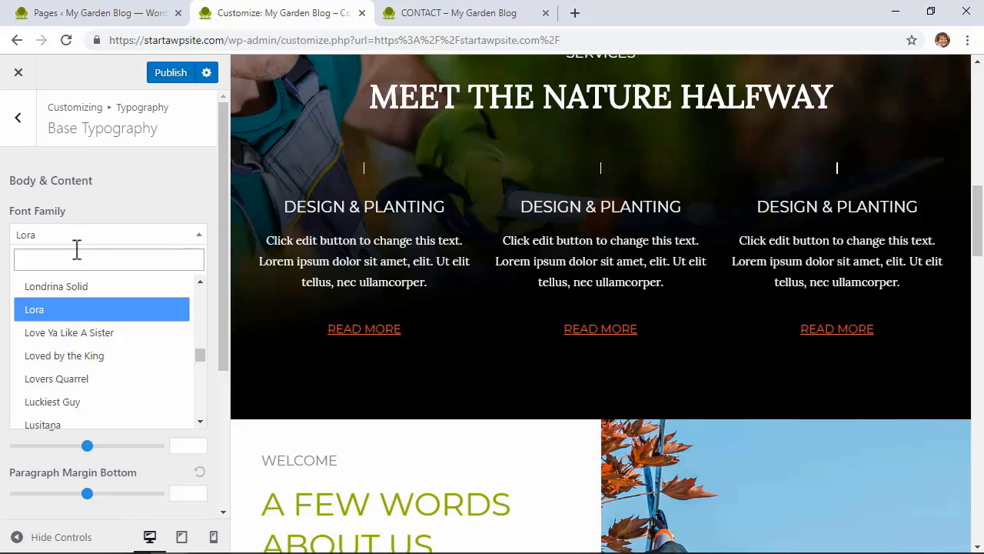
{"action": "left_click", "coordinate": [77, 257]}
{"action": "type", "text": "lato"}
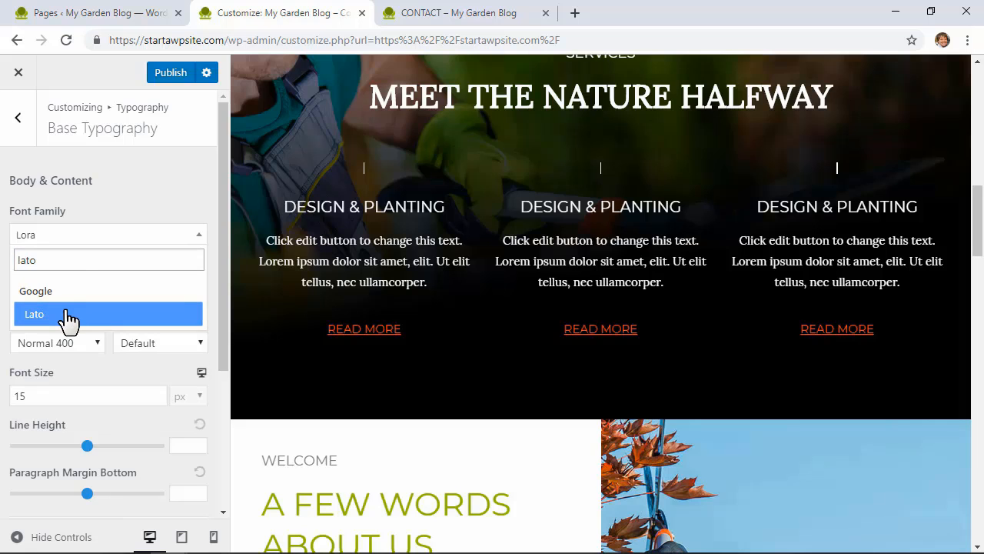
{"action": "left_click", "coordinate": [69, 315]}
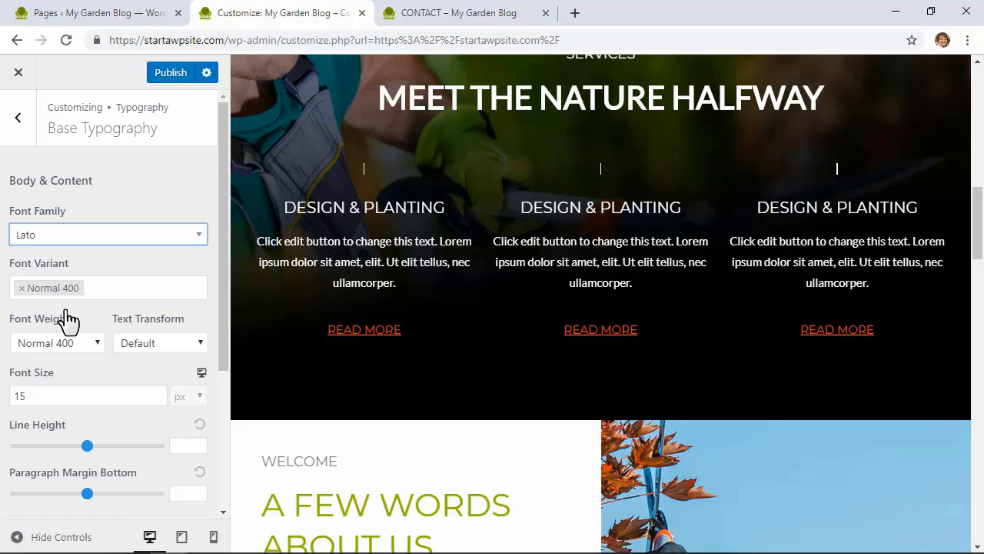
{"action": "left_click", "coordinate": [138, 288]}
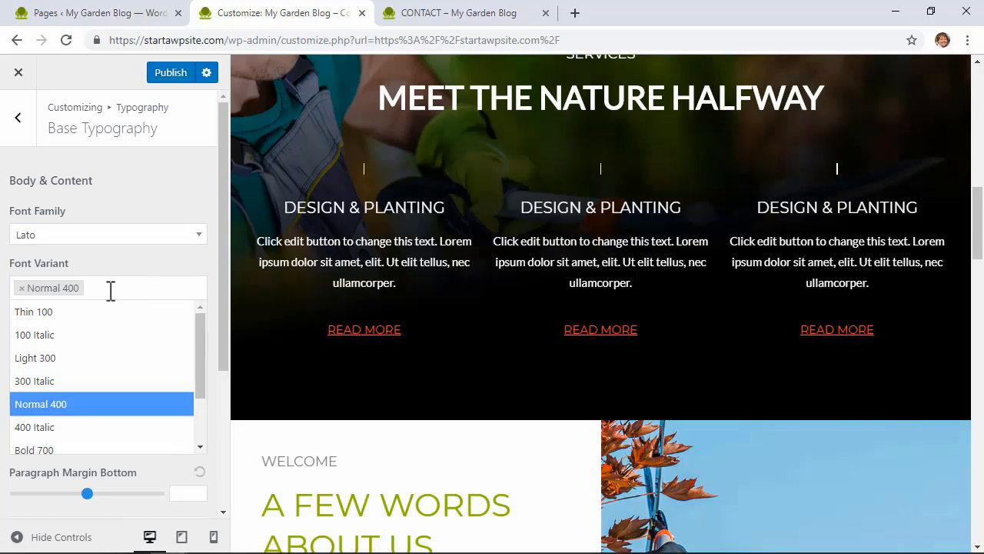
{"action": "left_click", "coordinate": [161, 272]}
- Try a body and content font size of 20 px, and return it to 15 px
{"action": "scroll", "coordinate": [161, 272], "scroll_direction": "down", "scroll_amount": 1}
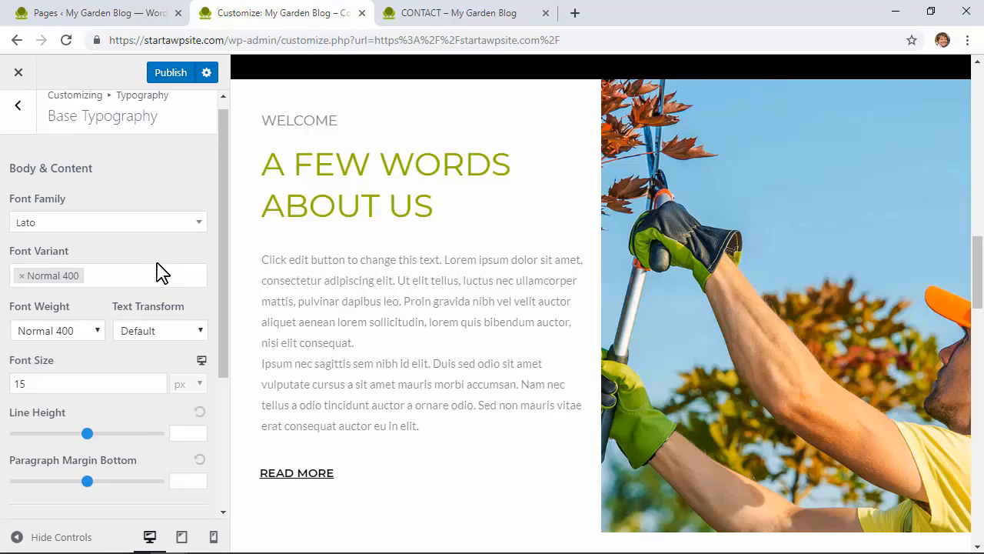
{"action": "scroll", "coordinate": [161, 271], "scroll_direction": "down", "scroll_amount": 1}
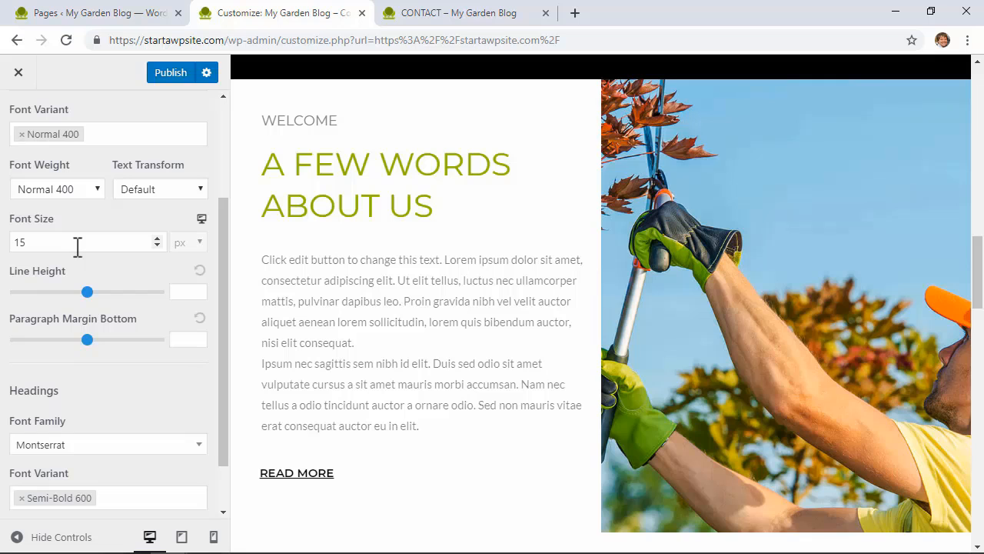
{"action": "left_click_drag", "start_coordinate": [59, 243], "coordinate": [4, 241]}
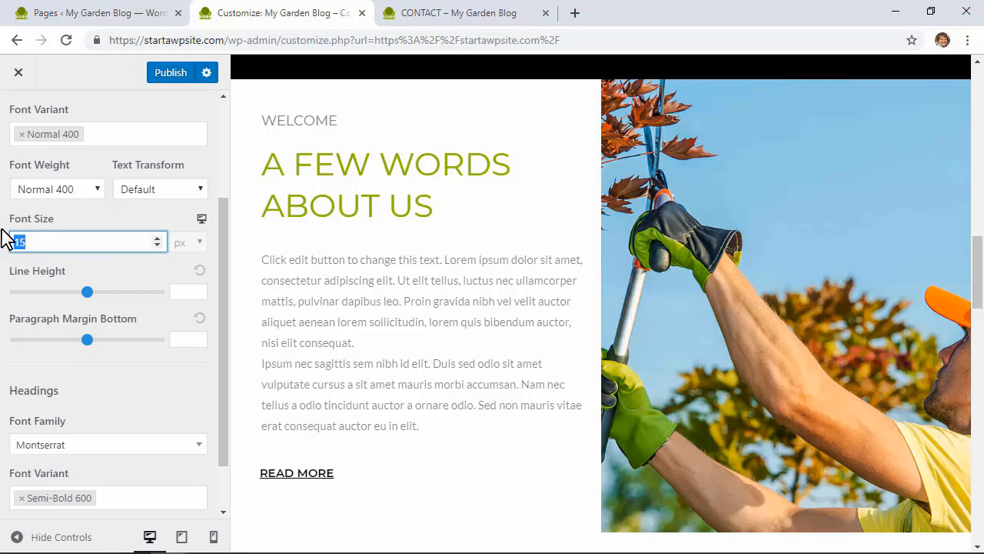
{"action": "type", "text": "20"}
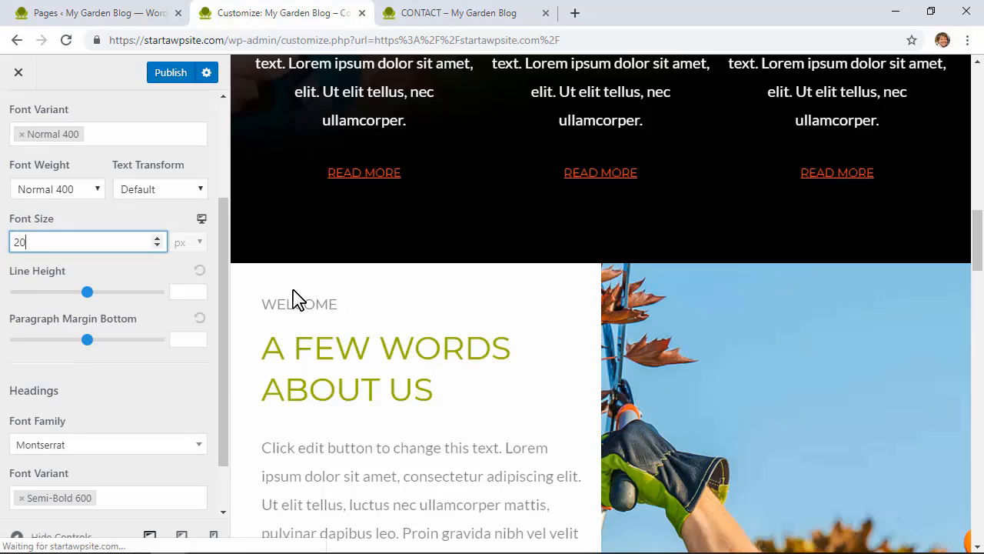
{"action": "scroll", "coordinate": [377, 345], "scroll_direction": "down", "scroll_amount": 2}
{"action": "scroll", "coordinate": [406, 315], "scroll_direction": "up", "scroll_amount": 3}
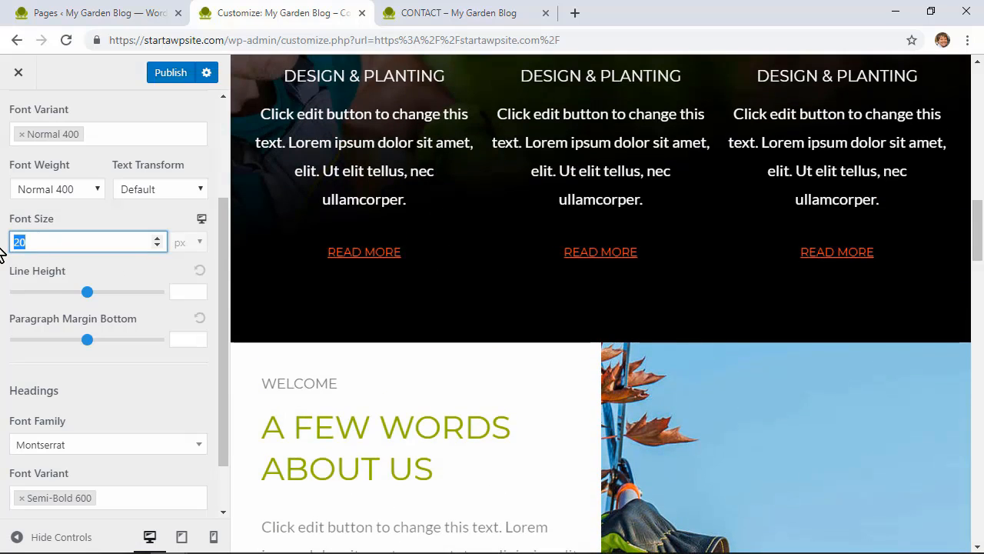
{"action": "type", "text": "15"}
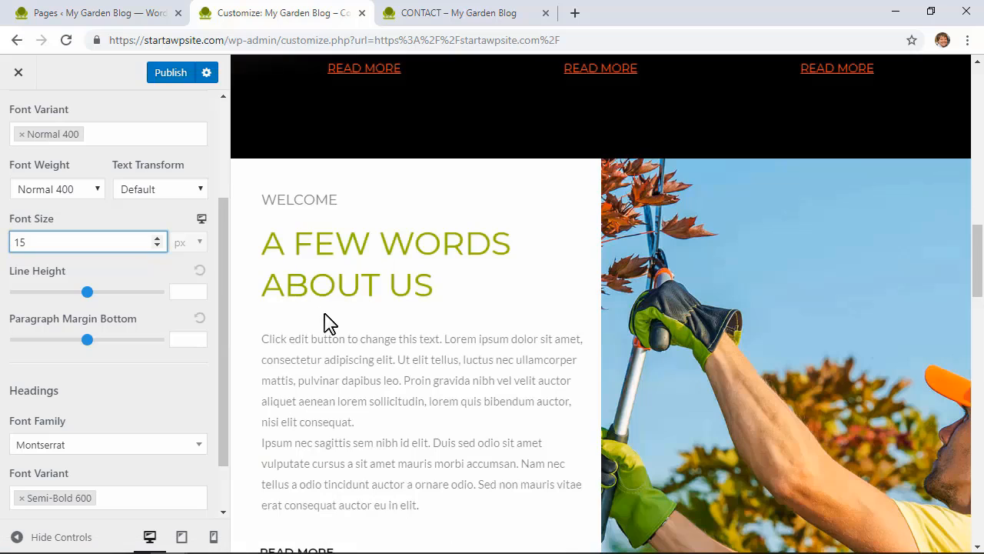
{"action": "scroll", "coordinate": [331, 327], "scroll_direction": "down", "scroll_amount": 2}
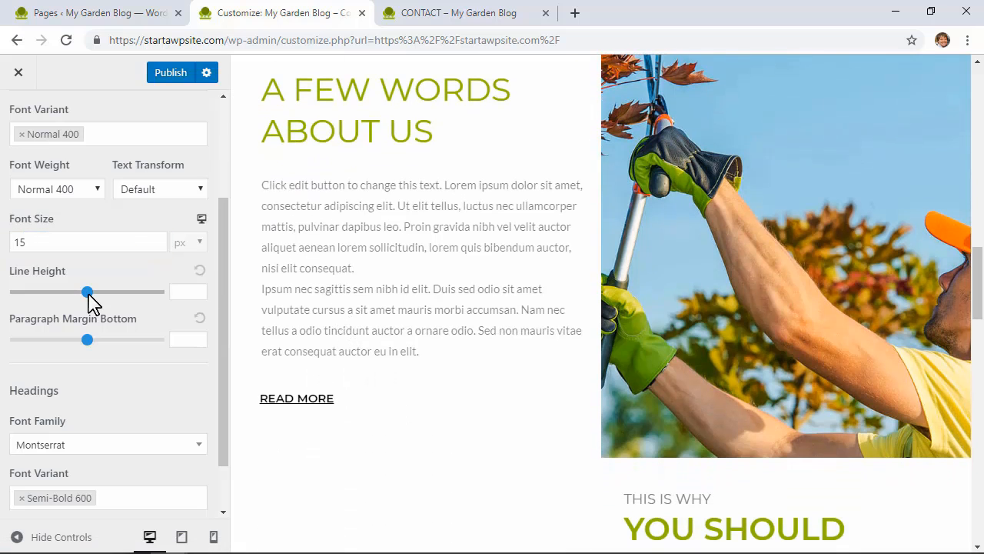
- Try a body and content line height of 2.54, and reset it to its default
{"action": "mouse_move", "coordinate": [88, 292]}
{"action": "left_mouse_down"}
{"action": "mouse_move", "coordinate": [99, 293]}
{"action": "mouse_move", "coordinate": [70, 293]}
{"action": "left_mouse_up"}
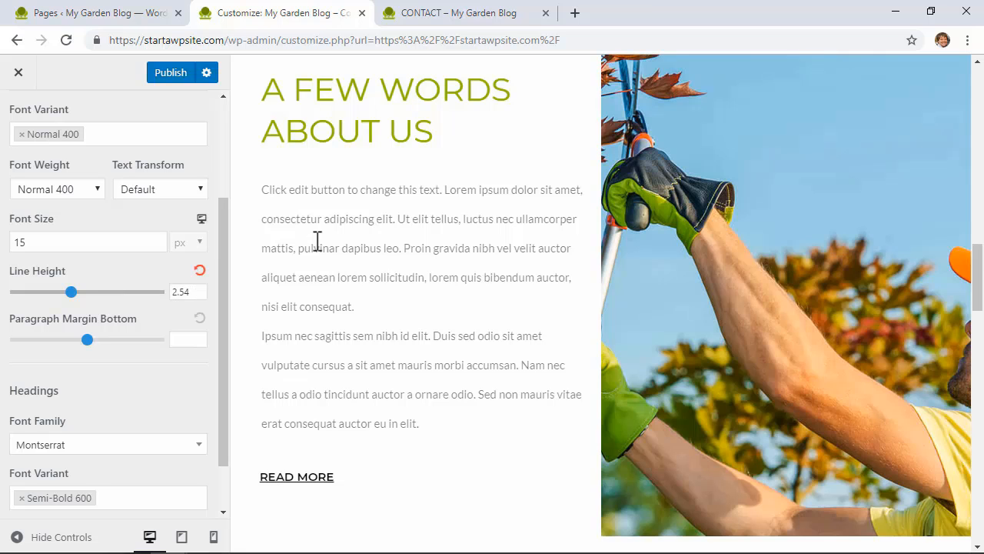
{"action": "left_click", "coordinate": [199, 272]}
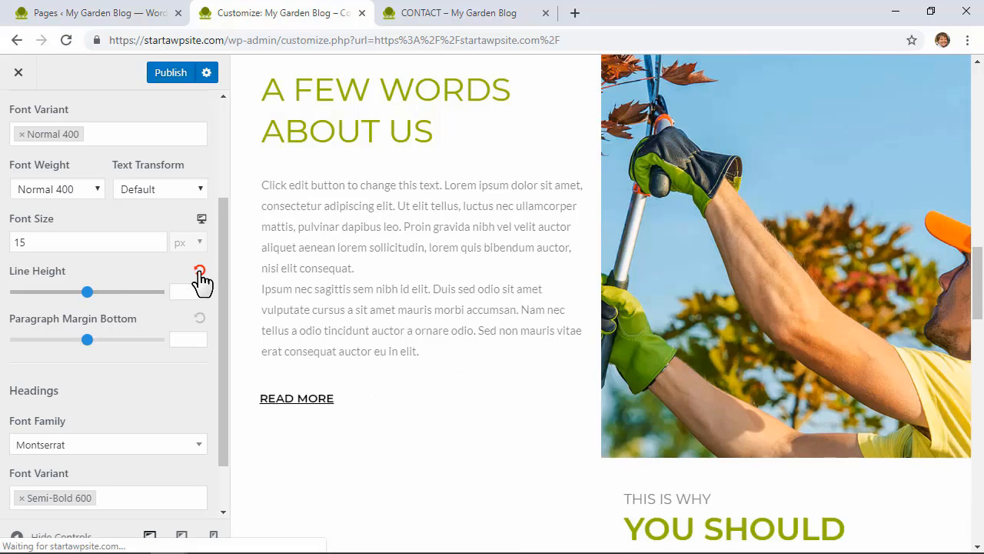
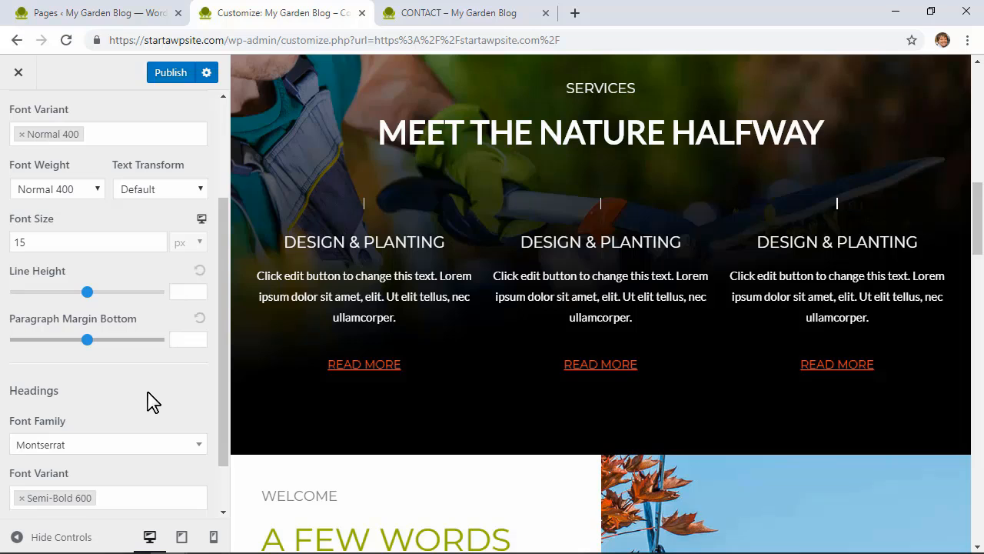
{"action": "scroll", "coordinate": [153, 401], "scroll_direction": "down", "scroll_amount": 1}
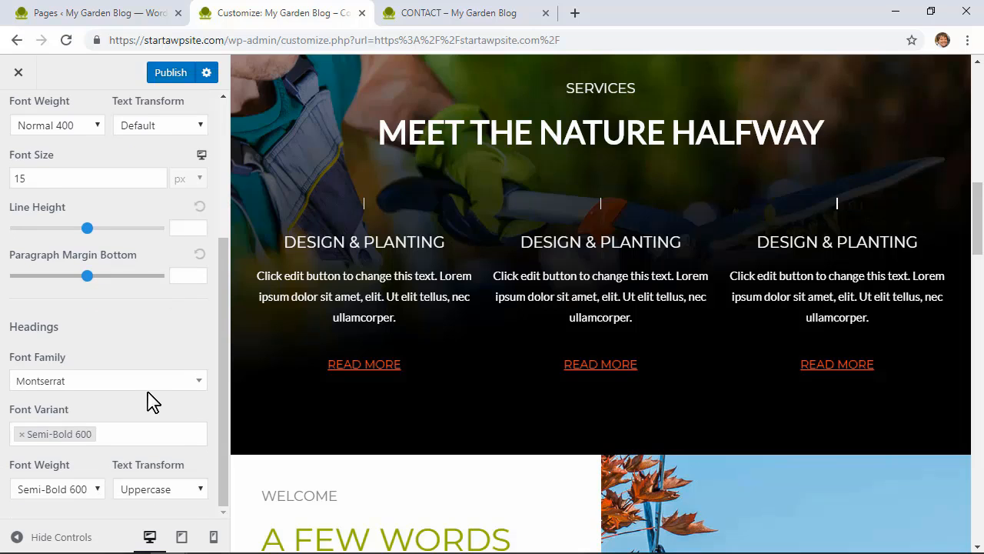
{"action": "scroll", "coordinate": [153, 401], "scroll_direction": "up", "scroll_amount": 3}
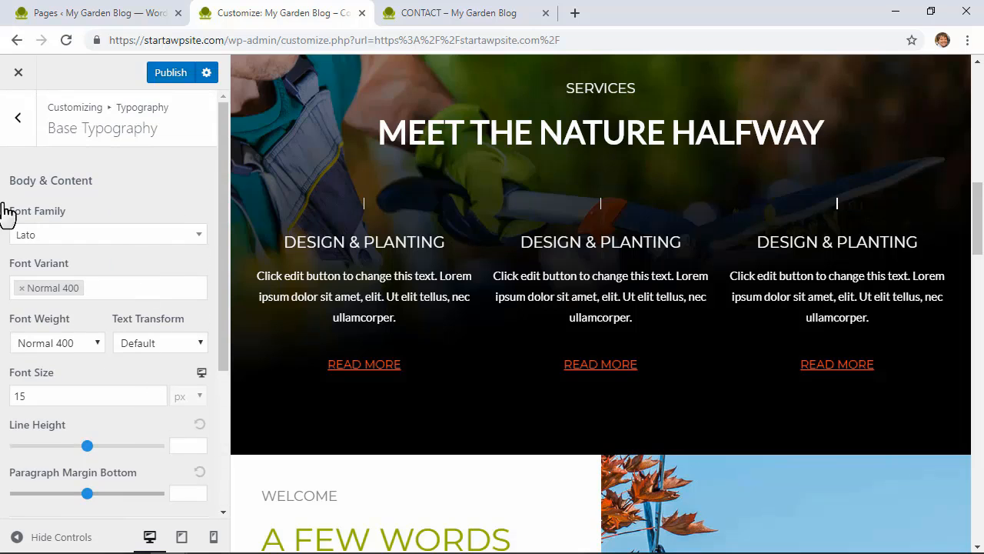
- Set the headings font family to Open Sans in the base typography
{"action": "scroll", "coordinate": [112, 315], "scroll_direction": "down", "scroll_amount": 1}
{"action": "scroll", "coordinate": [112, 315], "scroll_direction": "down", "scroll_amount": 2}
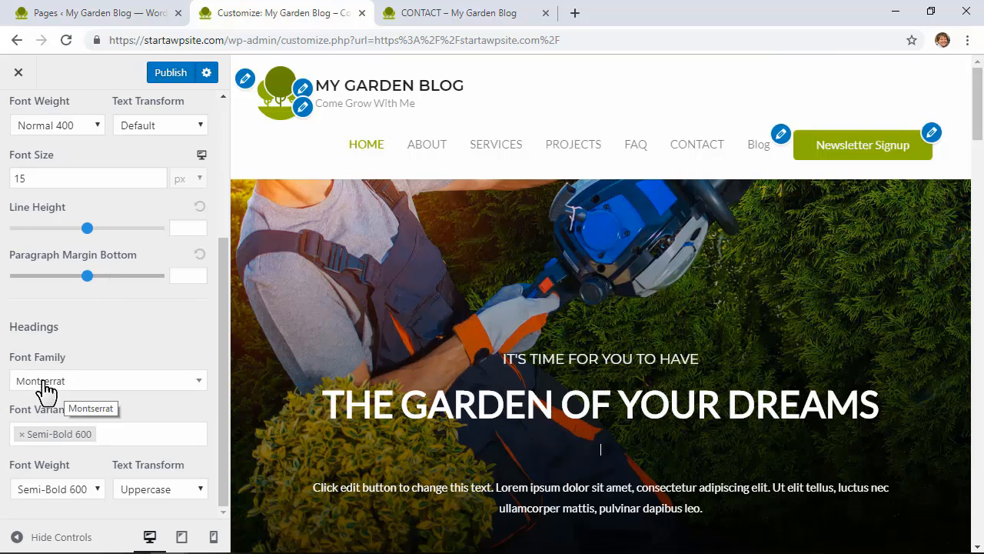
{"action": "left_click", "coordinate": [61, 384]}
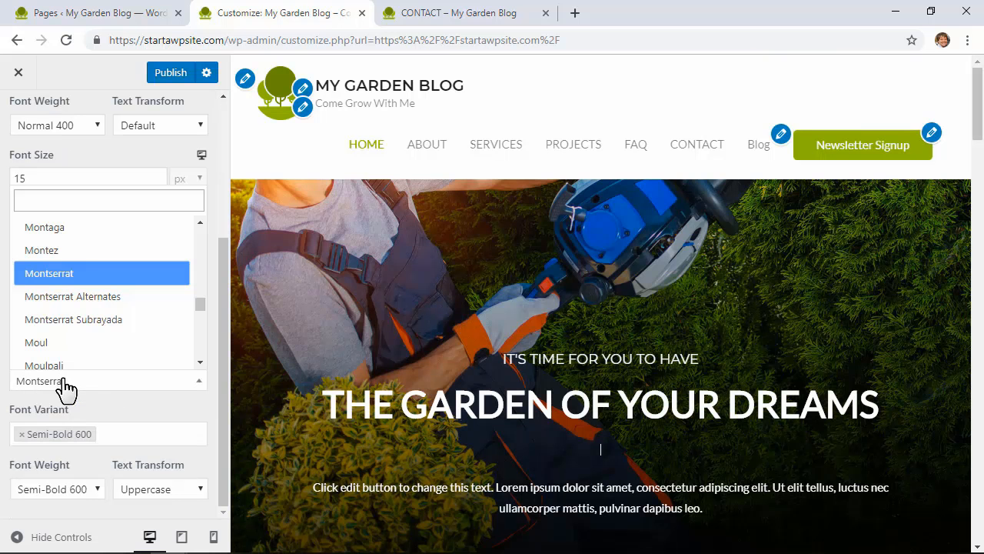
{"action": "scroll", "coordinate": [105, 323], "scroll_direction": "down", "scroll_amount": 12}
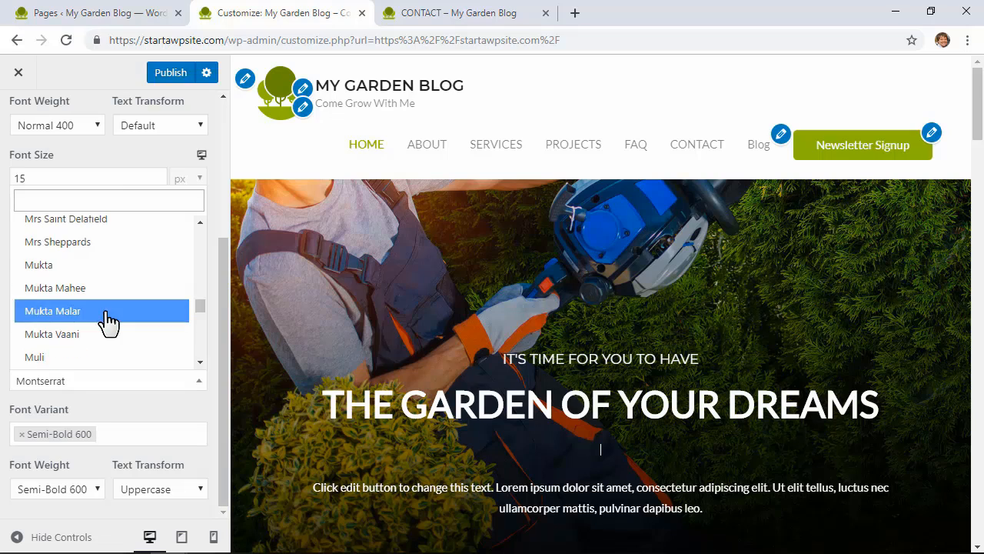
{"action": "scroll", "coordinate": [106, 323], "scroll_direction": "down", "scroll_amount": 4}
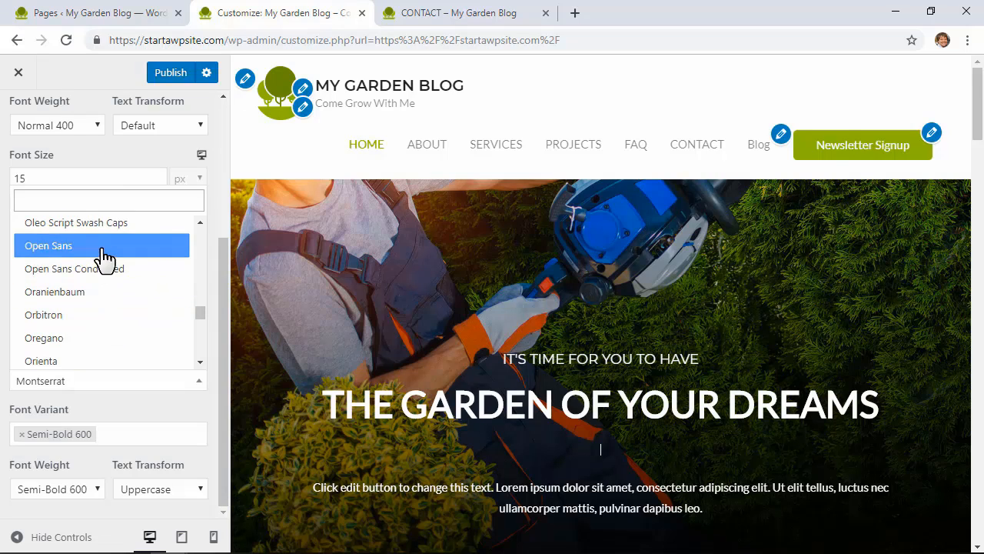
{"action": "left_click", "coordinate": [99, 247]}
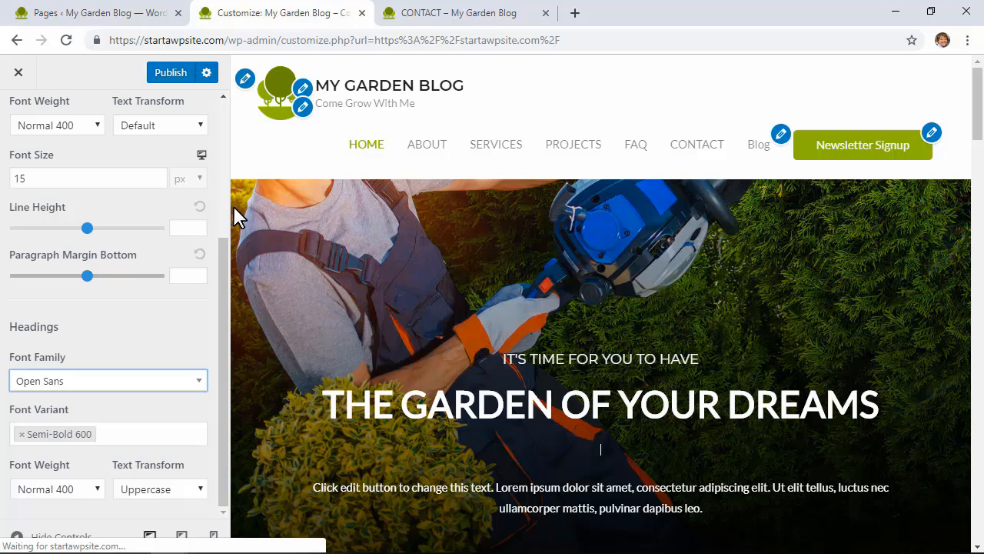
- Try the Lowercase text transform for the headings, and return it to Uppercase
{"action": "left_click", "coordinate": [159, 489]}
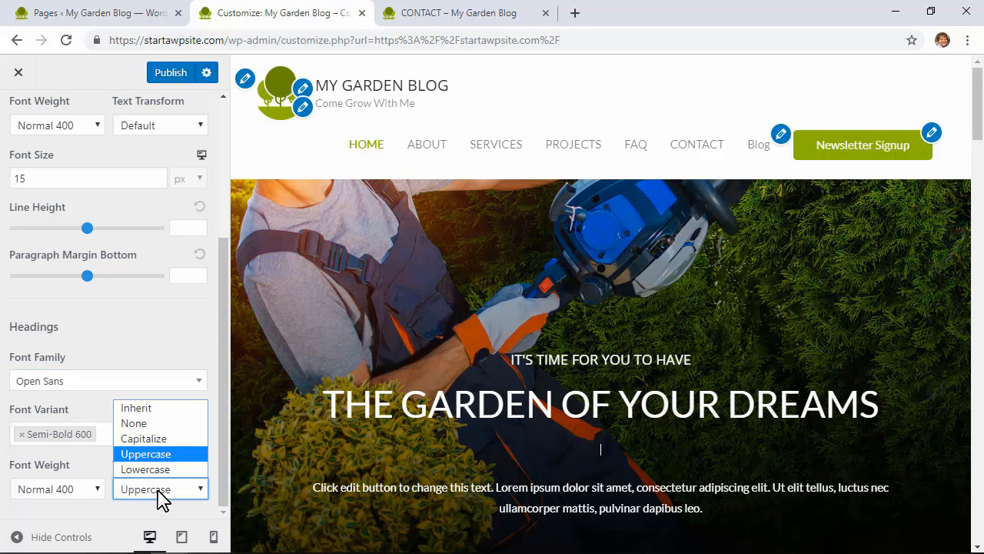
{"action": "left_click", "coordinate": [151, 470]}
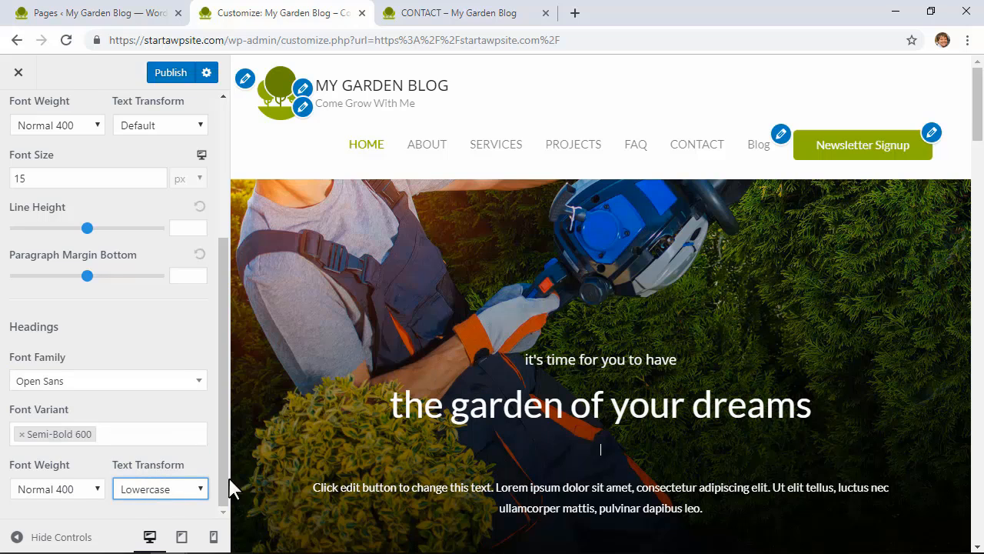
{"action": "left_click", "coordinate": [174, 492]}
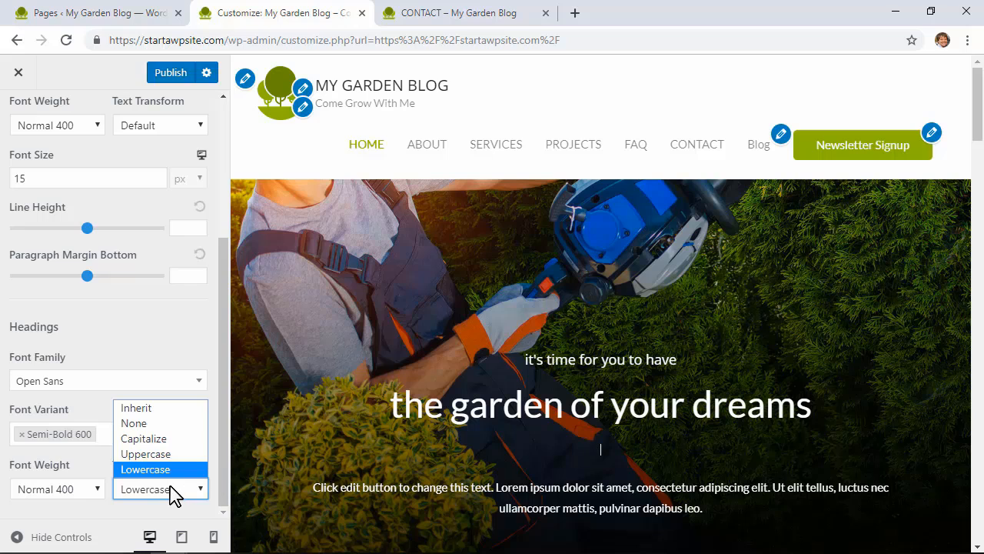
{"action": "left_click", "coordinate": [158, 454]}
- Leave the base typography and examine the heading font sizes in the content typography settings
{"action": "scroll", "coordinate": [164, 431], "scroll_direction": "up", "scroll_amount": 3}
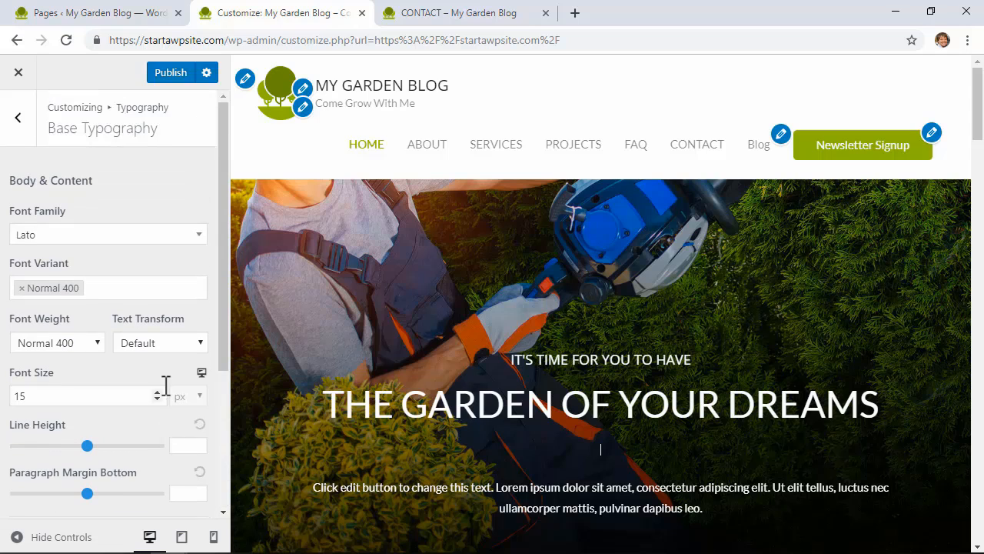
{"action": "left_click", "coordinate": [19, 119]}
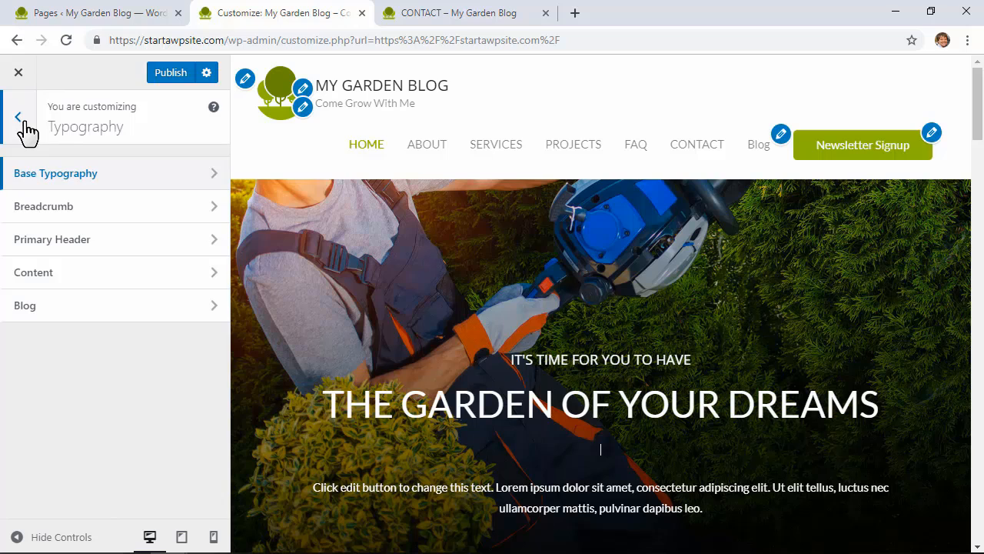
{"action": "left_click", "coordinate": [142, 274]}
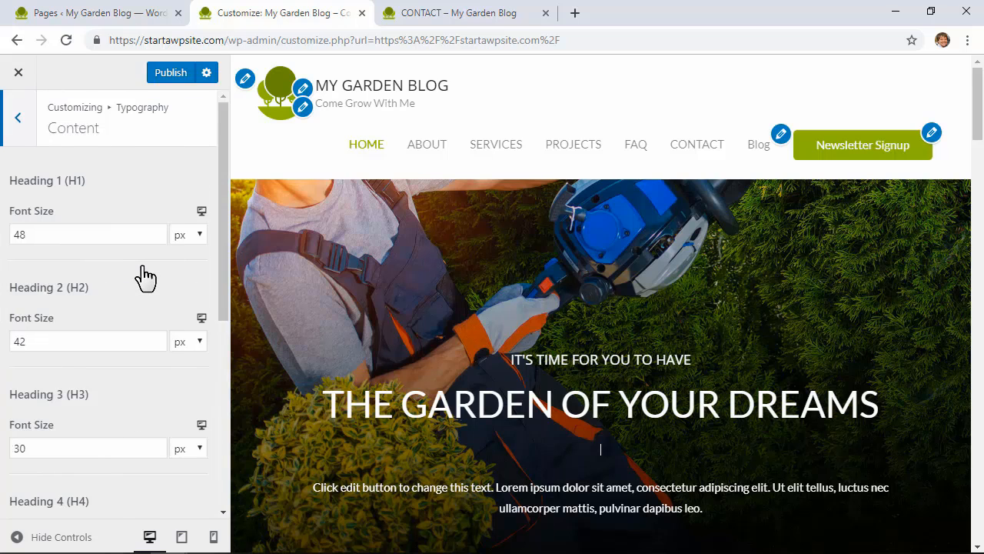
{"action": "scroll", "coordinate": [315, 338], "scroll_direction": "down", "scroll_amount": 2}
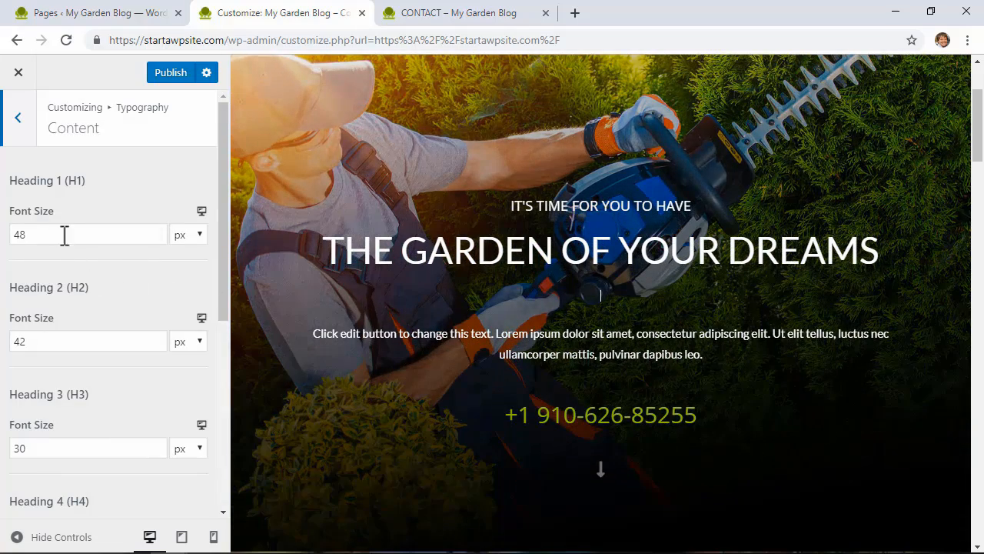
{"action": "scroll", "coordinate": [77, 439], "scroll_direction": "down", "scroll_amount": 5}
{"action": "scroll", "coordinate": [94, 439], "scroll_direction": "up", "scroll_amount": 5}
- Leave the typography settings and publish the customizations
{"action": "left_click", "coordinate": [21, 125]}
{"action": "left_click", "coordinate": [22, 126]}
{"action": "left_click", "coordinate": [174, 76]}
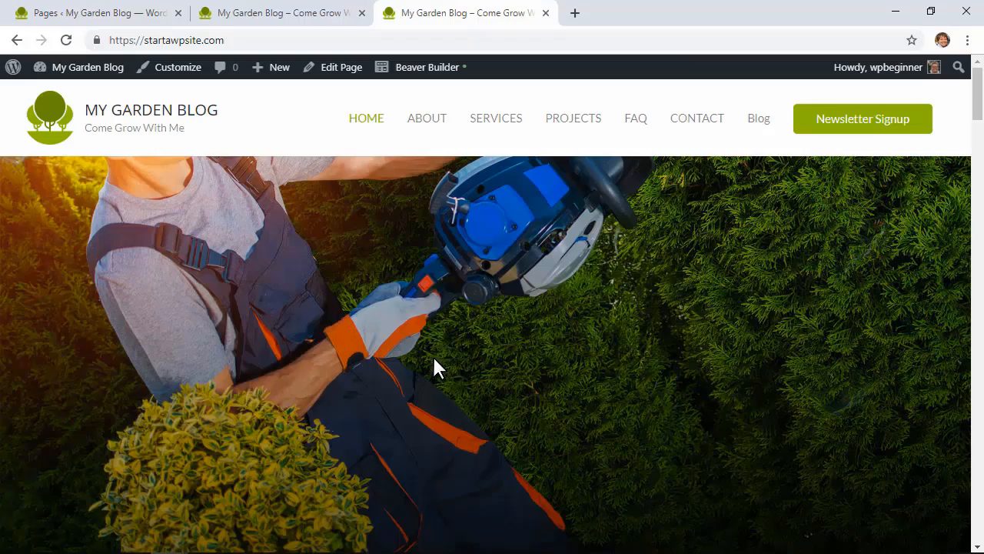
- Look over the live home page, open it in Beaver Builder, and decline the introductory tour
{"action": "scroll", "coordinate": [434, 367], "scroll_direction": "down", "scroll_amount": 3}
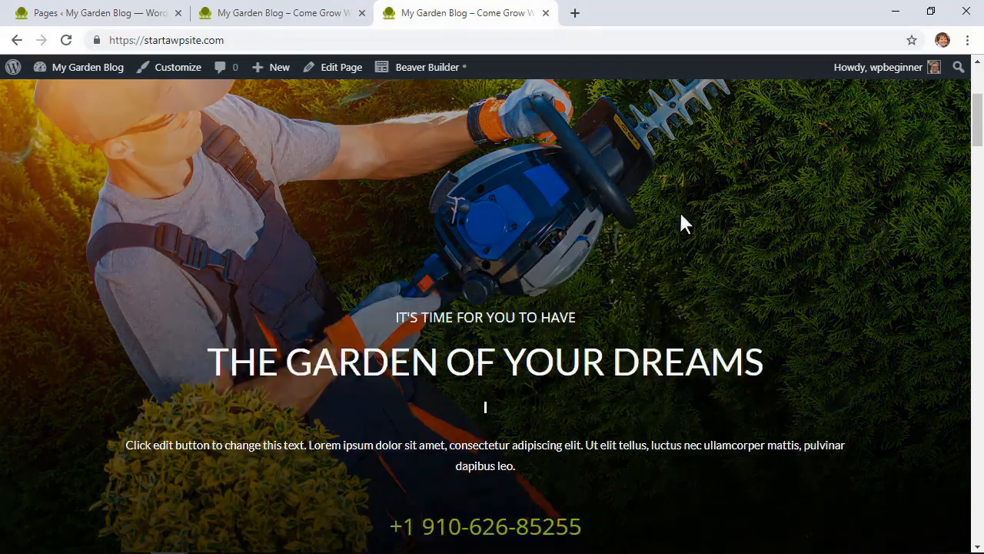
{"action": "scroll", "coordinate": [380, 359], "scroll_direction": "down", "scroll_amount": 1}
{"action": "scroll", "coordinate": [405, 349], "scroll_direction": "up", "scroll_amount": 1}
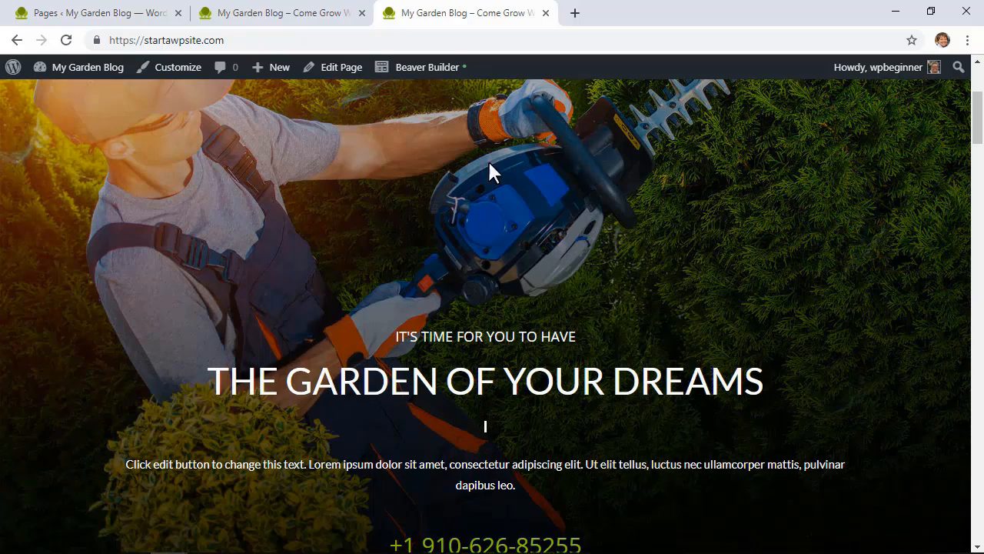
{"action": "left_click", "coordinate": [427, 67]}
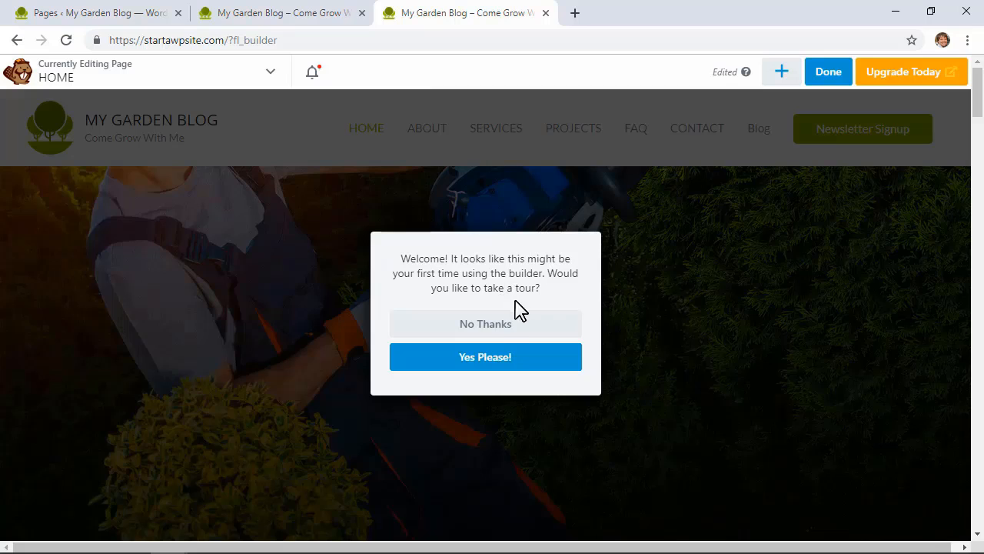
{"action": "left_click", "coordinate": [498, 319]}
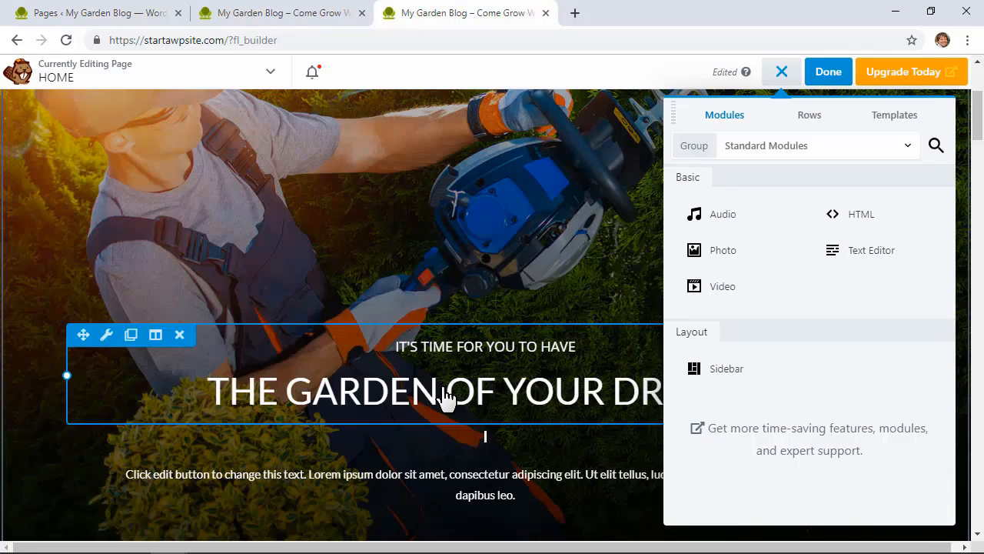
- Edit the hero heading module and change its heading text to "It's Great to play in the dirt"
{"action": "left_click", "coordinate": [447, 390]}
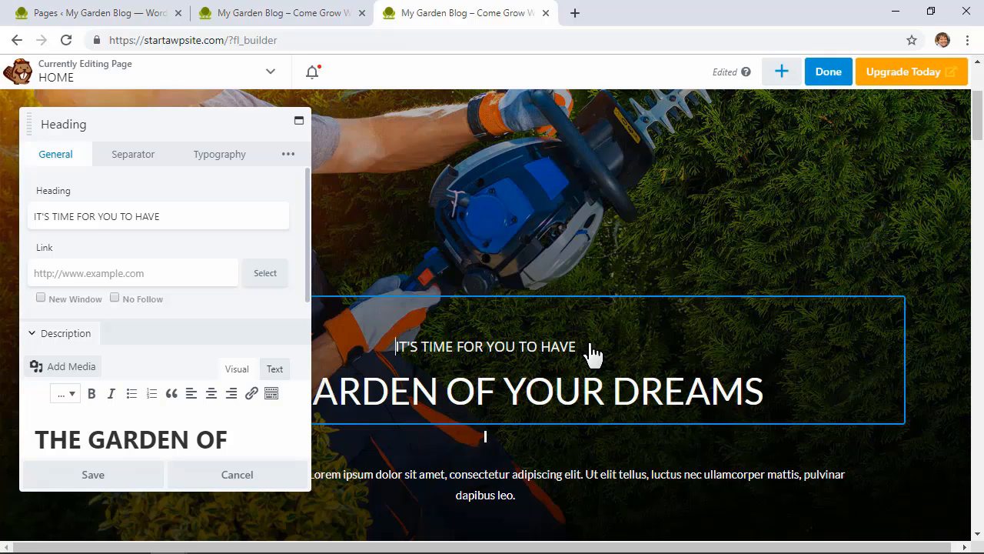
{"action": "left_click_drag", "start_coordinate": [576, 346], "coordinate": [398, 347]}
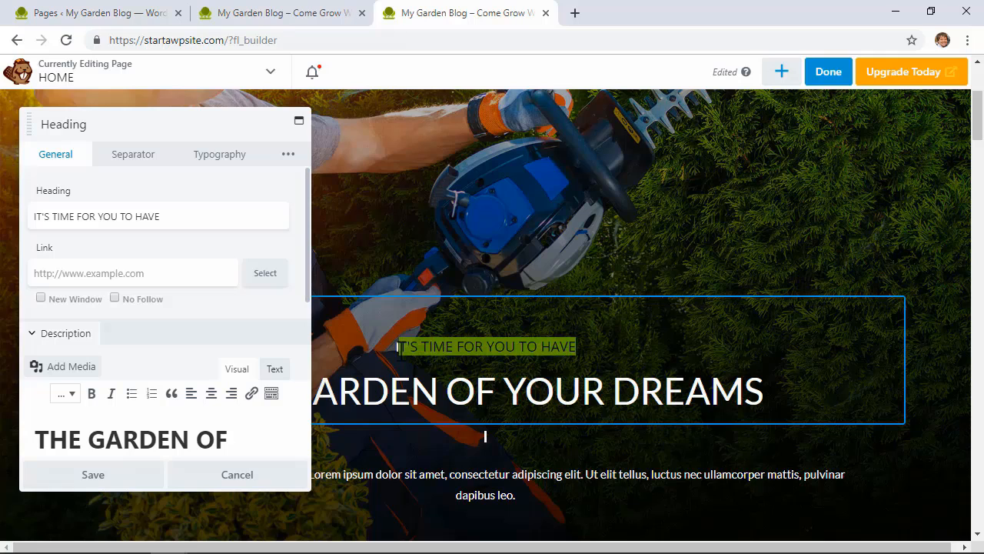
{"action": "type", "text": "It's"}
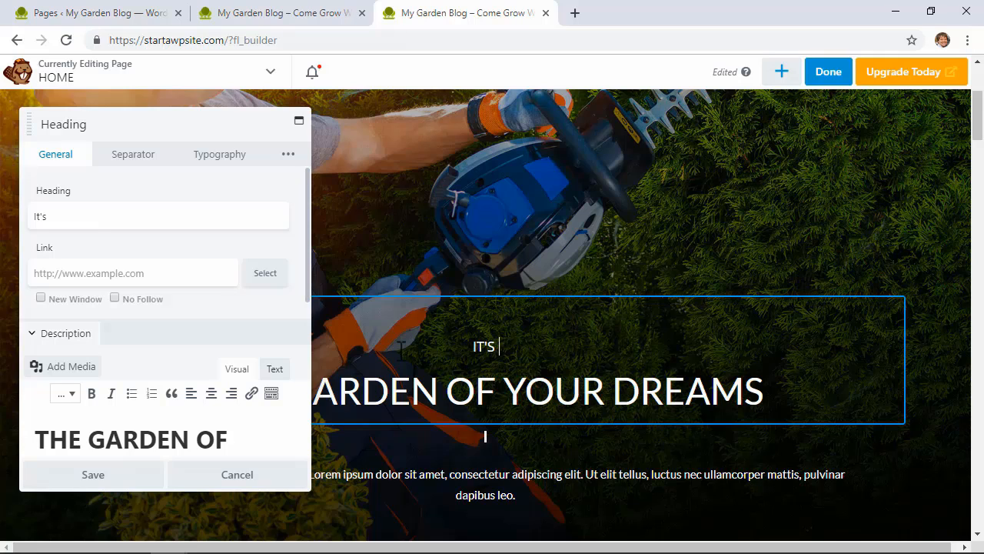
{"action": "type", "text": " Great to play in the dirt"}
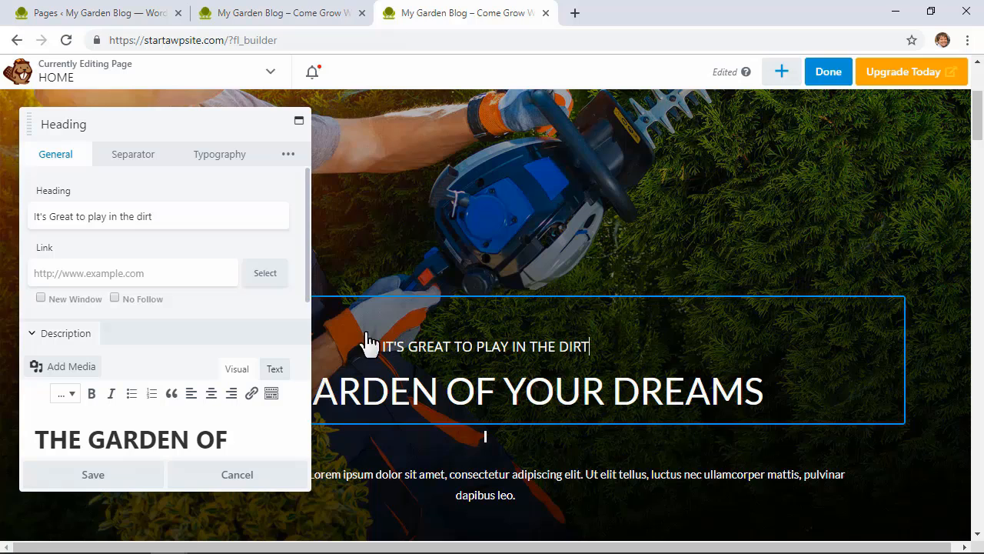
- Replace the hero heading module's description with "Your Dream Garden Awaits"
{"action": "scroll", "coordinate": [180, 266], "scroll_direction": "down", "scroll_amount": 2}
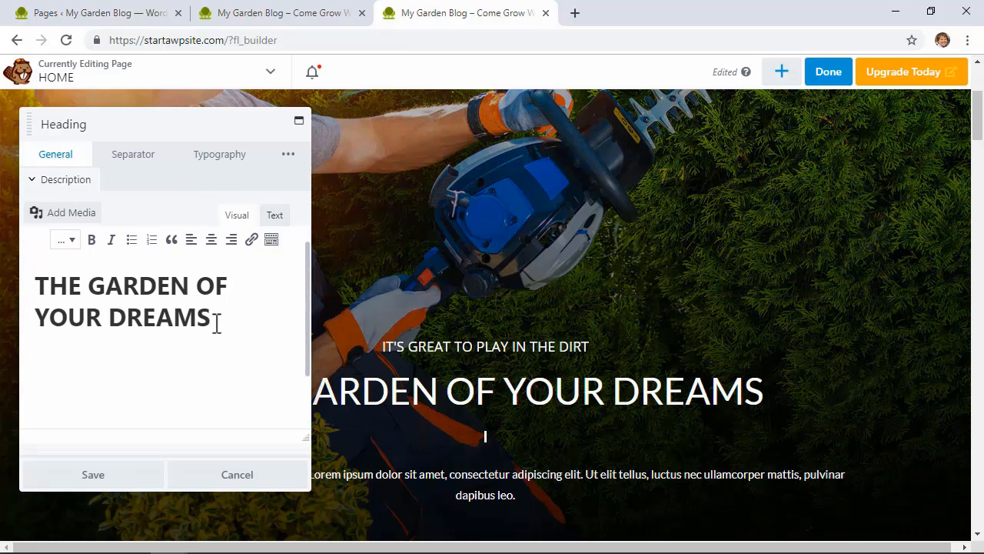
{"action": "left_click_drag", "start_coordinate": [217, 323], "coordinate": [36, 275]}
{"action": "type", "text": "Your Dream Gard"}
{"action": "type", "text": "en "}
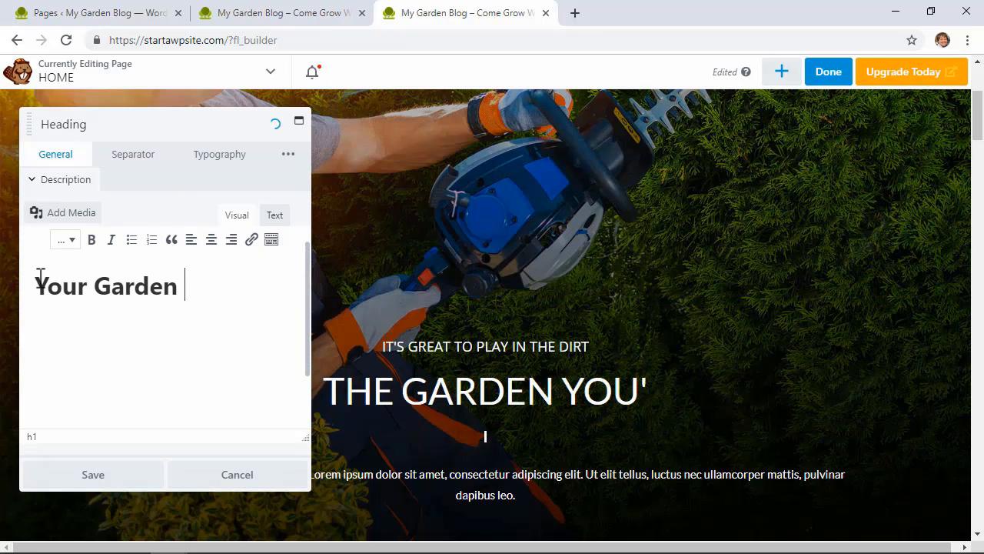
{"action": "type", "text": "Awaits"}
{"action": "key", "text": "ctrl+Left"}
{"action": "key", "text": "ctrl+Left"}
{"action": "key", "text": "Left"}
{"action": "type", "text": "Dream"}
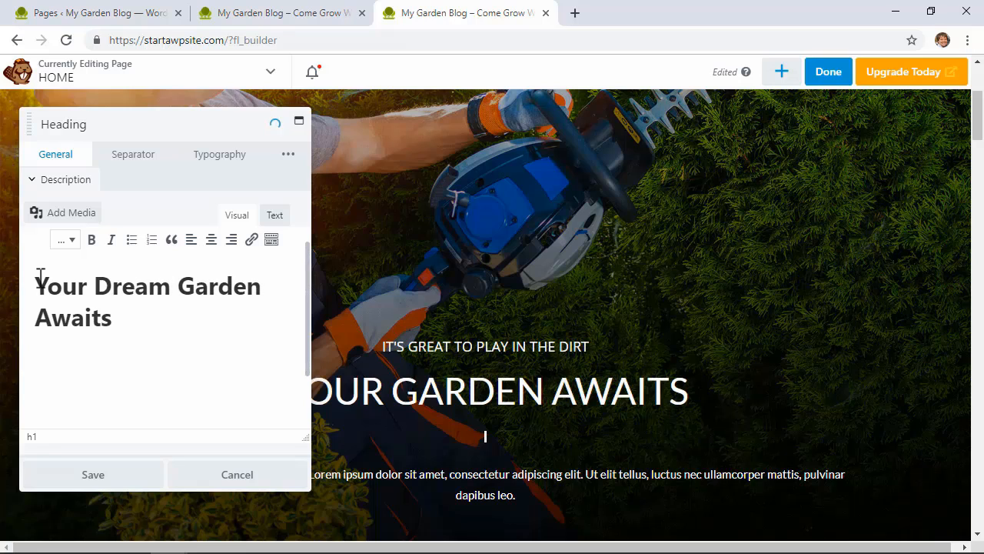
- Try right and left alignment for the hero heading module, and return it to centre
{"action": "scroll", "coordinate": [116, 231], "scroll_direction": "up", "scroll_amount": 2}
{"action": "scroll", "coordinate": [176, 307], "scroll_direction": "down", "scroll_amount": 1}
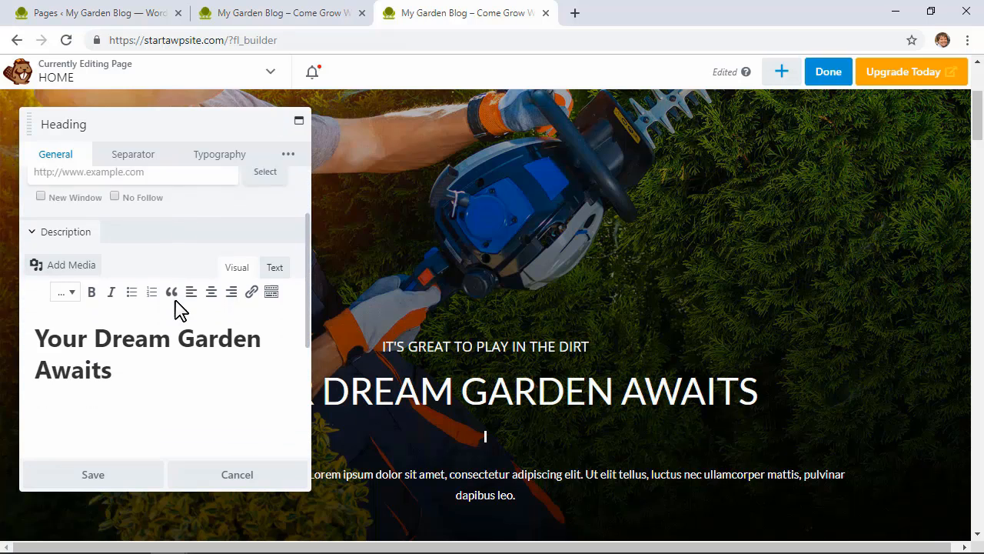
{"action": "scroll", "coordinate": [176, 308], "scroll_direction": "down", "scroll_amount": 3}
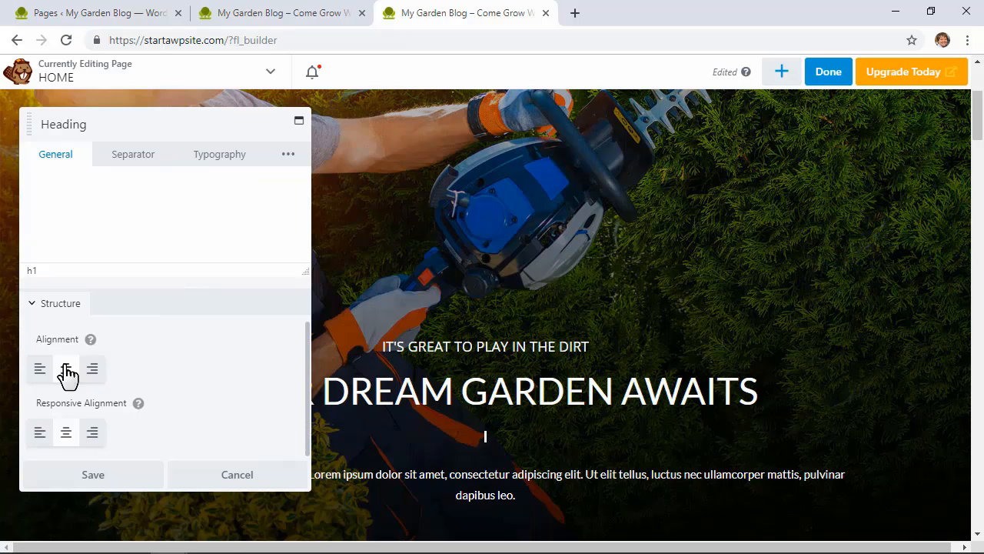
{"action": "left_click", "coordinate": [92, 368]}
{"action": "left_click", "coordinate": [40, 369]}
{"action": "left_click", "coordinate": [66, 369]}
{"action": "scroll", "coordinate": [170, 446], "scroll_direction": "up", "scroll_amount": 3}
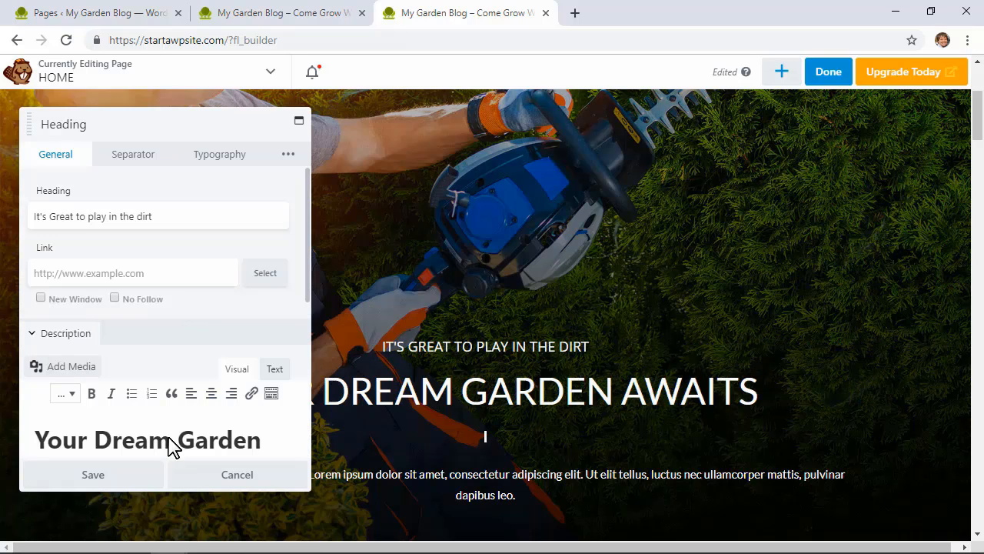
- Try a line separator positioned between the hero module's heading and description
{"action": "left_click", "coordinate": [128, 162]}
{"action": "left_click", "coordinate": [150, 242]}
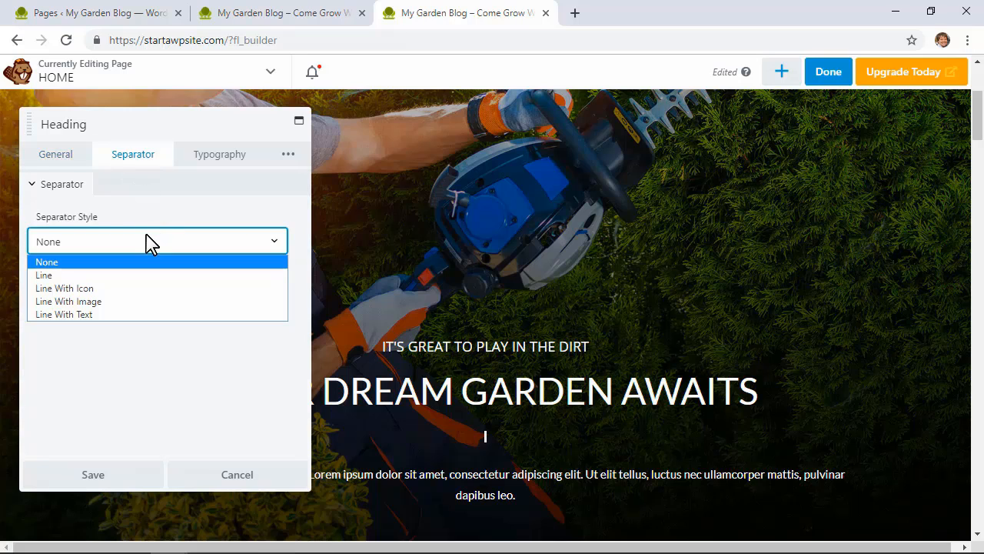
{"action": "left_click", "coordinate": [130, 276]}
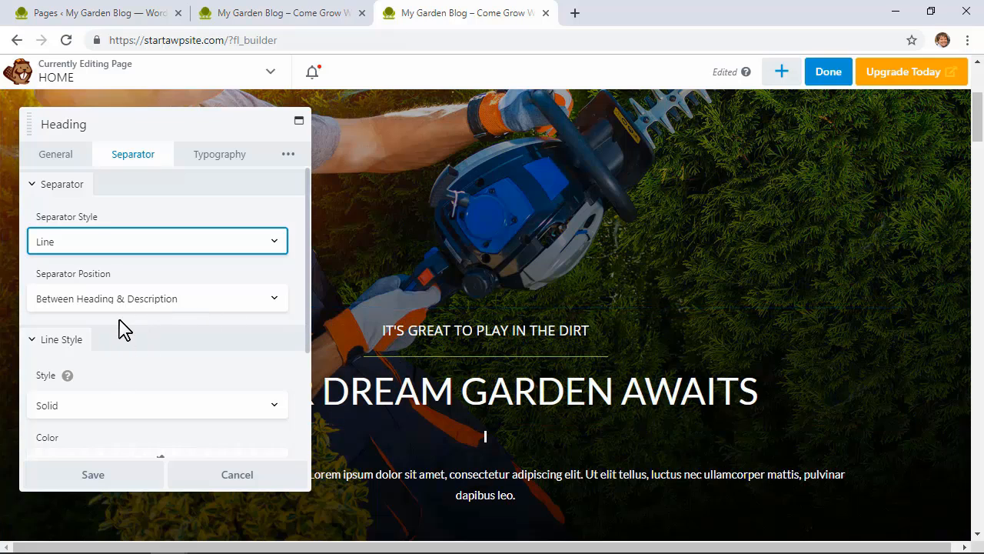
{"action": "left_click", "coordinate": [142, 302]}
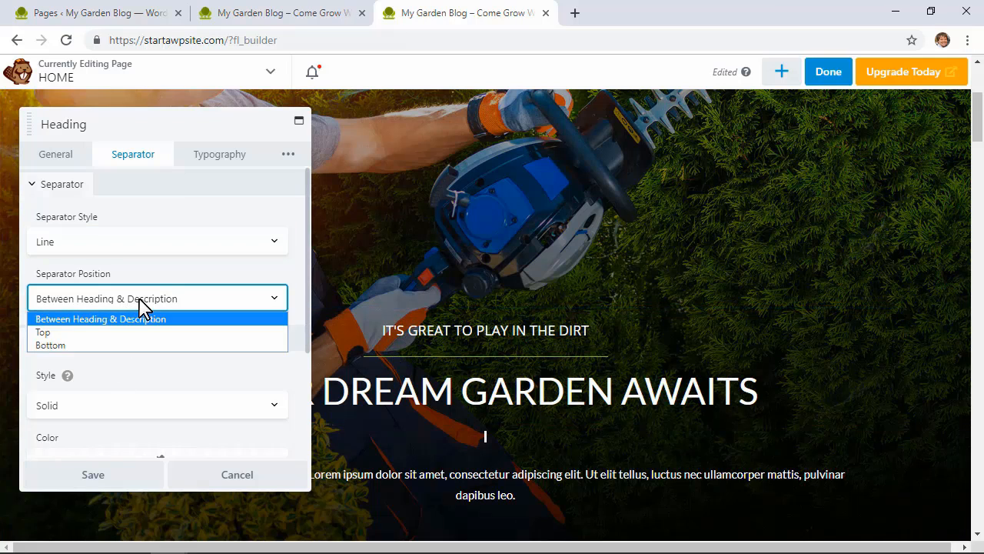
{"action": "left_click", "coordinate": [139, 304]}
{"action": "scroll", "coordinate": [139, 308], "scroll_direction": "down", "scroll_amount": 3}
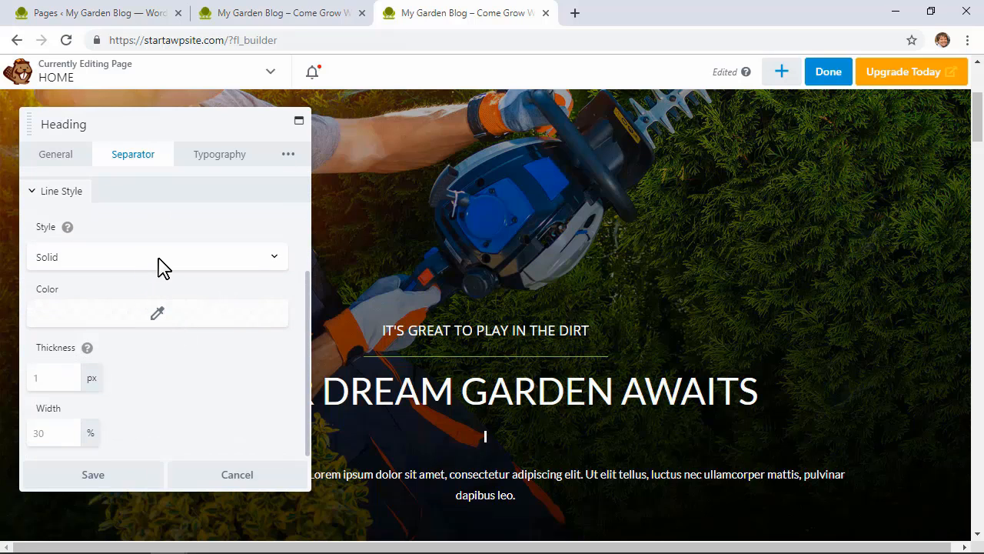
- Try a dashed style and the colour #ce00af for the hero heading's separator line, and clear the colour
{"action": "left_click", "coordinate": [163, 262]}
{"action": "left_click", "coordinate": [111, 291]}
{"action": "left_click", "coordinate": [157, 317]}
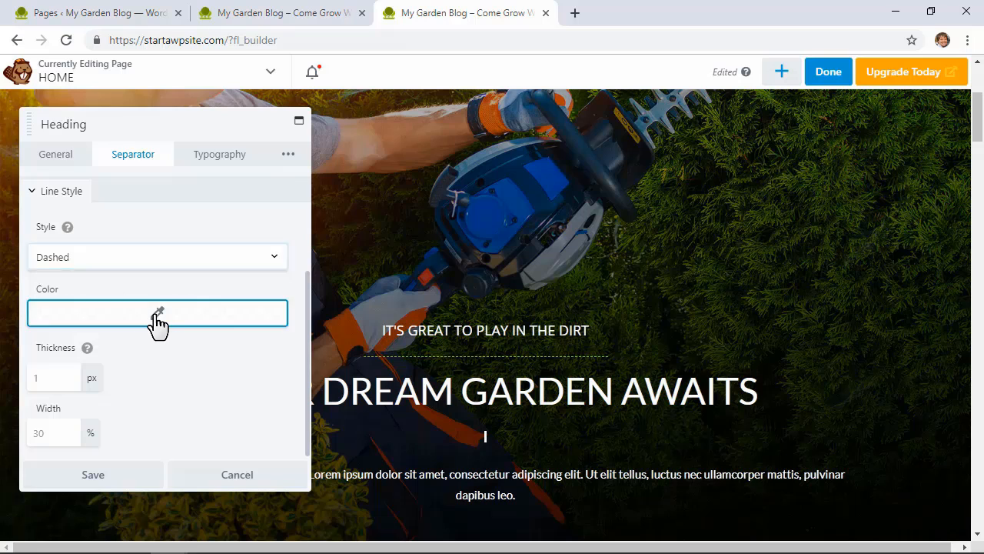
{"action": "left_click", "coordinate": [40, 149]}
{"action": "left_click", "coordinate": [226, 121]}
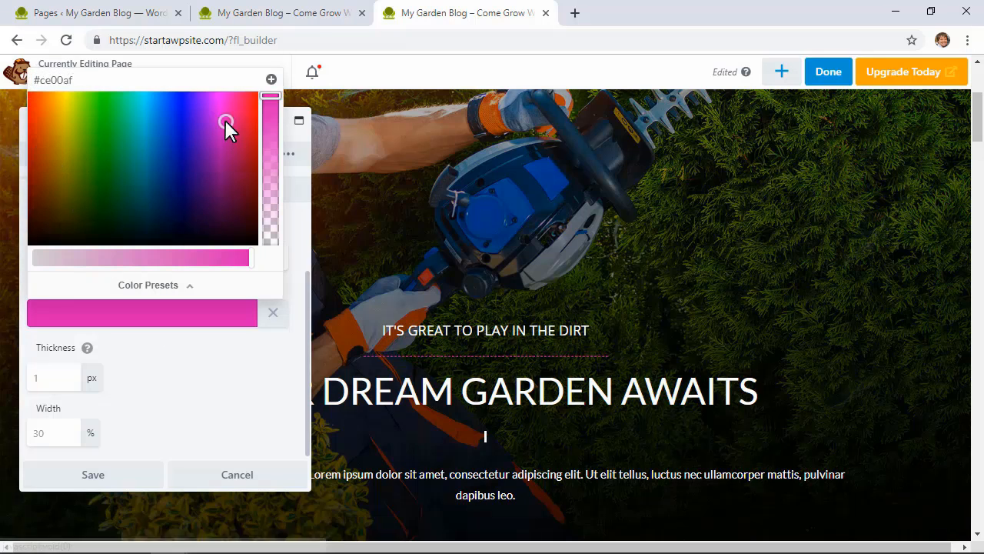
{"action": "left_click", "coordinate": [273, 312]}
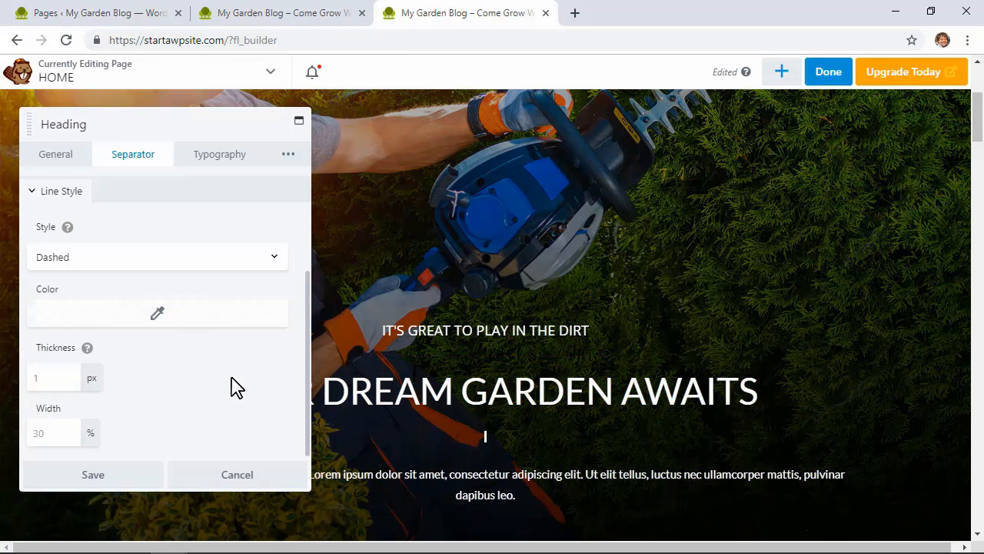
- Set the hero heading's separator style back to None
{"action": "scroll", "coordinate": [212, 361], "scroll_direction": "up", "scroll_amount": 3}
{"action": "left_click", "coordinate": [146, 246]}
{"action": "left_click", "coordinate": [120, 268]}
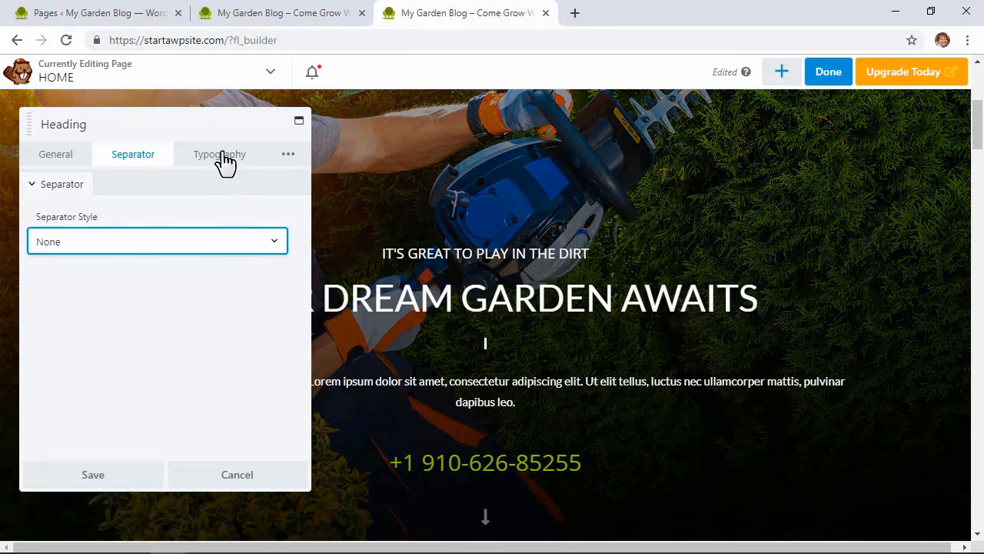
- Try the capitalised, uppercase and lowercase transforms on the hero heading text, and set its transform to Normal
{"action": "left_click", "coordinate": [222, 159]}
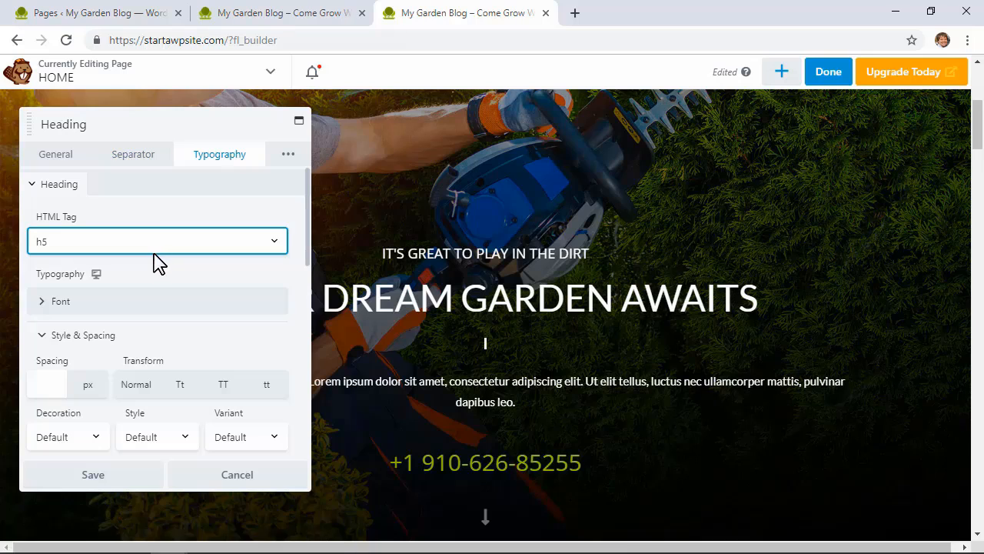
{"action": "left_click", "coordinate": [125, 303]}
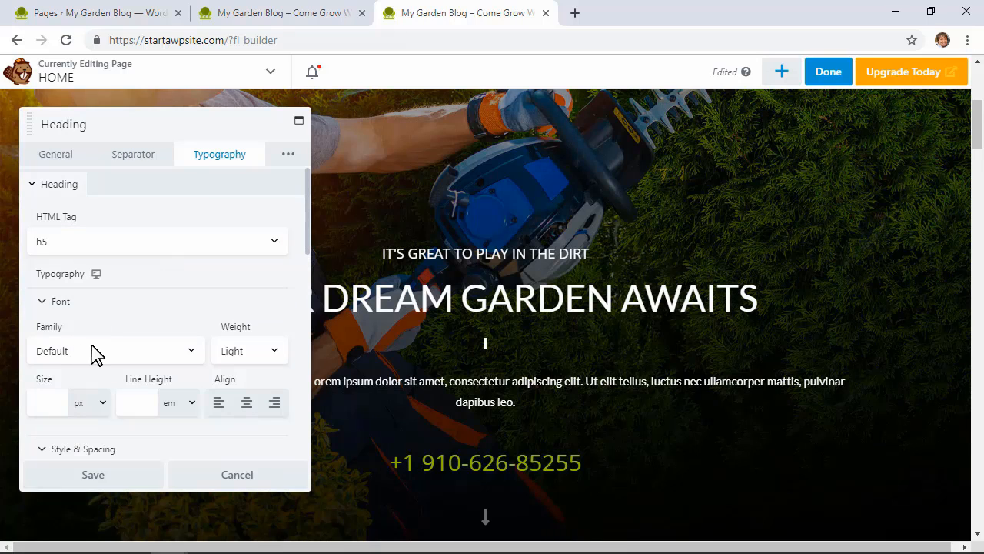
{"action": "scroll", "coordinate": [90, 354], "scroll_direction": "down", "scroll_amount": 1}
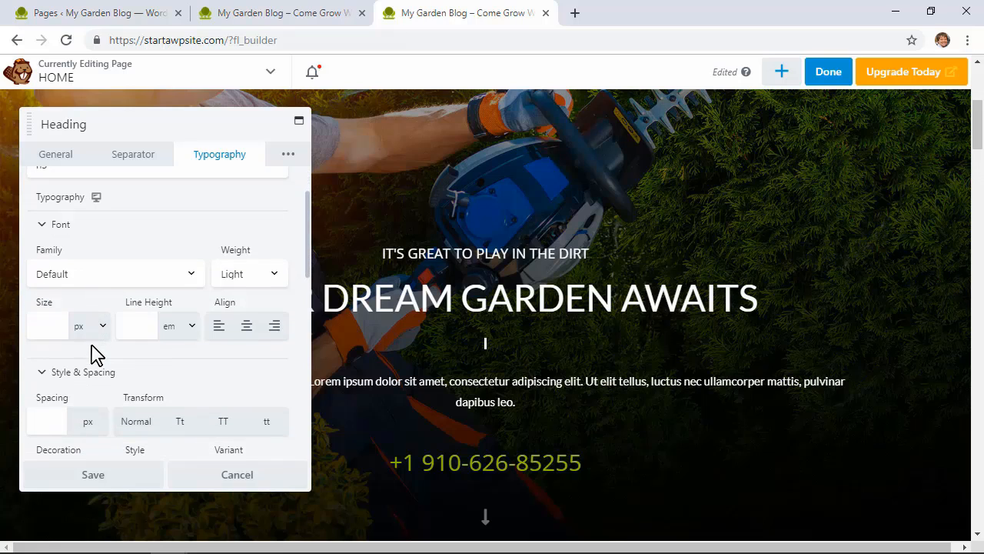
{"action": "scroll", "coordinate": [179, 355], "scroll_direction": "down", "scroll_amount": 1}
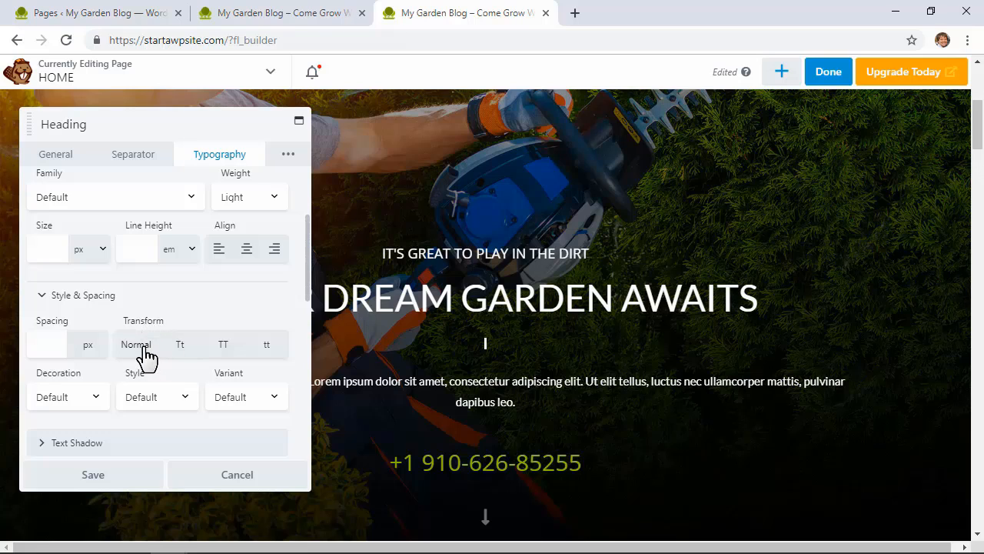
{"action": "left_click", "coordinate": [144, 353]}
{"action": "left_click", "coordinate": [175, 352]}
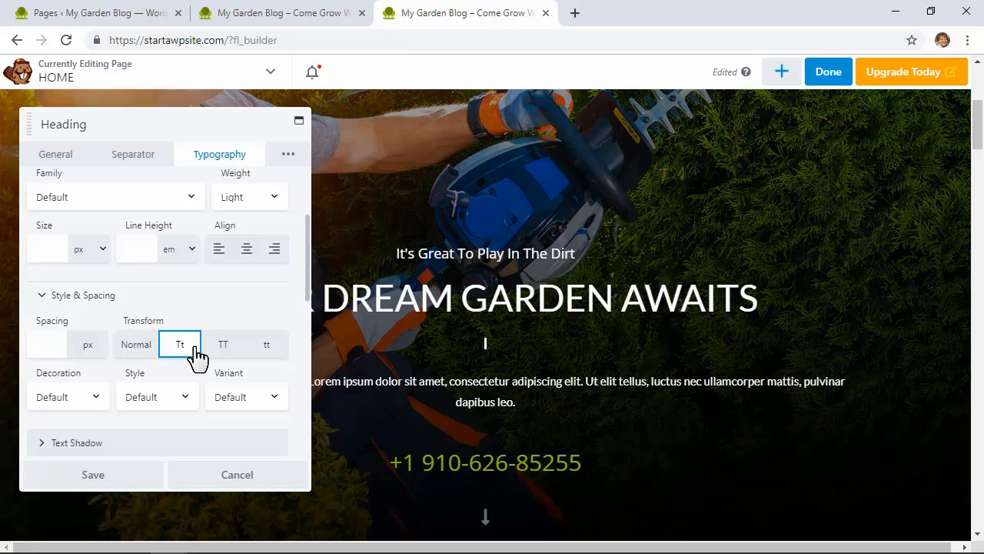
{"action": "left_click", "coordinate": [229, 353]}
{"action": "left_click", "coordinate": [262, 352]}
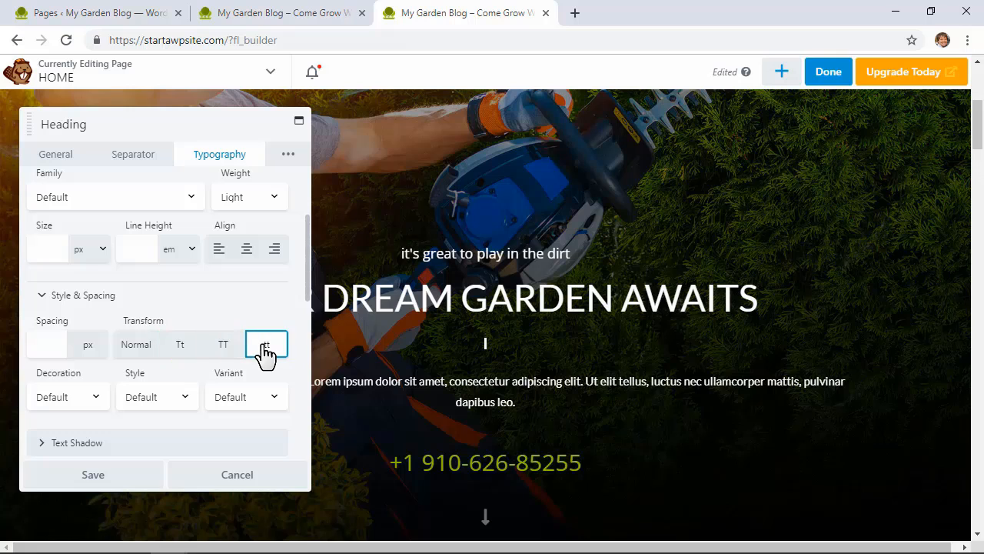
{"action": "left_click", "coordinate": [177, 354]}
{"action": "left_click", "coordinate": [146, 354]}
- Review the hero heading module's advanced visibility and animation options, and close its settings
{"action": "left_click", "coordinate": [292, 227]}
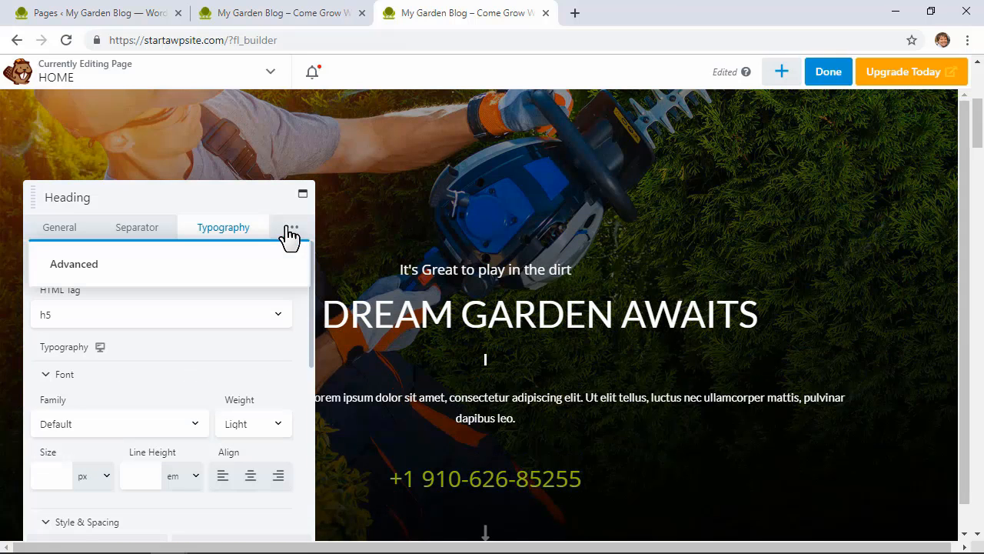
{"action": "left_click", "coordinate": [98, 276]}
{"action": "scroll", "coordinate": [183, 282], "scroll_direction": "down", "scroll_amount": 3}
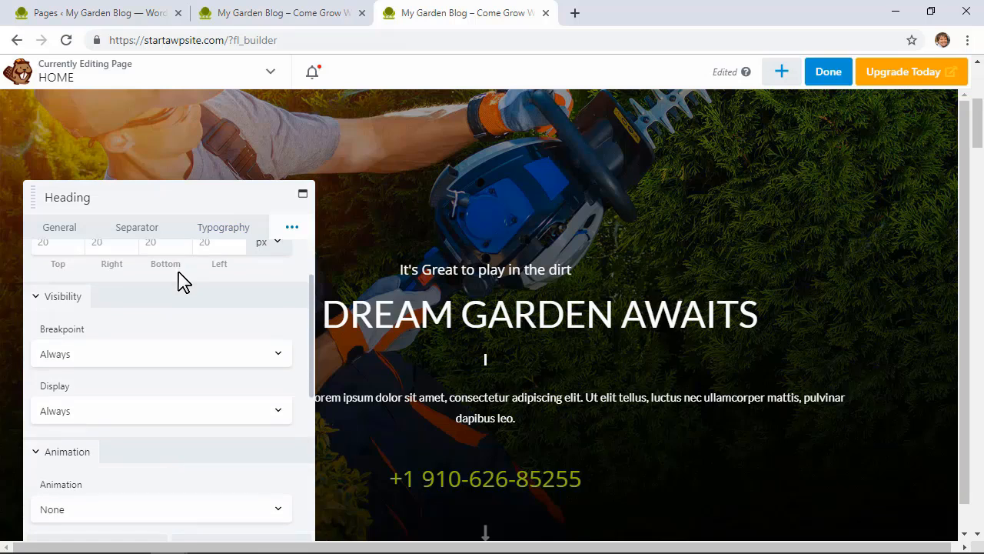
{"action": "left_click", "coordinate": [153, 350]}
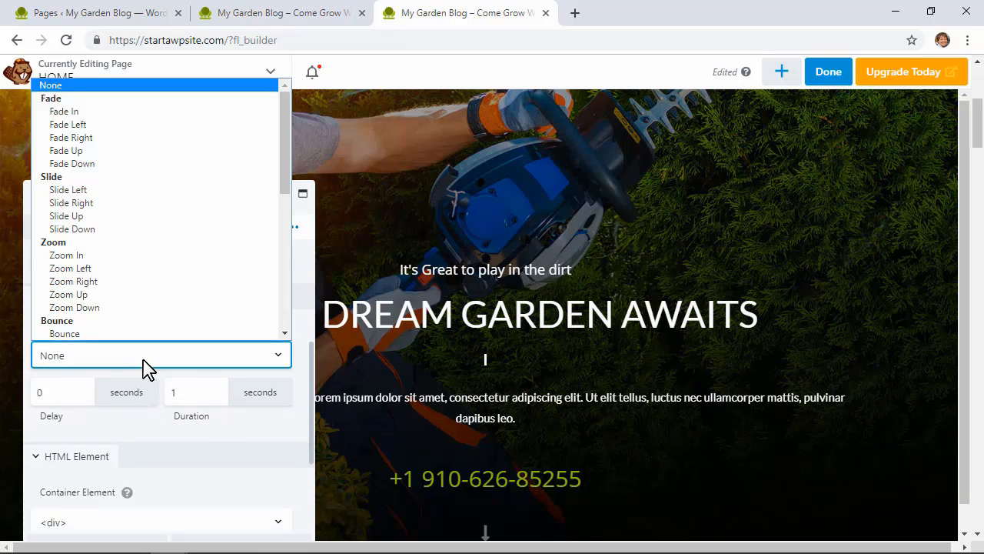
{"action": "scroll", "coordinate": [149, 354], "scroll_direction": "down", "scroll_amount": 1}
{"action": "left_click", "coordinate": [187, 161]}
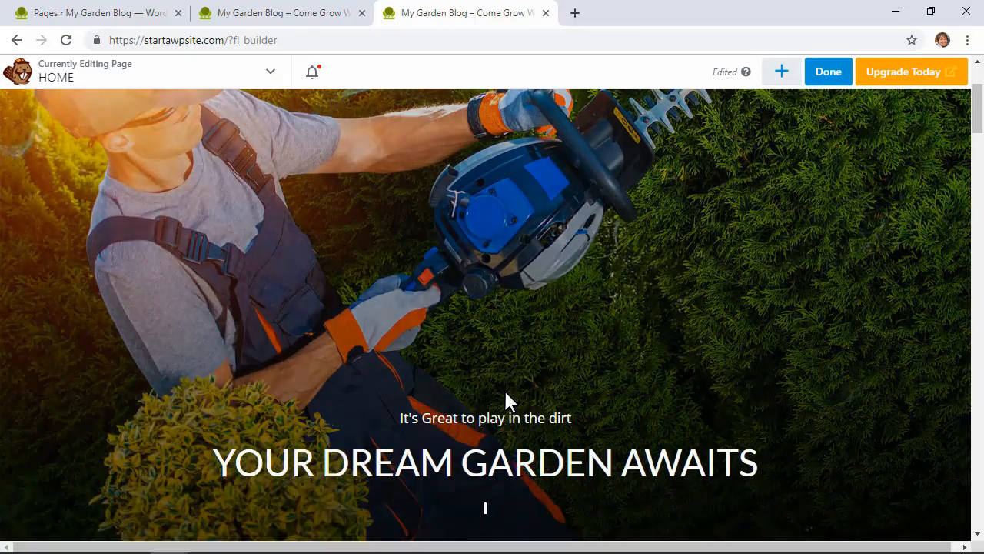
- Delete the phone number module below the hero text
{"action": "scroll", "coordinate": [505, 391], "scroll_direction": "down", "scroll_amount": 4}
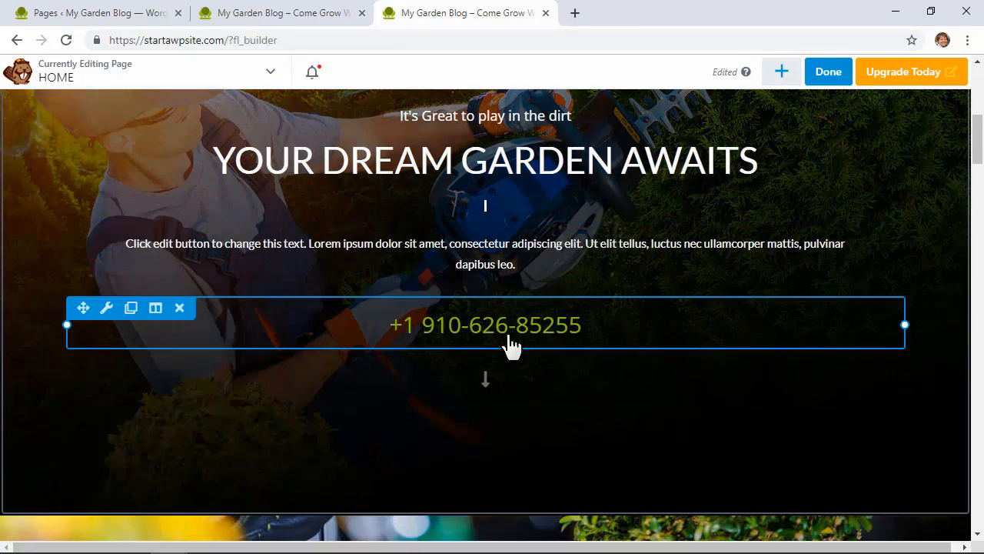
{"action": "left_click", "coordinate": [179, 308]}
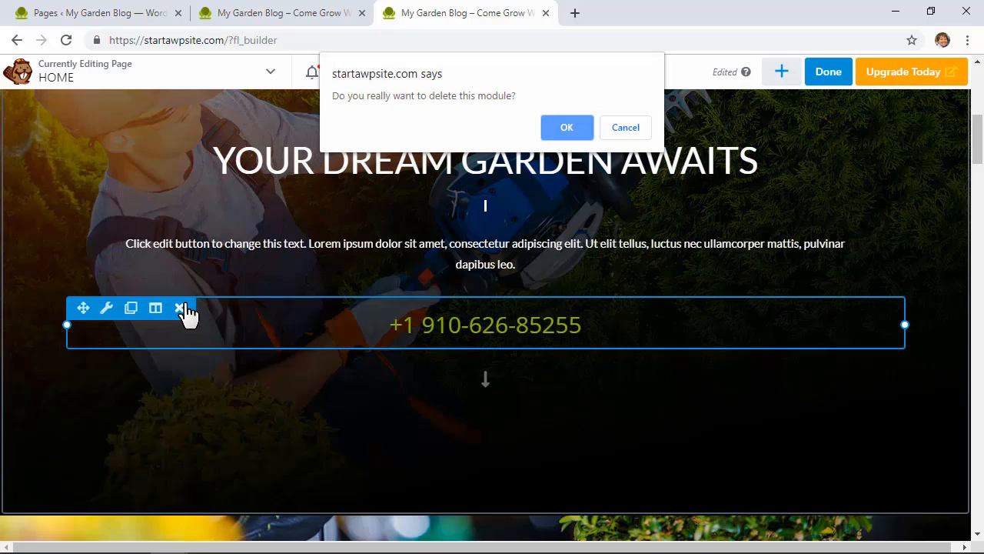
{"action": "left_click", "coordinate": [564, 129]}
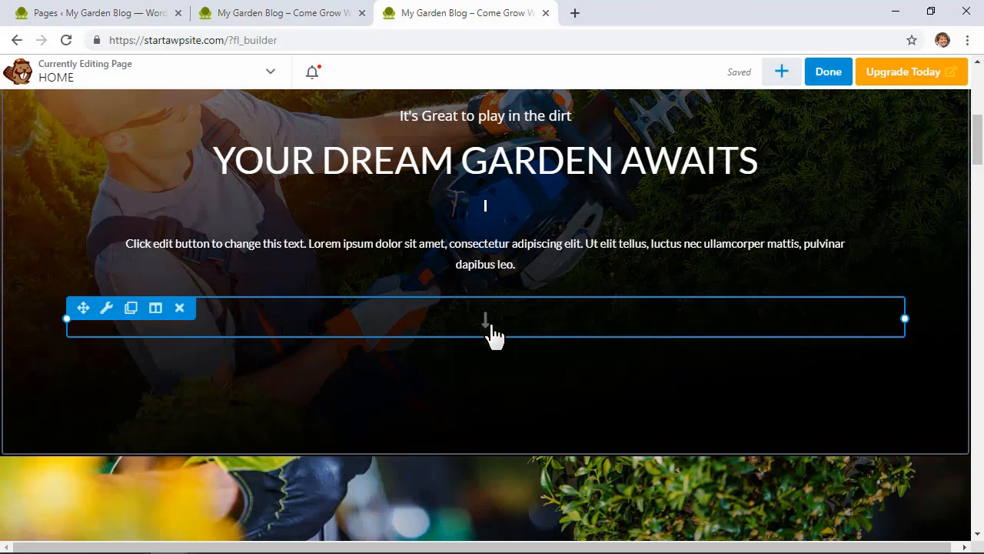
- Replace the hero row's background photo with bg-img-04-free-img-1.jpg from the media library
{"action": "scroll", "coordinate": [492, 334], "scroll_direction": "up", "scroll_amount": 2}
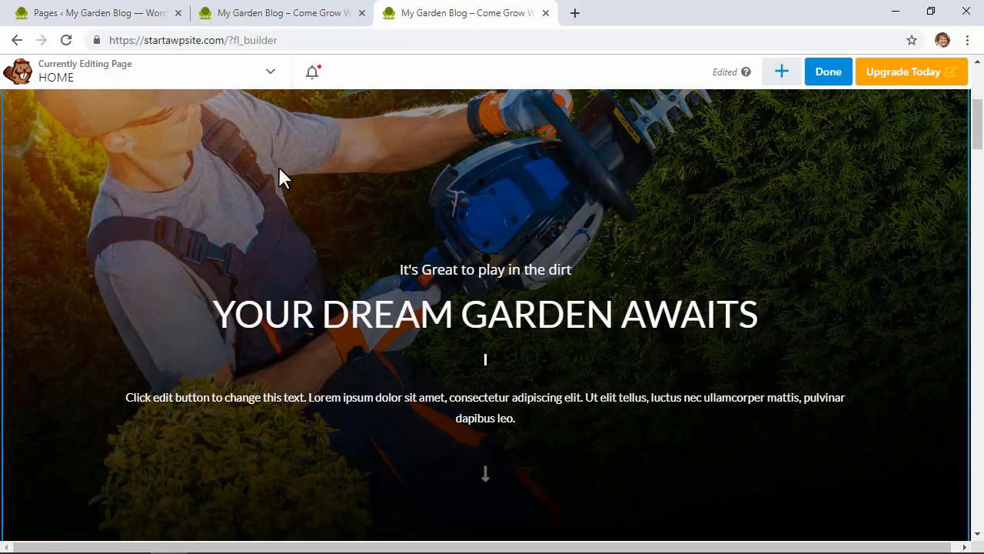
{"action": "scroll", "coordinate": [278, 164], "scroll_direction": "up", "scroll_amount": 3}
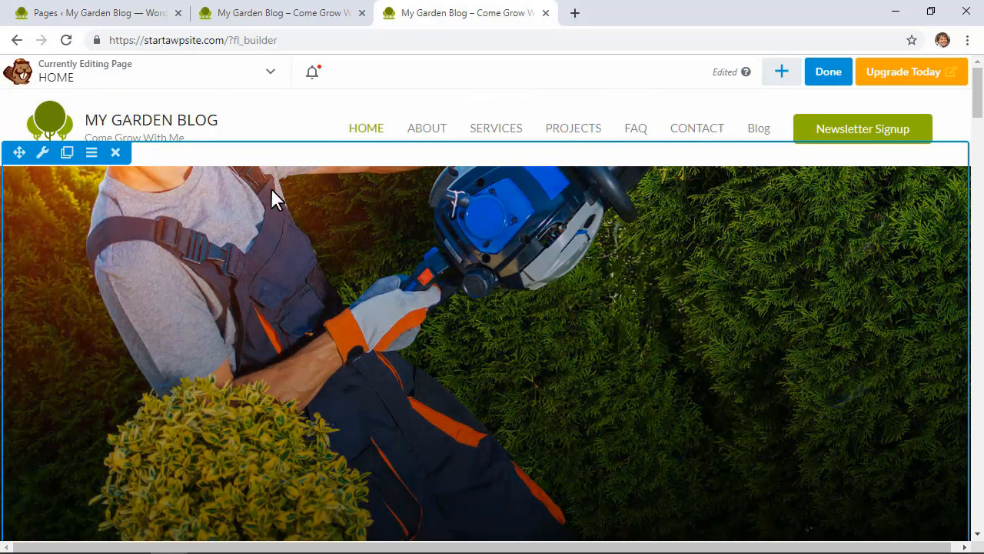
{"action": "left_click", "coordinate": [44, 153]}
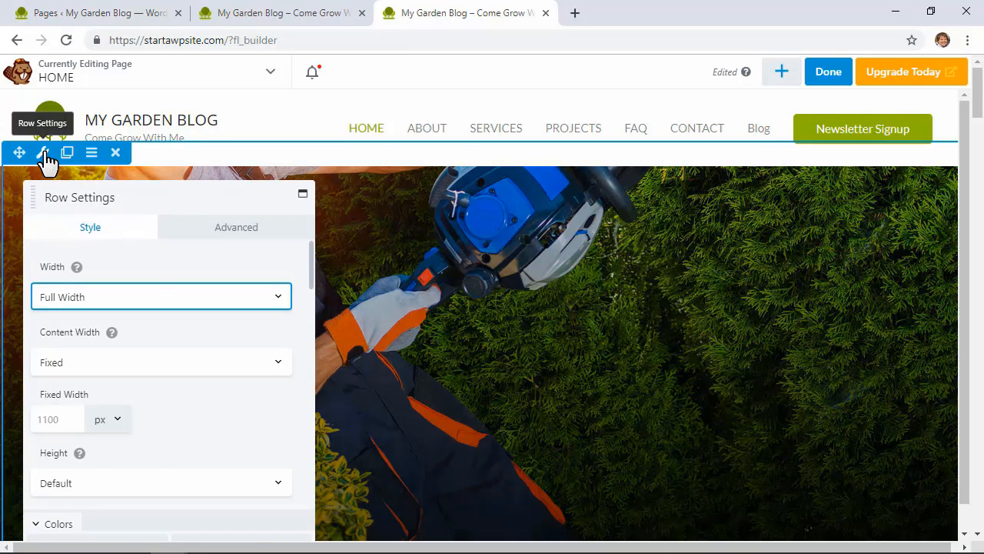
{"action": "scroll", "coordinate": [214, 377], "scroll_direction": "down", "scroll_amount": 7}
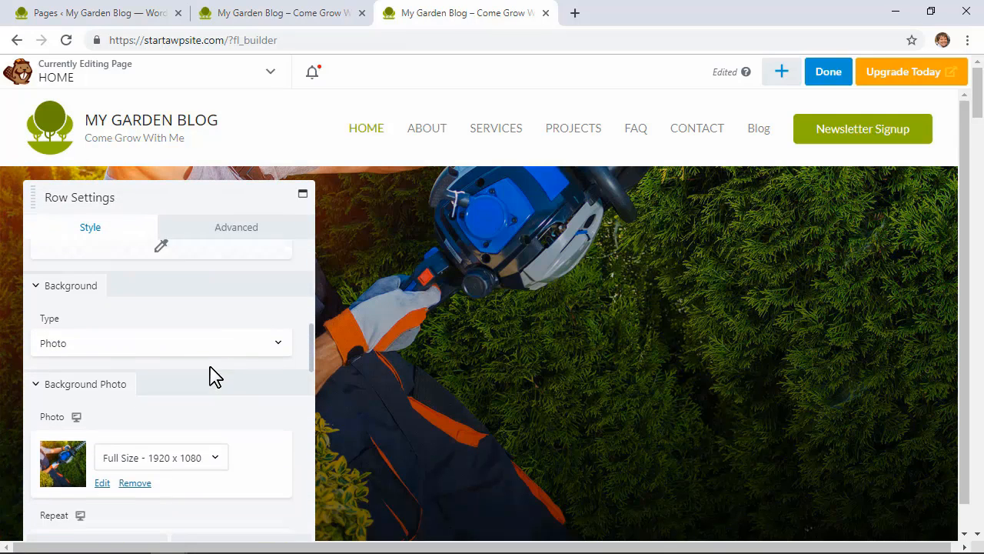
{"action": "scroll", "coordinate": [214, 377], "scroll_direction": "down", "scroll_amount": 3}
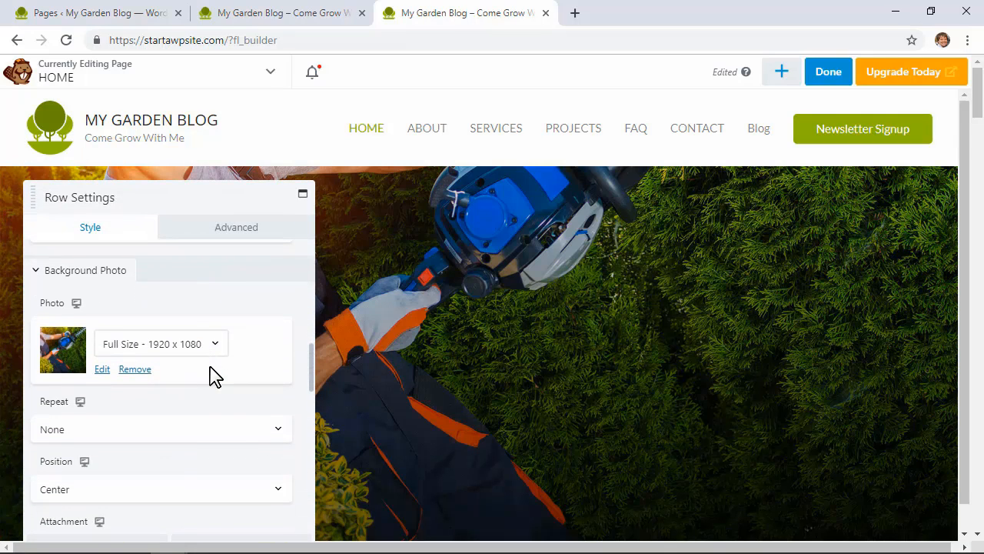
{"action": "left_click", "coordinate": [103, 370]}
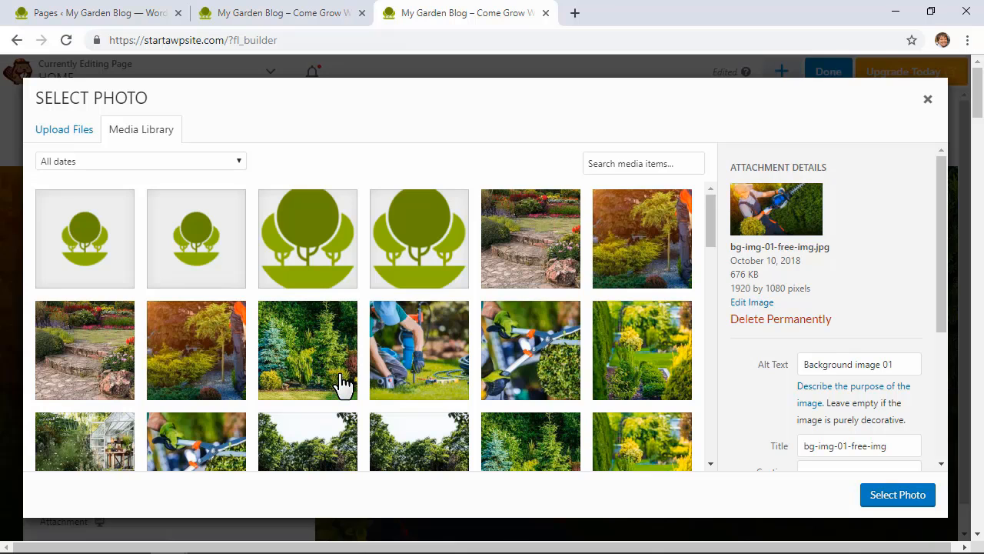
{"action": "scroll", "coordinate": [340, 389], "scroll_direction": "down", "scroll_amount": 1}
{"action": "left_click", "coordinate": [447, 284]}
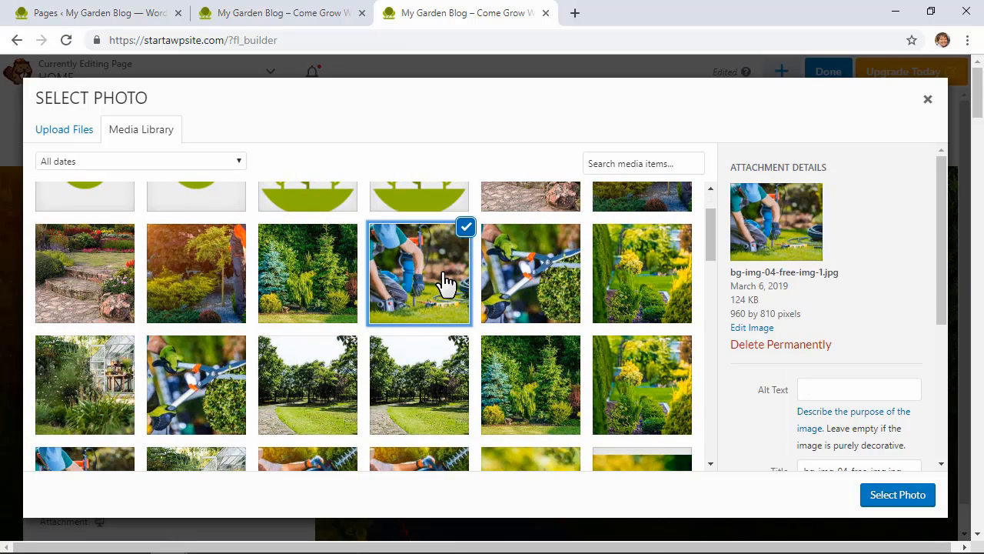
{"action": "left_click", "coordinate": [907, 496]}
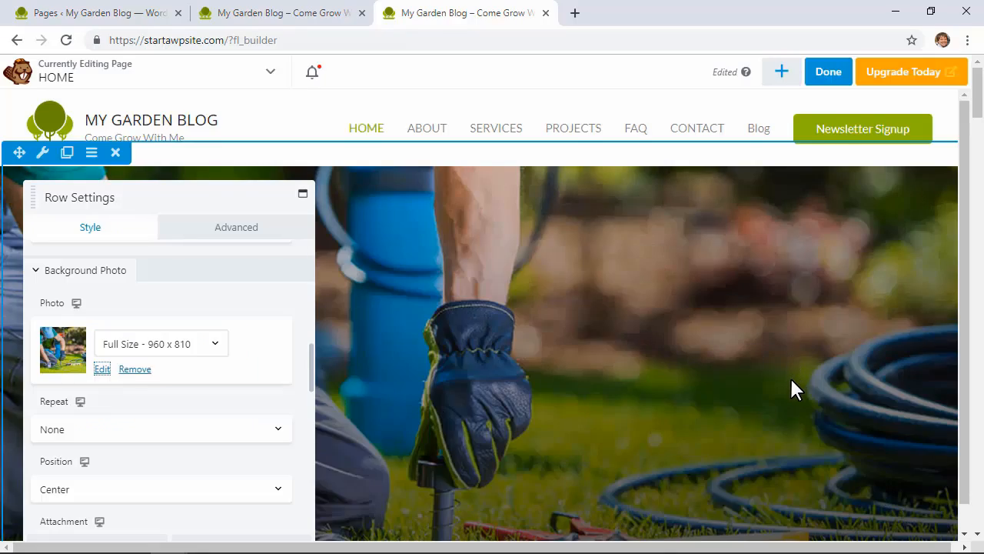
- Examine how the hero row's new fixed background photo behaves behind the text, and review its repeat, position, attachment and scale settings
{"action": "scroll", "coordinate": [791, 380], "scroll_direction": "down", "scroll_amount": 4}
{"action": "scroll", "coordinate": [791, 381], "scroll_direction": "up", "scroll_amount": 3}
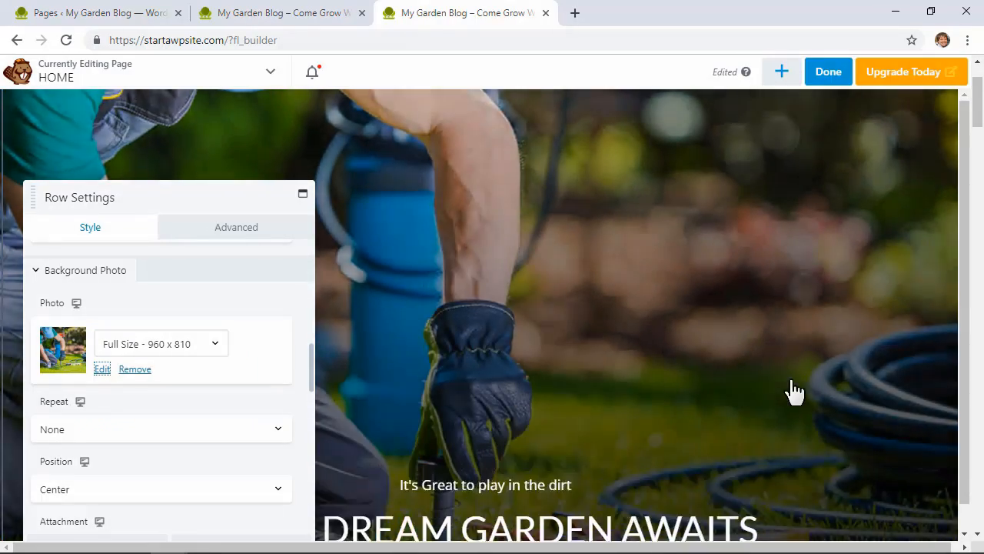
{"action": "scroll", "coordinate": [794, 391], "scroll_direction": "up", "scroll_amount": 1}
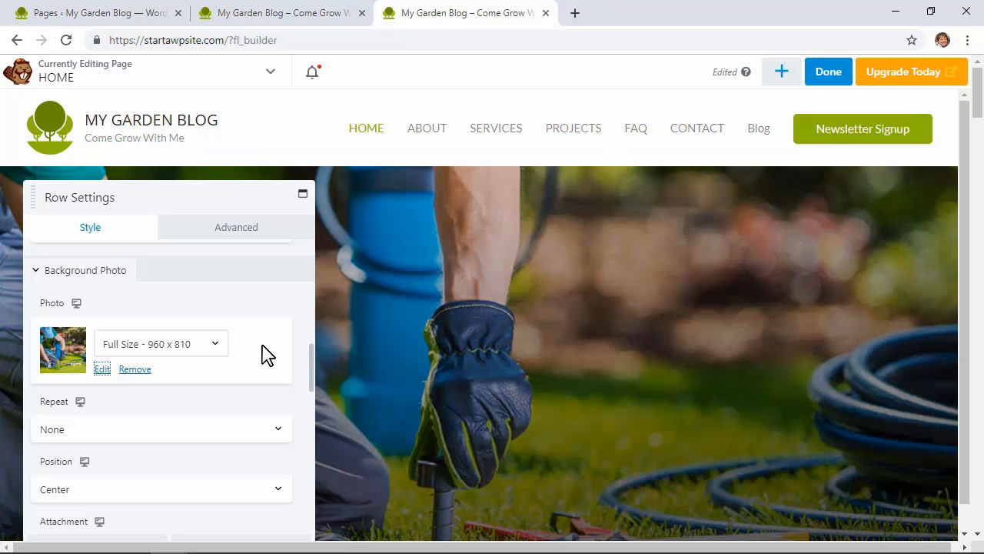
{"action": "scroll", "coordinate": [266, 354], "scroll_direction": "down", "scroll_amount": 2}
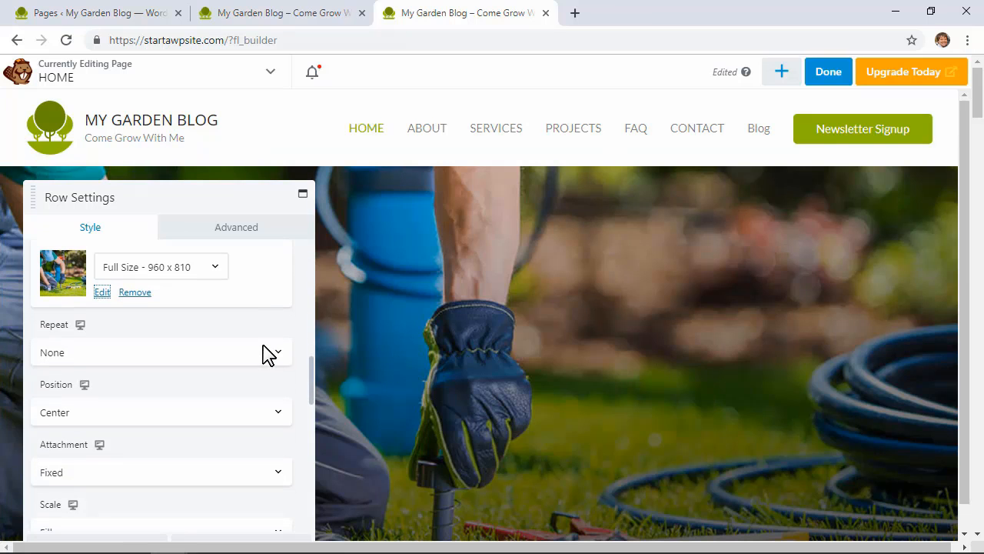
{"action": "scroll", "coordinate": [352, 347], "scroll_direction": "down", "scroll_amount": 1}
{"action": "scroll", "coordinate": [353, 352], "scroll_direction": "down", "scroll_amount": 1}
{"action": "scroll", "coordinate": [353, 352], "scroll_direction": "up", "scroll_amount": 3}
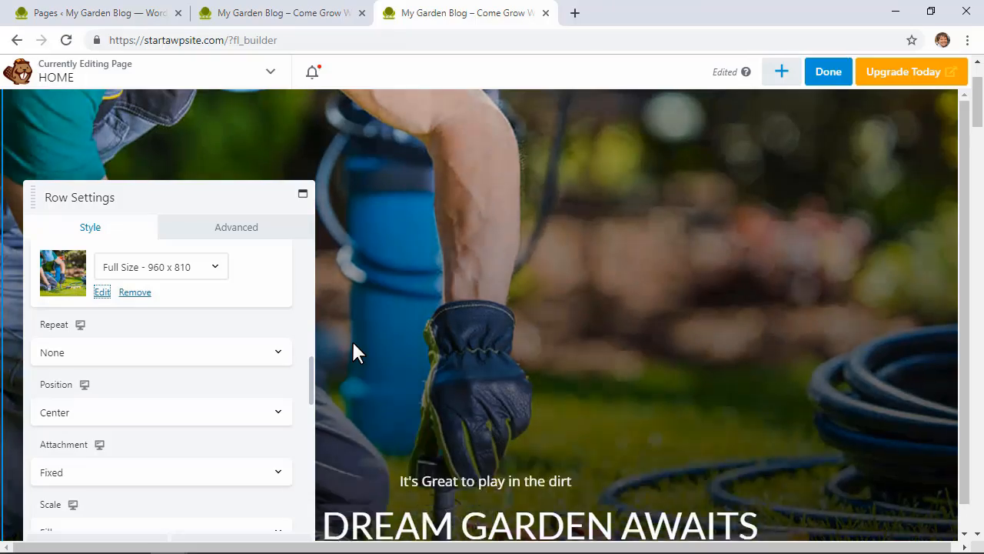
{"action": "scroll", "coordinate": [353, 351], "scroll_direction": "down", "scroll_amount": 3}
{"action": "scroll", "coordinate": [354, 346], "scroll_direction": "down", "scroll_amount": 1}
{"action": "scroll", "coordinate": [354, 346], "scroll_direction": "up", "scroll_amount": 3}
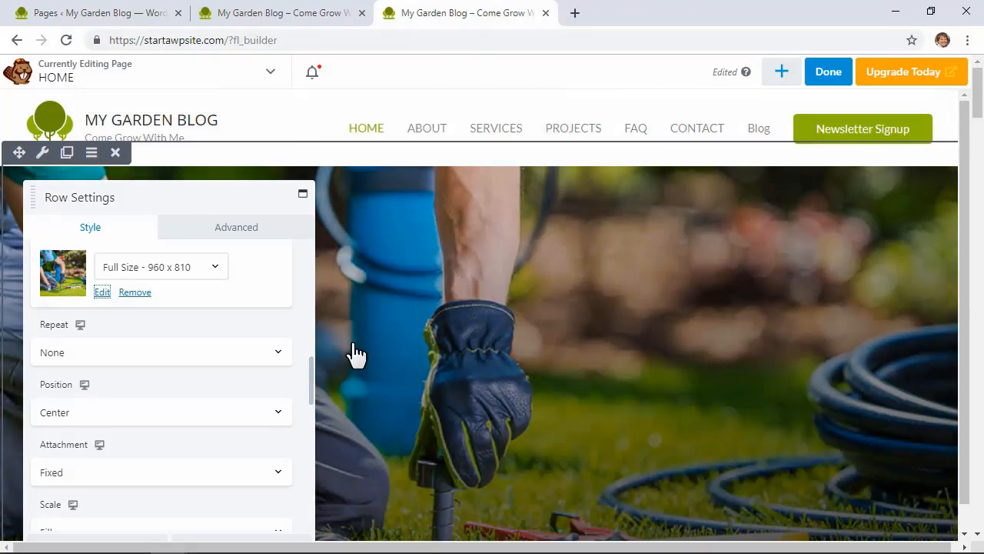
{"action": "scroll", "coordinate": [354, 346], "scroll_direction": "down", "scroll_amount": 3}
{"action": "scroll", "coordinate": [354, 347], "scroll_direction": "down", "scroll_amount": 2}
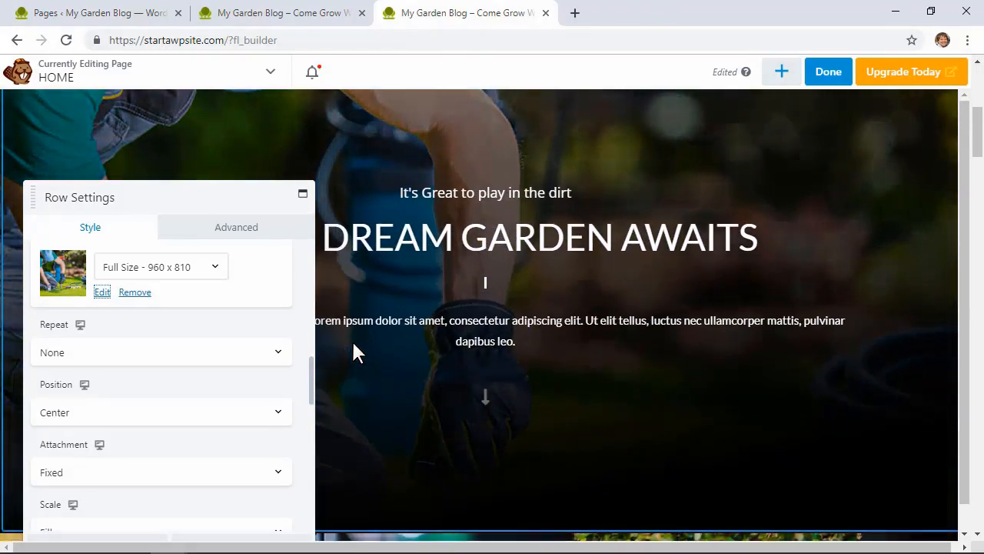
- Try the Scroll attachment on the hero row's background photo while viewing the page, and return the attachment to Fixed
{"action": "scroll", "coordinate": [353, 347], "scroll_direction": "up", "scroll_amount": 3}
{"action": "scroll", "coordinate": [182, 400], "scroll_direction": "down", "scroll_amount": 2}
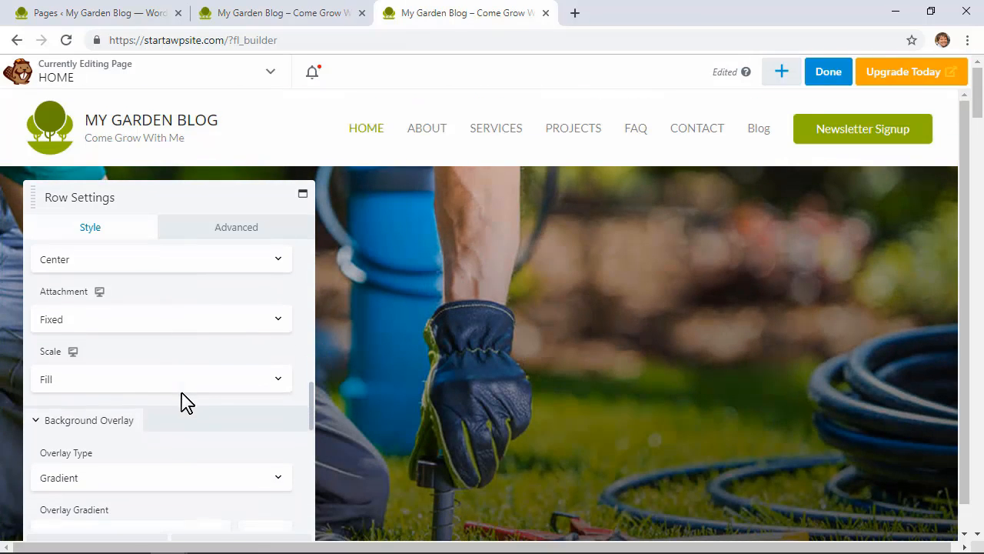
{"action": "left_click", "coordinate": [183, 321]}
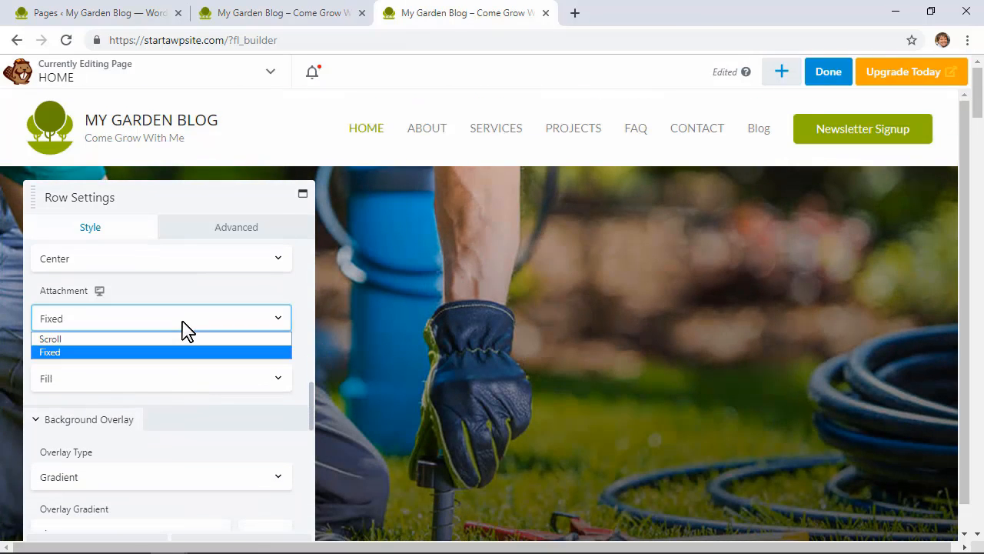
{"action": "left_click", "coordinate": [51, 339]}
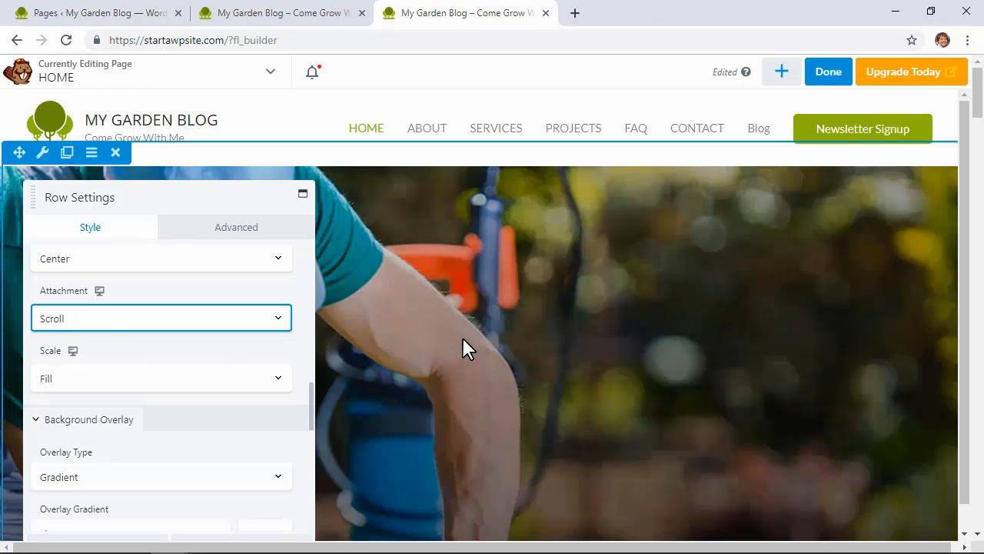
{"action": "scroll", "coordinate": [463, 336], "scroll_direction": "down", "scroll_amount": 3}
{"action": "scroll", "coordinate": [465, 342], "scroll_direction": "down", "scroll_amount": 4}
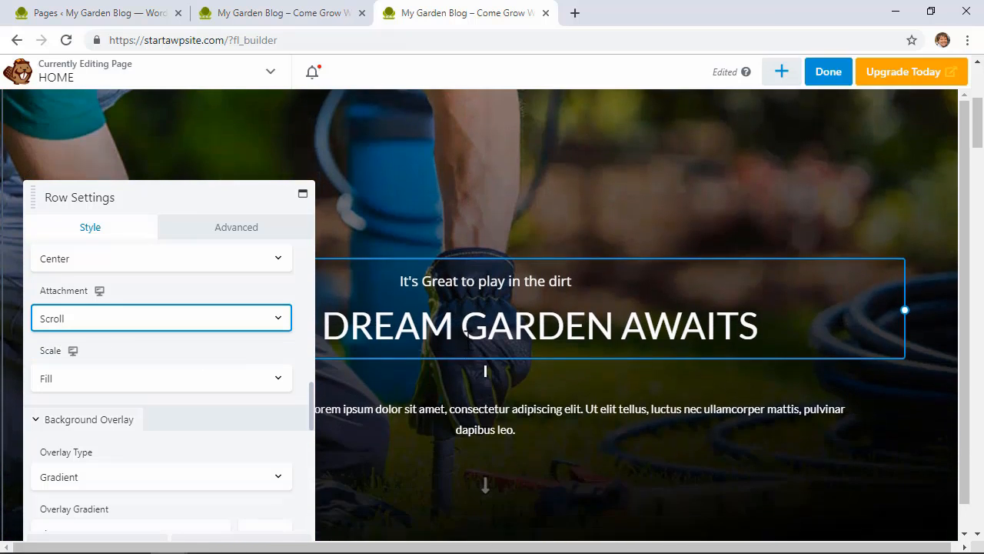
{"action": "scroll", "coordinate": [466, 345], "scroll_direction": "down", "scroll_amount": 5}
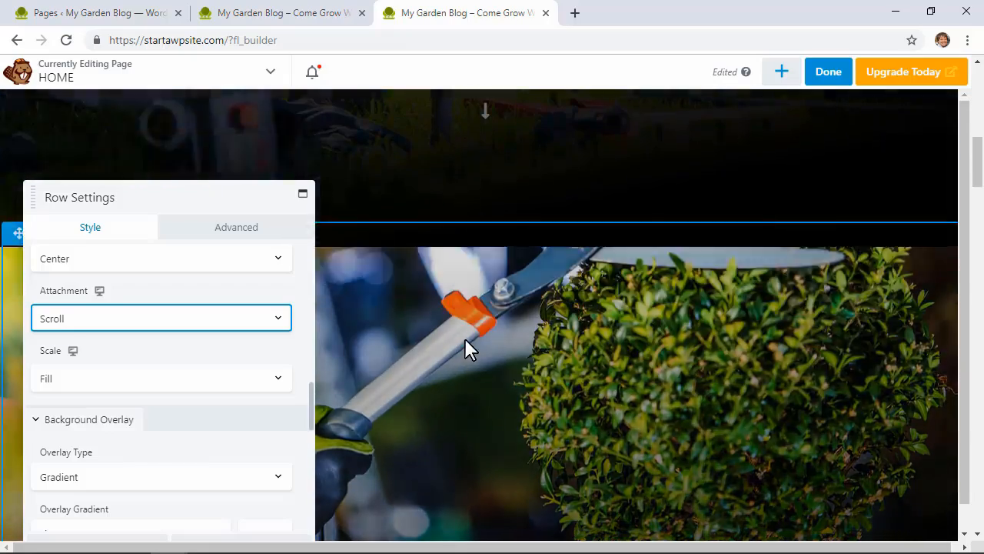
{"action": "scroll", "coordinate": [466, 346], "scroll_direction": "up", "scroll_amount": 8}
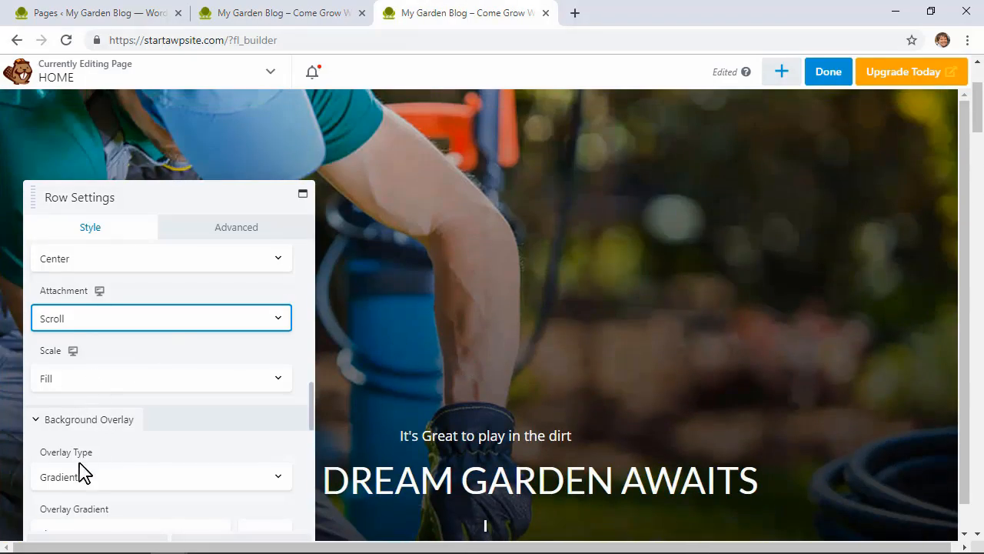
{"action": "left_click", "coordinate": [176, 318]}
{"action": "left_click", "coordinate": [163, 346]}
- Keep the hero row's overlay type as Gradient and change its second gradient color to blue #323ead
{"action": "scroll", "coordinate": [245, 441], "scroll_direction": "down", "scroll_amount": 1}
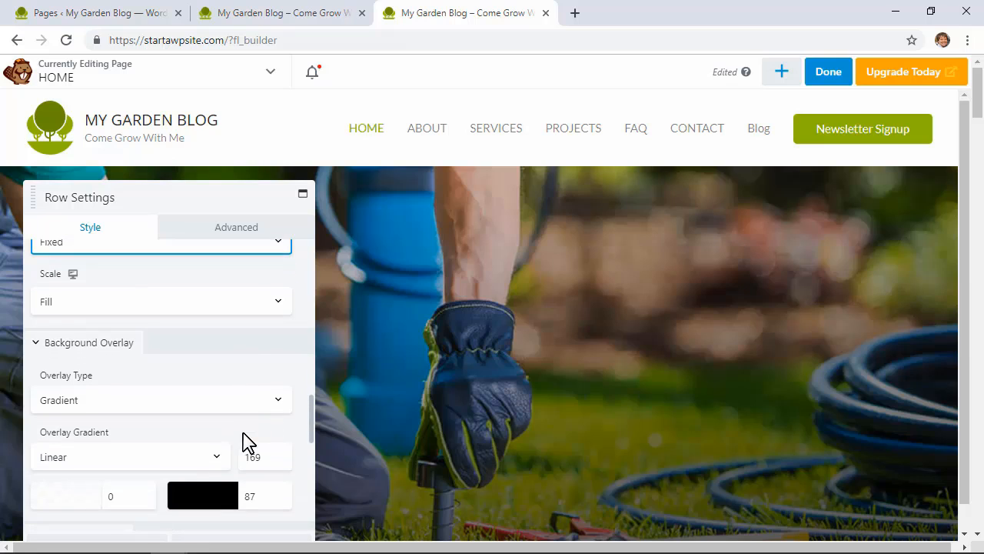
{"action": "left_click", "coordinate": [199, 401]}
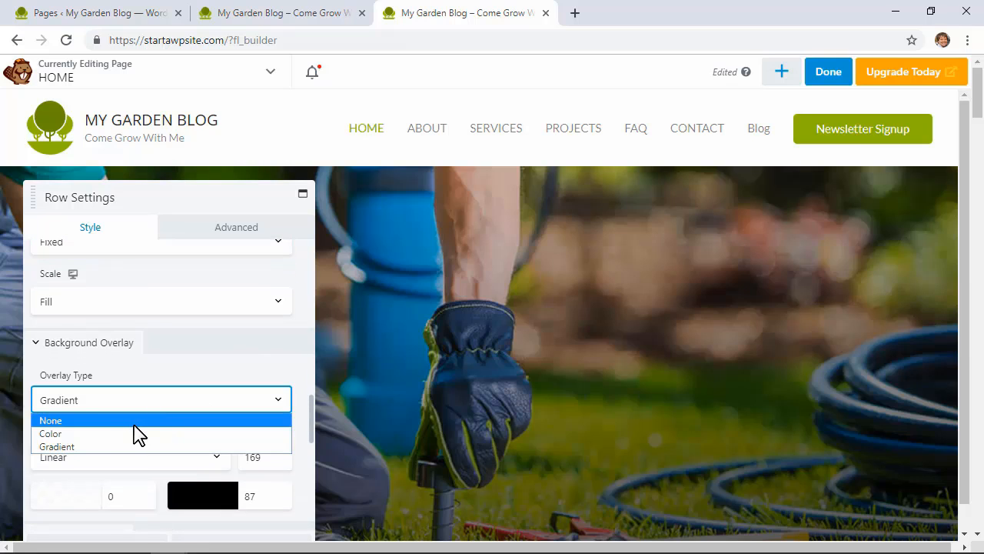
{"action": "left_click", "coordinate": [113, 447]}
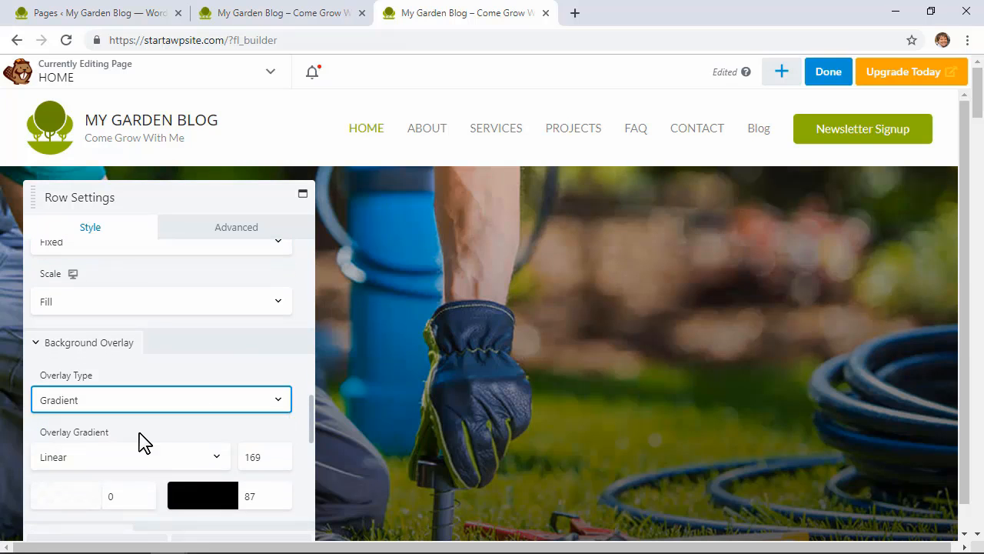
{"action": "left_click", "coordinate": [143, 432]}
{"action": "scroll", "coordinate": [143, 439], "scroll_direction": "down", "scroll_amount": 2}
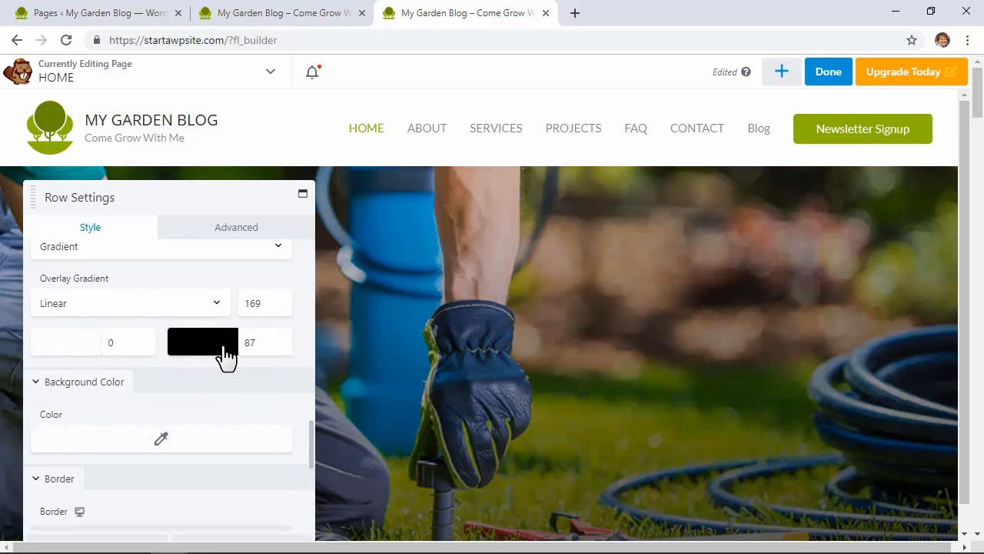
{"action": "left_click", "coordinate": [225, 355]}
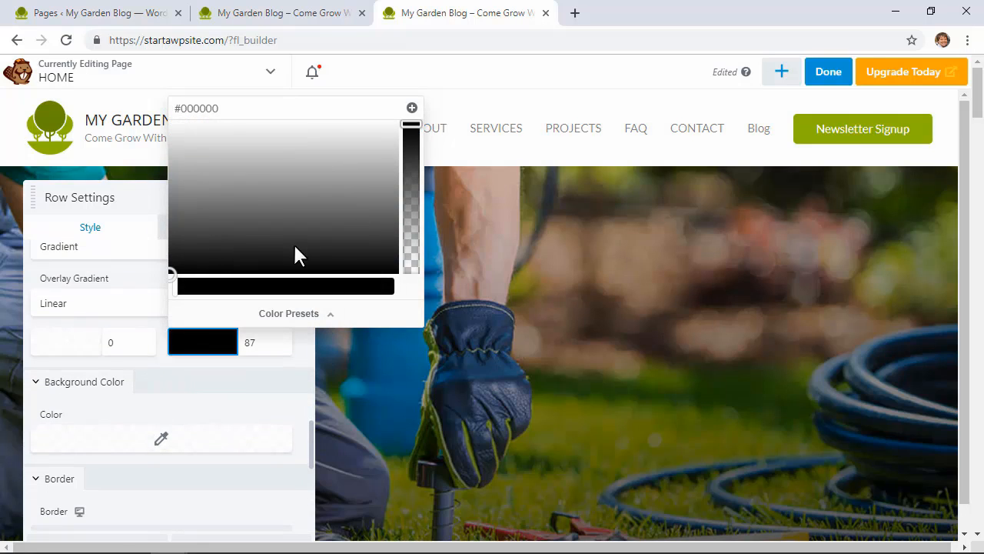
{"action": "left_click", "coordinate": [327, 287]}
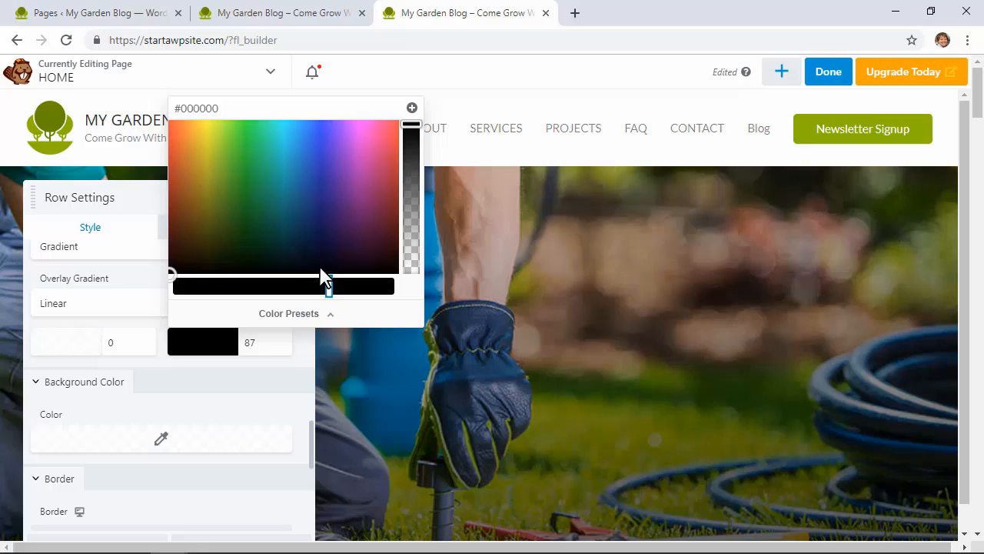
{"action": "left_click", "coordinate": [320, 170]}
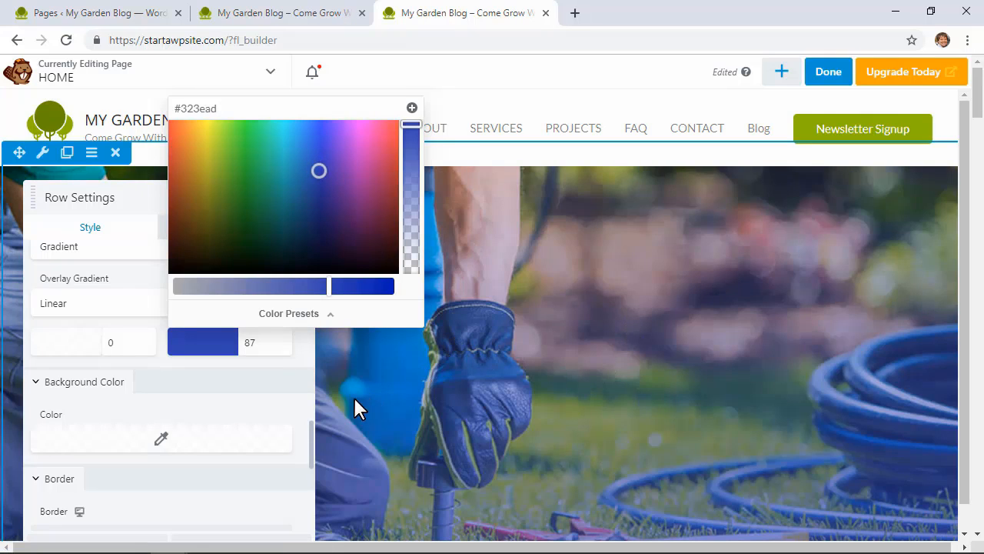
- Switch the hero row's background overlay type to Color and save the row settings
{"action": "scroll", "coordinate": [100, 336], "scroll_direction": "up", "scroll_amount": 1}
{"action": "left_click", "coordinate": [99, 323]}
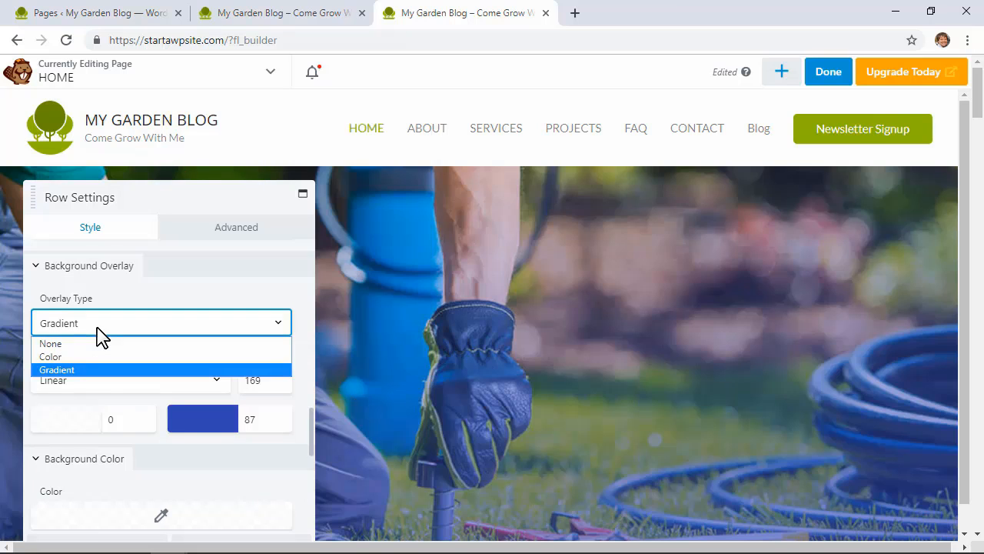
{"action": "left_click", "coordinate": [89, 356]}
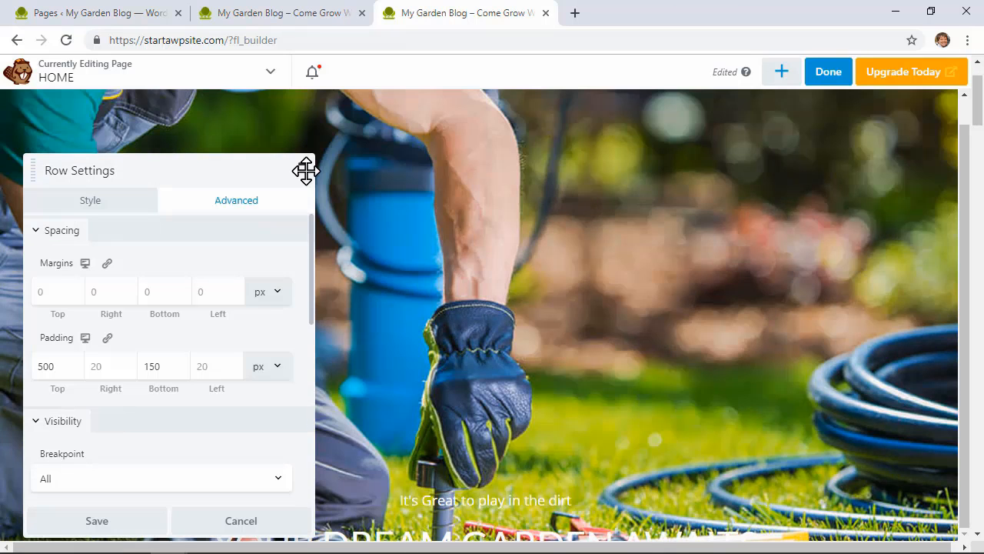
{"action": "left_click", "coordinate": [92, 522]}
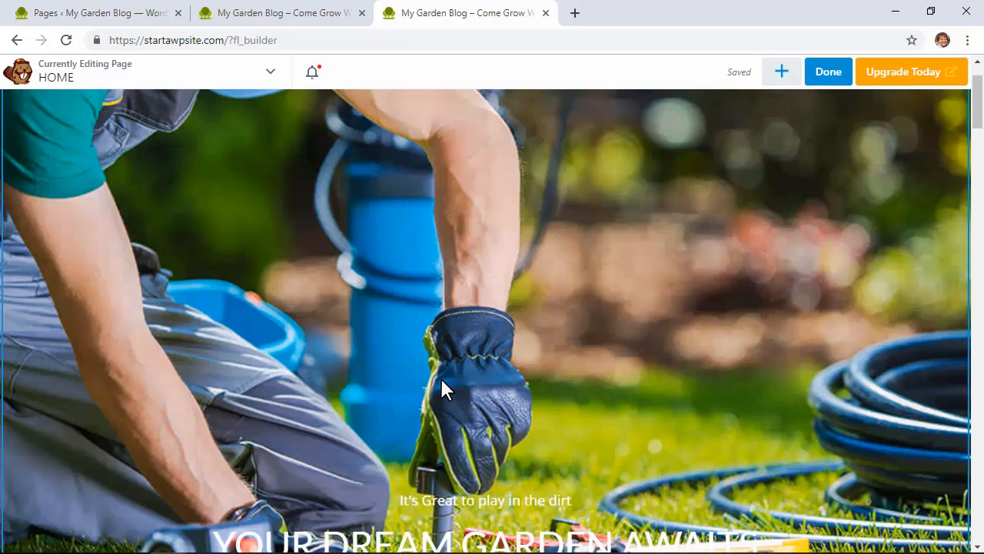
- Try blue #004fbf as the background color of the View All Projects button, and settle on dark green
{"action": "scroll", "coordinate": [607, 228], "scroll_direction": "down", "scroll_amount": 6}
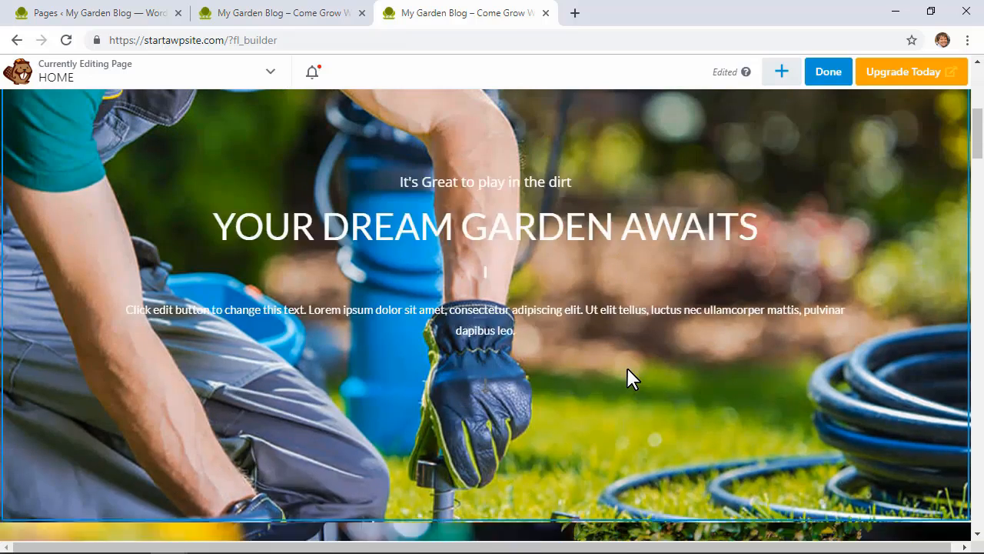
{"action": "scroll", "coordinate": [627, 368], "scroll_direction": "down", "scroll_amount": 15}
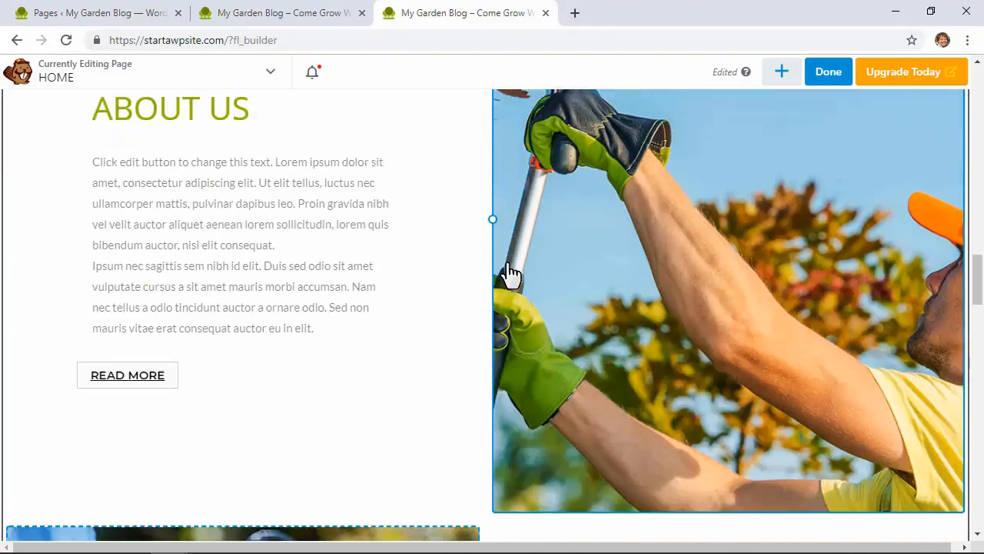
{"action": "scroll", "coordinate": [504, 280], "scroll_direction": "down", "scroll_amount": 12}
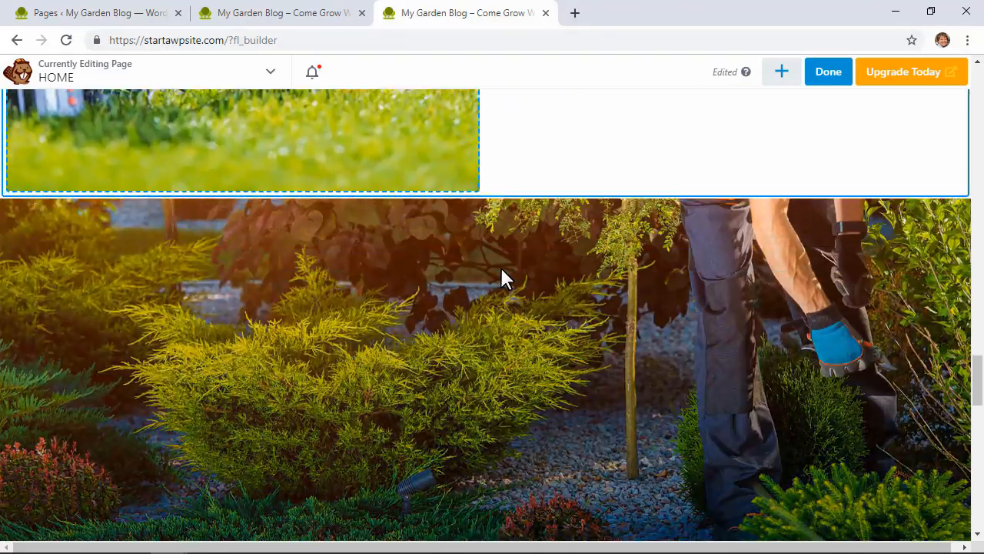
{"action": "scroll", "coordinate": [500, 266], "scroll_direction": "down", "scroll_amount": 4}
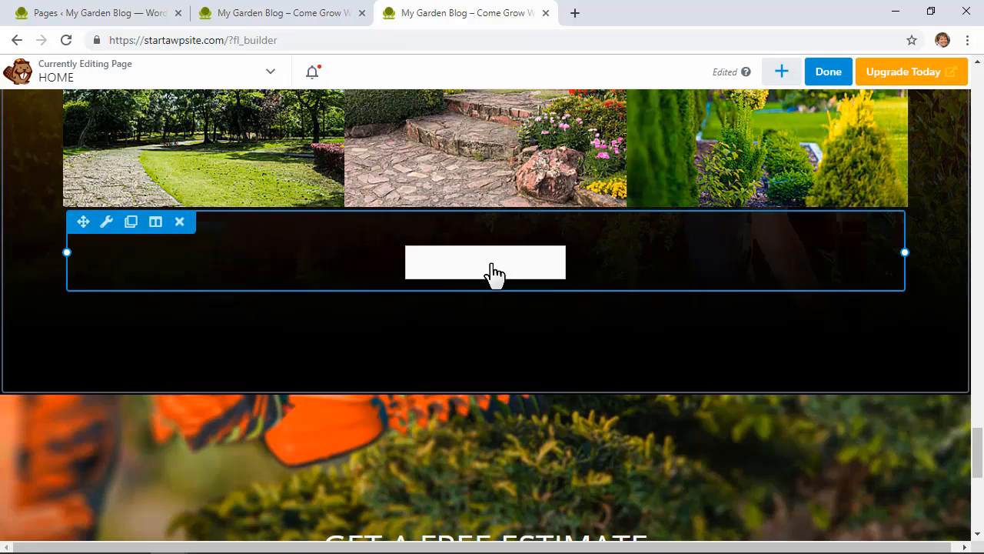
{"action": "left_click", "coordinate": [523, 262]}
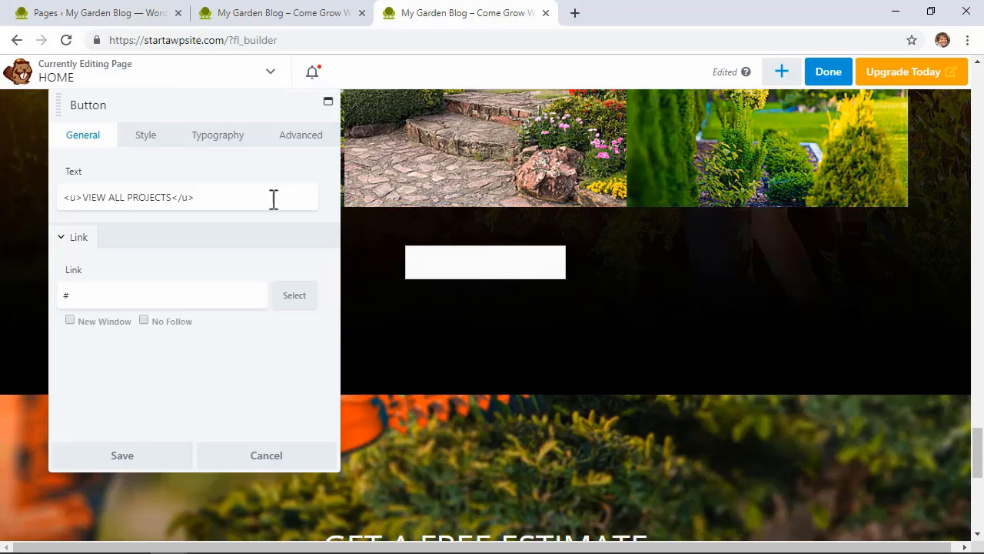
{"action": "left_click", "coordinate": [146, 135]}
{"action": "scroll", "coordinate": [207, 258], "scroll_direction": "down", "scroll_amount": 3}
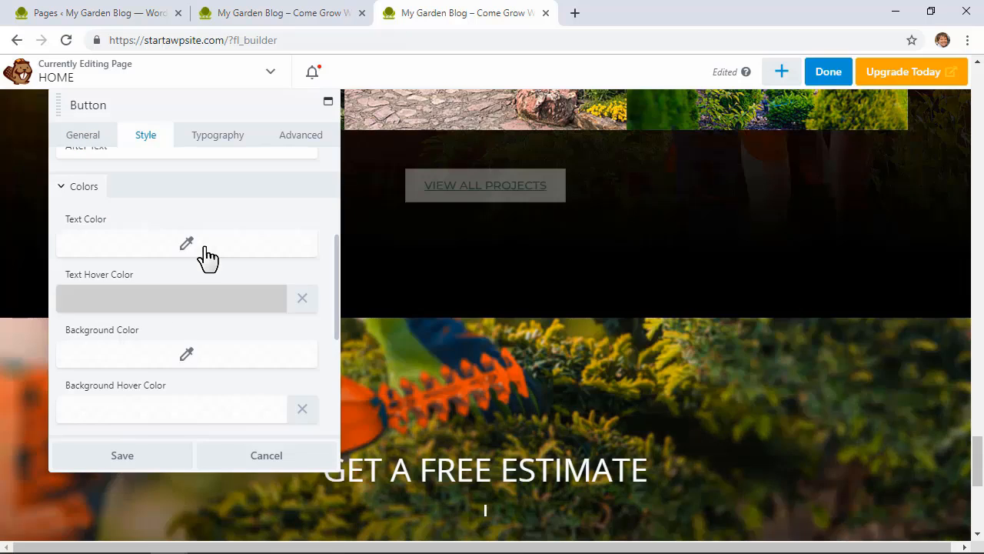
{"action": "scroll", "coordinate": [208, 258], "scroll_direction": "down", "scroll_amount": 1}
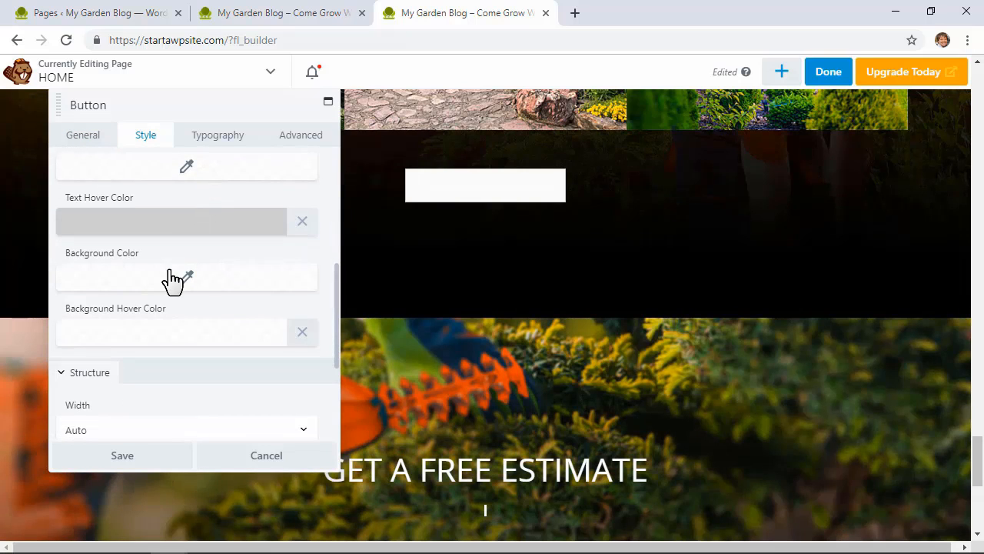
{"action": "left_click", "coordinate": [179, 281]}
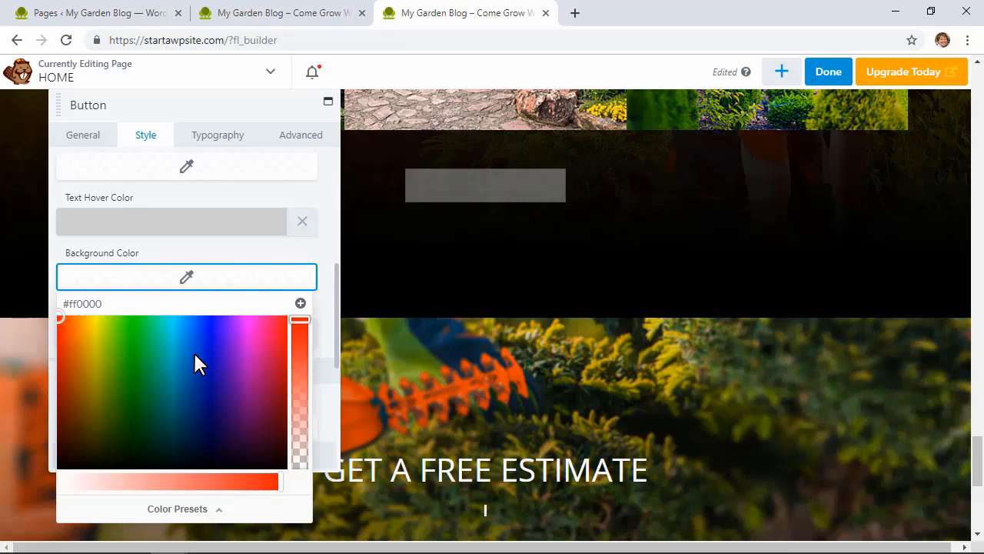
{"action": "left_click", "coordinate": [195, 355]}
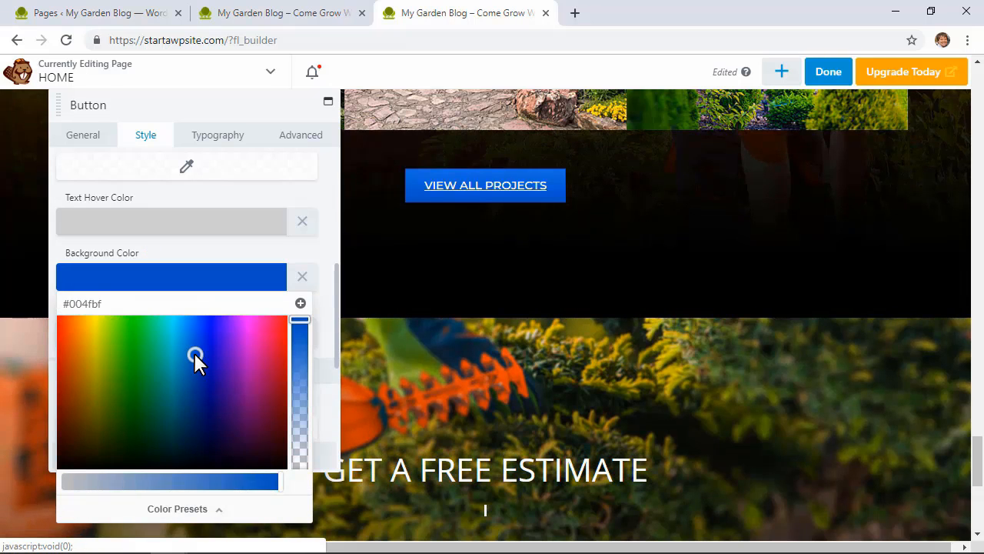
{"action": "left_click", "coordinate": [126, 380]}
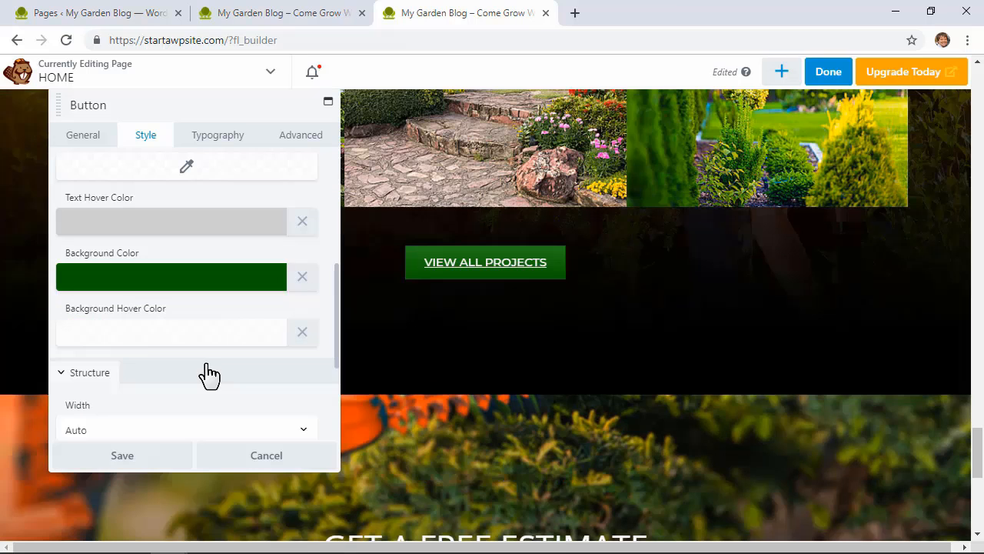
- Try the Full Width and Custom width options on the View All Projects button, and return its width to Auto
{"action": "scroll", "coordinate": [207, 366], "scroll_direction": "down", "scroll_amount": 1}
{"action": "left_click", "coordinate": [110, 355]}
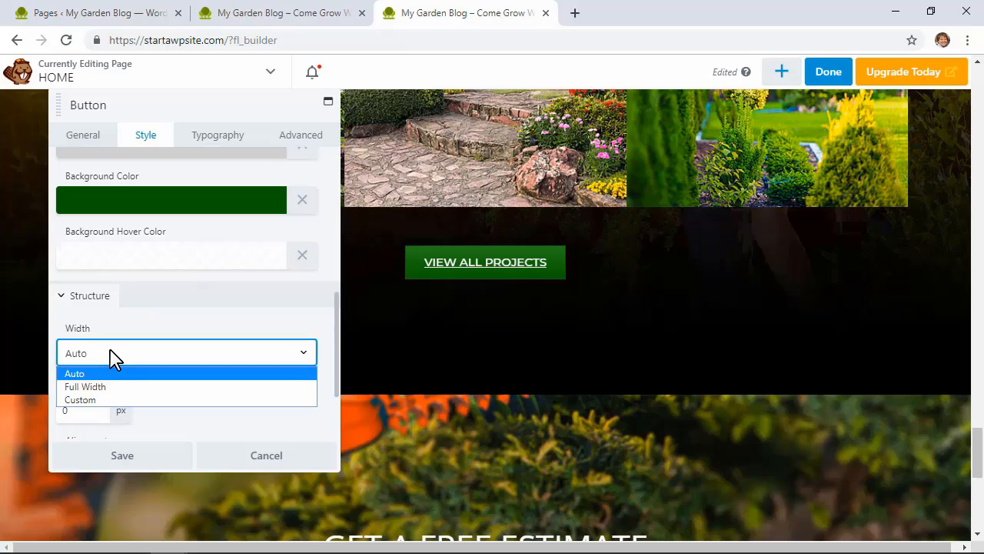
{"action": "left_click", "coordinate": [100, 387]}
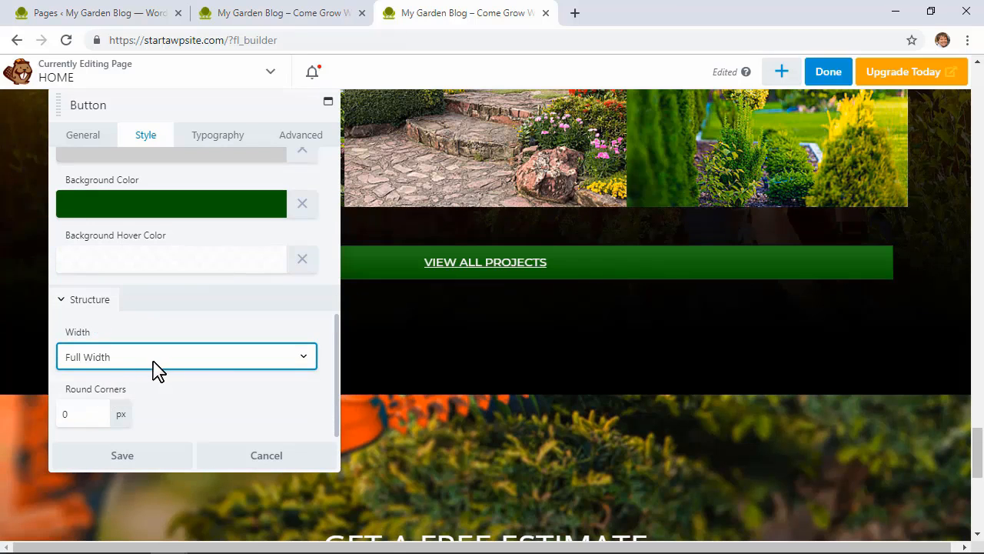
{"action": "left_click", "coordinate": [154, 361]}
{"action": "left_click", "coordinate": [101, 405]}
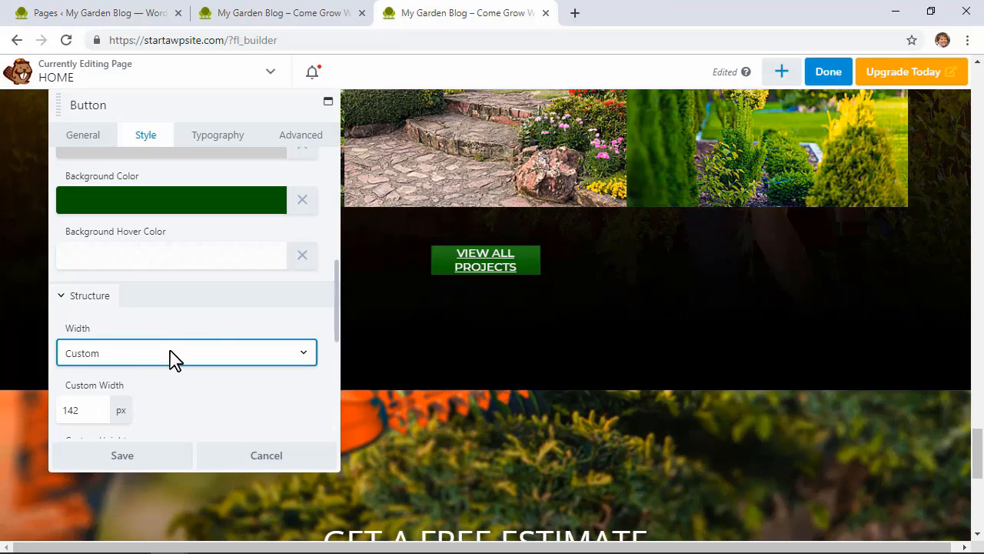
{"action": "left_click", "coordinate": [175, 360]}
{"action": "left_click", "coordinate": [129, 374]}
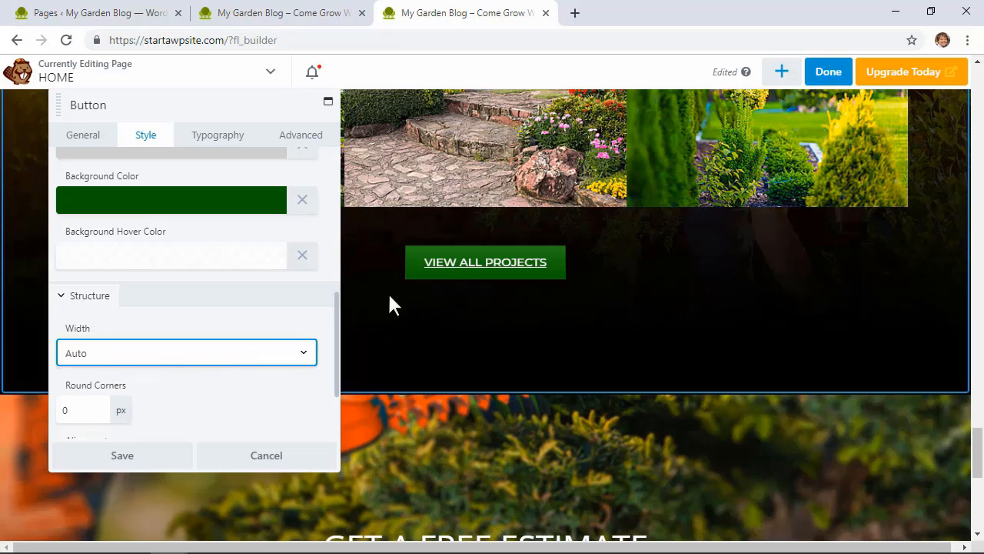
- Round the corners of the View All Projects button to 6 px
{"action": "scroll", "coordinate": [242, 329], "scroll_direction": "down", "scroll_amount": 3}
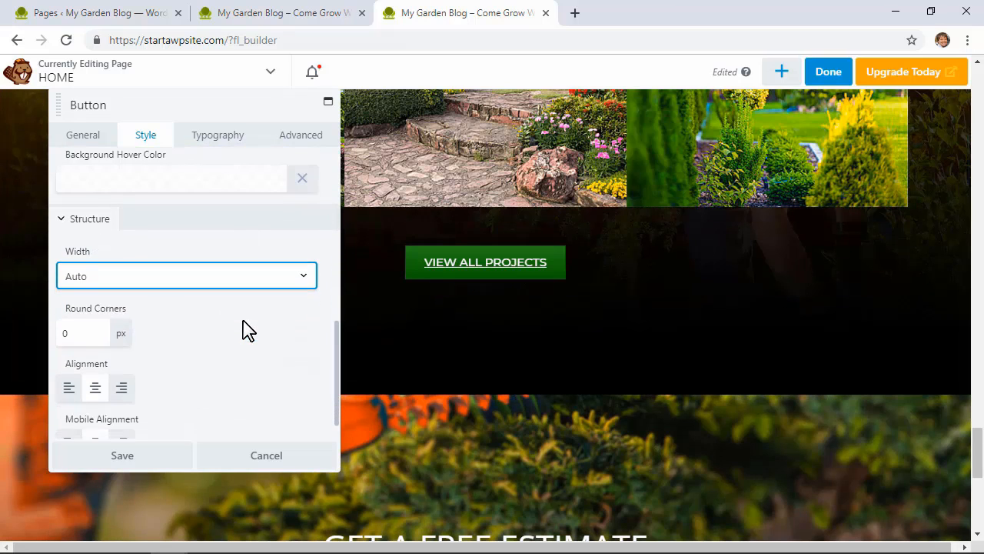
{"action": "left_click_drag", "start_coordinate": [93, 305], "coordinate": [59, 305]}
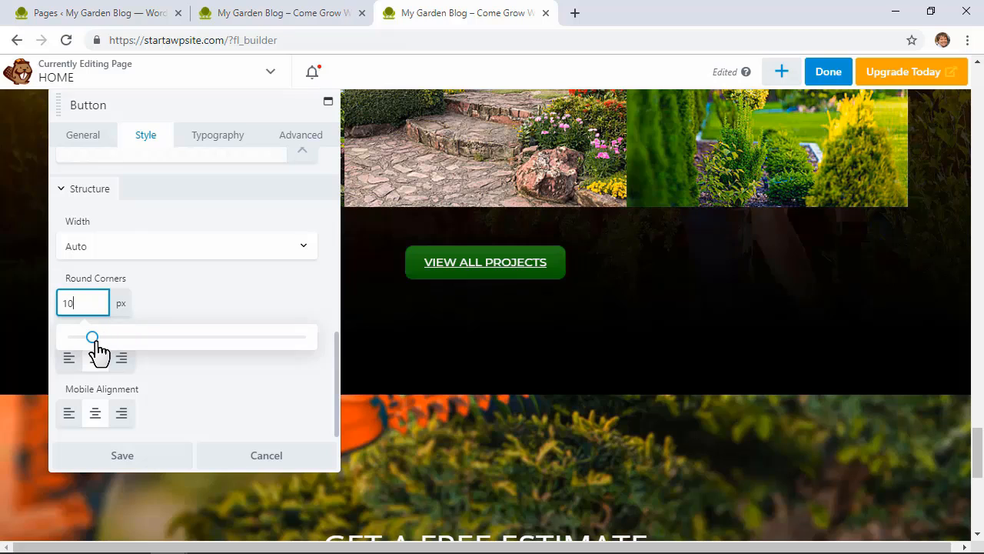
{"action": "left_click_drag", "start_coordinate": [94, 343], "coordinate": [86, 339]}
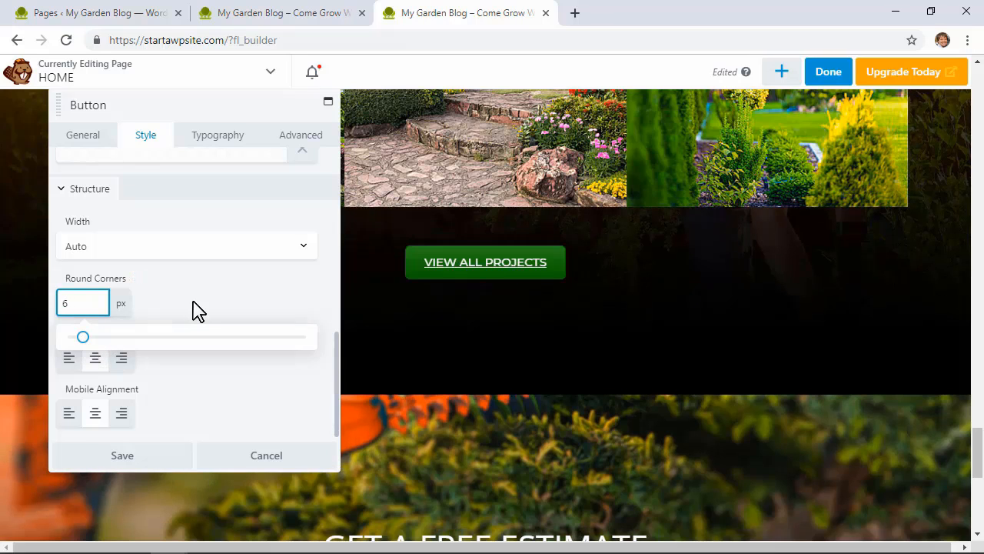
{"action": "left_click", "coordinate": [214, 304]}
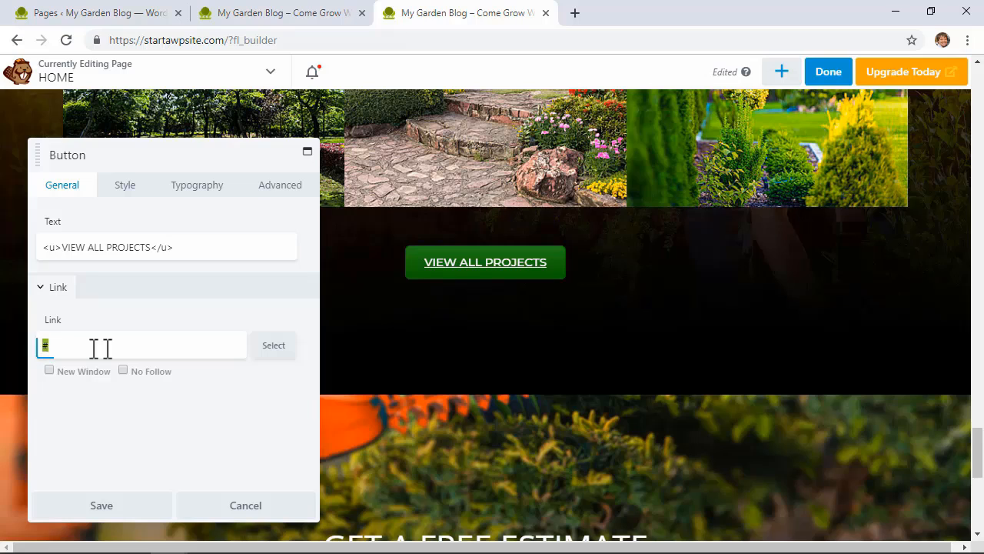
- Link the View All Projects button to the Projects page and save the button settings
{"action": "left_click", "coordinate": [155, 345]}
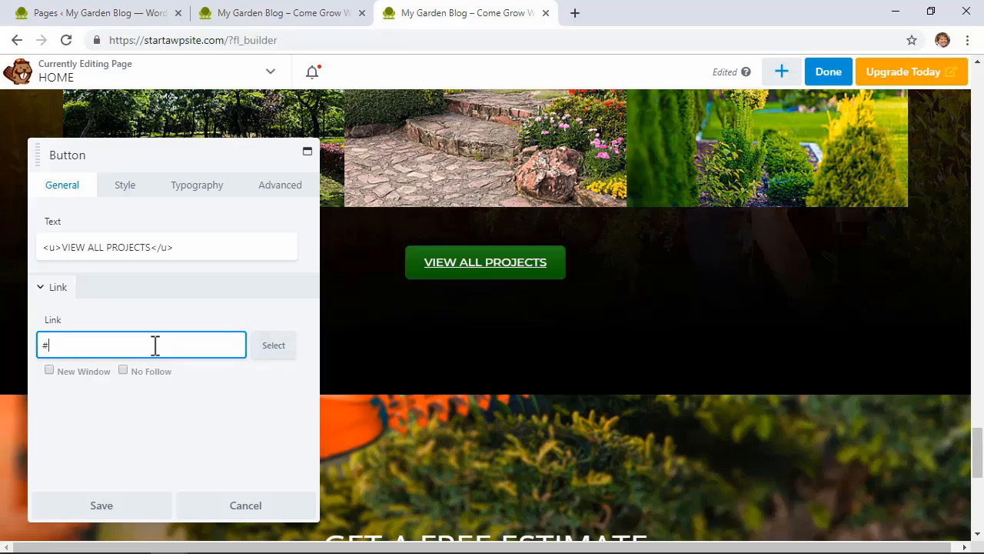
{"action": "left_click", "coordinate": [273, 345]}
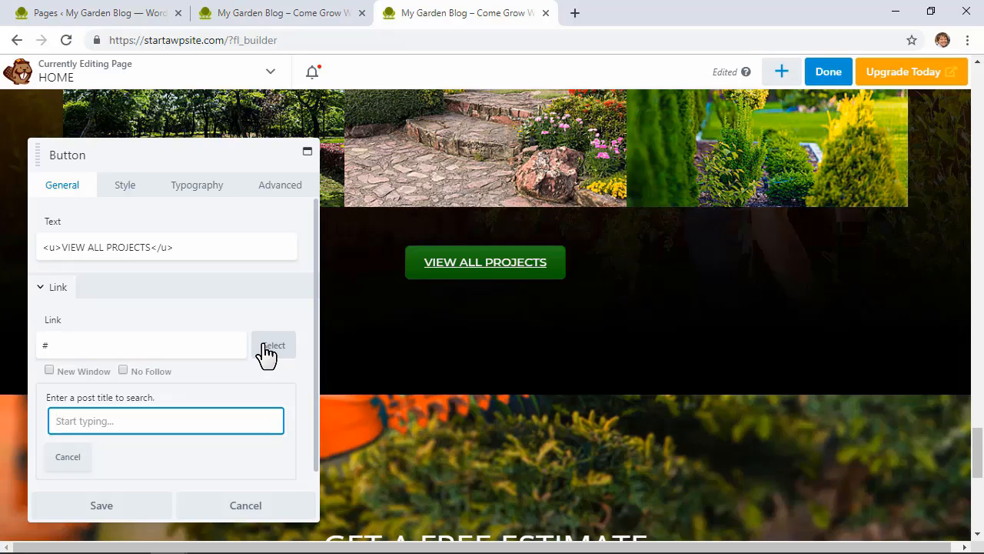
{"action": "type", "text": "projec"}
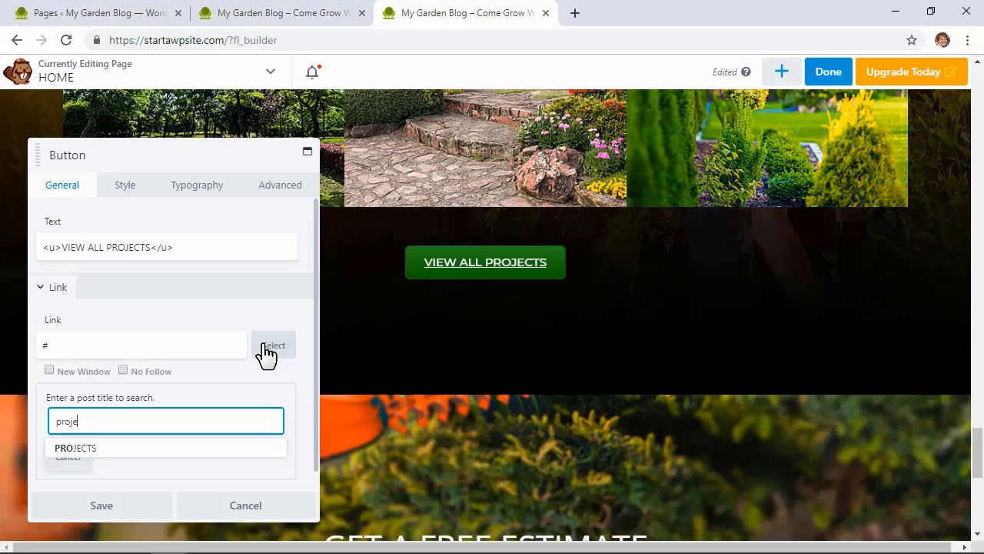
{"action": "left_click", "coordinate": [87, 453]}
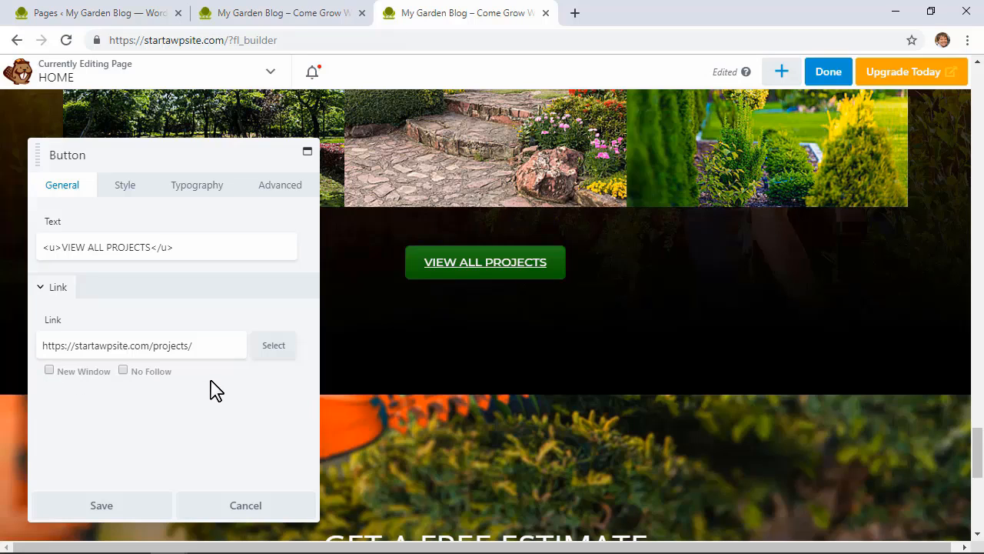
{"action": "left_click", "coordinate": [103, 505]}
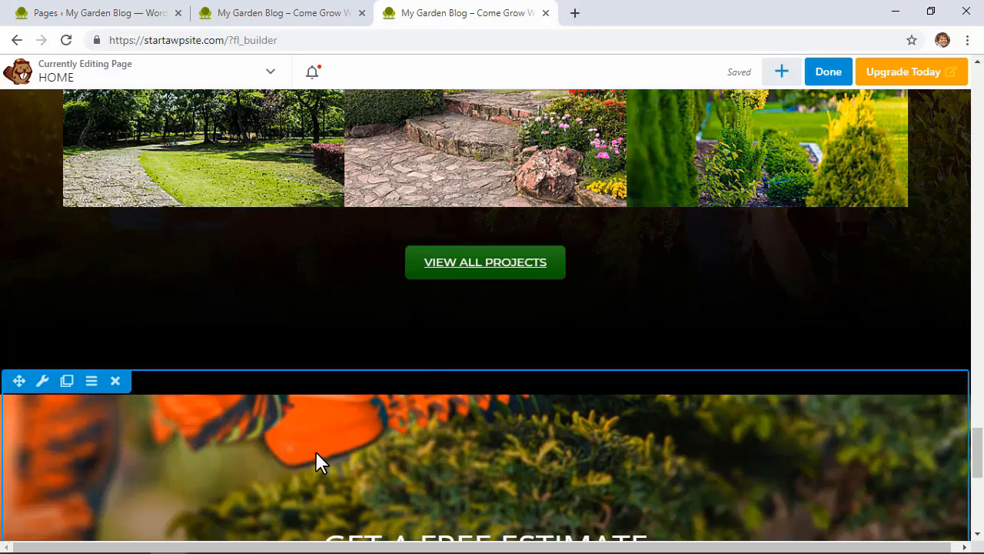
- Duplicate the View All Projects button, move the copy into the About Us section, and delete the old Read More button there
{"action": "left_click", "coordinate": [477, 278]}
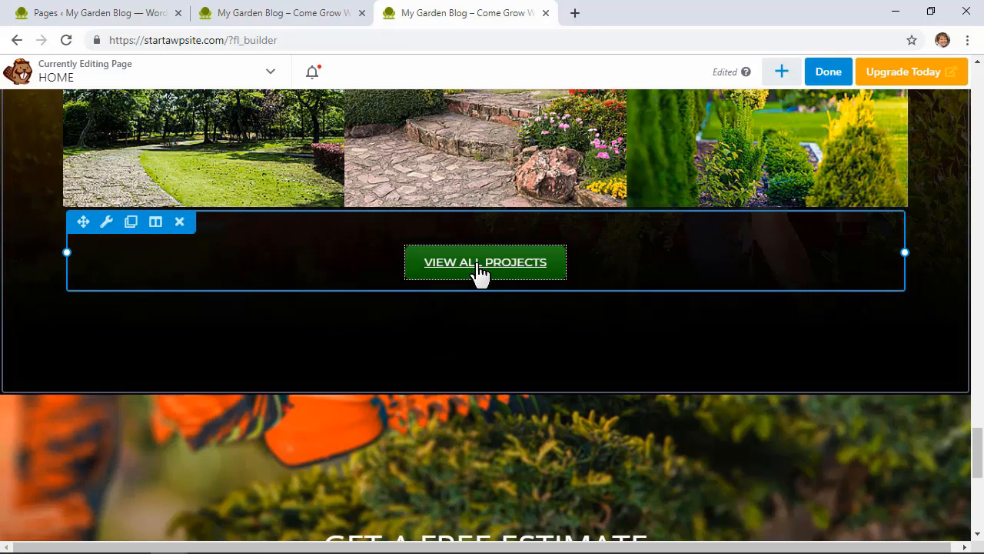
{"action": "left_click", "coordinate": [132, 225]}
{"action": "mouse_move", "coordinate": [409, 341]}
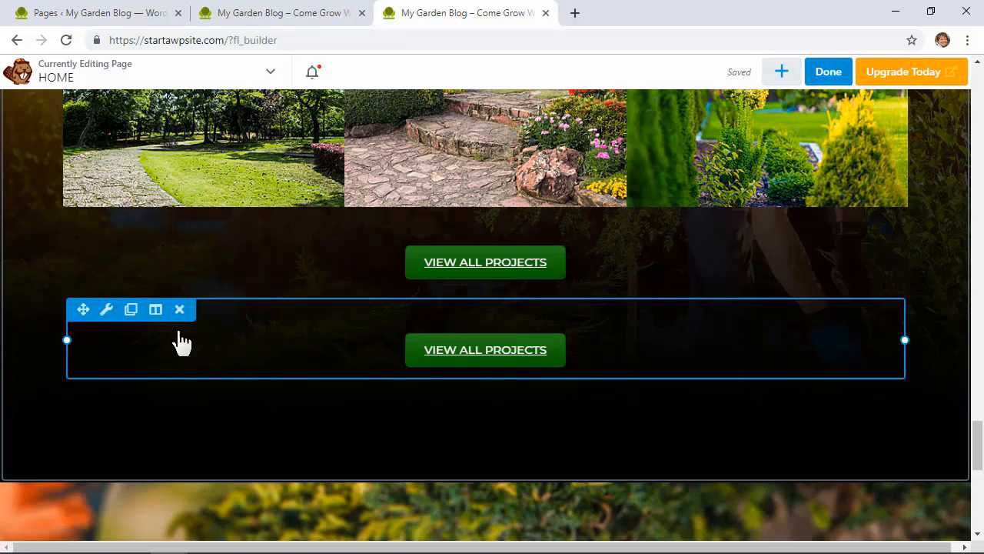
{"action": "left_click_drag", "start_coordinate": [72, 307], "coordinate": [194, 453]}
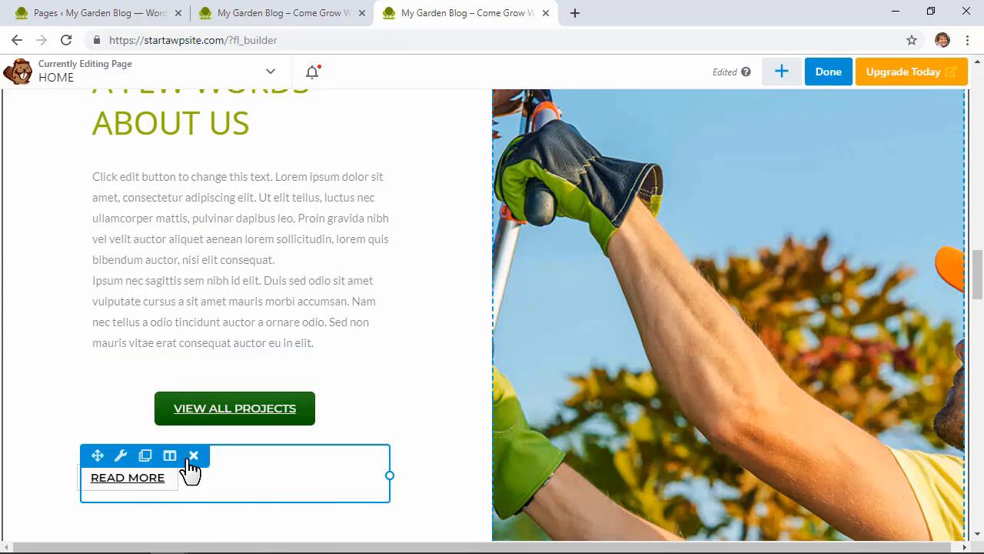
{"action": "left_click", "coordinate": [196, 457]}
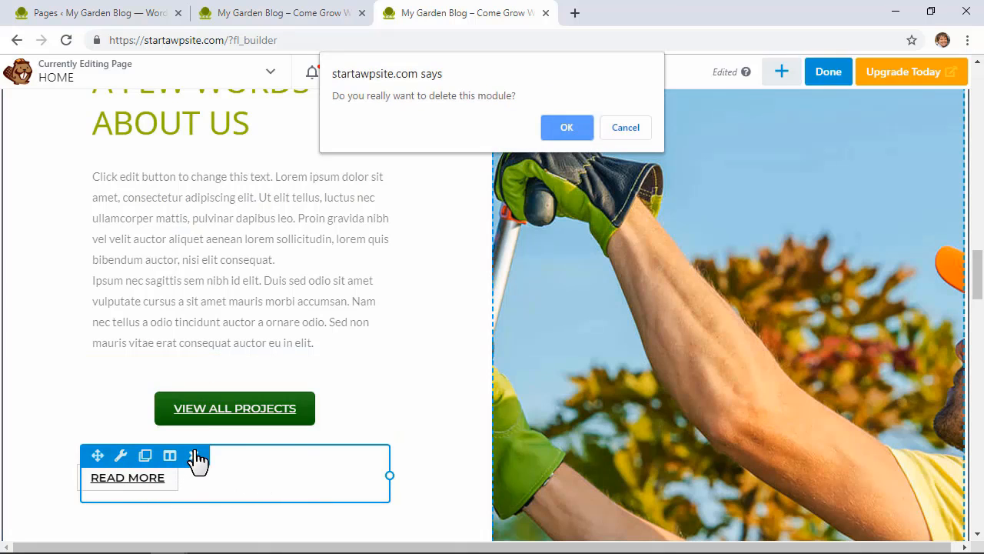
{"action": "left_click", "coordinate": [567, 128]}
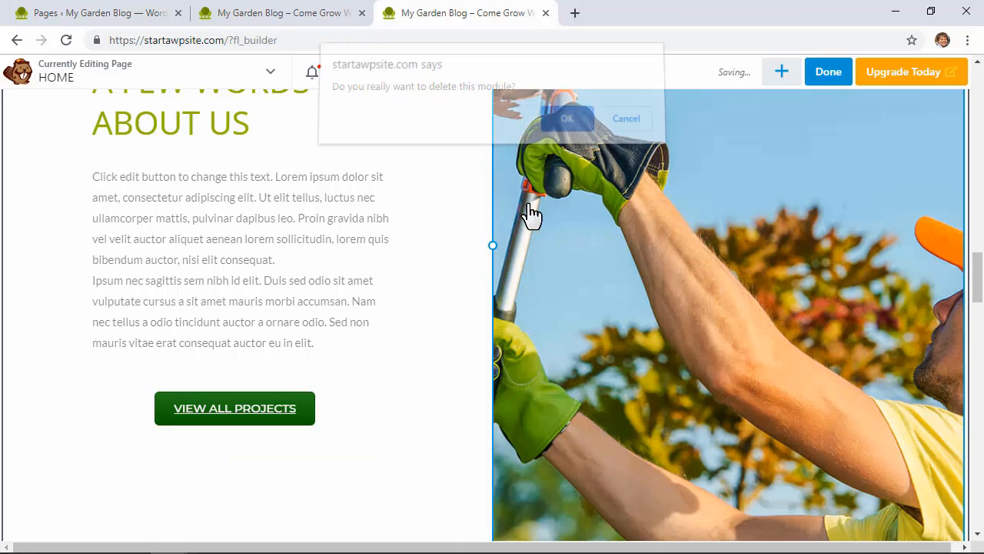
- Change the text of the copied button in the About Us section to Read More, keeping the underline tags
{"action": "left_click", "coordinate": [233, 411]}
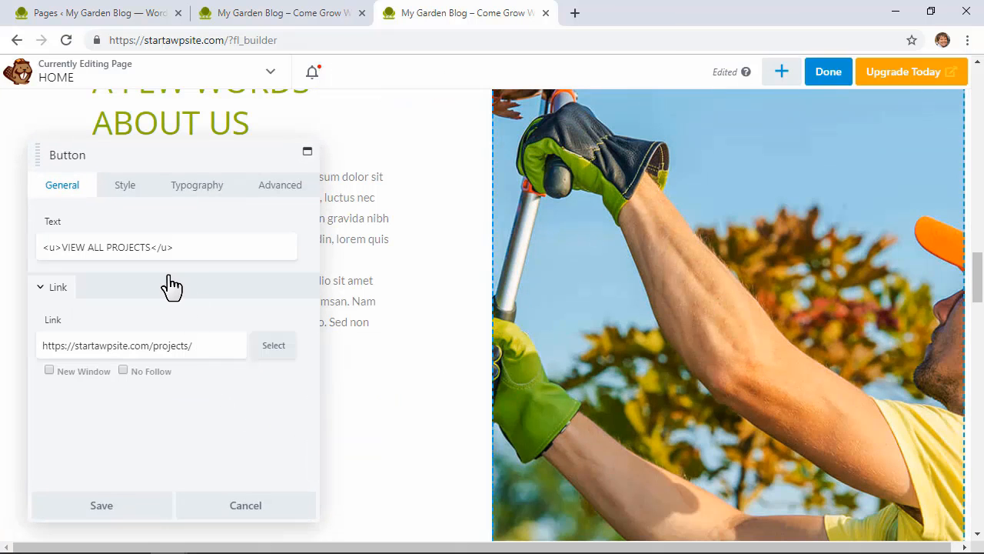
{"action": "double_click", "coordinate": [151, 246]}
{"action": "key", "text": "BackSpace"}
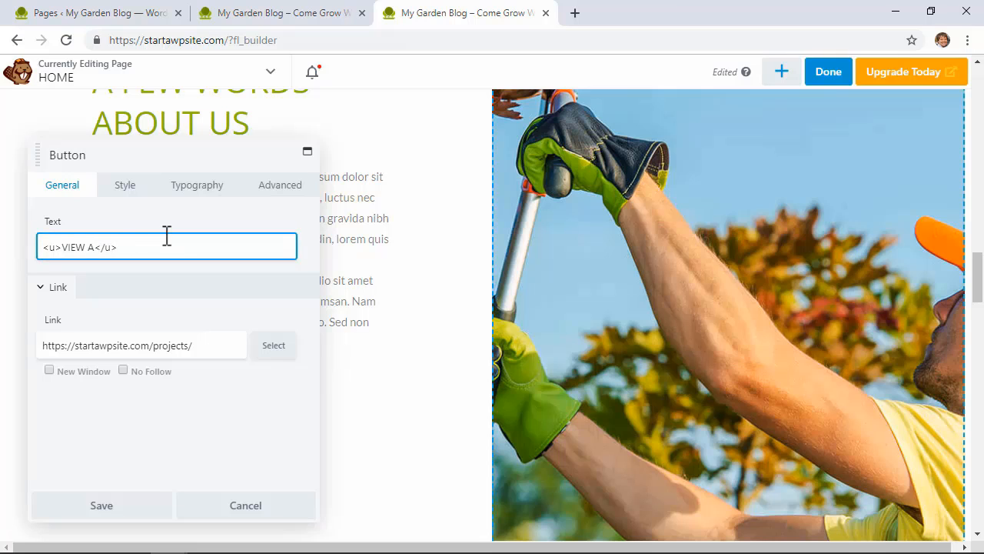
{"action": "key", "text": "BackSpace"}
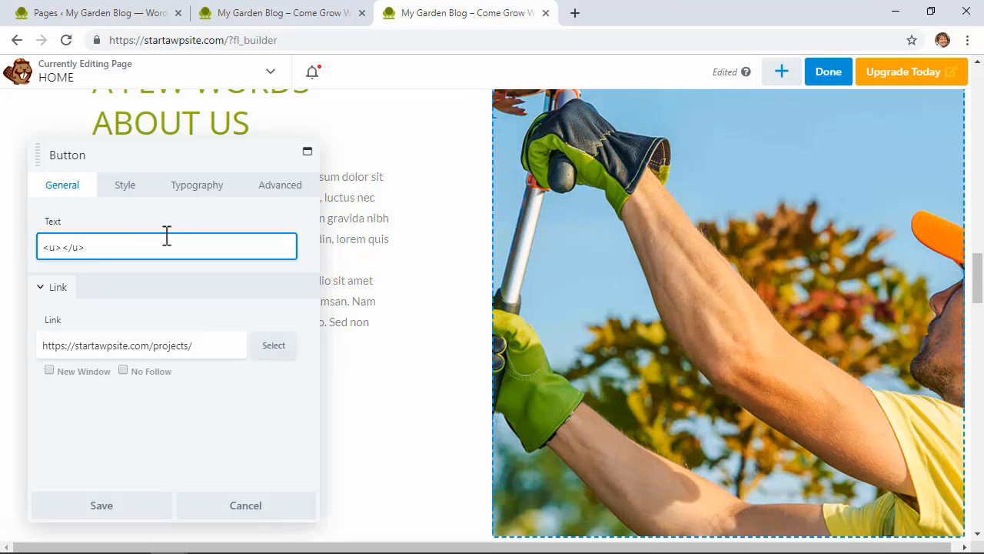
{"action": "type", "text": "Read More"}
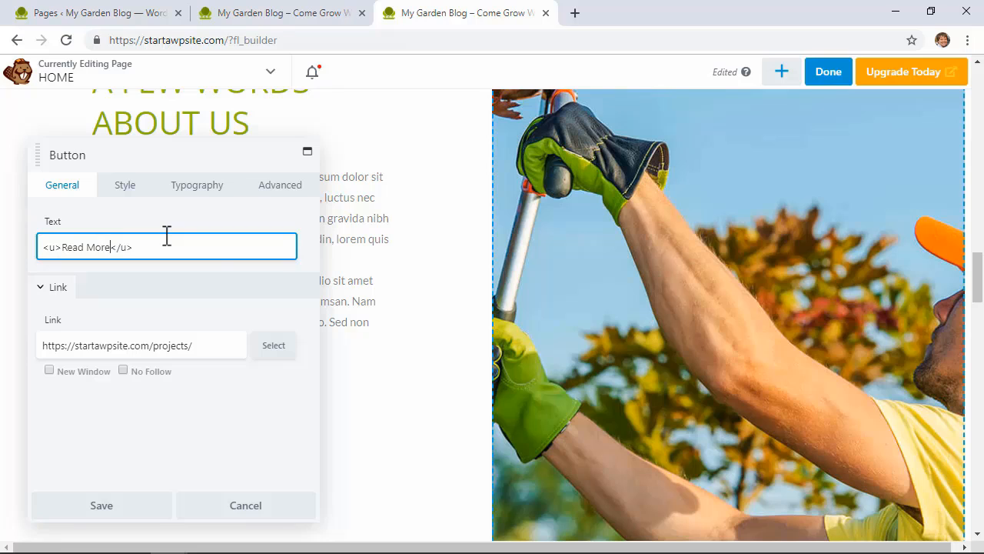
- Link the About Us section's Read More button to the Blog page and save it
{"action": "left_click", "coordinate": [274, 345]}
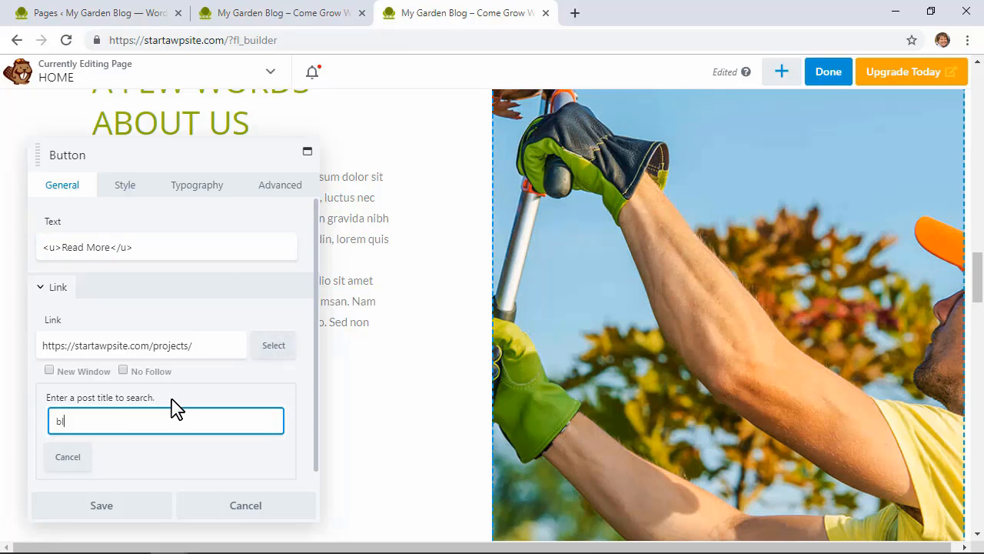
{"action": "type", "text": "blog"}
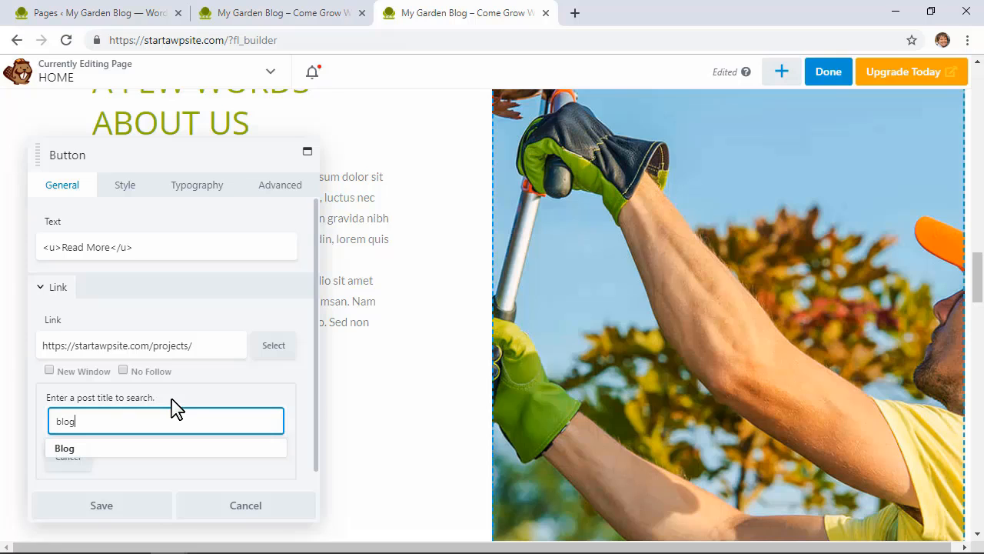
{"action": "left_click", "coordinate": [68, 454]}
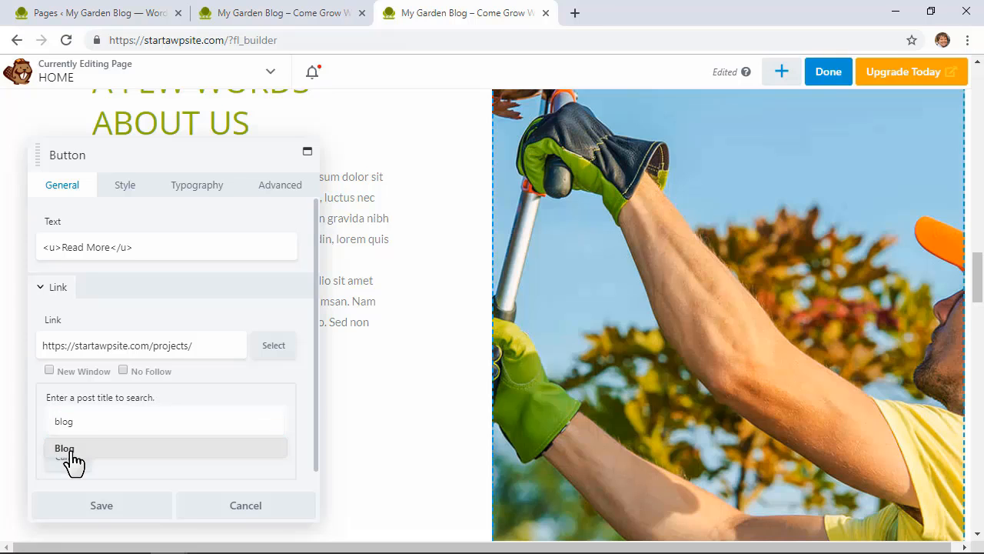
{"action": "left_click", "coordinate": [102, 508]}
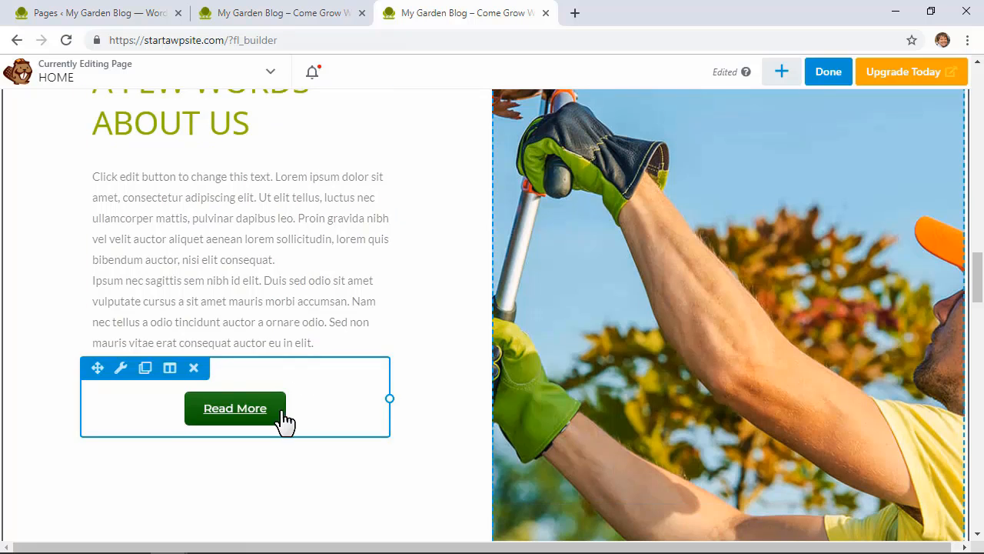
- Link the About Us section's Read More button to the About page and save it
{"action": "left_click", "coordinate": [271, 421]}
{"action": "left_click", "coordinate": [268, 349]}
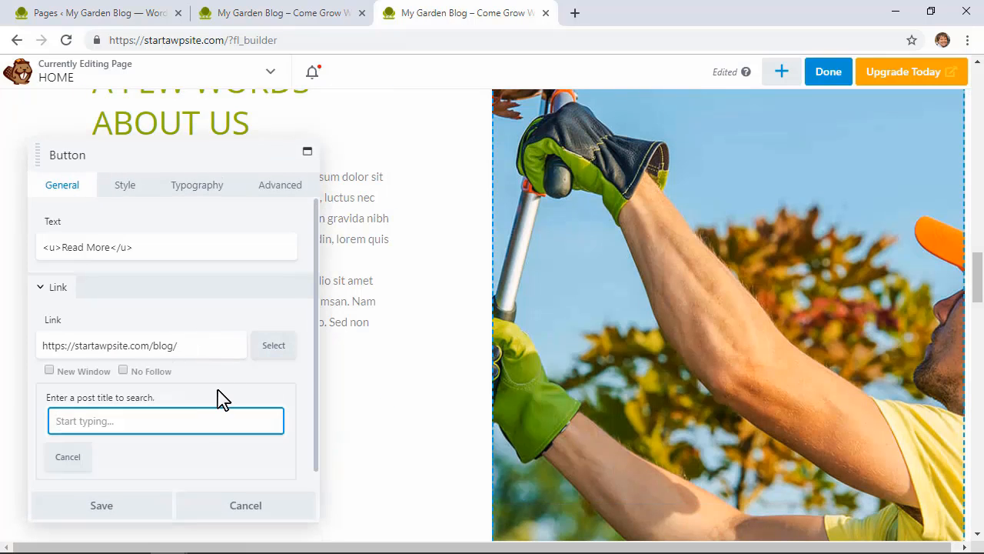
{"action": "type", "text": "about"}
{"action": "left_click", "coordinate": [97, 447]}
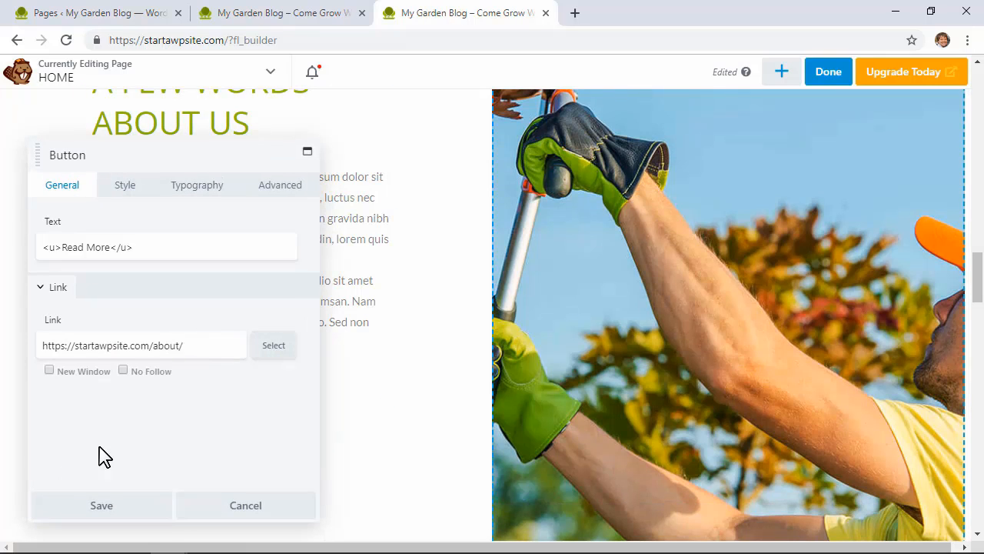
{"action": "left_click", "coordinate": [103, 504]}
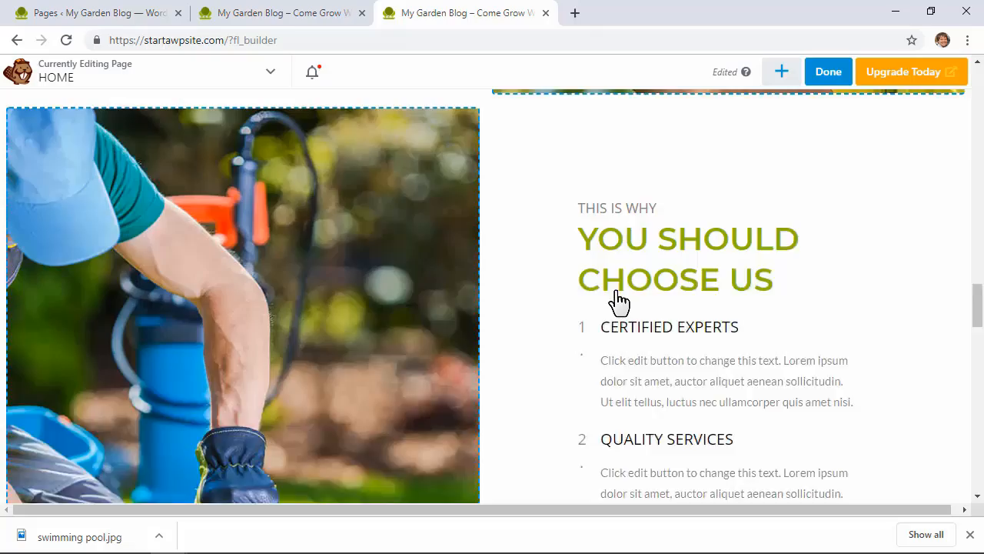
- Examine the Read More buttons under the three Design & Planting services and compare them with the About Us button
{"action": "scroll", "coordinate": [619, 303], "scroll_direction": "up", "scroll_amount": 15}
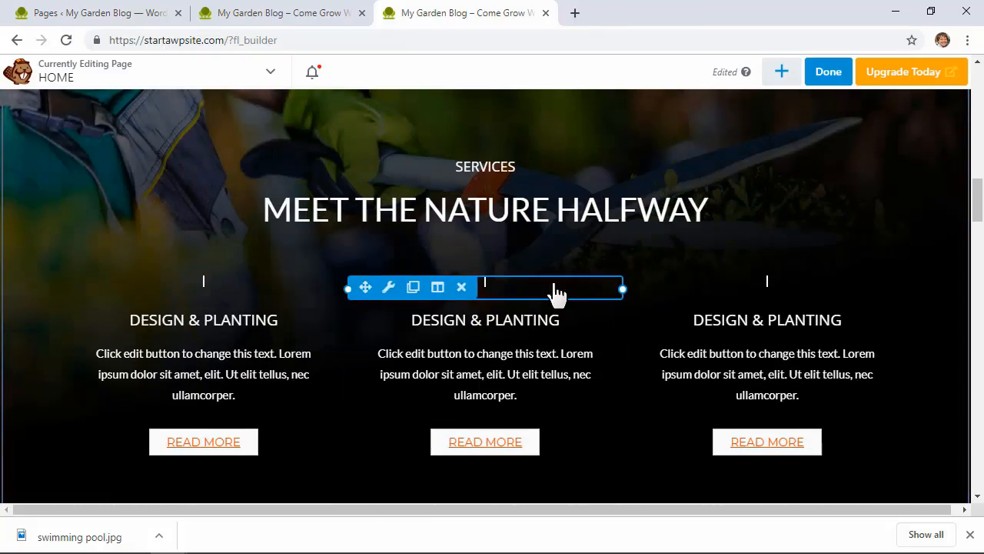
{"action": "scroll", "coordinate": [553, 278], "scroll_direction": "up", "scroll_amount": 4}
{"action": "scroll", "coordinate": [553, 278], "scroll_direction": "down", "scroll_amount": 9}
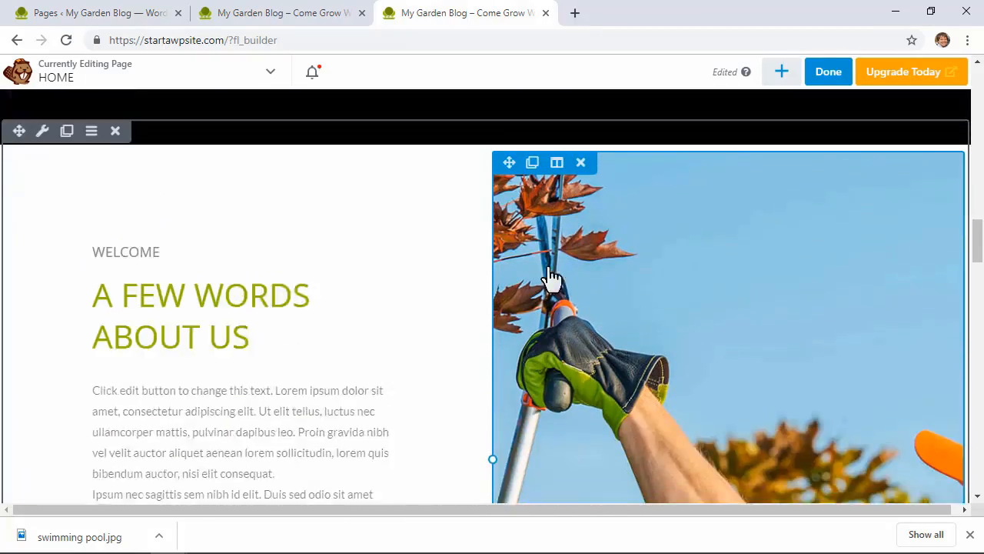
{"action": "scroll", "coordinate": [469, 279], "scroll_direction": "up", "scroll_amount": 1}
{"action": "scroll", "coordinate": [384, 279], "scroll_direction": "up", "scroll_amount": 2}
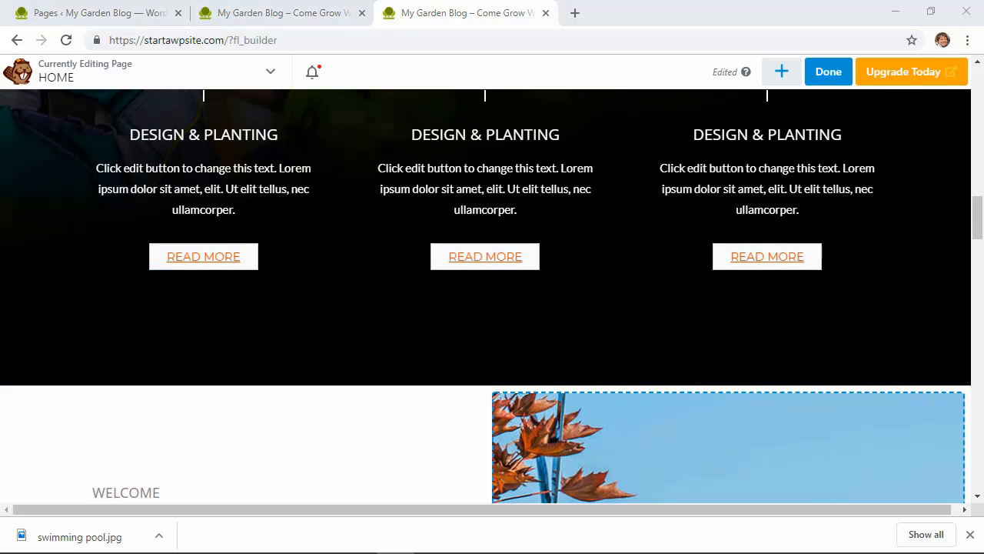
{"action": "scroll", "coordinate": [132, 290], "scroll_direction": "up", "scroll_amount": 2}
{"action": "scroll", "coordinate": [235, 336], "scroll_direction": "down", "scroll_amount": 1}
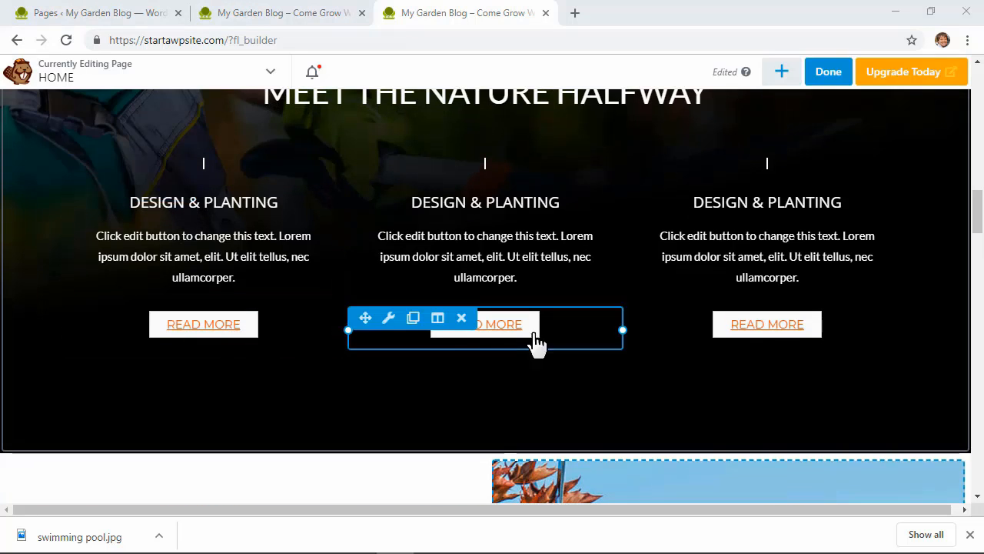
{"action": "scroll", "coordinate": [373, 392], "scroll_direction": "down", "scroll_amount": 4}
{"action": "scroll", "coordinate": [374, 392], "scroll_direction": "down", "scroll_amount": 4}
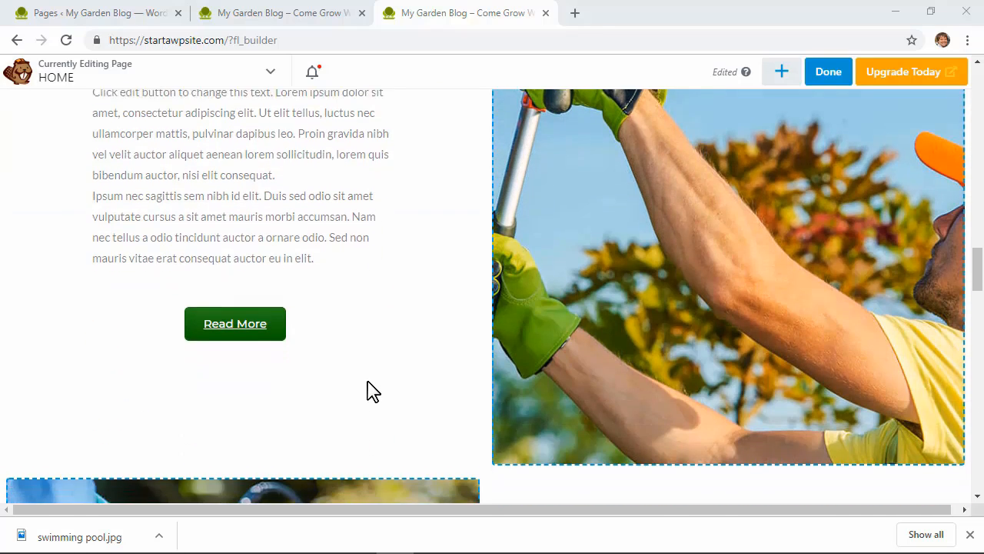
- Duplicate the green Read More button and use the copy to replace the white button in the first Design & Planting column
{"action": "mouse_move", "coordinate": [228, 332]}
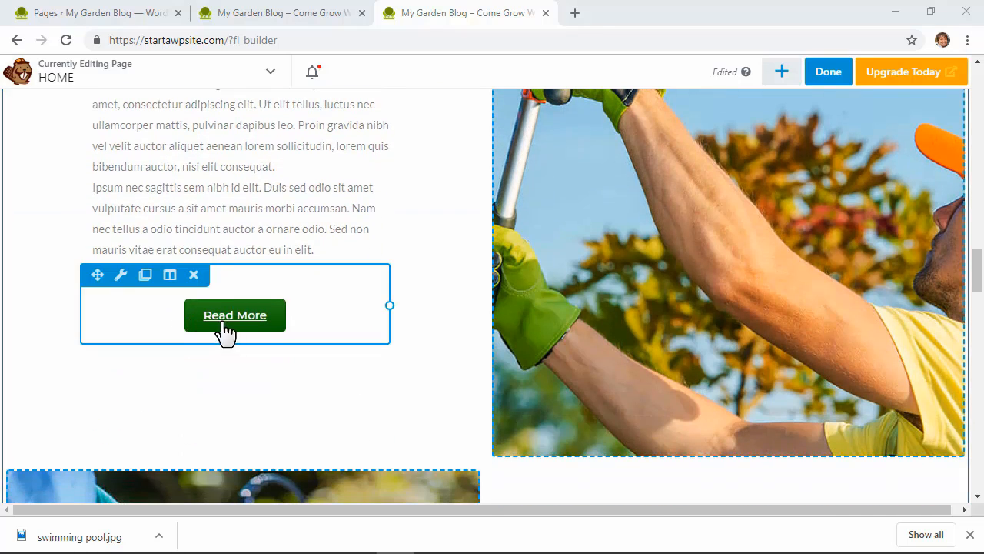
{"action": "left_click", "coordinate": [145, 277]}
{"action": "mouse_move", "coordinate": [128, 387]}
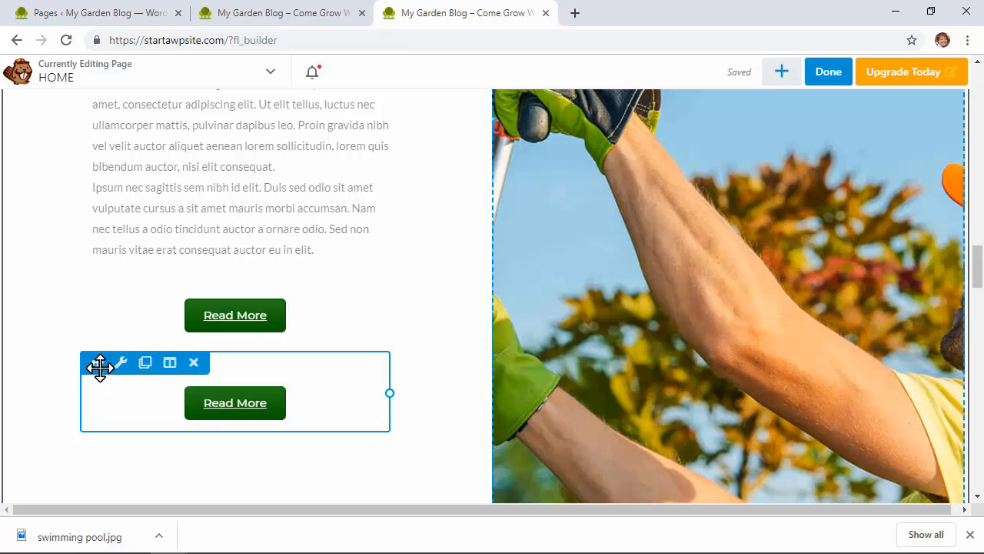
{"action": "left_click_drag", "start_coordinate": [98, 365], "coordinate": [213, 235]}
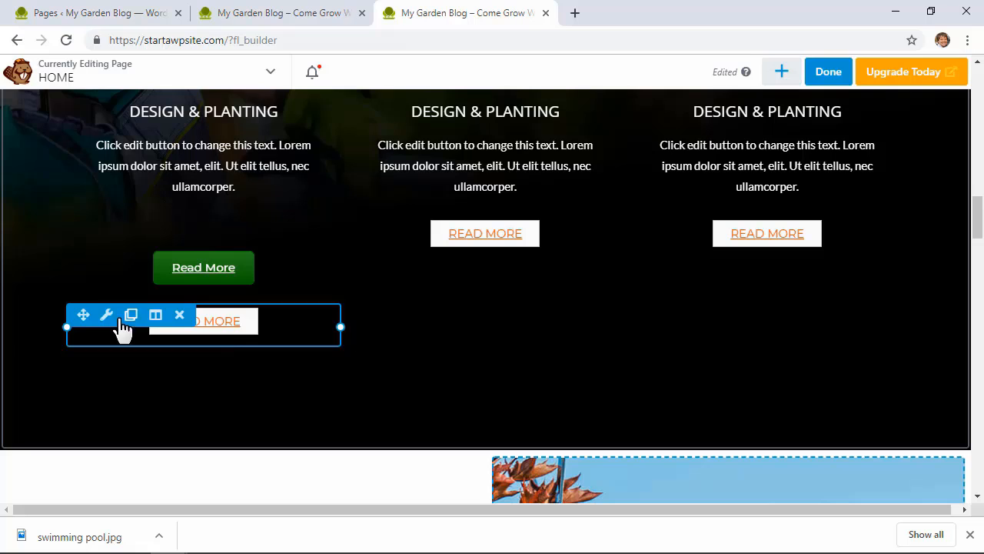
{"action": "left_click", "coordinate": [181, 315]}
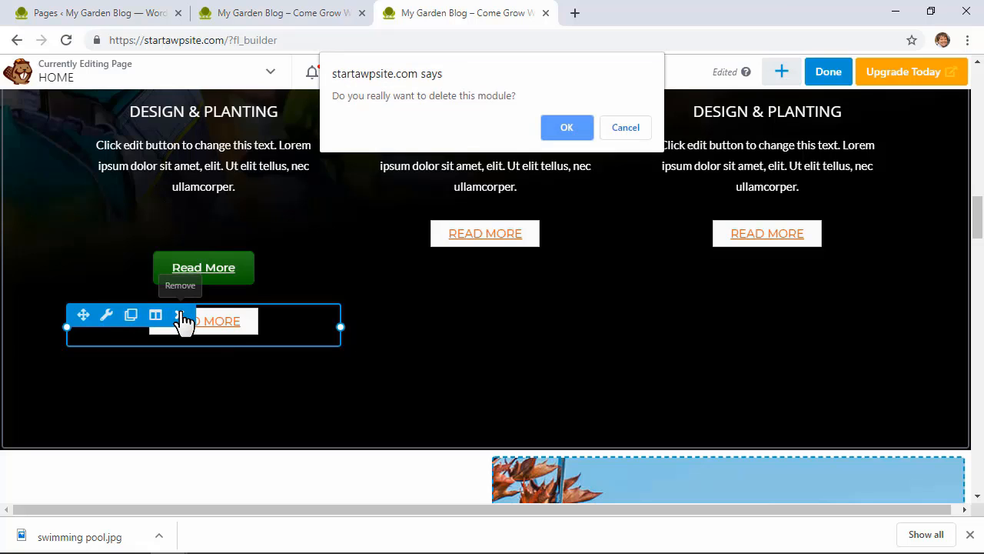
{"action": "left_click", "coordinate": [567, 128]}
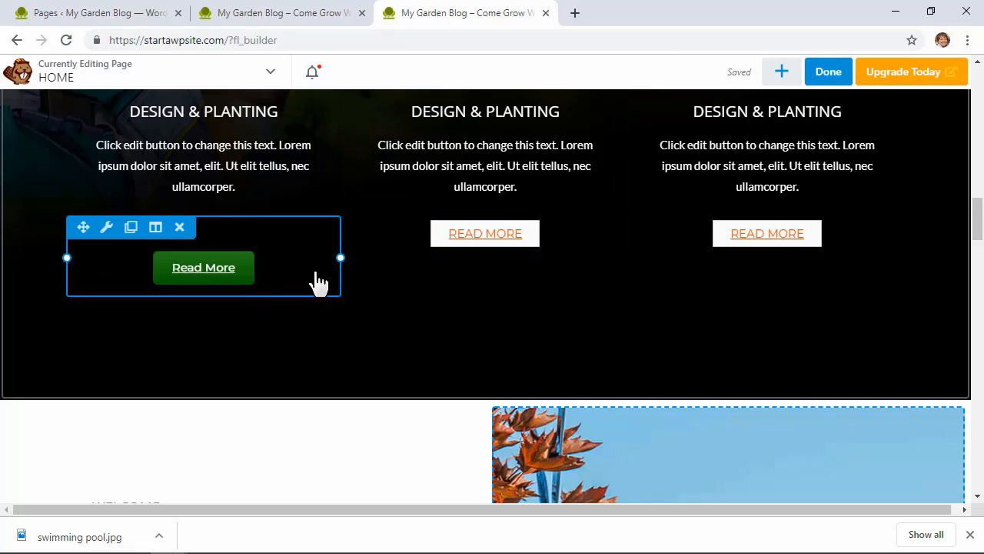
- Duplicate the first column's green button, place the copy in the second Design & Planting column, and delete that column's white button
{"action": "left_click", "coordinate": [131, 229]}
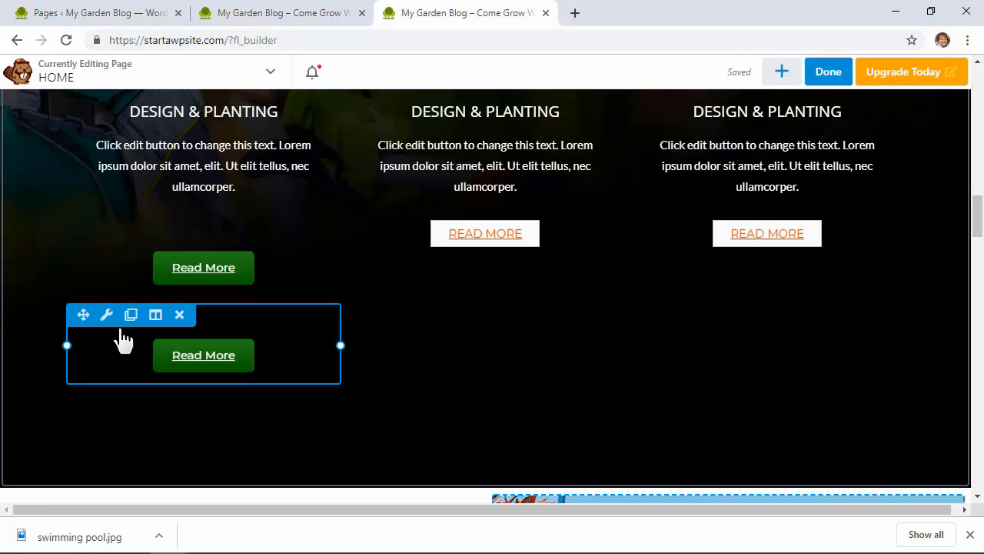
{"action": "left_click_drag", "start_coordinate": [83, 315], "coordinate": [488, 247]}
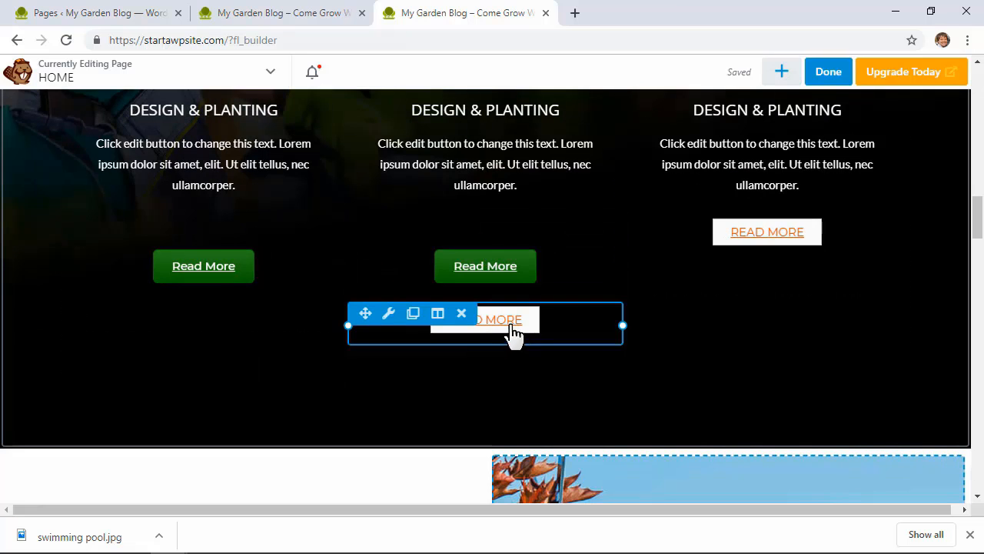
{"action": "left_click", "coordinate": [462, 315]}
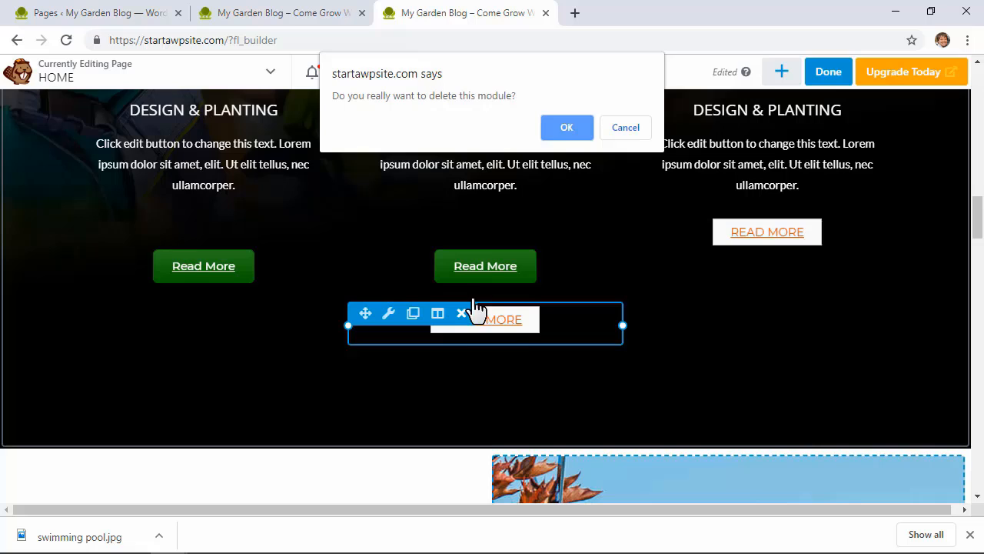
{"action": "left_click", "coordinate": [566, 129]}
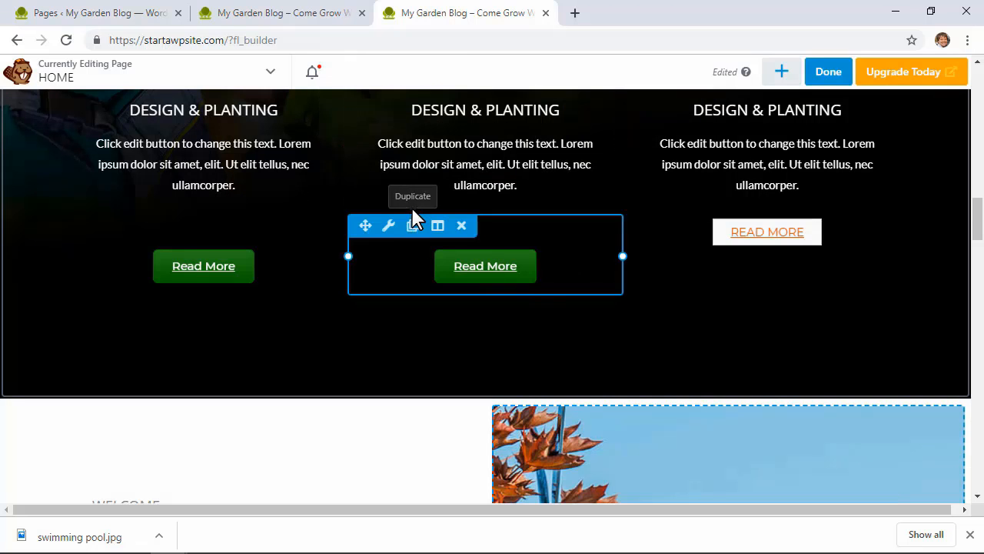
- Replace the white READ MORE button in the third services column with a duplicate of the green Read More button from the middle column
{"action": "left_click", "coordinate": [413, 226]}
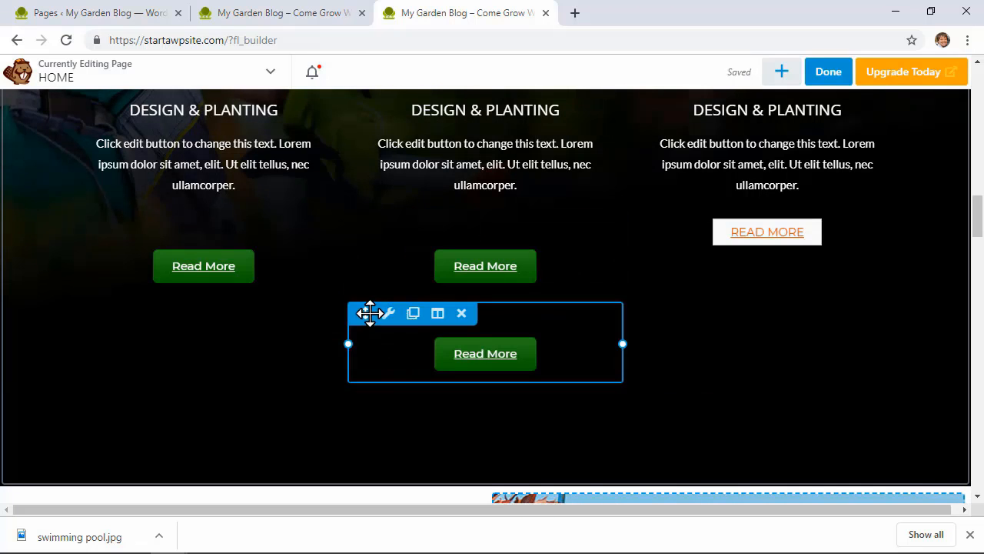
{"action": "left_click_drag", "start_coordinate": [365, 312], "coordinate": [754, 239]}
{"action": "left_click", "coordinate": [743, 312]}
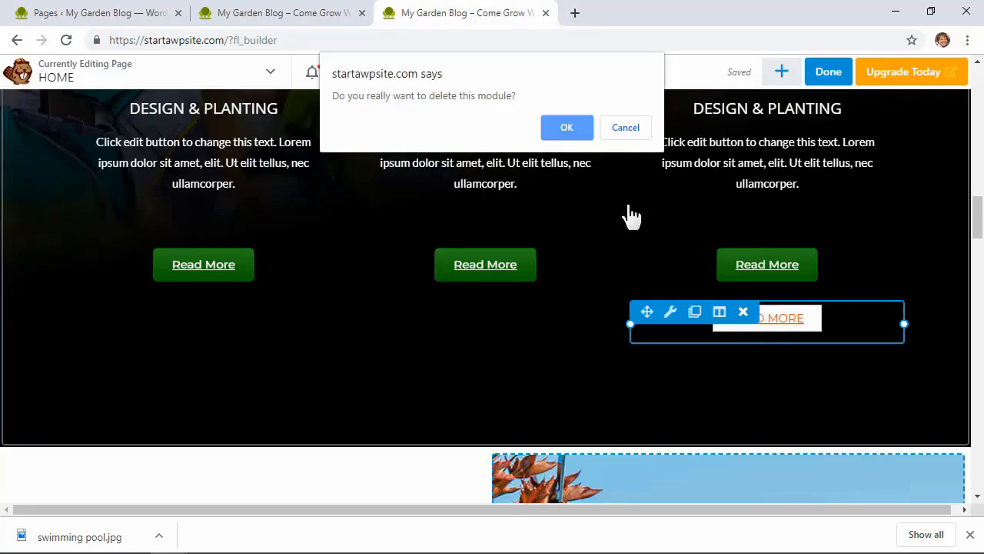
{"action": "left_click", "coordinate": [573, 129]}
{"action": "scroll", "coordinate": [637, 372], "scroll_direction": "up", "scroll_amount": 2}
{"action": "scroll", "coordinate": [637, 376], "scroll_direction": "up", "scroll_amount": 4}
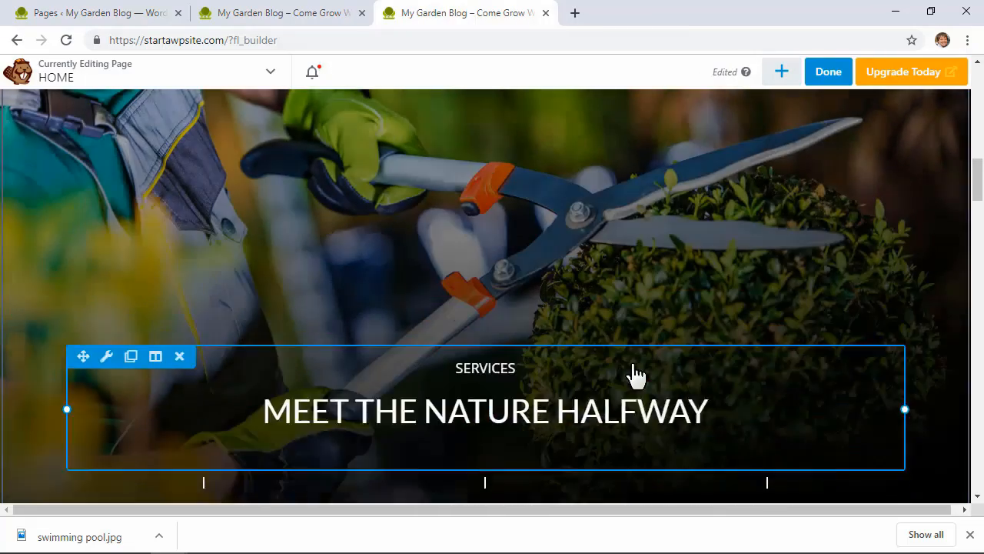
{"action": "scroll", "coordinate": [633, 373], "scroll_direction": "down", "scroll_amount": 2}
{"action": "scroll", "coordinate": [632, 364], "scroll_direction": "down", "scroll_amount": 4}
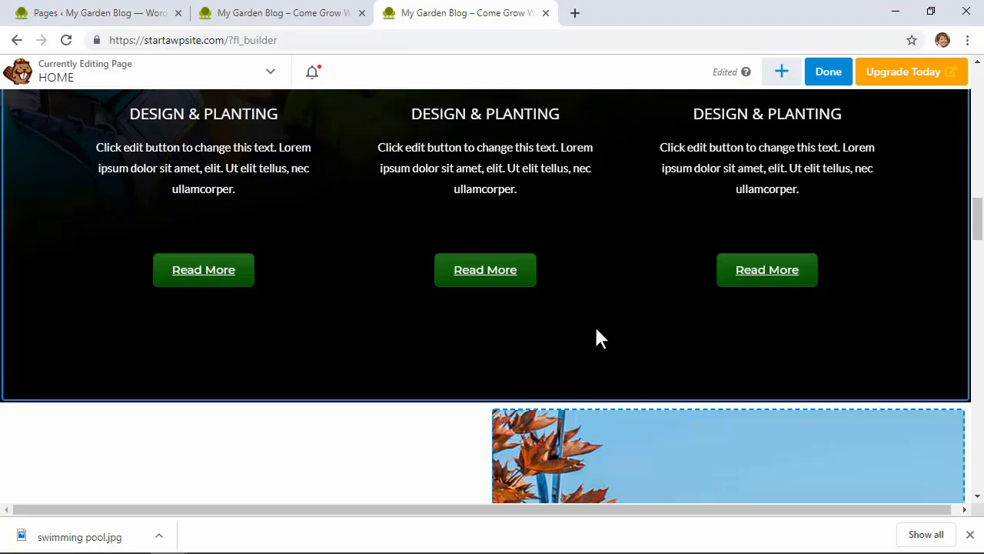
- Set the top margin of the first column's Read More button to 30 px
{"action": "scroll", "coordinate": [600, 336], "scroll_direction": "up", "scroll_amount": 1}
{"action": "left_click", "coordinate": [296, 331]}
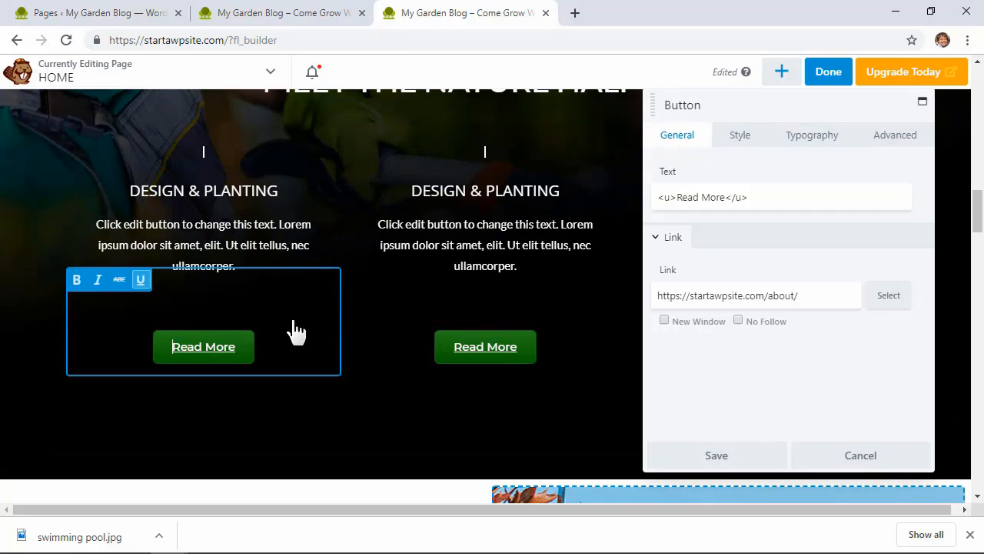
{"action": "left_click", "coordinate": [892, 142]}
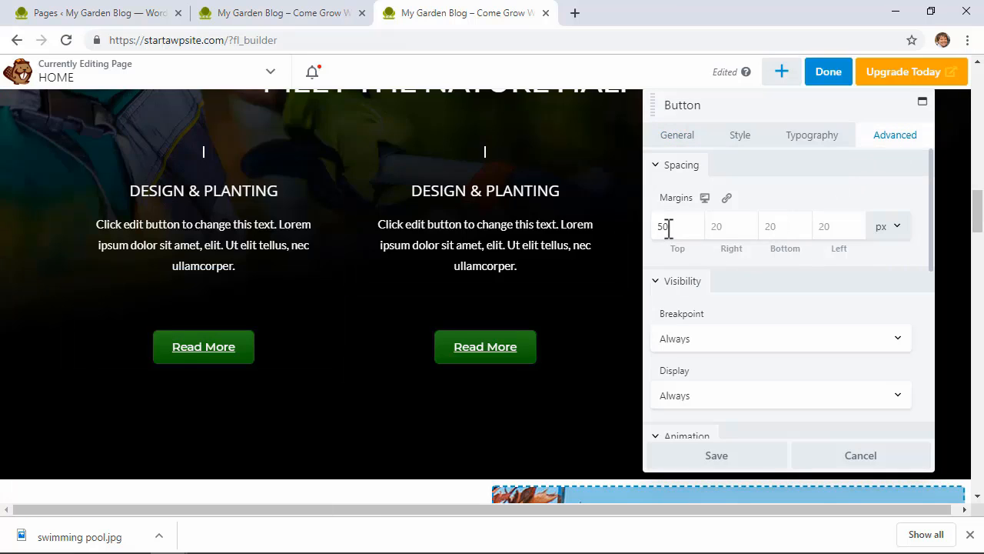
{"action": "left_click_drag", "start_coordinate": [670, 227], "coordinate": [659, 231]}
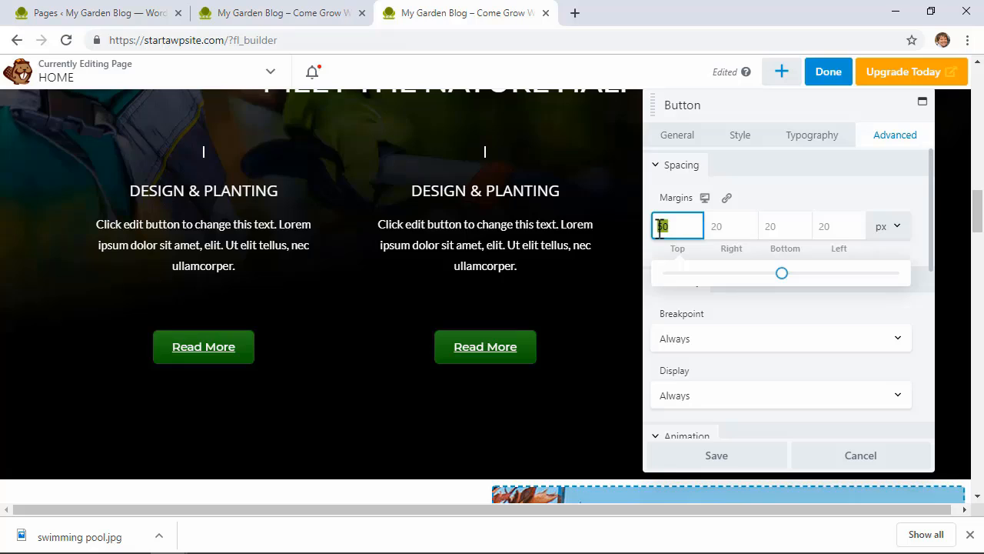
{"action": "type", "text": "30"}
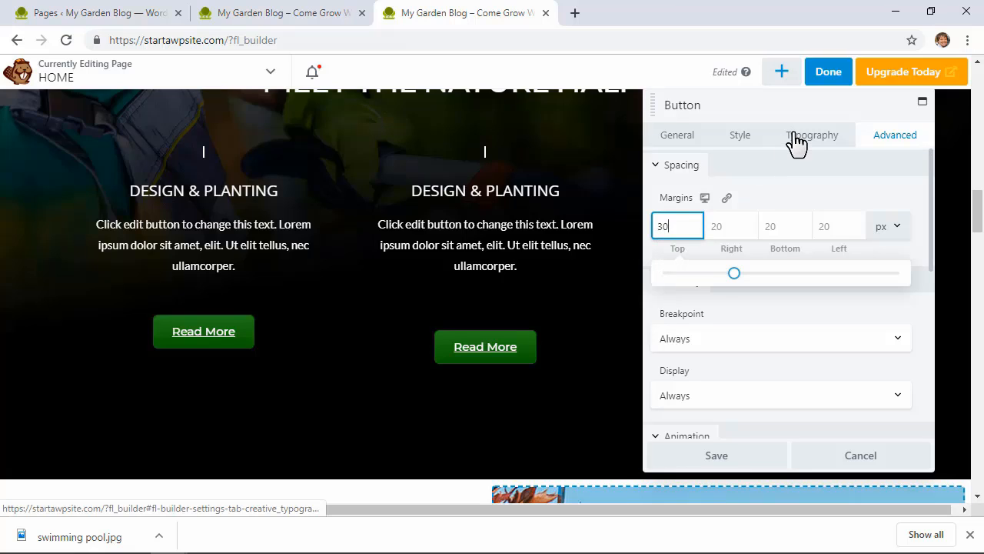
- Set the top margin of the middle column's Read More button to 30 px
{"action": "left_click", "coordinate": [583, 362]}
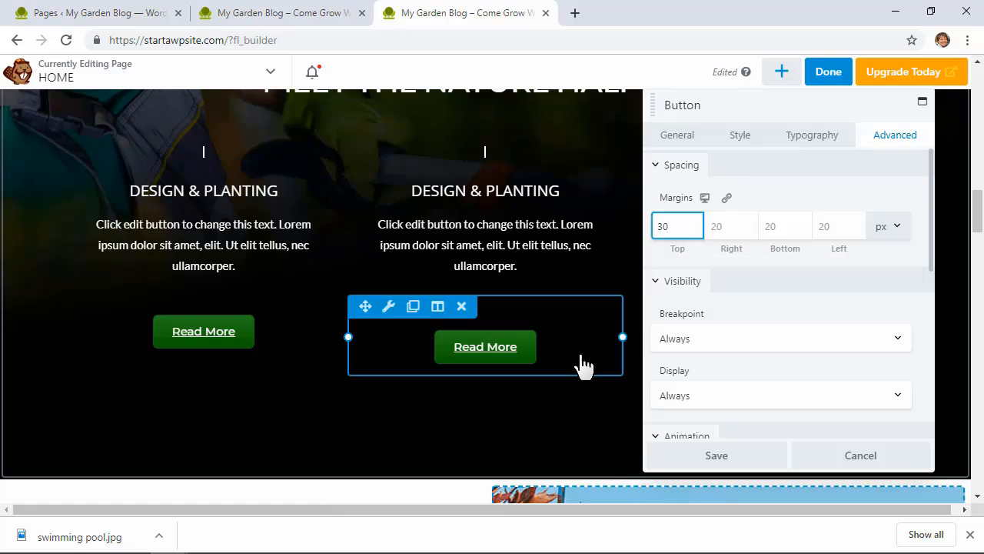
{"action": "left_click", "coordinate": [879, 144]}
{"action": "left_click_drag", "start_coordinate": [677, 226], "coordinate": [628, 226]}
{"action": "type", "text": "30"}
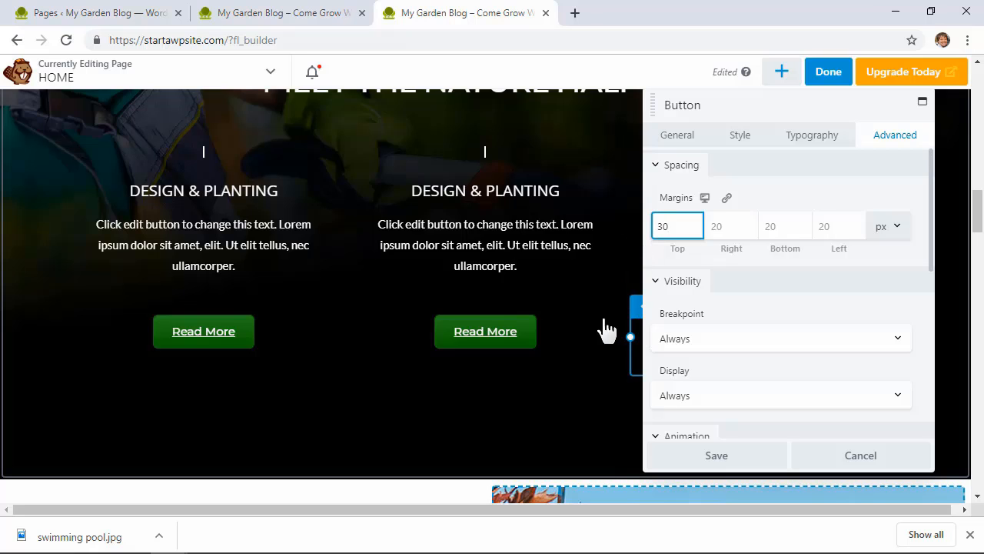
- Set the top margin of the third column's Read More button to 30 px and save the button settings
{"action": "left_click_drag", "start_coordinate": [747, 99], "coordinate": [235, 84]}
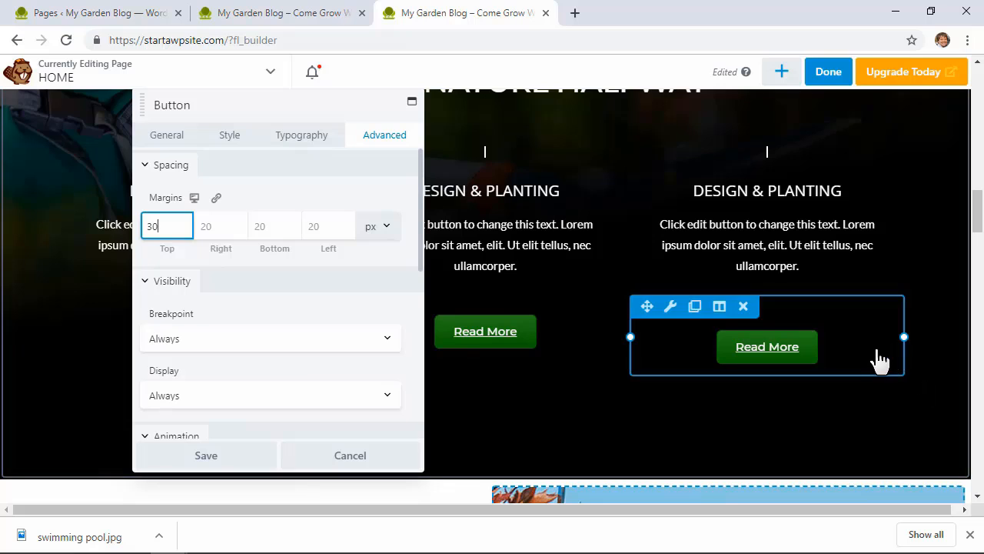
{"action": "left_click", "coordinate": [869, 360]}
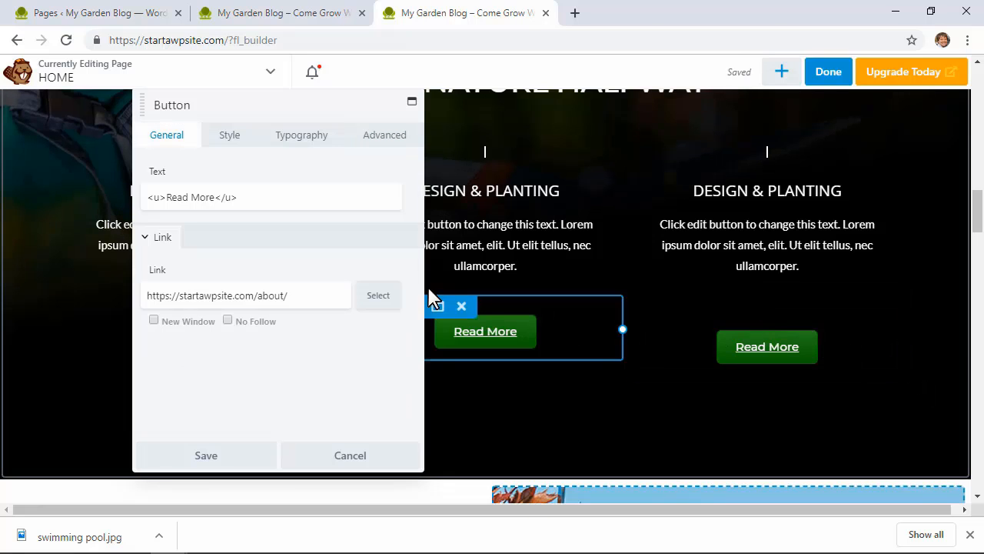
{"action": "left_click", "coordinate": [385, 137]}
{"action": "left_click", "coordinate": [159, 227]}
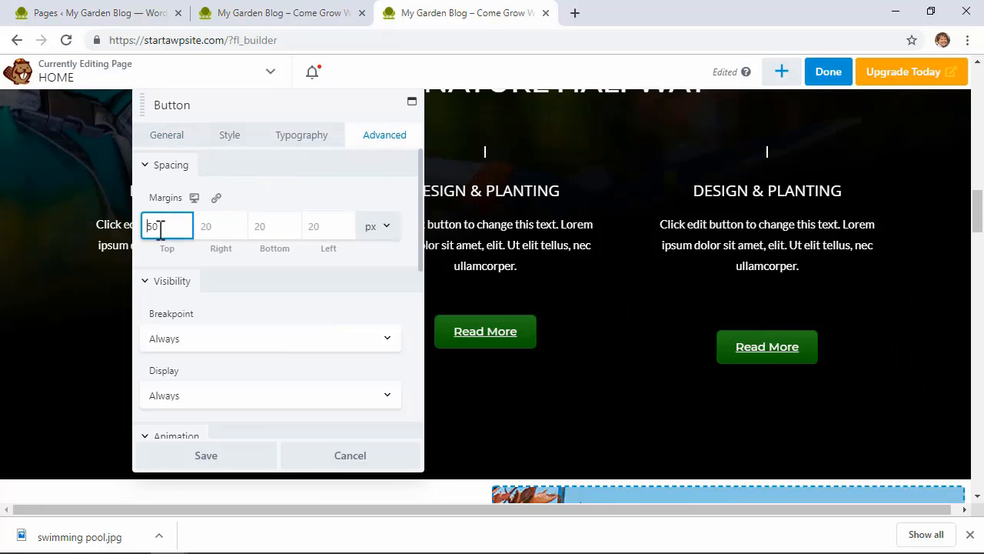
{"action": "left_click_drag", "start_coordinate": [143, 224], "coordinate": [142, 225]}
{"action": "key", "text": "BackSpace"}
{"action": "type", "text": "40"}
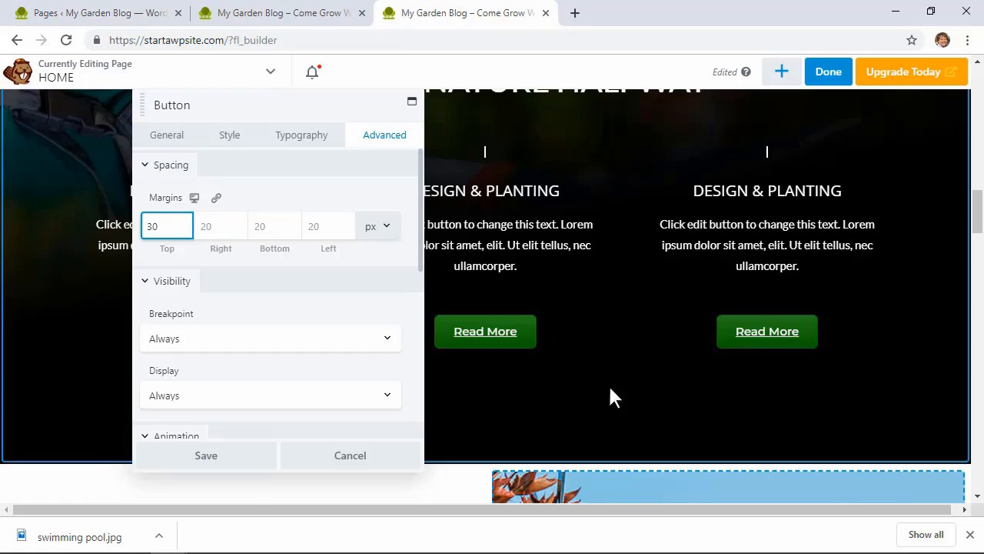
{"action": "left_click", "coordinate": [209, 460]}
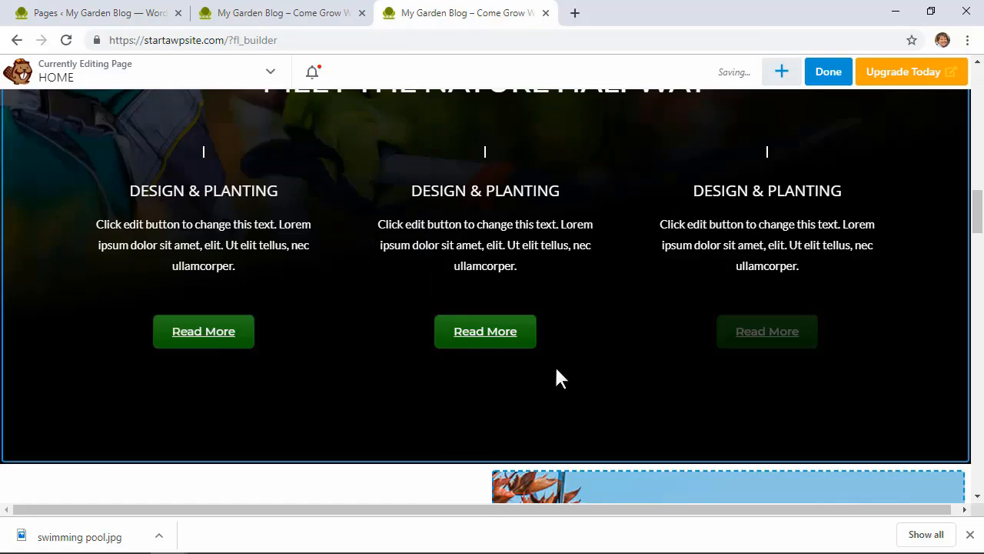
- Finish editing the home page and publish the changes
{"action": "scroll", "coordinate": [559, 377], "scroll_direction": "up", "scroll_amount": 5}
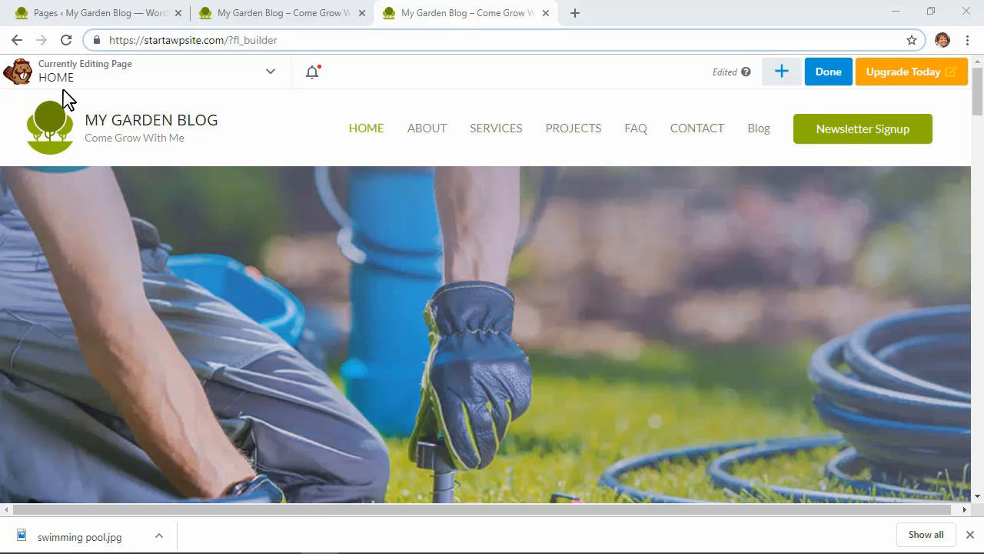
{"action": "left_click", "coordinate": [834, 77]}
{"action": "left_click", "coordinate": [884, 77]}
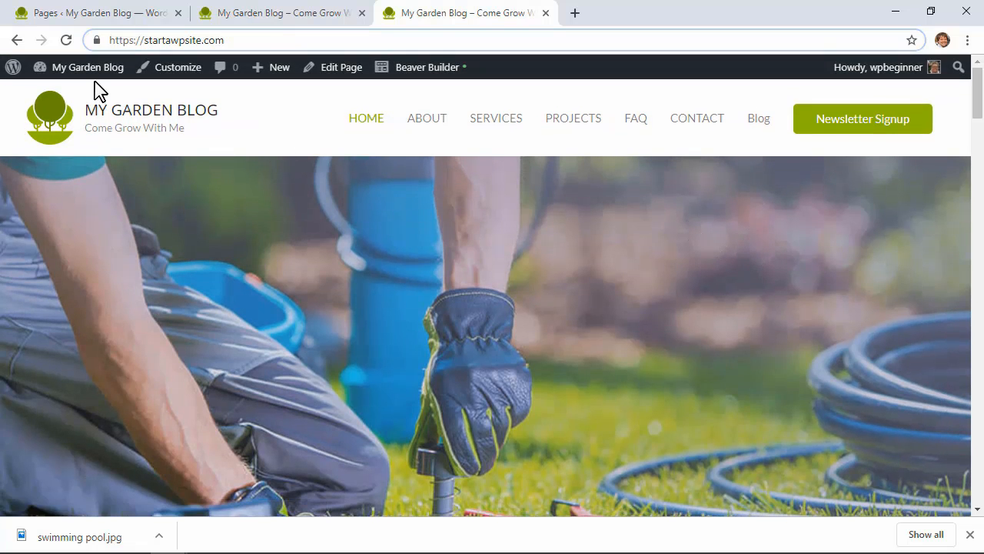
- Go to the site's WordPress dashboard and close the two other browser tabs
{"action": "mouse_move", "coordinate": [84, 73]}
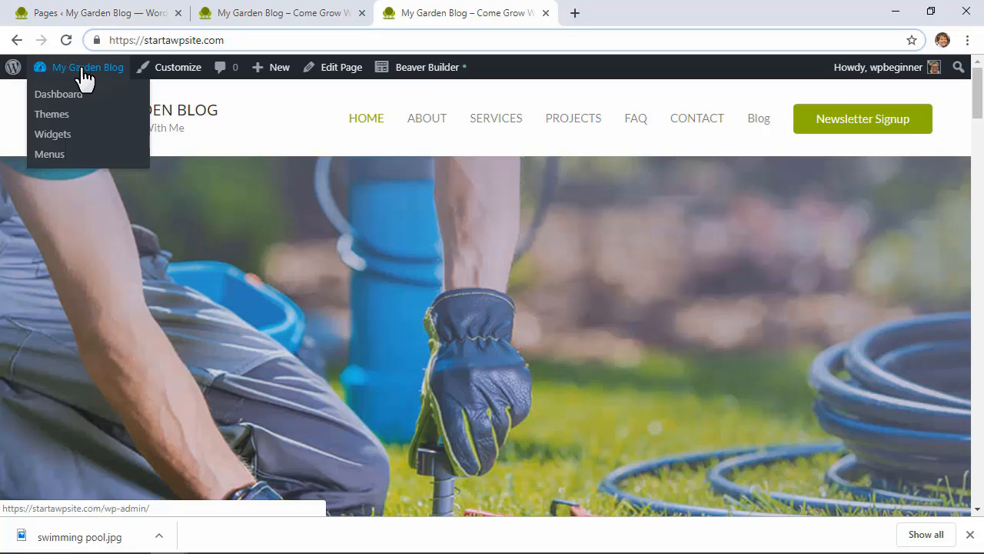
{"action": "left_click", "coordinate": [60, 95]}
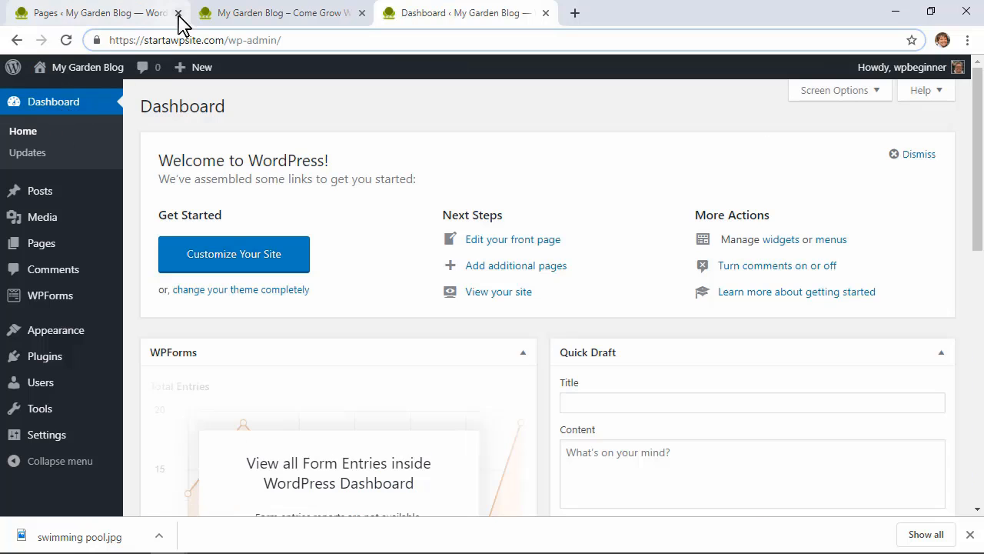
{"action": "left_click", "coordinate": [177, 13]}
{"action": "left_click", "coordinate": [177, 13]}
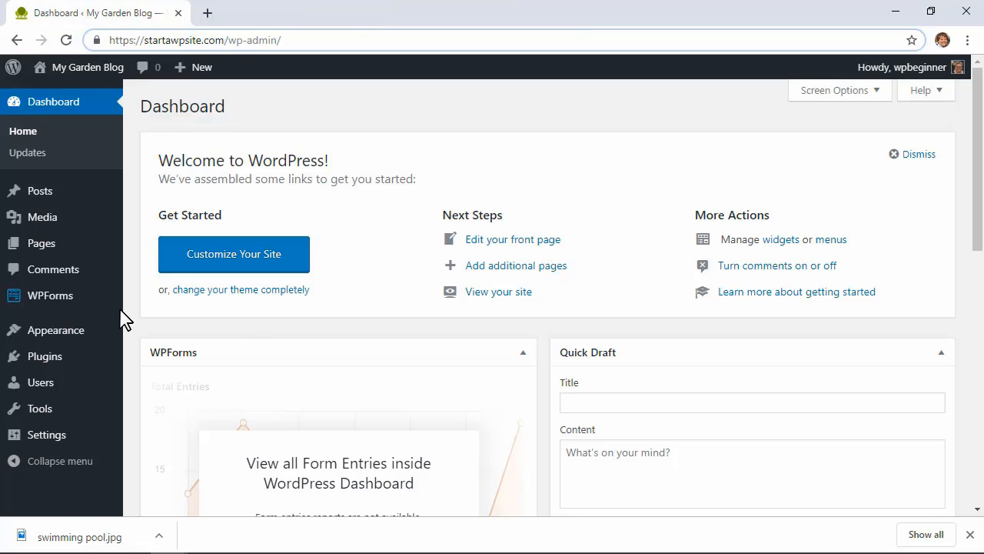
- Open the Menus management page under Appearance and dismiss the browser's downloads bar
{"action": "mouse_move", "coordinate": [57, 340]}
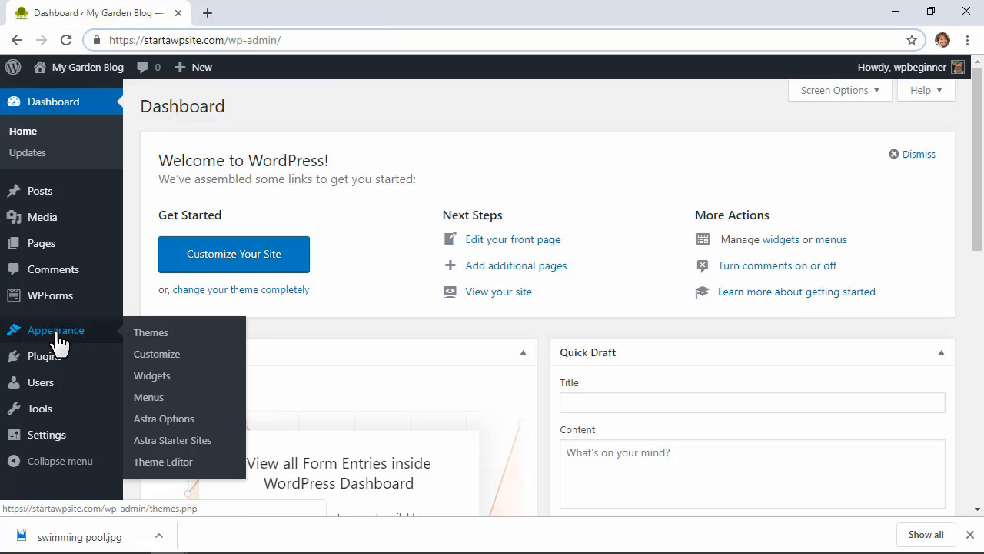
{"action": "left_click", "coordinate": [151, 398]}
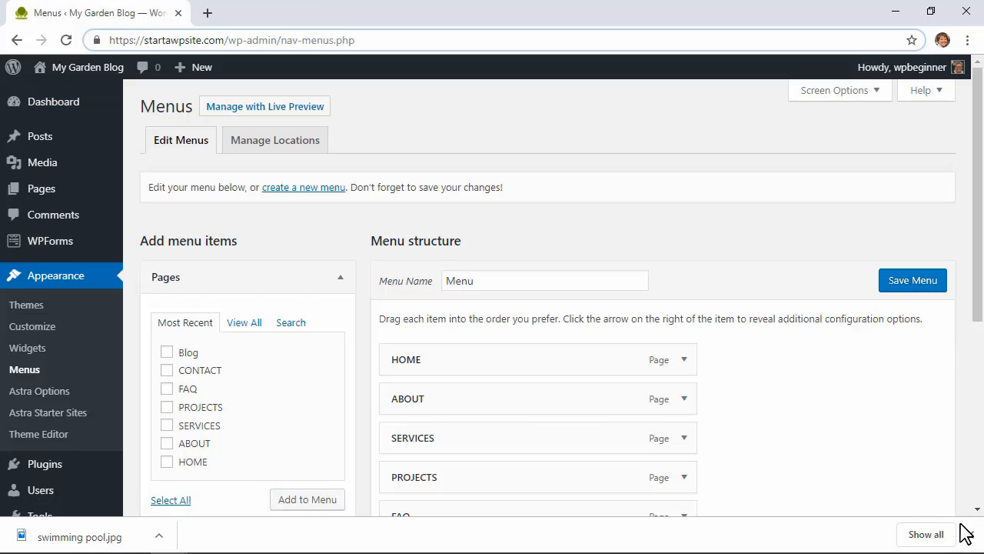
{"action": "left_click", "coordinate": [970, 534]}
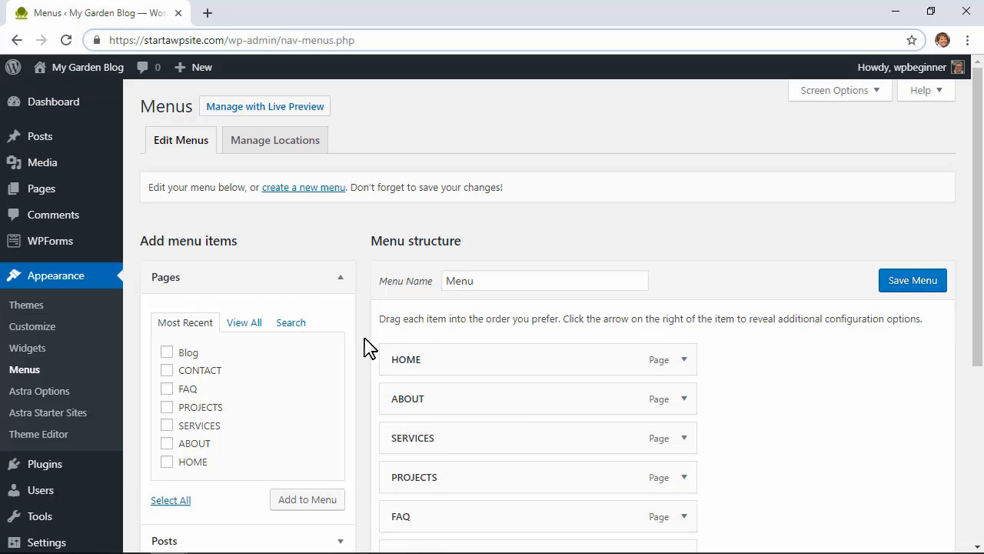
- Remove the PROJECTS and SERVICES items from the menu and move ABOUT below FAQ
{"action": "scroll", "coordinate": [369, 346], "scroll_direction": "down", "scroll_amount": 2}
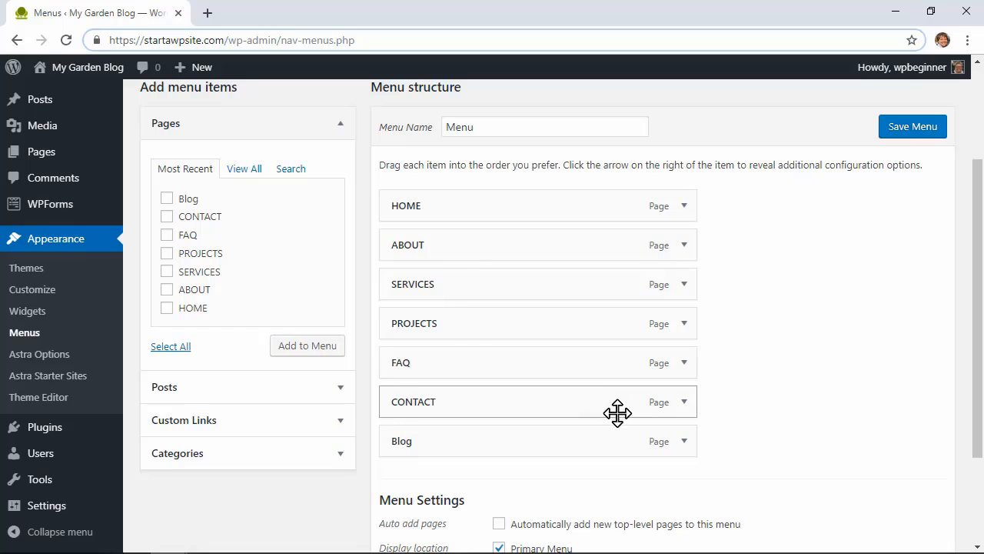
{"action": "left_click", "coordinate": [686, 325]}
{"action": "left_click", "coordinate": [408, 466]}
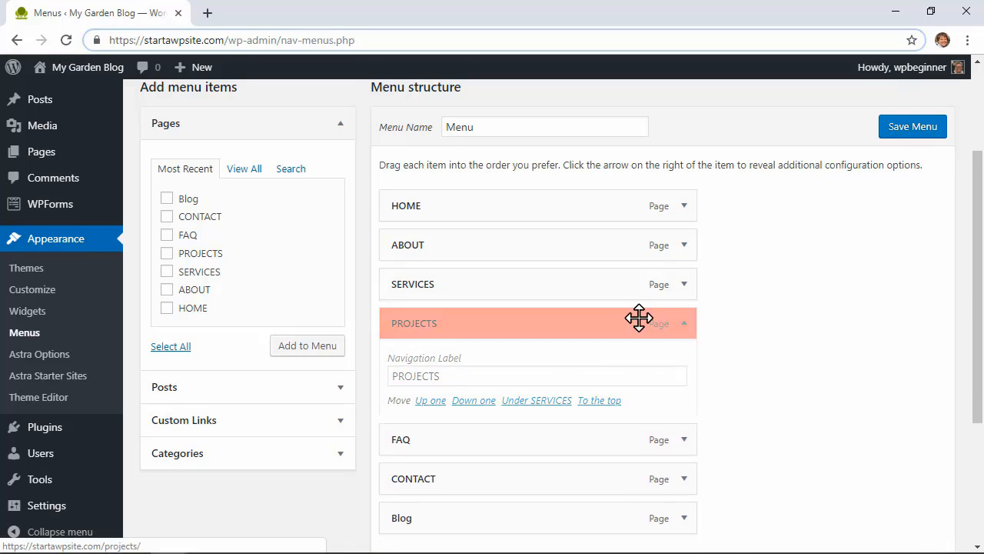
{"action": "left_click", "coordinate": [685, 283]}
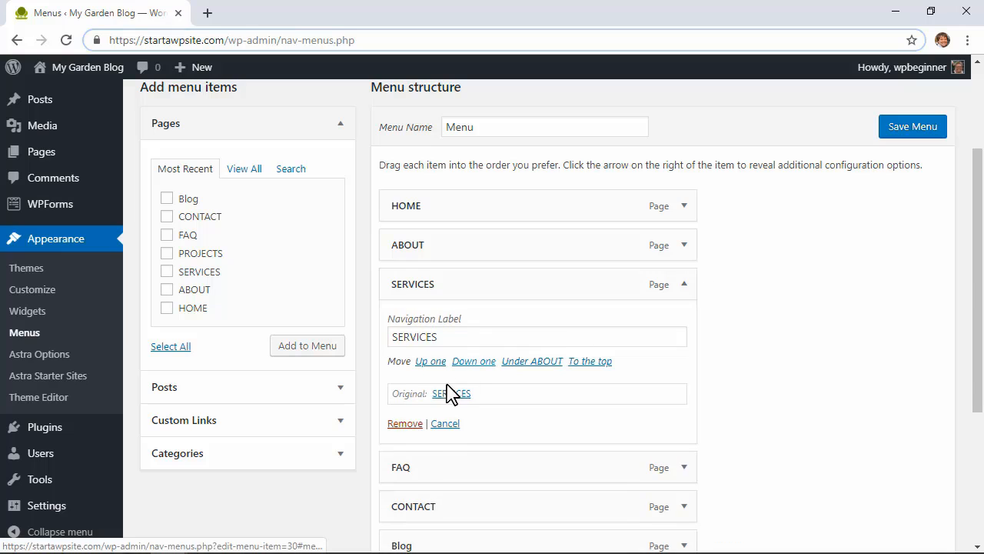
{"action": "left_click", "coordinate": [402, 424]}
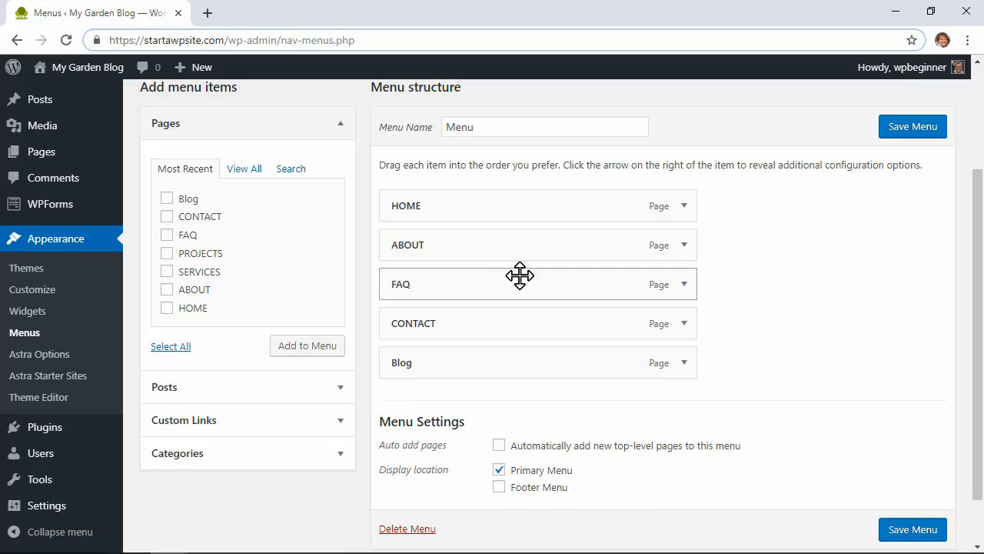
{"action": "left_click_drag", "start_coordinate": [521, 247], "coordinate": [520, 331]}
{"action": "left_click_drag", "start_coordinate": [521, 288], "coordinate": [525, 329]}
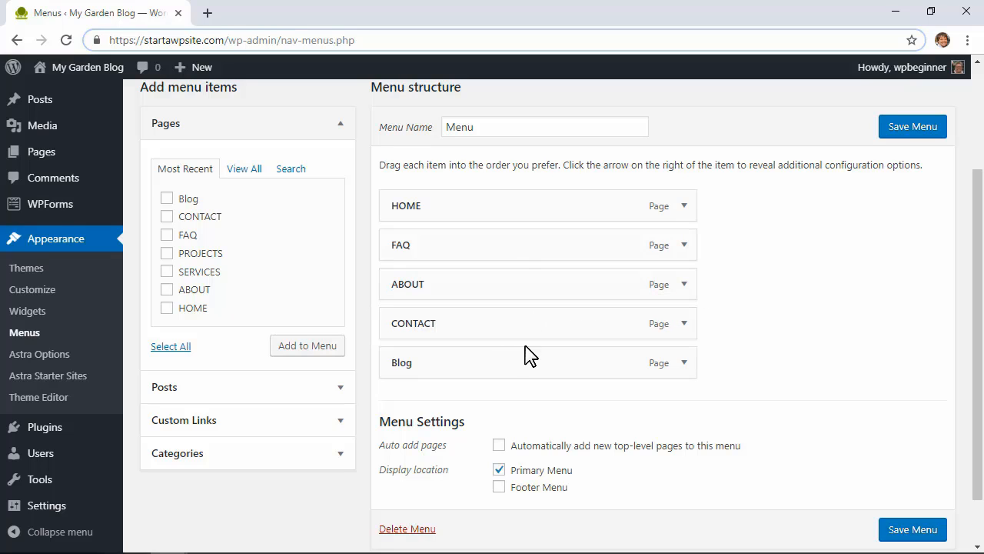
- Change the Blog menu item's navigation label to BLOG and save the menu
{"action": "left_click", "coordinate": [688, 364]}
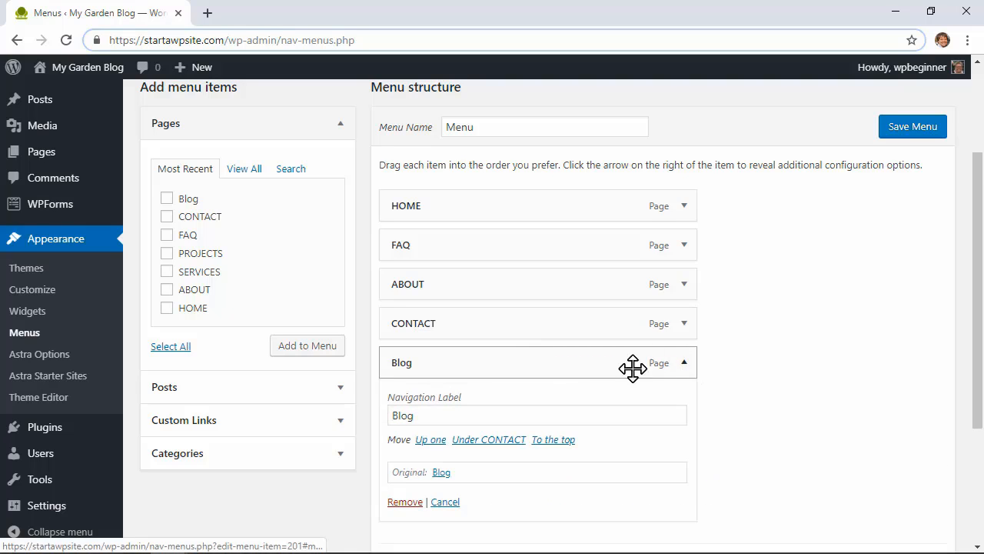
{"action": "double_click", "coordinate": [397, 415]}
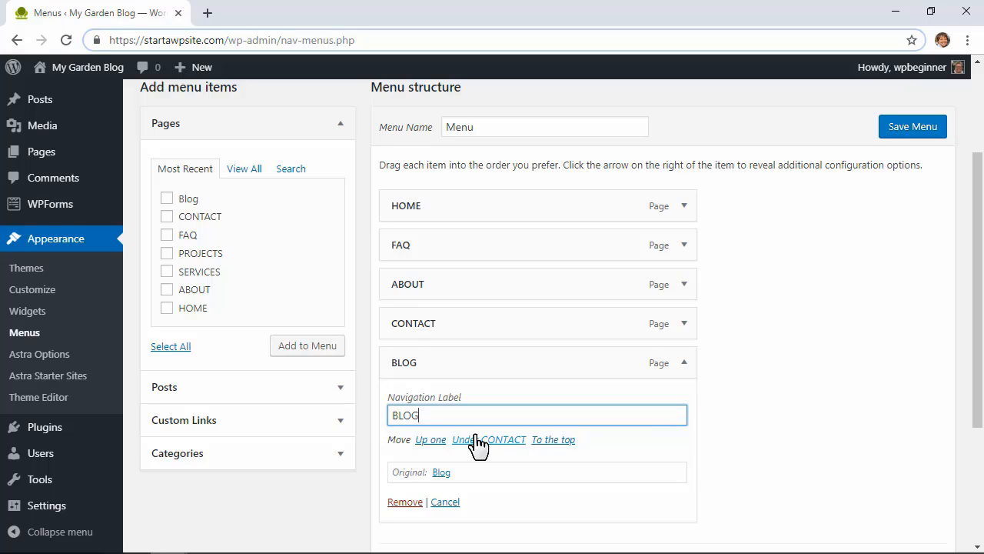
{"action": "left_click", "coordinate": [840, 439]}
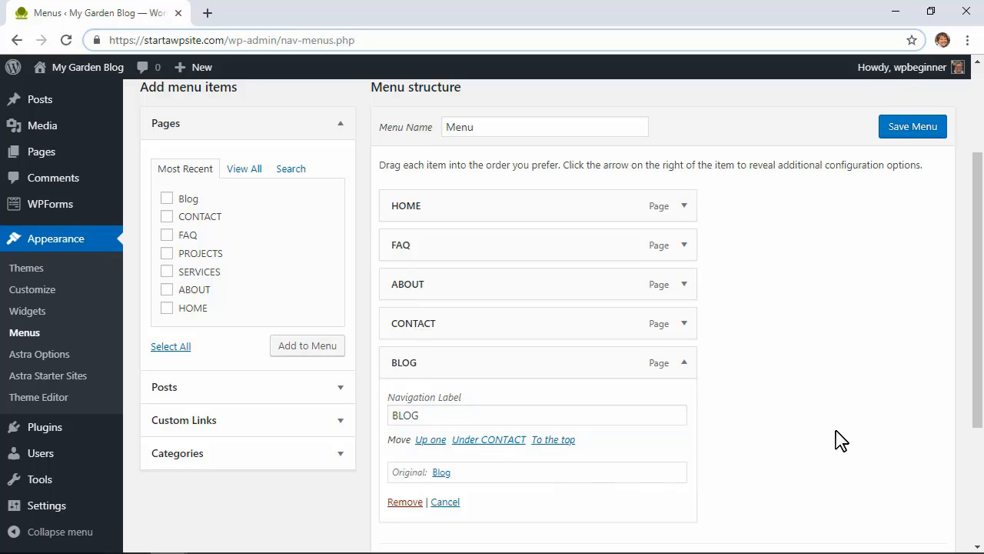
{"action": "left_click", "coordinate": [907, 135]}
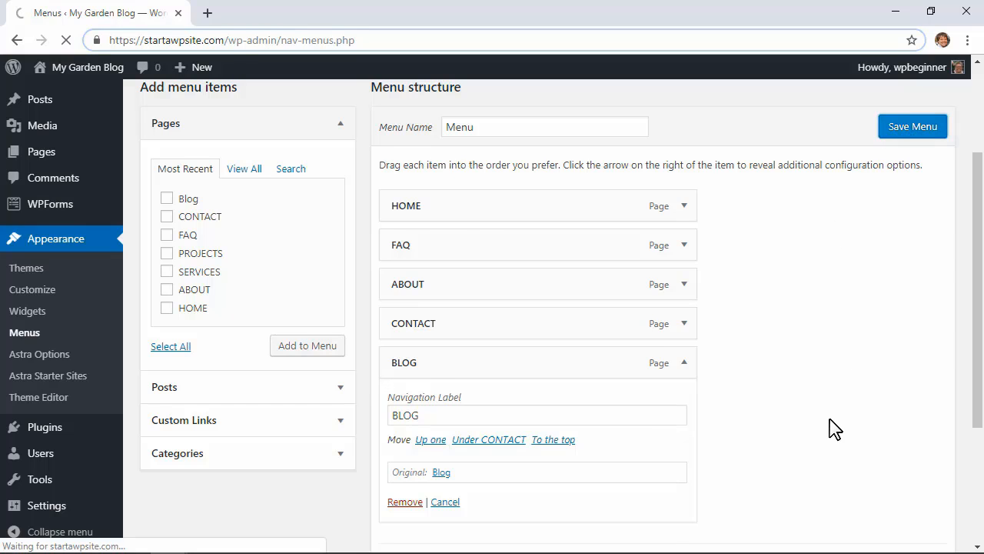
- Open the menu location settings and check which menus can be assigned to the Footer Menu
{"action": "scroll", "coordinate": [831, 429], "scroll_direction": "down", "scroll_amount": 1}
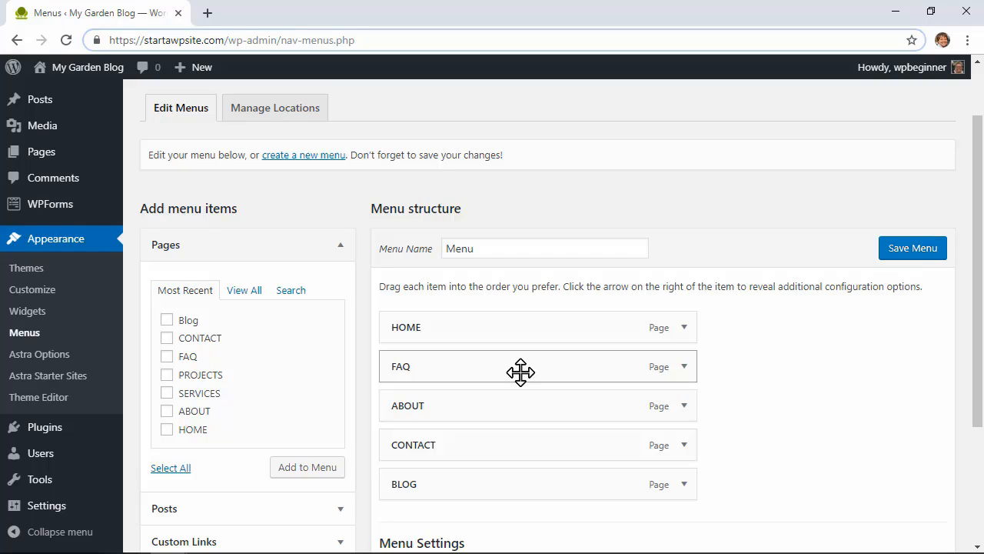
{"action": "left_click", "coordinate": [294, 116]}
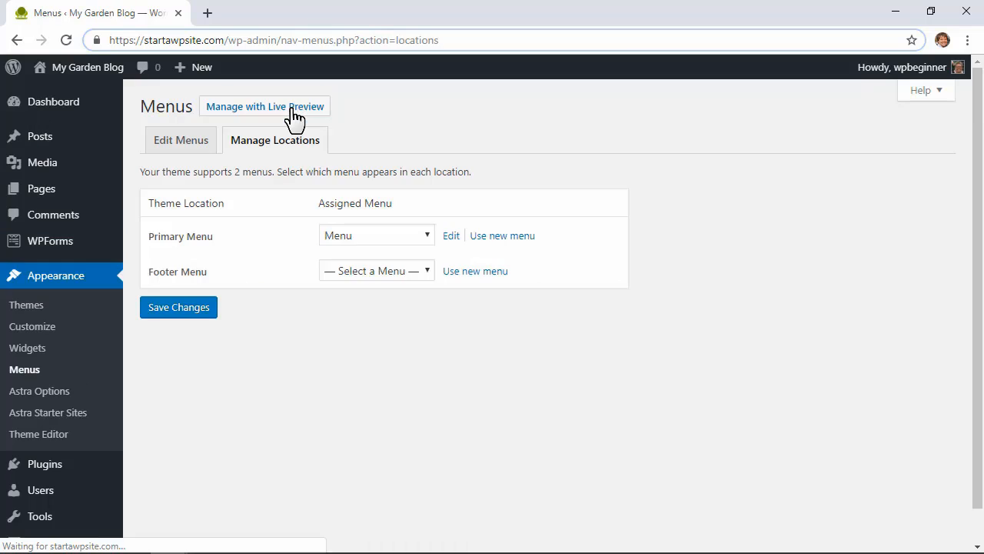
{"action": "left_click", "coordinate": [399, 274]}
{"action": "left_click", "coordinate": [367, 287]}
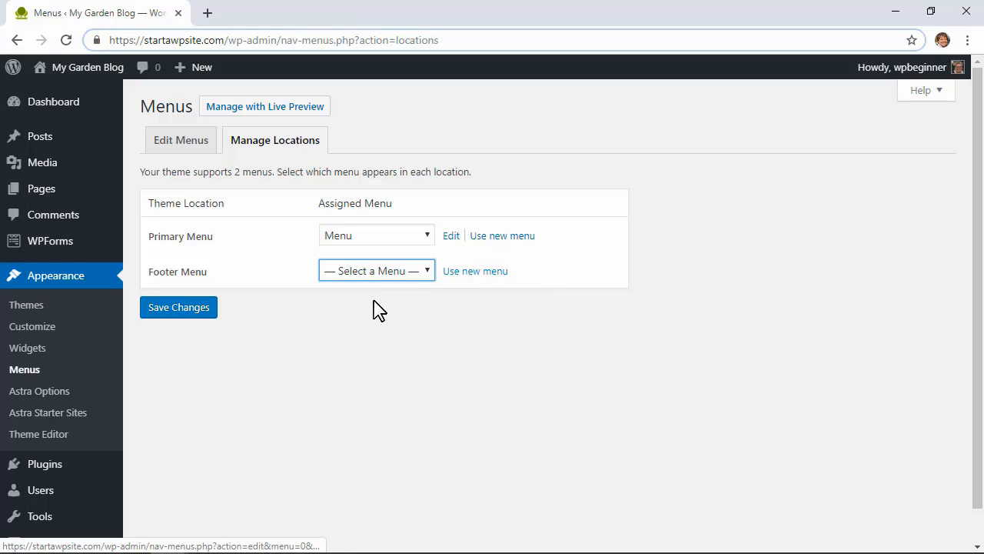
- Return to the menu editor, review the menu structure, and open the live site in a new tab
{"action": "left_click", "coordinate": [188, 146]}
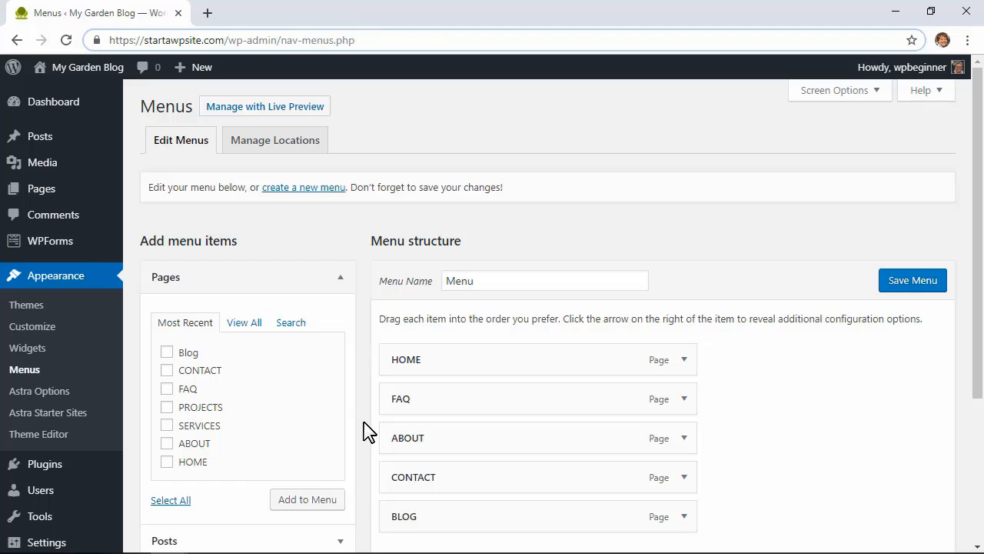
{"action": "scroll", "coordinate": [365, 431], "scroll_direction": "down", "scroll_amount": 1}
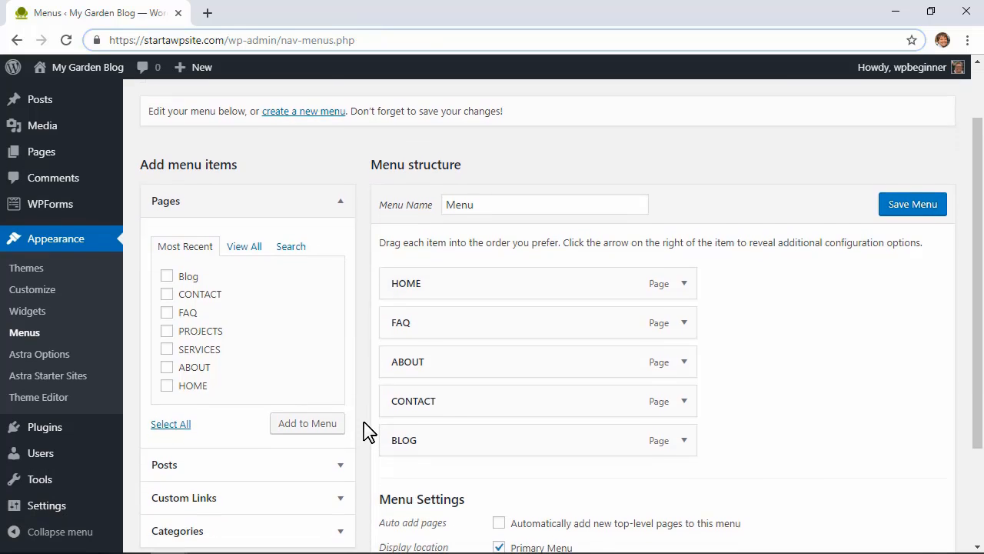
{"action": "scroll", "coordinate": [362, 415], "scroll_direction": "up", "scroll_amount": 1}
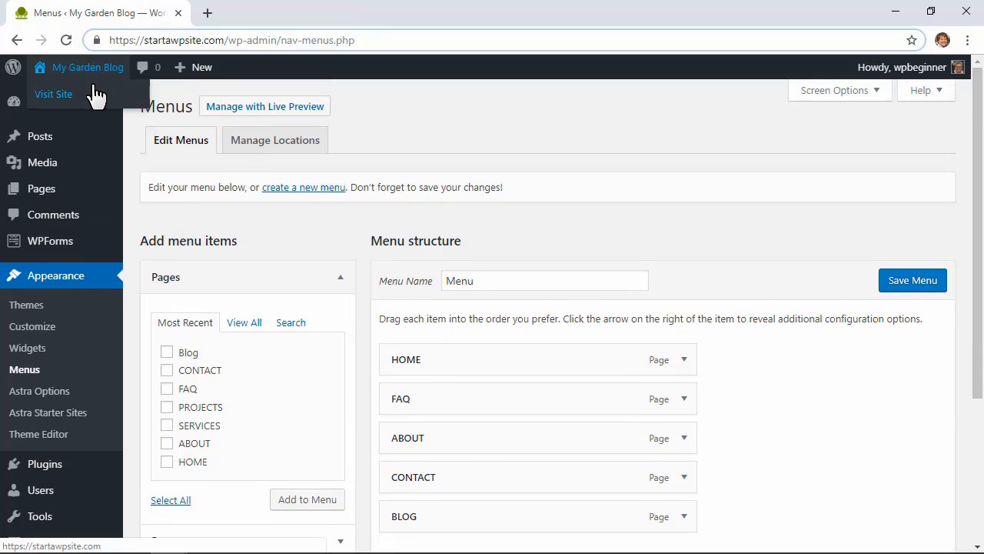
{"action": "right_click", "coordinate": [98, 96]}
{"action": "key", "text": "Escape"}
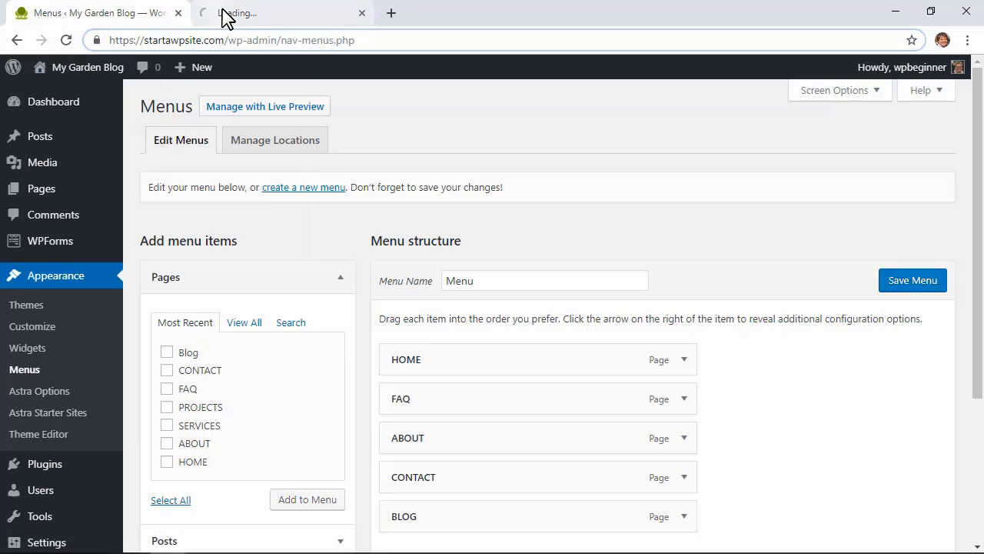
{"action": "left_click", "coordinate": [226, 15]}
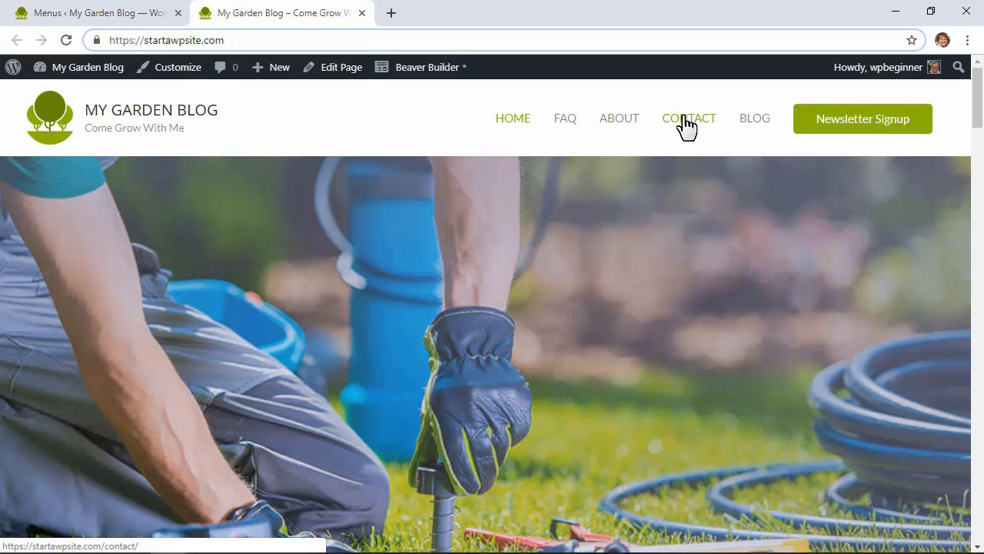
- Open the site's Contact page and examine its contact details and contact form fields
{"action": "left_click", "coordinate": [682, 127]}
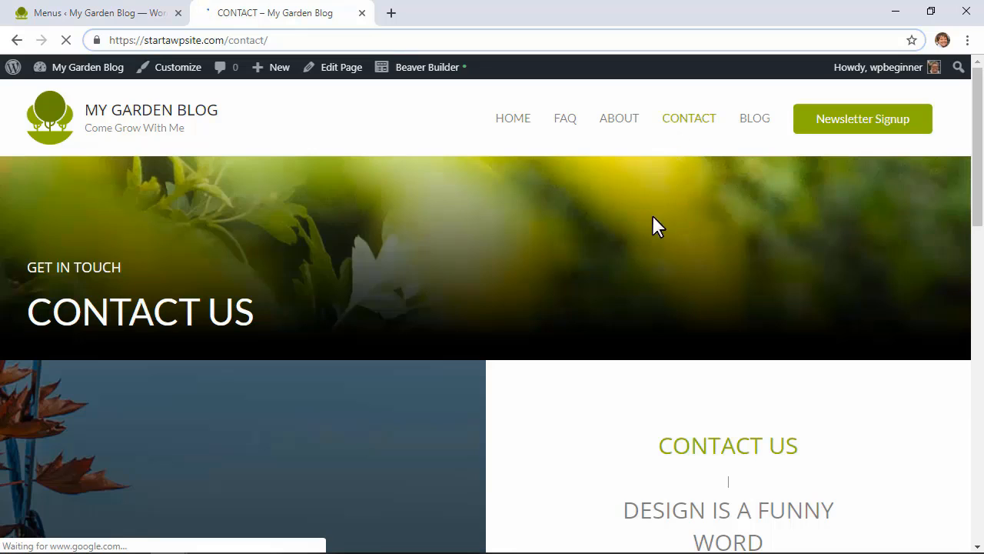
{"action": "scroll", "coordinate": [602, 261], "scroll_direction": "down", "scroll_amount": 3}
{"action": "scroll", "coordinate": [602, 262], "scroll_direction": "down", "scroll_amount": 2}
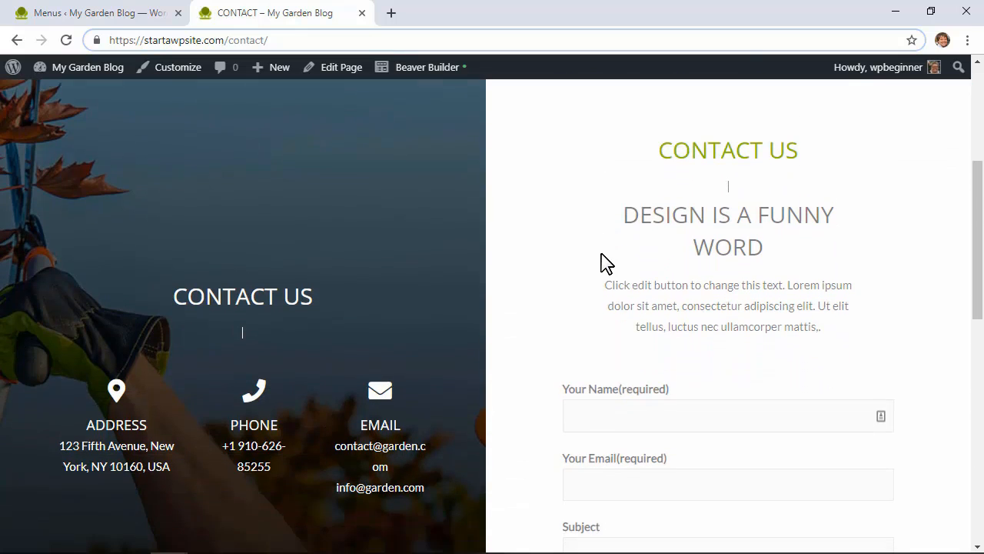
{"action": "scroll", "coordinate": [602, 261], "scroll_direction": "down", "scroll_amount": 2}
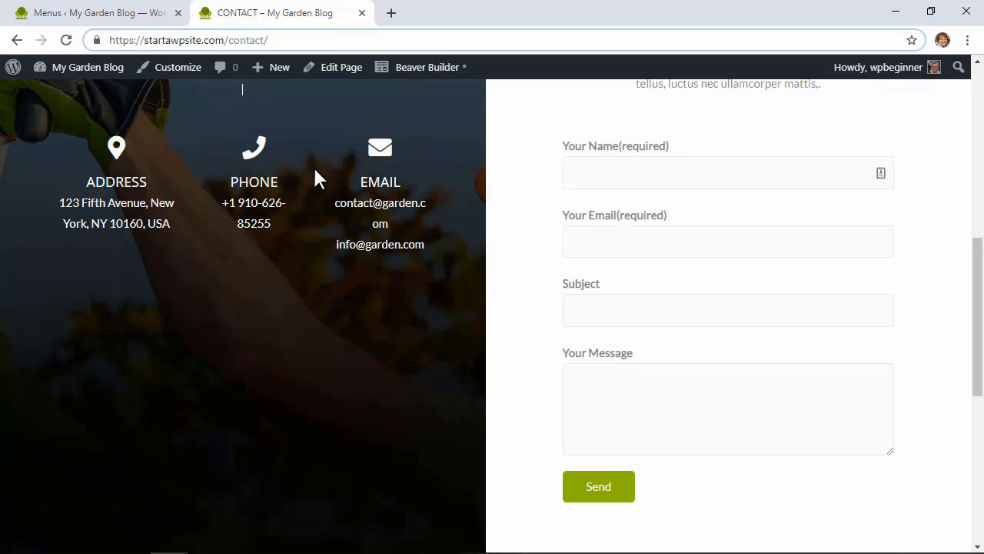
{"action": "scroll", "coordinate": [356, 227], "scroll_direction": "up", "scroll_amount": 3}
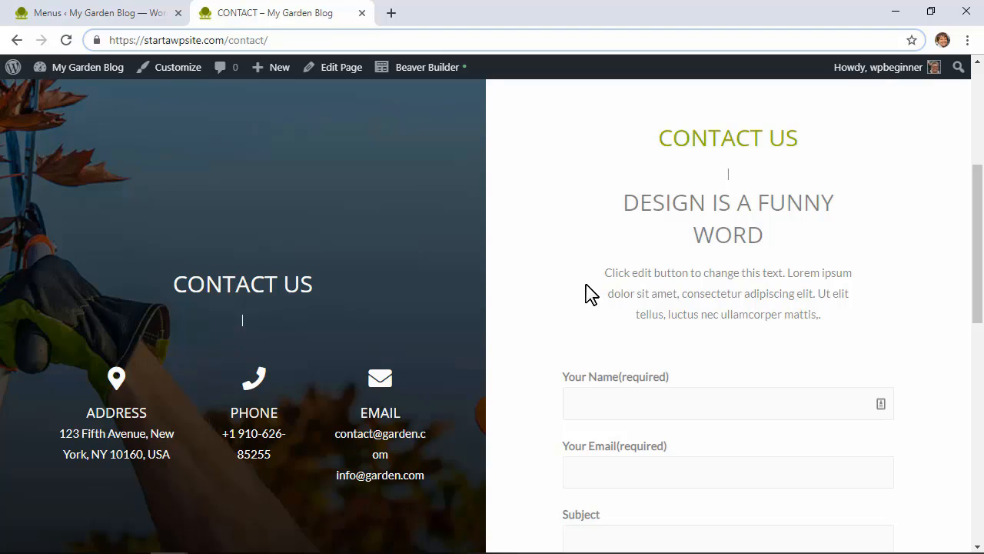
{"action": "scroll", "coordinate": [591, 294], "scroll_direction": "down", "scroll_amount": 2}
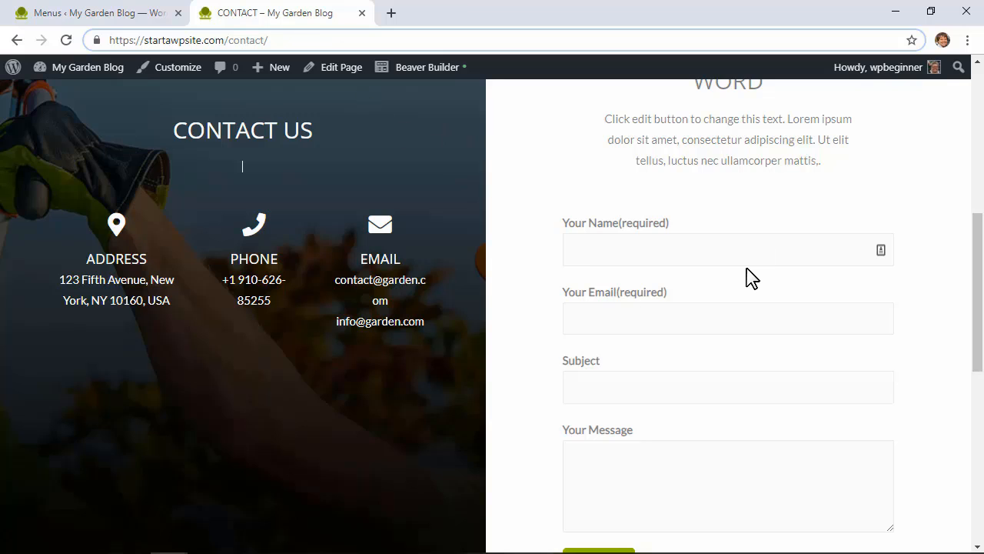
{"action": "scroll", "coordinate": [751, 277], "scroll_direction": "up", "scroll_amount": 1}
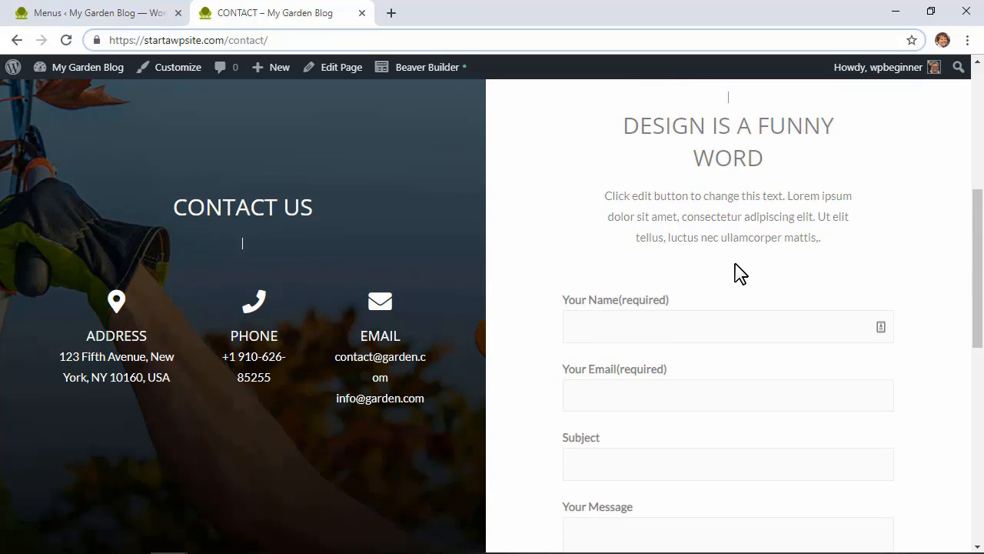
{"action": "scroll", "coordinate": [616, 283], "scroll_direction": "down", "scroll_amount": 1}
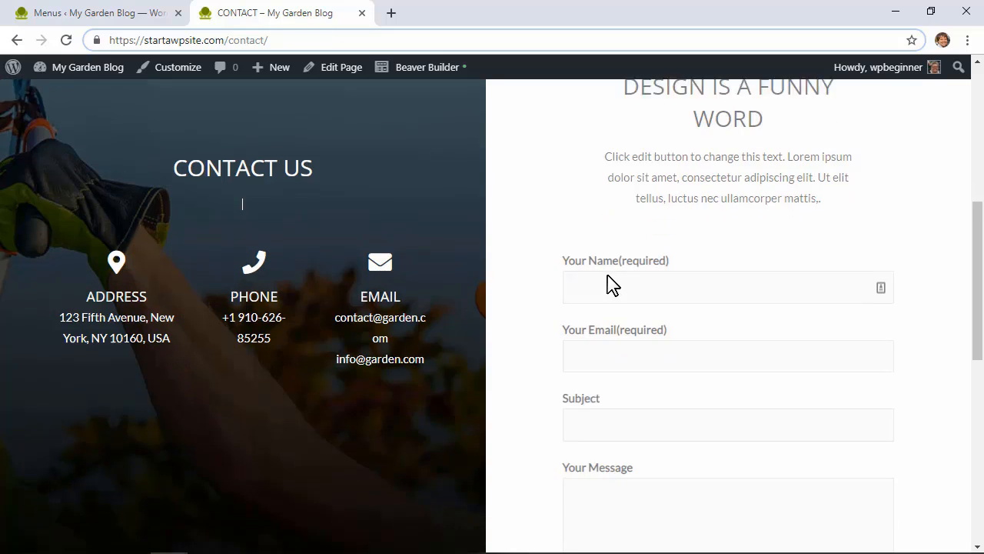
- Return to the WordPress admin and open the Contact Us form for editing in WPForms
{"action": "left_click", "coordinate": [72, 16]}
{"action": "mouse_move", "coordinate": [49, 248]}
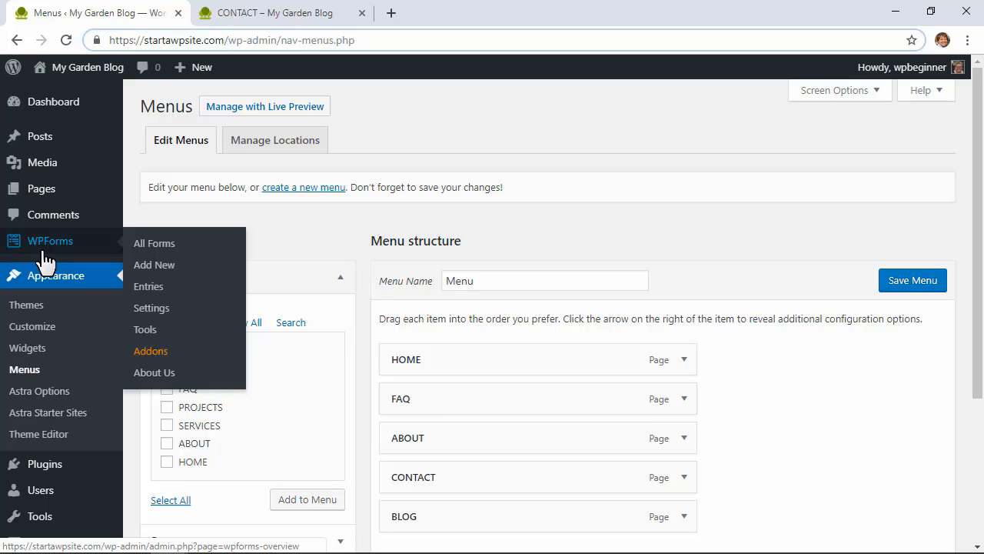
{"action": "left_click", "coordinate": [157, 244]}
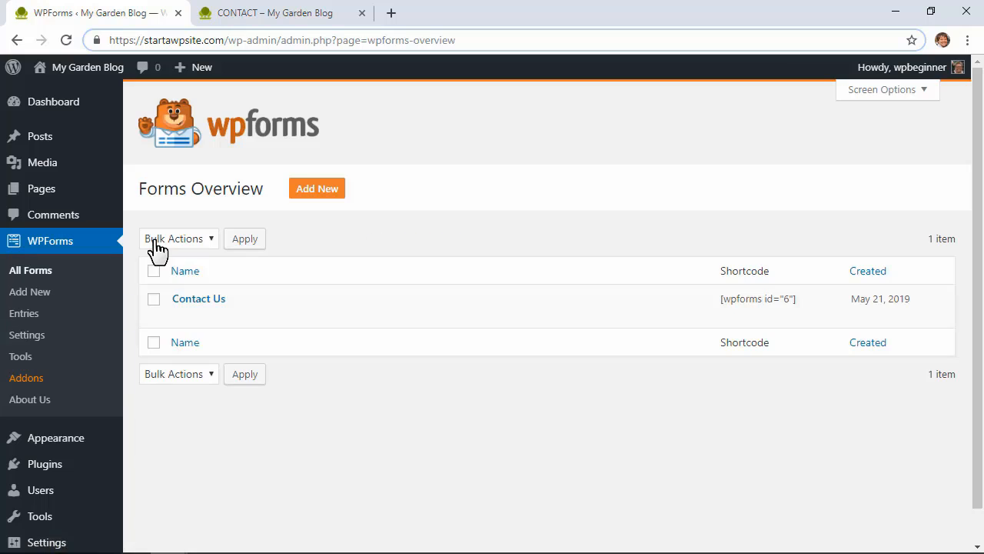
{"action": "mouse_move", "coordinate": [200, 323]}
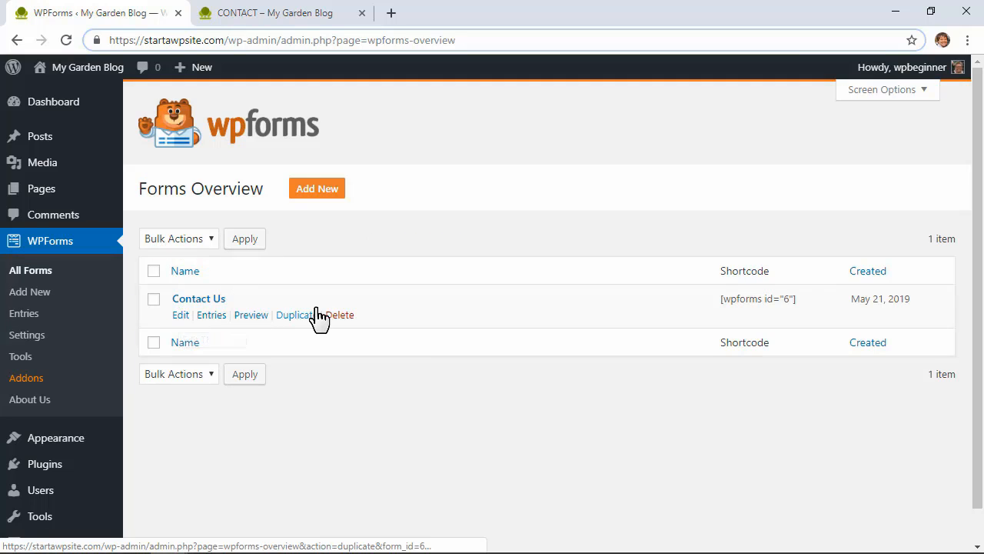
{"action": "left_click", "coordinate": [182, 323]}
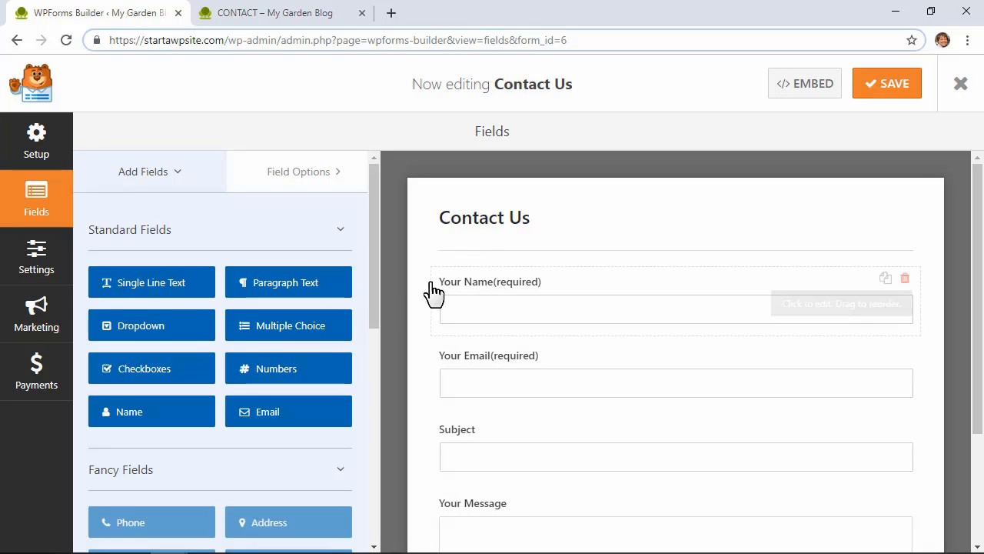
- Delete the Subject field from the contact form and confirm the removal
{"action": "scroll", "coordinate": [421, 296], "scroll_direction": "down", "scroll_amount": 1}
{"action": "scroll", "coordinate": [421, 296], "scroll_direction": "down", "scroll_amount": 1}
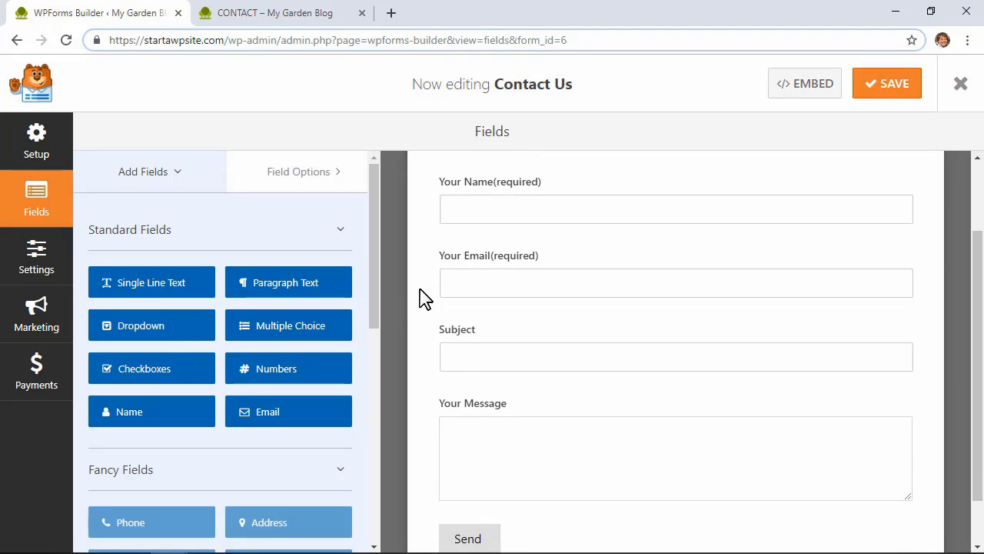
{"action": "scroll", "coordinate": [420, 296], "scroll_direction": "up", "scroll_amount": 1}
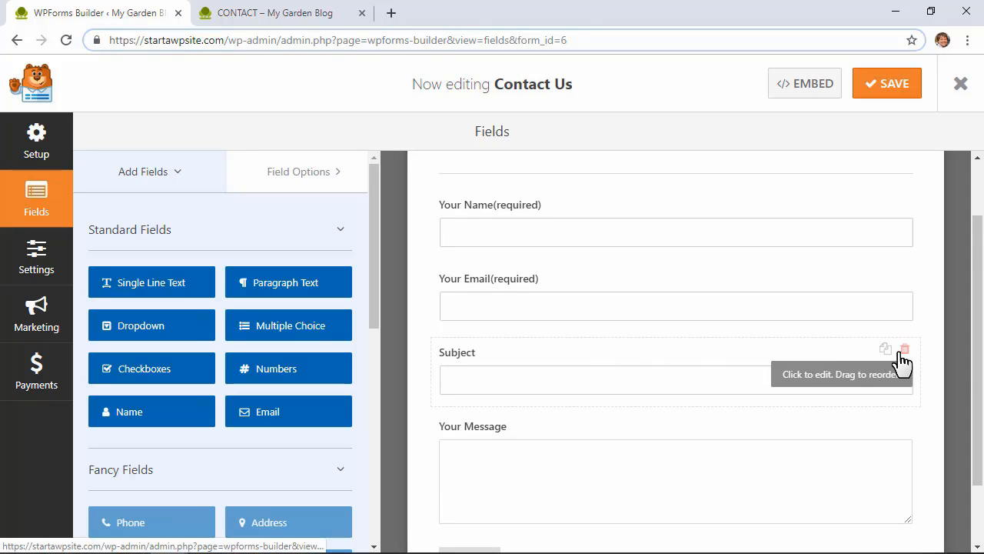
{"action": "left_click", "coordinate": [906, 352]}
{"action": "left_click", "coordinate": [464, 356]}
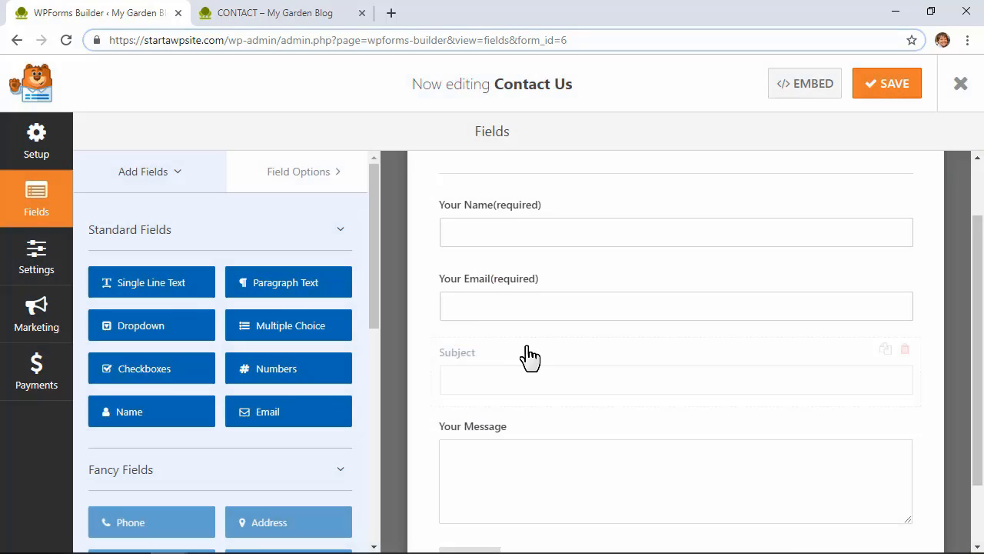
- Try the First Last format on the form's name field and return it to Simple
{"action": "left_click", "coordinate": [582, 243]}
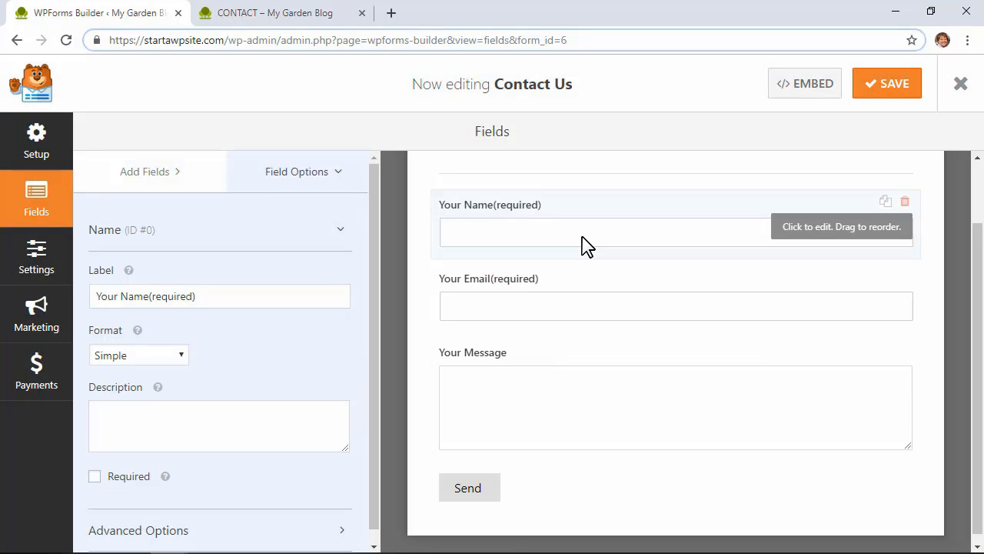
{"action": "left_click", "coordinate": [131, 355]}
{"action": "left_click", "coordinate": [130, 390]}
{"action": "left_click", "coordinate": [153, 355]}
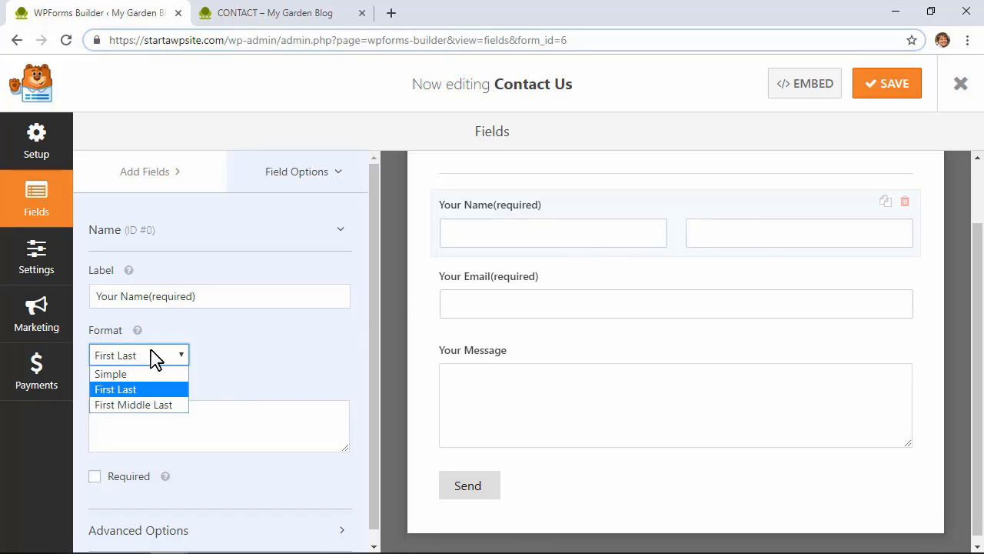
{"action": "left_click", "coordinate": [180, 374]}
{"action": "scroll", "coordinate": [477, 331], "scroll_direction": "up", "scroll_amount": 2}
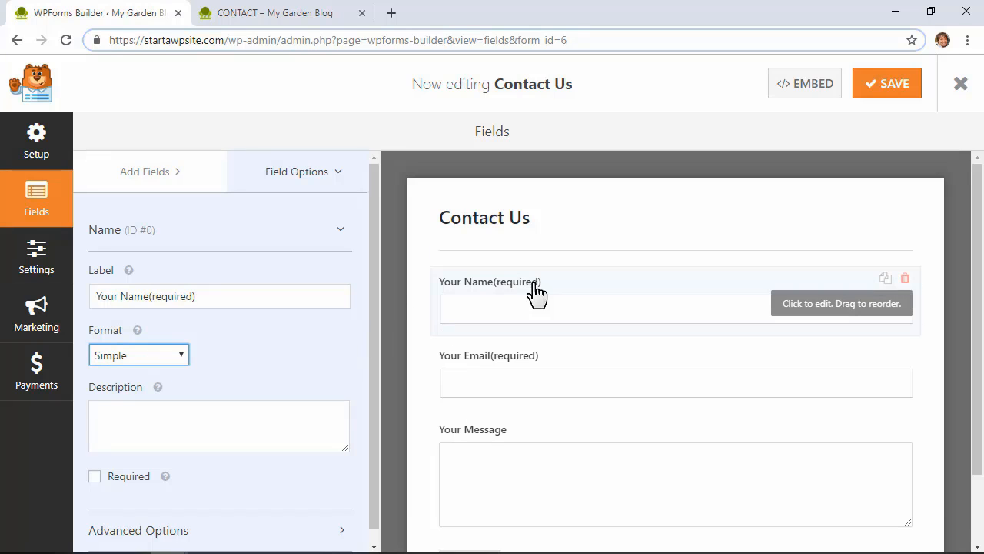
- Make the name, email and message fields required, and enable email confirmation on the email field
{"action": "left_click", "coordinate": [95, 476]}
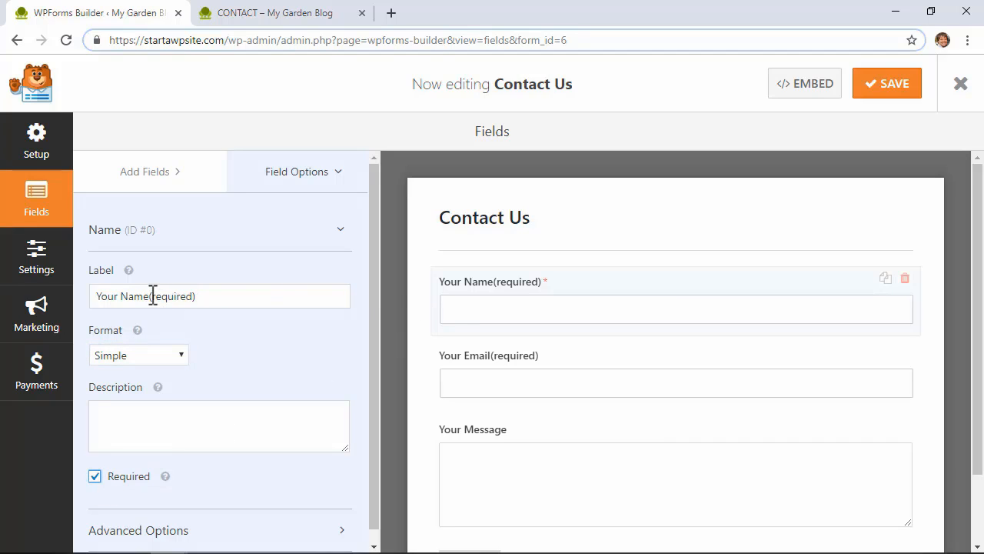
{"action": "left_click", "coordinate": [485, 360]}
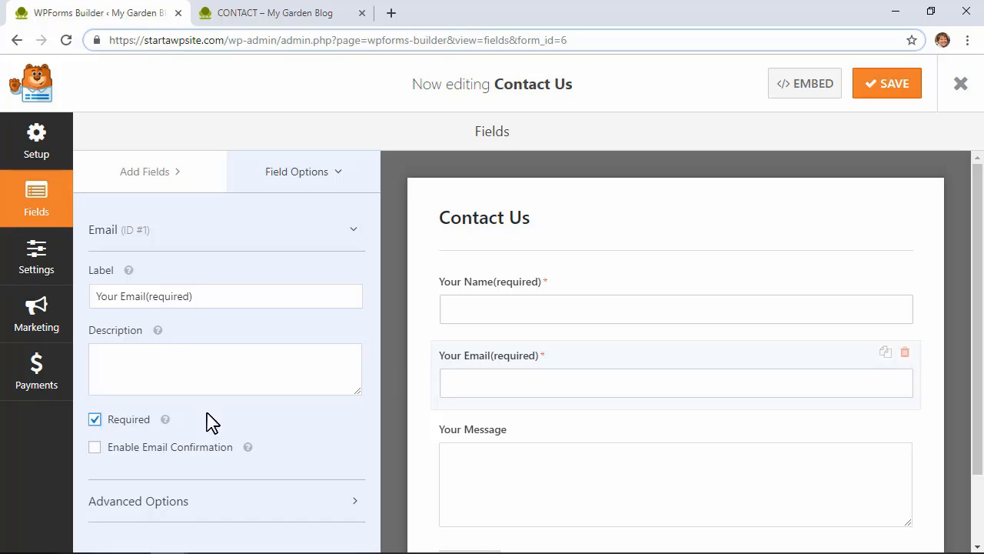
{"action": "scroll", "coordinate": [497, 377], "scroll_direction": "down", "scroll_amount": 1}
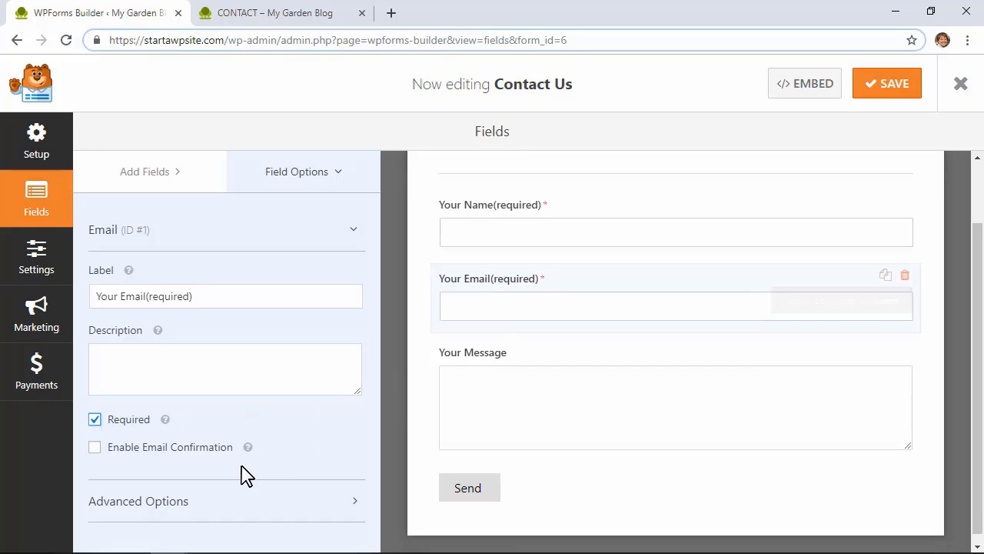
{"action": "left_click", "coordinate": [95, 447]}
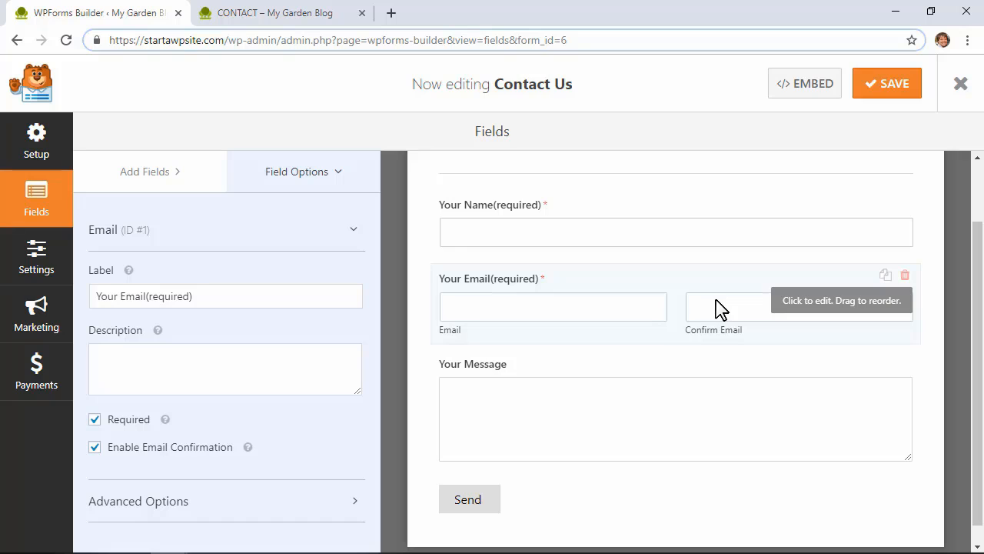
{"action": "left_click", "coordinate": [456, 421]}
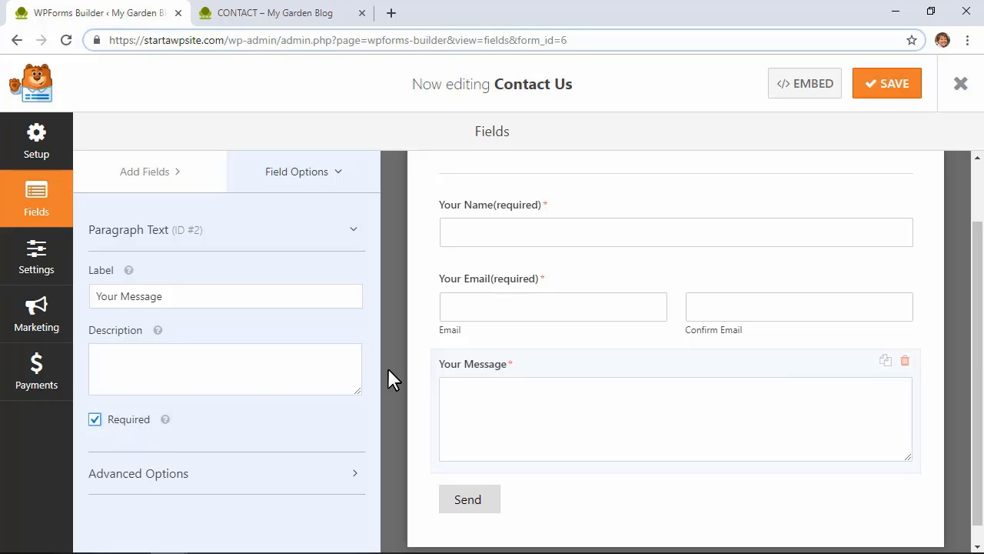
{"action": "scroll", "coordinate": [501, 346], "scroll_direction": "up", "scroll_amount": 2}
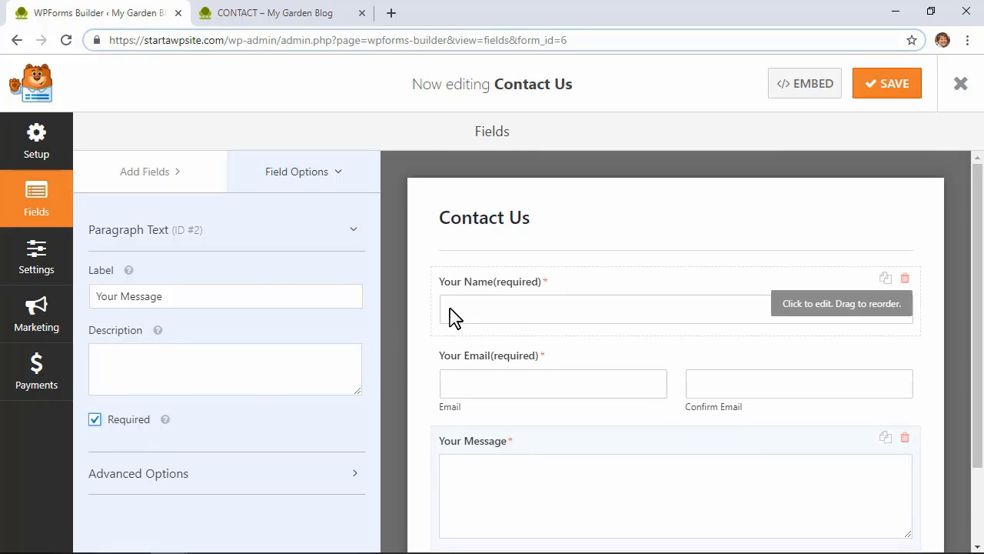
- Rename the form to Contact in its general settings
{"action": "left_click", "coordinate": [34, 271]}
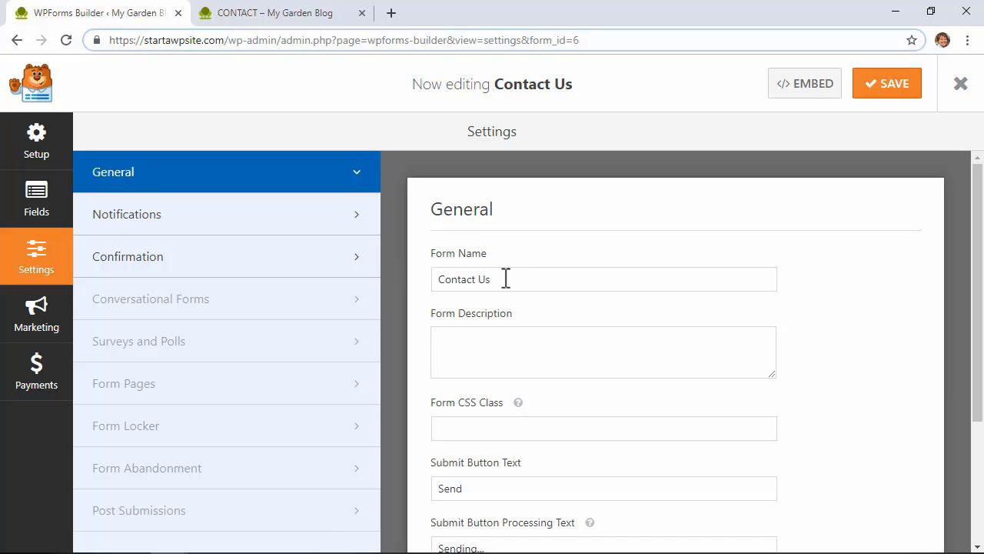
{"action": "left_click_drag", "start_coordinate": [502, 280], "coordinate": [449, 283]}
{"action": "left_click", "coordinate": [477, 279]}
{"action": "left_click_drag", "start_coordinate": [476, 279], "coordinate": [492, 279]}
{"action": "key", "text": "BackSpace"}
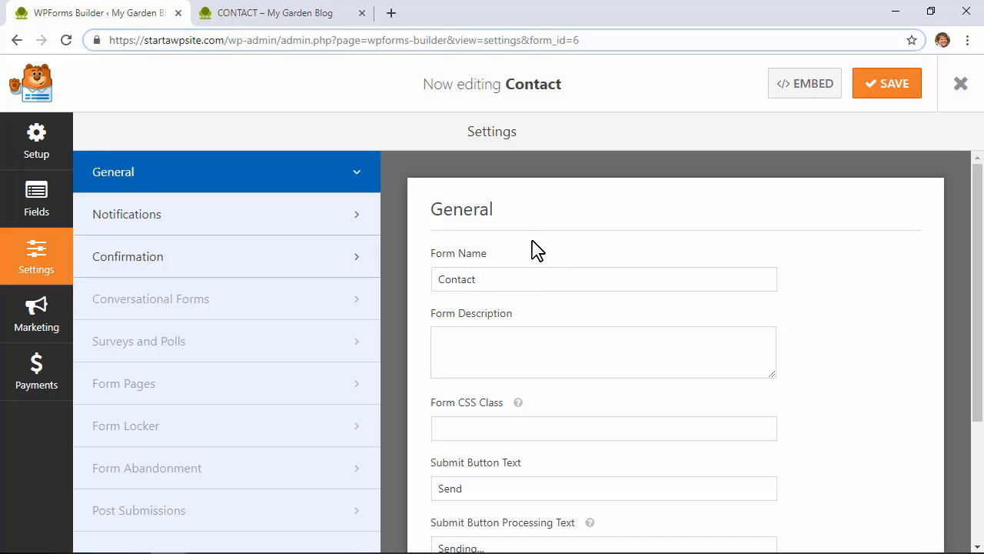
- Review the form's submit button text and anti-spam options, and examine its default notification settings
{"action": "scroll", "coordinate": [517, 330], "scroll_direction": "down", "scroll_amount": 3}
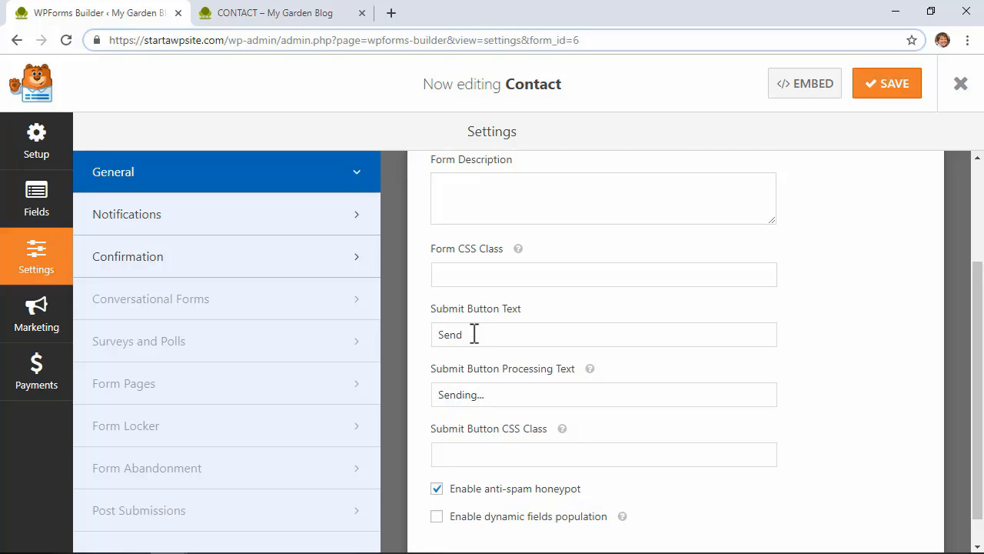
{"action": "left_click_drag", "start_coordinate": [475, 334], "coordinate": [424, 336]}
{"action": "scroll", "coordinate": [428, 341], "scroll_direction": "down", "scroll_amount": 1}
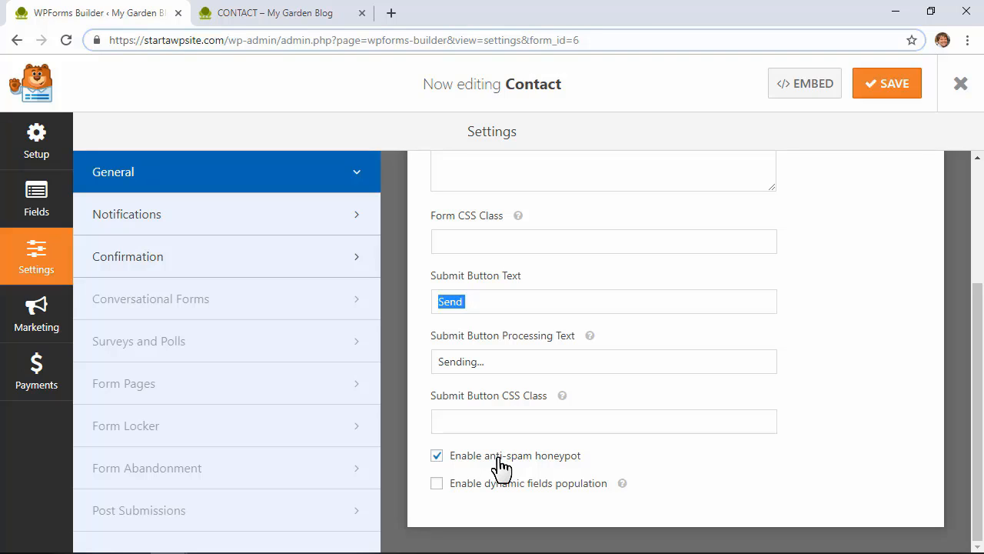
{"action": "left_click", "coordinate": [311, 222]}
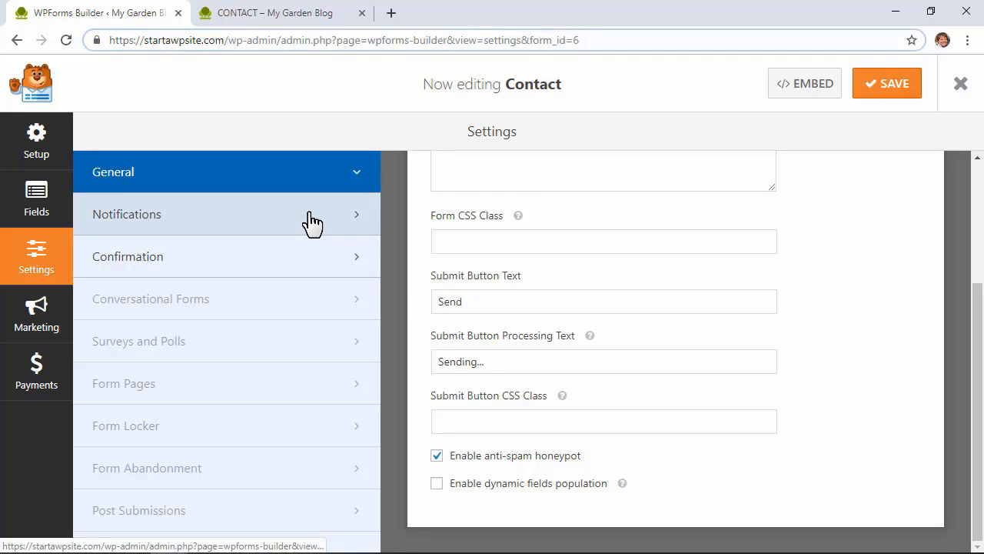
{"action": "scroll", "coordinate": [435, 256], "scroll_direction": "up", "scroll_amount": 2}
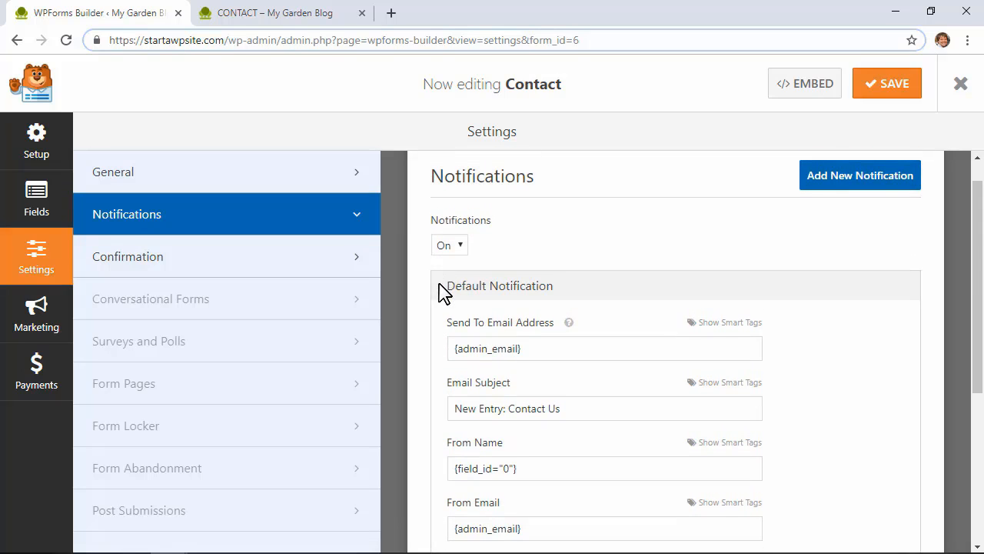
{"action": "scroll", "coordinate": [443, 292], "scroll_direction": "down", "scroll_amount": 1}
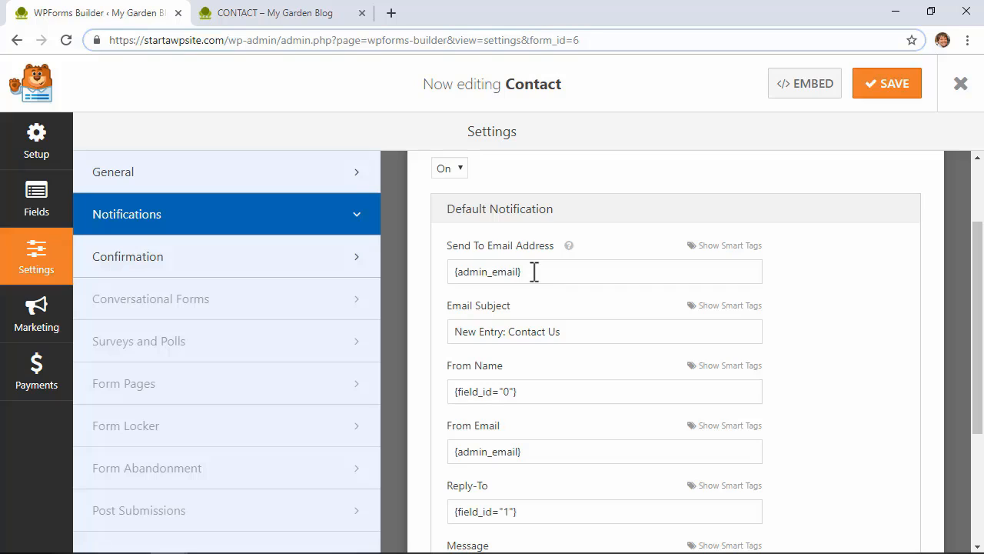
- Set the default notification's send-to email address, and review its subject, sender, reply-to and message fields
{"action": "left_click_drag", "start_coordinate": [534, 273], "coordinate": [454, 275]}
{"action": "type", "text": "wpbeginner@example.com"}
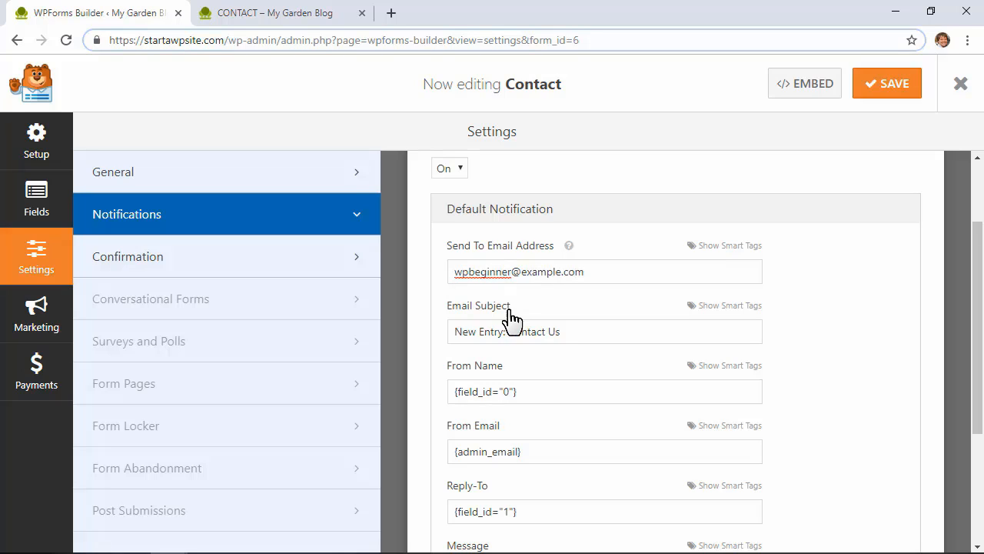
{"action": "left_click_drag", "start_coordinate": [583, 331], "coordinate": [452, 339]}
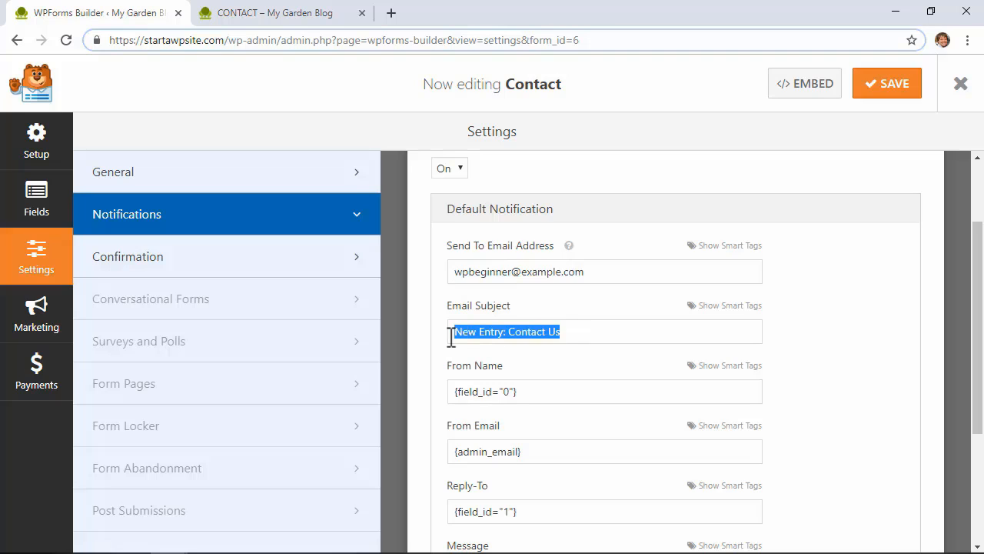
{"action": "scroll", "coordinate": [452, 339], "scroll_direction": "down", "scroll_amount": 1}
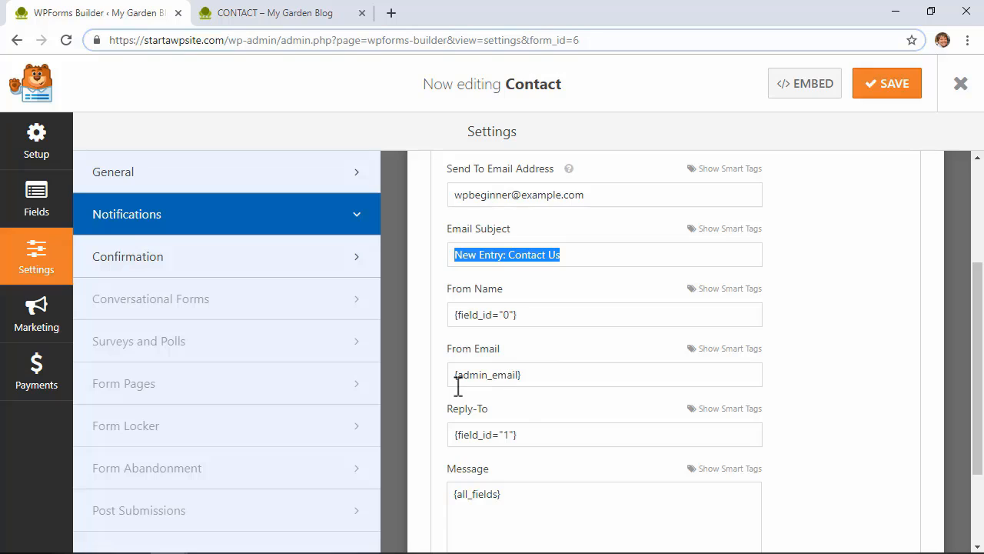
{"action": "scroll", "coordinate": [523, 417], "scroll_direction": "down", "scroll_amount": 2}
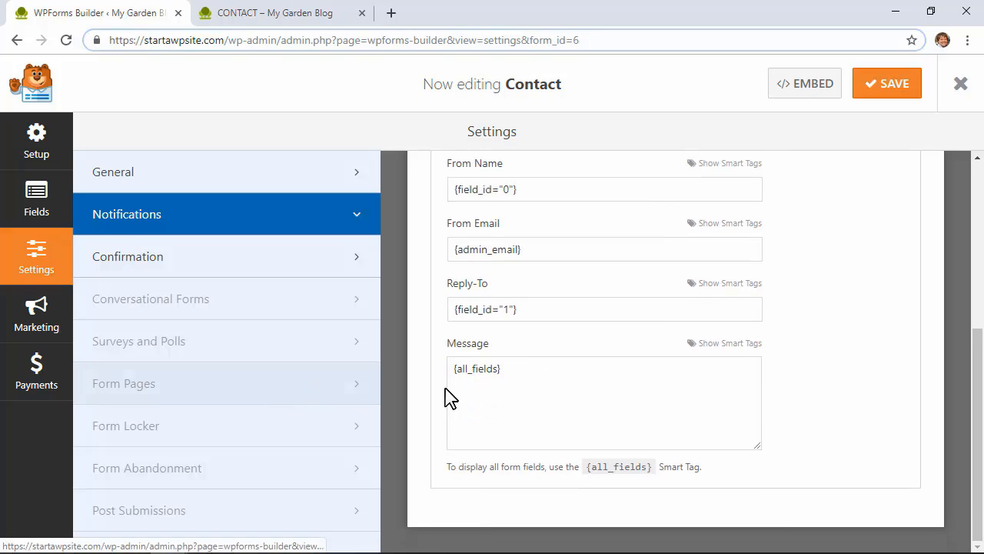
{"action": "scroll", "coordinate": [498, 390], "scroll_direction": "up", "scroll_amount": 4}
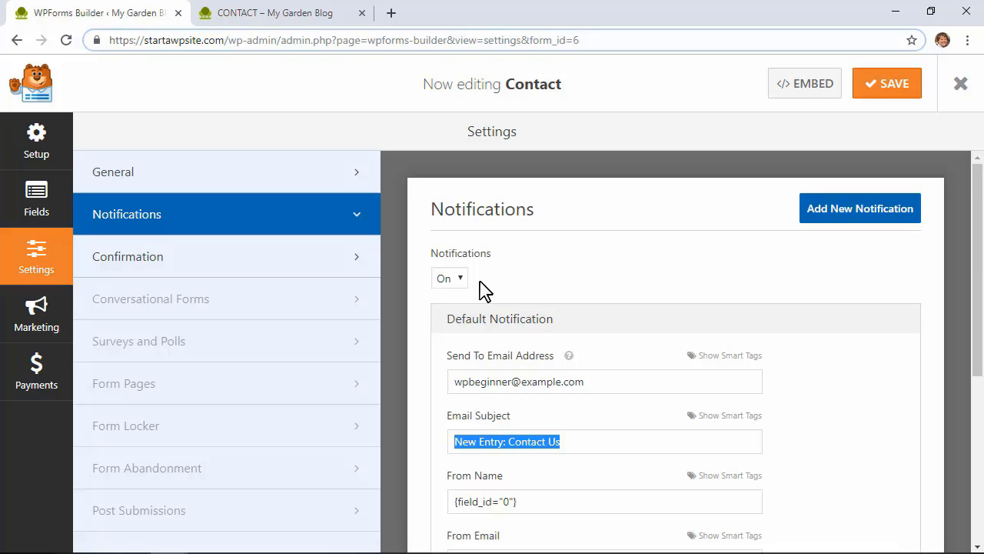
- Try to add a second notification to the form
{"action": "left_click", "coordinate": [858, 214]}
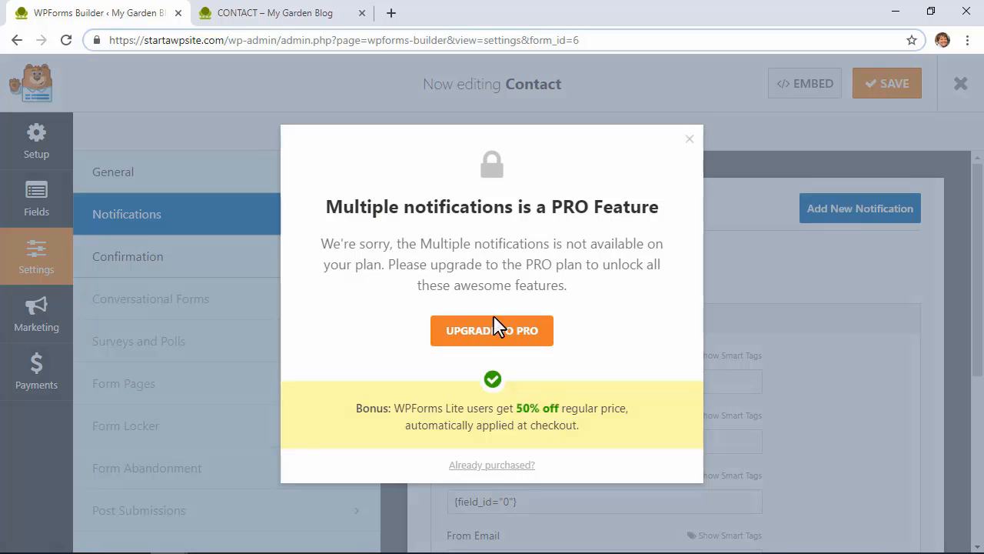
{"action": "left_click", "coordinate": [690, 140]}
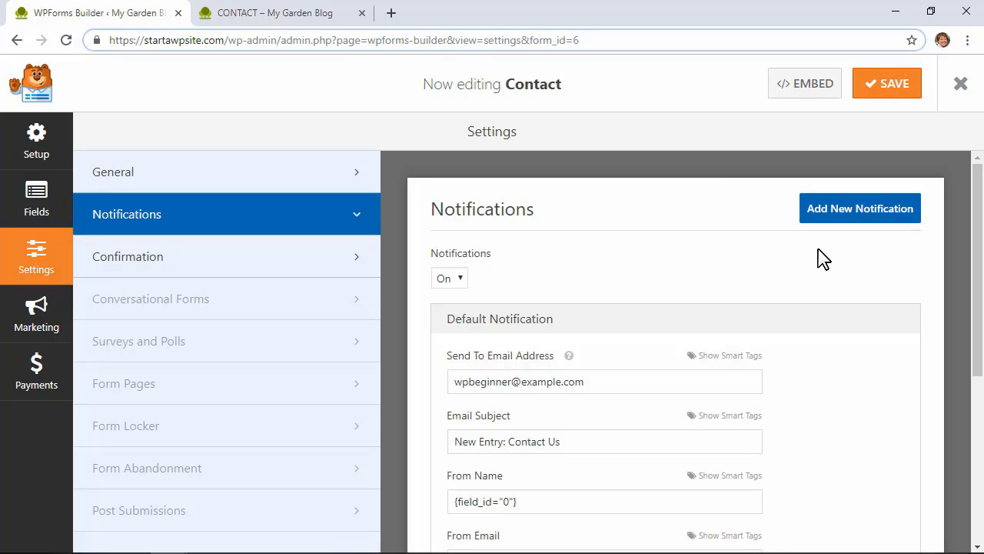
- Examine the form's default confirmation message
{"action": "left_click", "coordinate": [281, 268]}
{"action": "scroll", "coordinate": [409, 347], "scroll_direction": "down", "scroll_amount": 1}
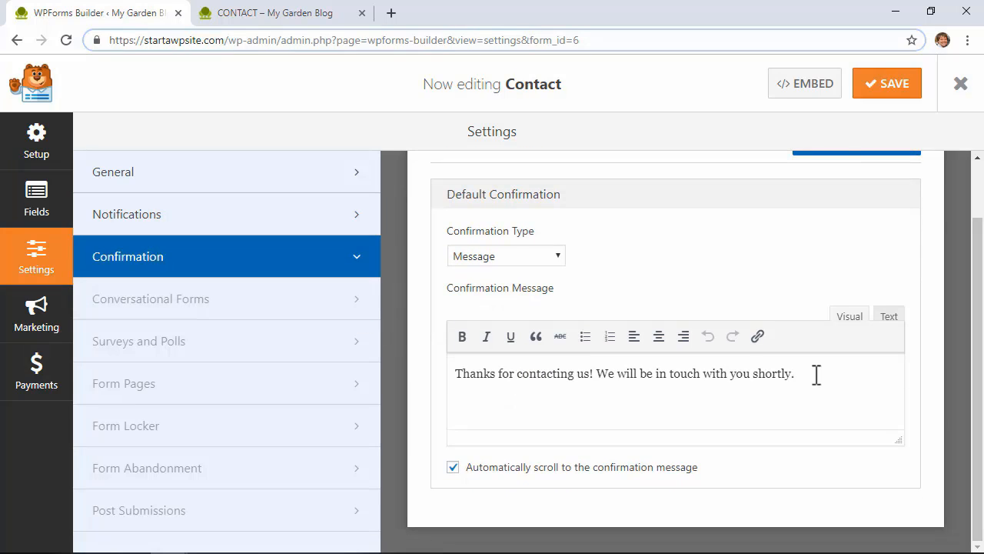
{"action": "left_click_drag", "start_coordinate": [817, 375], "coordinate": [454, 374]}
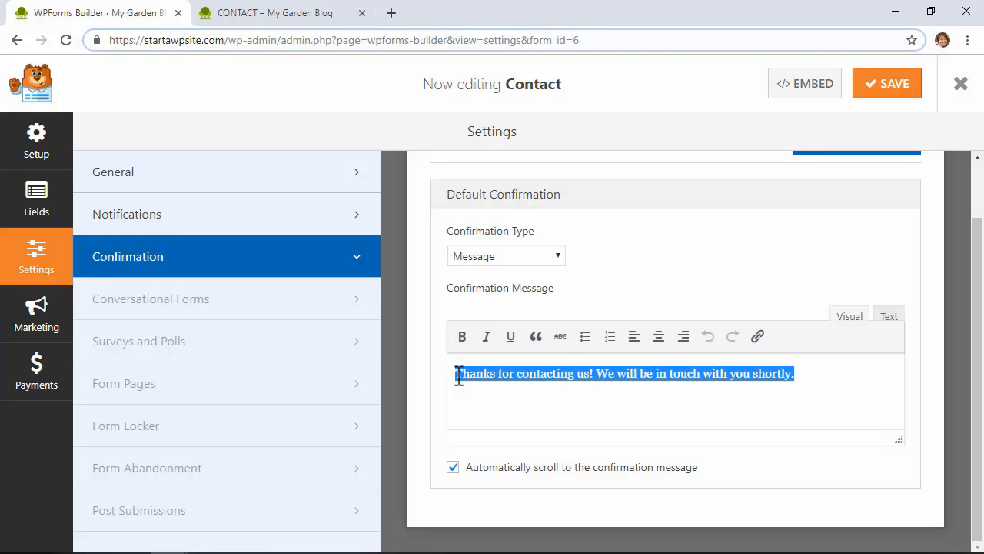
- Try the Go to URL (Redirect) and Show Page confirmation types, look through the selectable pages, and return the type to Message
{"action": "left_click", "coordinate": [523, 261]}
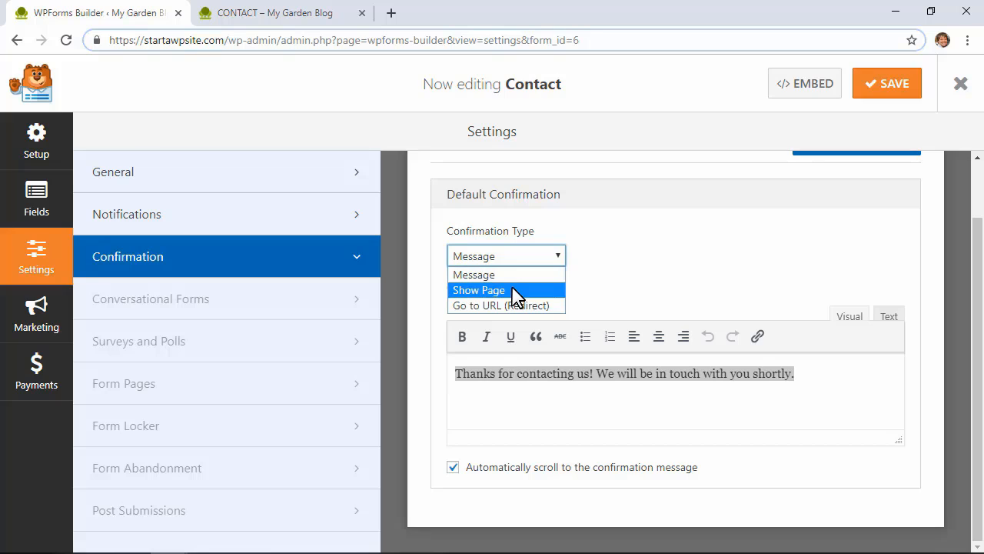
{"action": "left_click", "coordinate": [514, 306]}
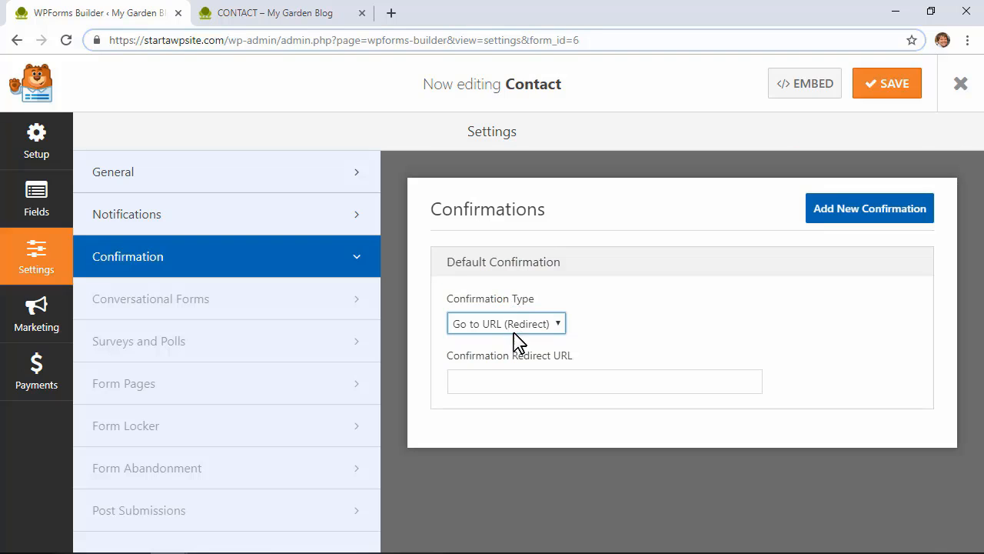
{"action": "left_click", "coordinate": [532, 330]}
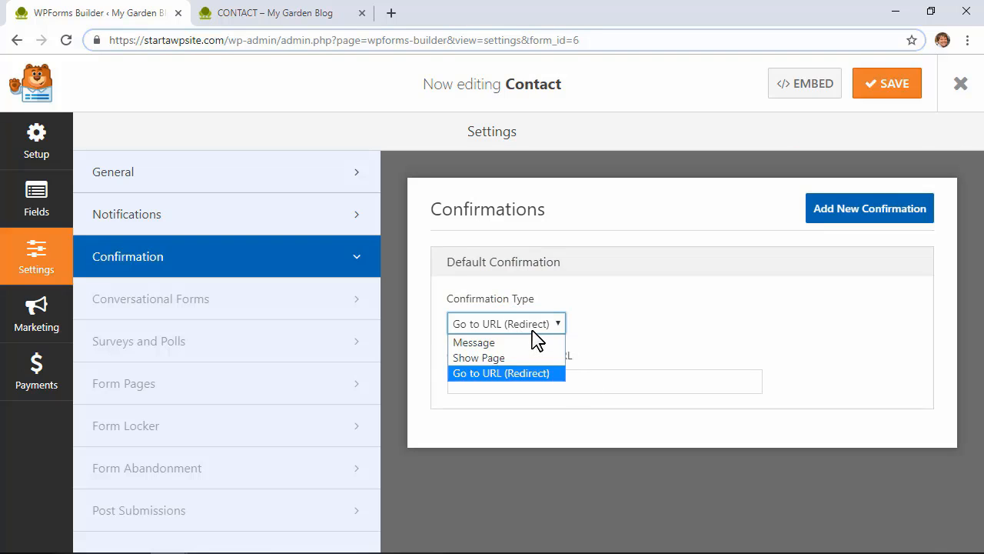
{"action": "left_click", "coordinate": [512, 357]}
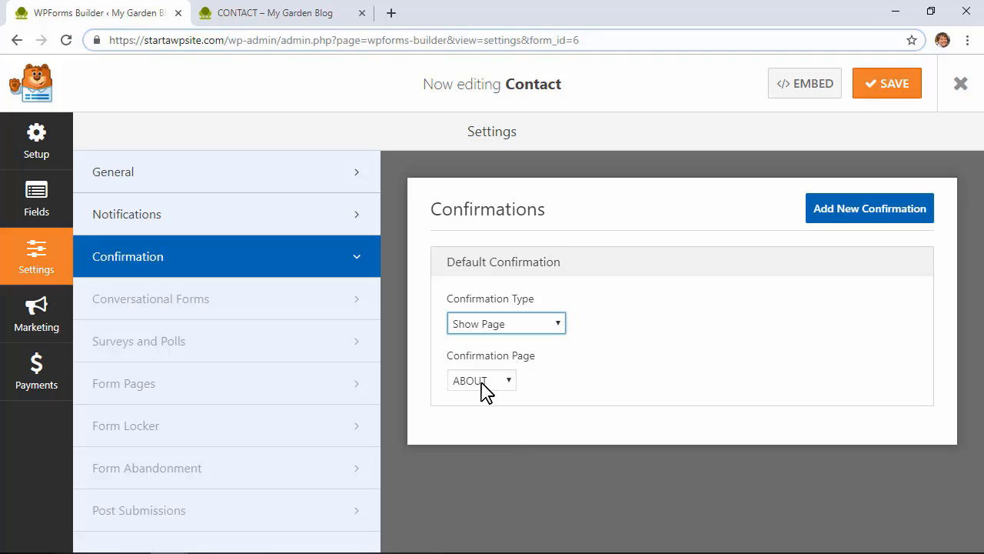
{"action": "left_click", "coordinate": [483, 382]}
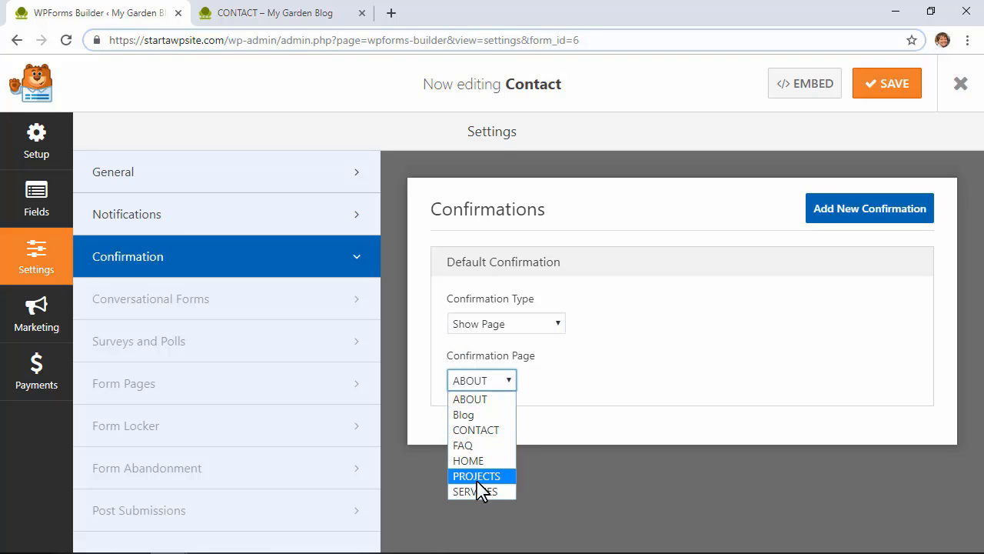
{"action": "left_click", "coordinate": [580, 393]}
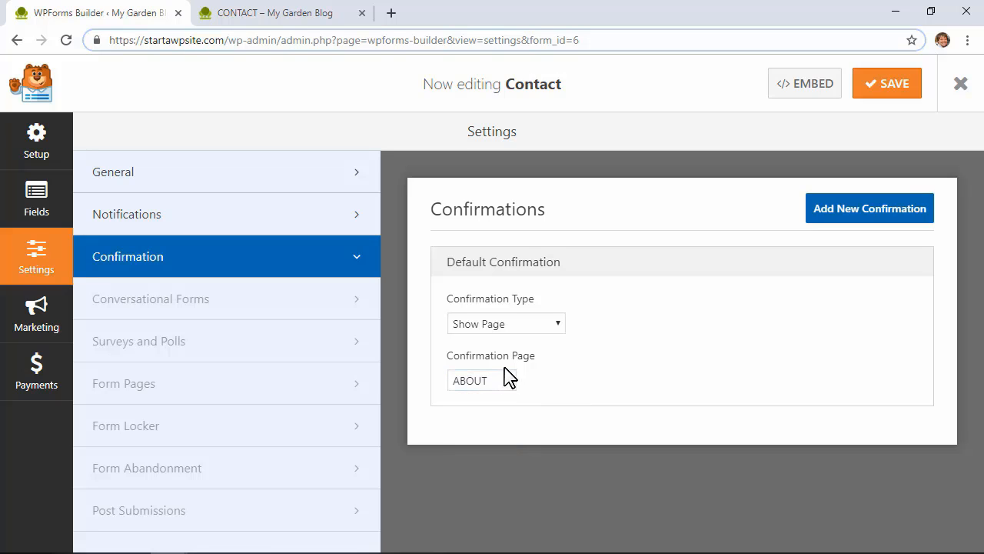
{"action": "left_click", "coordinate": [512, 324]}
{"action": "left_click", "coordinate": [514, 346]}
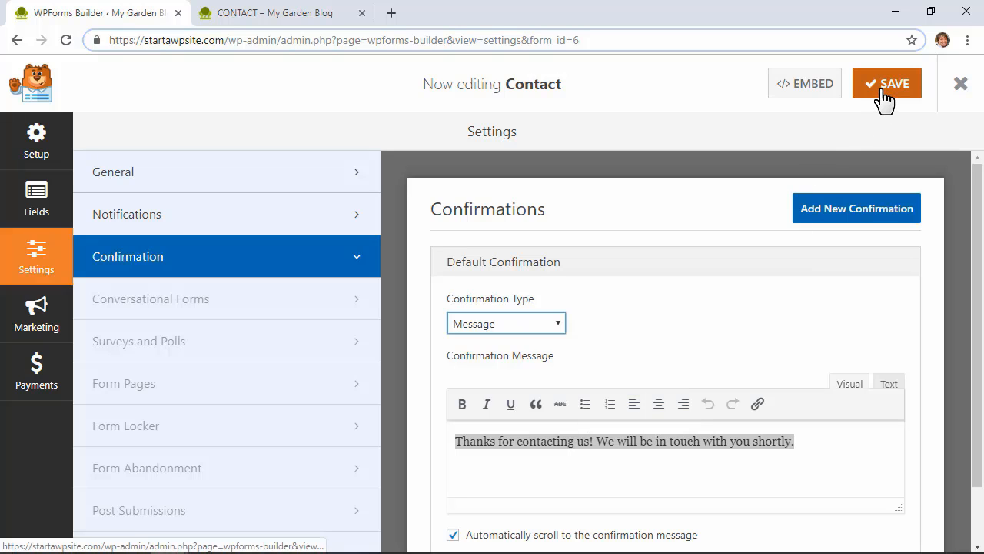
- Save the Contact form and exit the form builder
{"action": "left_click", "coordinate": [896, 94]}
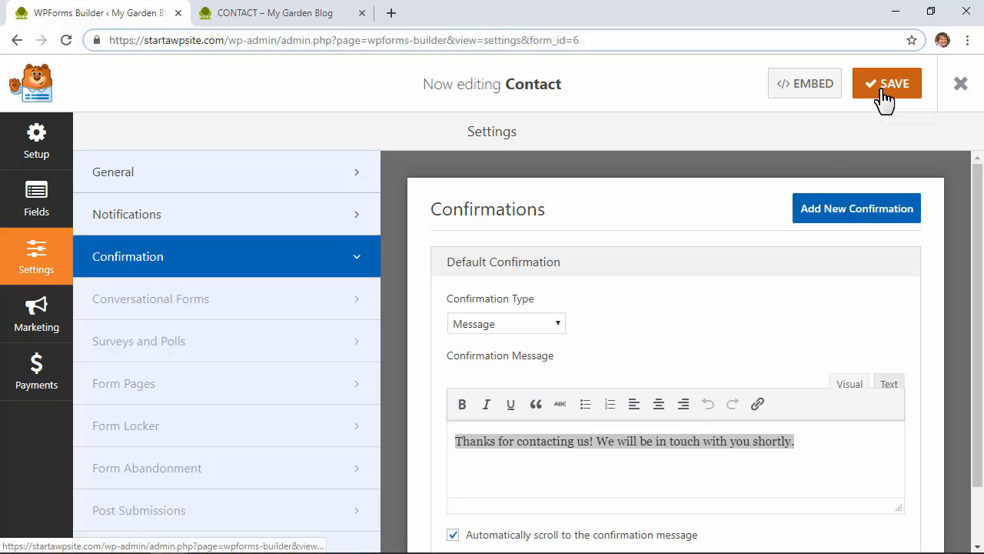
{"action": "left_click", "coordinate": [961, 85]}
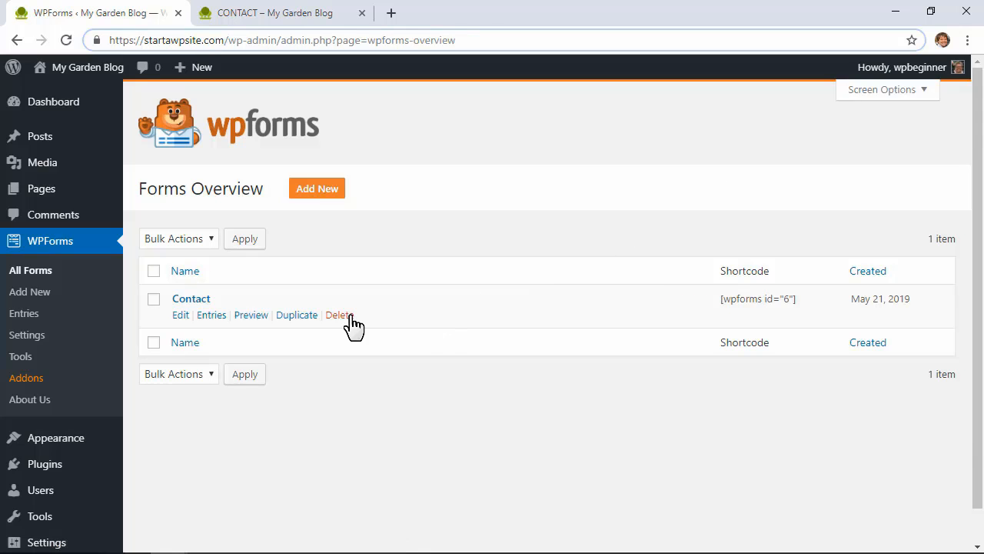
- Open the CONTACT page for editing in Beaver Builder
{"action": "mouse_move", "coordinate": [49, 197]}
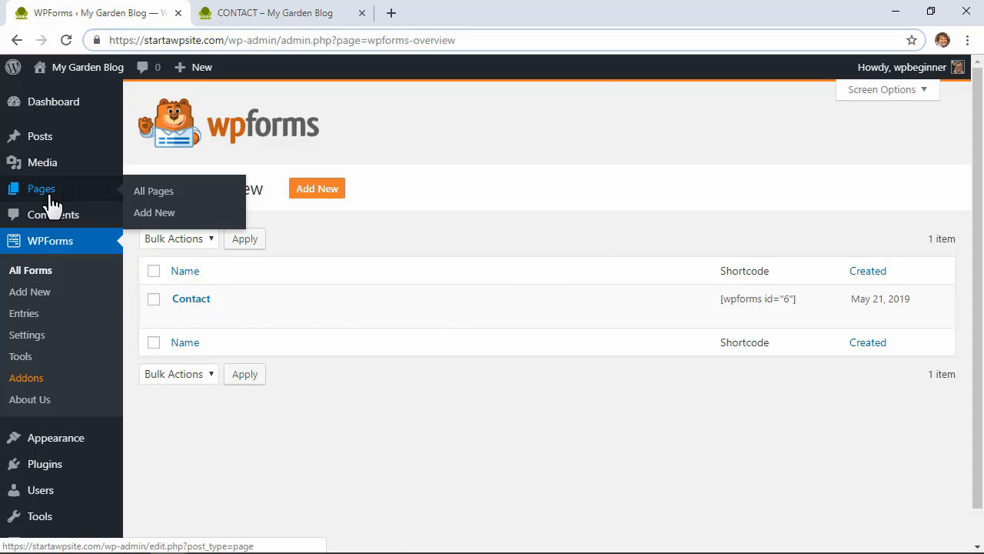
{"action": "left_click", "coordinate": [165, 194]}
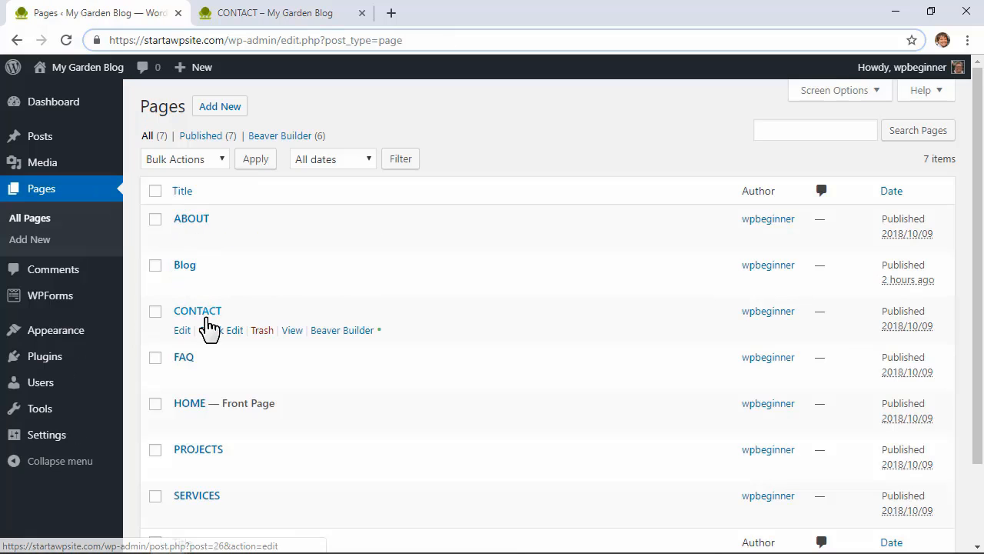
{"action": "left_click", "coordinate": [183, 332]}
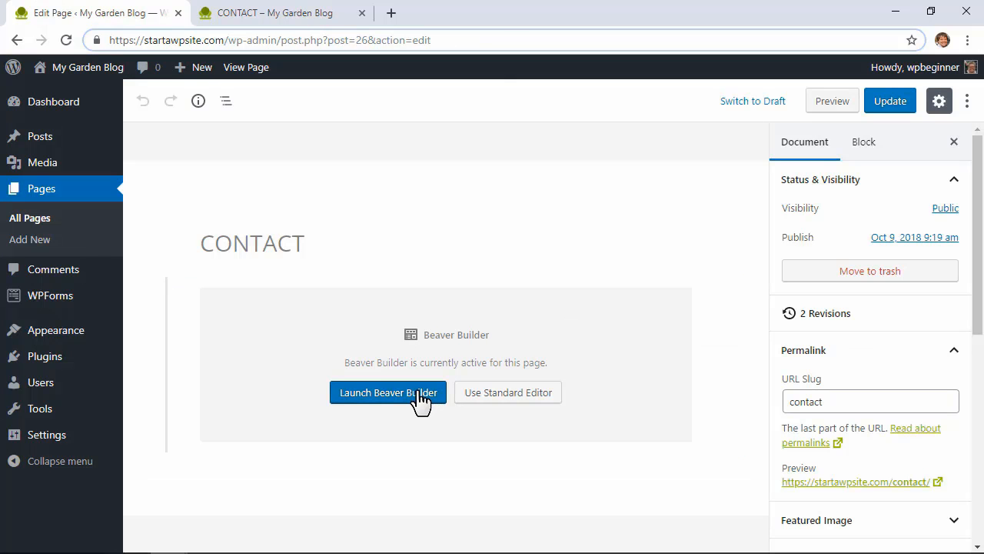
{"action": "left_click", "coordinate": [422, 396]}
{"action": "left_click", "coordinate": [421, 396]}
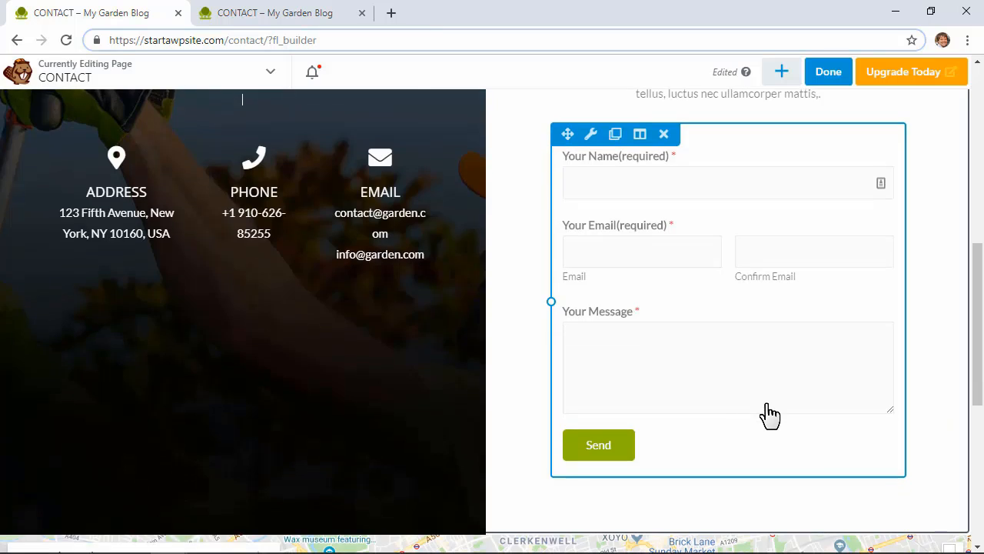
- Check the shortcode in the text module that holds the contact form, and close it without changes
{"action": "left_click", "coordinate": [769, 414]}
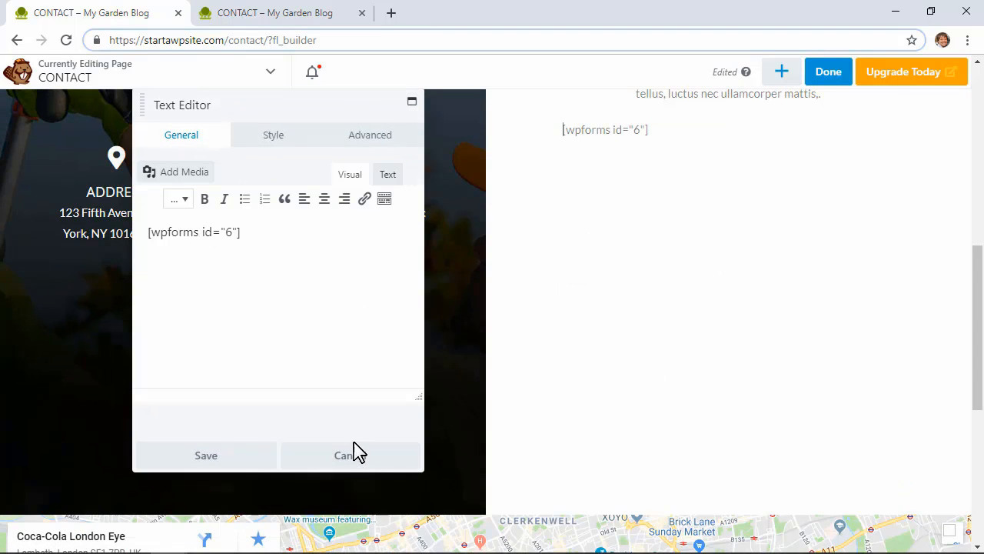
{"action": "left_click", "coordinate": [320, 460]}
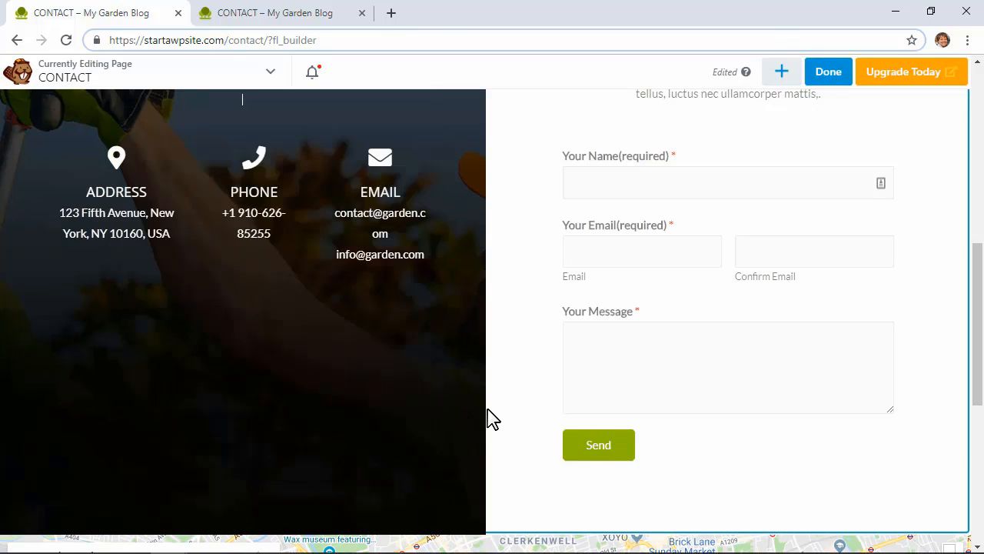
- Delete the email, phone and address modules from the photo column beside the contact form
{"action": "scroll", "coordinate": [487, 418], "scroll_direction": "up", "scroll_amount": 2}
{"action": "scroll", "coordinate": [390, 379], "scroll_direction": "up", "scroll_amount": 1}
{"action": "left_click", "coordinate": [406, 376]}
{"action": "left_click", "coordinate": [431, 424]}
{"action": "left_click", "coordinate": [567, 127]}
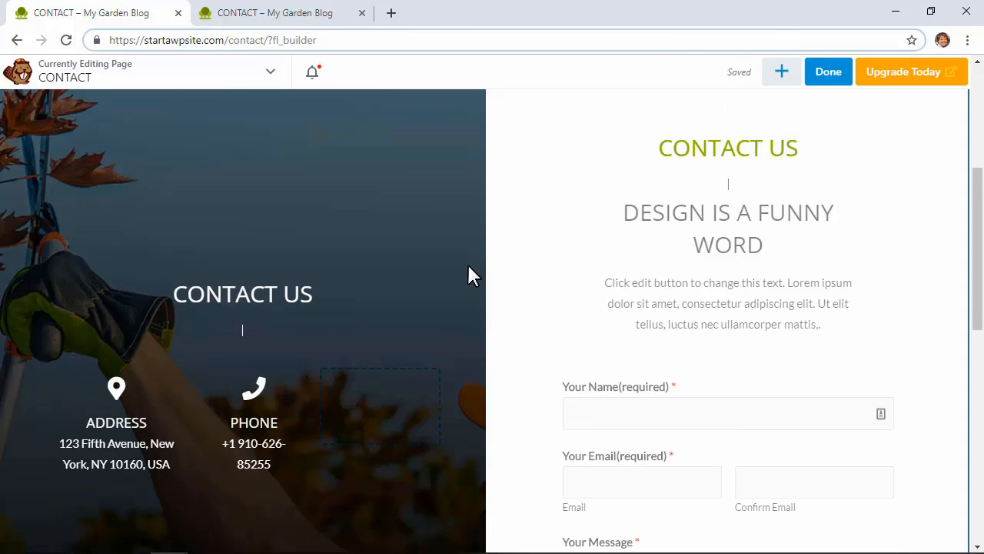
{"action": "left_click", "coordinate": [287, 376]}
{"action": "left_click", "coordinate": [304, 421]}
{"action": "key", "text": "Return"}
{"action": "left_click", "coordinate": [155, 376]}
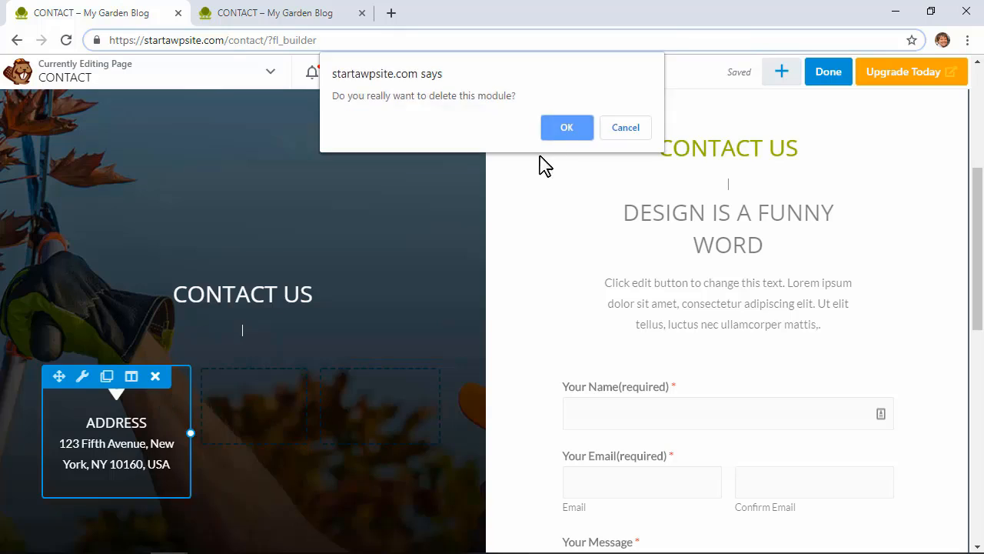
{"action": "left_click", "coordinate": [567, 126]}
- Delete the separator and CONTACT US heading from the photo column, and remove the emptied column
{"action": "left_click", "coordinate": [155, 336]}
{"action": "left_click", "coordinate": [567, 127]}
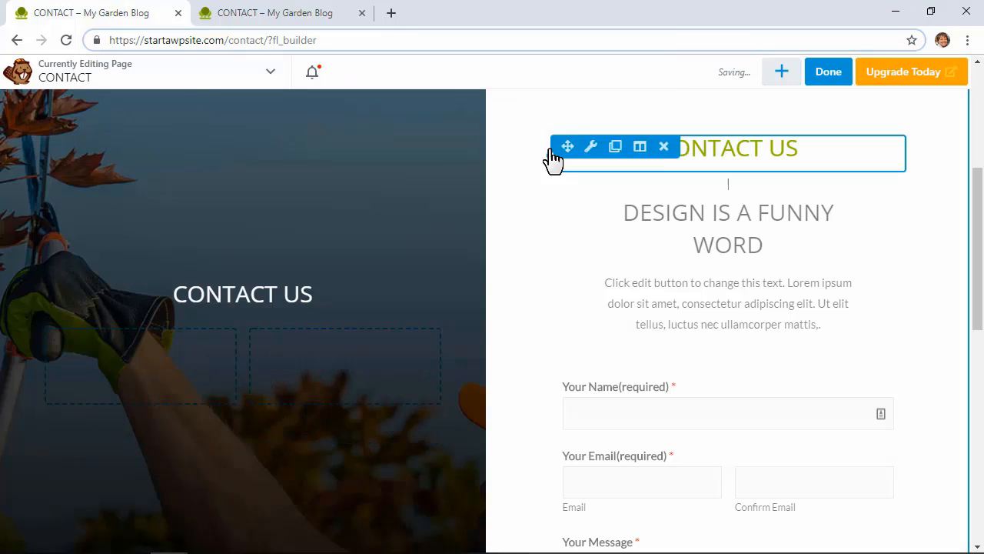
{"action": "left_click", "coordinate": [156, 294]}
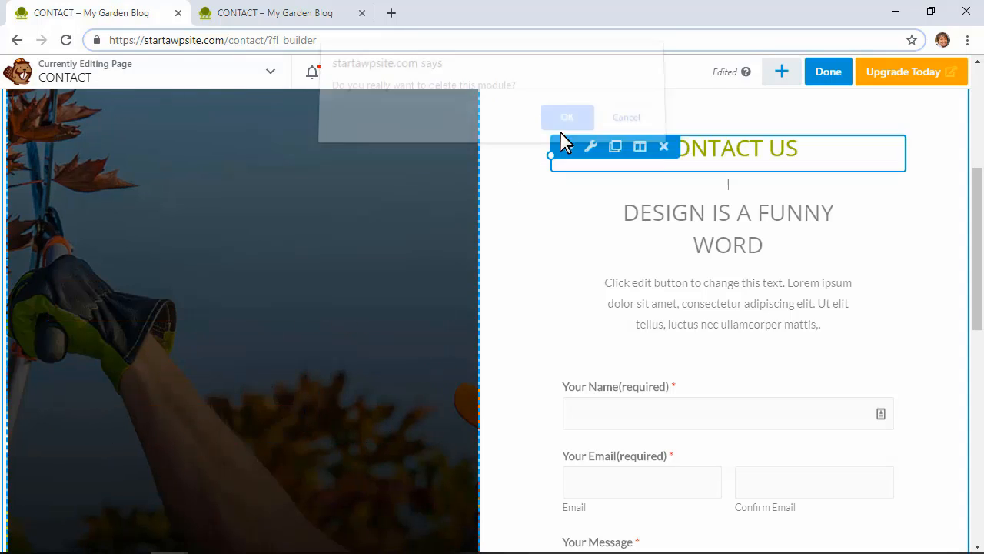
{"action": "left_click", "coordinate": [567, 127]}
{"action": "scroll", "coordinate": [85, 200], "scroll_direction": "up", "scroll_amount": 2}
{"action": "left_click", "coordinate": [96, 233]}
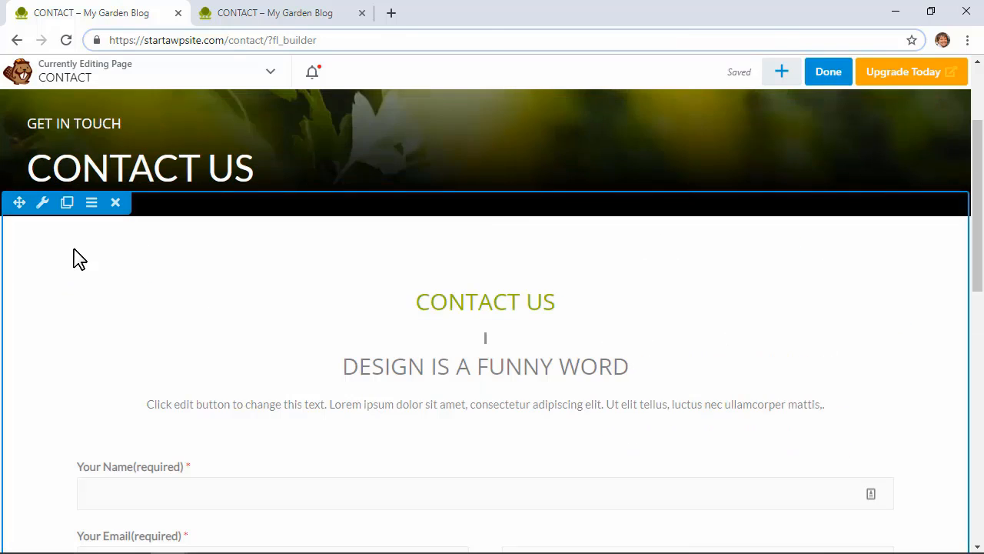
- Delete the map module below the contact form
{"action": "scroll", "coordinate": [33, 318], "scroll_direction": "down", "scroll_amount": 3}
{"action": "scroll", "coordinate": [44, 315], "scroll_direction": "down", "scroll_amount": 2}
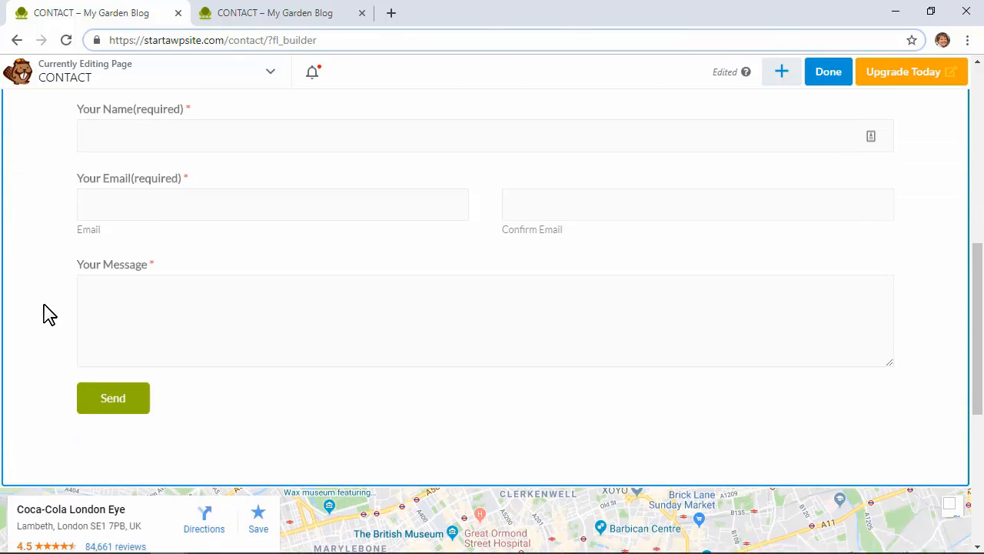
{"action": "scroll", "coordinate": [48, 304], "scroll_direction": "up", "scroll_amount": 2}
{"action": "scroll", "coordinate": [55, 297], "scroll_direction": "down", "scroll_amount": 4}
{"action": "scroll", "coordinate": [57, 297], "scroll_direction": "down", "scroll_amount": 3}
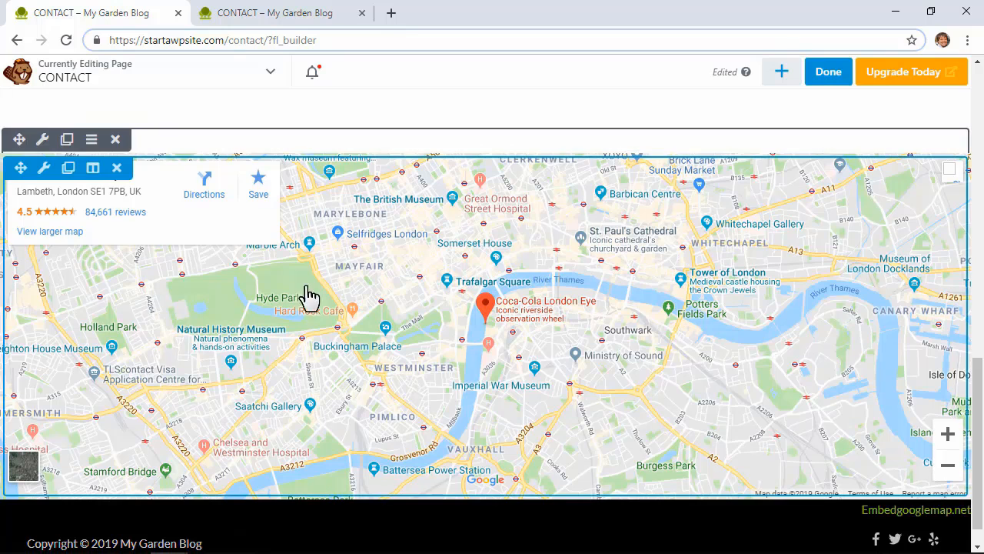
{"action": "scroll", "coordinate": [492, 330], "scroll_direction": "down", "scroll_amount": 1}
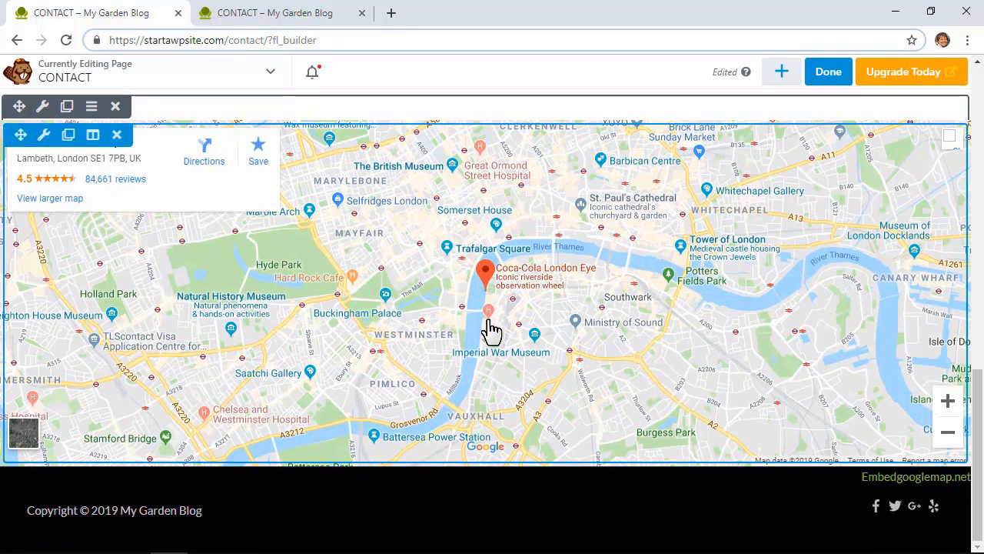
{"action": "scroll", "coordinate": [484, 327], "scroll_direction": "up", "scroll_amount": 2}
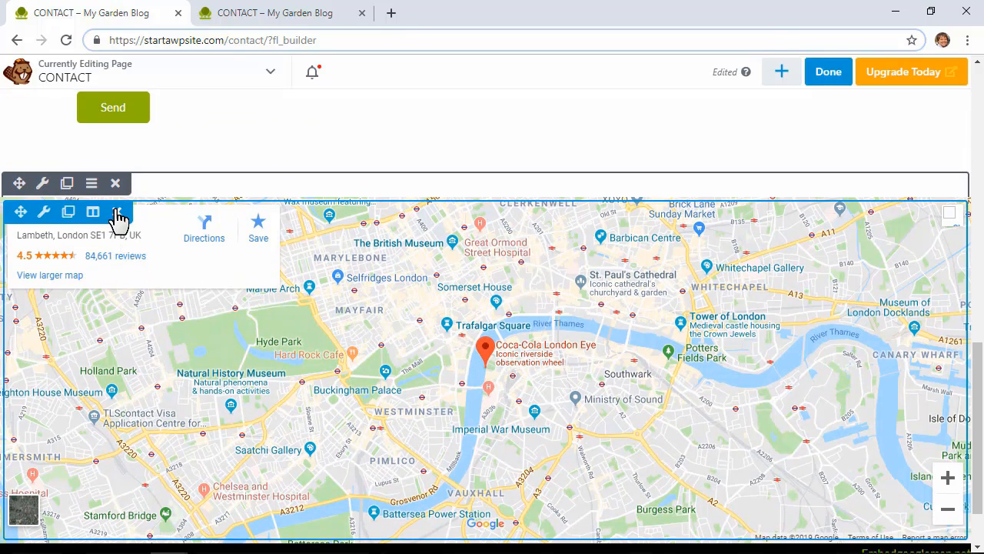
{"action": "left_click", "coordinate": [117, 213]}
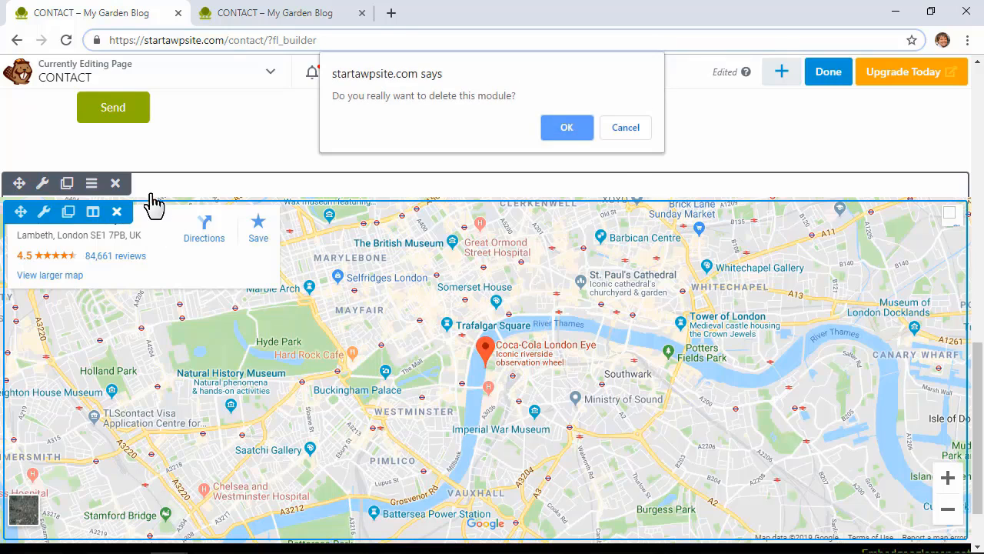
{"action": "left_click", "coordinate": [579, 136]}
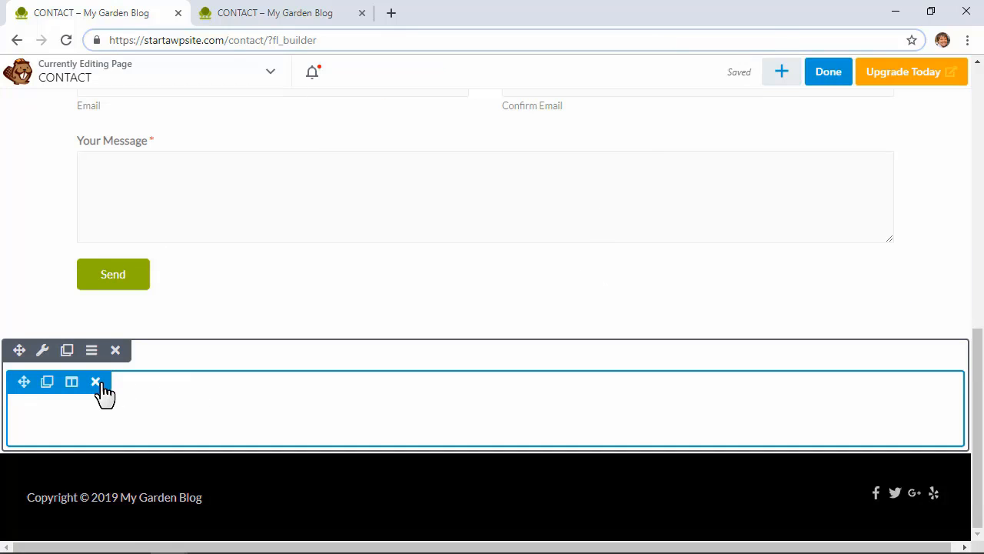
- Remove the emptied column below the contact form, and check the DESIGN IS A FUNNY WORD heading's description without changing it
{"action": "left_click", "coordinate": [96, 383]}
{"action": "scroll", "coordinate": [284, 389], "scroll_direction": "up", "scroll_amount": 4}
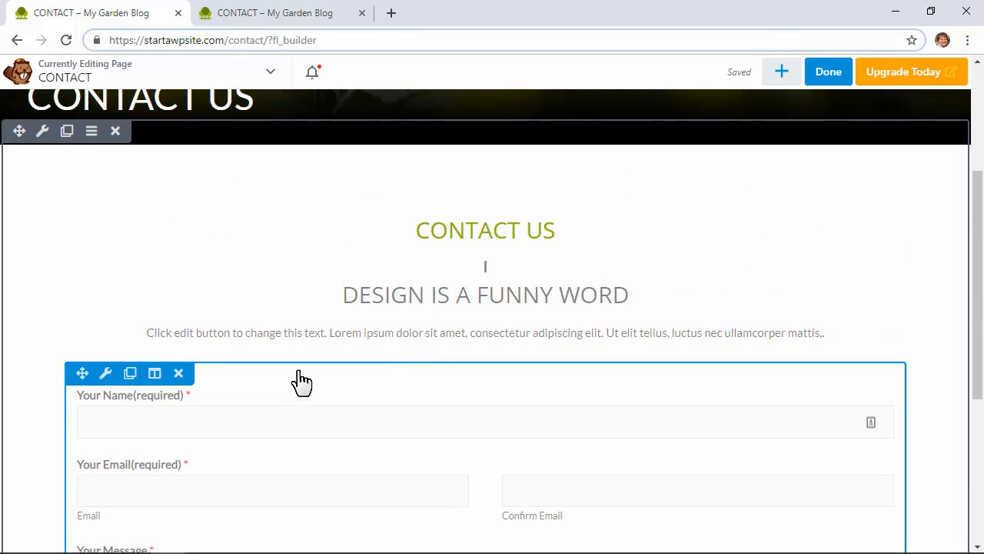
{"action": "mouse_move", "coordinate": [527, 326]}
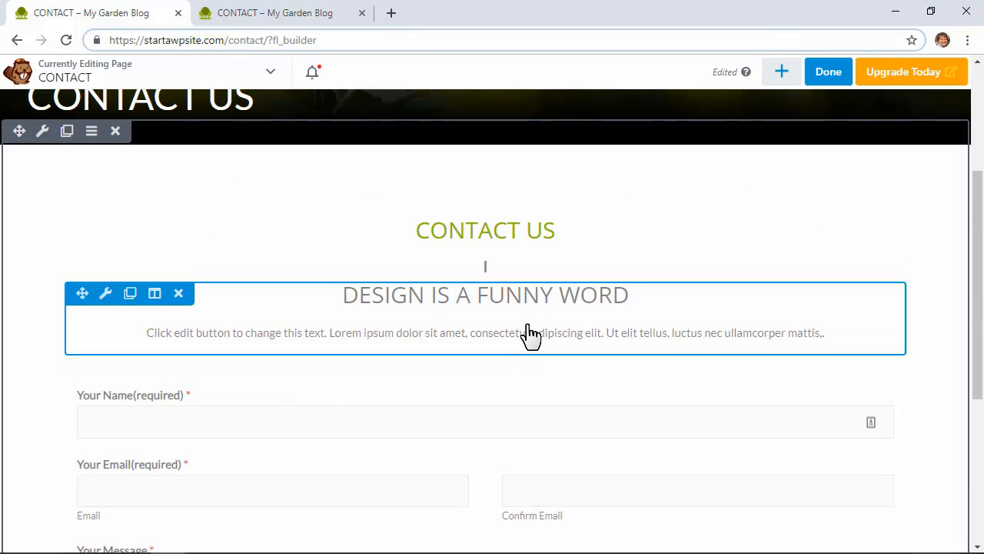
{"action": "left_click", "coordinate": [390, 326]}
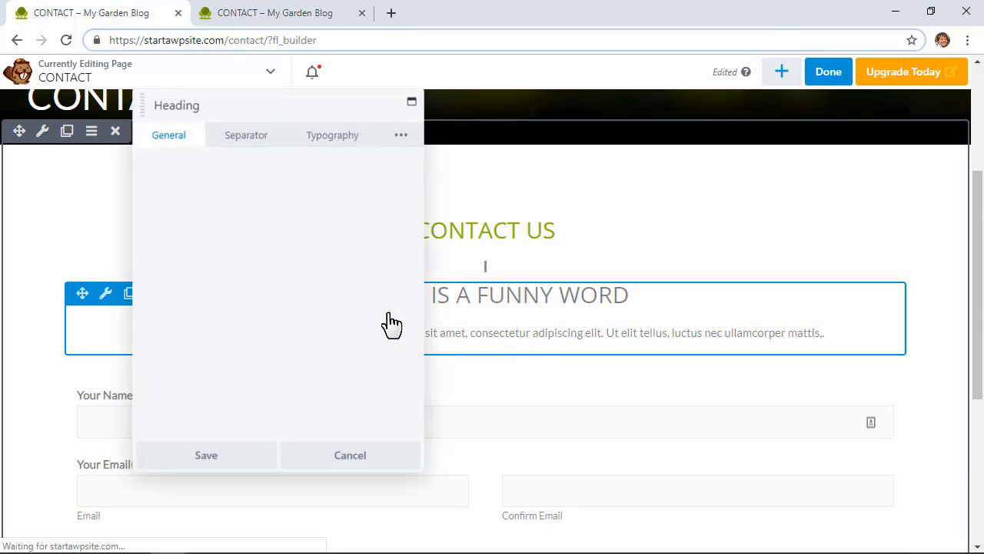
{"action": "scroll", "coordinate": [255, 395], "scroll_direction": "down", "scroll_amount": 3}
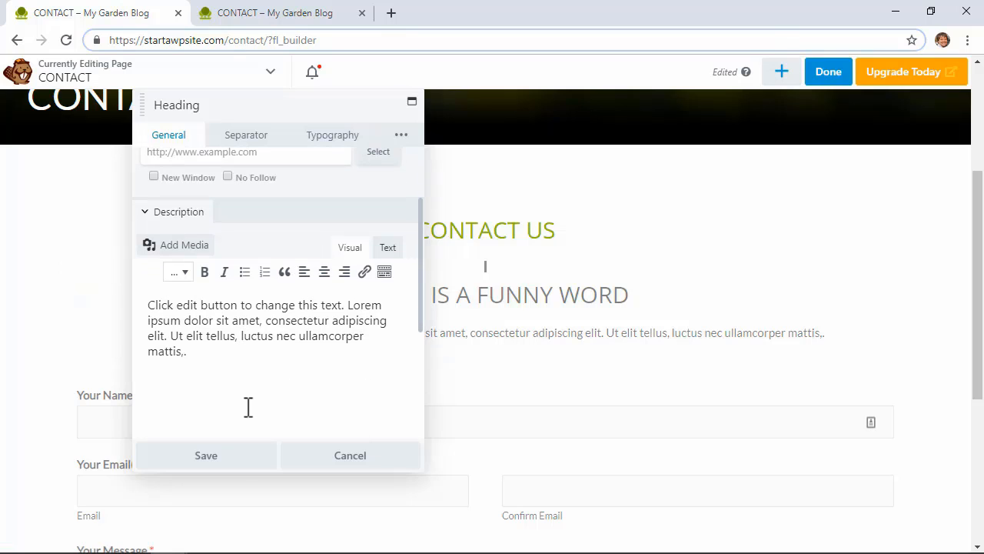
{"action": "left_click", "coordinate": [335, 458]}
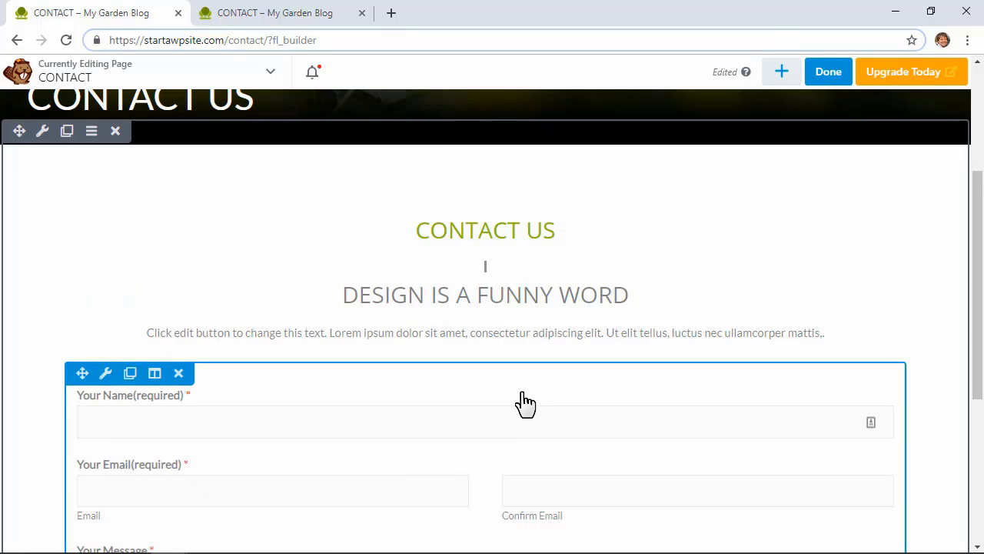
- Open the settings of the column holding the contact form and go to its advanced spacing options
{"action": "scroll", "coordinate": [521, 400], "scroll_direction": "down", "scroll_amount": 1}
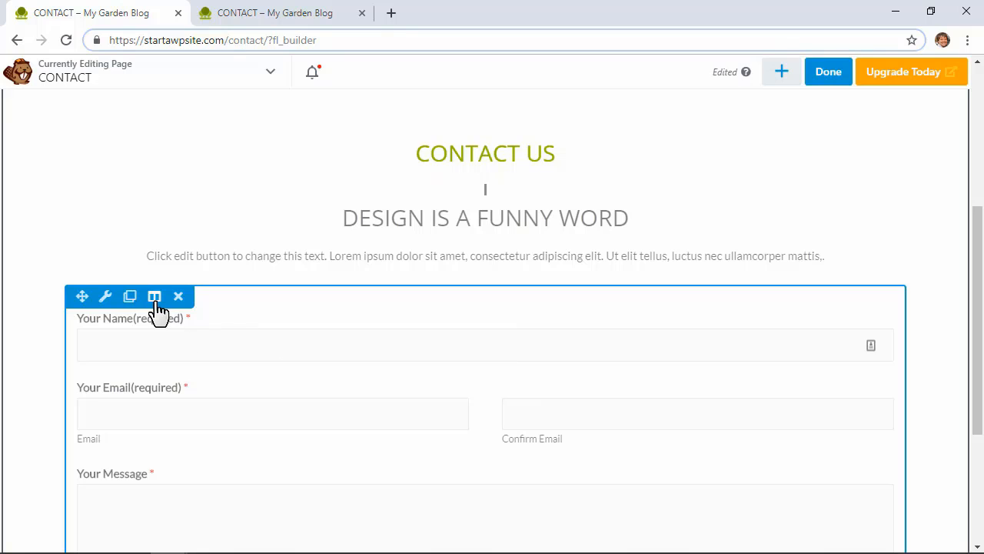
{"action": "mouse_move", "coordinate": [157, 308]}
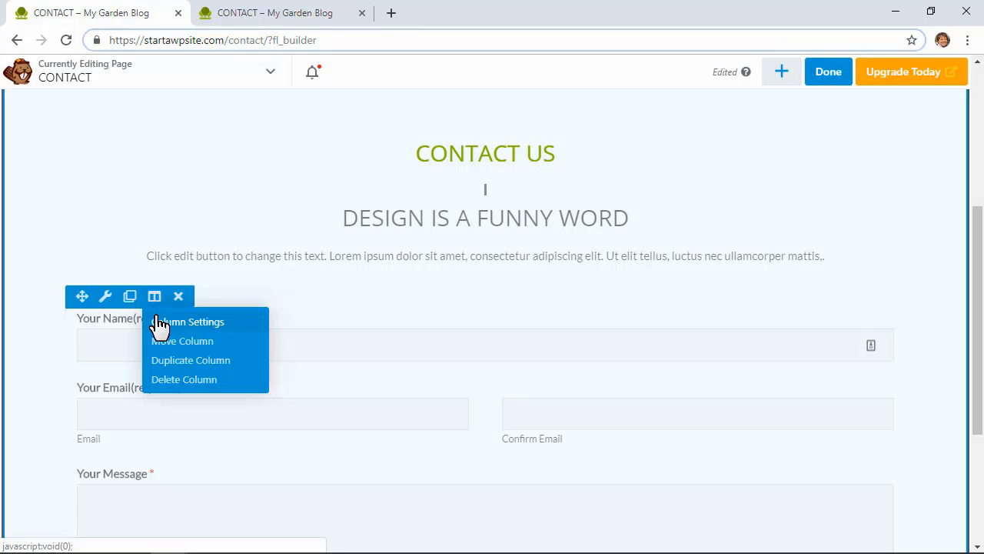
{"action": "left_click", "coordinate": [160, 324]}
{"action": "scroll", "coordinate": [154, 325], "scroll_direction": "down", "scroll_amount": 3}
{"action": "left_click", "coordinate": [362, 139]}
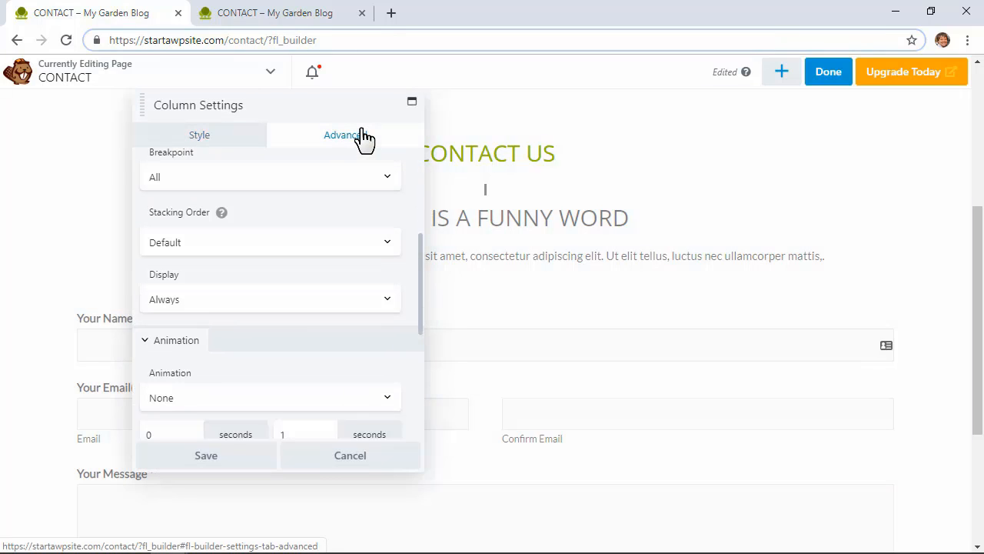
{"action": "scroll", "coordinate": [325, 277], "scroll_direction": "down", "scroll_amount": 4}
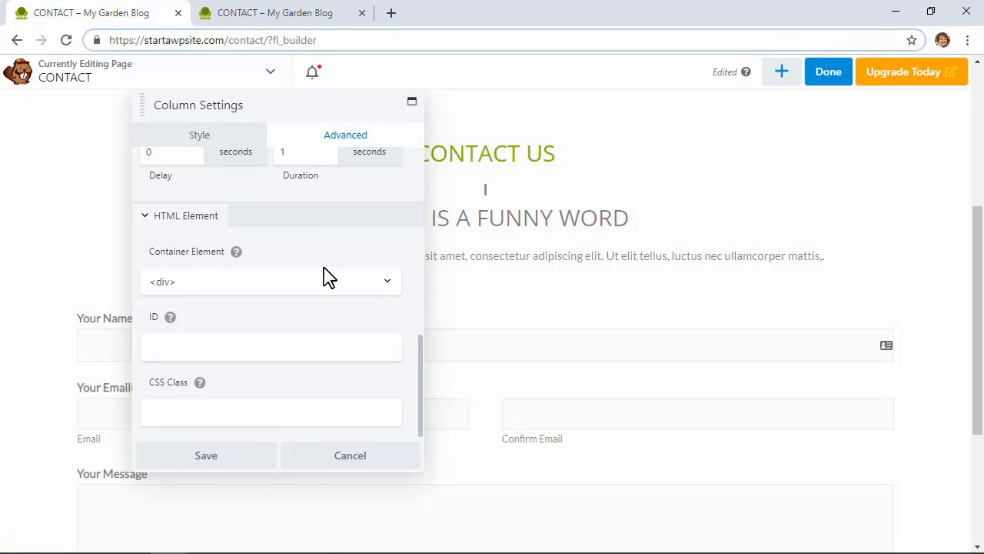
{"action": "scroll", "coordinate": [325, 277], "scroll_direction": "up", "scroll_amount": 6}
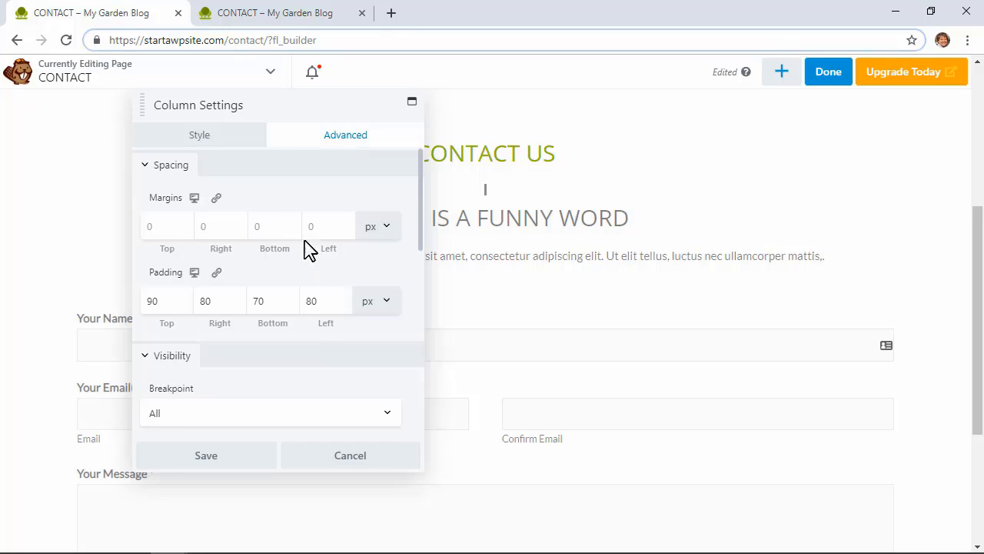
- Try left and right margins of 150 px on the contact form's column
{"action": "left_click", "coordinate": [312, 226]}
{"action": "type", "text": "50"}
{"action": "left_click", "coordinate": [217, 226]}
{"action": "type", "text": "5"}
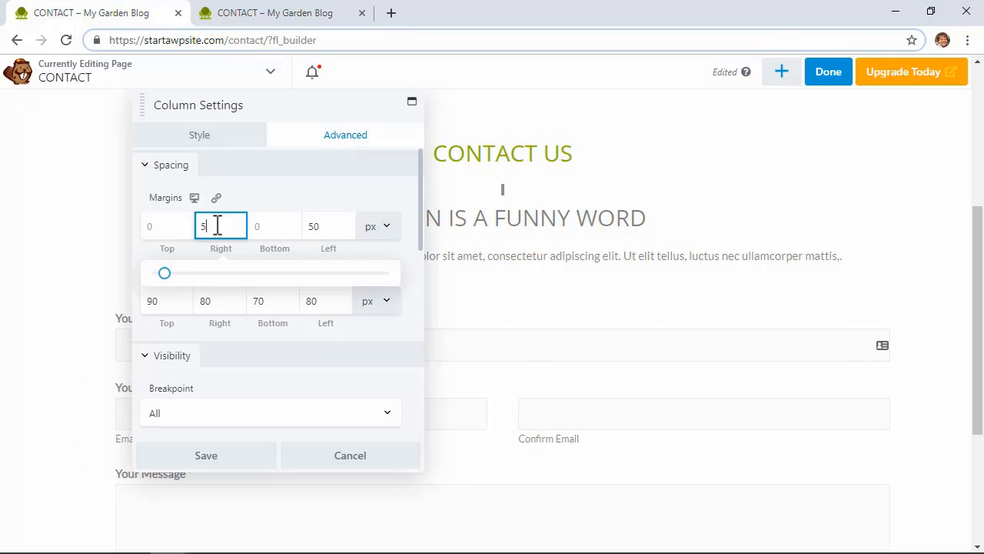
{"action": "type", "text": "0"}
{"action": "type", "text": "1"}
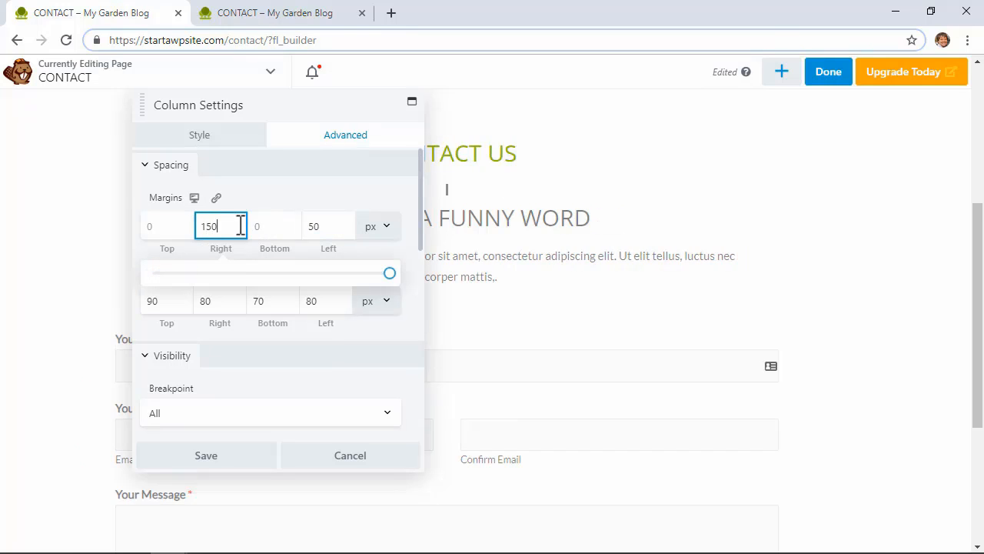
{"action": "left_click_drag", "start_coordinate": [337, 225], "coordinate": [298, 223]}
{"action": "type", "text": "150"}
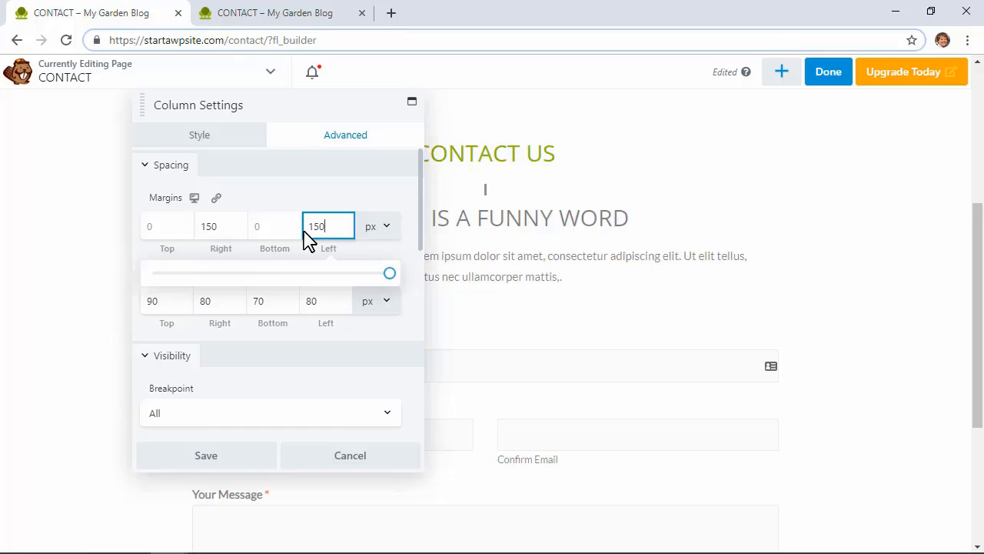
- Set the contact form column's left and right margins to 300 px, and publish the edited contact page
{"action": "left_click_drag", "start_coordinate": [335, 228], "coordinate": [310, 236]}
{"action": "type", "text": "300"}
{"action": "left_click_drag", "start_coordinate": [232, 228], "coordinate": [189, 230]}
{"action": "type", "text": "300"}
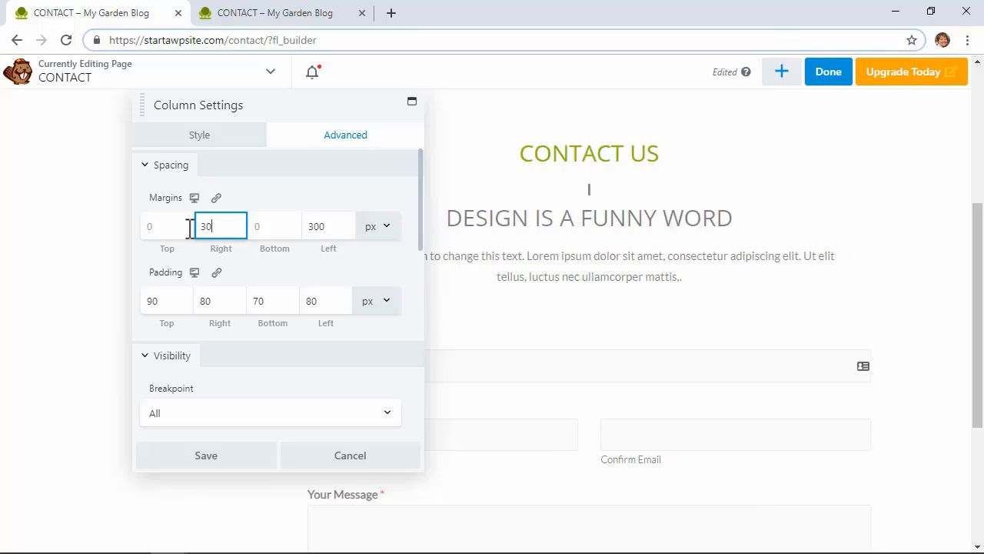
{"action": "left_click", "coordinate": [231, 457]}
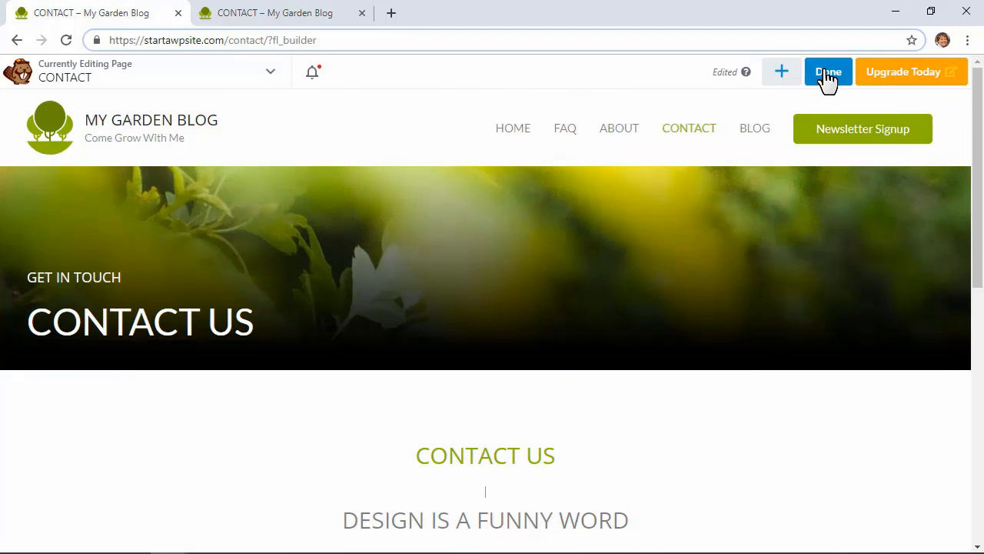
{"action": "left_click", "coordinate": [828, 77]}
{"action": "left_click", "coordinate": [852, 75]}
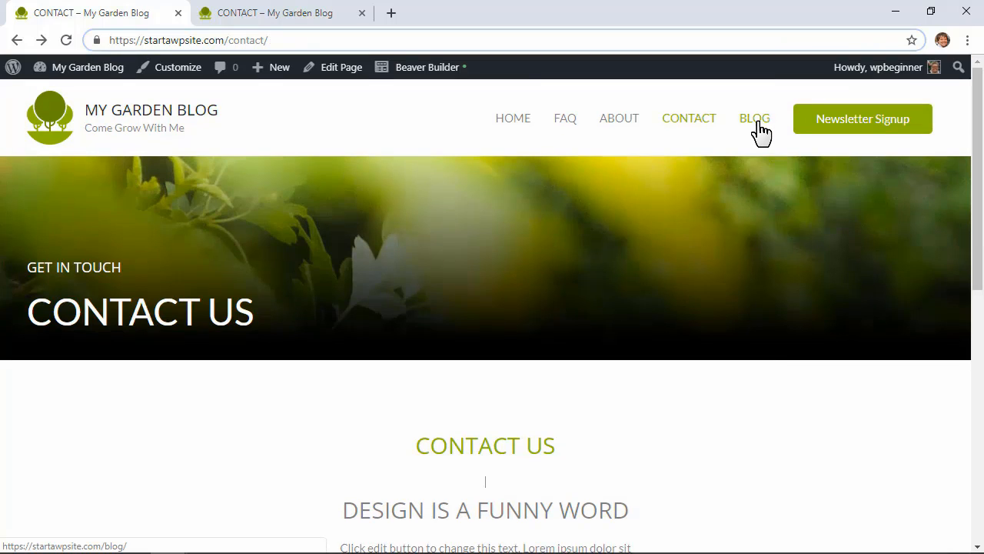
- Customize the site from the Blog page, choosing Blog as the posts page in the homepage settings
{"action": "left_click", "coordinate": [756, 124]}
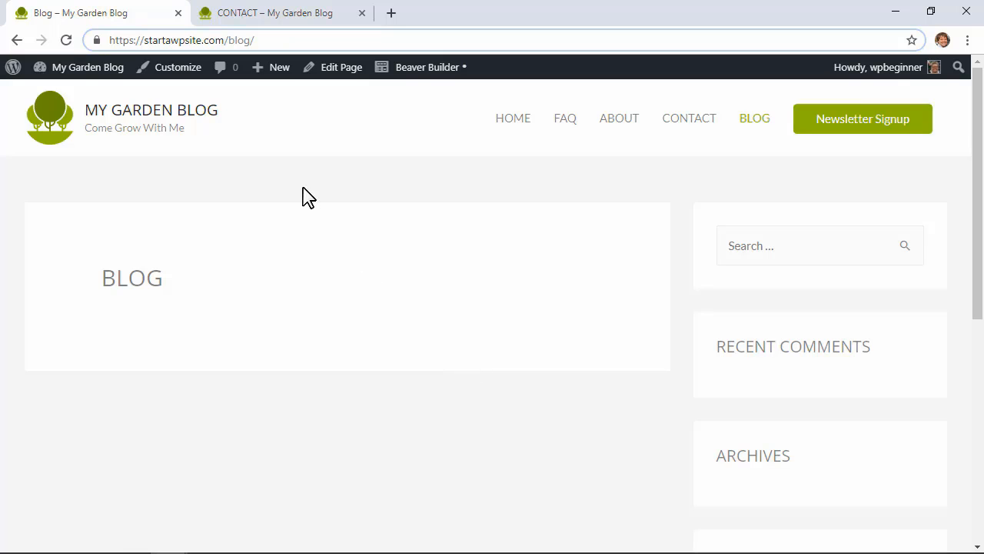
{"action": "left_click", "coordinate": [165, 71]}
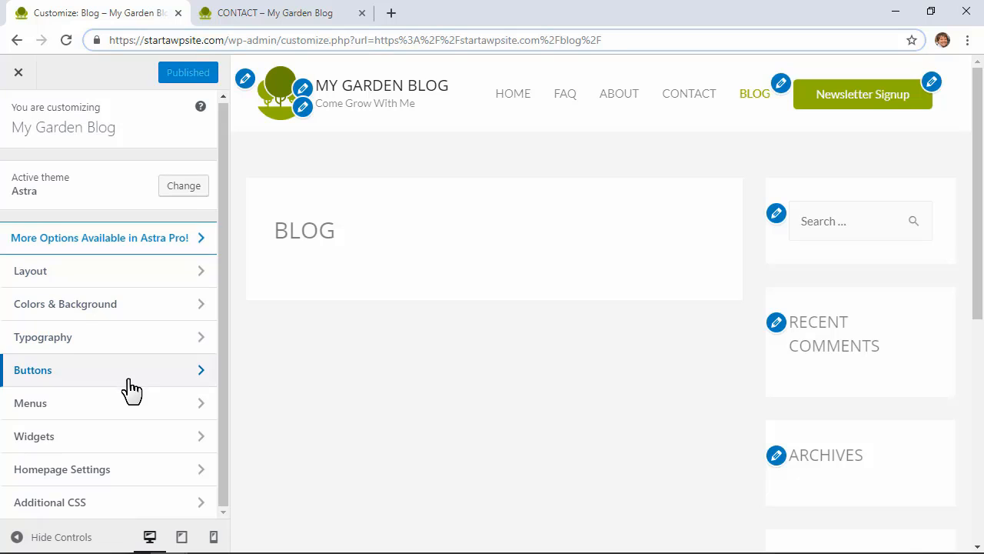
{"action": "left_click", "coordinate": [138, 475]}
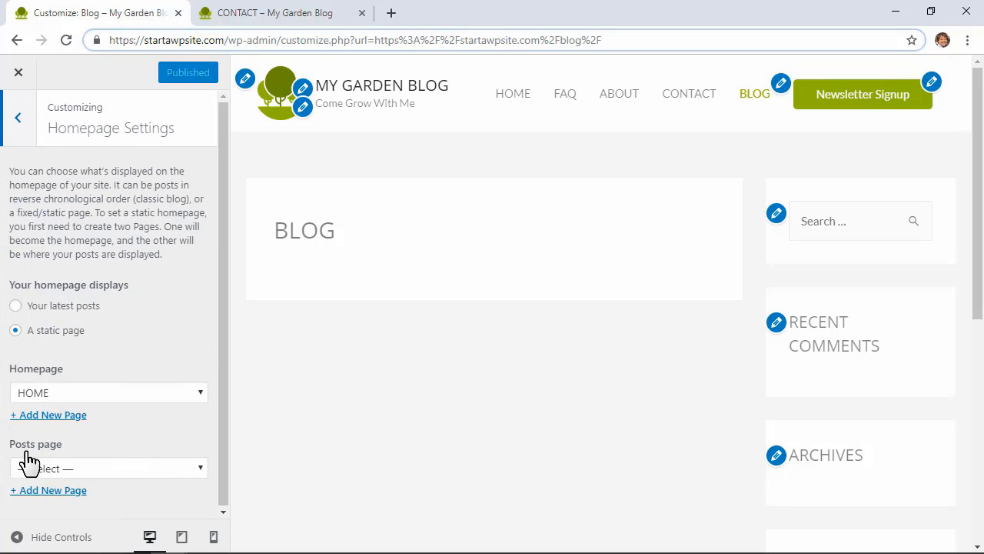
{"action": "left_click", "coordinate": [73, 472]}
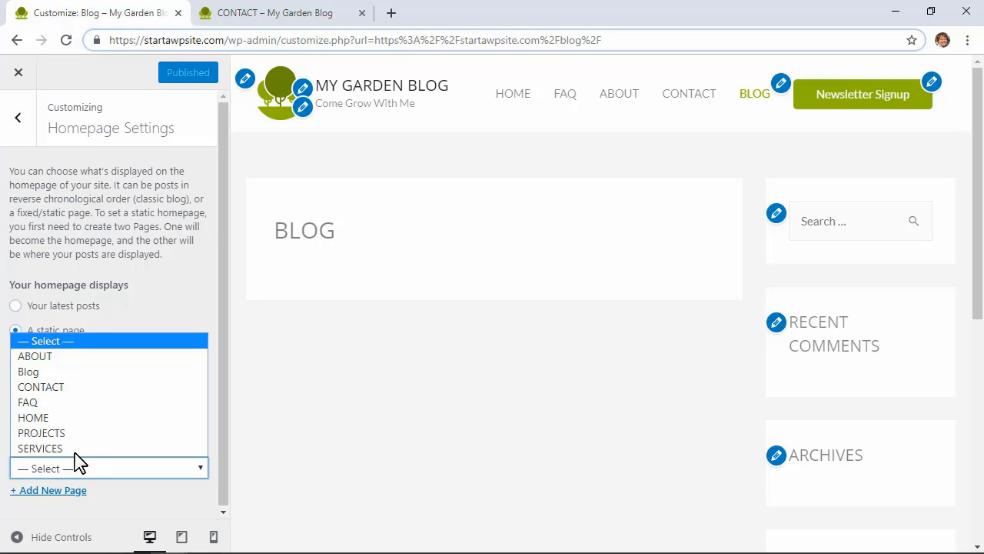
{"action": "left_click", "coordinate": [86, 373]}
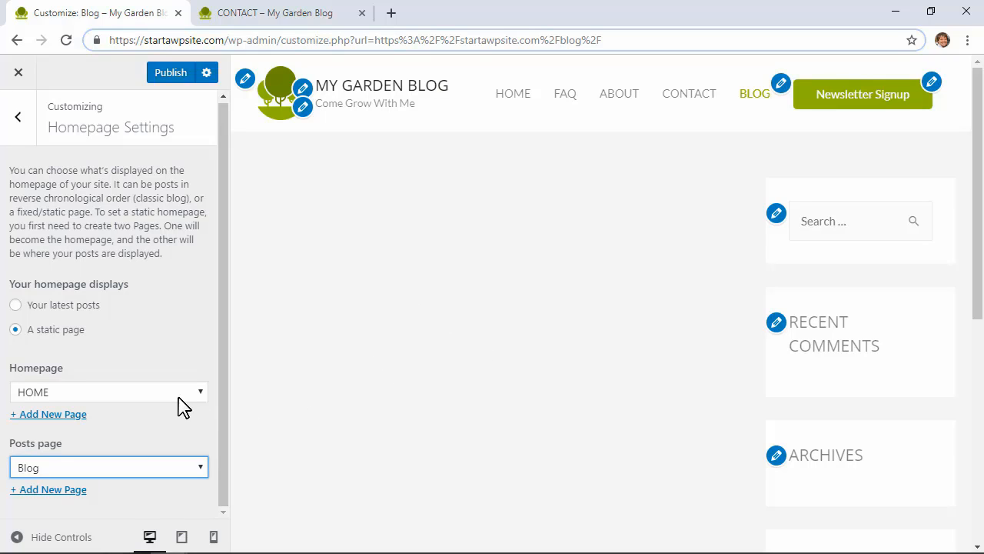
- Remove the Meta widget from the main sidebar
{"action": "left_click", "coordinate": [17, 125]}
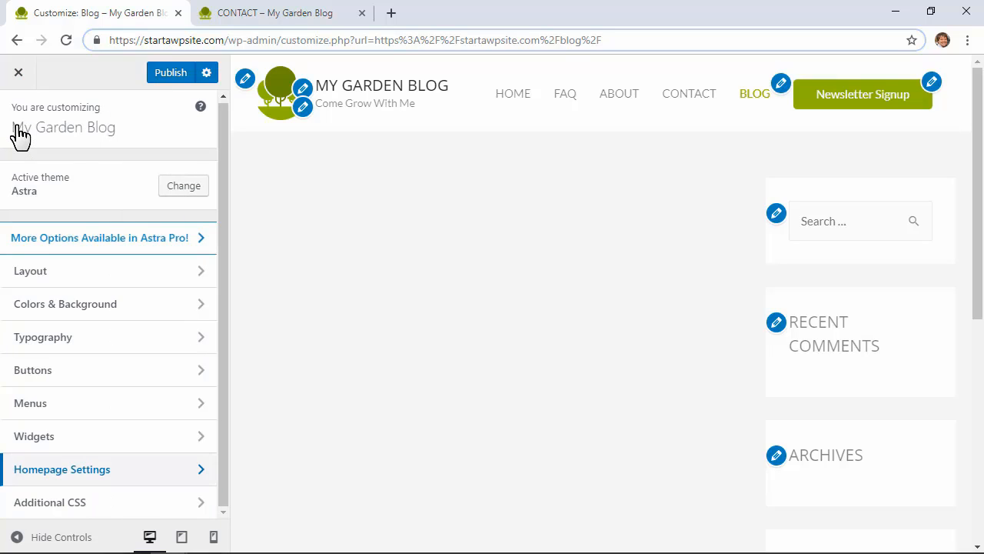
{"action": "left_click", "coordinate": [108, 437]}
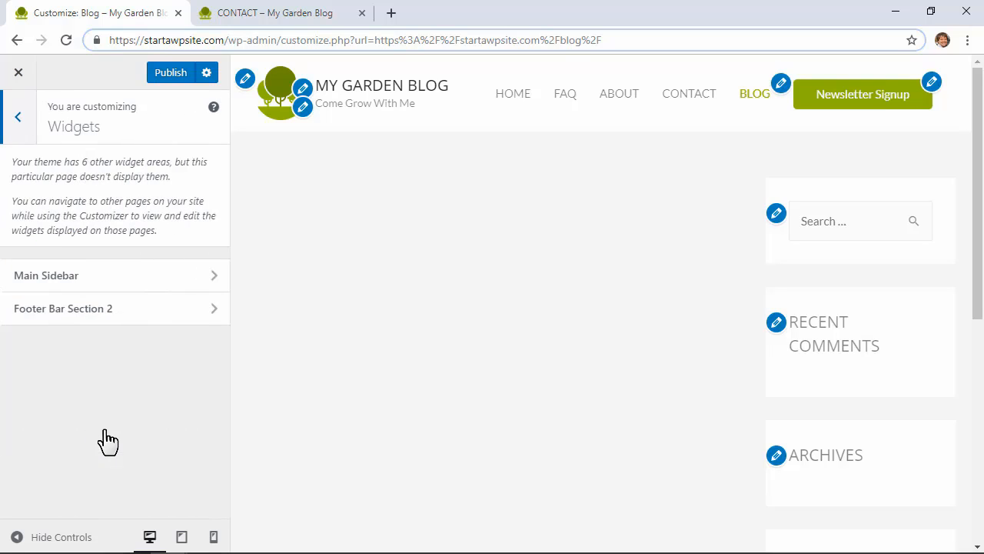
{"action": "left_click", "coordinate": [149, 283]}
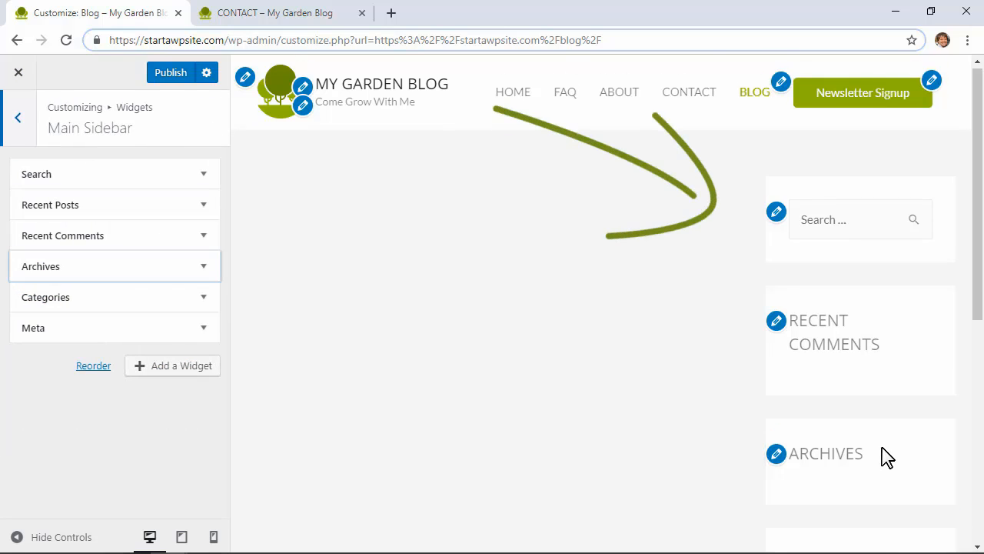
{"action": "scroll", "coordinate": [885, 456], "scroll_direction": "down", "scroll_amount": 4}
{"action": "scroll", "coordinate": [884, 456], "scroll_direction": "down", "scroll_amount": 3}
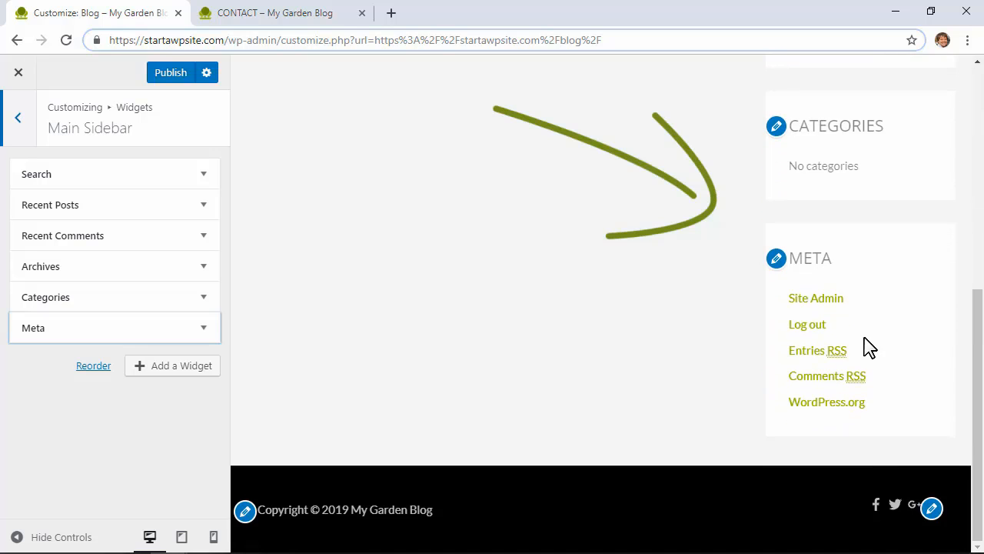
{"action": "left_click", "coordinate": [204, 329]}
{"action": "left_click", "coordinate": [40, 409]}
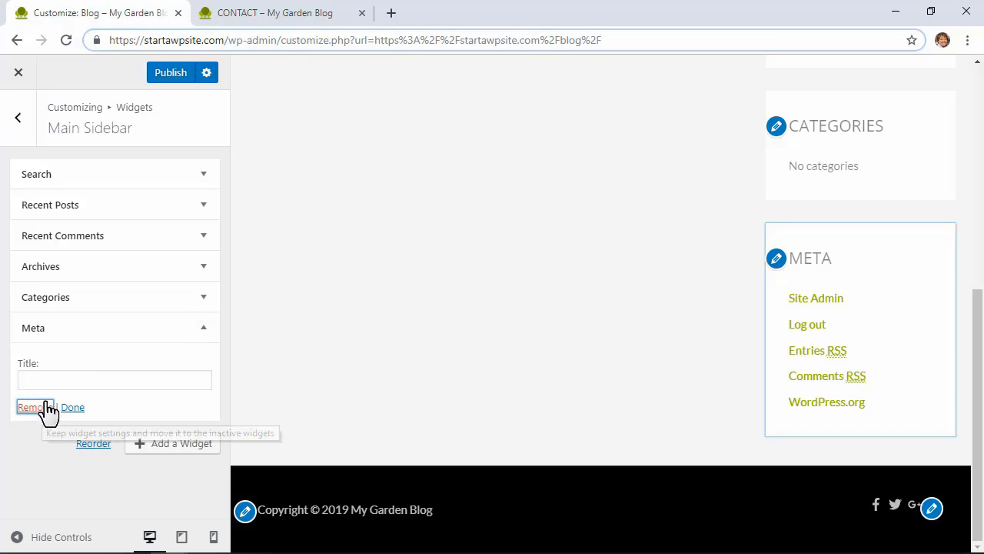
- Remove the Archives and Recent Comments widgets from the main sidebar, and publish the customizer changes
{"action": "left_click", "coordinate": [201, 271]}
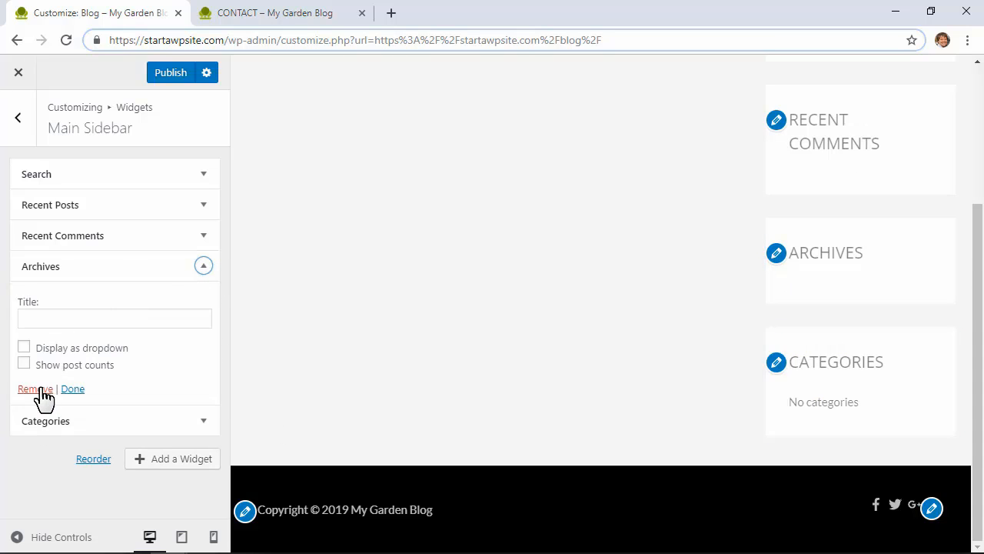
{"action": "left_click", "coordinate": [39, 390]}
{"action": "left_click", "coordinate": [150, 239]}
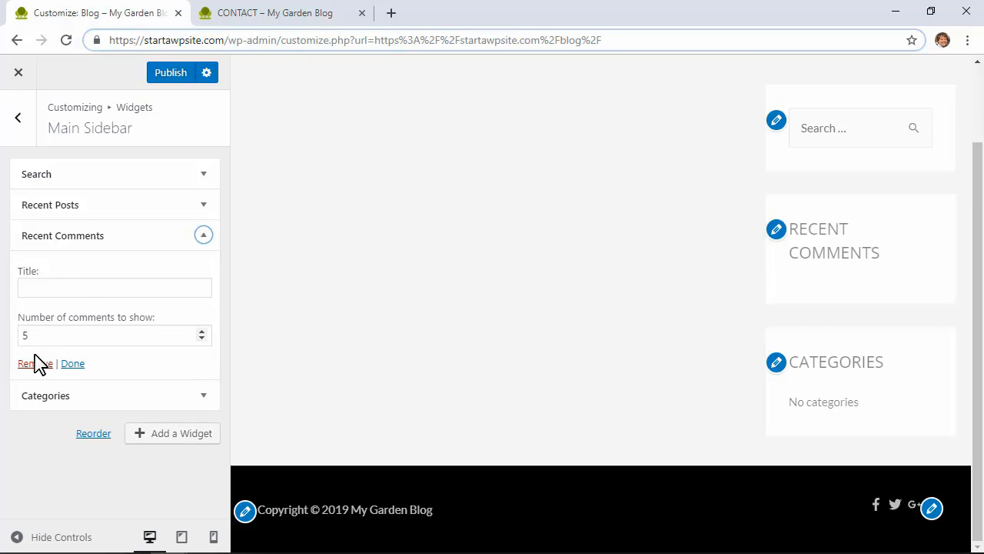
{"action": "left_click", "coordinate": [34, 361]}
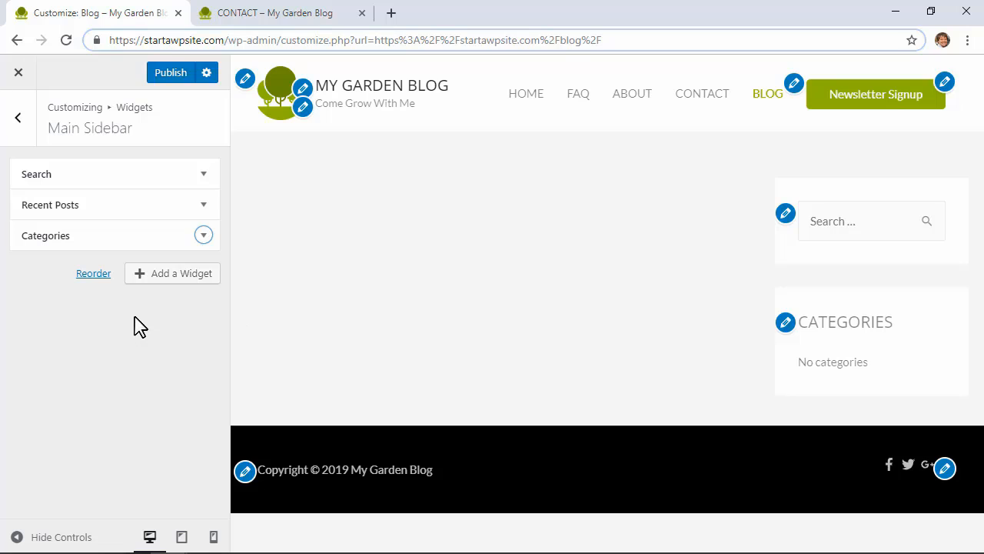
{"action": "left_click", "coordinate": [173, 75]}
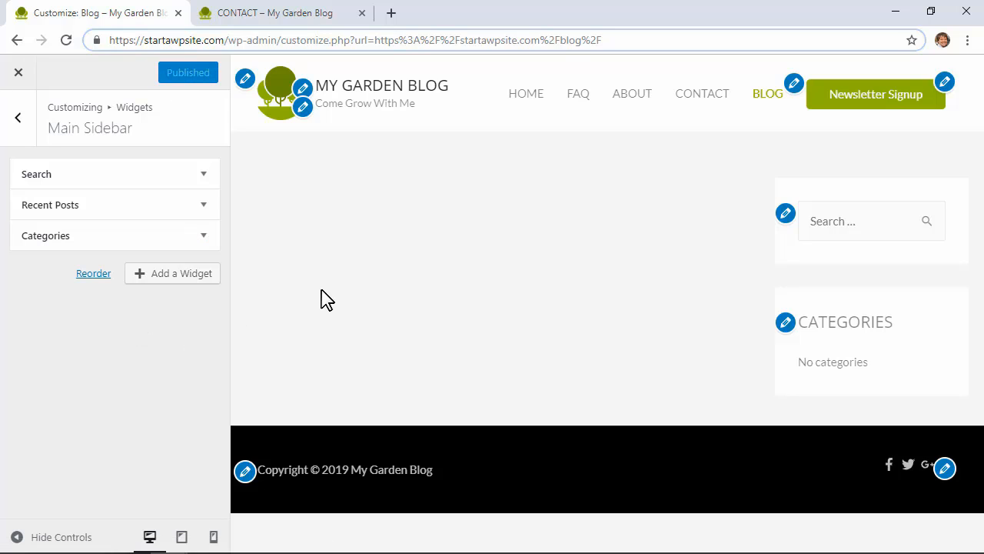
{"action": "left_click", "coordinate": [18, 72]}
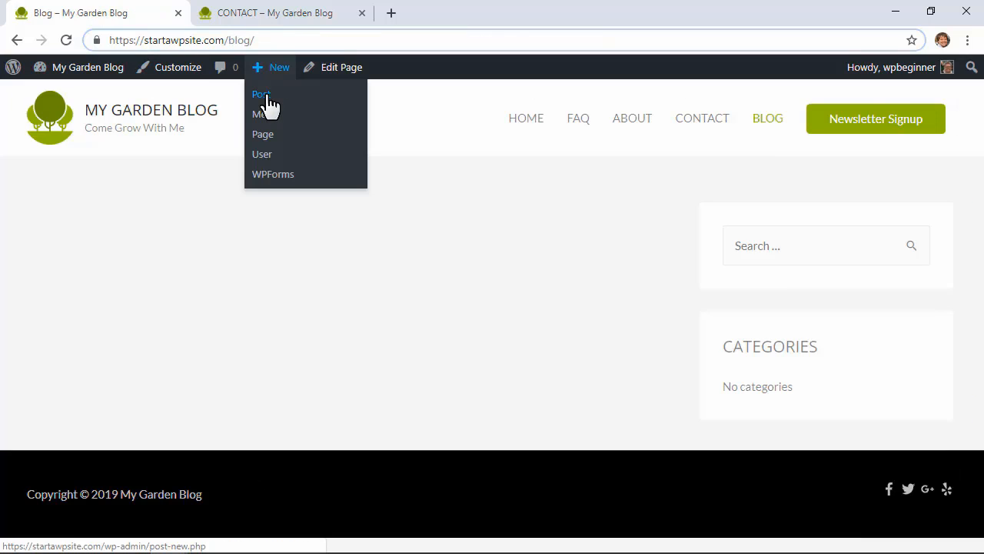
- Create a blog post titled BEST GARDEN TOMATOES with a Lorem ipsum paragraph, and publish it
{"action": "left_click", "coordinate": [266, 98]}
{"action": "type", "text": "BEST CA"}
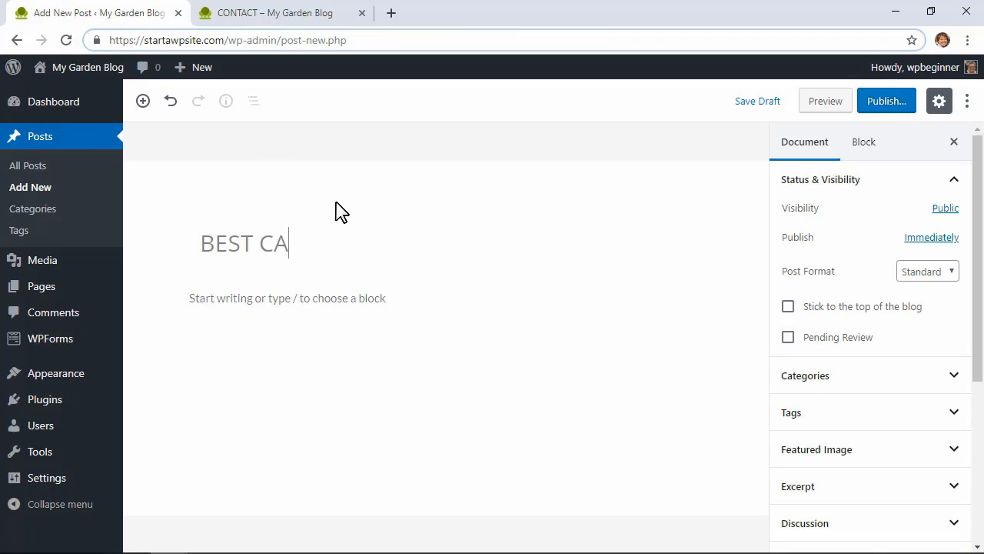
{"action": "type", "text": "RDEN TOMATOES"}
{"action": "left_click", "coordinate": [314, 304]}
{"action": "type", "text": "Lorem ipsum dolor sit amet, consectetur adipiscing elit, sed do eiusmod tempor incididunt ut labore et dolore magna aliqua. Ut enim ad minim veniam, quis nostrud exercitation ullamco laboris nisi ut aliquip ex ea commodo consequat. Duis aute irure dolor in reprehenderit in voluptate velit esse cillum dolore eu fugiat nulla pariatur. Excepteur sint occaecat cupidatat non proident, sunt in culpa qui officia deserunt mollit anim id est laborum."}
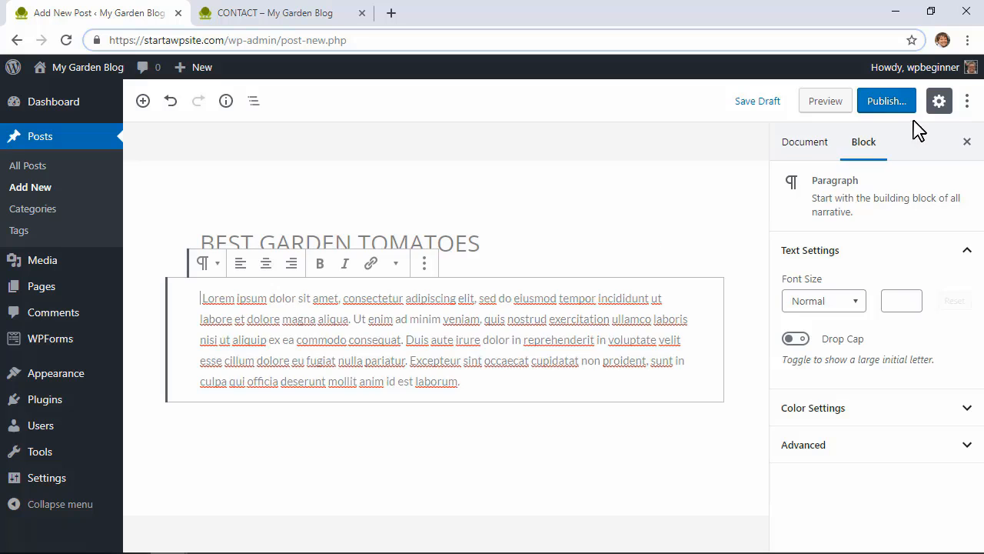
{"action": "left_click", "coordinate": [887, 101]}
{"action": "left_click", "coordinate": [890, 101]}
- Create a blog post titled CONTAINERS FOR PLANTS with several paragraphs of pasted Lorem ipsum text, and publish it
{"action": "left_click", "coordinate": [30, 186]}
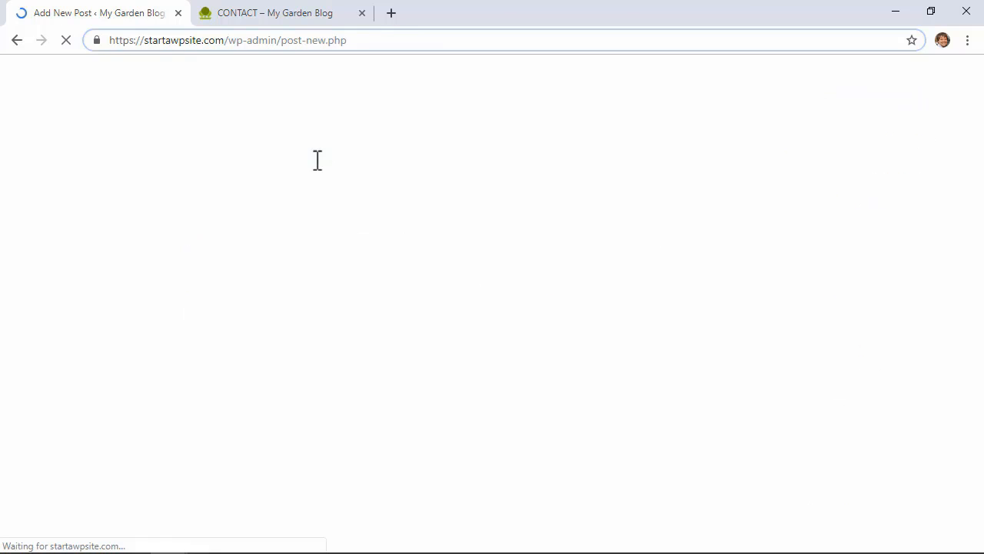
{"action": "type", "text": "CONTAINTER"}
{"action": "key", "text": "BackSpace"}
{"action": "key", "text": "BackSpace"}
{"action": "key", "text": "BackSpace"}
{"action": "type", "text": "ERS FOR"}
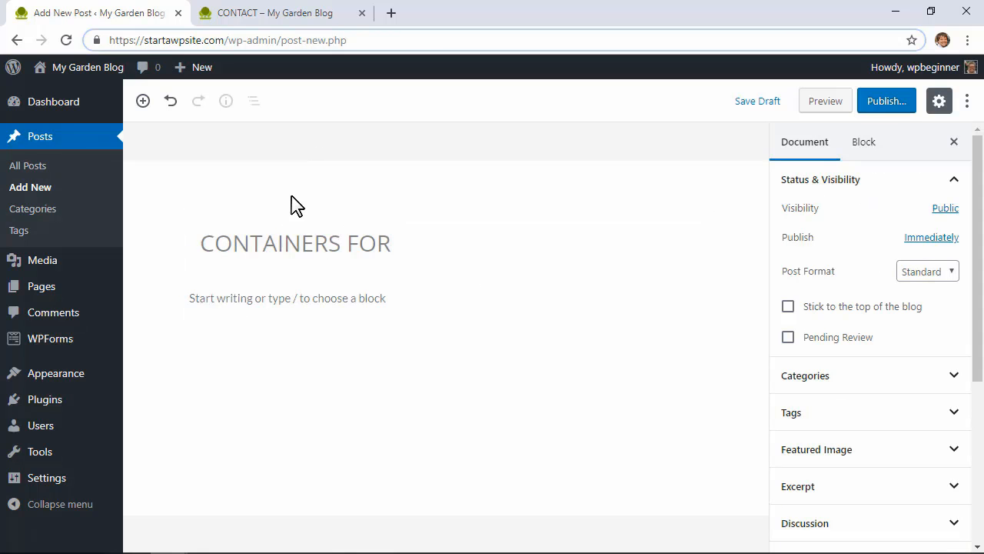
{"action": "type", "text": " PLANTS"}
{"action": "left_click", "coordinate": [303, 297]}
{"action": "key", "text": "ctrl+v"}
{"action": "left_click", "coordinate": [885, 100]}
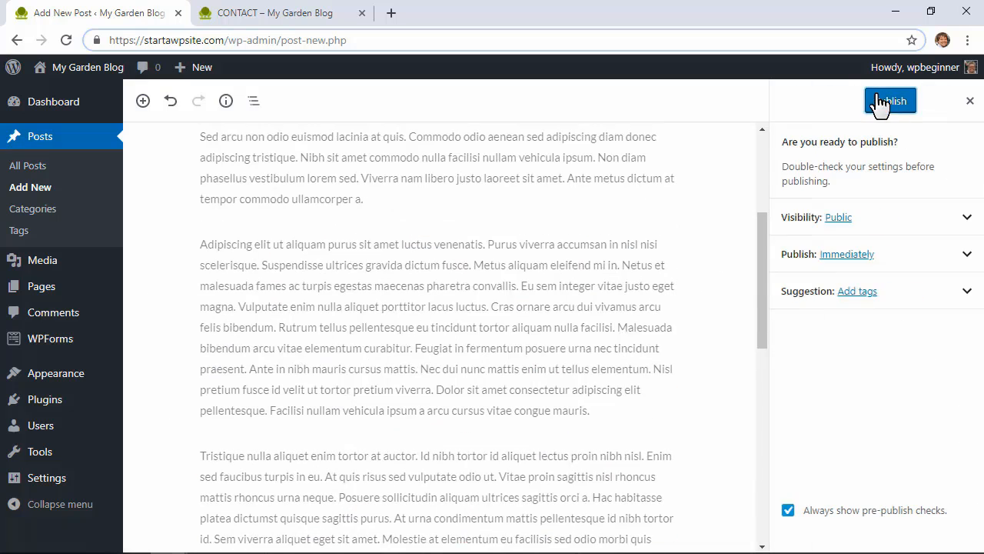
{"action": "left_click", "coordinate": [886, 101]}
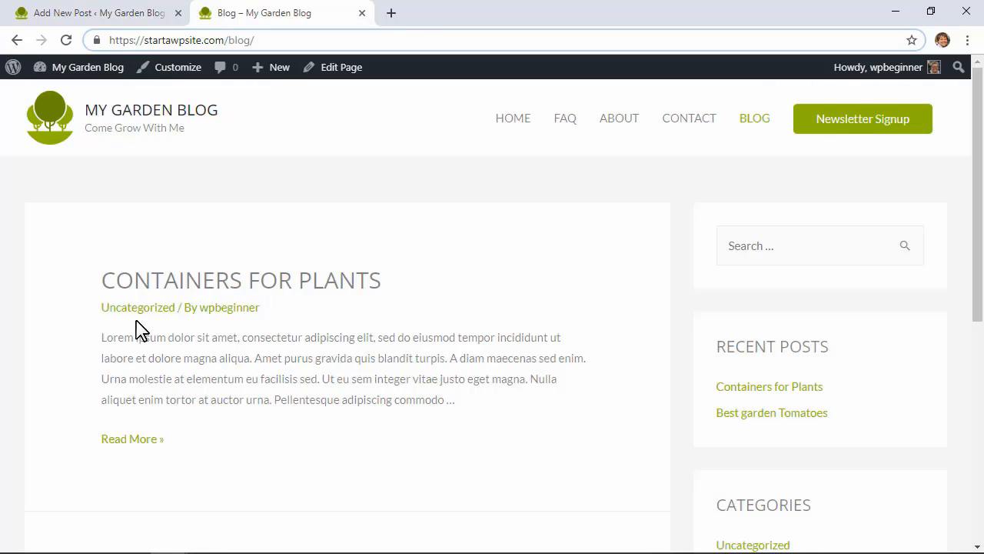
- Review the post listings and sidebar on the live Blog page, and open the Containers for Plants post
{"action": "scroll", "coordinate": [115, 330], "scroll_direction": "down", "scroll_amount": 3}
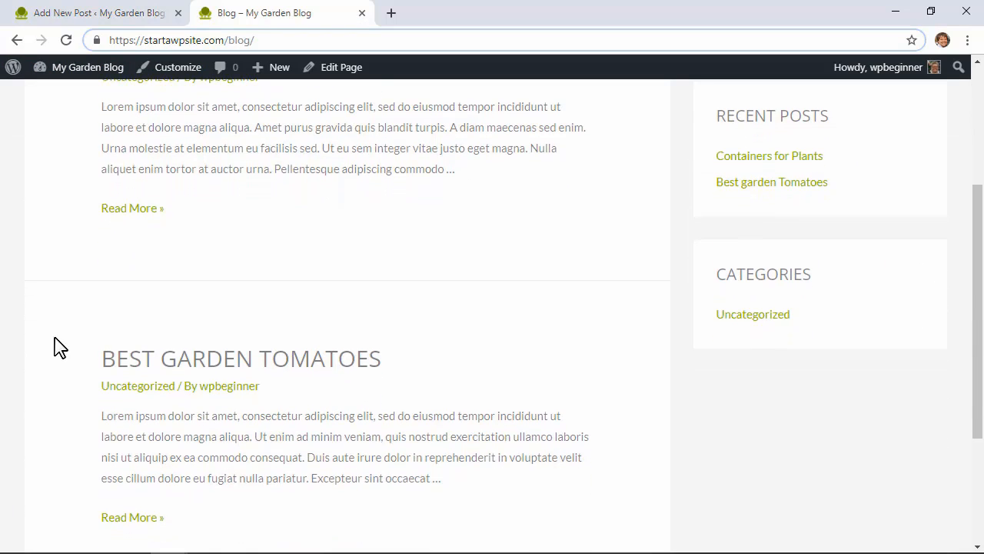
{"action": "scroll", "coordinate": [53, 325], "scroll_direction": "down", "scroll_amount": 3}
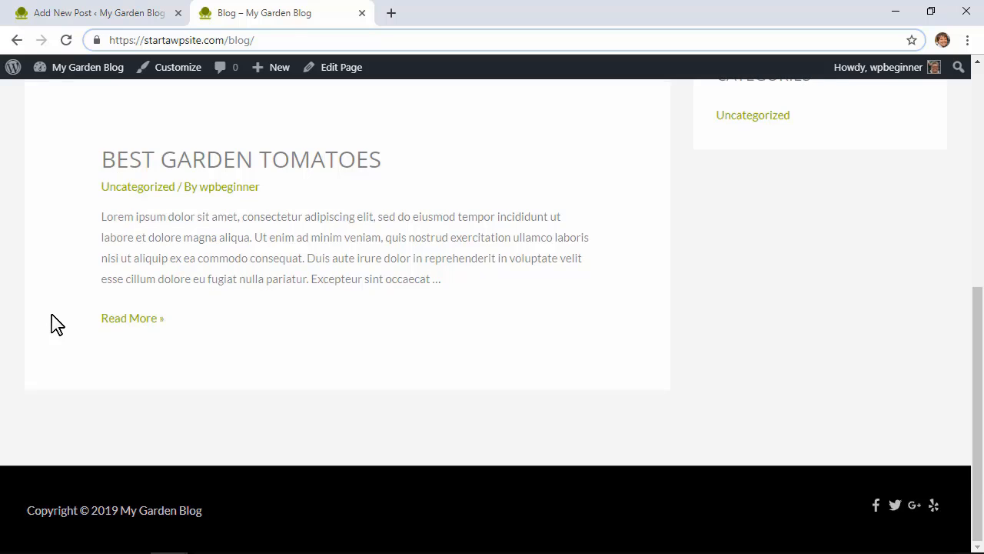
{"action": "scroll", "coordinate": [53, 325], "scroll_direction": "up", "scroll_amount": 1}
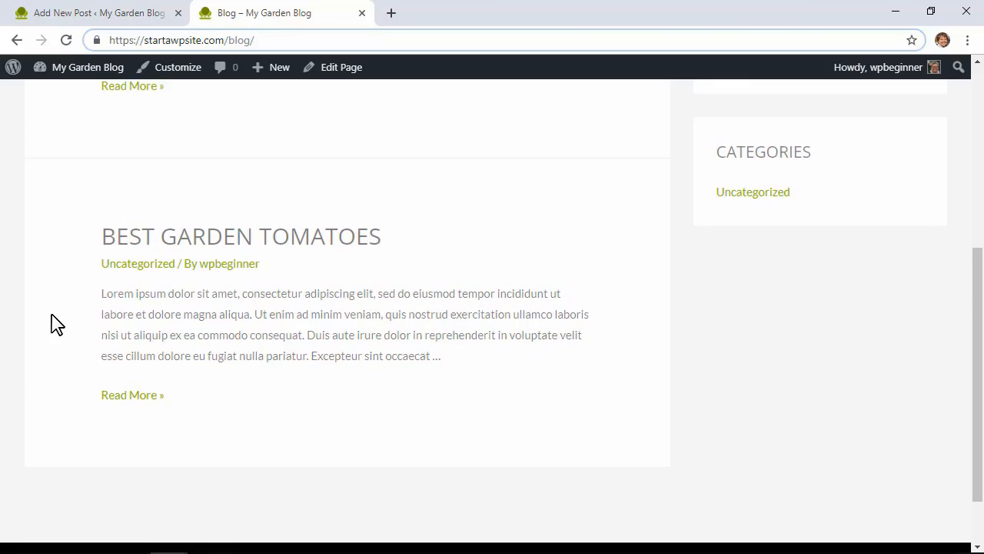
{"action": "scroll", "coordinate": [688, 448], "scroll_direction": "up", "scroll_amount": 3}
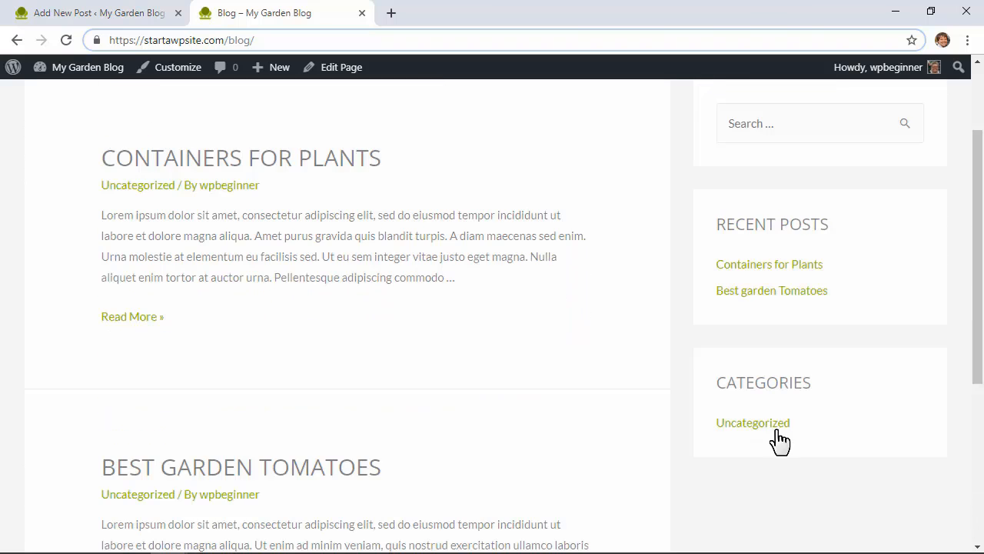
{"action": "scroll", "coordinate": [784, 439], "scroll_direction": "up", "scroll_amount": 1}
{"action": "scroll", "coordinate": [790, 439], "scroll_direction": "up", "scroll_amount": 1}
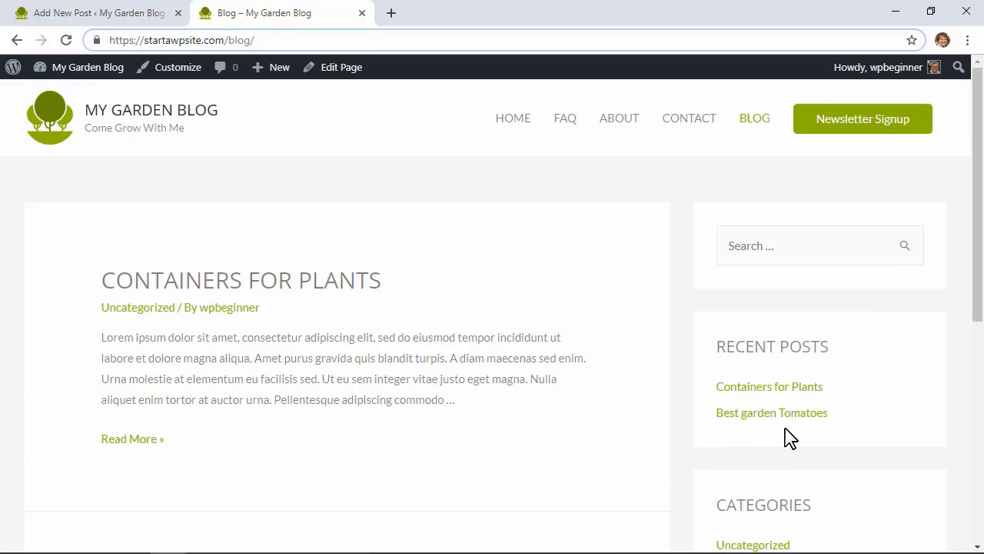
{"action": "left_click", "coordinate": [295, 289]}
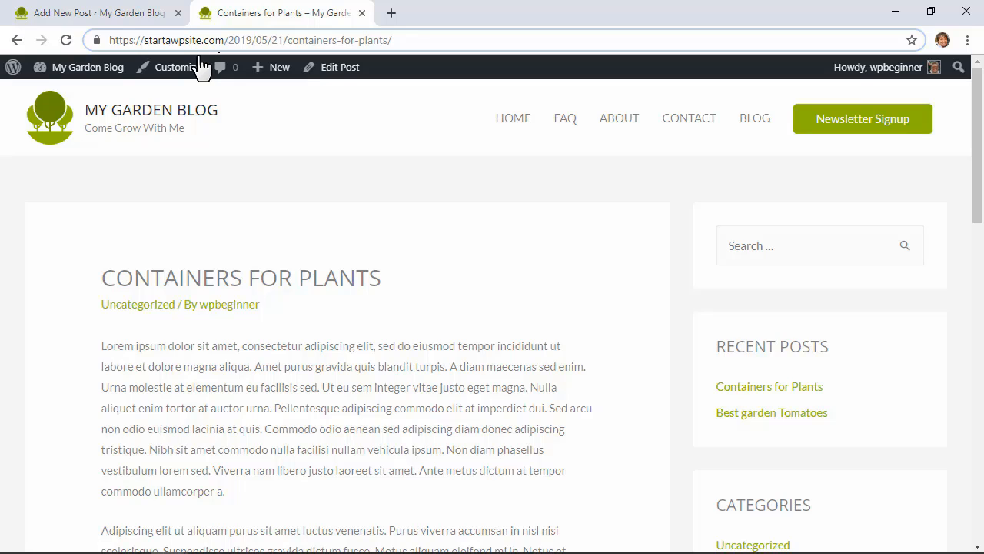
- Set the site's permalink structure to Post name and save the change
{"action": "mouse_move", "coordinate": [102, 76]}
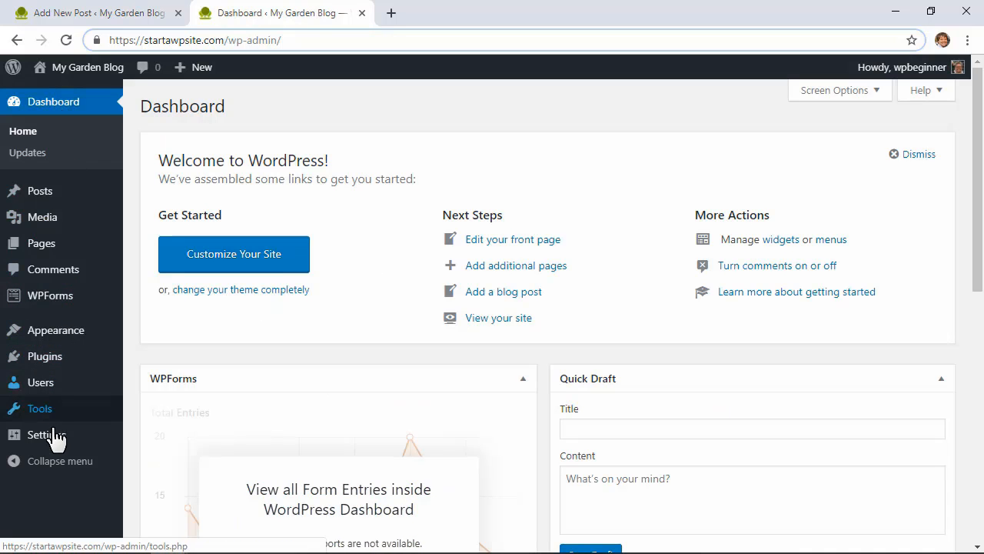
{"action": "mouse_move", "coordinate": [54, 447]}
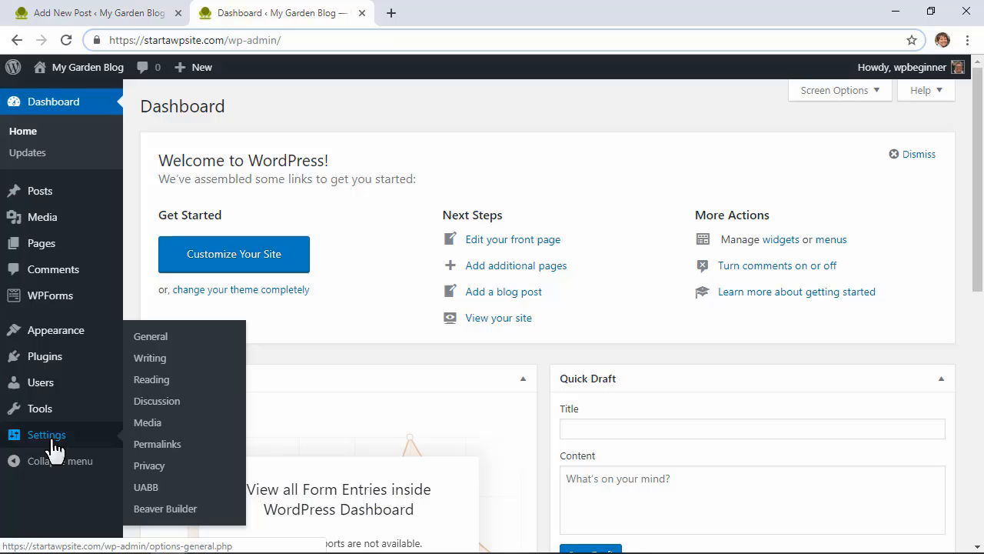
{"action": "left_click", "coordinate": [174, 446]}
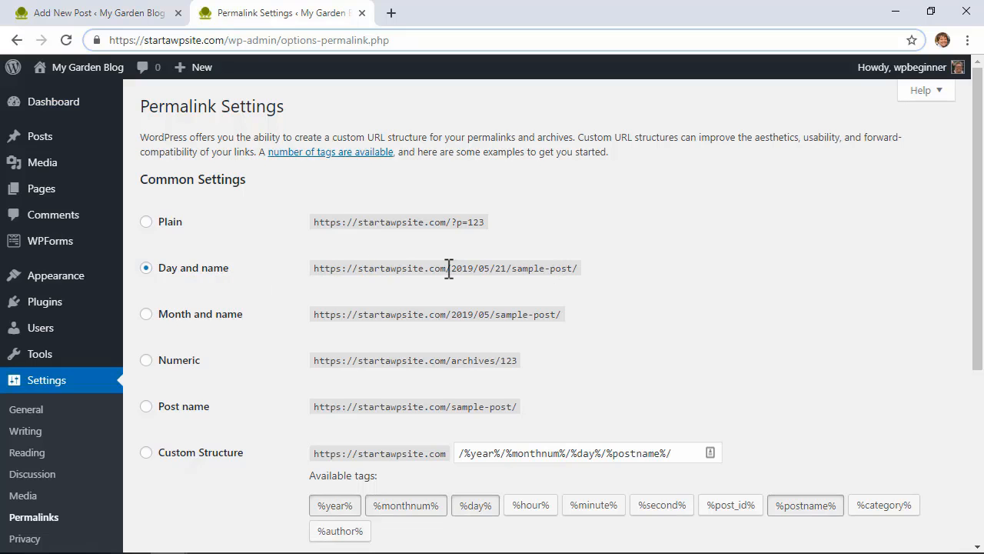
{"action": "scroll", "coordinate": [449, 271], "scroll_direction": "down", "scroll_amount": 1}
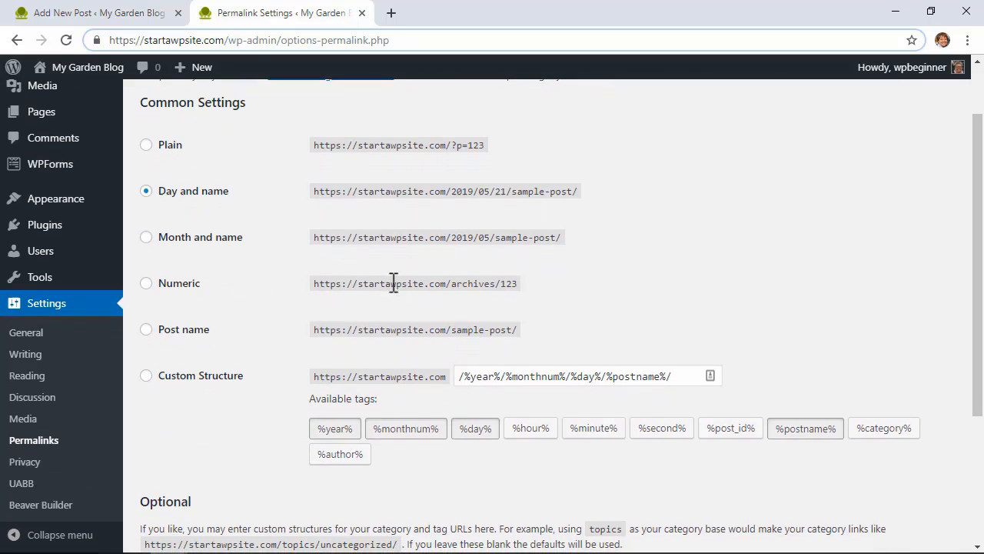
{"action": "left_click", "coordinate": [147, 330]}
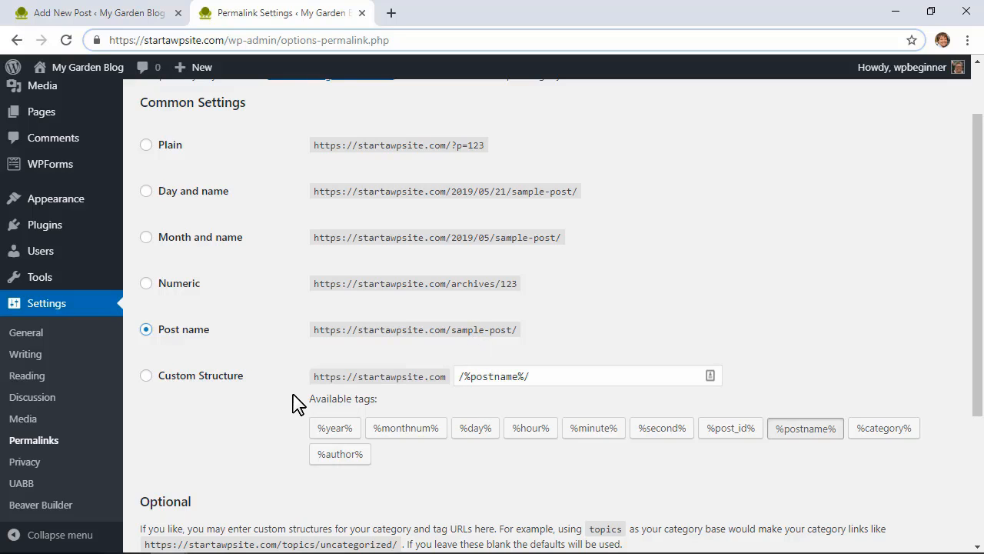
{"action": "scroll", "coordinate": [293, 403], "scroll_direction": "down", "scroll_amount": 1}
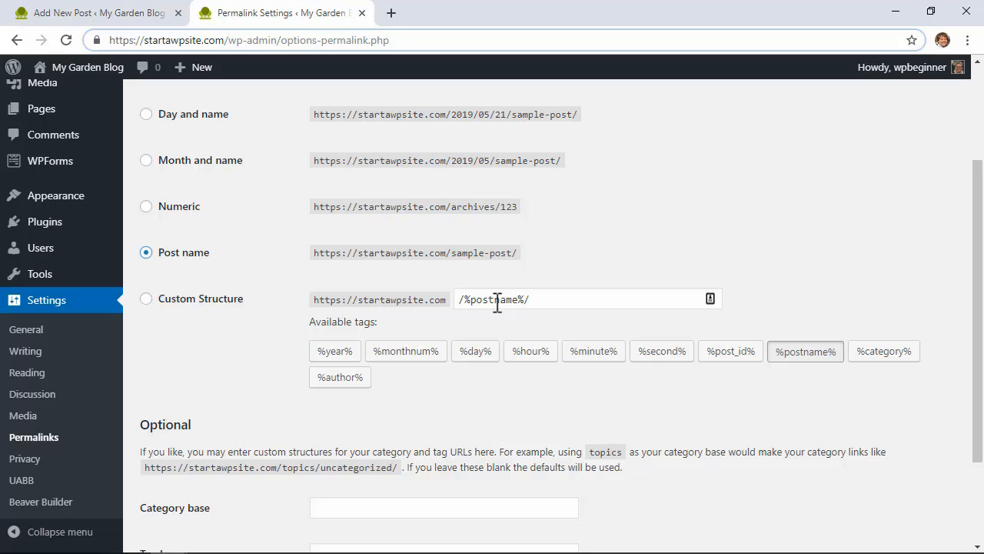
{"action": "scroll", "coordinate": [286, 312], "scroll_direction": "down", "scroll_amount": 2}
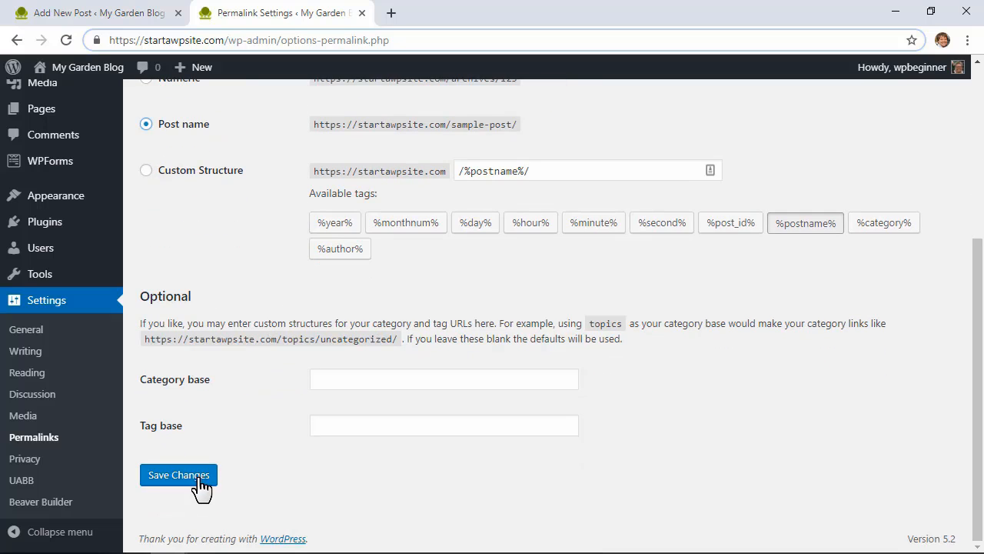
{"action": "left_click", "coordinate": [202, 486]}
- Open the live site's homepage in a new browser tab and start customizing it
{"action": "mouse_move", "coordinate": [33, 83]}
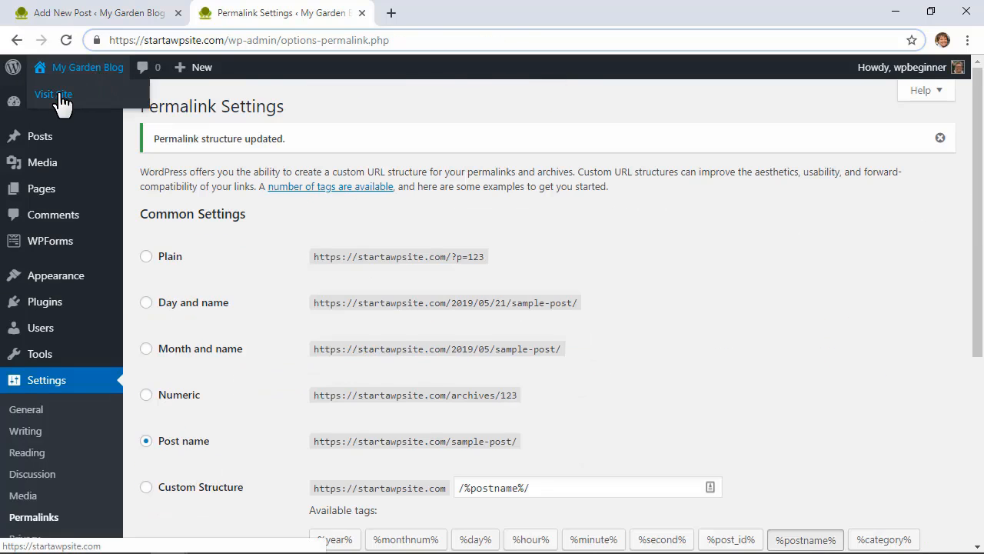
{"action": "right_click", "coordinate": [62, 94]}
{"action": "left_click", "coordinate": [88, 103]}
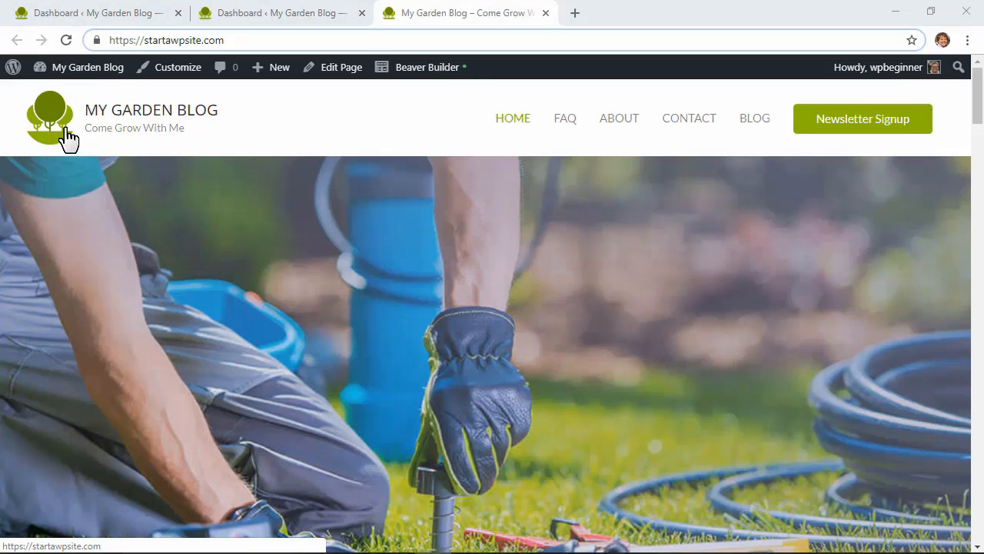
{"action": "left_click", "coordinate": [181, 67]}
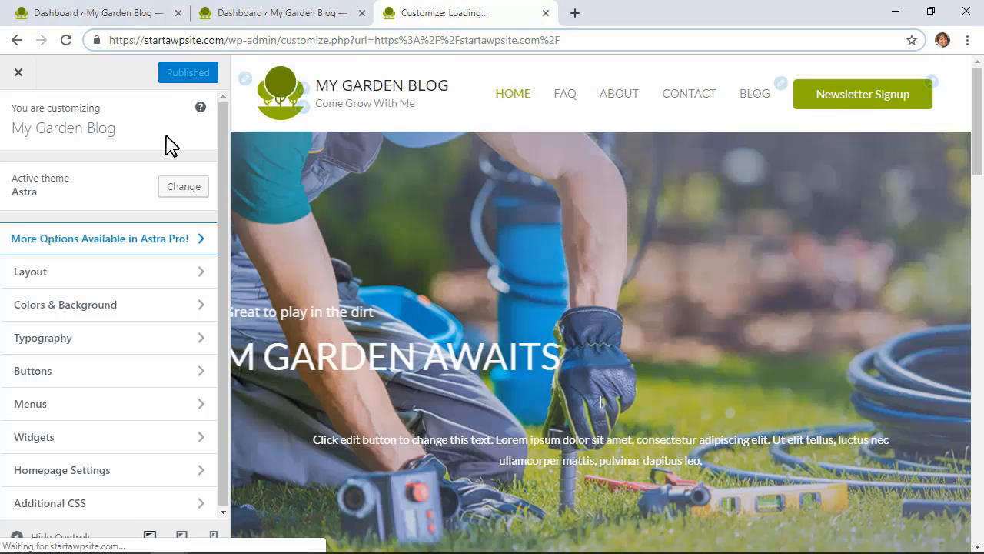
- View the tagline, site title and logo settings in Site Identity, and look at the logo choices in the media library
{"action": "left_click", "coordinate": [307, 109]}
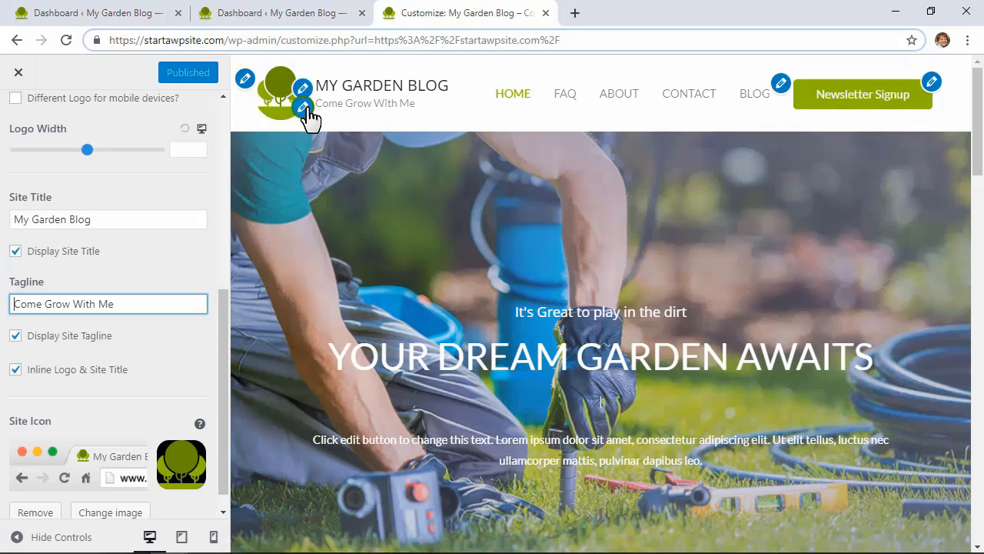
{"action": "left_click", "coordinate": [302, 88]}
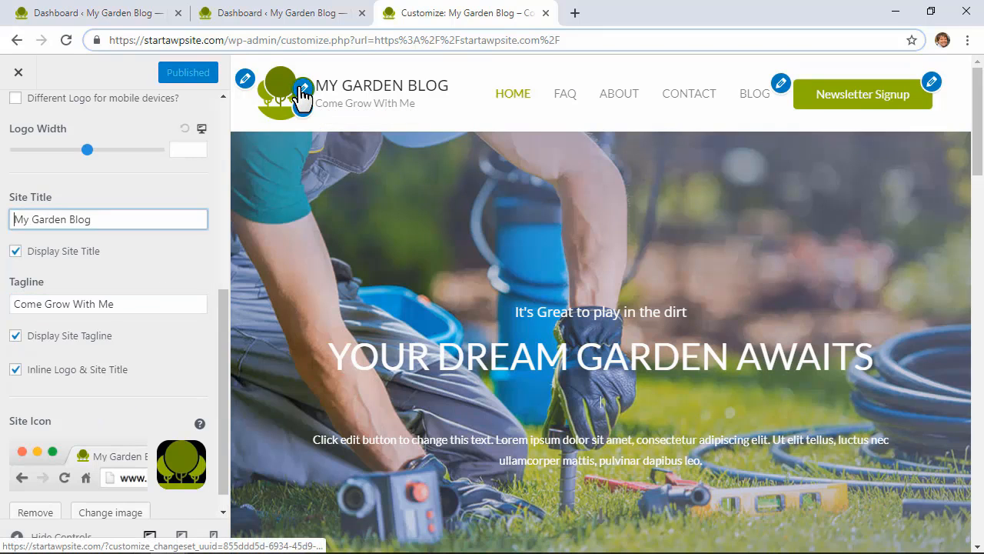
{"action": "left_click", "coordinate": [244, 82]}
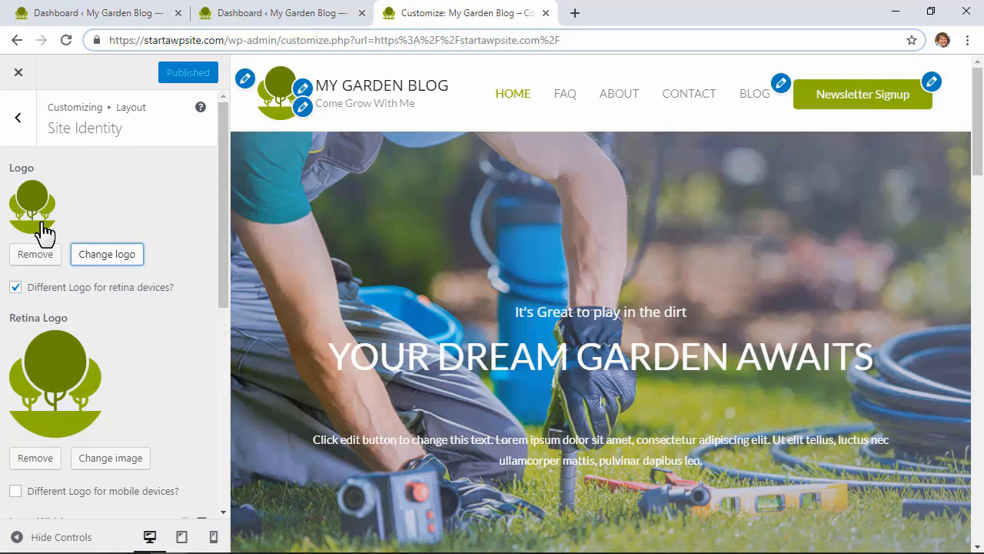
{"action": "left_click", "coordinate": [96, 259]}
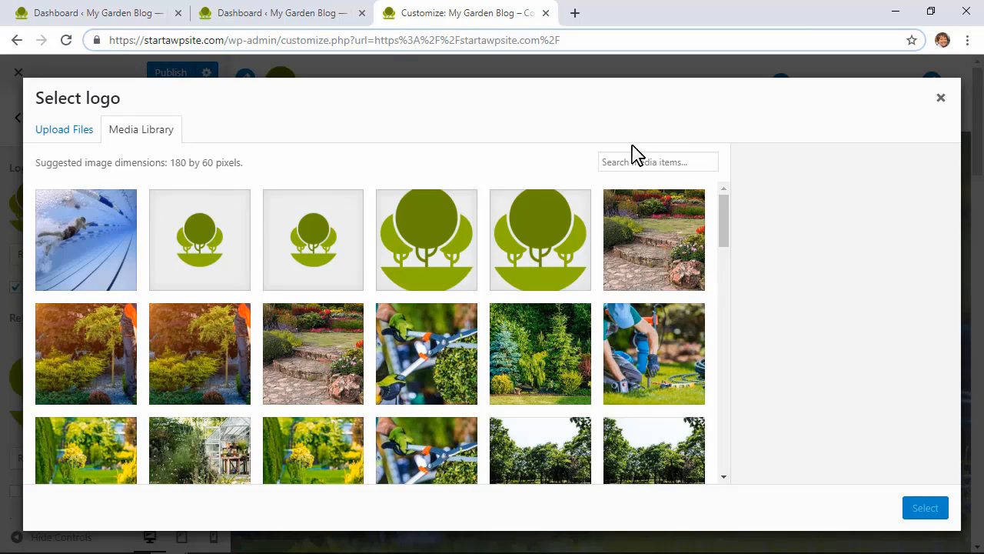
{"action": "left_click", "coordinate": [940, 98]}
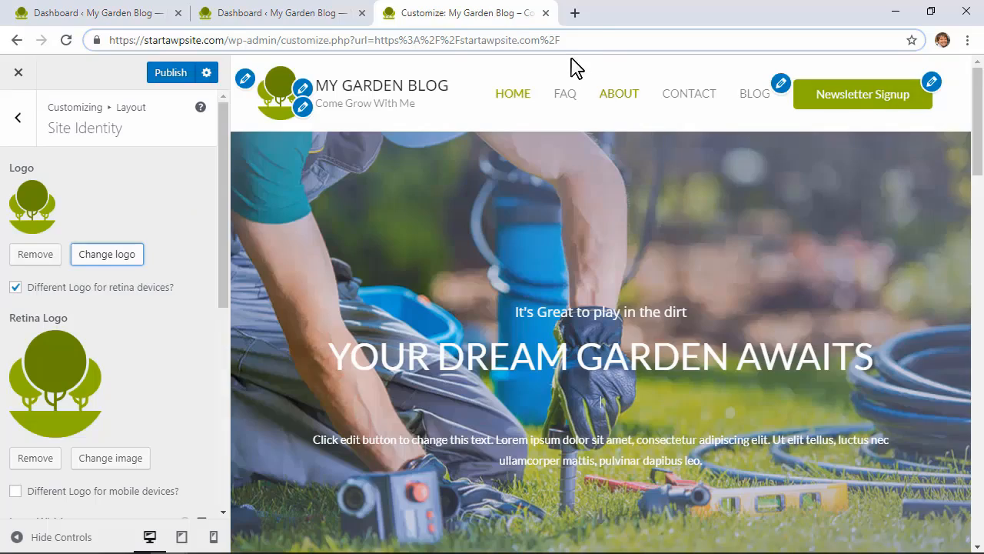
- Switch to Canva in a new browser tab and start a blank Logo design
{"action": "left_click", "coordinate": [574, 13]}
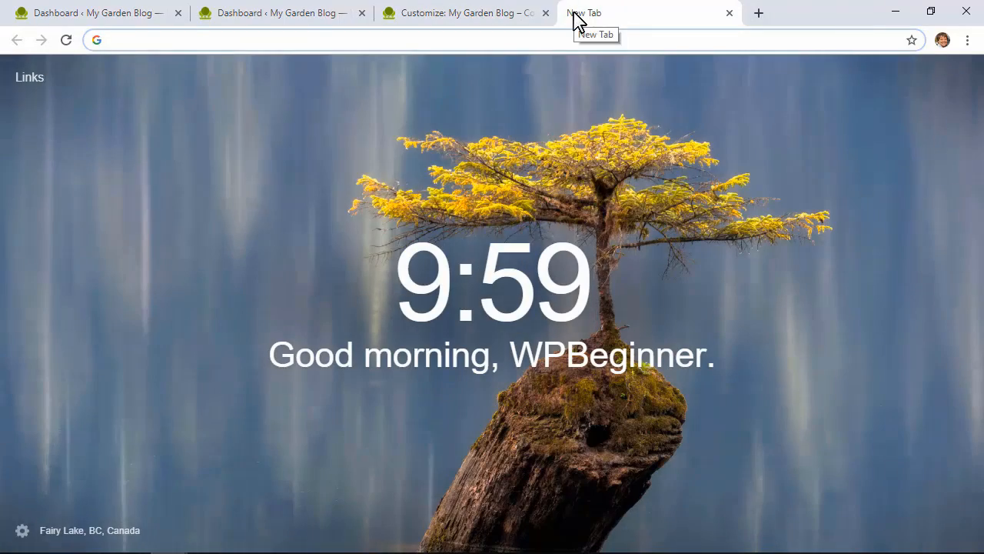
{"action": "type", "text": "canva"}
{"action": "key", "text": "Return"}
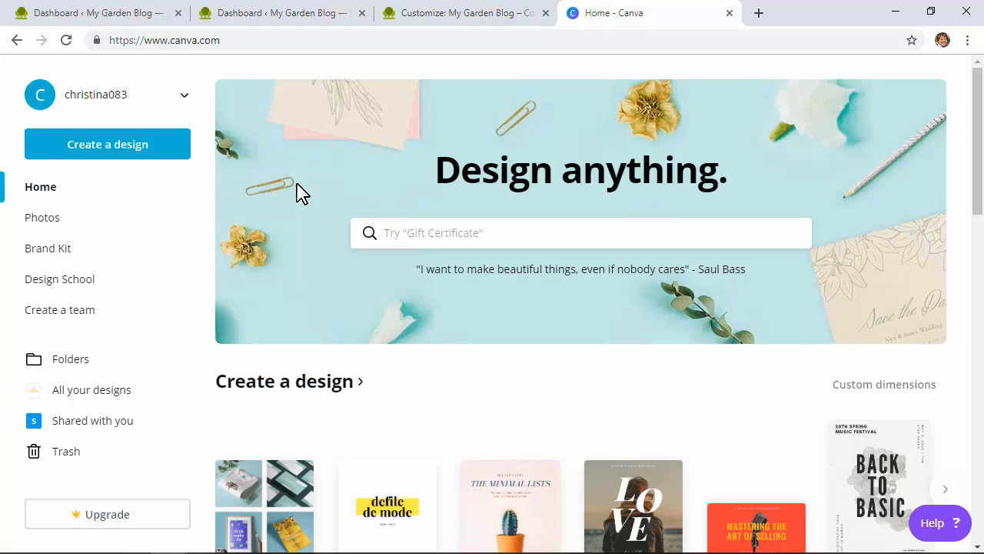
{"action": "left_click", "coordinate": [142, 153]}
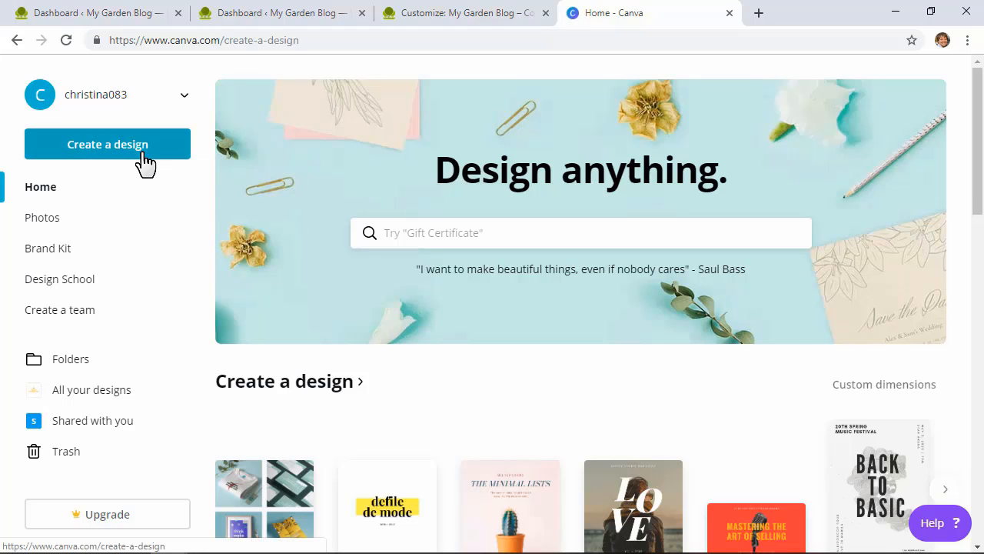
{"action": "scroll", "coordinate": [390, 176], "scroll_direction": "down", "scroll_amount": 7}
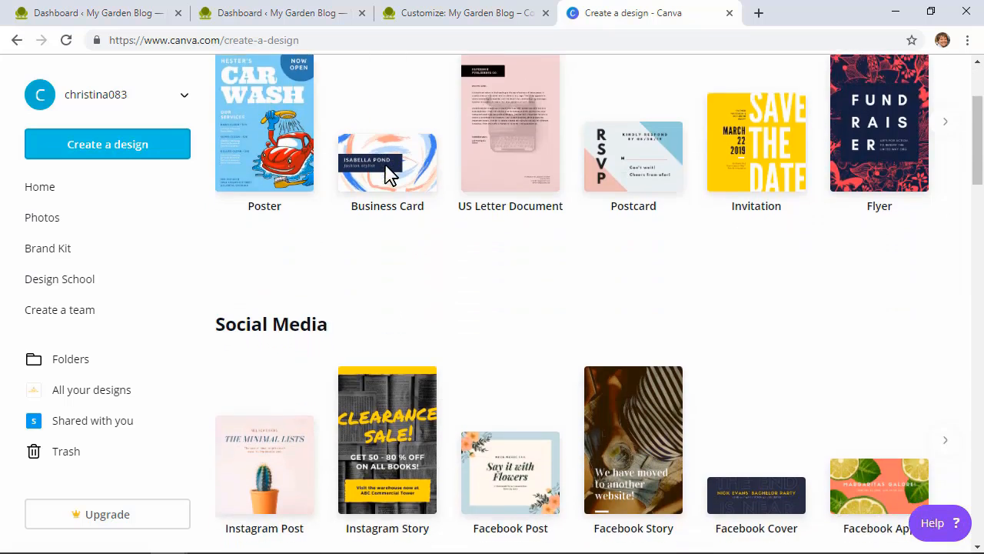
{"action": "scroll", "coordinate": [323, 246], "scroll_direction": "down", "scroll_amount": 13}
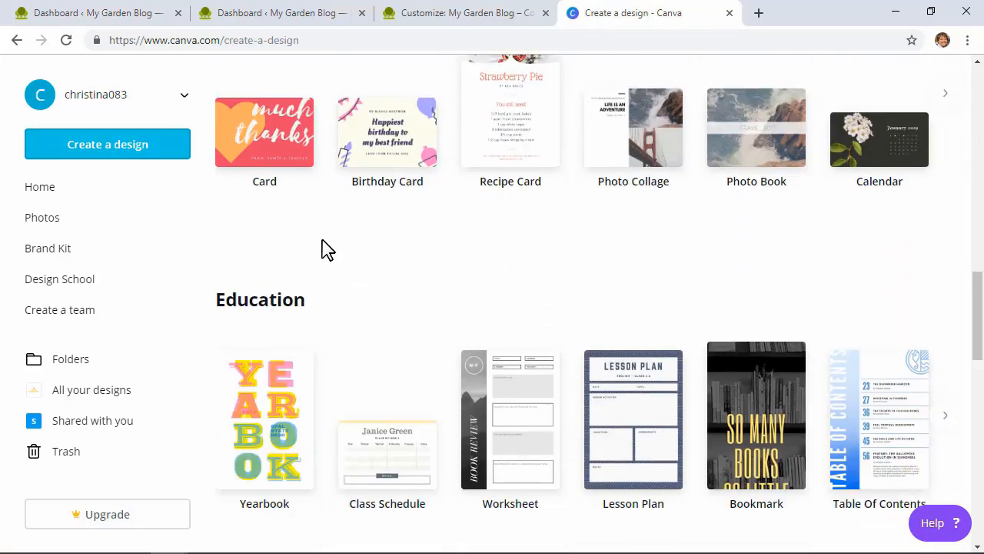
{"action": "left_click", "coordinate": [259, 388]}
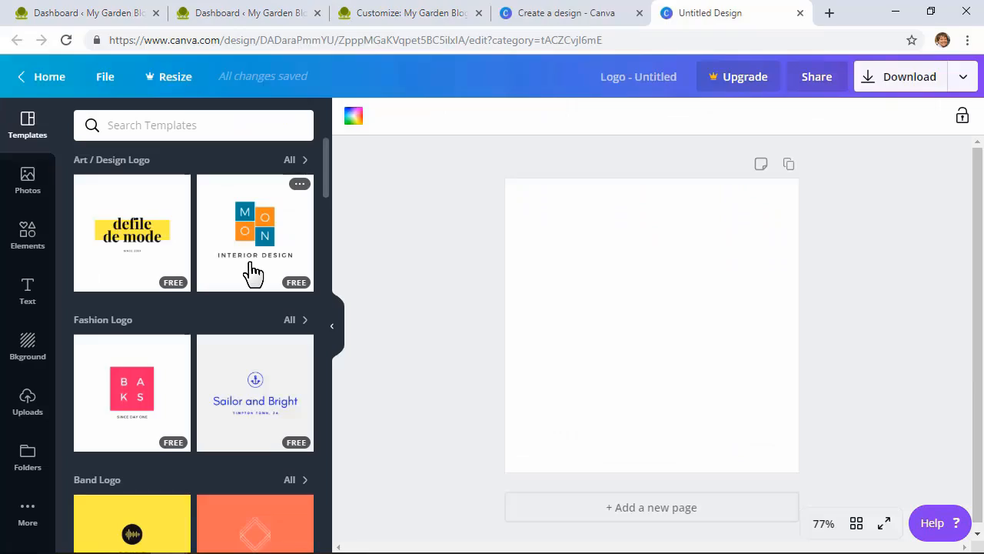
- Apply the green Hopped Up Vegan template from the Food / Drink logos to the blank design
{"action": "scroll", "coordinate": [259, 304], "scroll_direction": "down", "scroll_amount": 3}
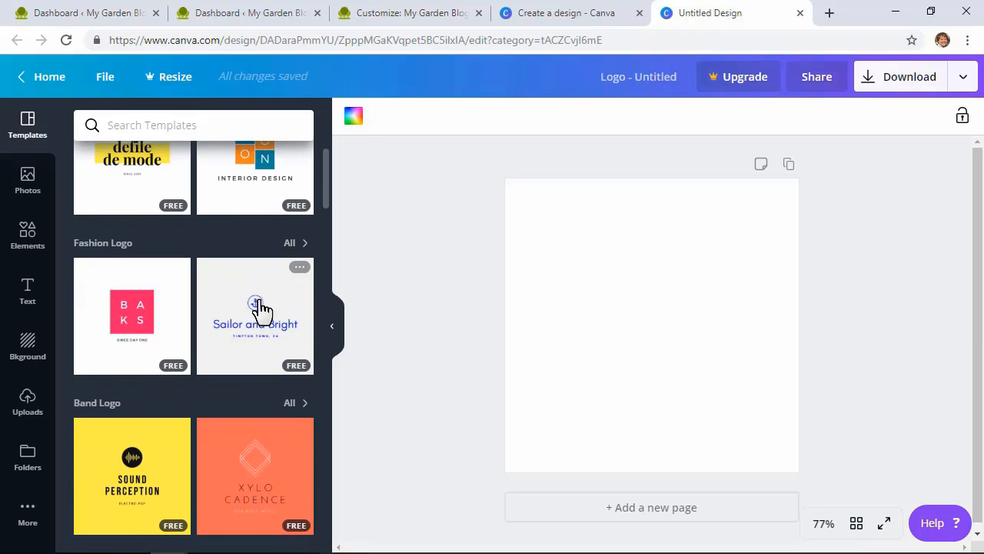
{"action": "scroll", "coordinate": [261, 308], "scroll_direction": "down", "scroll_amount": 1}
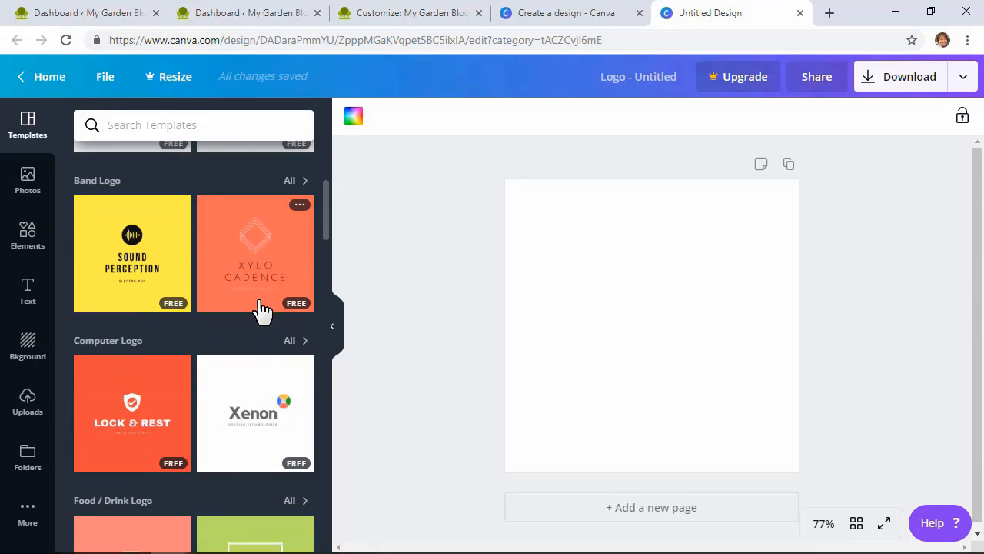
{"action": "scroll", "coordinate": [262, 308], "scroll_direction": "down", "scroll_amount": 3}
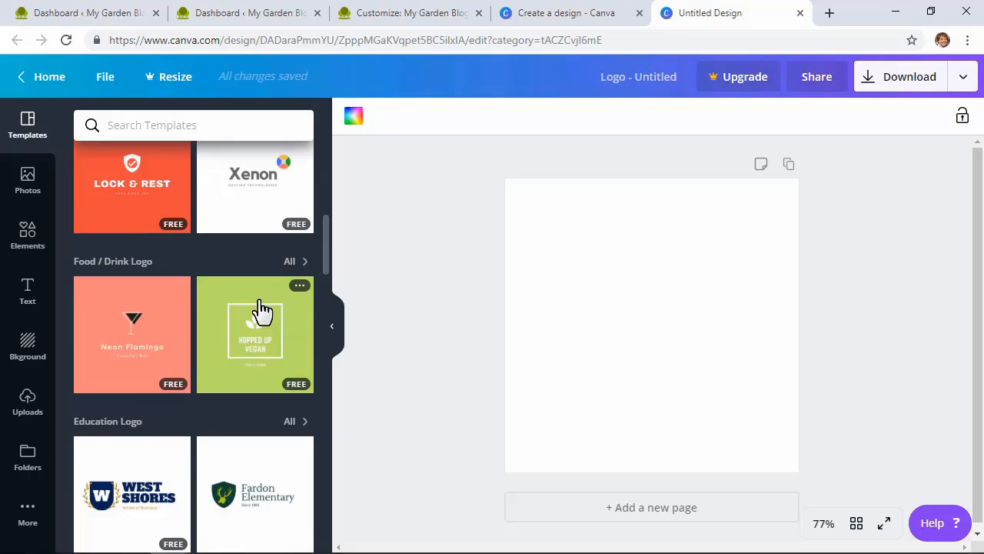
{"action": "left_click", "coordinate": [253, 338]}
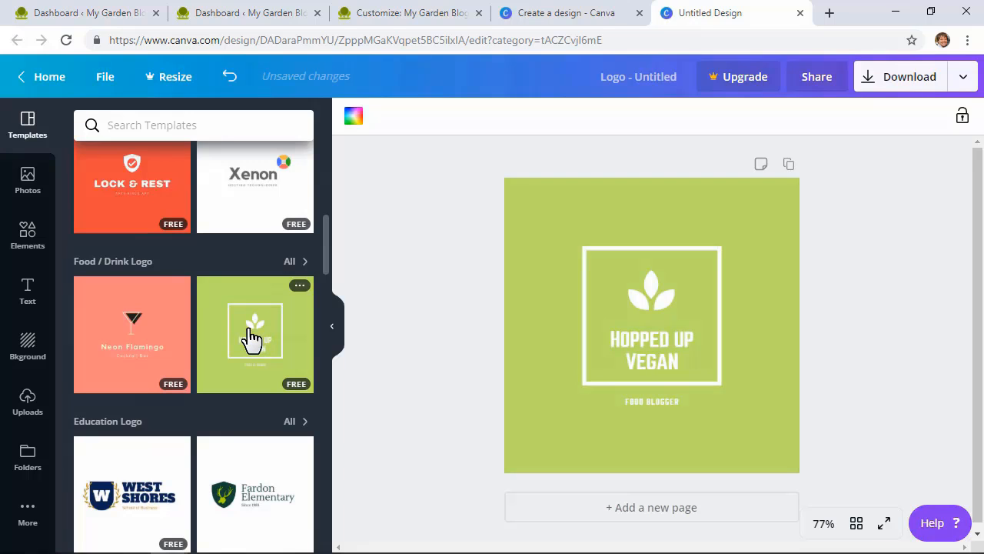
- Search the logo templates for "garden" and apply the free Valley Garden Co. template to the design
{"action": "left_click", "coordinate": [128, 352]}
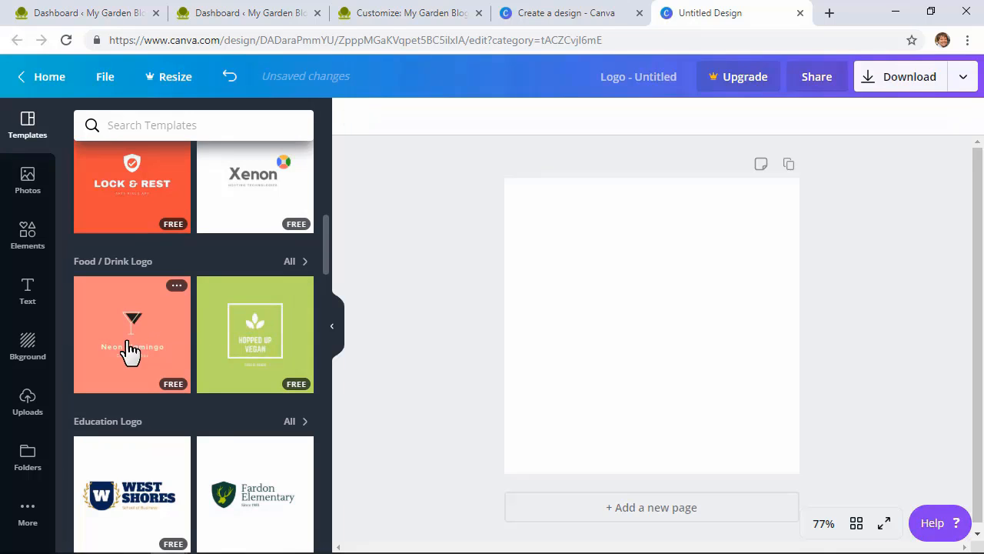
{"action": "left_click", "coordinate": [233, 338]}
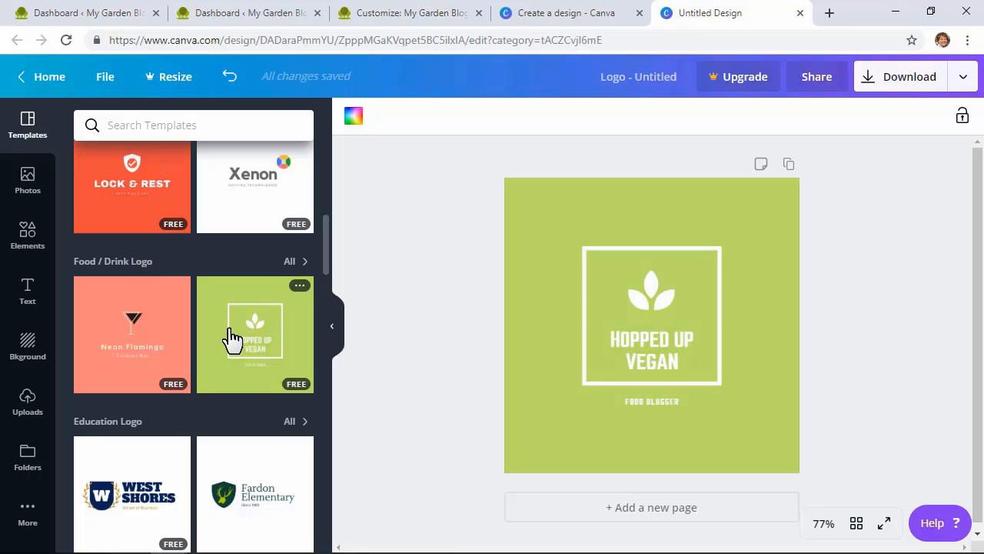
{"action": "left_click", "coordinate": [193, 128]}
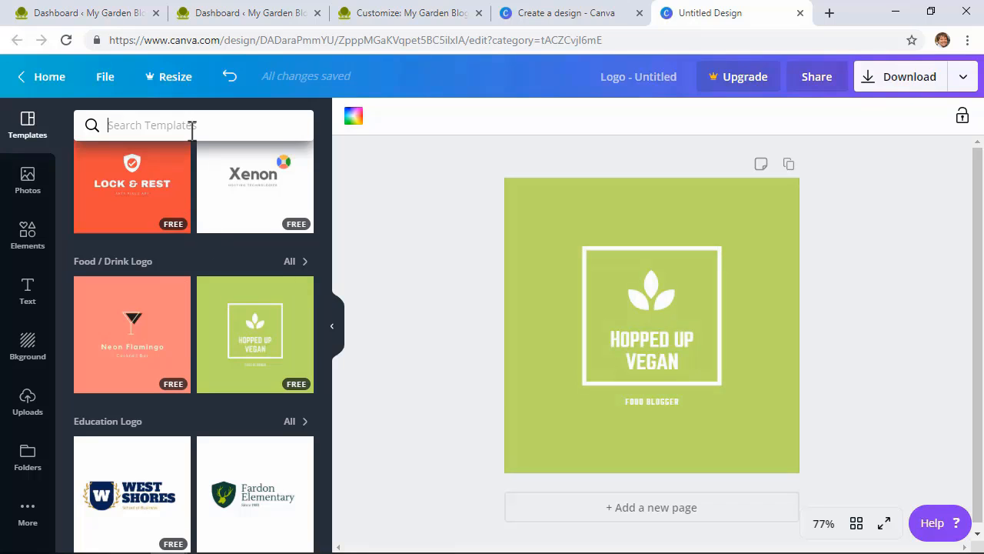
{"action": "type", "text": "garden"}
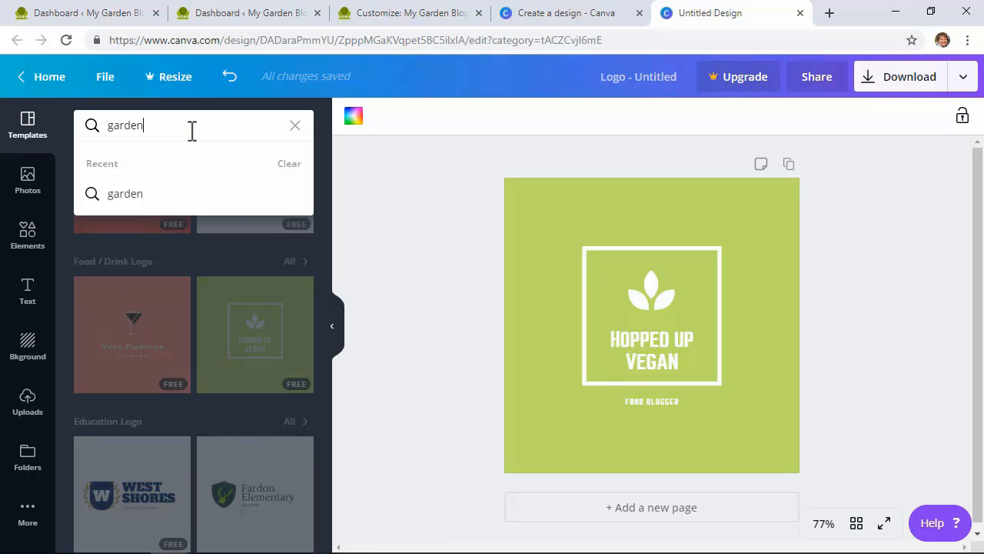
{"action": "key", "text": "Return"}
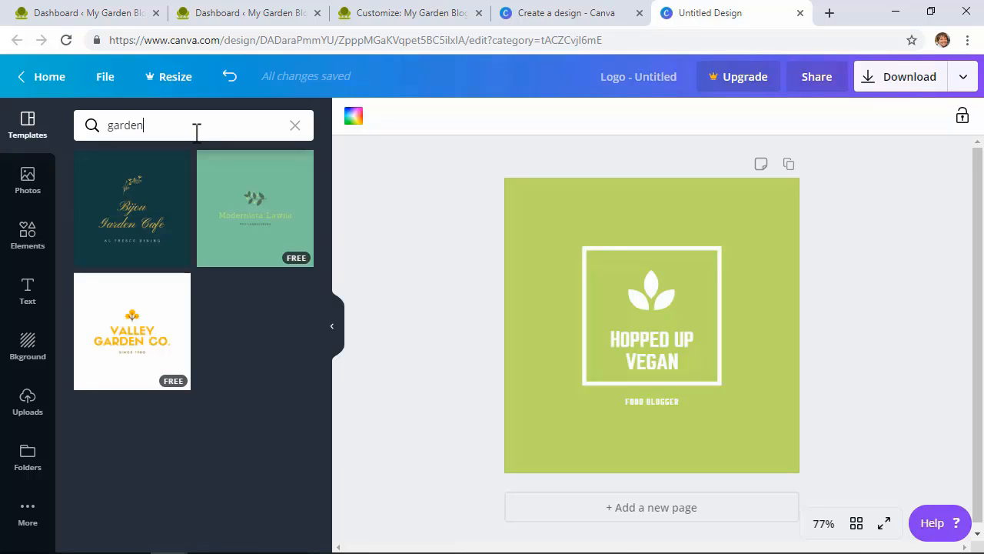
{"action": "left_click", "coordinate": [142, 350]}
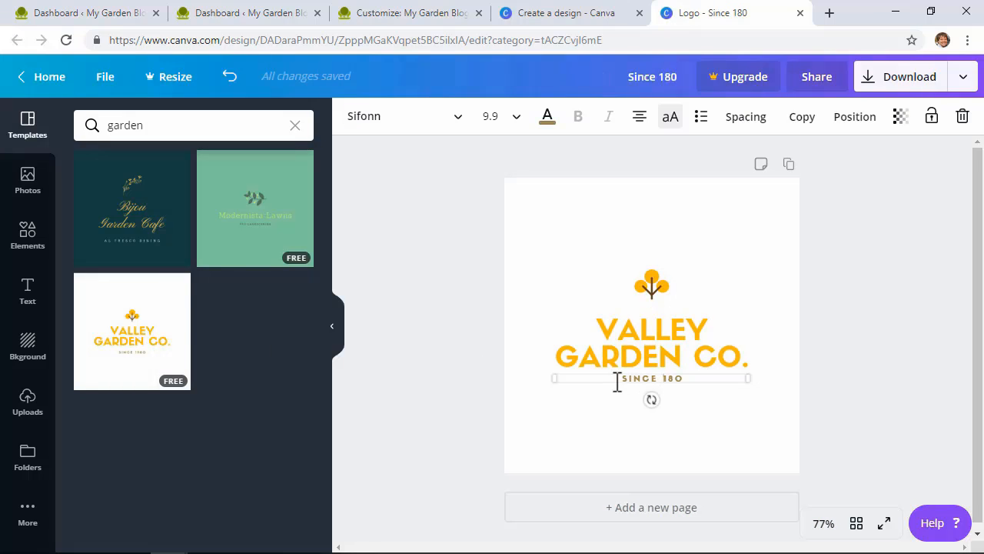
- Remove the small "Since" tagline text below the company name in the logo
{"action": "left_click_drag", "start_coordinate": [619, 380], "coordinate": [727, 387]}
{"action": "key", "text": "BackSpace"}
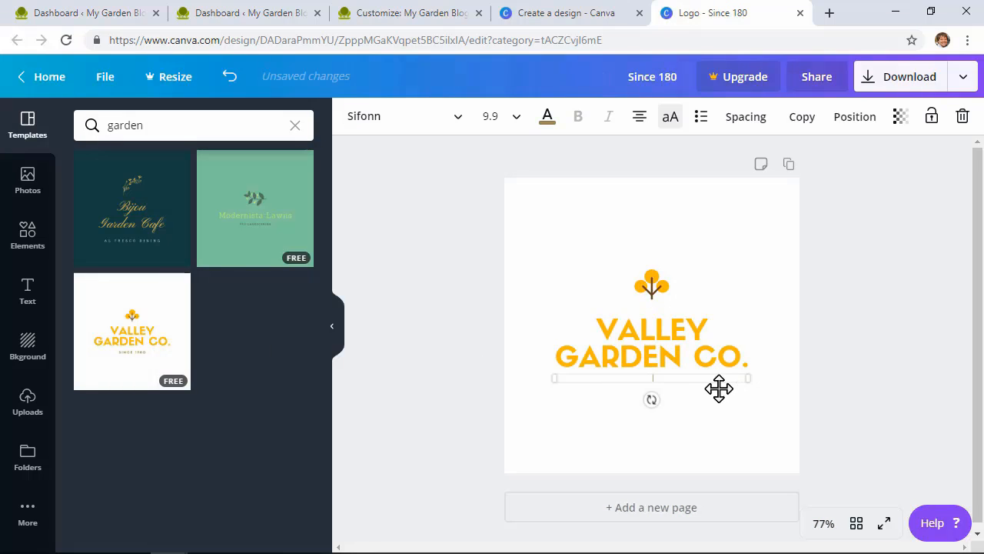
{"action": "left_click", "coordinate": [688, 409]}
- Try the Abril Fatface and Bodoni FLF fonts on the logo's company name text
{"action": "left_click", "coordinate": [587, 362]}
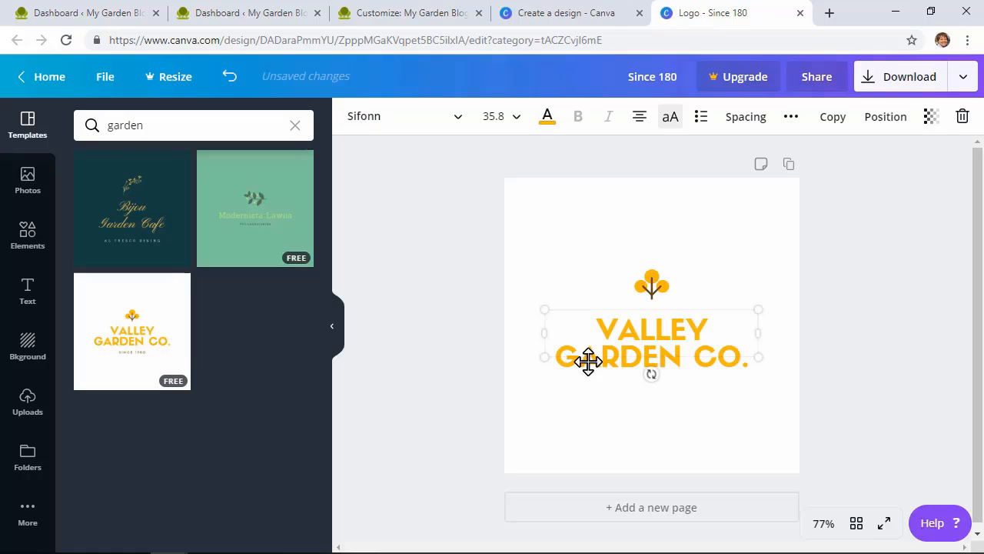
{"action": "left_click", "coordinate": [422, 121]}
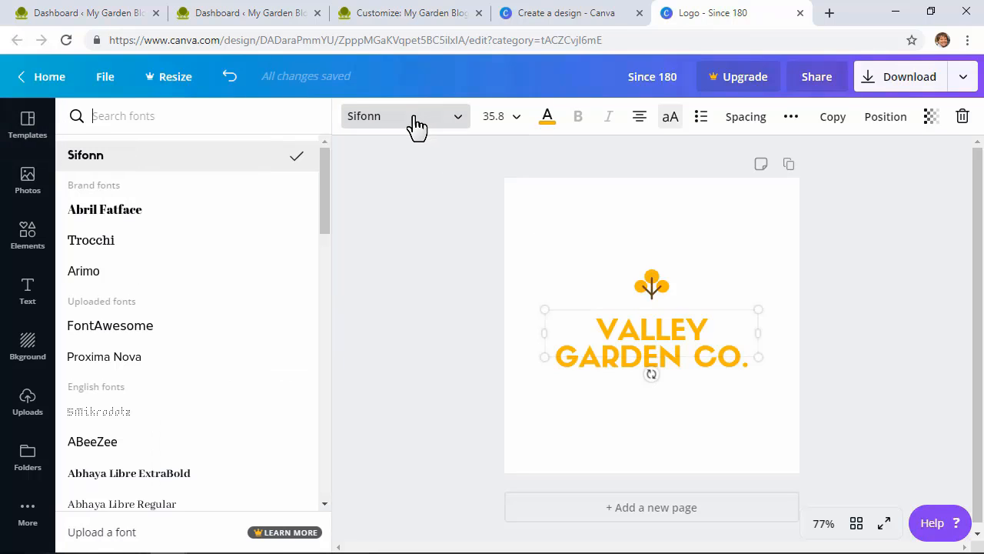
{"action": "scroll", "coordinate": [159, 368], "scroll_direction": "down", "scroll_amount": 3}
{"action": "left_click", "coordinate": [157, 355]}
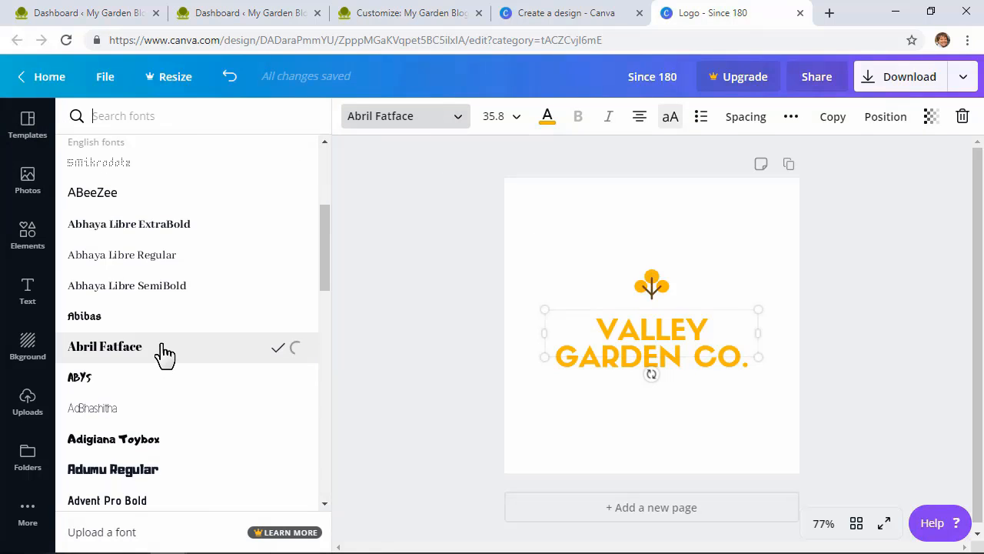
{"action": "scroll", "coordinate": [167, 358], "scroll_direction": "down", "scroll_amount": 10}
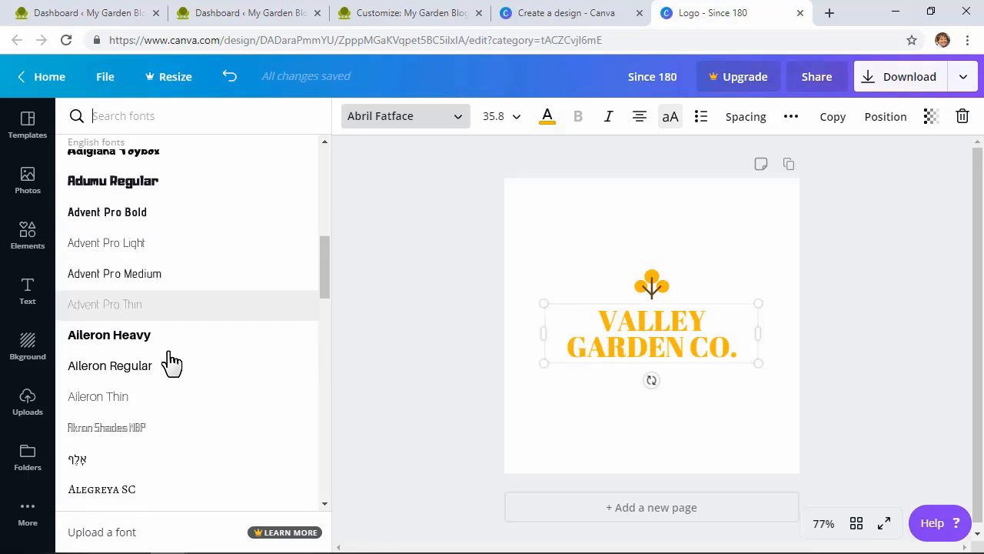
{"action": "scroll", "coordinate": [171, 362], "scroll_direction": "down", "scroll_amount": 15}
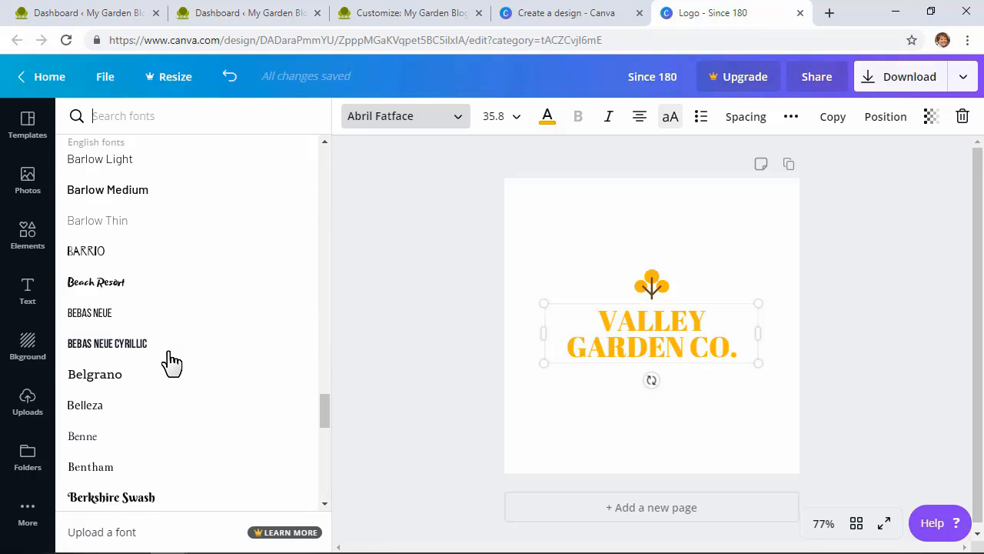
{"action": "left_click", "coordinate": [167, 353]}
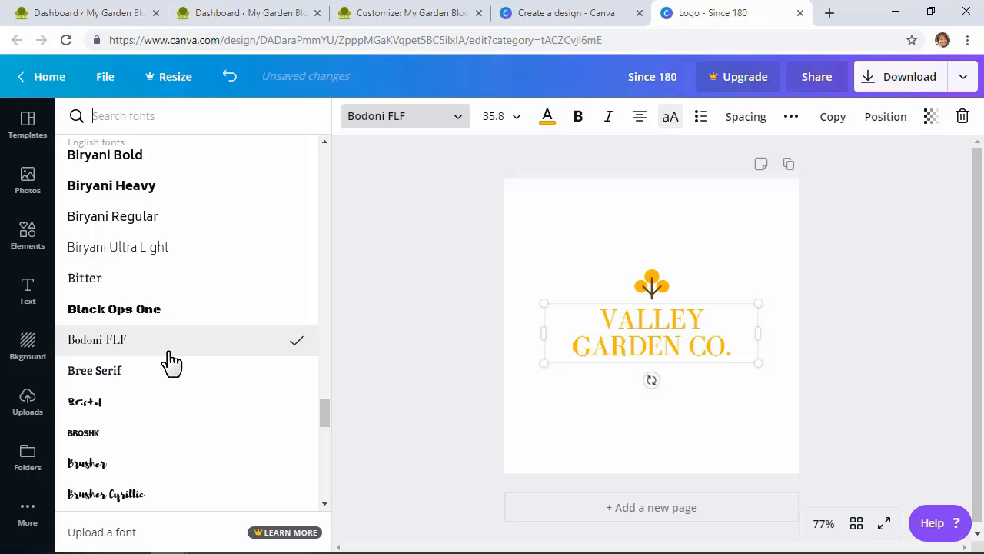
{"action": "scroll", "coordinate": [169, 361], "scroll_direction": "down", "scroll_amount": 2}
- Replace the company name in the logo with the text "MY GARDEN BLOG"
{"action": "double_click", "coordinate": [607, 316]}
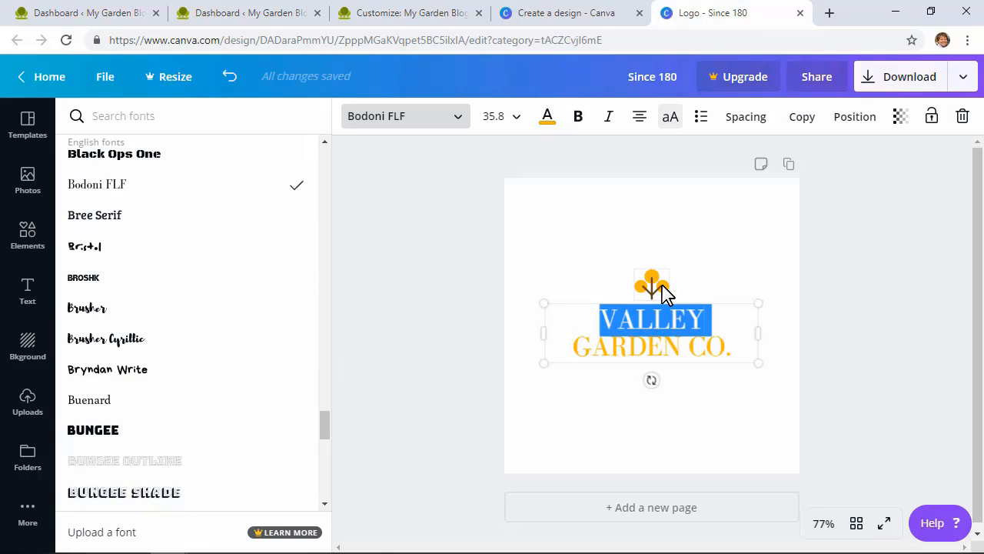
{"action": "type", "text": "MY"}
{"action": "key", "text": "BackSpace"}
{"action": "key", "text": "BackSpace"}
{"action": "key", "text": "BackSpace"}
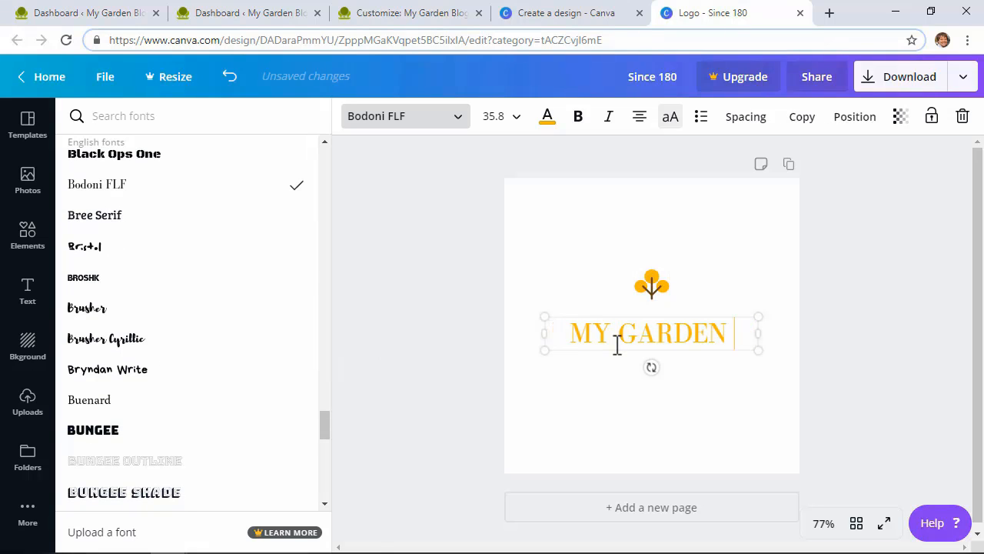
{"action": "type", "text": "BLOG"}
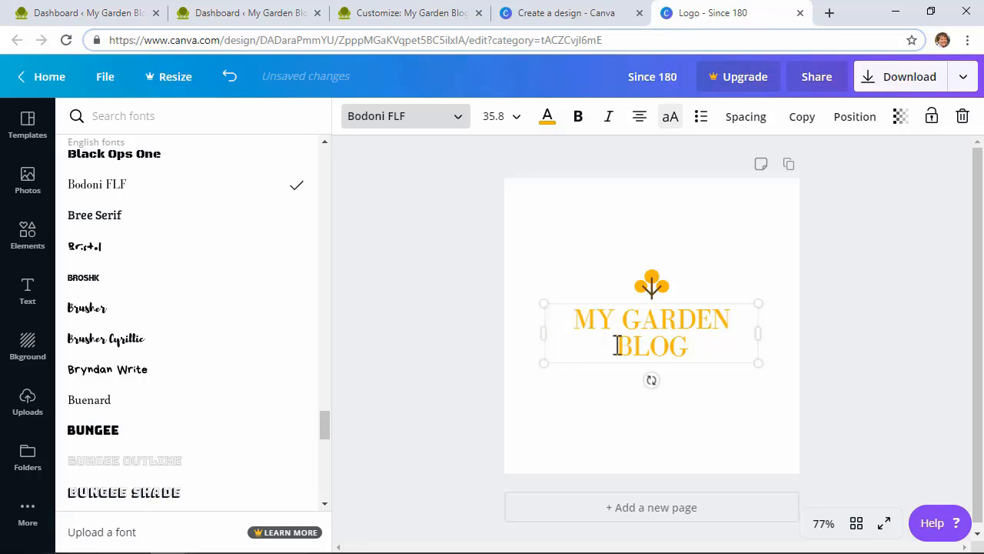
- Set the font size of the whole MY GARDEN BLOG text to 28
{"action": "key", "text": "ctrl+a"}
{"action": "left_click", "coordinate": [509, 122]}
{"action": "scroll", "coordinate": [515, 231], "scroll_direction": "down", "scroll_amount": 5}
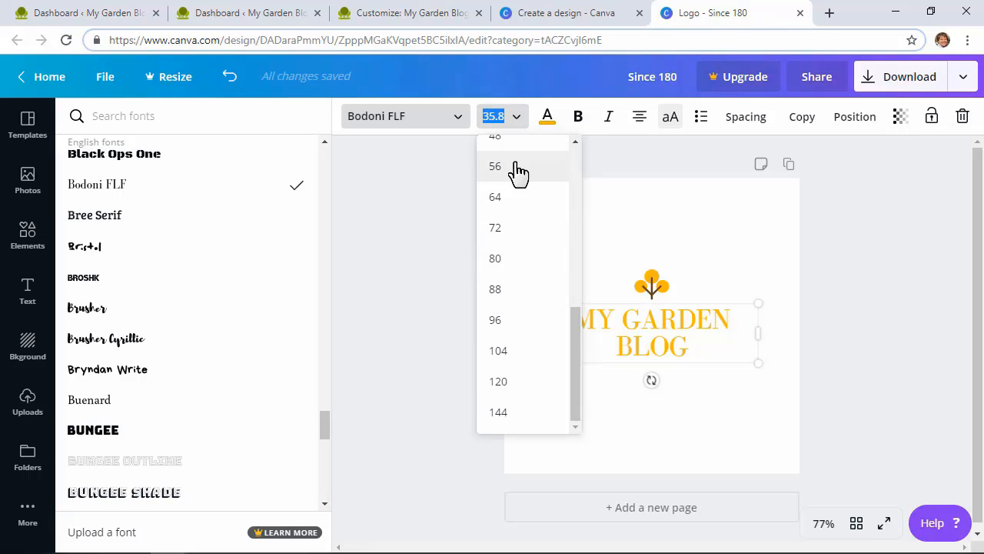
{"action": "scroll", "coordinate": [517, 200], "scroll_direction": "up", "scroll_amount": 3}
{"action": "left_click", "coordinate": [514, 240]}
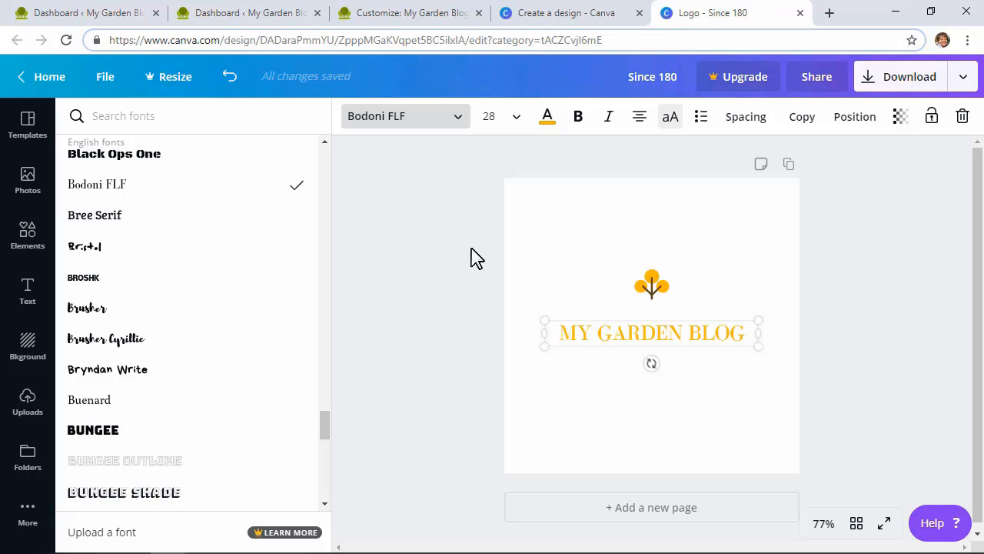
- Recolor the MY GARDEN BLOG text with a custom dark green, mixed from the default green
{"action": "left_click", "coordinate": [551, 128]}
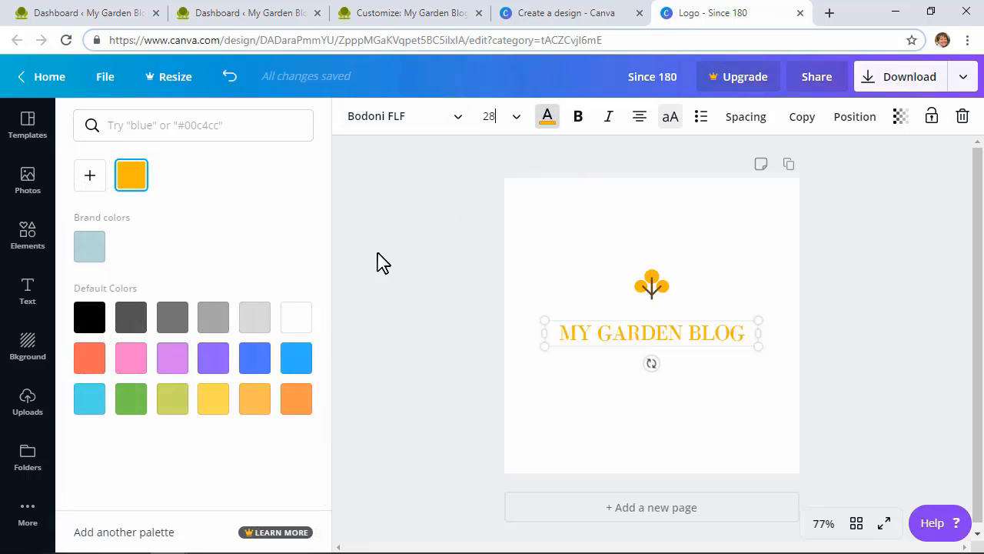
{"action": "left_click", "coordinate": [131, 402]}
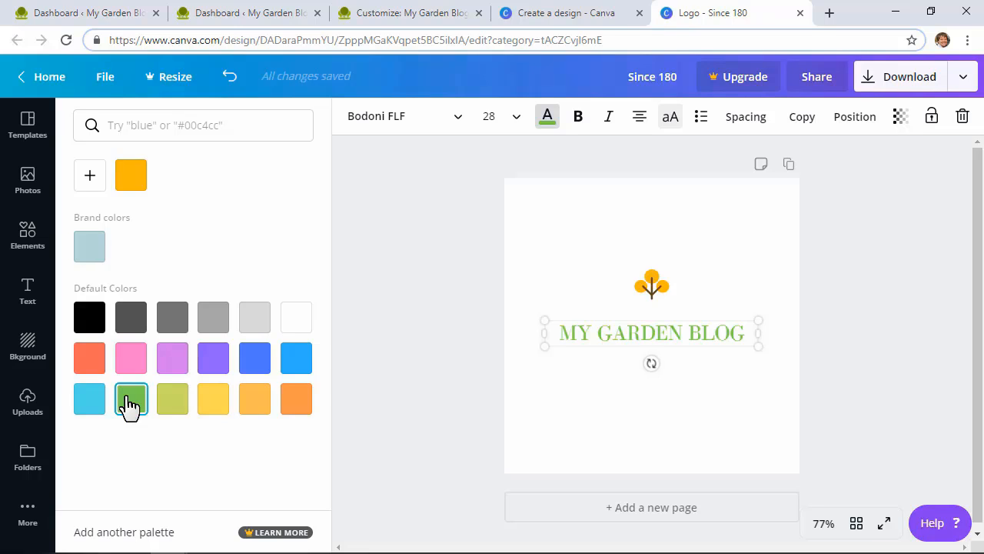
{"action": "left_click", "coordinate": [85, 185]}
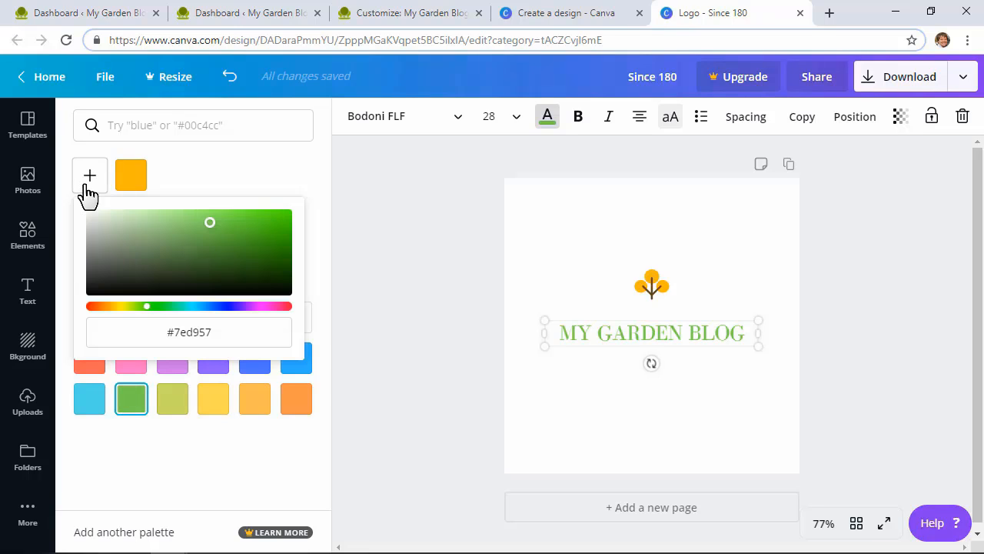
{"action": "mouse_move", "coordinate": [246, 239]}
{"action": "left_mouse_down"}
{"action": "mouse_move", "coordinate": [239, 229]}
{"action": "mouse_move", "coordinate": [257, 251]}
{"action": "mouse_move", "coordinate": [248, 240]}
{"action": "left_mouse_up"}
{"action": "left_click", "coordinate": [316, 478]}
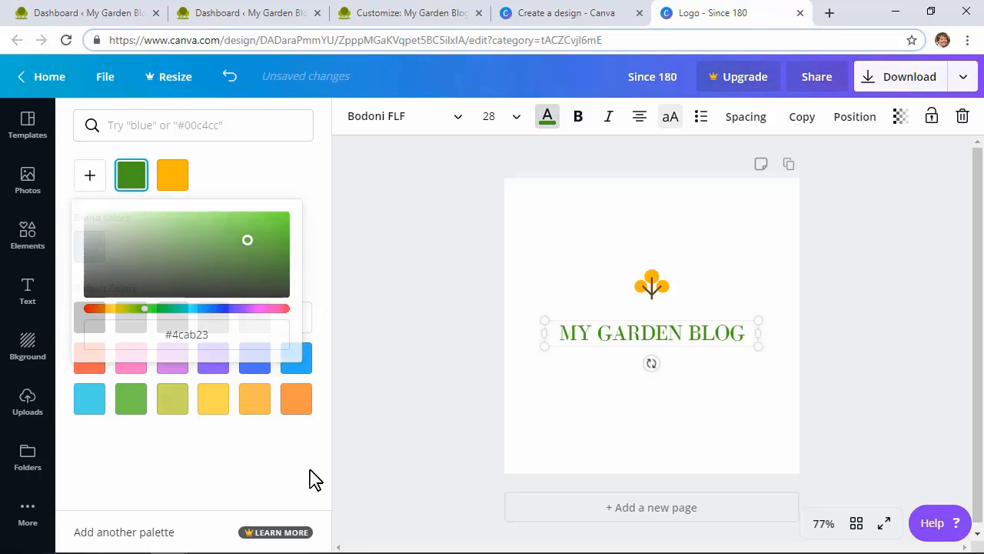
- Find the Lato fonts and apply Lato Bold to the MY GARDEN BLOG text
{"action": "left_click", "coordinate": [395, 123]}
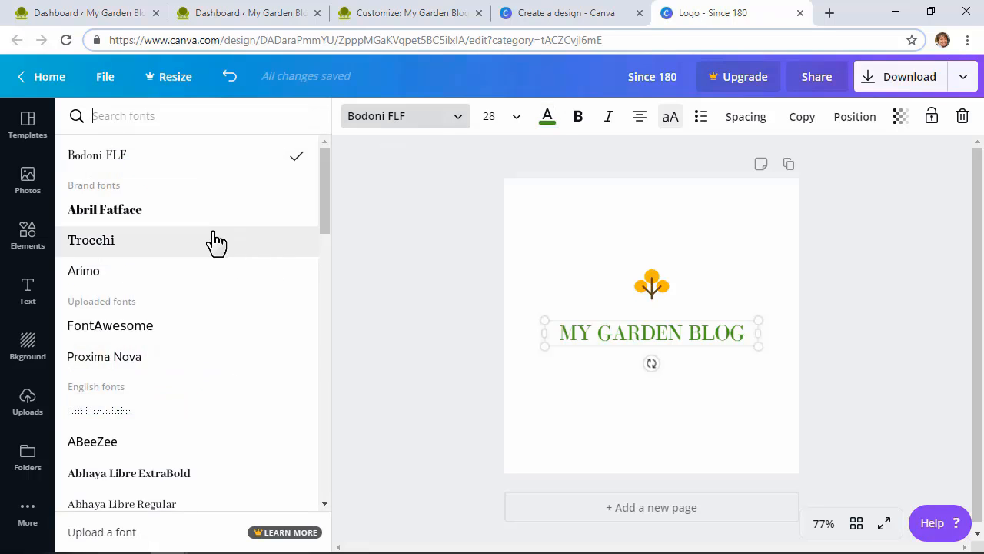
{"action": "scroll", "coordinate": [210, 253], "scroll_direction": "down", "scroll_amount": 3}
{"action": "type", "text": "lato"}
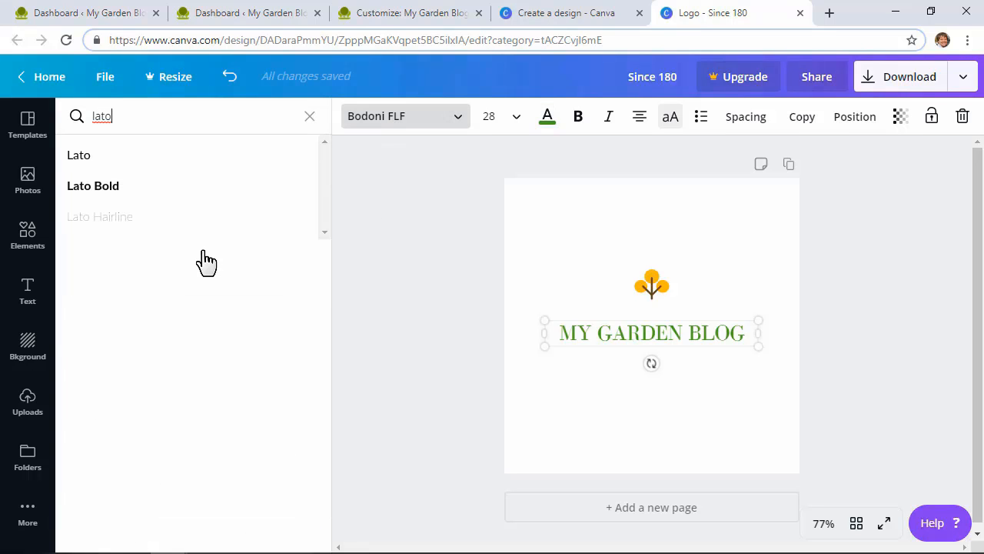
{"action": "left_click", "coordinate": [191, 195]}
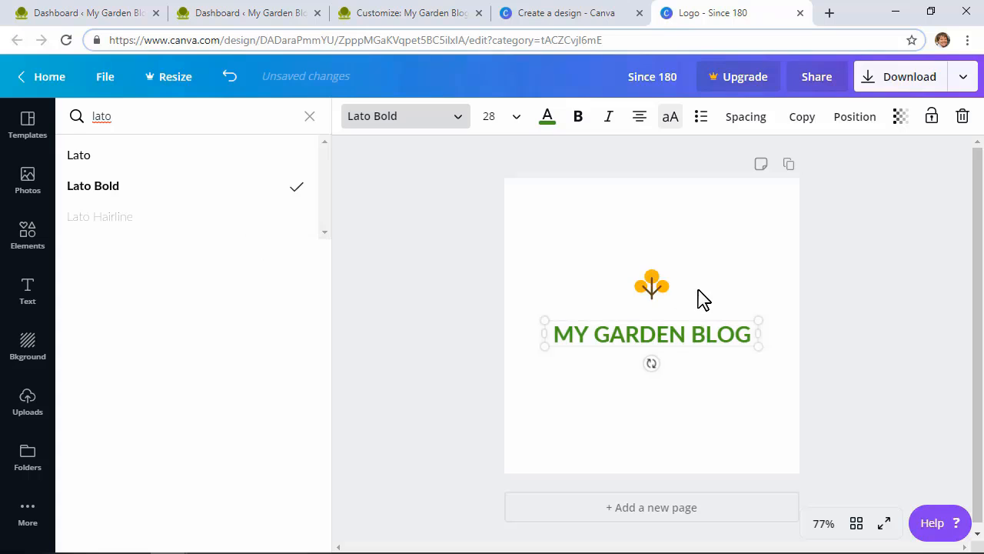
- Delete the orange tree icon above the text and browse the library of elements for a replacement graphic
{"action": "left_click", "coordinate": [650, 287]}
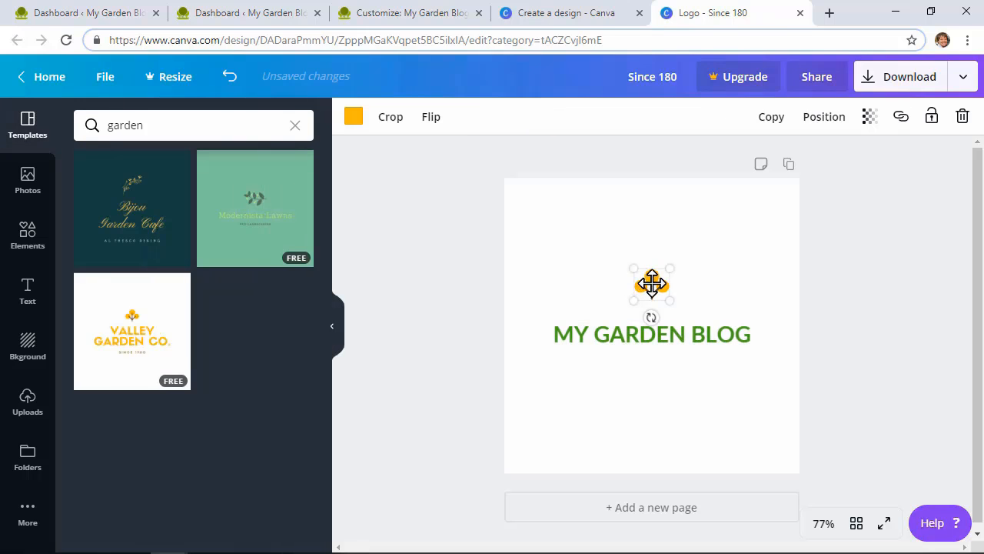
{"action": "key", "text": "Delete"}
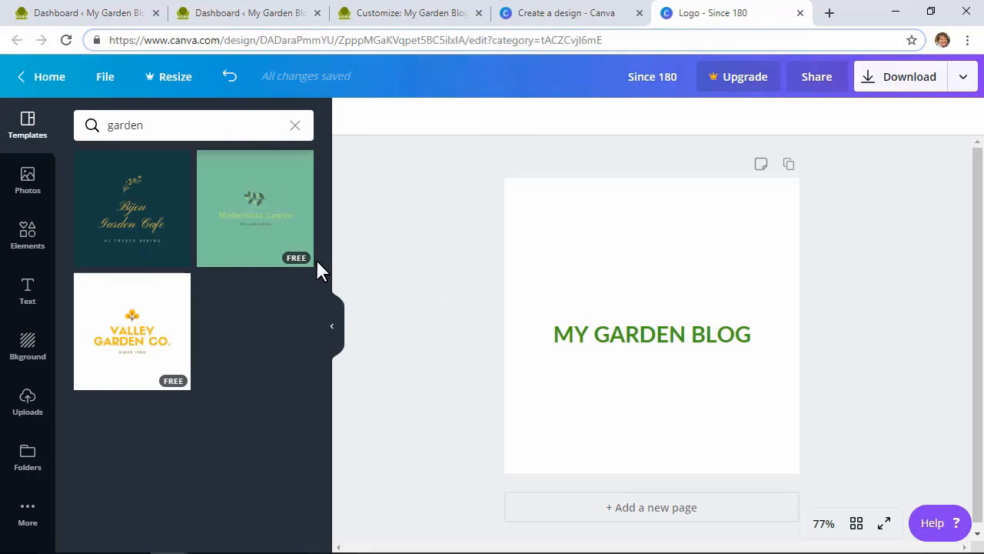
{"action": "left_click", "coordinate": [23, 255]}
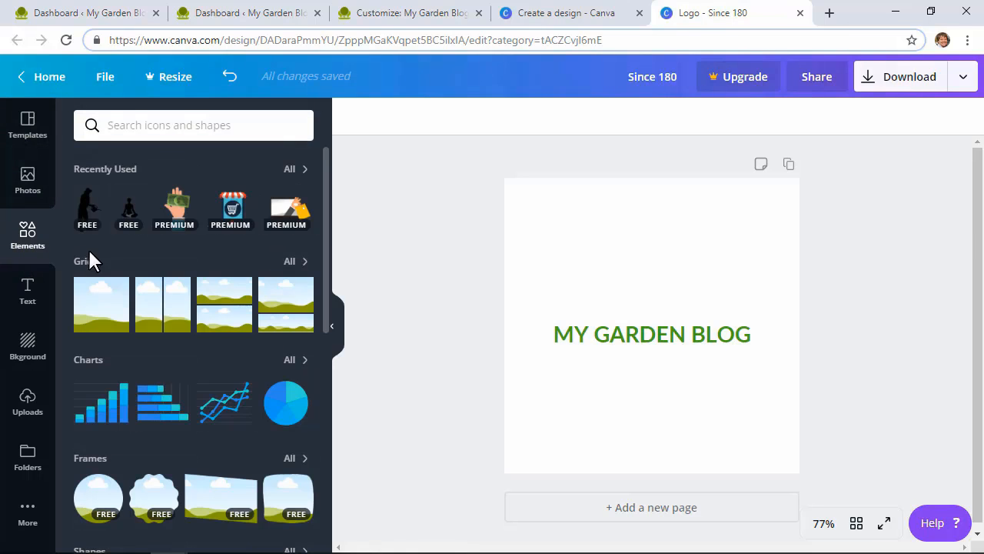
{"action": "scroll", "coordinate": [100, 265], "scroll_direction": "down", "scroll_amount": 3}
{"action": "scroll", "coordinate": [119, 266], "scroll_direction": "up", "scroll_amount": 1}
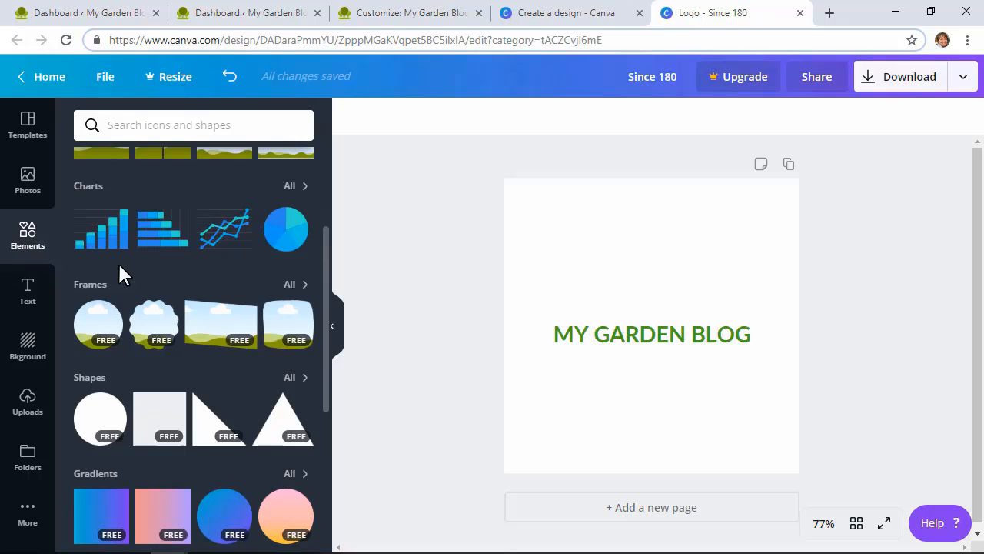
{"action": "scroll", "coordinate": [119, 267], "scroll_direction": "down", "scroll_amount": 4}
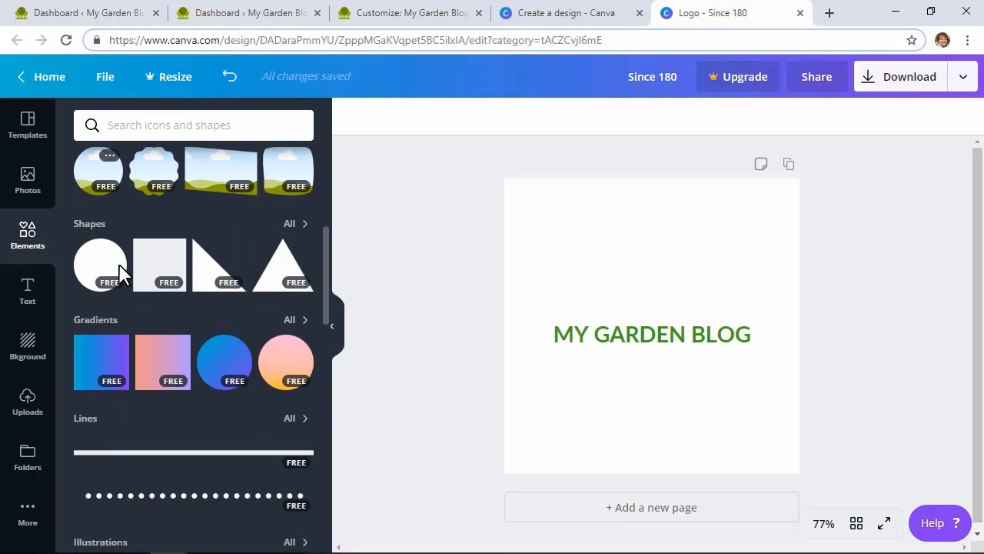
{"action": "scroll", "coordinate": [120, 273], "scroll_direction": "down", "scroll_amount": 5}
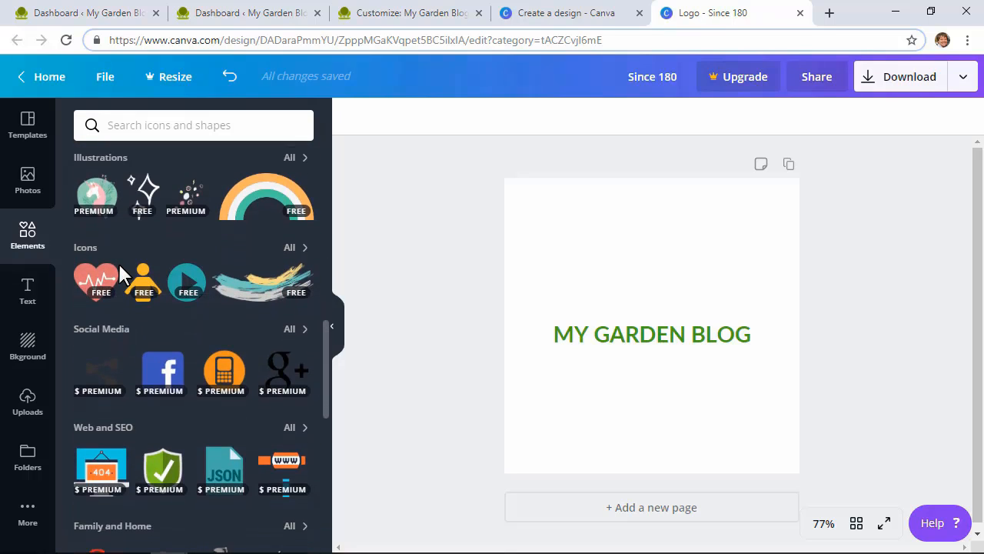
{"action": "scroll", "coordinate": [119, 263], "scroll_direction": "down", "scroll_amount": 1}
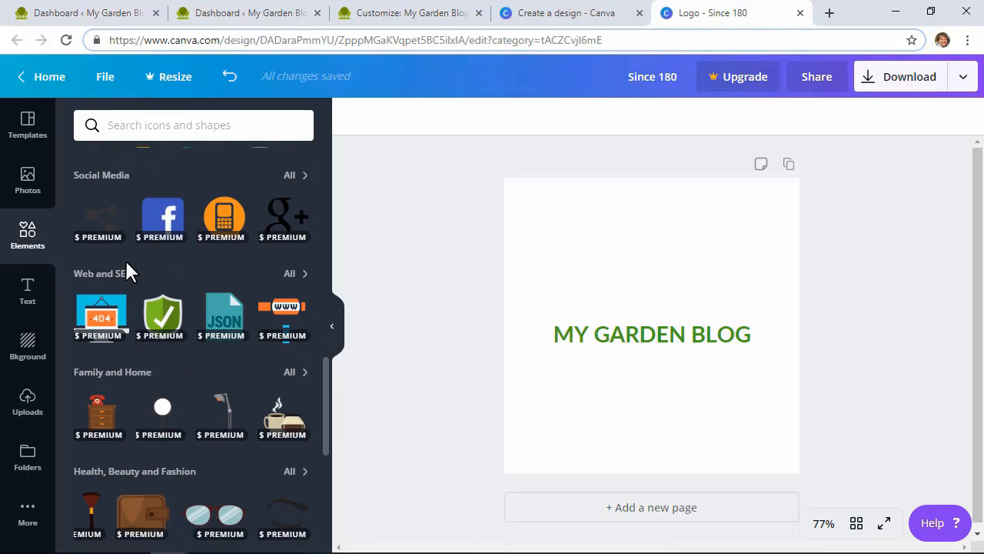
{"action": "scroll", "coordinate": [125, 265], "scroll_direction": "down", "scroll_amount": 5}
- Search the elements for "plant" and add the free dark green leafy branch with teal drops to the logo
{"action": "left_click", "coordinate": [191, 123]}
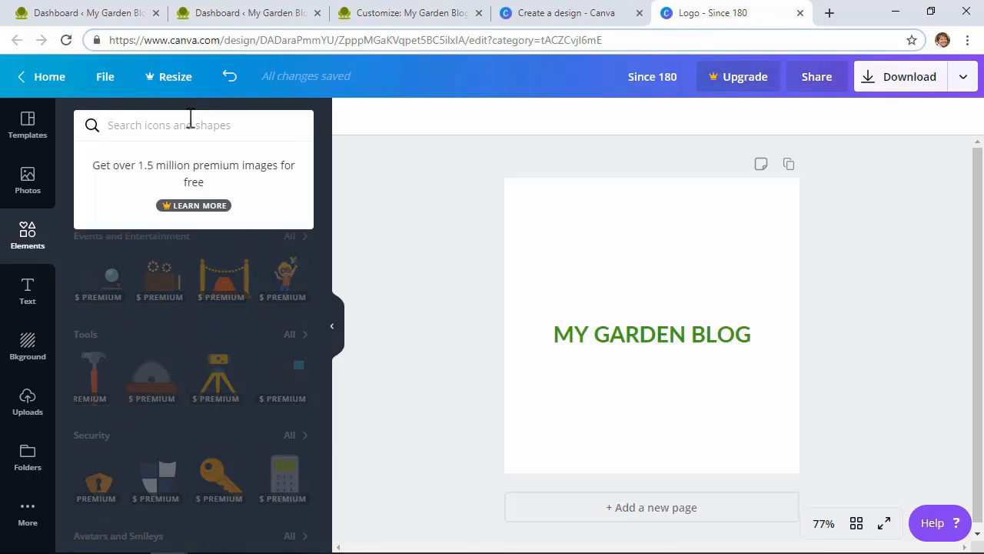
{"action": "type", "text": "plant"}
{"action": "key", "text": "Return"}
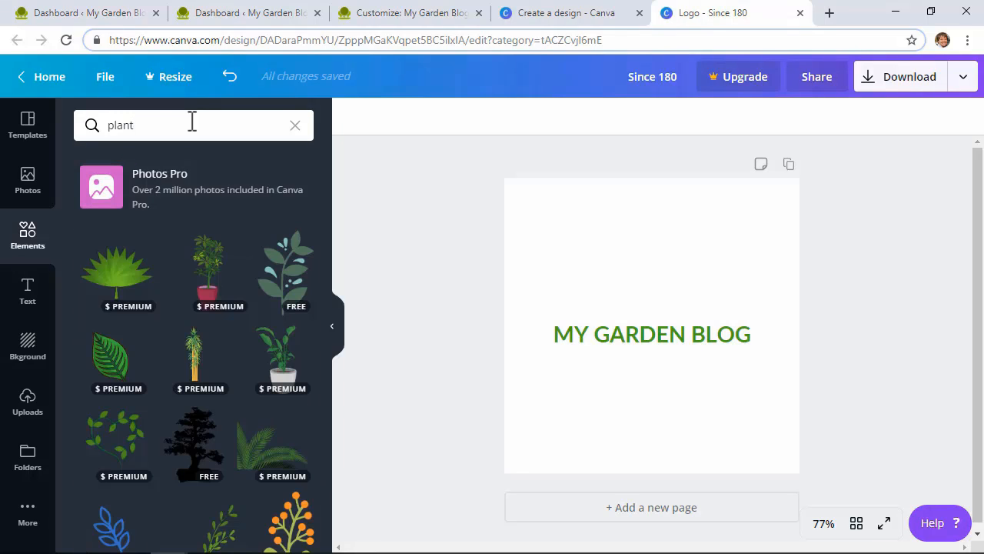
{"action": "left_click", "coordinate": [290, 289]}
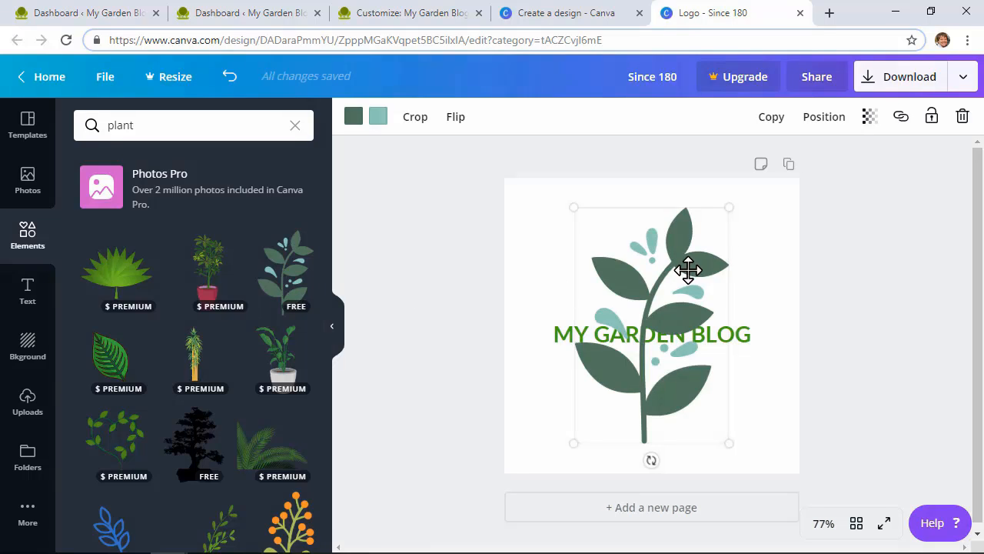
- Shrink the leafy branch to a small icon centered just above the MY GARDEN BLOG text
{"action": "left_click_drag", "start_coordinate": [727, 207], "coordinate": [641, 344]}
{"action": "left_click_drag", "start_coordinate": [619, 396], "coordinate": [656, 256]}
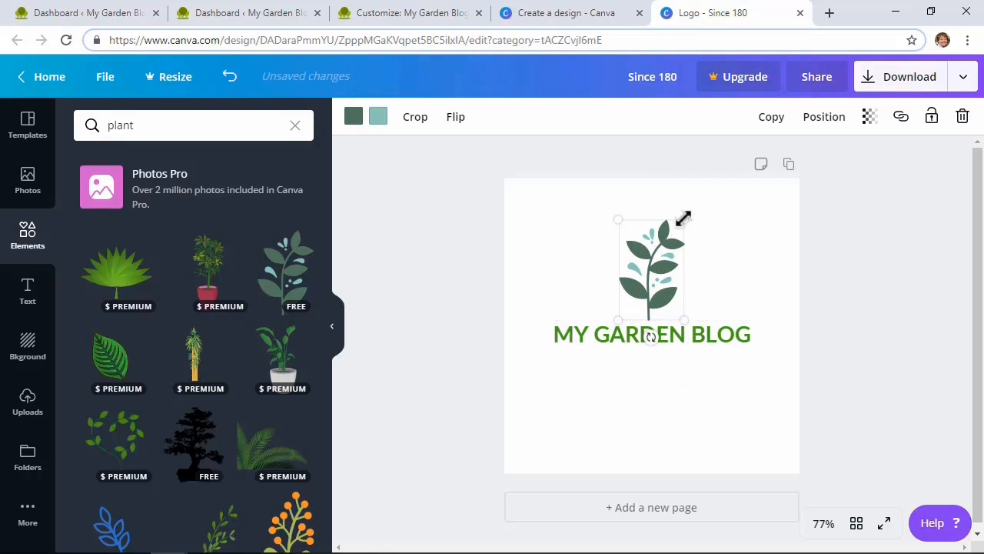
{"action": "left_click_drag", "start_coordinate": [683, 222], "coordinate": [652, 301]}
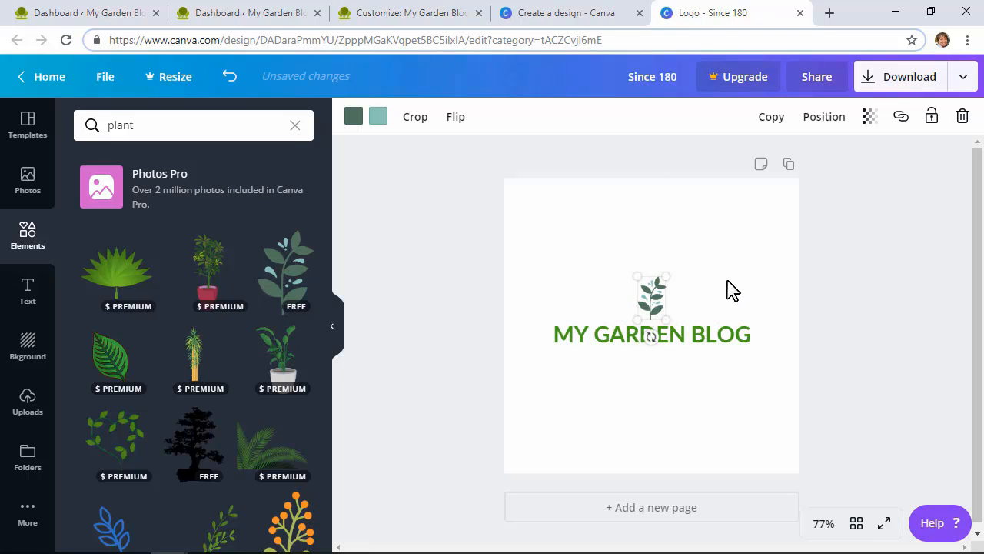
{"action": "left_click", "coordinate": [857, 299]}
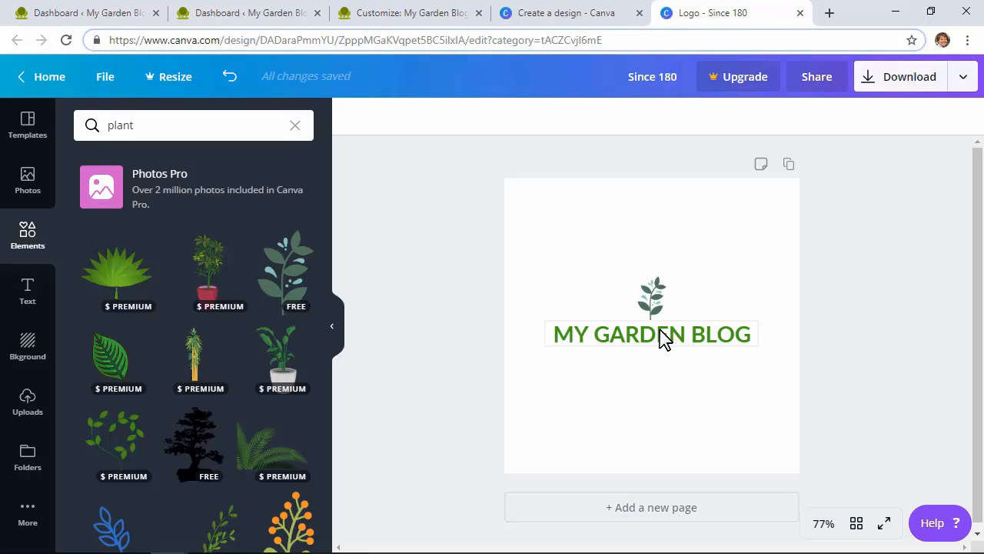
- Shift the MY GARDEN BLOG text slightly right and place the branch directly before it, scaled down to the text's height
{"action": "left_click_drag", "start_coordinate": [660, 340], "coordinate": [688, 330]}
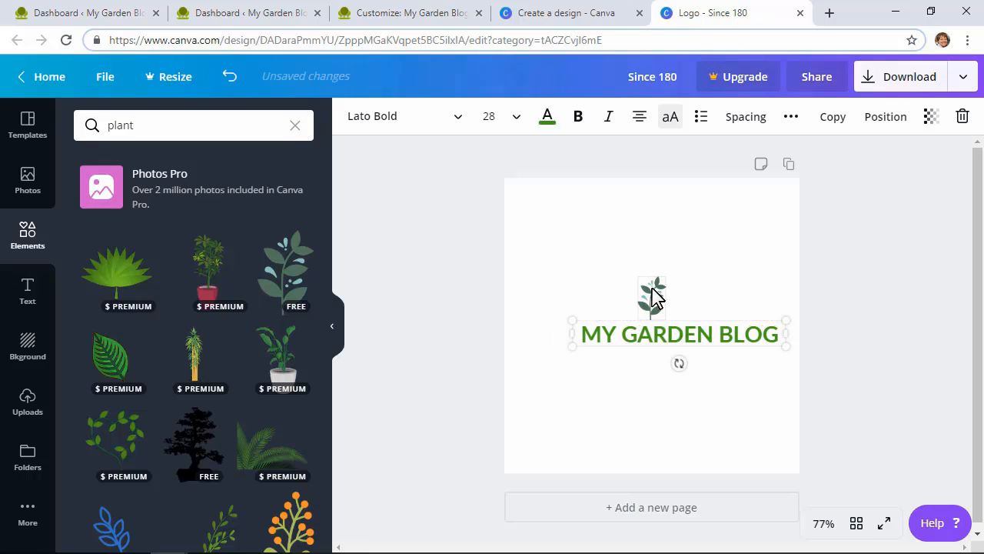
{"action": "left_click_drag", "start_coordinate": [651, 291], "coordinate": [565, 333]}
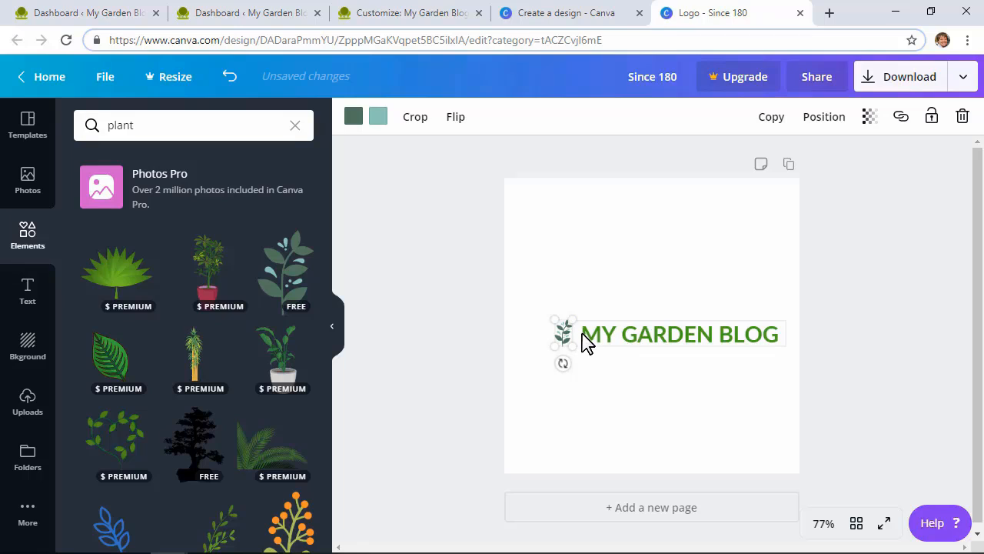
{"action": "left_click", "coordinate": [607, 417]}
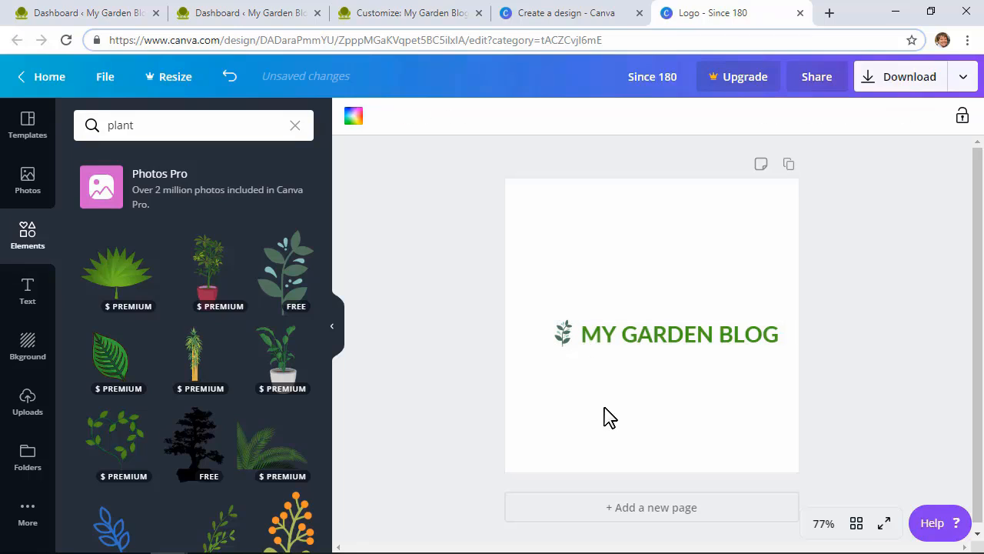
{"action": "left_click", "coordinate": [618, 337]}
{"action": "left_click", "coordinate": [560, 333]}
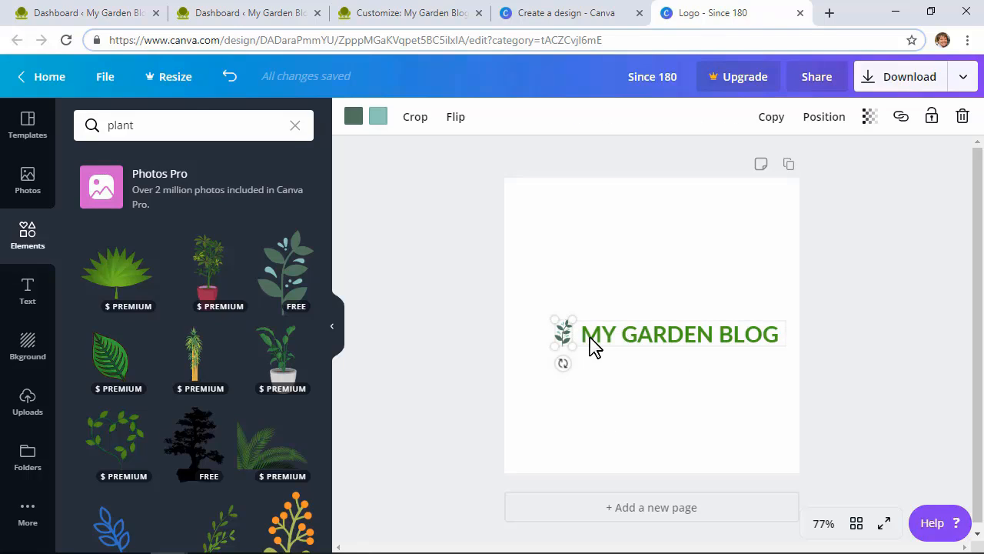
{"action": "left_click", "coordinate": [552, 346]}
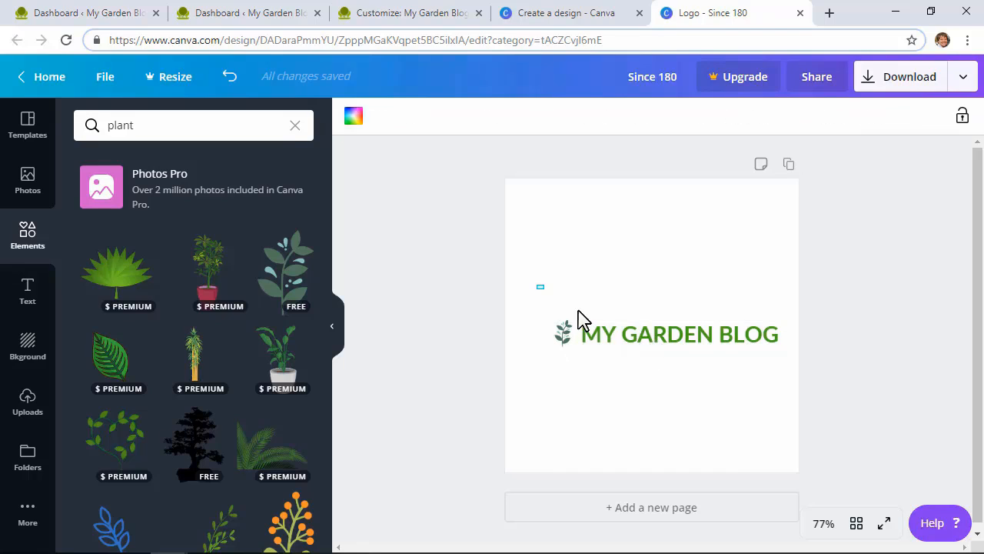
- Group the branch with the MY GARDEN BLOG text and center the group on the canvas
{"action": "left_click_drag", "start_coordinate": [537, 285], "coordinate": [740, 375]}
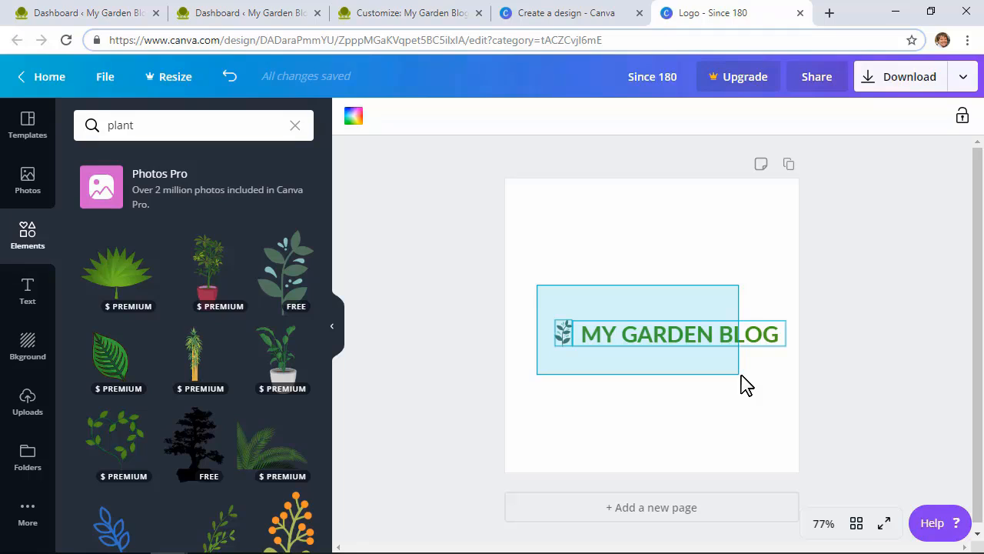
{"action": "left_click_drag", "start_coordinate": [747, 385], "coordinate": [775, 388]}
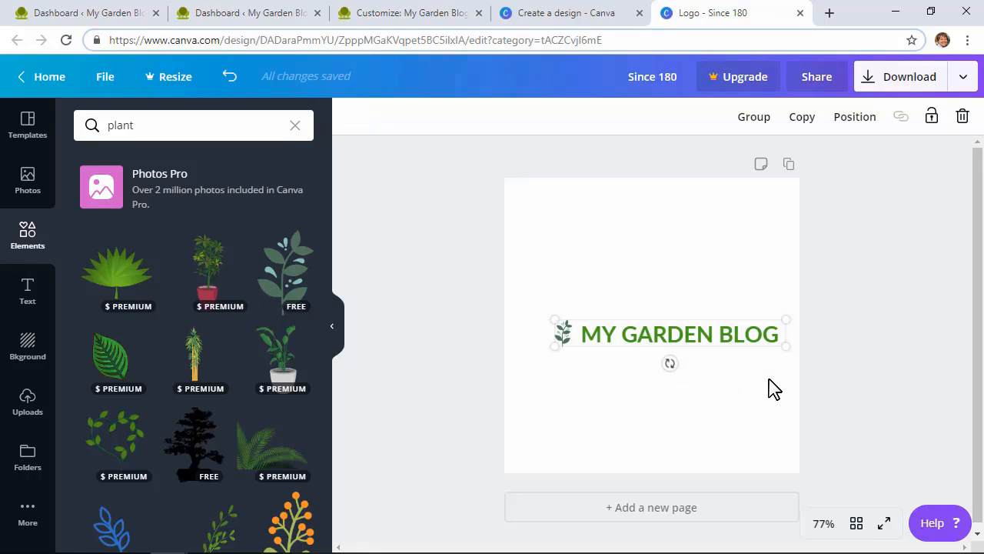
{"action": "left_click", "coordinate": [756, 118]}
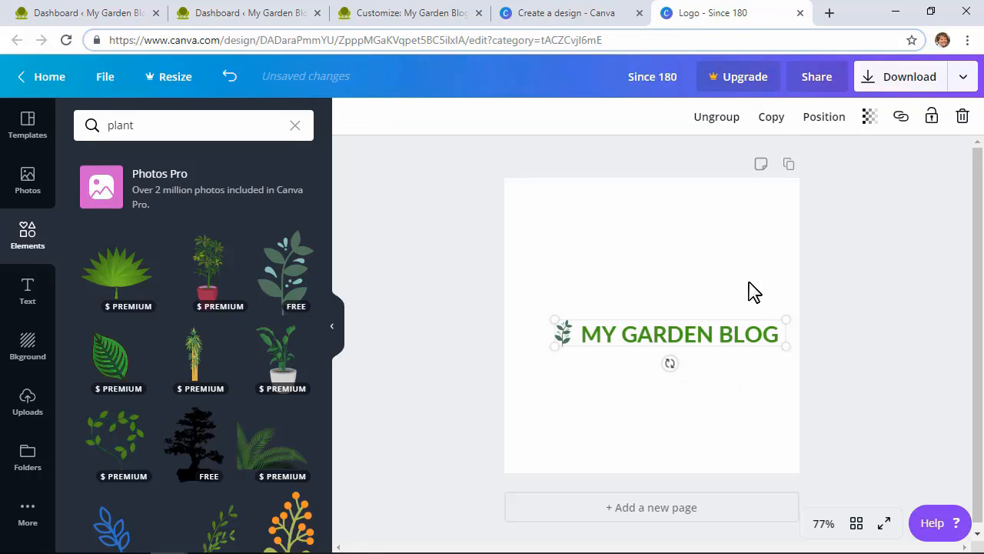
{"action": "left_click_drag", "start_coordinate": [712, 337], "coordinate": [693, 311]}
{"action": "left_click", "coordinate": [867, 279]}
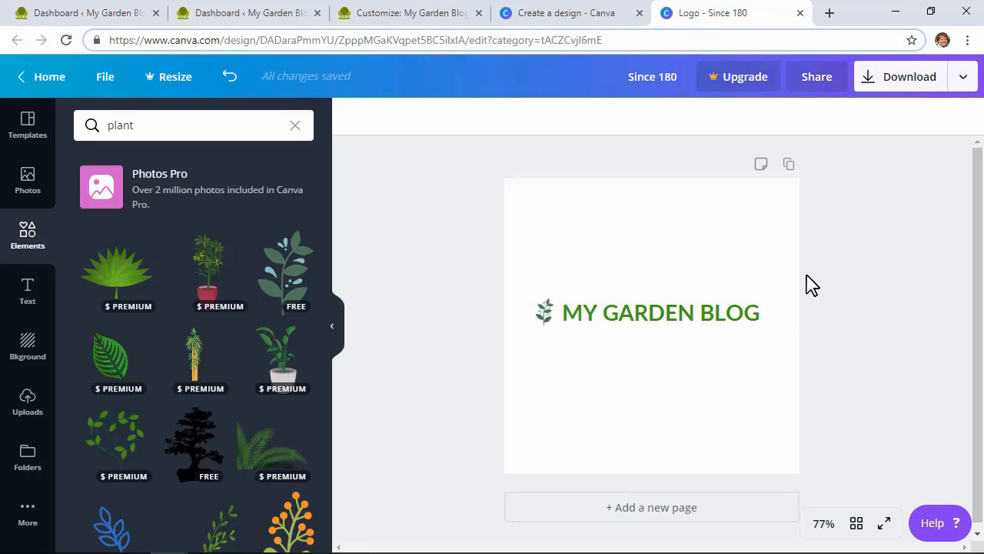
- Try to enable a transparent background for the logo's PNG download
{"action": "left_click", "coordinate": [963, 80]}
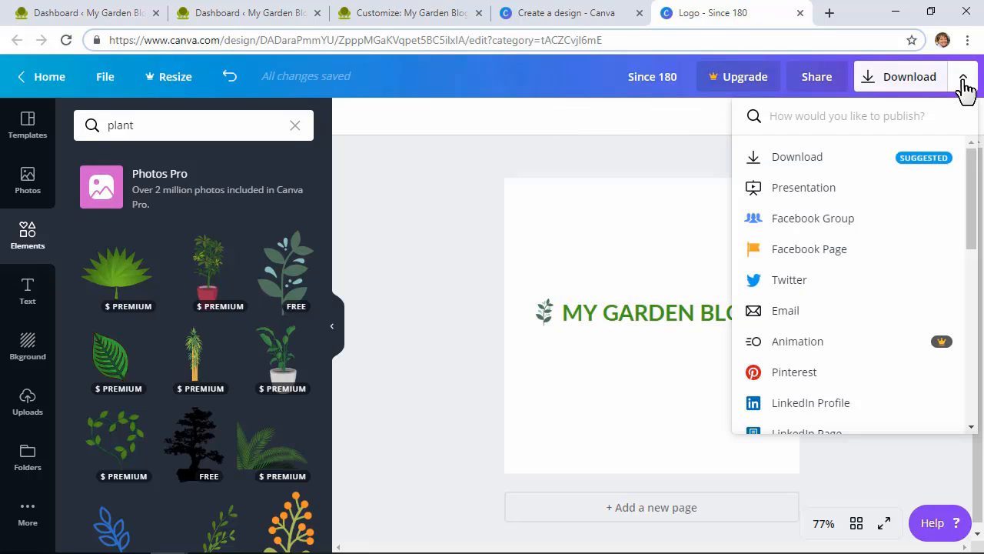
{"action": "left_click", "coordinate": [915, 90]}
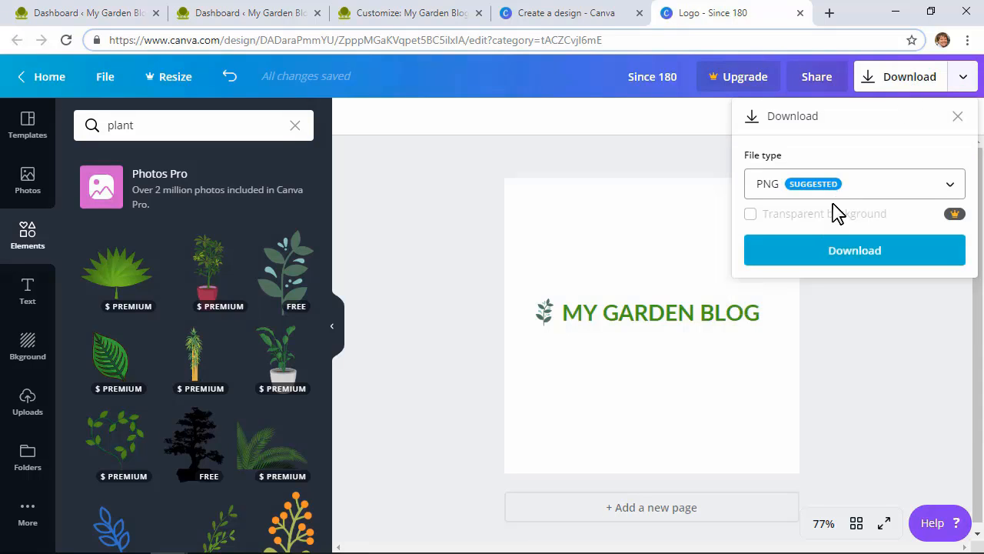
{"action": "left_click", "coordinate": [751, 216]}
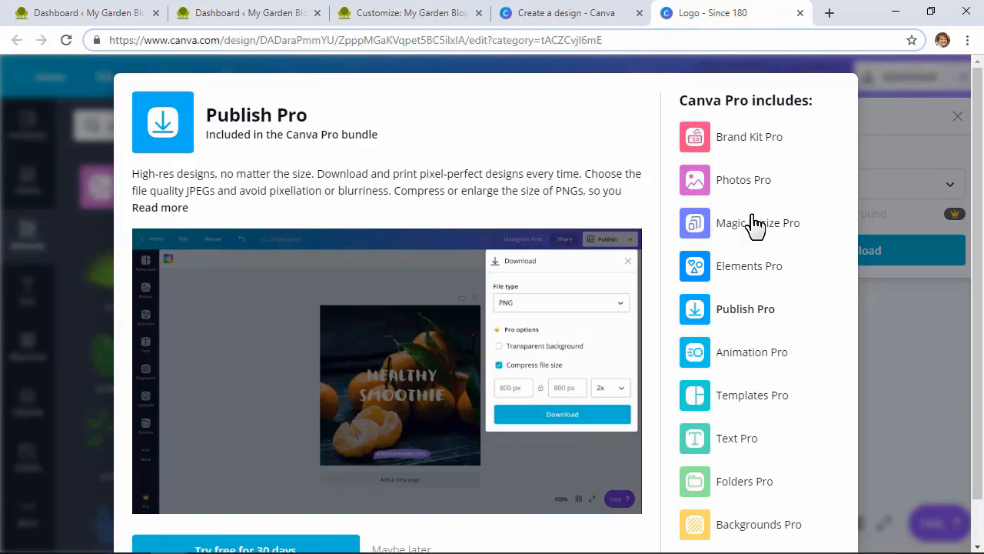
{"action": "left_click", "coordinate": [899, 339]}
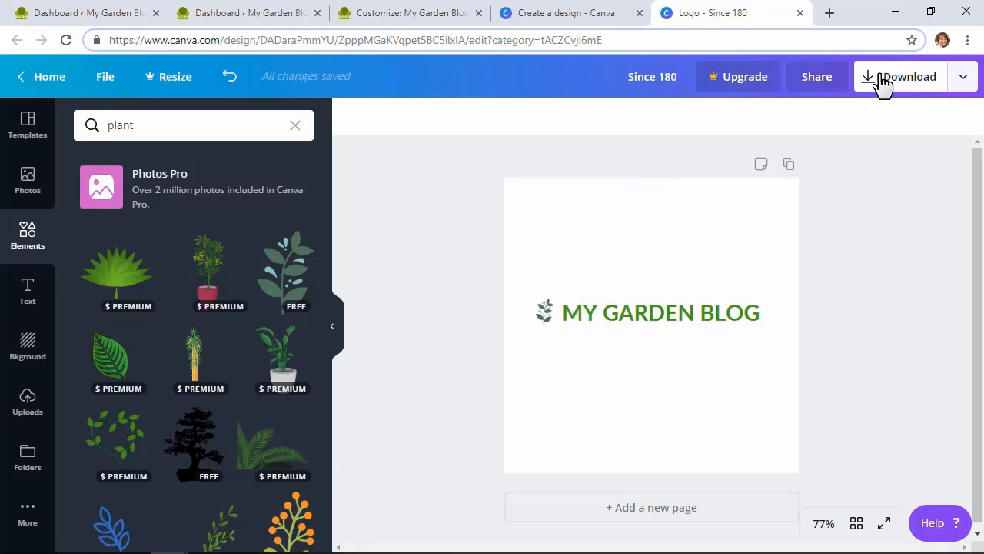
- Download the logo as a PNG and save it under the file name "garden blog logo"
{"action": "left_click", "coordinate": [882, 81]}
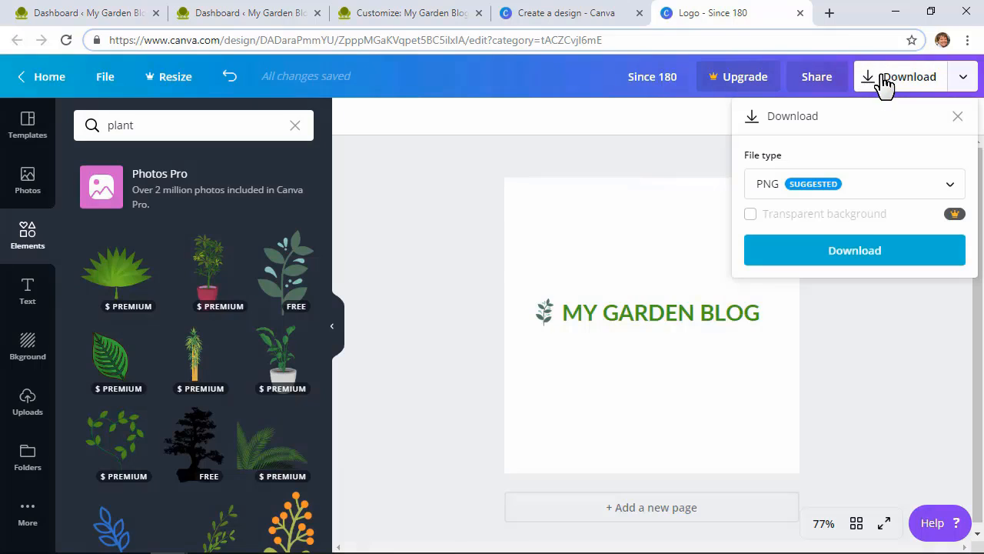
{"action": "left_click", "coordinate": [855, 258]}
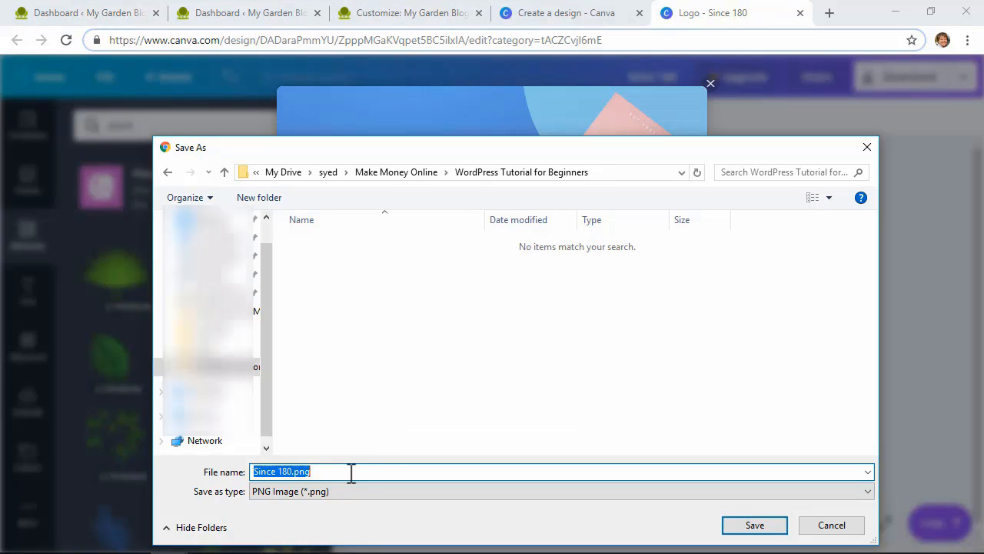
{"action": "type", "text": "garden b"}
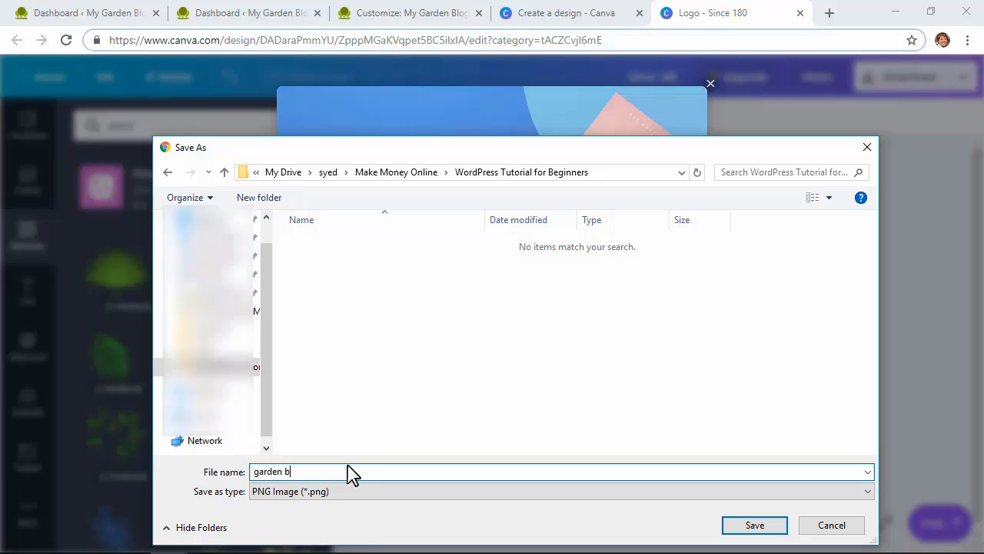
{"action": "type", "text": "log logo"}
{"action": "key", "text": "Return"}
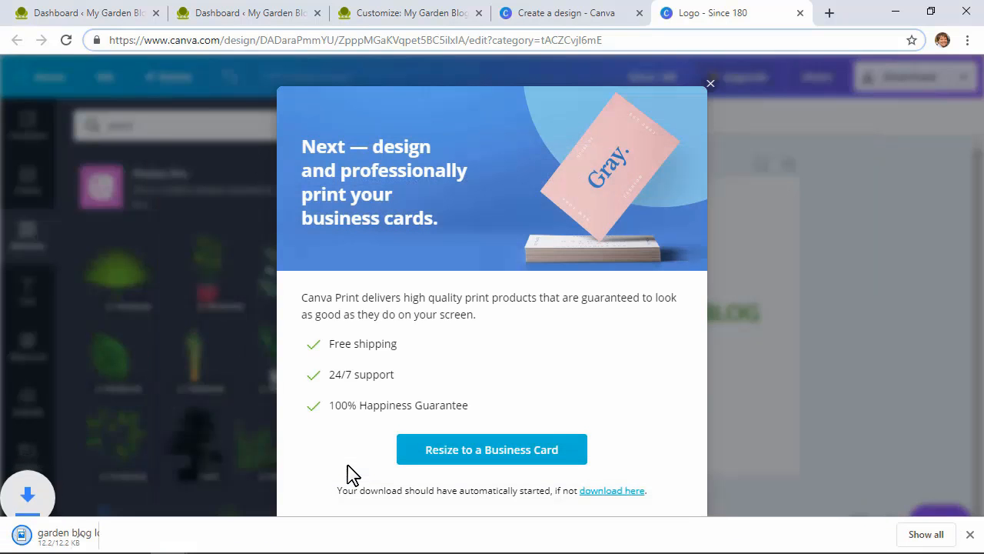
- Switch to the WordPress Customizer, upload garden blog logo.png as the site logo and crop it to a band around the branch and text
{"action": "left_click", "coordinate": [367, 15]}
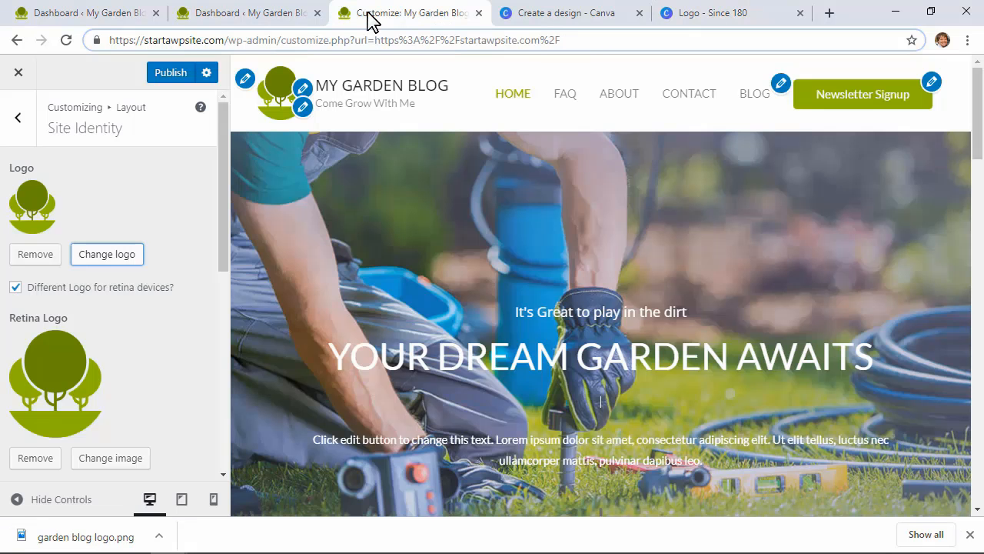
{"action": "left_click", "coordinate": [93, 260]}
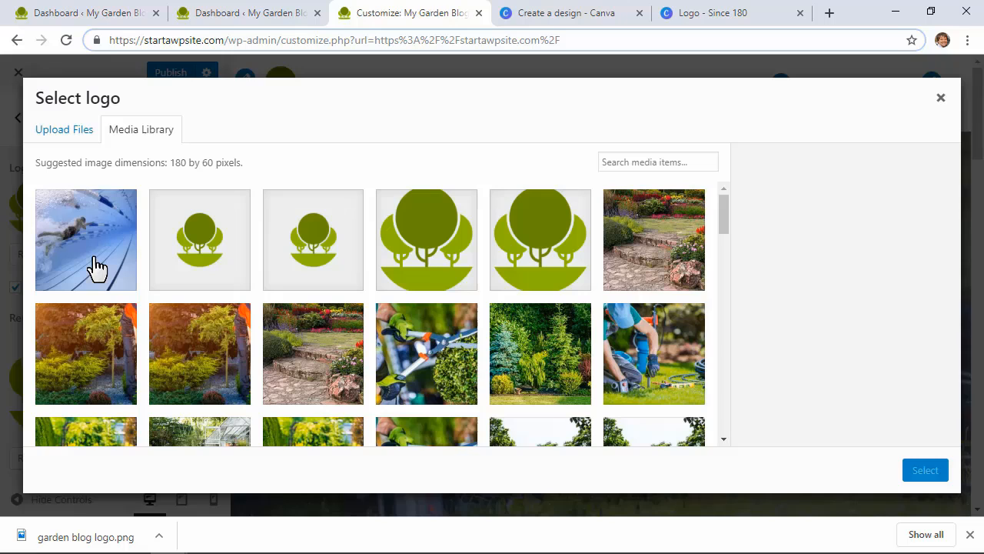
{"action": "left_click", "coordinate": [68, 131]}
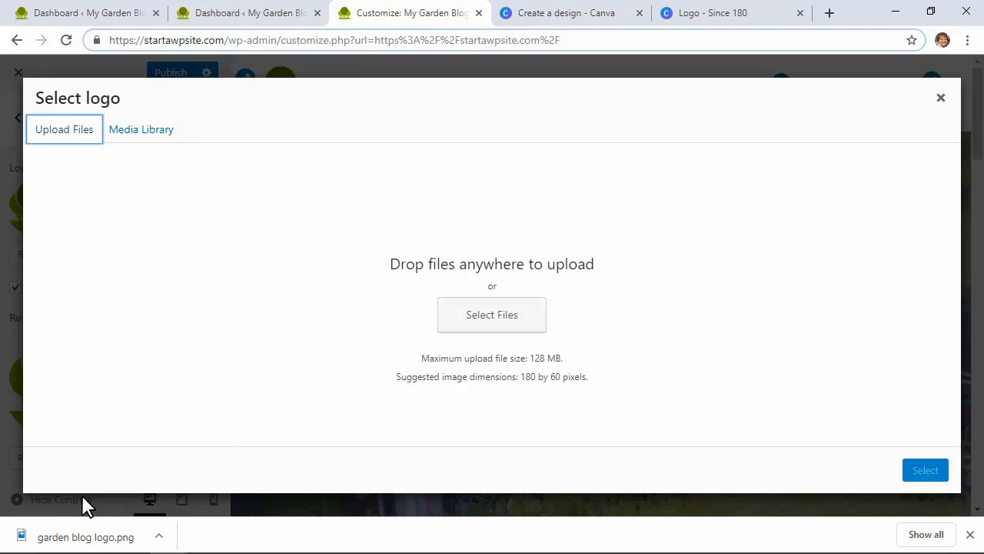
{"action": "left_click_drag", "start_coordinate": [66, 539], "coordinate": [480, 323]}
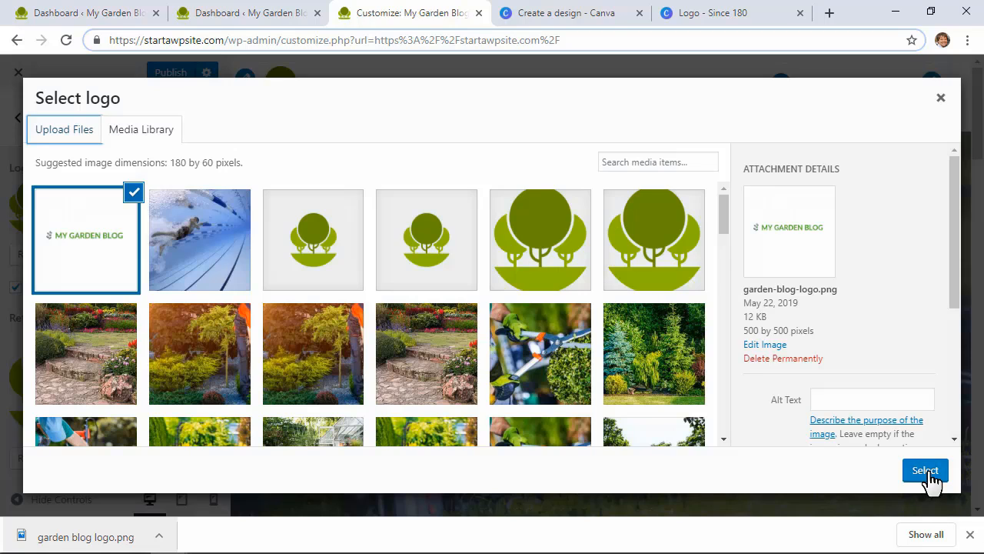
{"action": "left_click", "coordinate": [927, 470]}
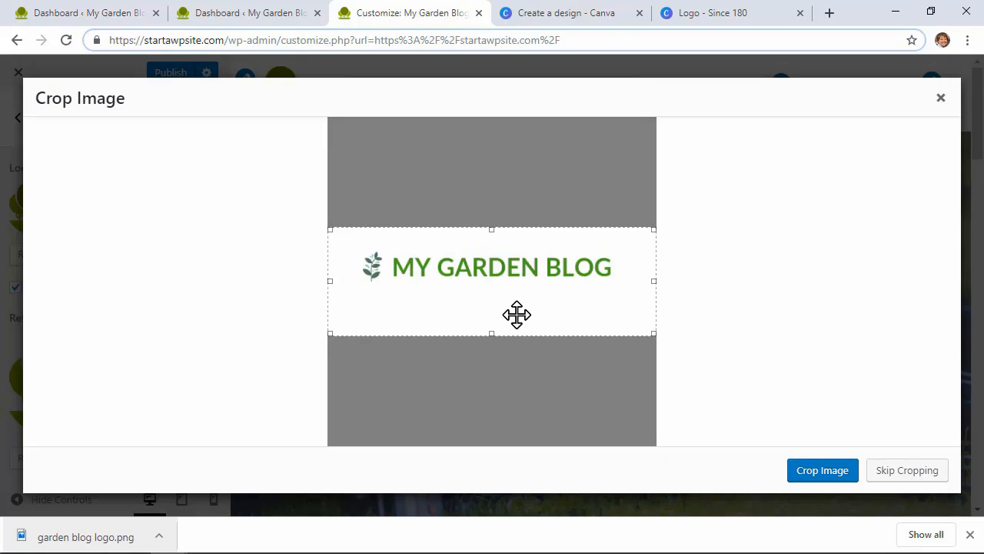
{"action": "left_click_drag", "start_coordinate": [517, 314], "coordinate": [516, 296]}
{"action": "left_click", "coordinate": [833, 470]}
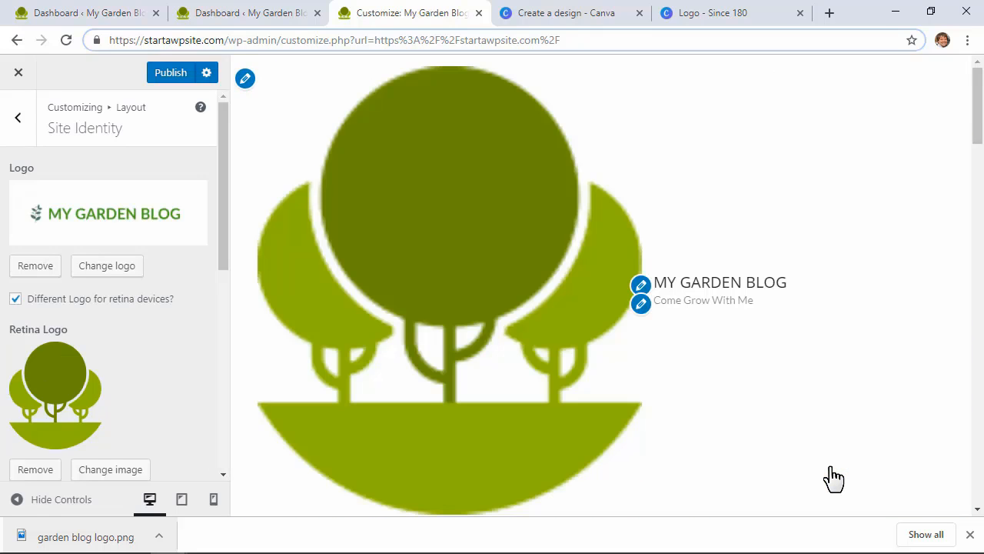
- Turn off the different logo for retina devices and reduce the logo width to 221
{"action": "left_click", "coordinate": [16, 299]}
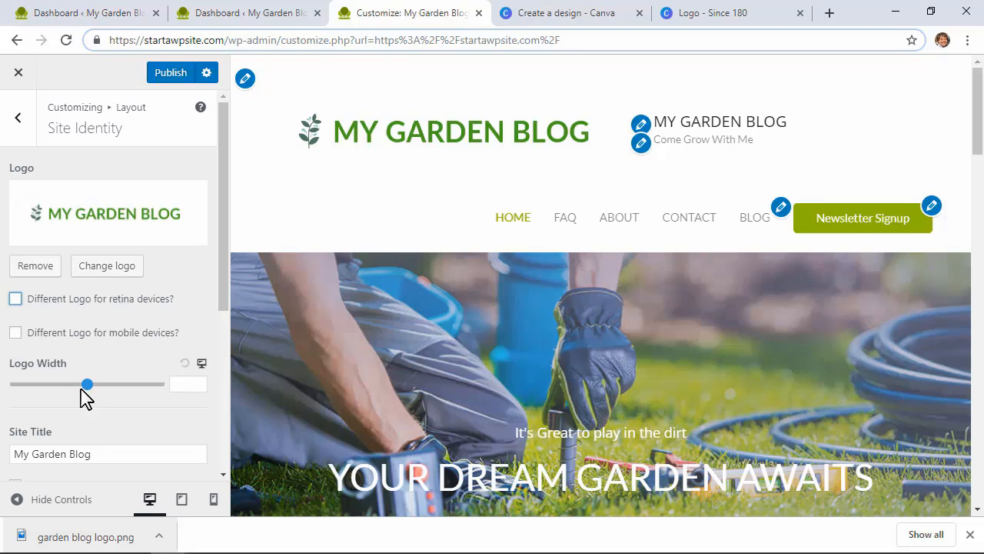
{"action": "left_click_drag", "start_coordinate": [89, 387], "coordinate": [69, 389]}
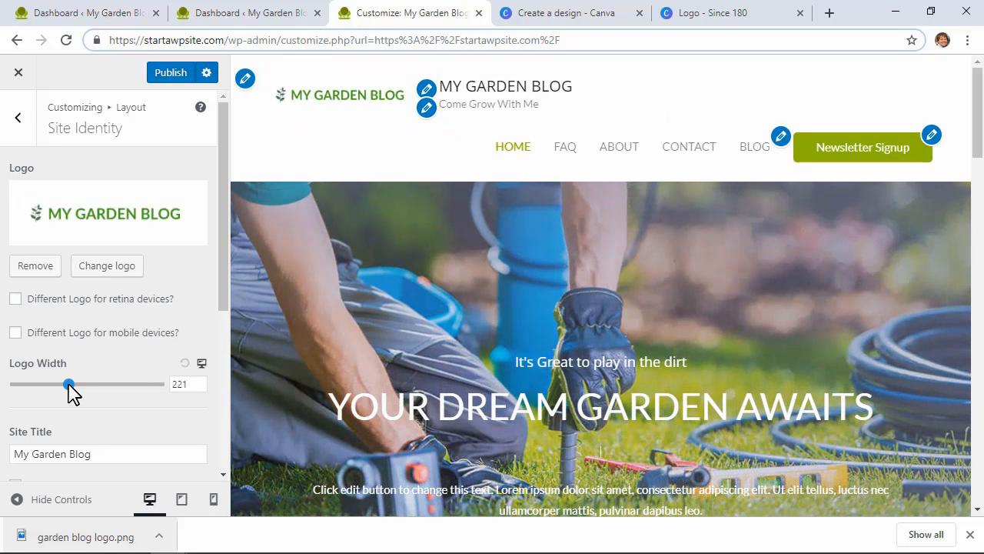
- Hide the site title in the header and turn off the Inline Logo & Site Title option
{"action": "scroll", "coordinate": [76, 393], "scroll_direction": "down", "scroll_amount": 1}
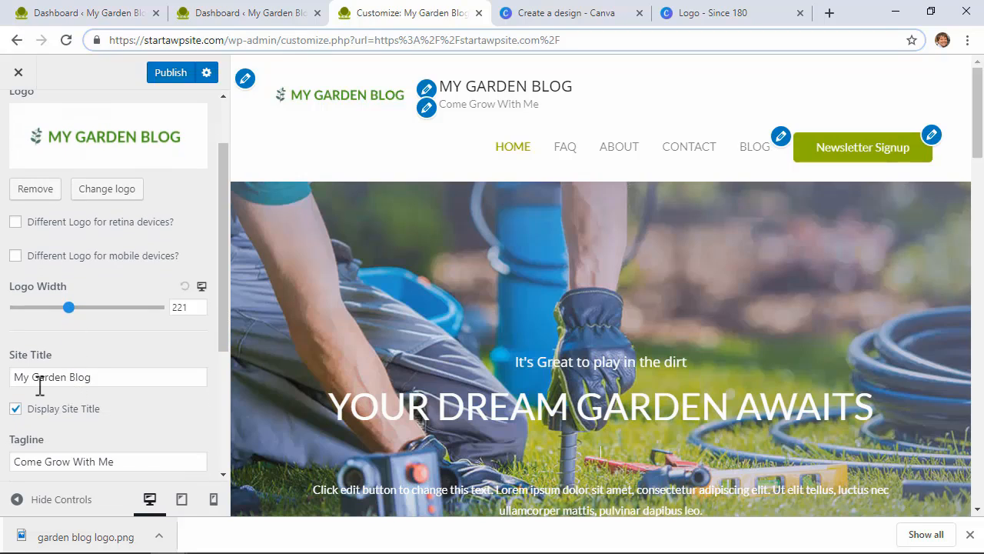
{"action": "left_click", "coordinate": [15, 409]}
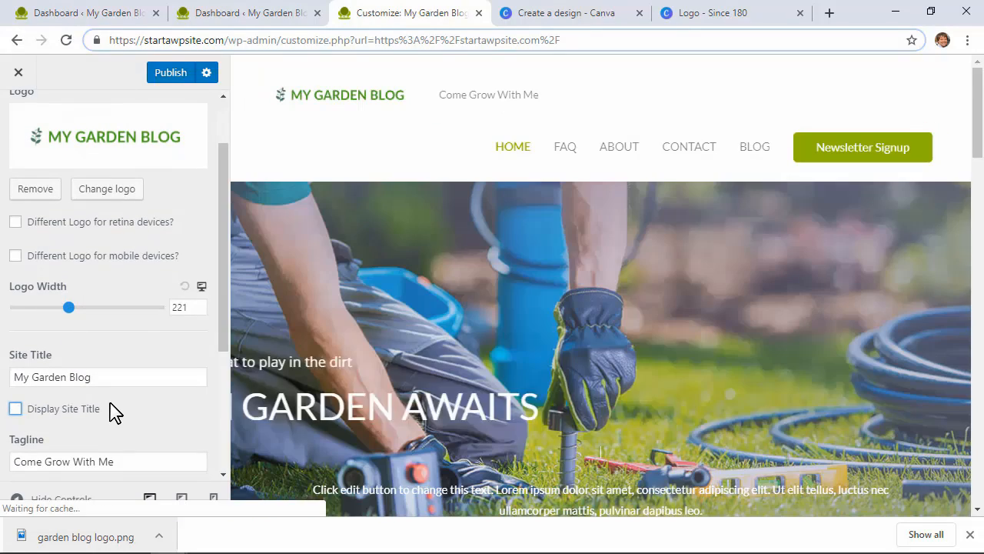
{"action": "scroll", "coordinate": [111, 411], "scroll_direction": "down", "scroll_amount": 1}
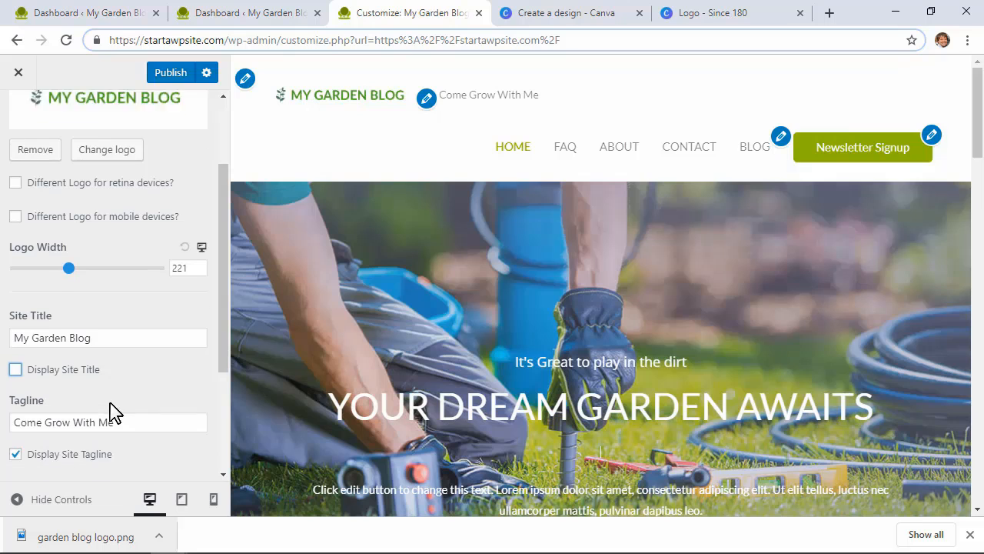
{"action": "scroll", "coordinate": [114, 411], "scroll_direction": "down", "scroll_amount": 1}
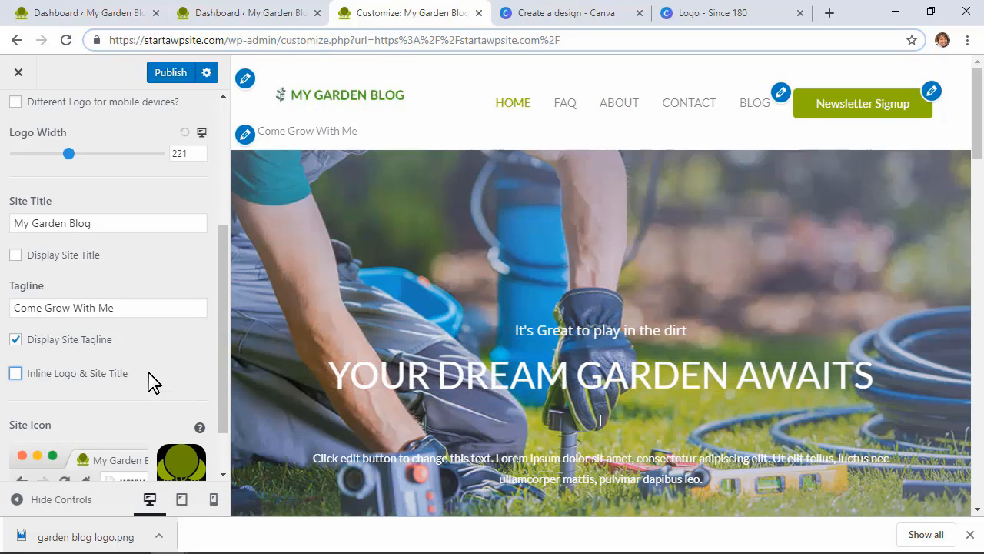
- Reduce the logo width to 195
{"action": "scroll", "coordinate": [152, 382], "scroll_direction": "up", "scroll_amount": 1}
{"action": "mouse_move", "coordinate": [69, 243]}
{"action": "left_mouse_down"}
{"action": "mouse_move", "coordinate": [87, 253]}
{"action": "mouse_move", "coordinate": [66, 252]}
{"action": "left_mouse_up"}
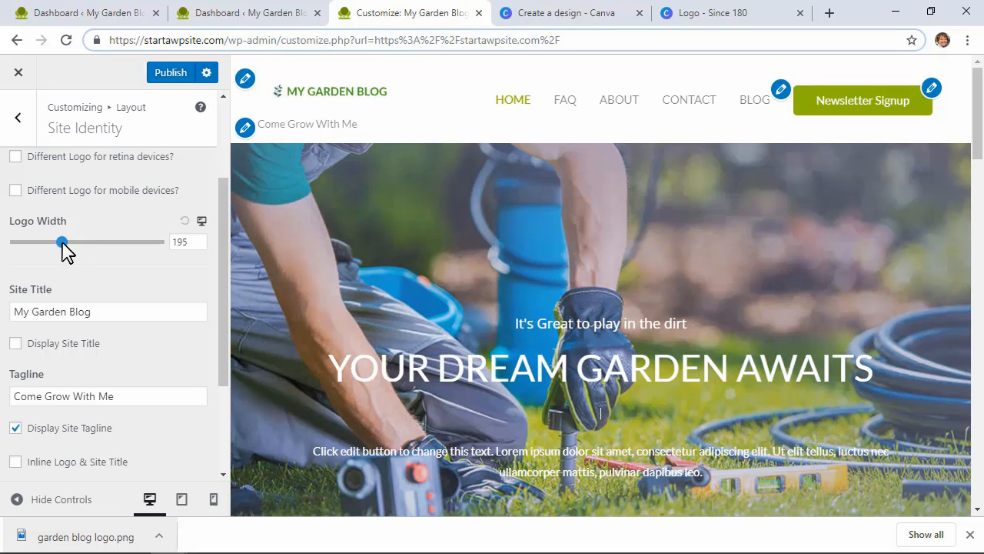
- Reselect garden-blog-logo.png as the site logo and crop it tightly on all four sides around the branch and text
{"action": "scroll", "coordinate": [66, 250], "scroll_direction": "up", "scroll_amount": 2}
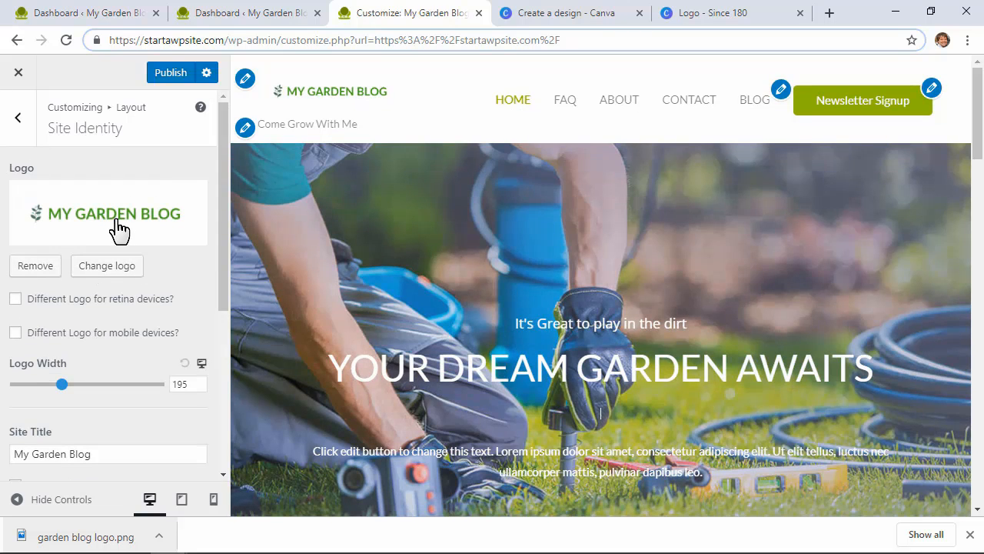
{"action": "left_click", "coordinate": [115, 229]}
{"action": "left_click", "coordinate": [92, 243]}
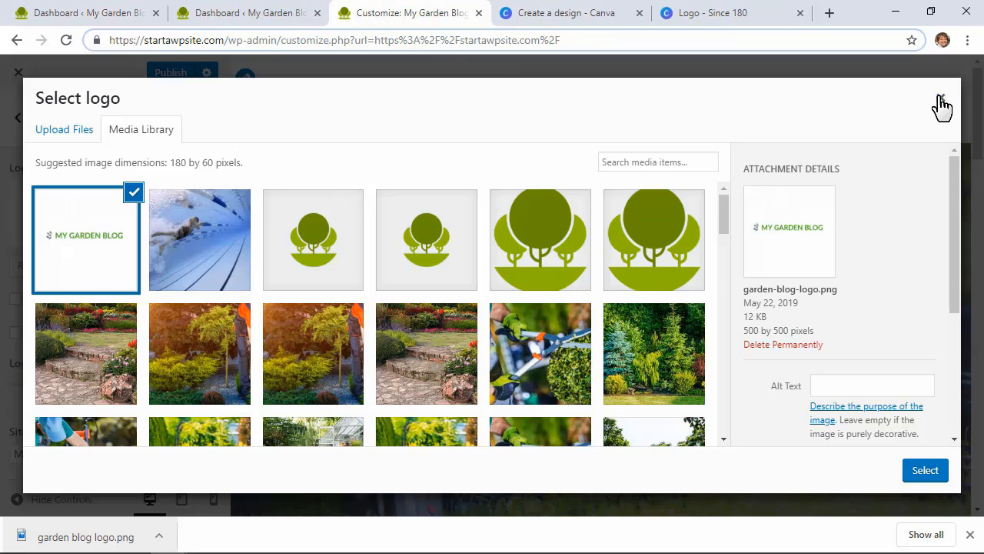
{"action": "left_click", "coordinate": [937, 472]}
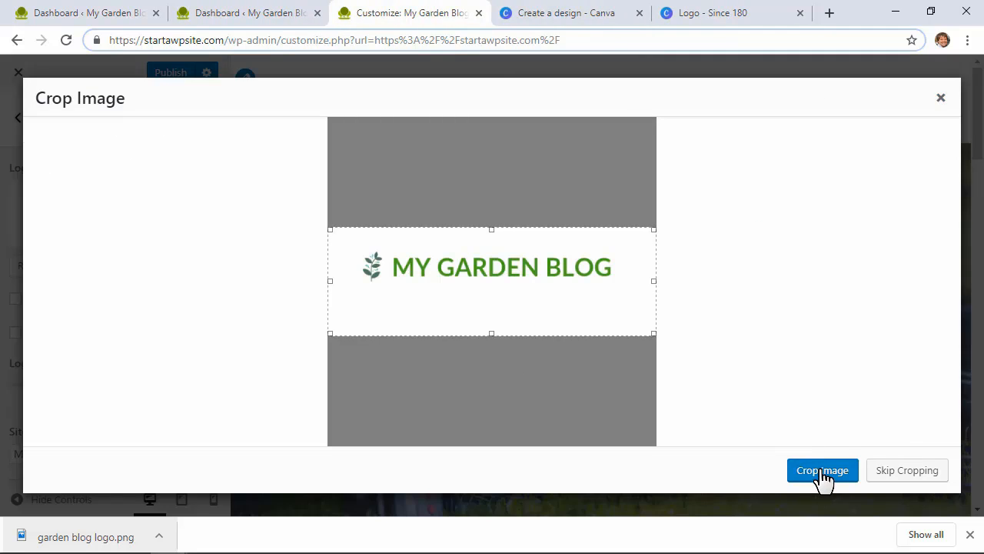
{"action": "left_click_drag", "start_coordinate": [490, 333], "coordinate": [493, 288]}
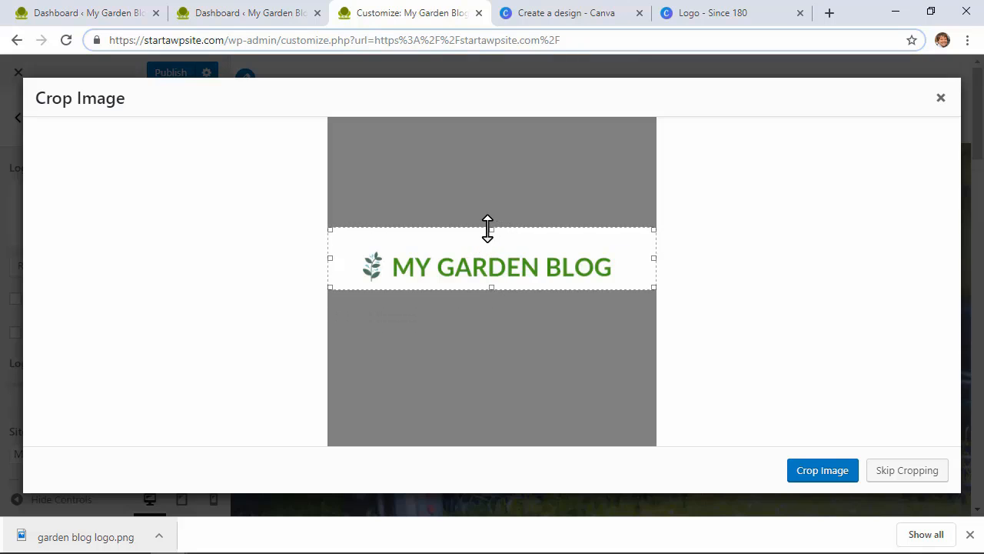
{"action": "left_click_drag", "start_coordinate": [487, 228], "coordinate": [492, 246]}
{"action": "left_click_drag", "start_coordinate": [654, 266], "coordinate": [623, 266]}
{"action": "left_click_drag", "start_coordinate": [331, 268], "coordinate": [356, 266]}
{"action": "left_click", "coordinate": [802, 476]}
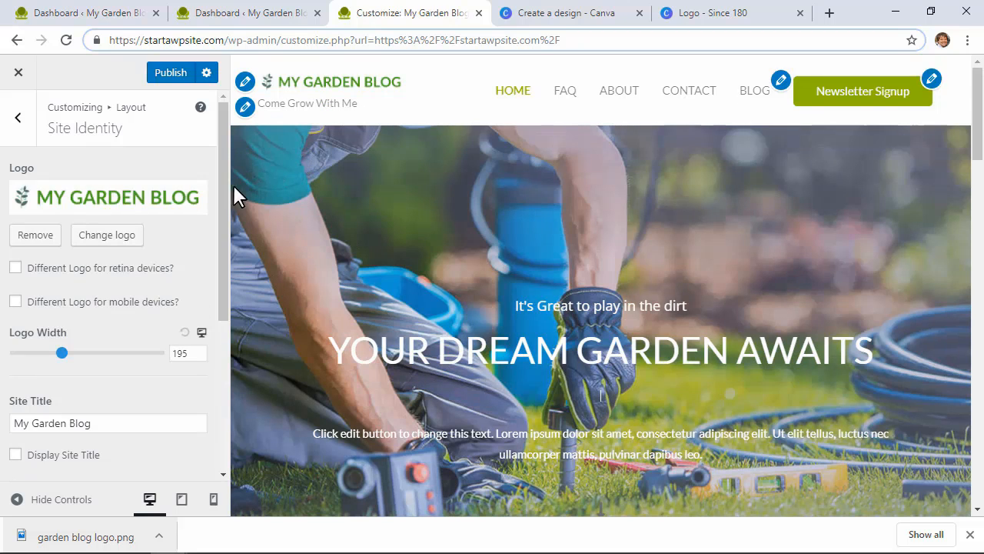
- Publish the logo changes and exit the Customizer to the live site, closing the two leftover Canva tabs
{"action": "left_click", "coordinate": [173, 72]}
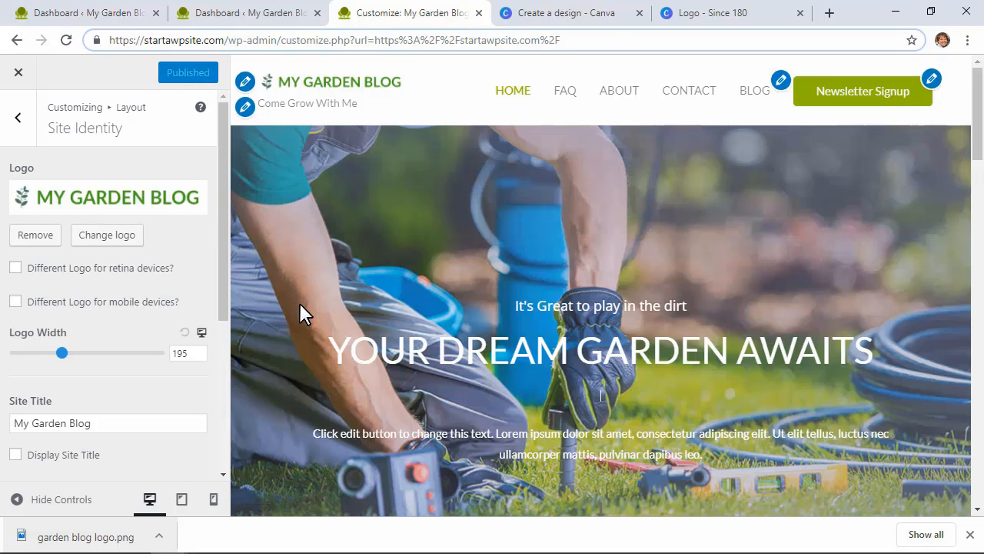
{"action": "left_click", "coordinate": [15, 77]}
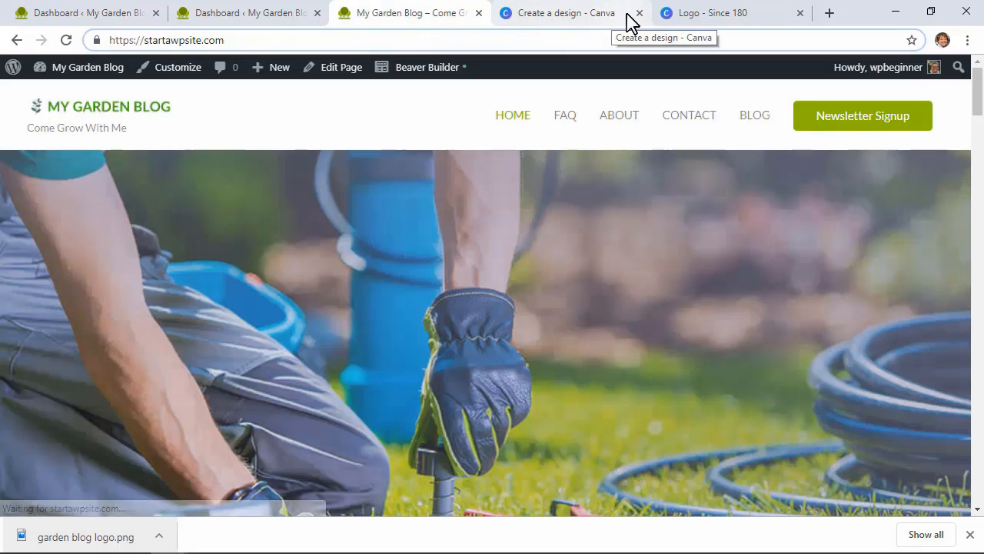
{"action": "left_click", "coordinate": [639, 13]}
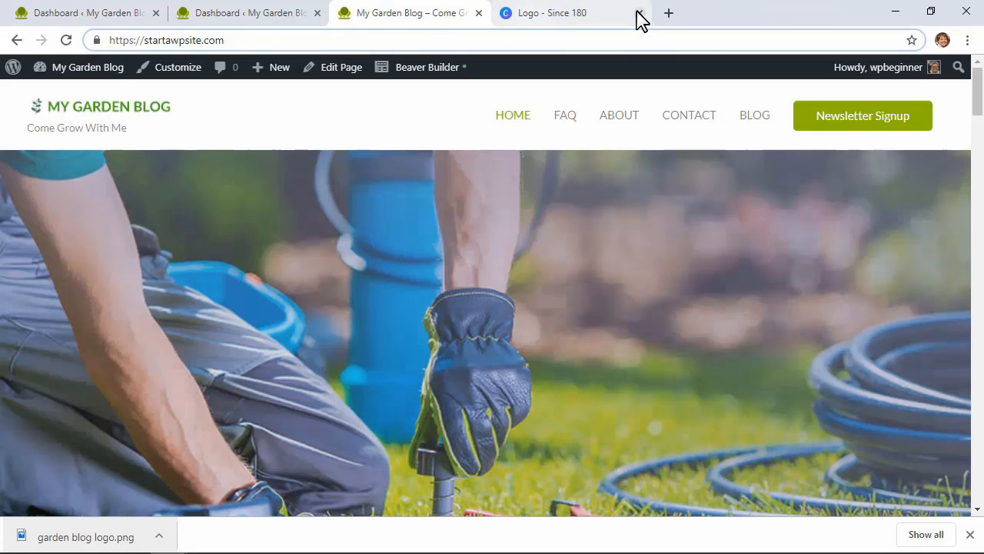
{"action": "left_click", "coordinate": [639, 14]}
{"action": "left_click", "coordinate": [84, 119]}
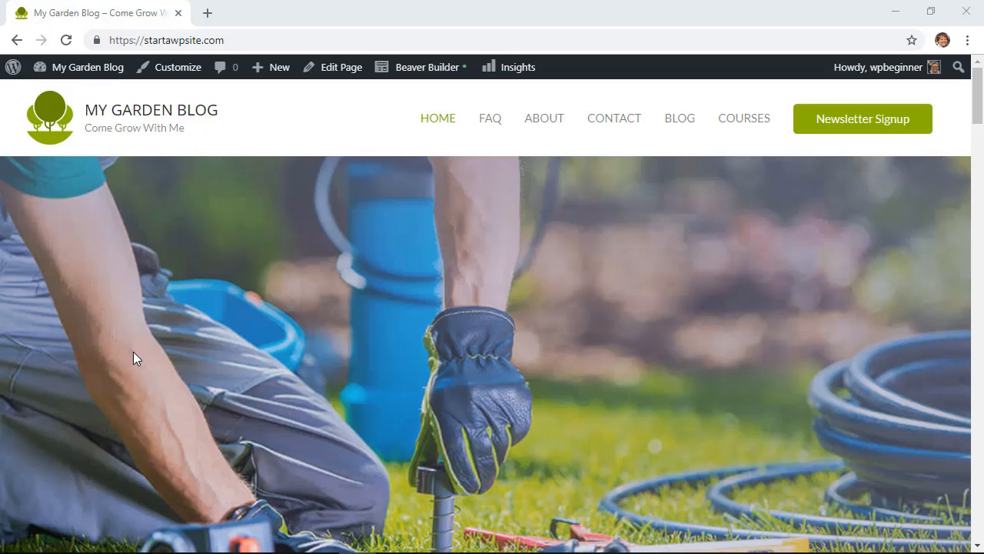
- From the site's dashboard, search the plugin directory for woocommerce, and install and activate the WooCommerce plugin
{"action": "left_click", "coordinate": [99, 69]}
{"action": "mouse_move", "coordinate": [61, 377]}
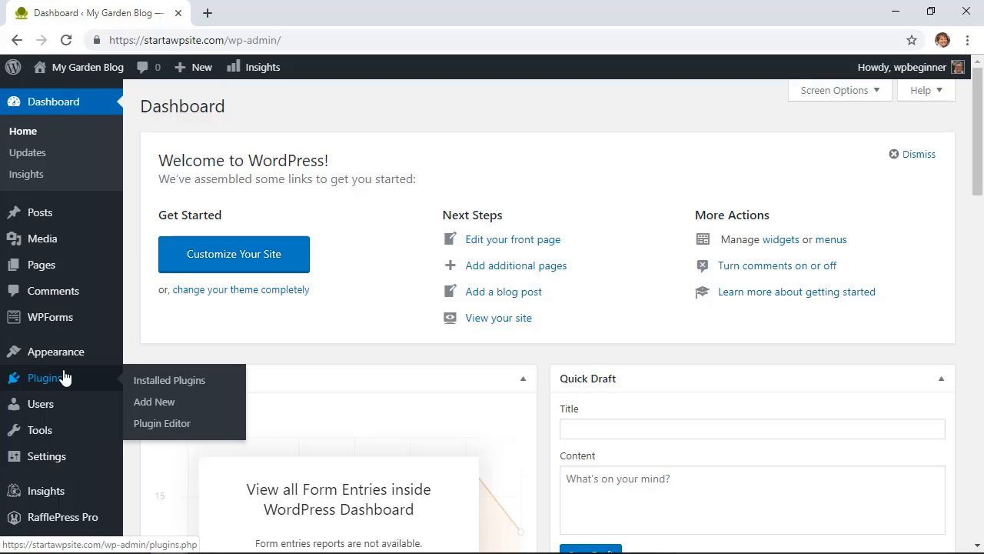
{"action": "left_click", "coordinate": [150, 402]}
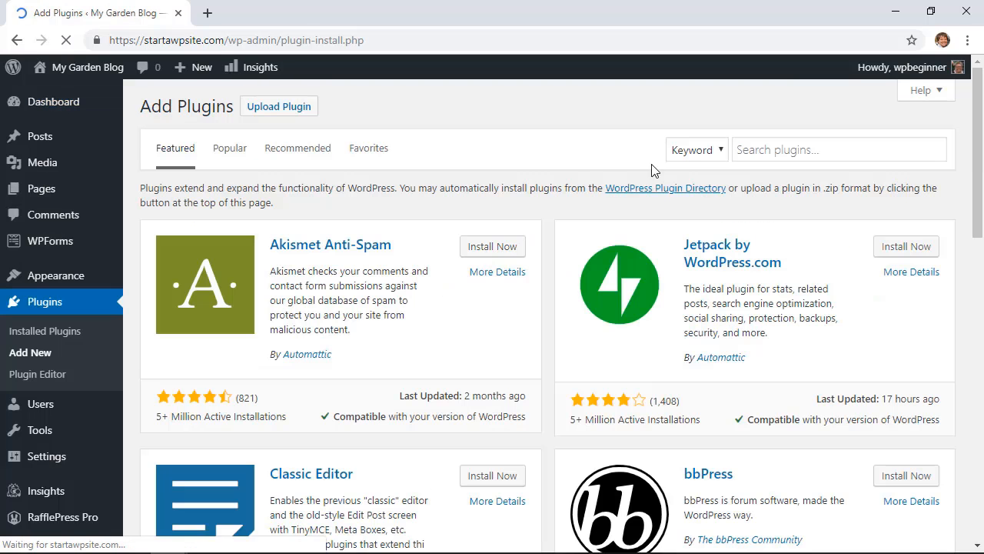
{"action": "left_click", "coordinate": [767, 149]}
{"action": "type", "text": "woocommerc"}
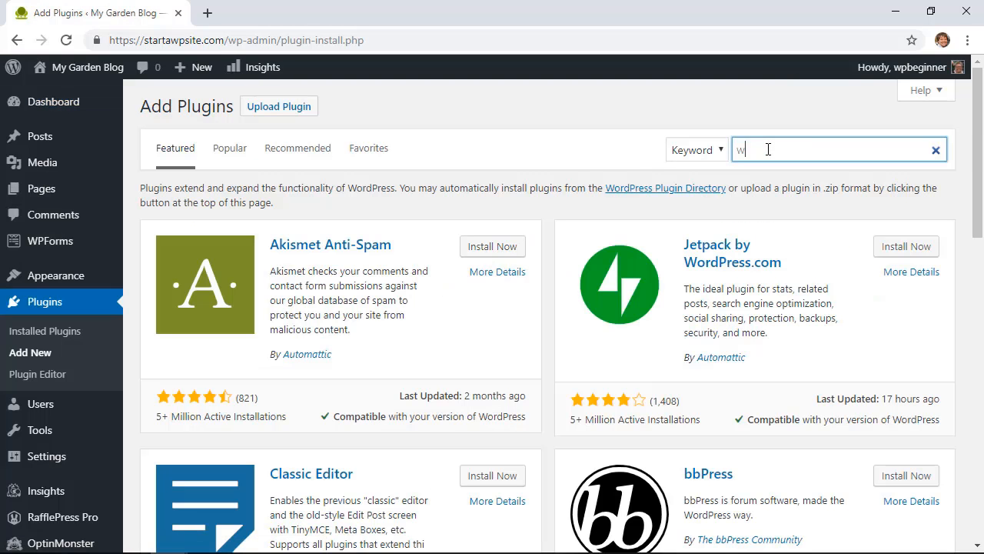
{"action": "type", "text": "e"}
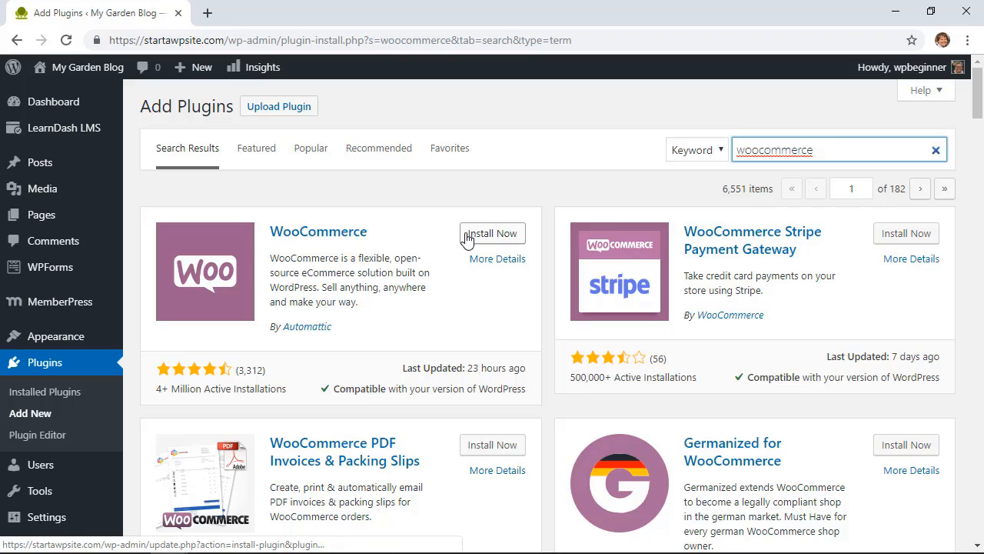
{"action": "left_click", "coordinate": [466, 238]}
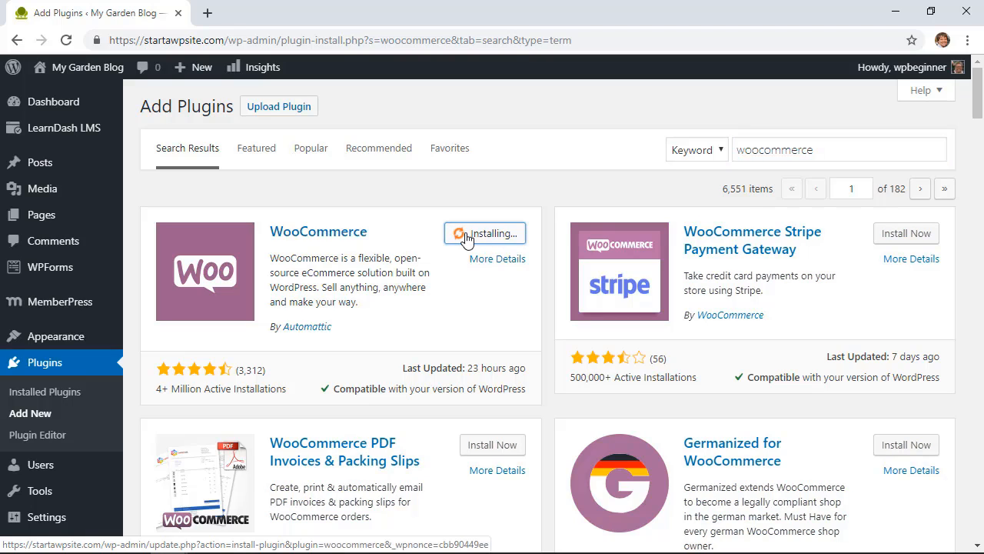
{"action": "left_click", "coordinate": [496, 235]}
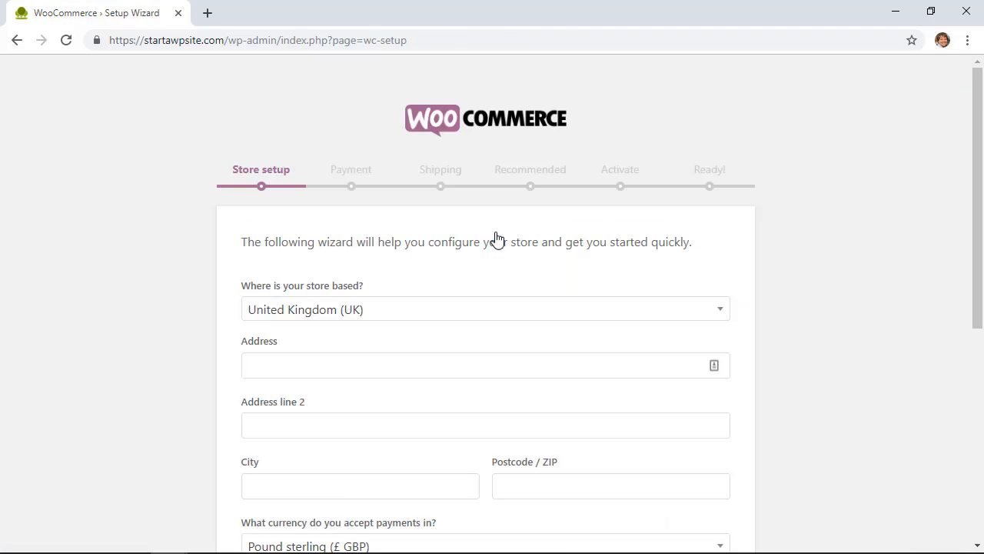
- Set the store's country to United States (US) and fill in its street address, city, state and postcode
{"action": "scroll", "coordinate": [496, 239], "scroll_direction": "down", "scroll_amount": 2}
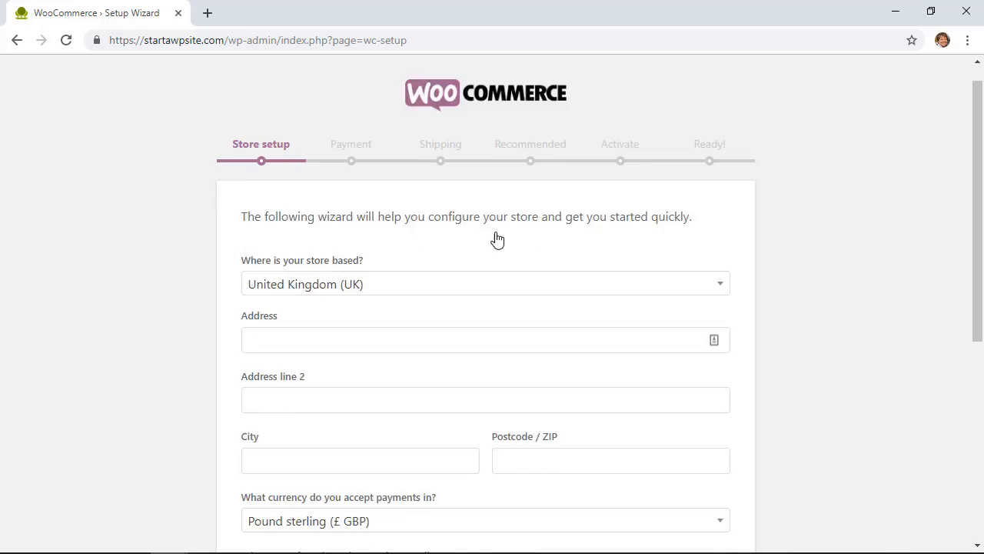
{"action": "left_click", "coordinate": [454, 214]}
{"action": "left_click", "coordinate": [431, 343]}
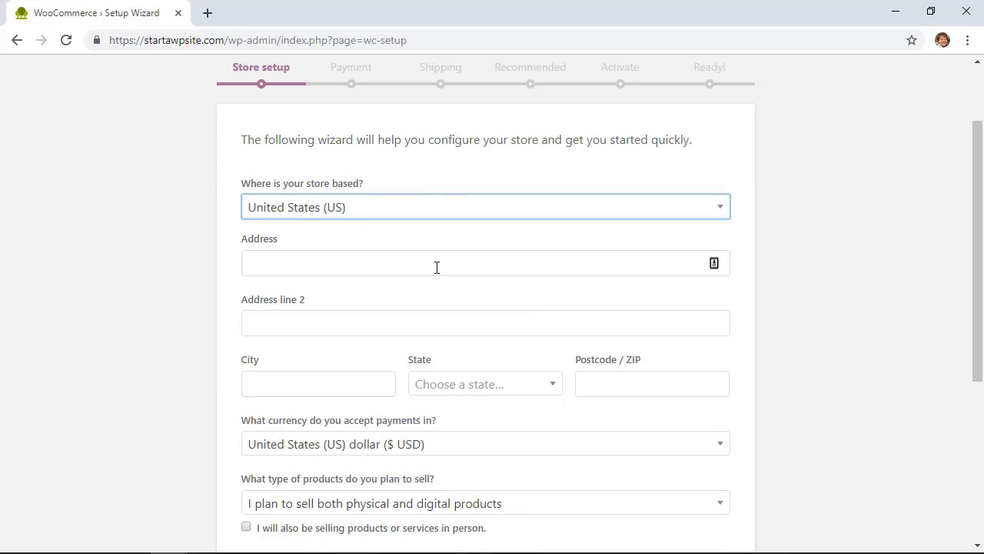
{"action": "left_click", "coordinate": [438, 263]}
{"action": "type", "text": "123 WordPress Way"}
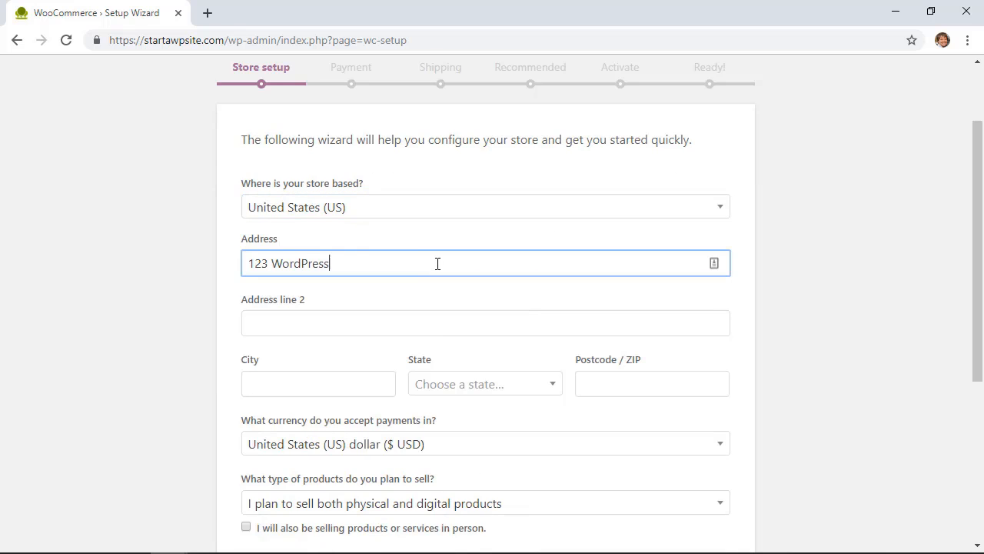
{"action": "key", "text": "Tab"}
{"action": "type", "text": "Miami"}
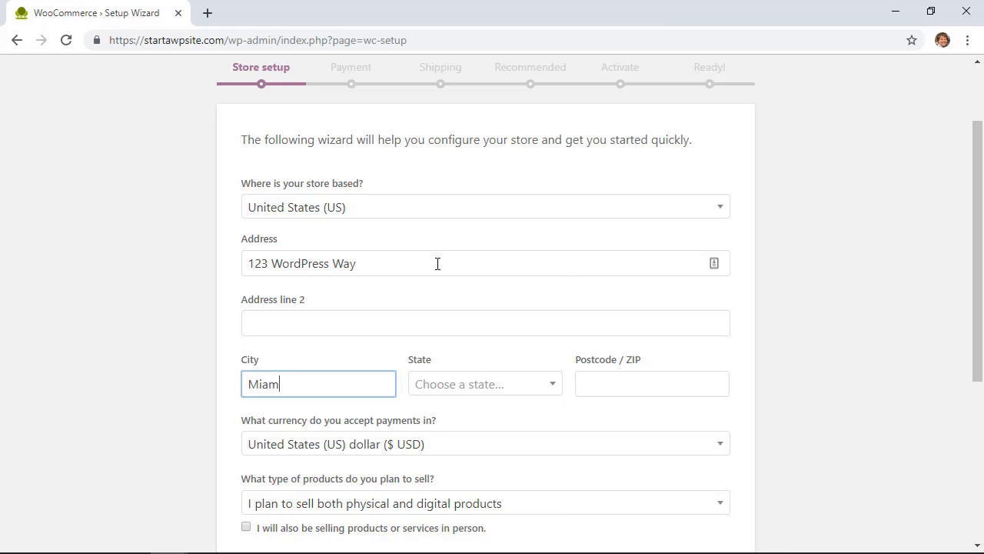
{"action": "key", "text": "Tab"}
{"action": "type", "text": "ff"}
{"action": "key", "text": "BackSpace"}
{"action": "left_click", "coordinate": [437, 286]}
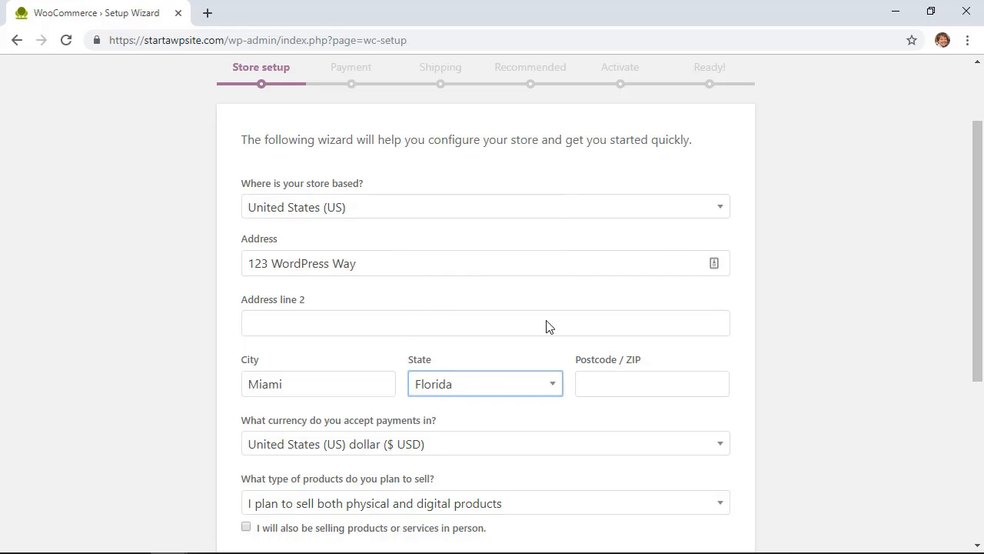
{"action": "left_click", "coordinate": [608, 380]}
{"action": "type", "text": "12365"}
{"action": "scroll", "coordinate": [608, 381], "scroll_direction": "down", "scroll_amount": 4}
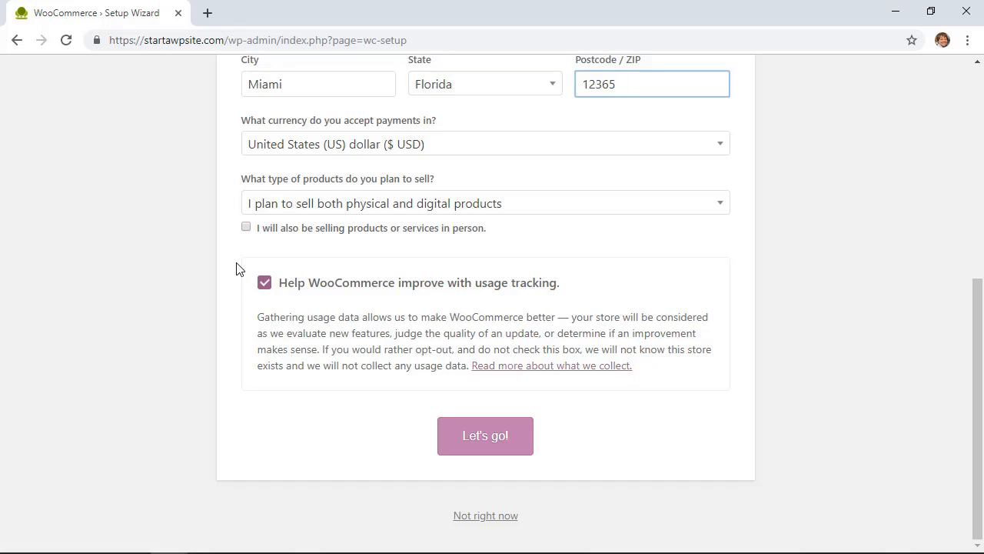
- Keep US dollar as the currency and both physical and digital products as the product type, and submit the store setup
{"action": "left_click", "coordinate": [399, 153]}
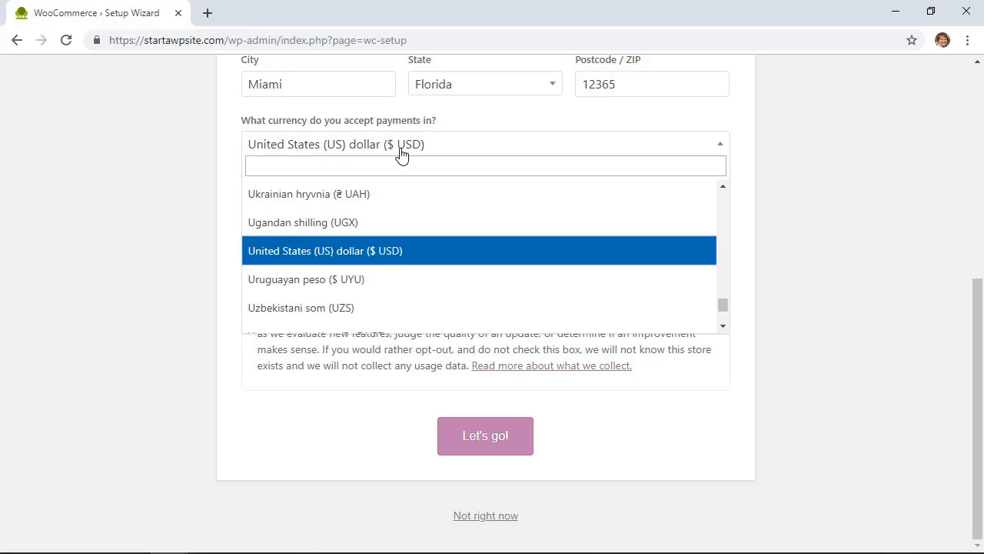
{"action": "left_click", "coordinate": [400, 154]}
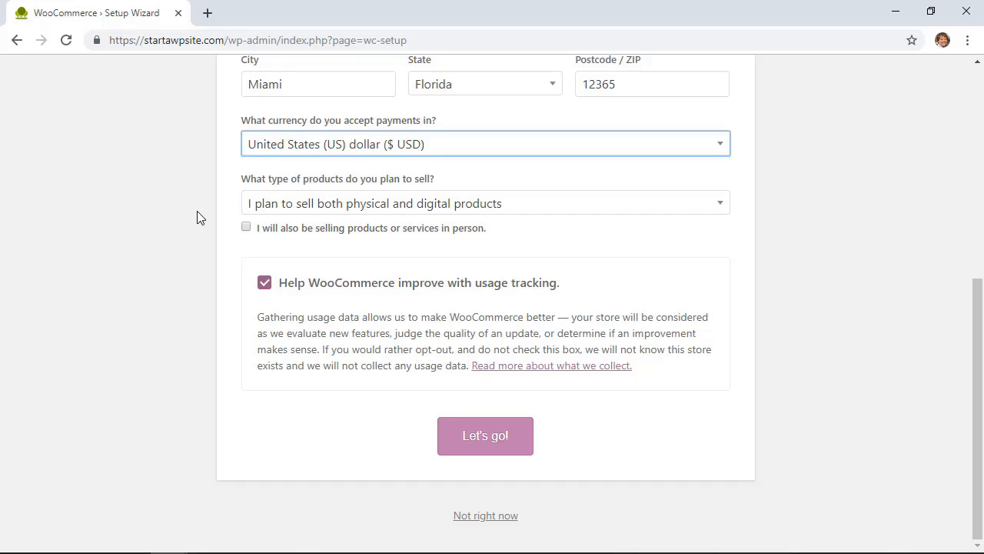
{"action": "left_click", "coordinate": [304, 208]}
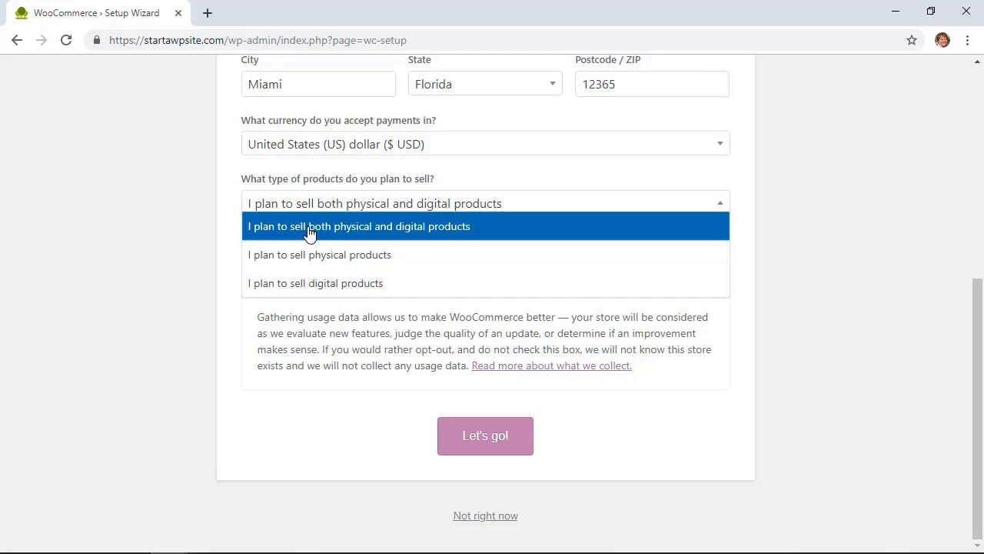
{"action": "left_click", "coordinate": [308, 230]}
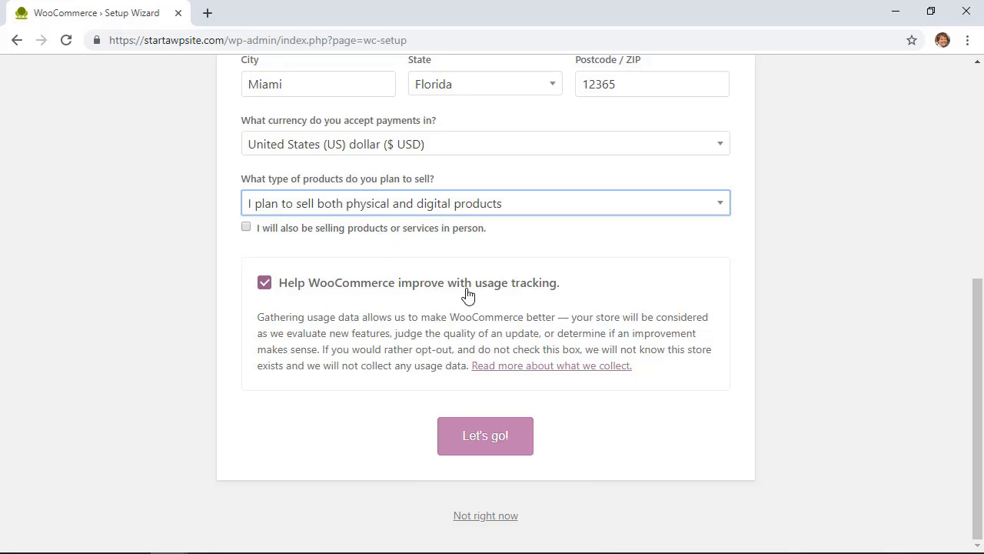
{"action": "left_click", "coordinate": [485, 448]}
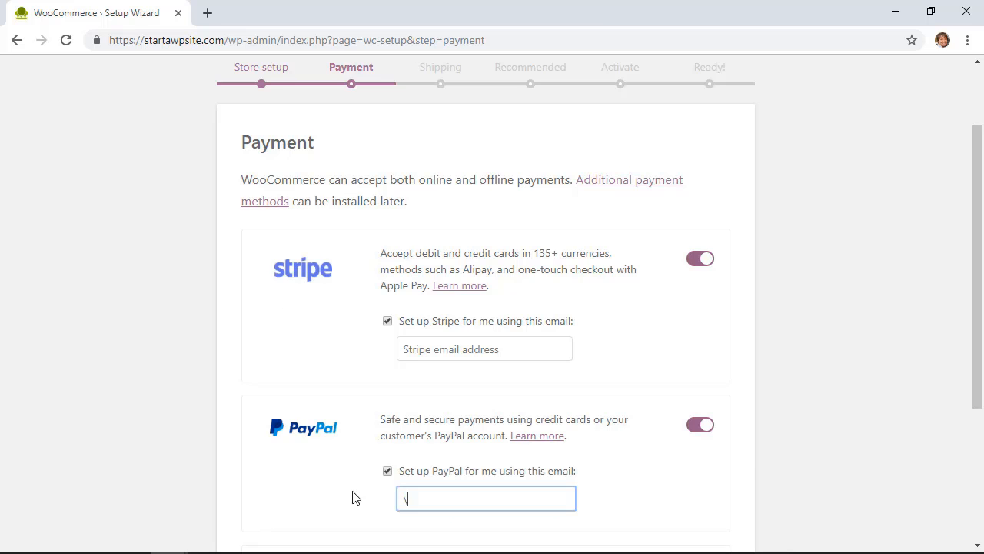
- Clear the PayPal email field, and continue to the shipping setup after expanding the offline payment methods for review
{"action": "key", "text": "BackSpace"}
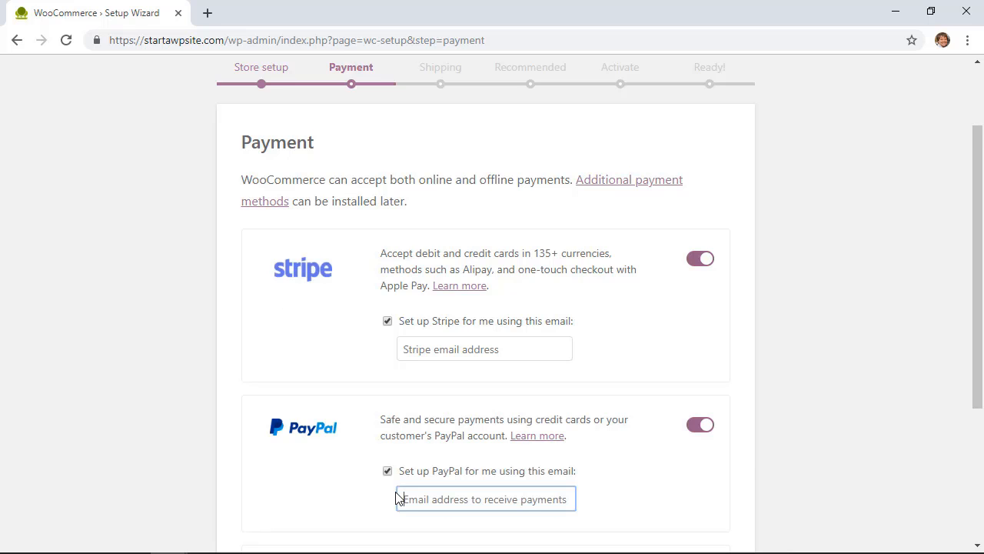
{"action": "scroll", "coordinate": [395, 493], "scroll_direction": "down", "scroll_amount": 2}
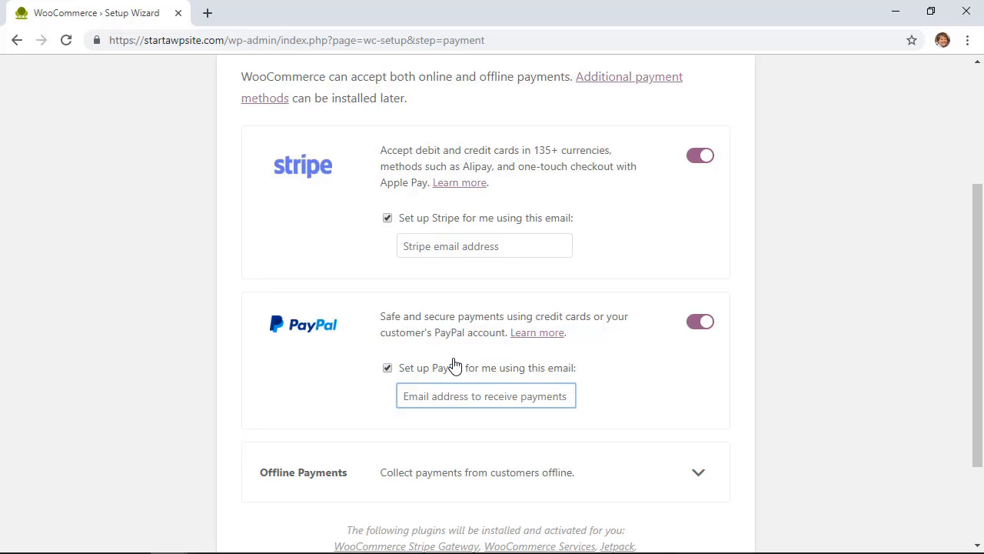
{"action": "scroll", "coordinate": [454, 366], "scroll_direction": "down", "scroll_amount": 2}
{"action": "left_click", "coordinate": [705, 376]}
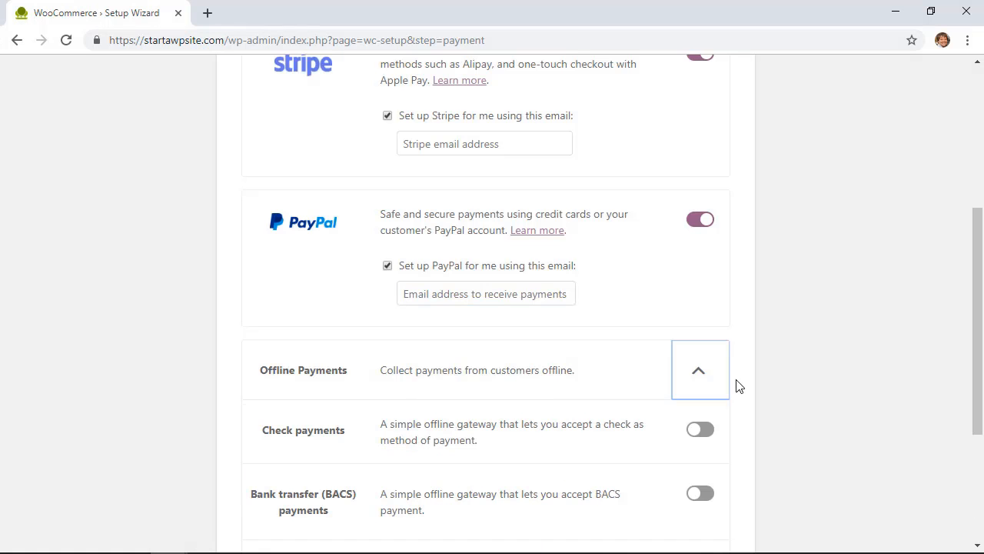
{"action": "scroll", "coordinate": [739, 387], "scroll_direction": "down", "scroll_amount": 2}
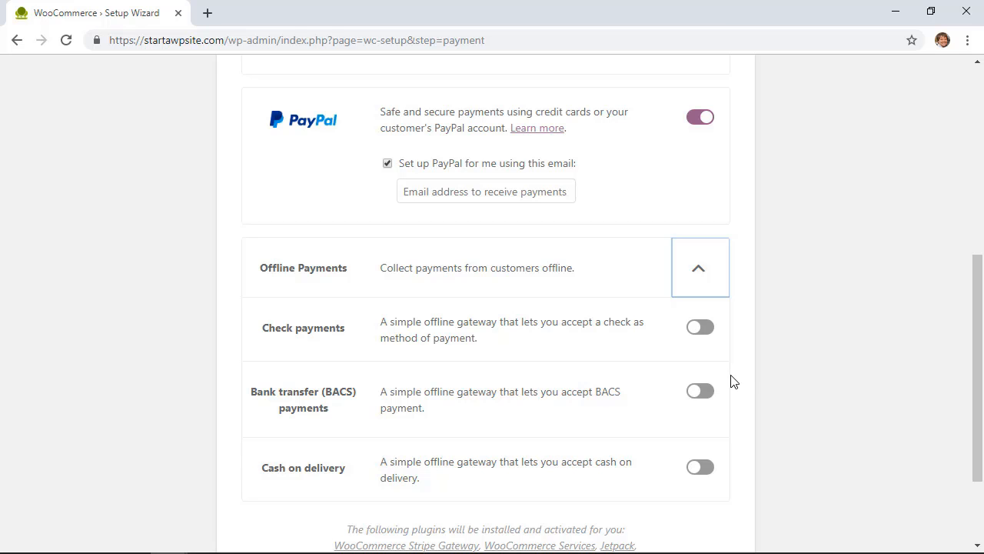
{"action": "scroll", "coordinate": [732, 380], "scroll_direction": "down", "scroll_amount": 2}
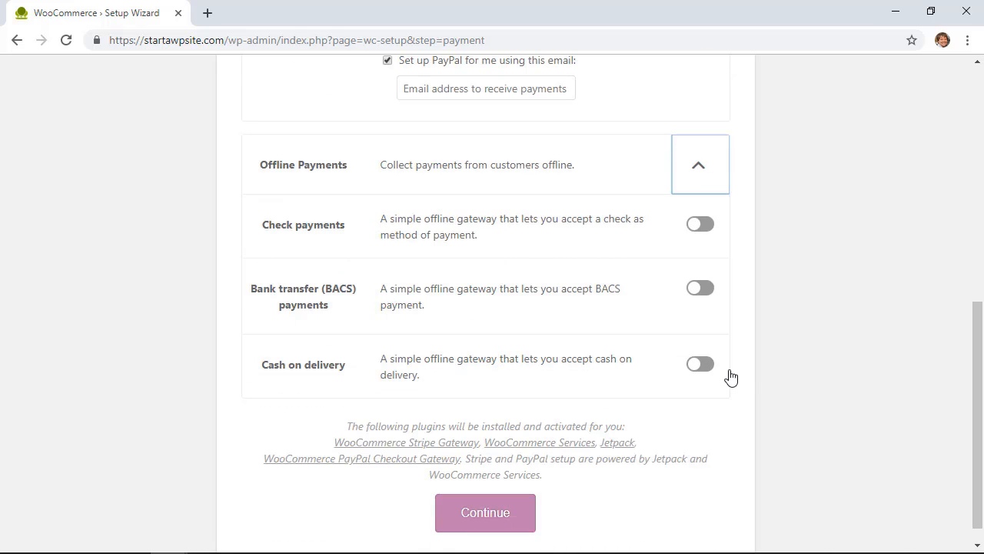
{"action": "scroll", "coordinate": [731, 376], "scroll_direction": "up", "scroll_amount": 5}
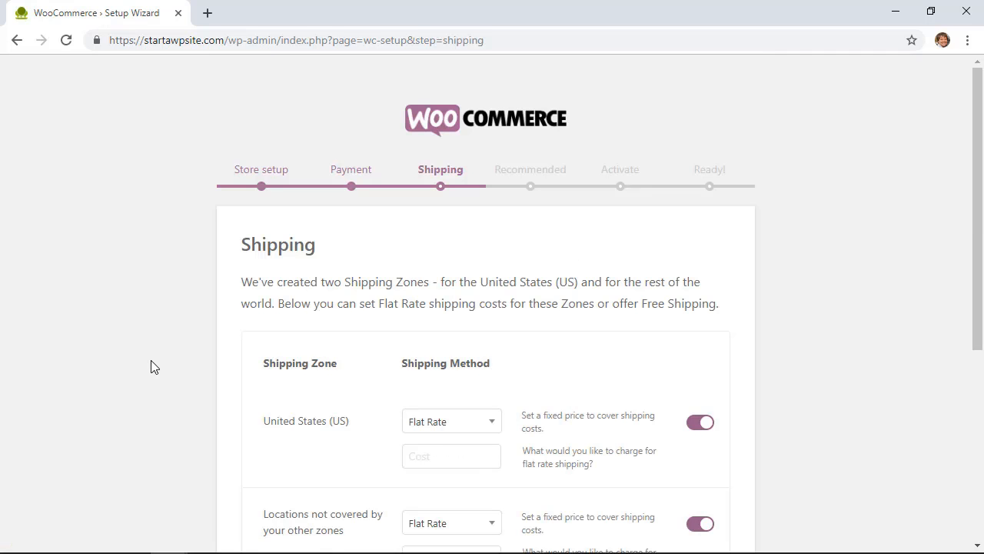
- Offer Free Shipping for the United States (US) zone and set a flat rate cost of 10 for locations not covered by other zones
{"action": "scroll", "coordinate": [151, 366], "scroll_direction": "down", "scroll_amount": 1}
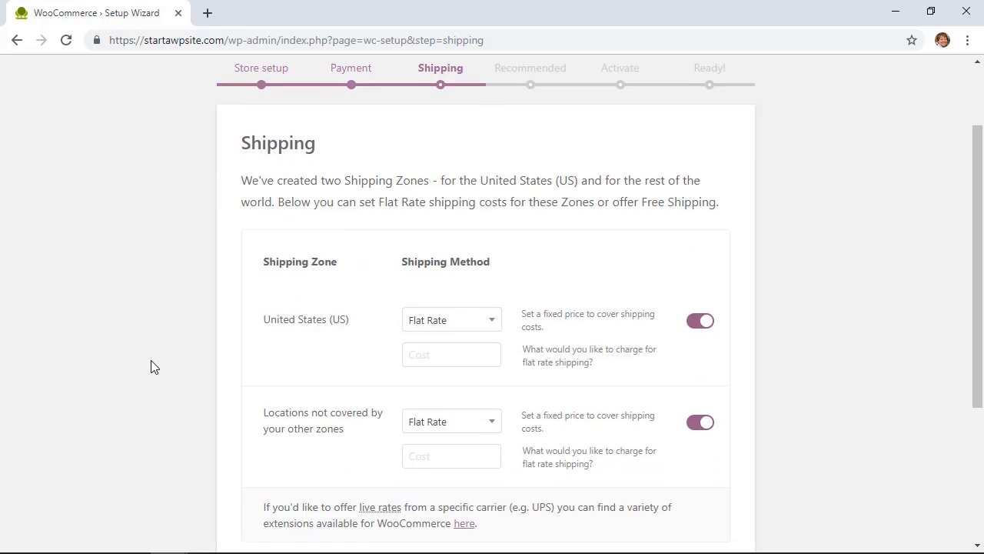
{"action": "scroll", "coordinate": [152, 366], "scroll_direction": "down", "scroll_amount": 2}
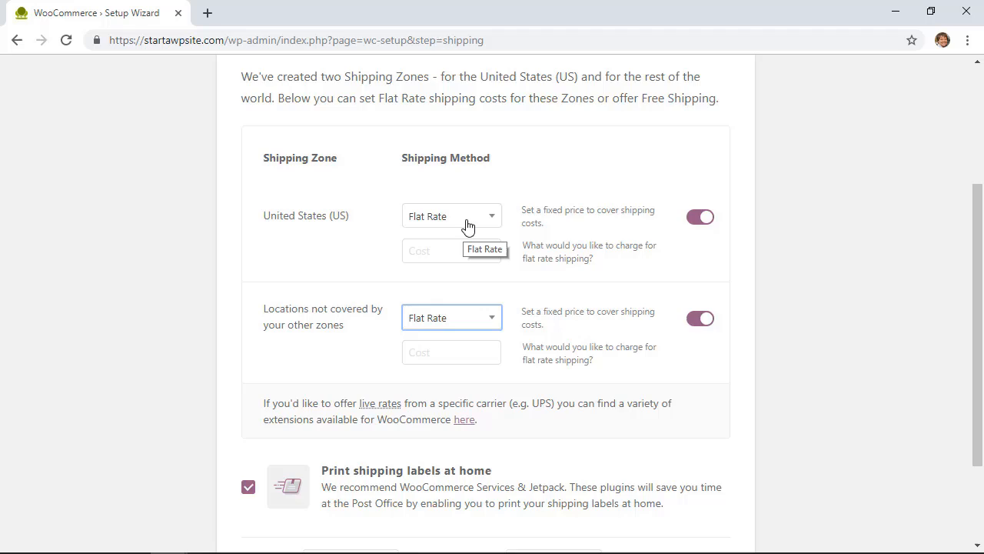
{"action": "scroll", "coordinate": [467, 225], "scroll_direction": "up", "scroll_amount": 2}
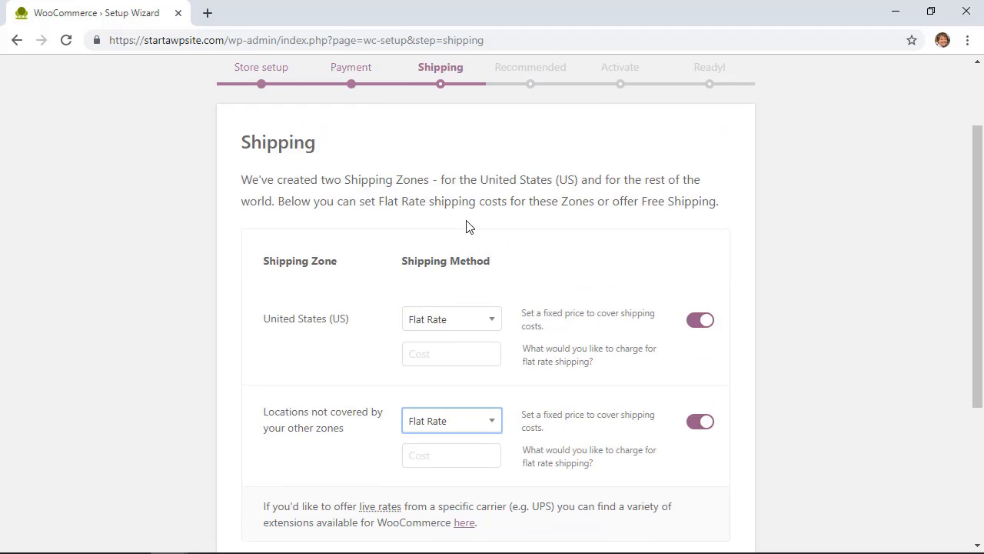
{"action": "scroll", "coordinate": [467, 226], "scroll_direction": "down", "scroll_amount": 1}
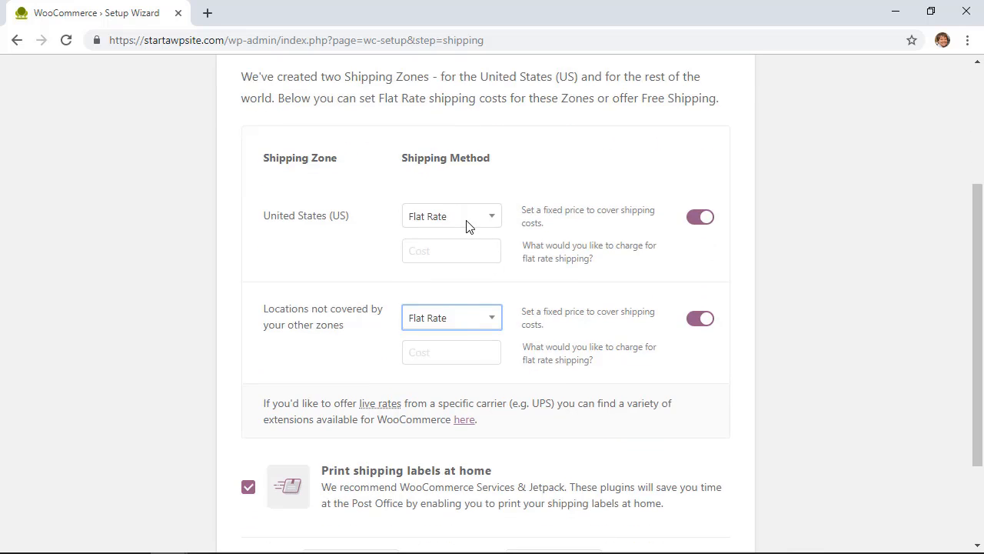
{"action": "left_click", "coordinate": [449, 249]}
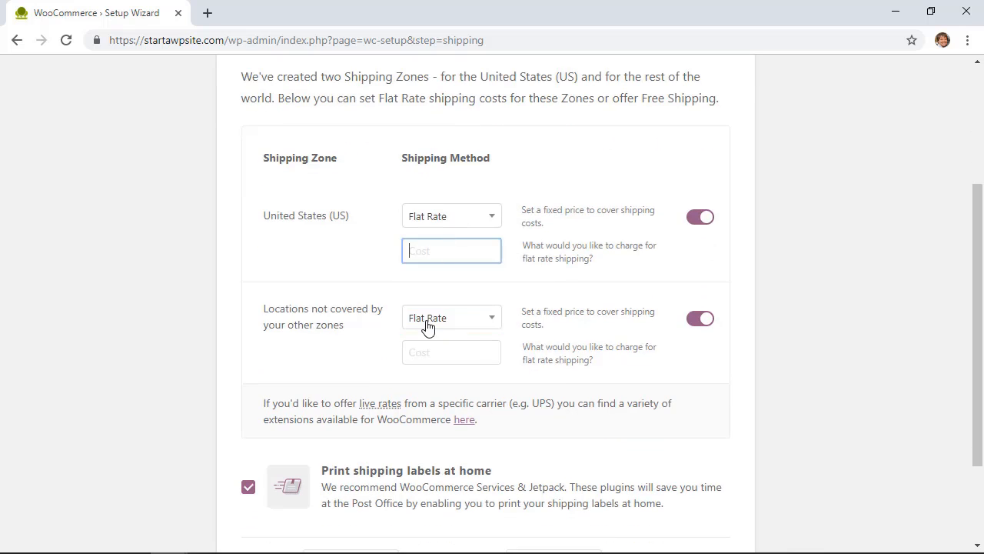
{"action": "type", "text": "5"}
{"action": "left_click", "coordinate": [457, 222]}
{"action": "left_click", "coordinate": [442, 274]}
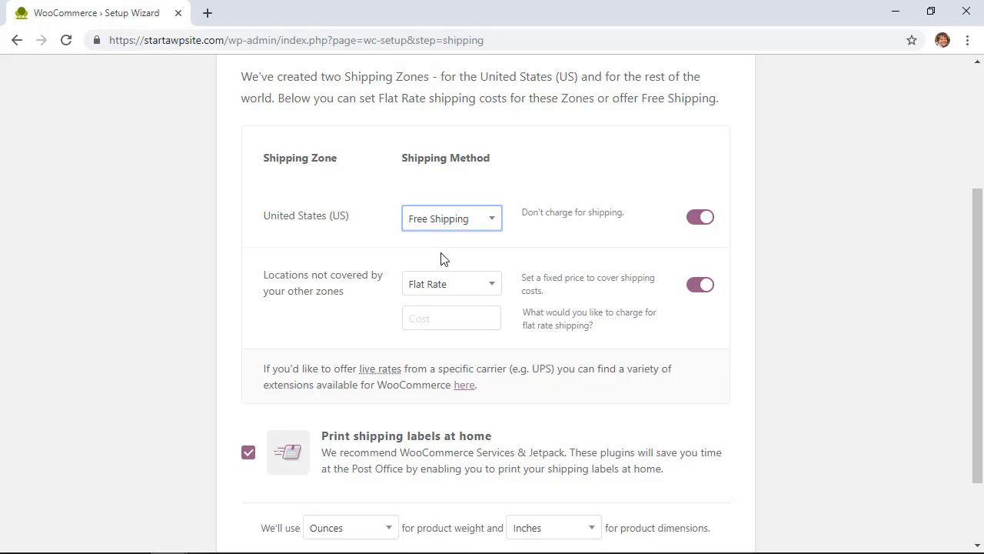
{"action": "left_click", "coordinate": [441, 314]}
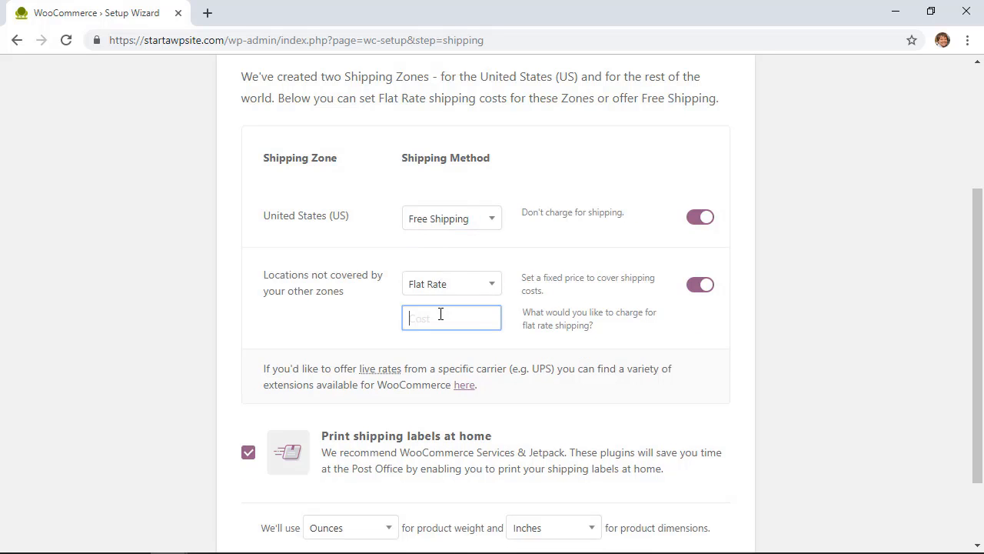
{"action": "type", "text": "10"}
- Keep ounces for product weight and inches for product dimensions, and submit the shipping setup
{"action": "scroll", "coordinate": [339, 288], "scroll_direction": "down", "scroll_amount": 1}
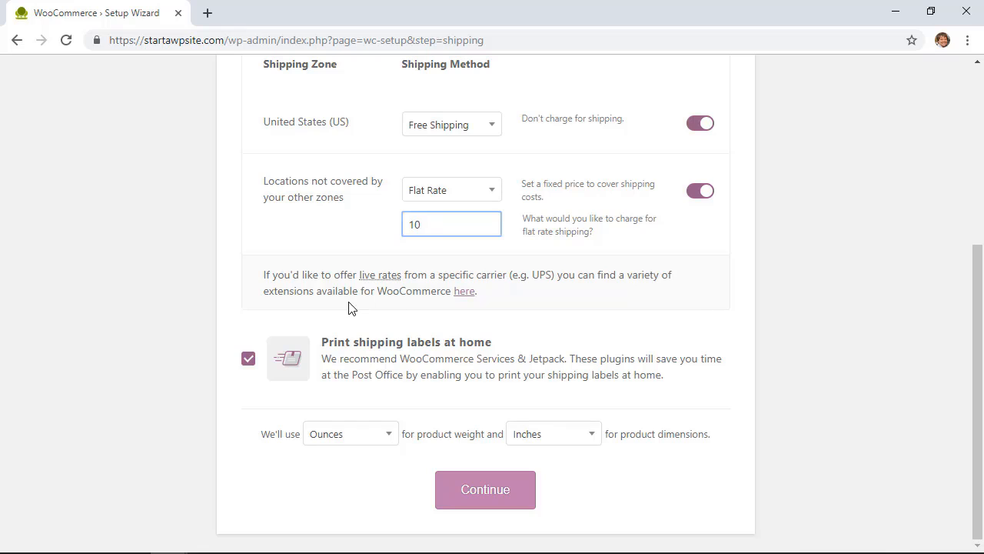
{"action": "left_click", "coordinate": [335, 447]}
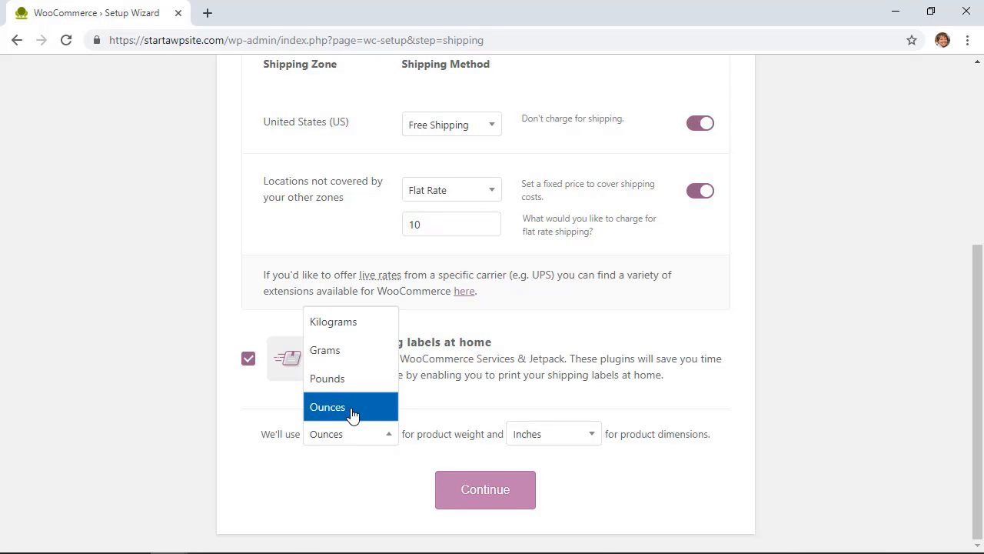
{"action": "left_click", "coordinate": [353, 416]}
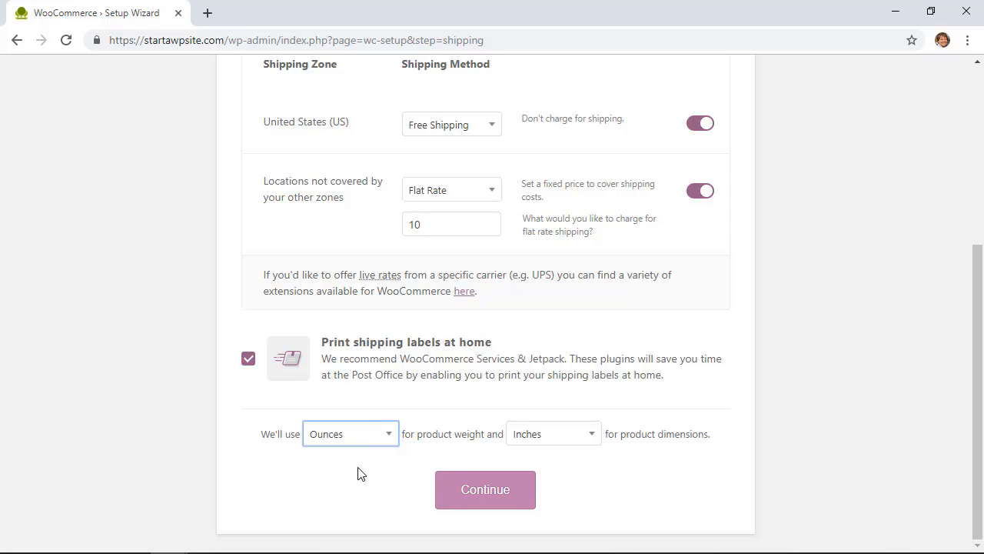
{"action": "left_click", "coordinate": [533, 444]}
{"action": "left_click", "coordinate": [536, 444]}
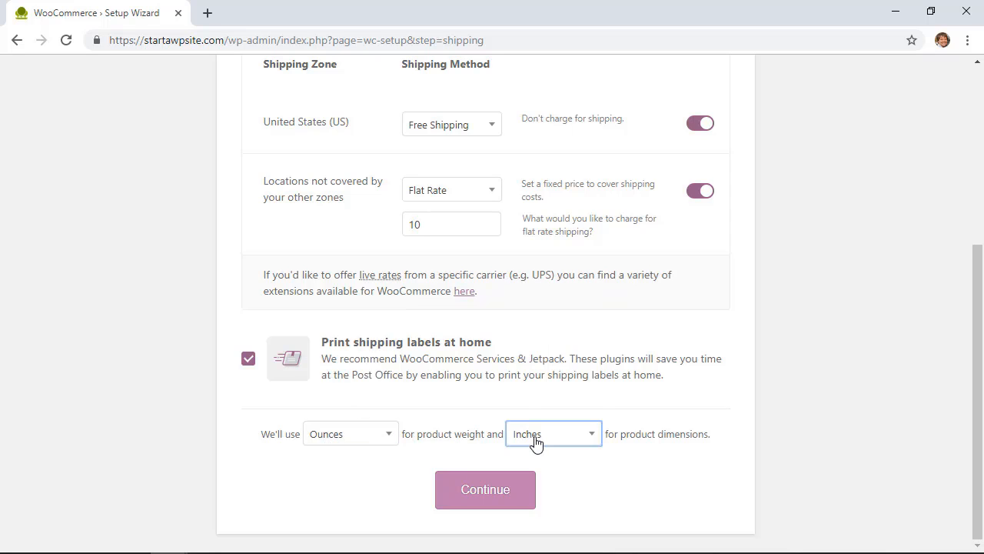
{"action": "left_click", "coordinate": [480, 499]}
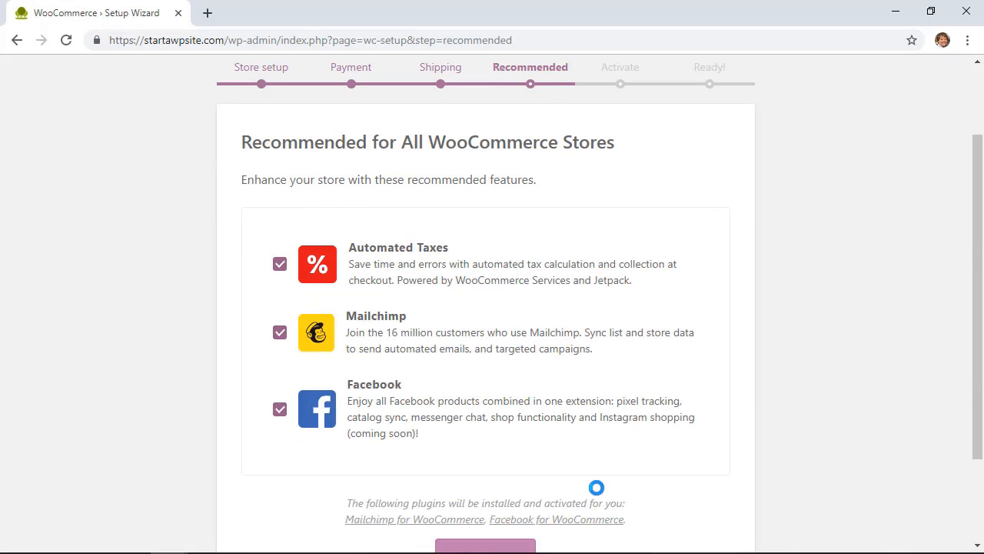
- Deselect the recommended Automated Taxes, Facebook and Mailchimp features, and continue to the activation stage
{"action": "scroll", "coordinate": [777, 472], "scroll_direction": "down", "scroll_amount": 2}
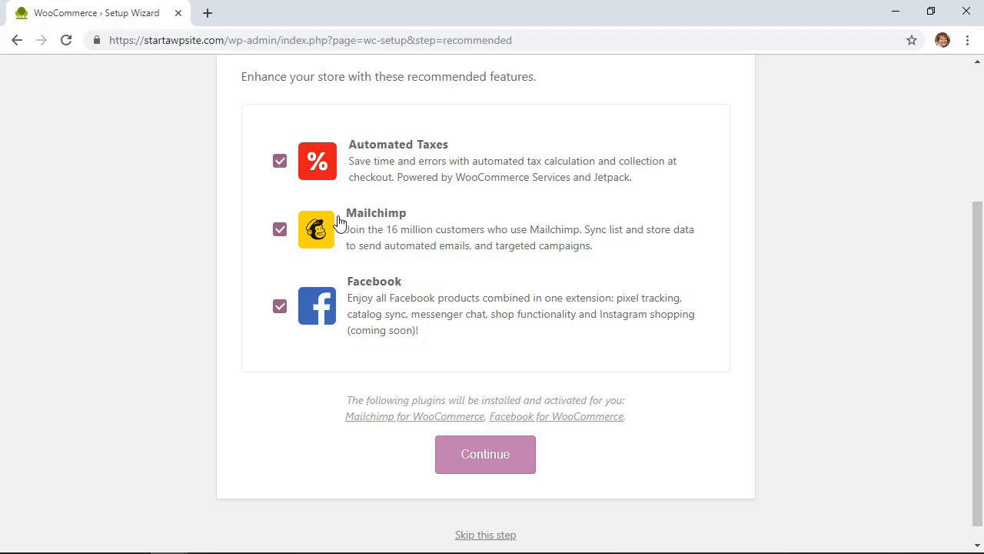
{"action": "left_click", "coordinate": [281, 163]}
{"action": "left_click", "coordinate": [279, 309]}
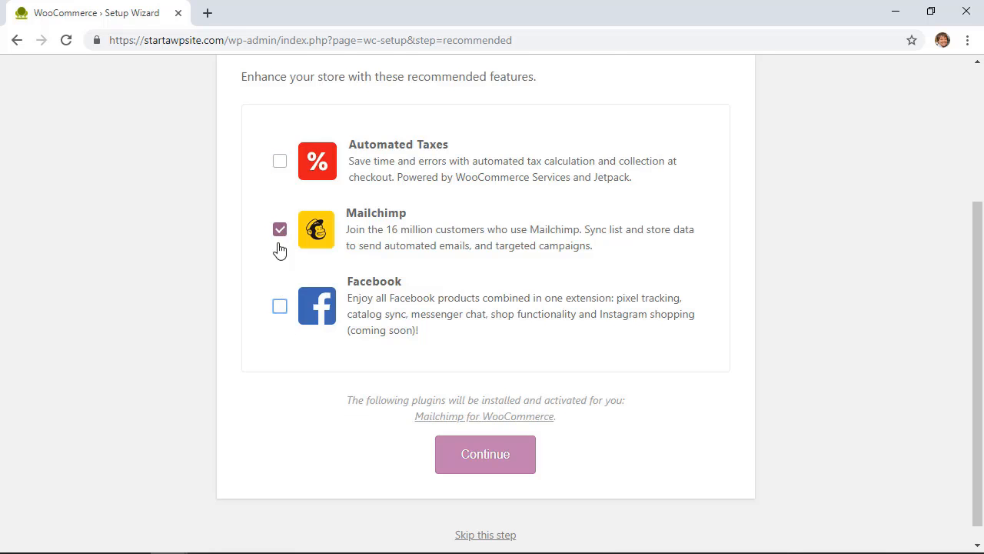
{"action": "left_click", "coordinate": [280, 230]}
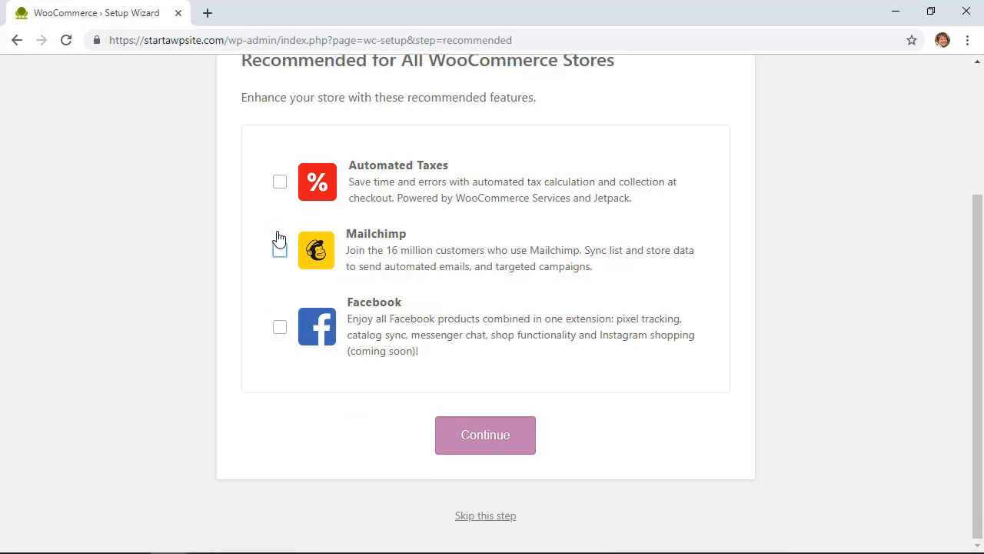
{"action": "left_click", "coordinate": [460, 438]}
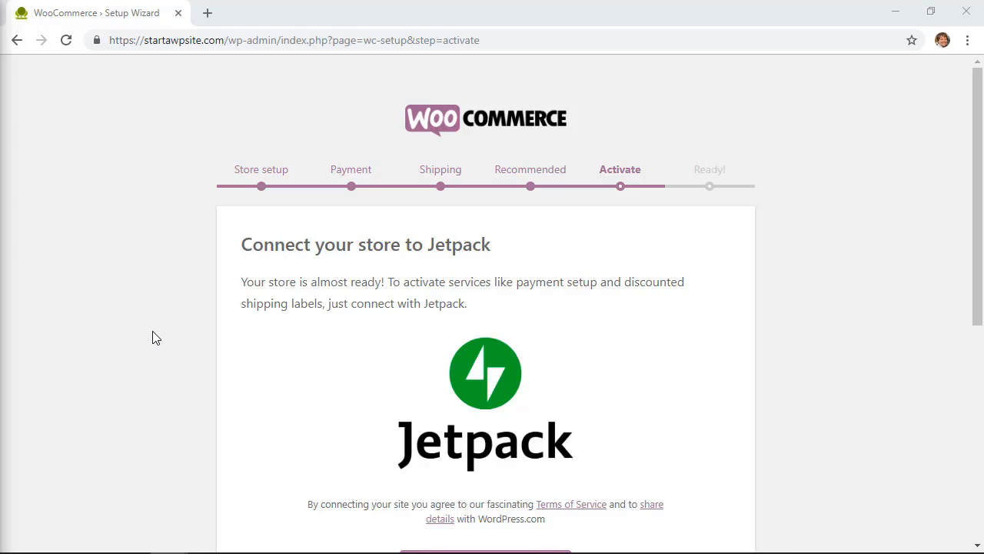
- Skip connecting the store to Jetpack, and leave the finished setup wizard for the site's dashboard
{"action": "scroll", "coordinate": [153, 339], "scroll_direction": "down", "scroll_amount": 1}
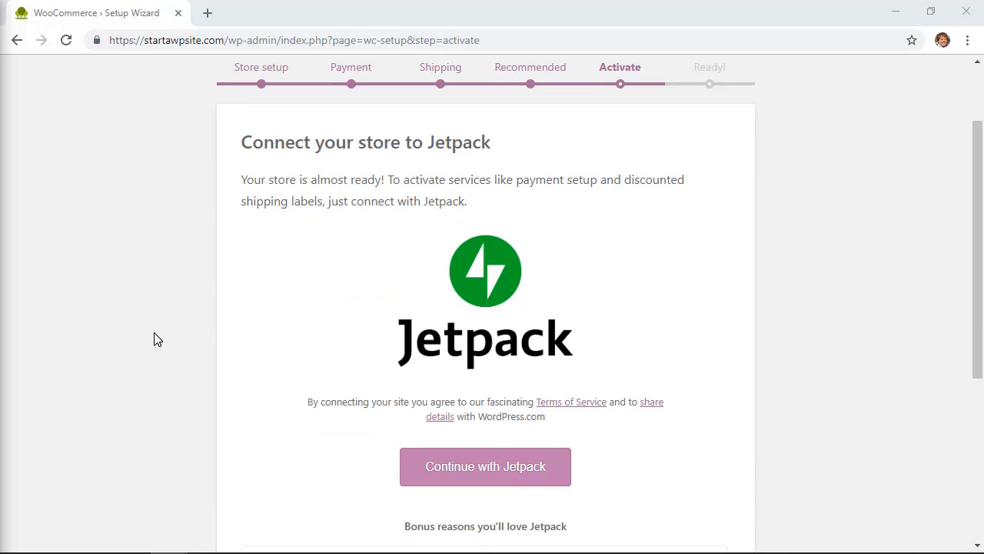
{"action": "scroll", "coordinate": [155, 339], "scroll_direction": "down", "scroll_amount": 3}
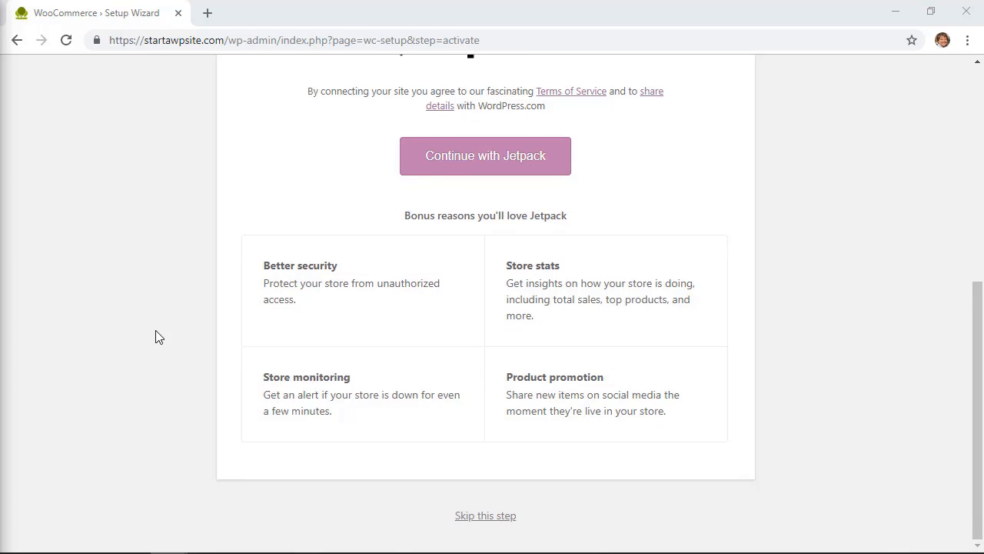
{"action": "left_click", "coordinate": [483, 517]}
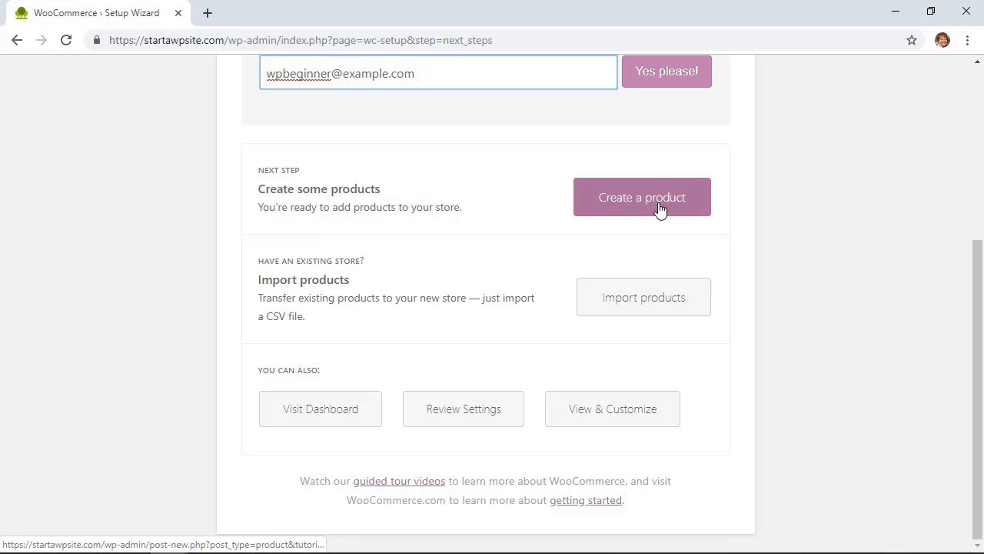
{"action": "left_click", "coordinate": [314, 422]}
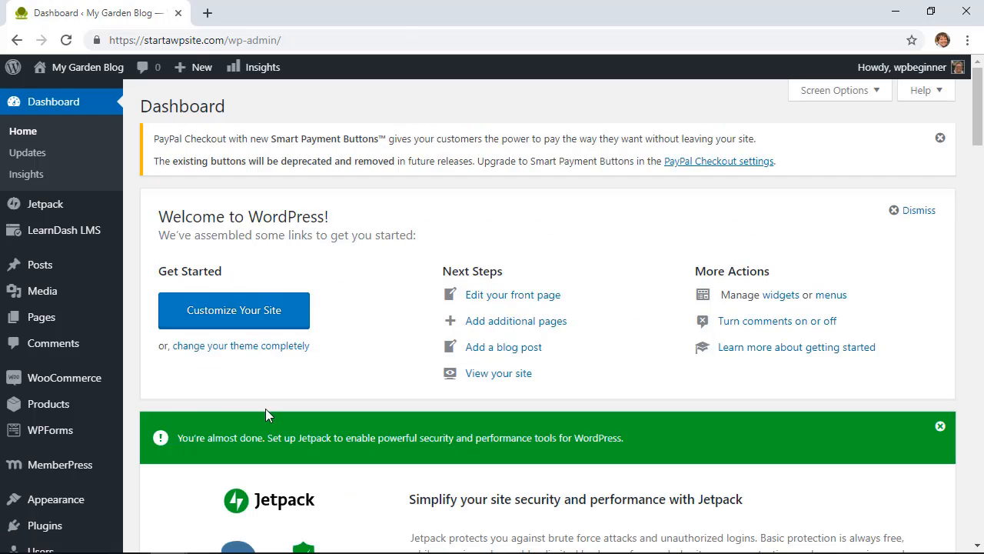
- Start a new store product and name it Garden Pruners
{"action": "mouse_move", "coordinate": [68, 407]}
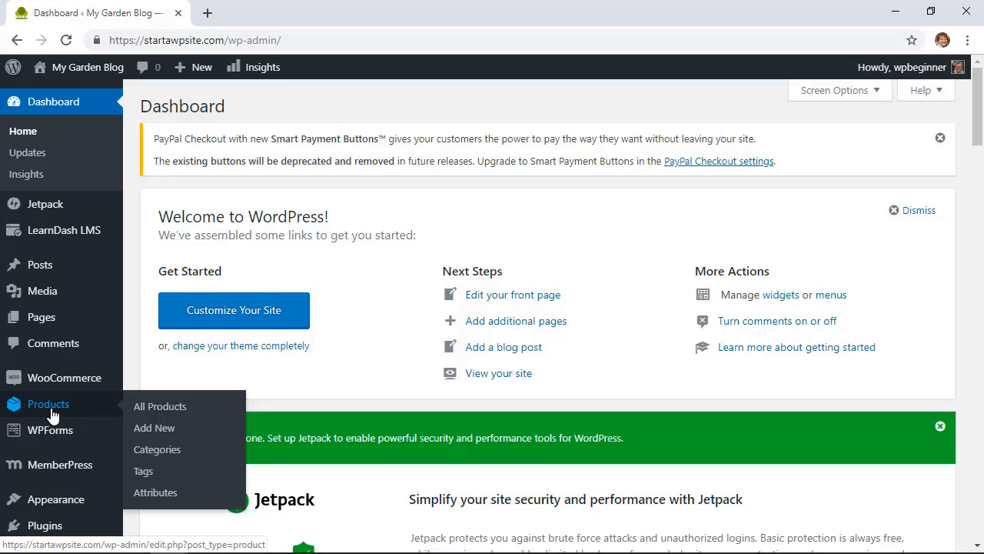
{"action": "left_click", "coordinate": [144, 435]}
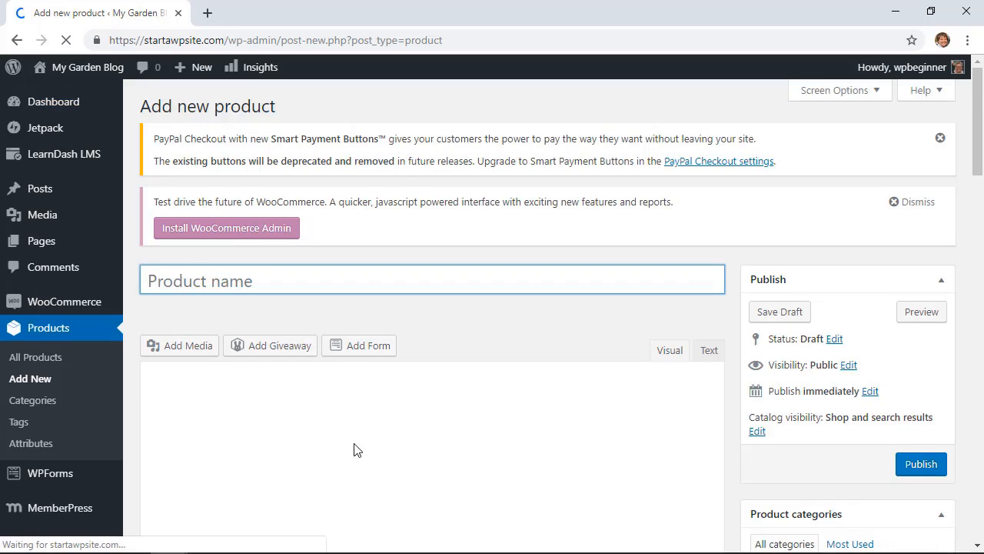
{"action": "scroll", "coordinate": [358, 448], "scroll_direction": "down", "scroll_amount": 2}
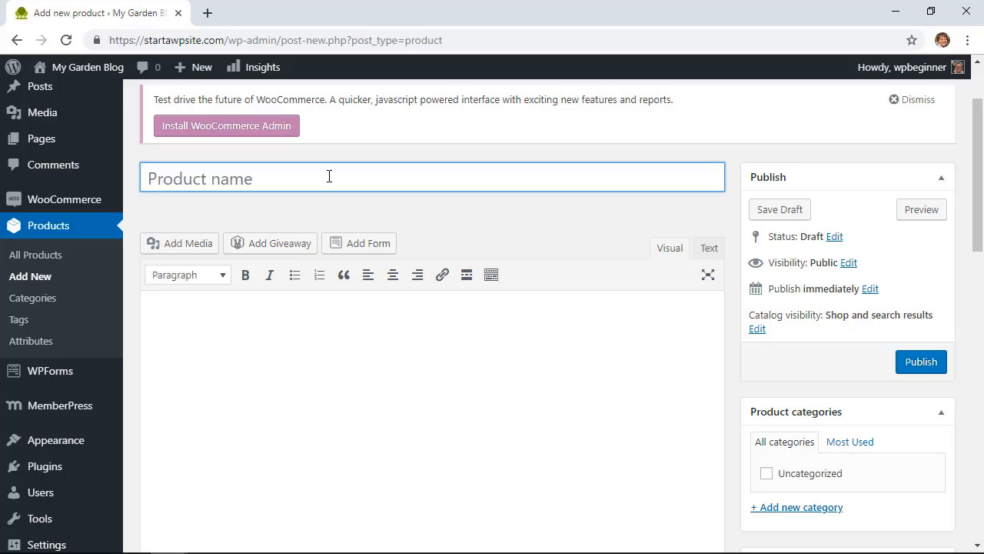
{"action": "type", "text": "Garden Pruners"}
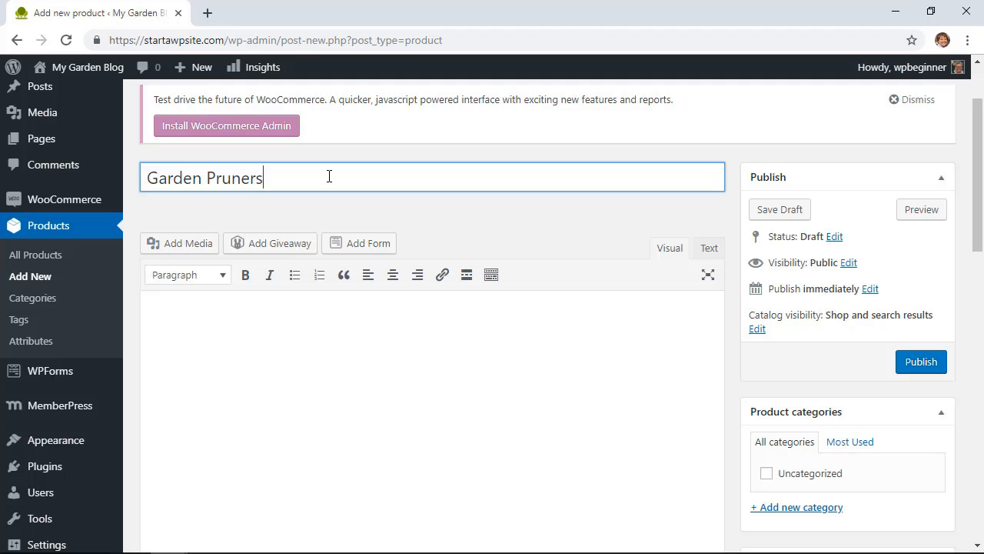
{"action": "left_click", "coordinate": [367, 422]}
- Keep the product type as Simple product, and set its regular price to $20 and its sale price to $17.99
{"action": "scroll", "coordinate": [369, 400], "scroll_direction": "down", "scroll_amount": 5}
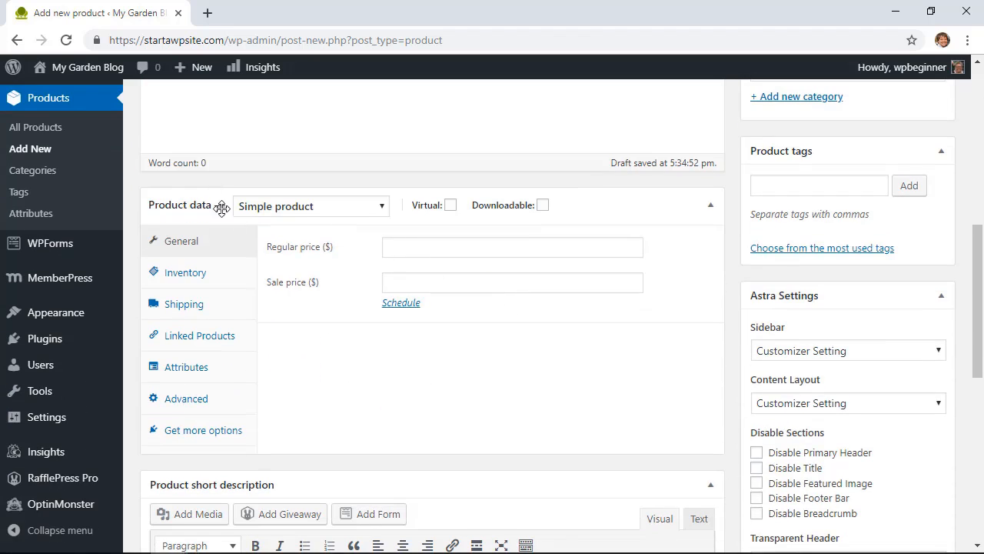
{"action": "left_click", "coordinate": [309, 212]}
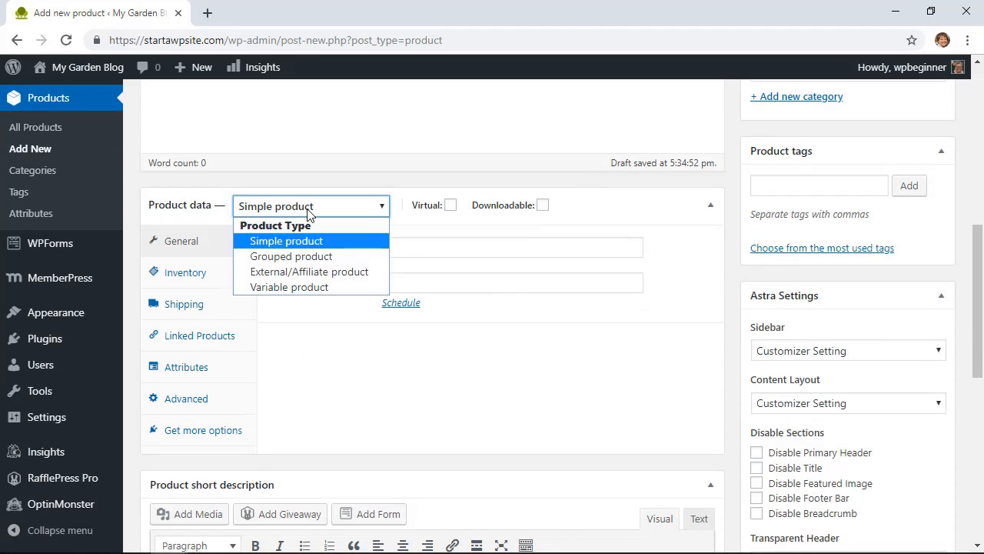
{"action": "left_click", "coordinate": [273, 246]}
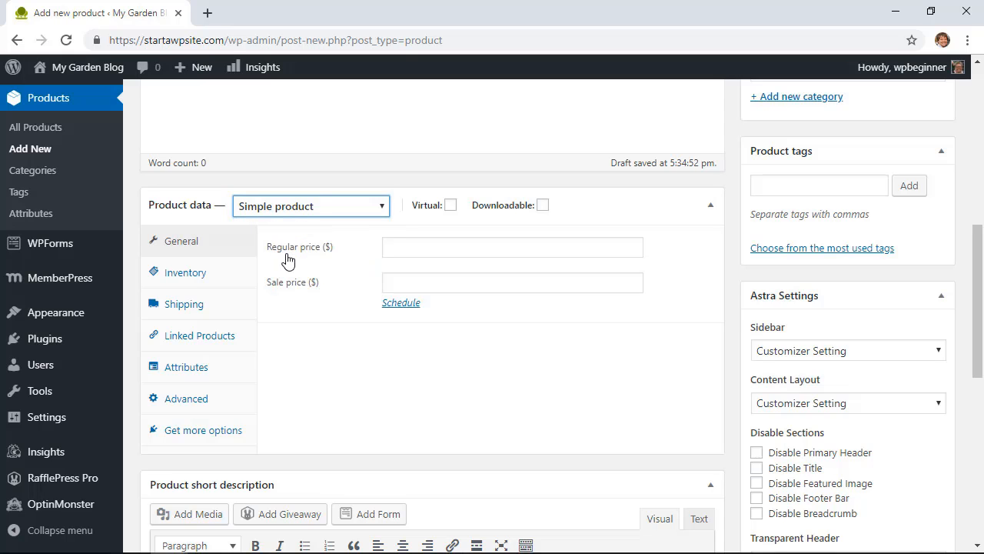
{"action": "left_click", "coordinate": [430, 244]}
{"action": "type", "text": "20"}
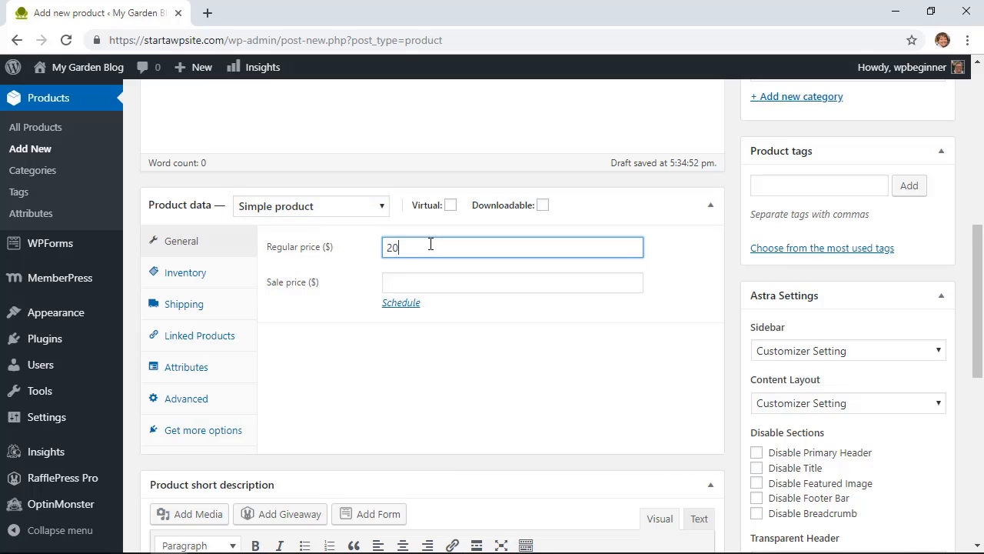
{"action": "left_click", "coordinate": [434, 284]}
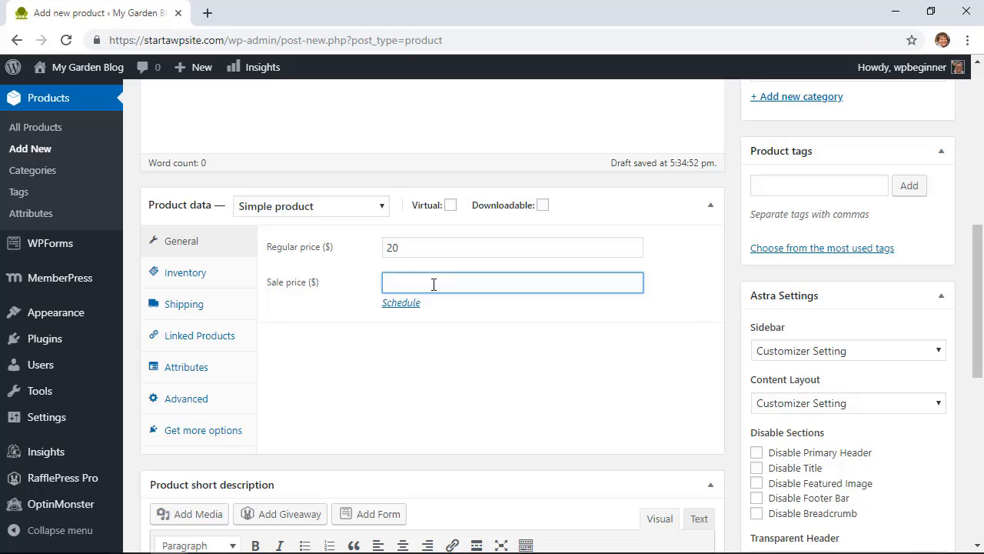
{"action": "type", "text": "17.99"}
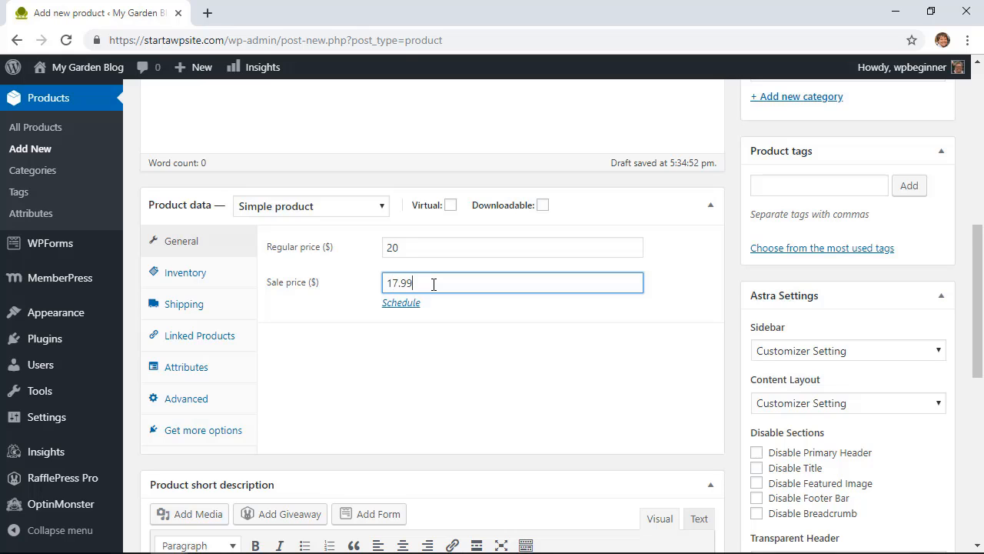
- Examine the product's inventory and shipping settings and its upsell and cross-sell options
{"action": "left_click", "coordinate": [196, 284]}
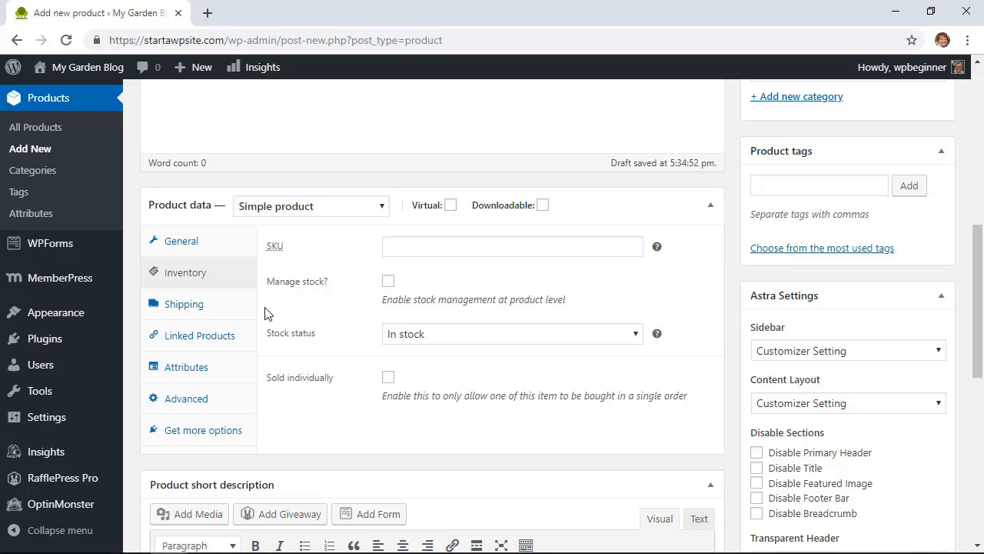
{"action": "left_click", "coordinate": [224, 312]}
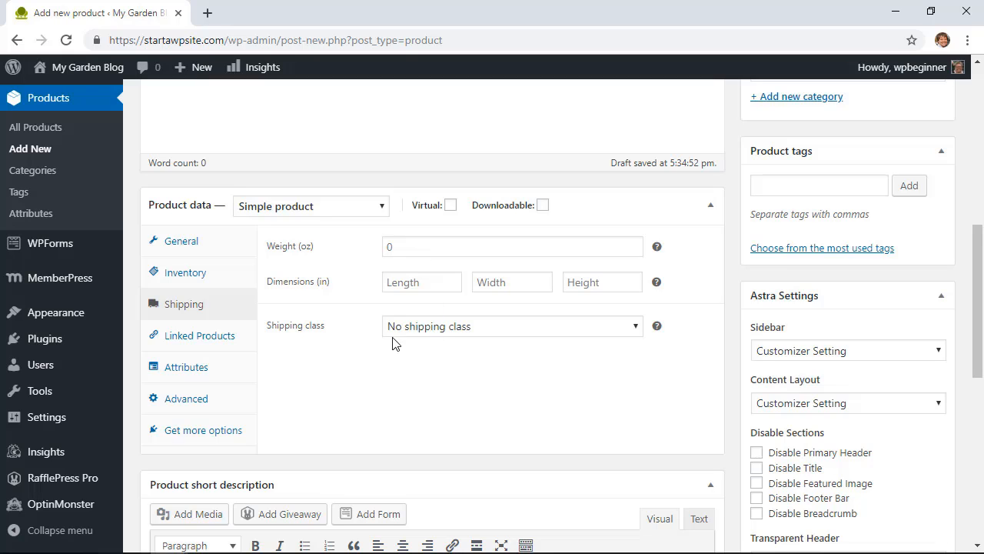
{"action": "left_click", "coordinate": [224, 344]}
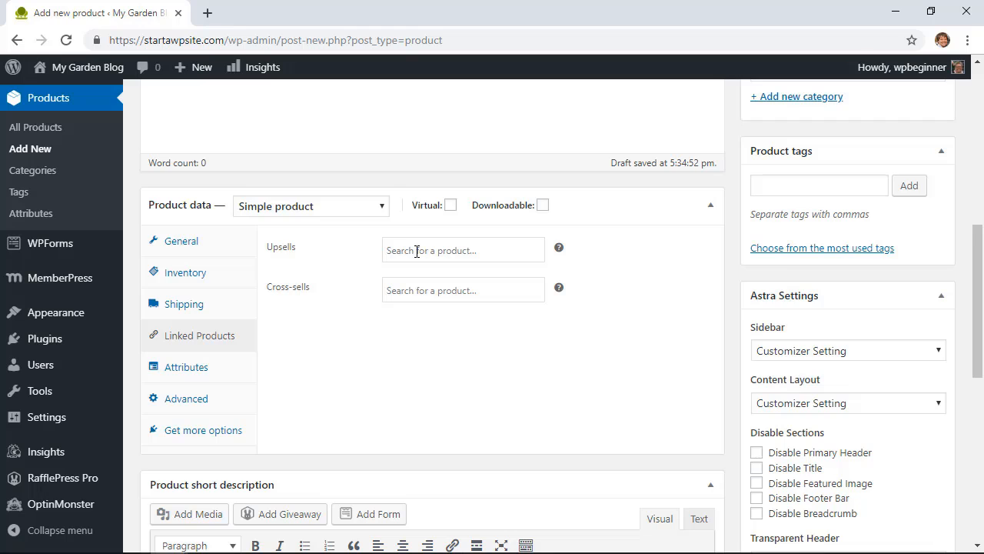
{"action": "left_click", "coordinate": [416, 252]}
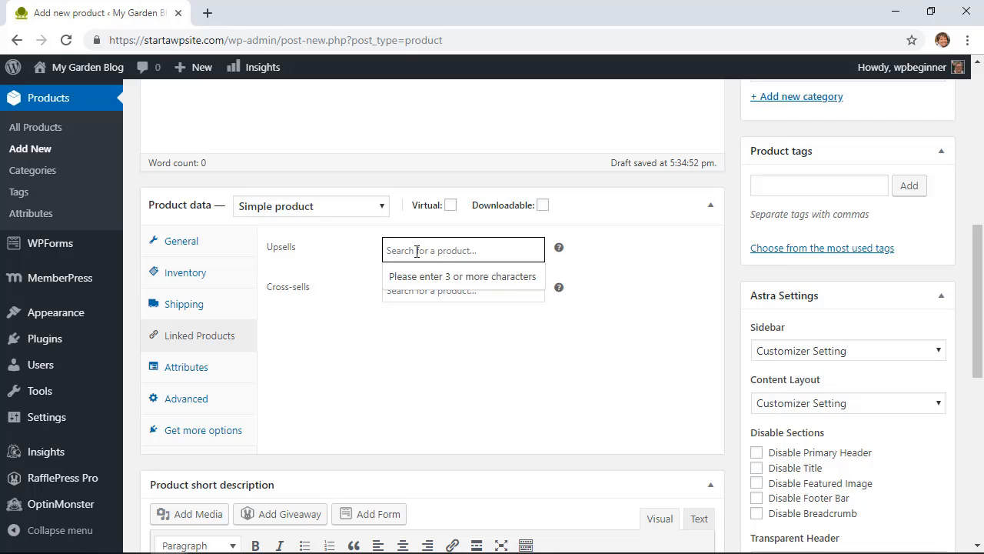
{"action": "left_click", "coordinate": [414, 325]}
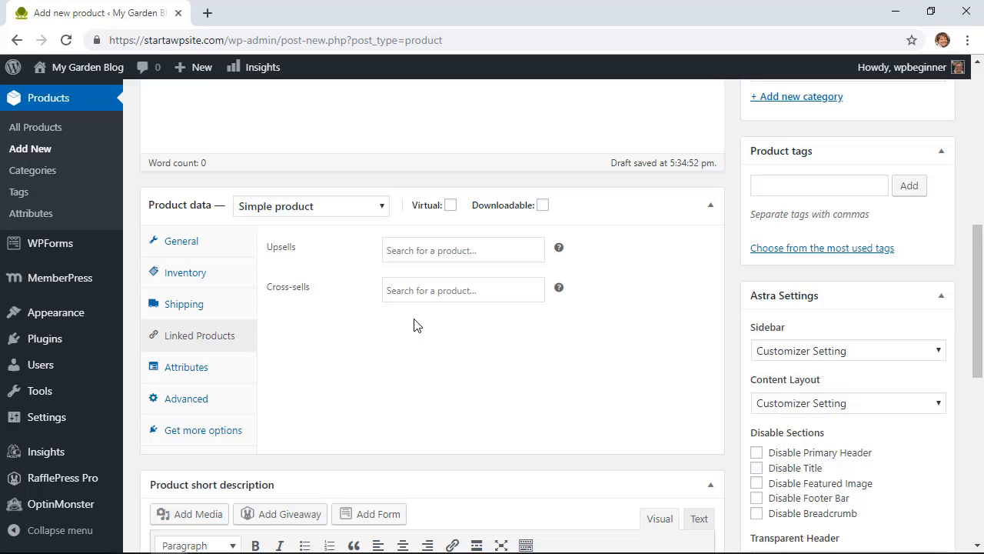
- Write "Great pruners for any gardener." as the product's short description
{"action": "scroll", "coordinate": [400, 360], "scroll_direction": "down", "scroll_amount": 4}
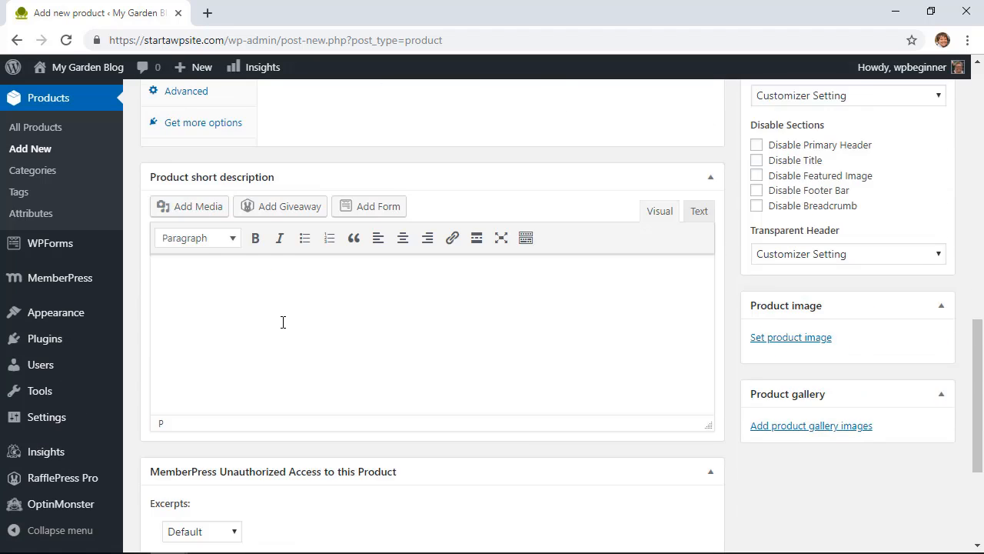
{"action": "left_click", "coordinate": [323, 318]}
{"action": "type", "text": "Great pruners t"}
{"action": "type", "text": "or "}
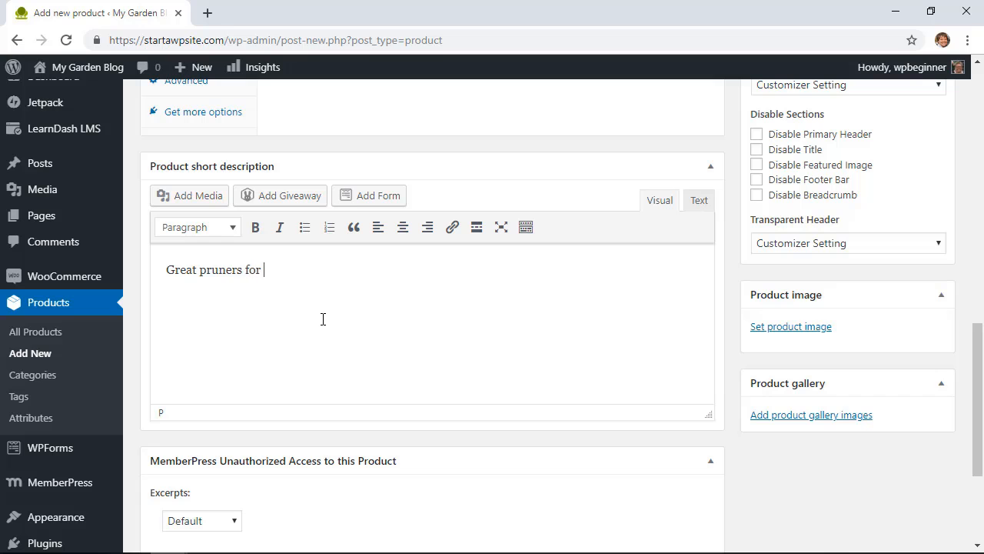
{"action": "type", "text": "any gardener."}
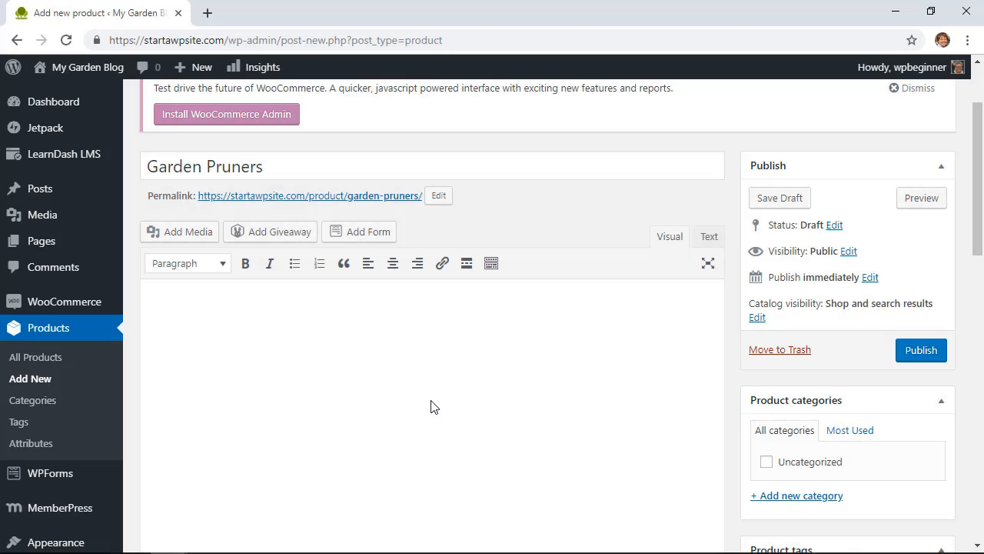
- Create a new product category named Tools and assign it to the Garden Pruners product
{"action": "scroll", "coordinate": [431, 404], "scroll_direction": "down", "scroll_amount": 3}
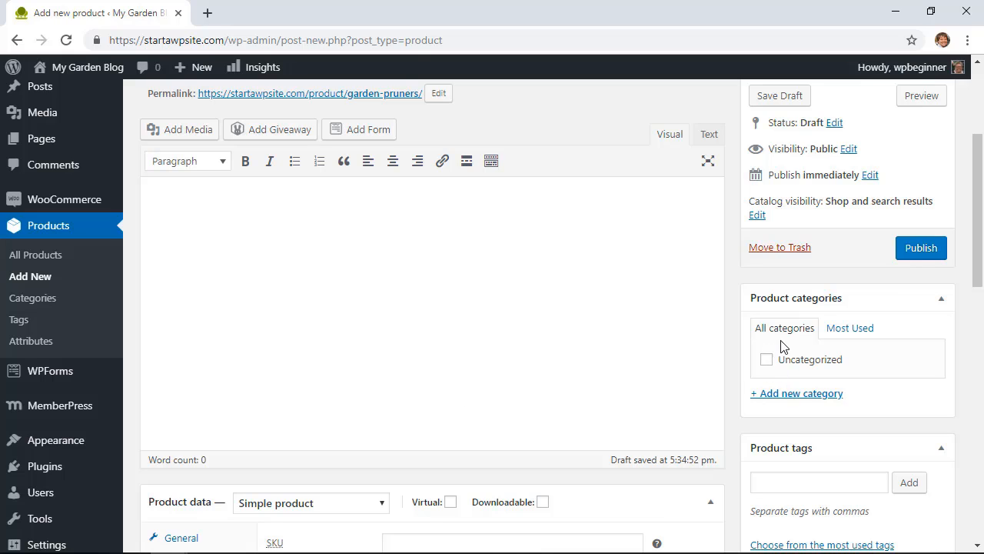
{"action": "left_click", "coordinate": [820, 399]}
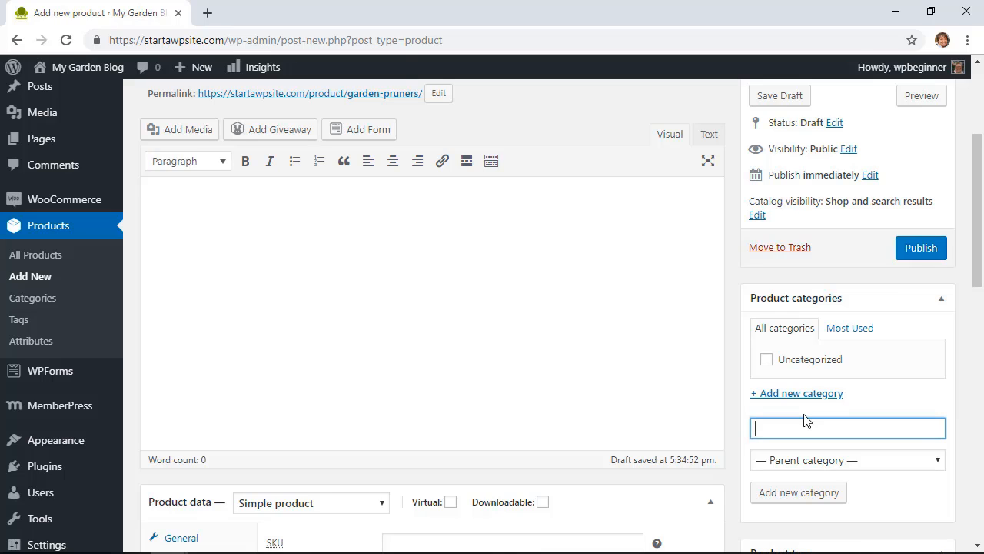
{"action": "type", "text": "Tools"}
{"action": "key", "text": "Return"}
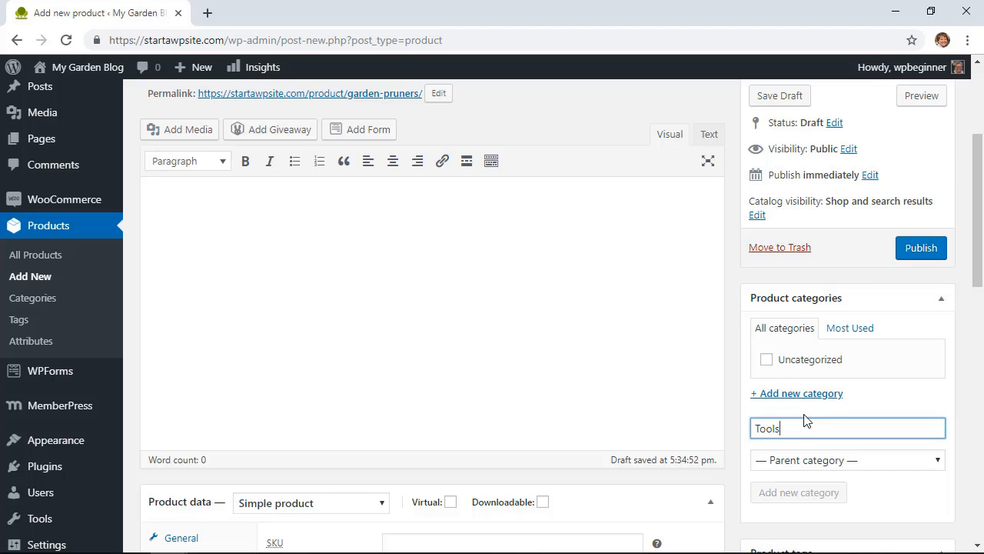
- Set the product image to pruner.jpg, the black-handled pruner photo from the media library
{"action": "scroll", "coordinate": [830, 446], "scroll_direction": "down", "scroll_amount": 1}
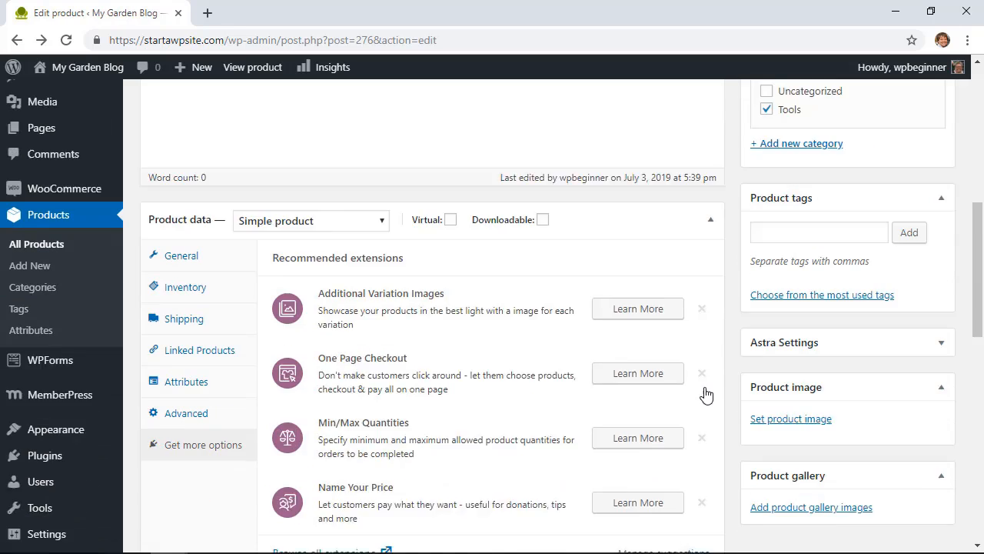
{"action": "scroll", "coordinate": [762, 392], "scroll_direction": "down", "scroll_amount": 1}
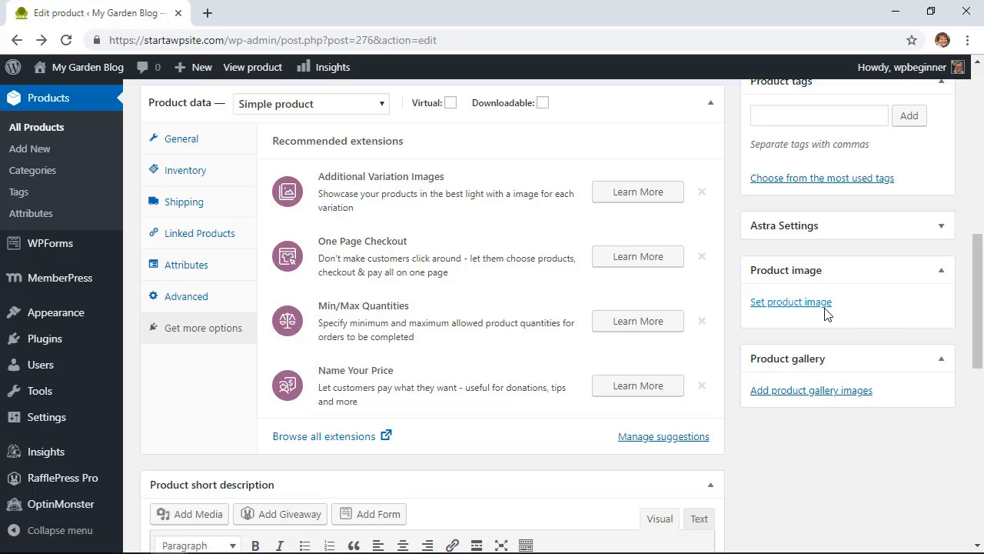
{"action": "left_click", "coordinate": [792, 308]}
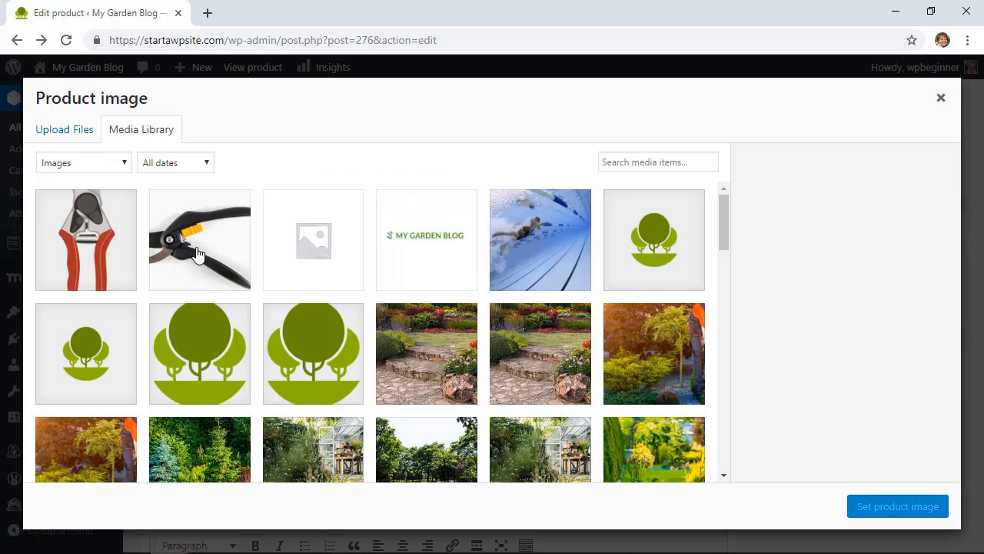
{"action": "left_click", "coordinate": [193, 253]}
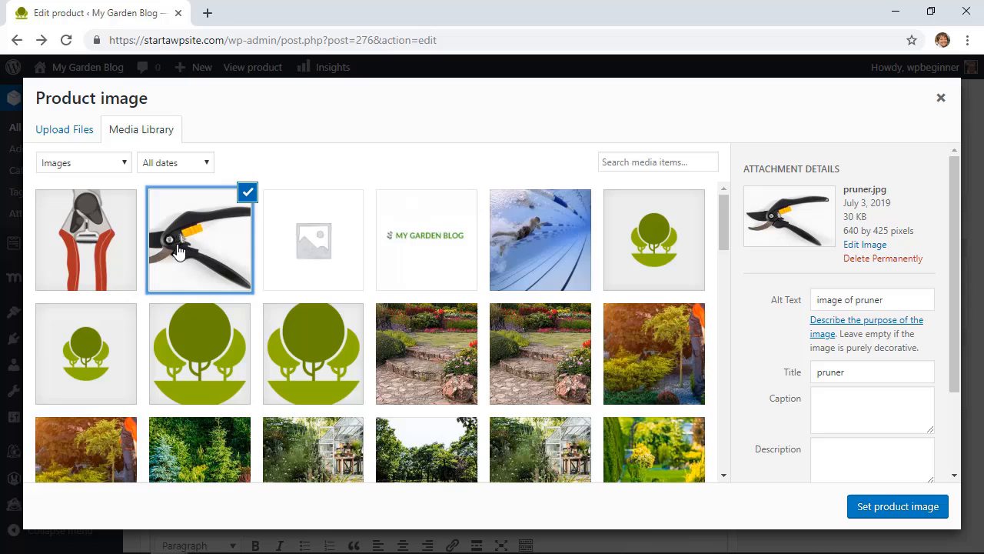
{"action": "left_click", "coordinate": [892, 507]}
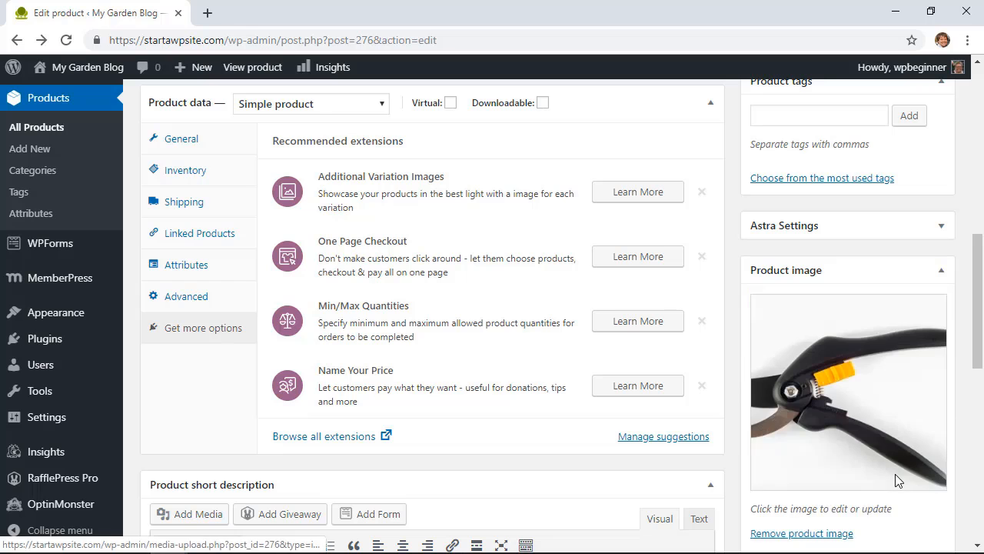
- Save the Garden Pruners product and open its page on the site through its permalink
{"action": "scroll", "coordinate": [892, 392], "scroll_direction": "down", "scroll_amount": 3}
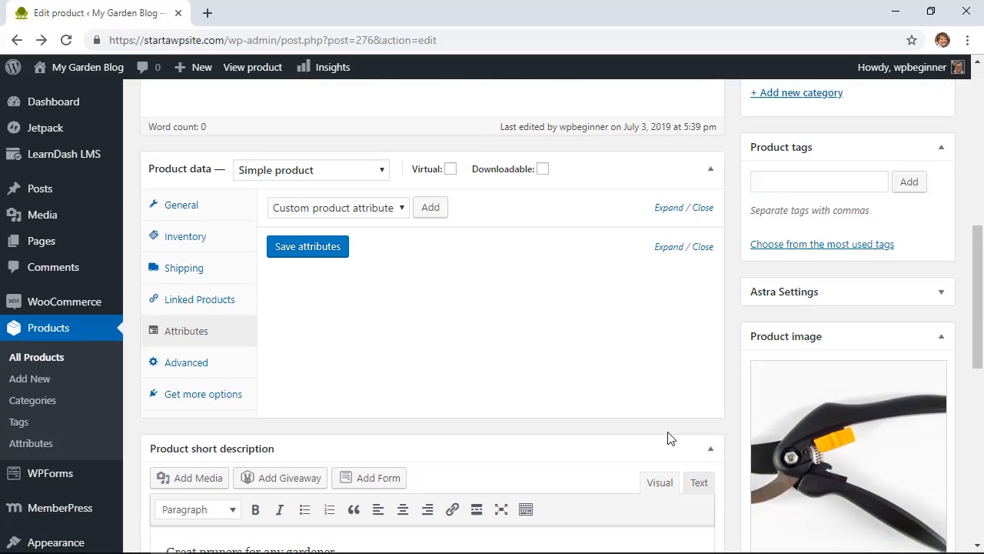
{"action": "scroll", "coordinate": [841, 287], "scroll_direction": "up", "scroll_amount": 3}
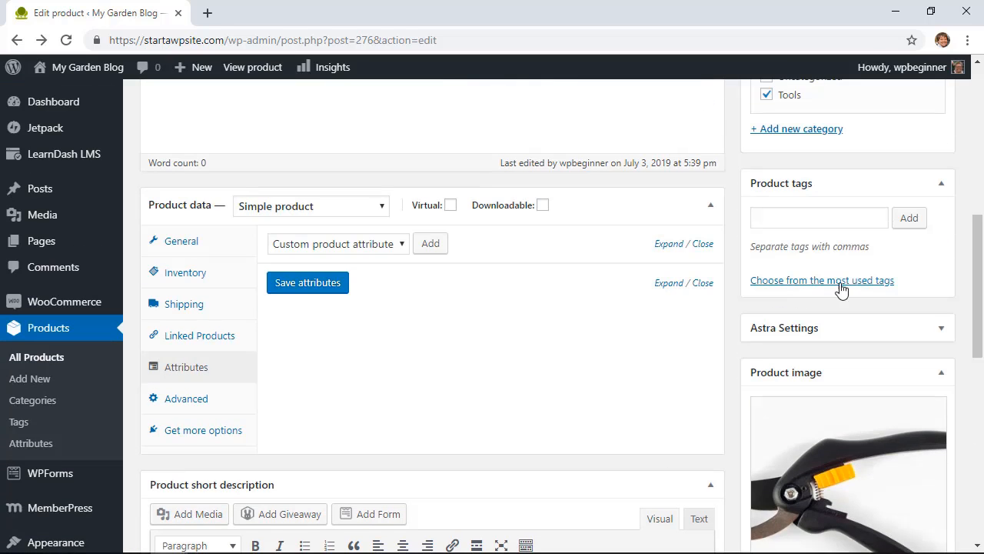
{"action": "scroll", "coordinate": [899, 266], "scroll_direction": "up", "scroll_amount": 1}
{"action": "left_click", "coordinate": [907, 273]}
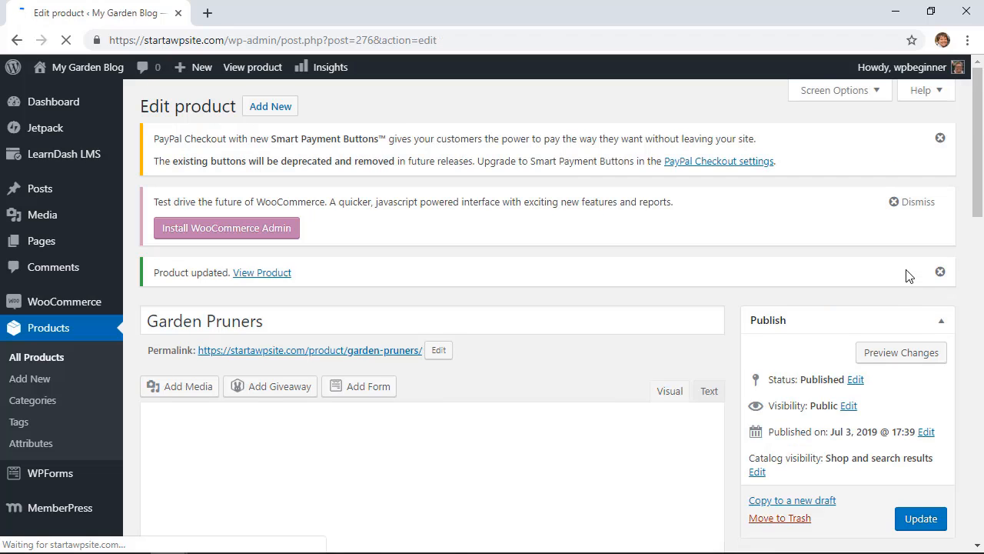
{"action": "left_click", "coordinate": [339, 353]}
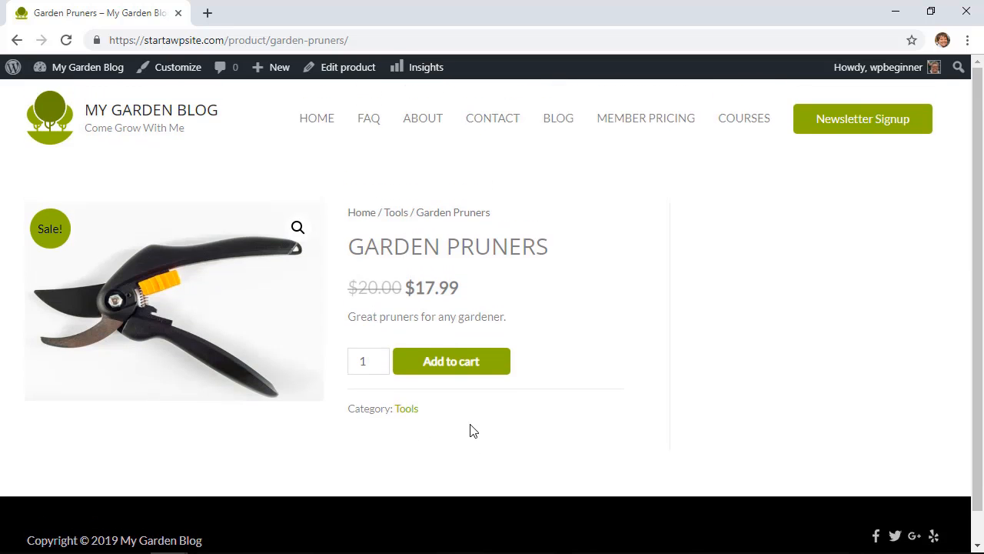
- Add one Garden Pruners to the cart and review the cart's contents, totals and checkout options
{"action": "left_click", "coordinate": [477, 367]}
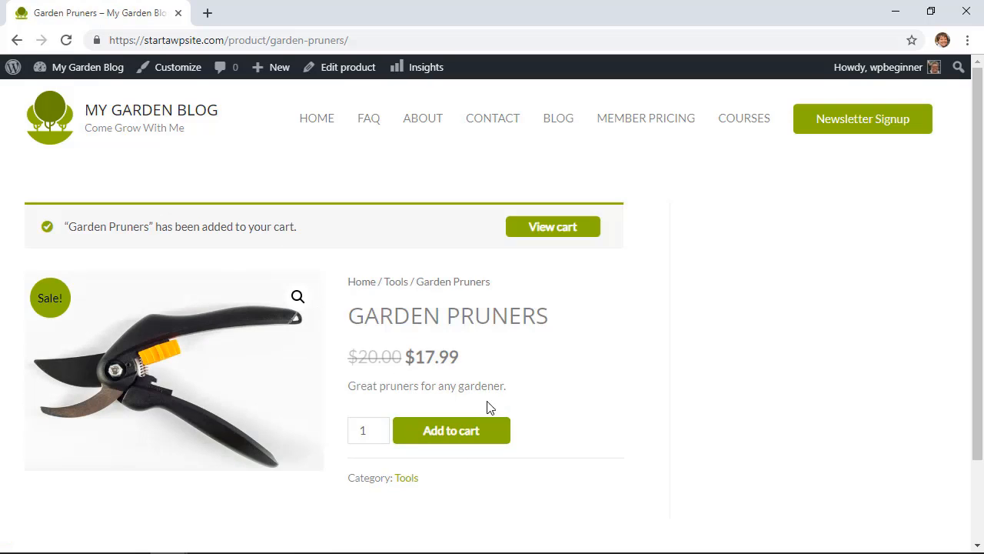
{"action": "left_click", "coordinate": [567, 231]}
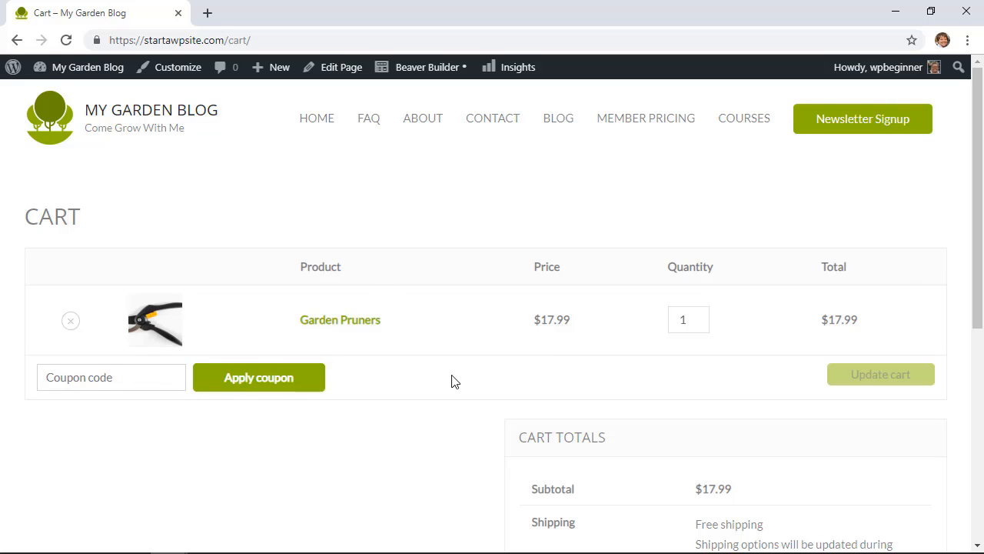
{"action": "scroll", "coordinate": [453, 378], "scroll_direction": "down", "scroll_amount": 1}
{"action": "scroll", "coordinate": [466, 372], "scroll_direction": "down", "scroll_amount": 2}
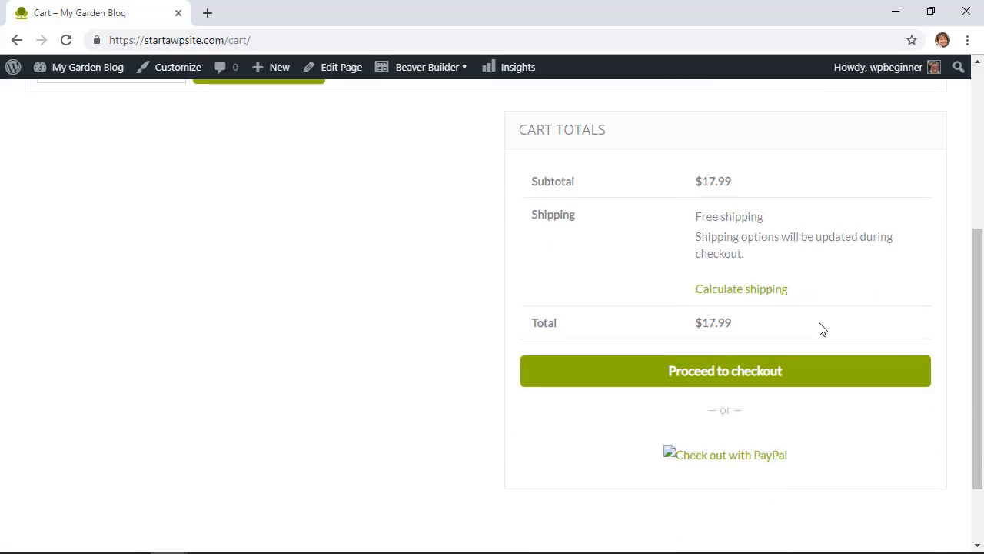
{"action": "scroll", "coordinate": [466, 386], "scroll_direction": "up", "scroll_amount": 1}
{"action": "scroll", "coordinate": [463, 383], "scroll_direction": "up", "scroll_amount": 1}
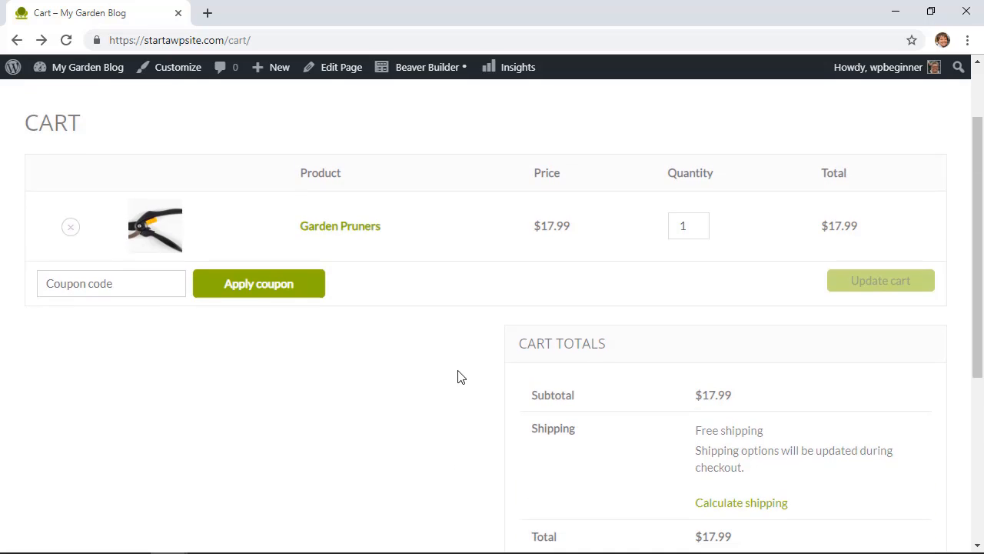
{"action": "scroll", "coordinate": [461, 377], "scroll_direction": "up", "scroll_amount": 1}
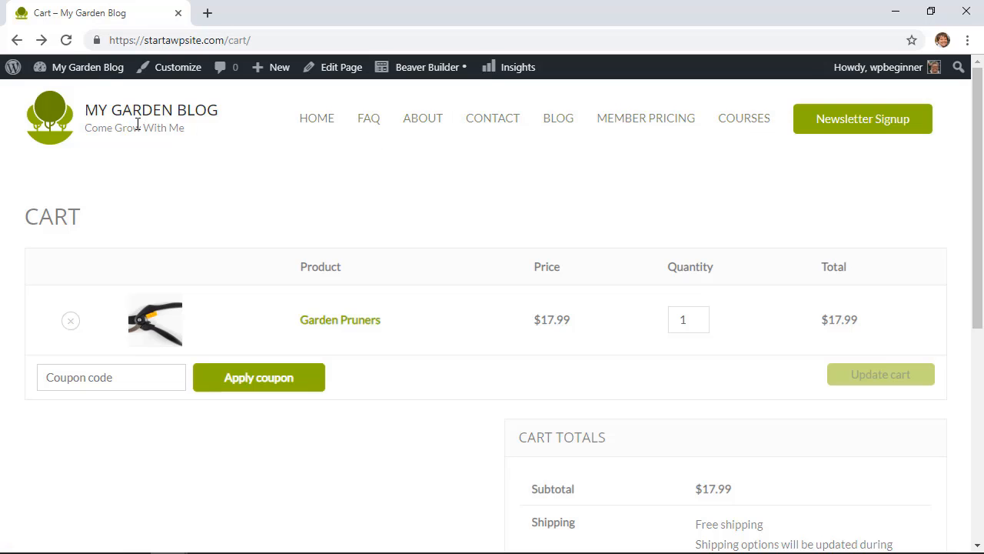
- Return to the site's dashboard and list all pages sorted by date with the newest first
{"action": "mouse_move", "coordinate": [89, 80]}
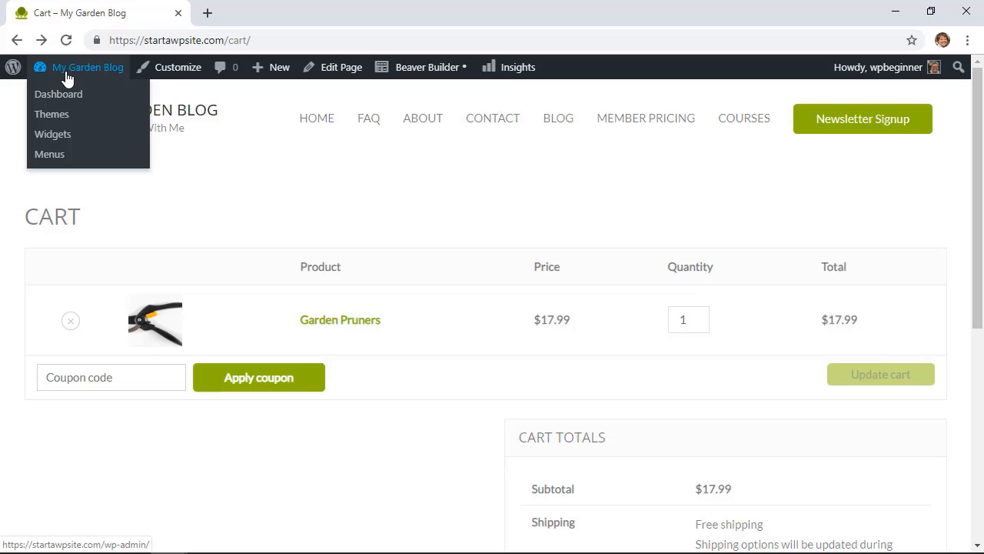
{"action": "left_click", "coordinate": [63, 100]}
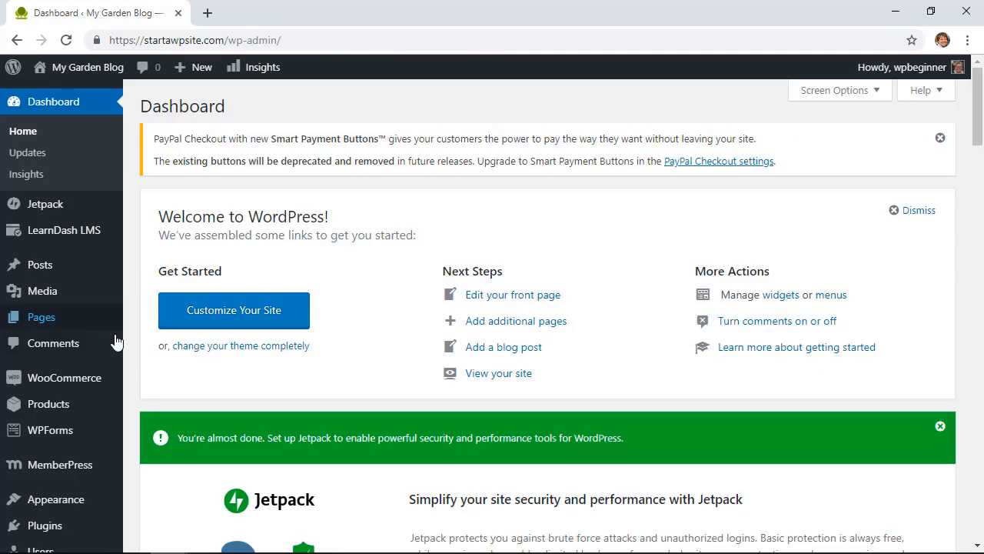
{"action": "mouse_move", "coordinate": [116, 319]}
{"action": "left_click", "coordinate": [154, 321]}
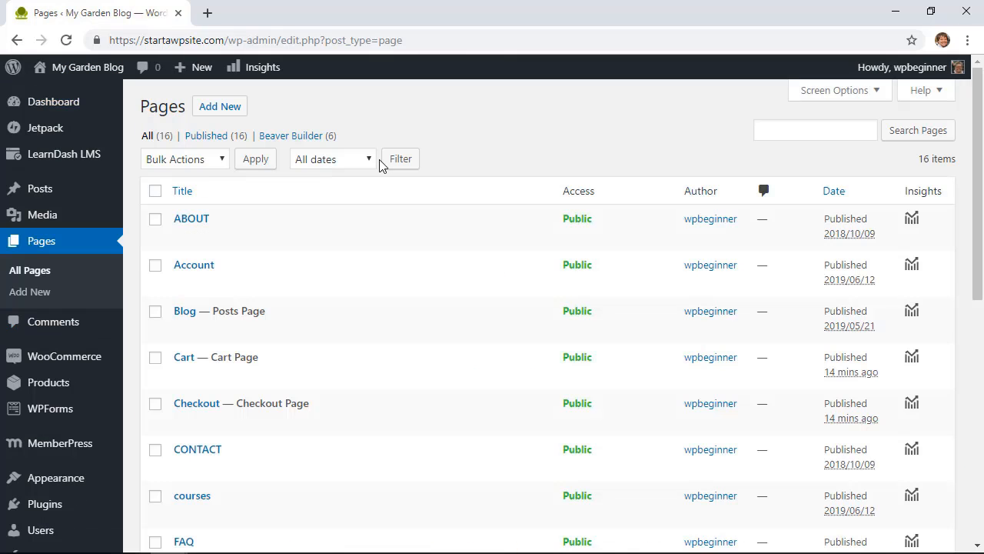
{"action": "left_click", "coordinate": [834, 194]}
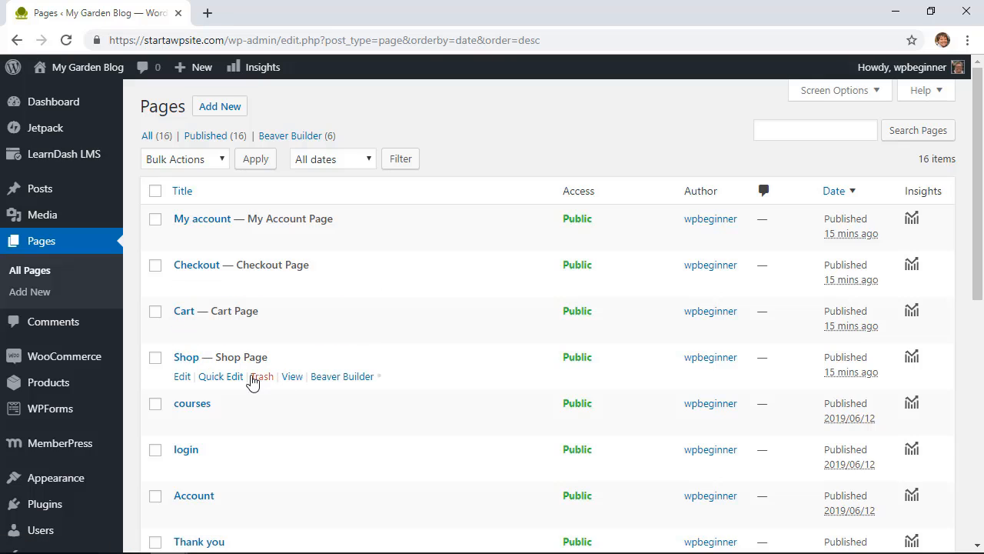
- View the Shop page on the site and look over its product listing
{"action": "left_click", "coordinate": [293, 378]}
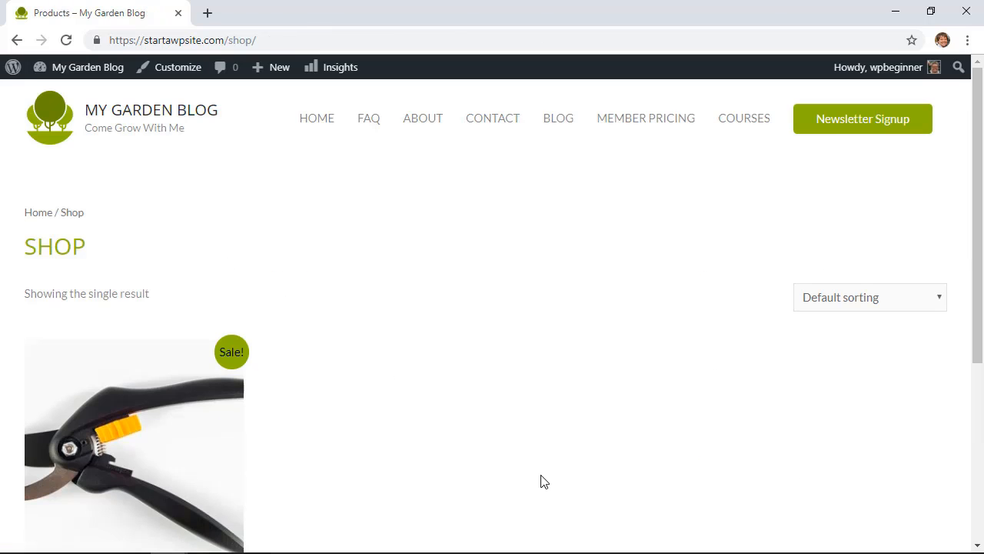
{"action": "scroll", "coordinate": [539, 453], "scroll_direction": "down", "scroll_amount": 4}
{"action": "scroll", "coordinate": [545, 483], "scroll_direction": "up", "scroll_amount": 4}
- Open the site's menu editor and remove the MEMBER PRICING item from the navigation menu
{"action": "mouse_move", "coordinate": [62, 73]}
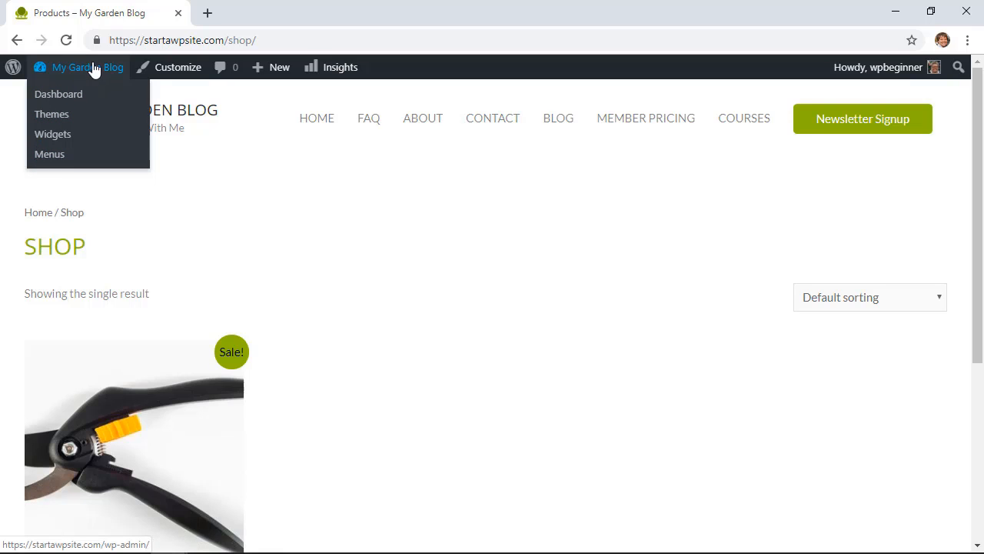
{"action": "left_click", "coordinate": [48, 156]}
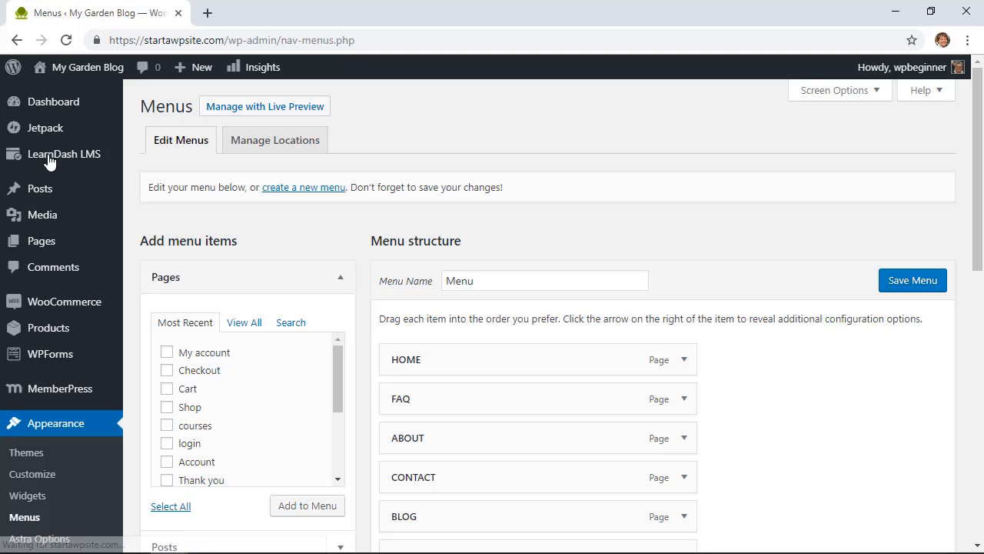
{"action": "scroll", "coordinate": [361, 348], "scroll_direction": "down", "scroll_amount": 3}
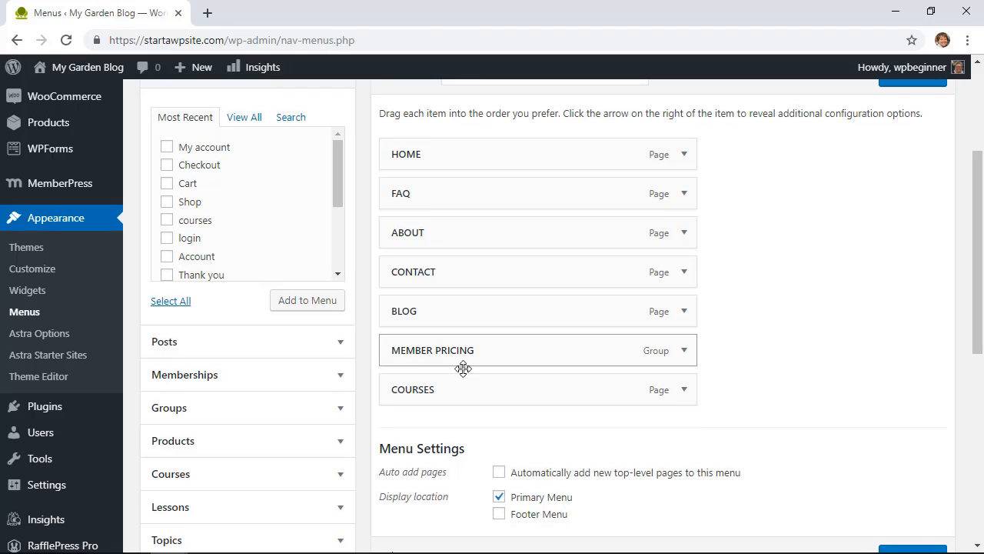
{"action": "left_click", "coordinate": [684, 351]}
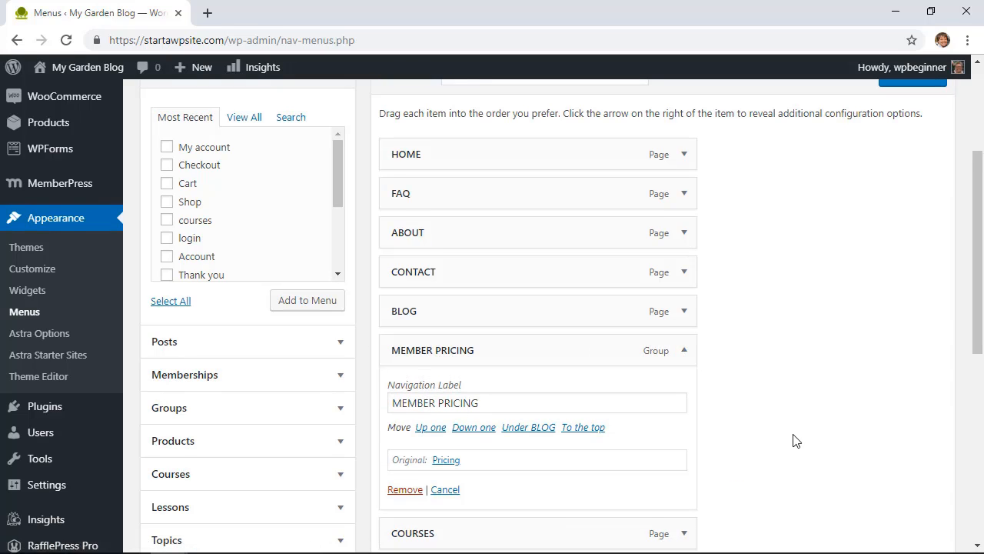
{"action": "scroll", "coordinate": [796, 440], "scroll_direction": "down", "scroll_amount": 2}
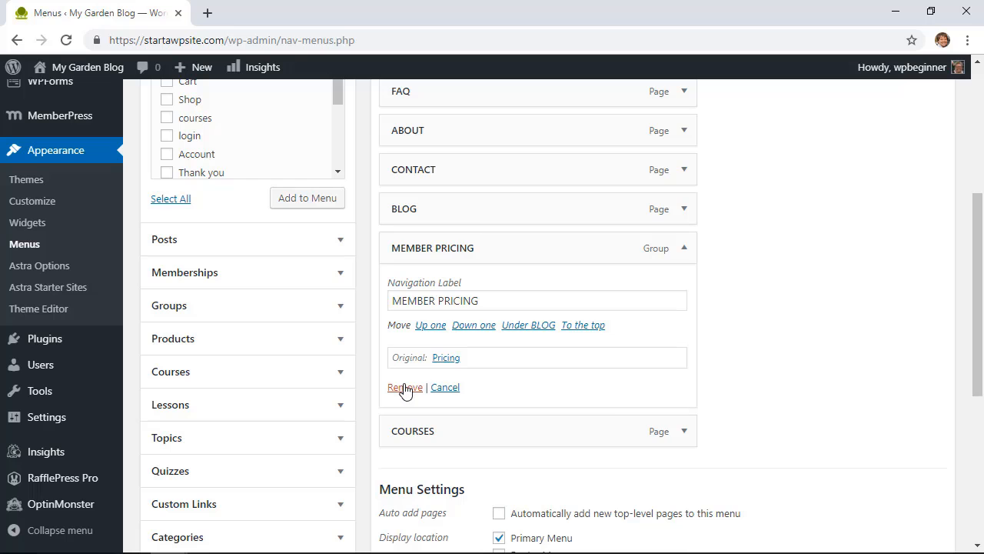
{"action": "left_click", "coordinate": [405, 388]}
{"action": "scroll", "coordinate": [677, 390], "scroll_direction": "up", "scroll_amount": 4}
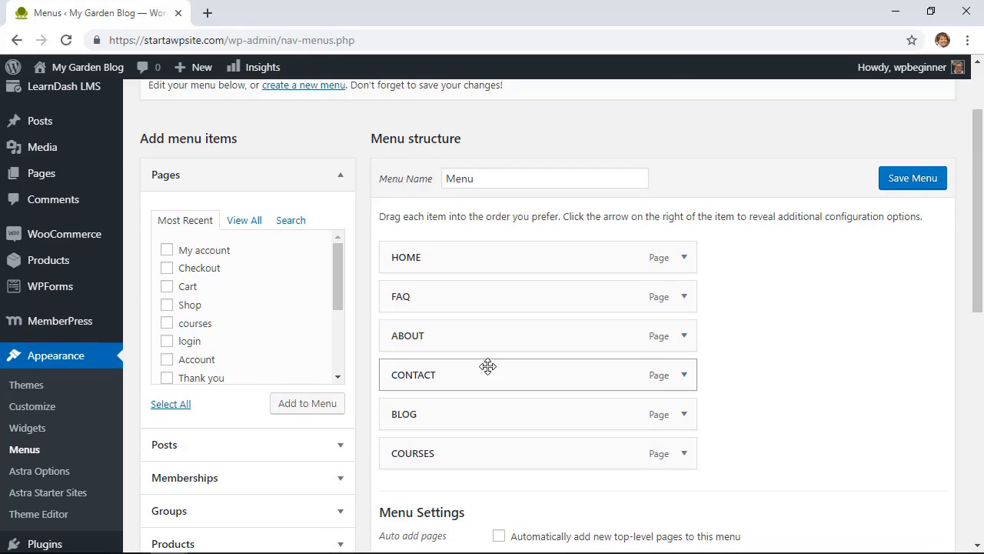
- Add the Shop page to the navigation menu
{"action": "scroll", "coordinate": [233, 347], "scroll_direction": "down", "scroll_amount": 3}
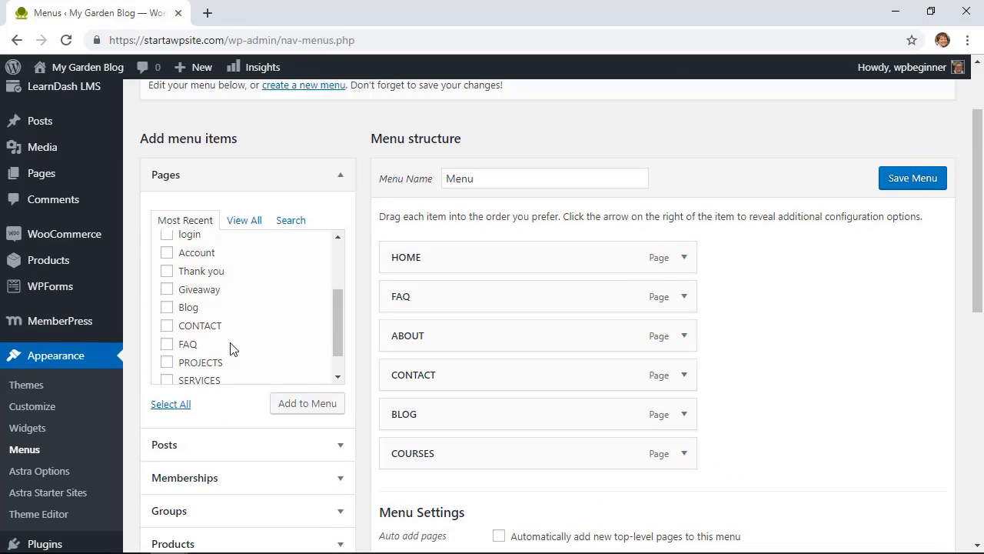
{"action": "scroll", "coordinate": [233, 346], "scroll_direction": "down", "scroll_amount": 3}
{"action": "scroll", "coordinate": [233, 341], "scroll_direction": "up", "scroll_amount": 4}
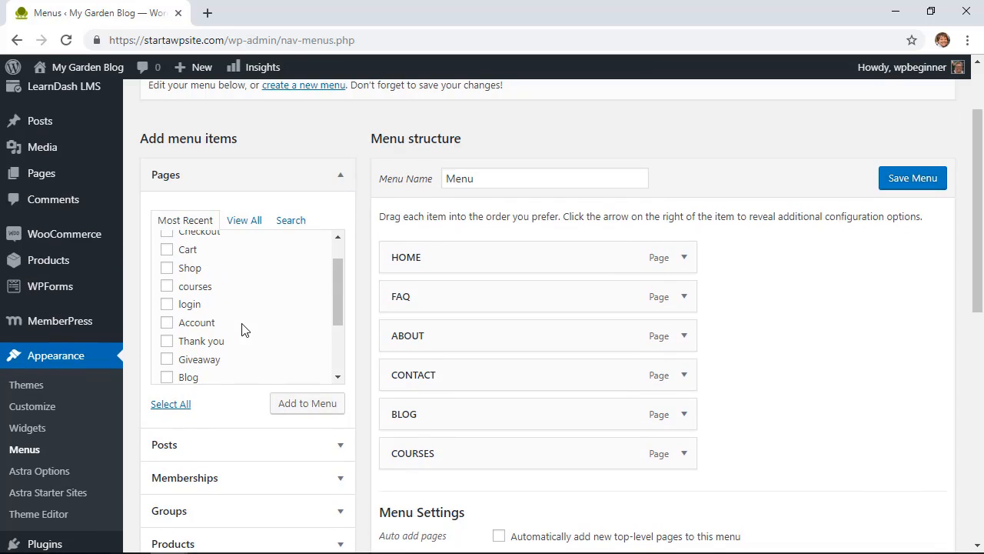
{"action": "left_click", "coordinate": [300, 404]}
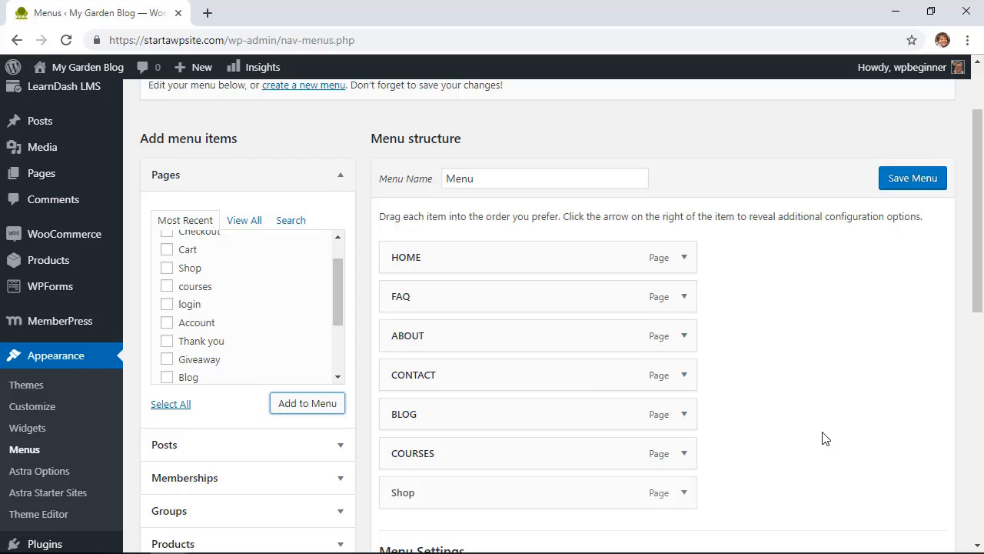
- Change the Shop menu item's navigation label to SHOP and save the menu
{"action": "scroll", "coordinate": [816, 431], "scroll_direction": "down", "scroll_amount": 1}
{"action": "left_click", "coordinate": [683, 391]}
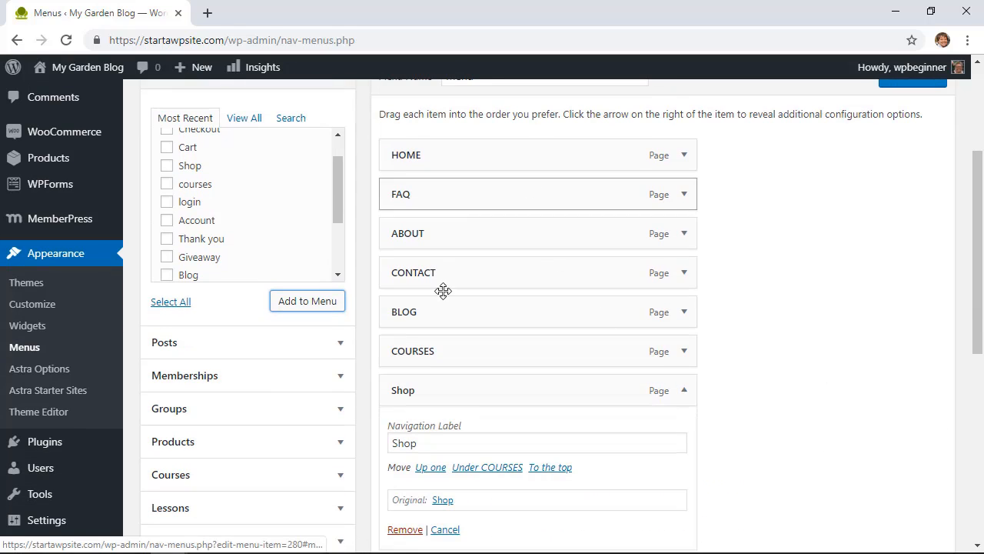
{"action": "left_click", "coordinate": [444, 442]}
{"action": "left_click_drag", "start_coordinate": [444, 442], "coordinate": [351, 444]}
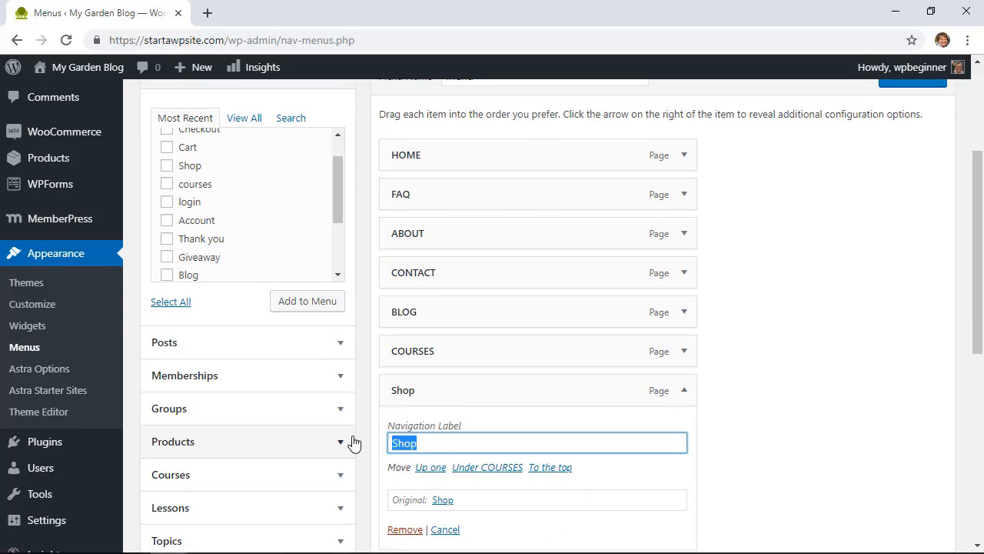
{"action": "type", "text": "SHOP"}
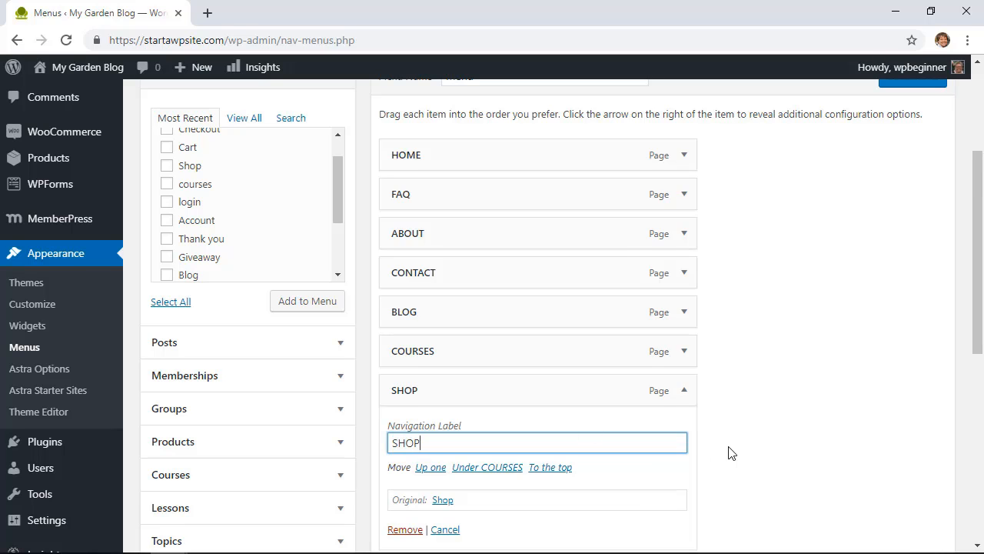
{"action": "scroll", "coordinate": [735, 453], "scroll_direction": "down", "scroll_amount": 2}
{"action": "left_click", "coordinate": [810, 423]}
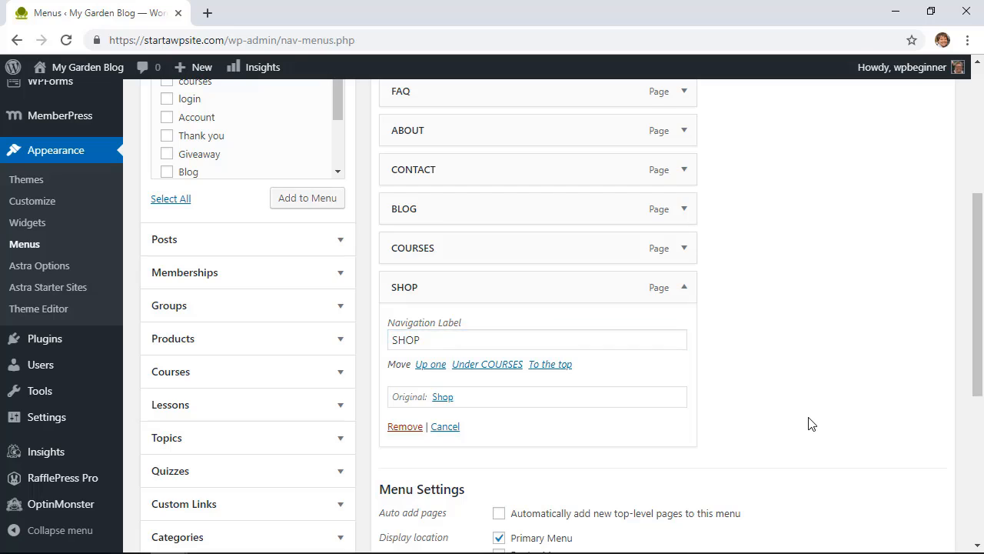
{"action": "scroll", "coordinate": [809, 424], "scroll_direction": "down", "scroll_amount": 3}
{"action": "left_click", "coordinate": [908, 396]}
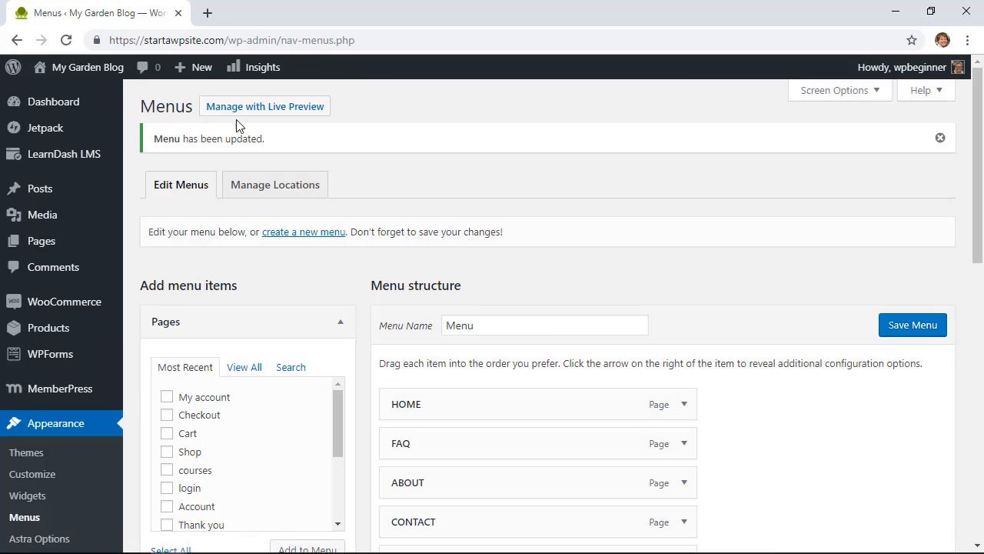
- Open the site in a new browser tab and check that the SHOP menu link leads to the shop page
{"action": "mouse_move", "coordinate": [99, 77]}
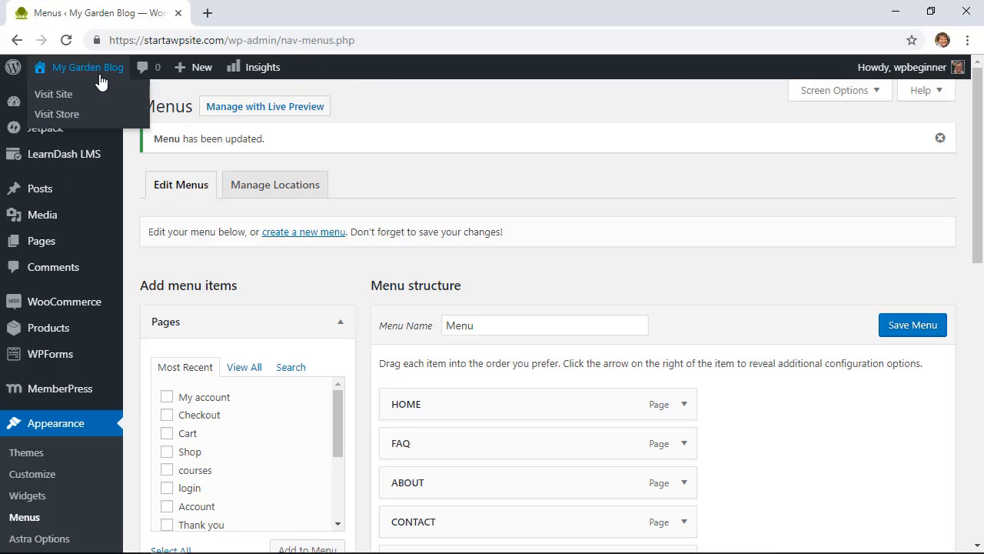
{"action": "right_click", "coordinate": [78, 103]}
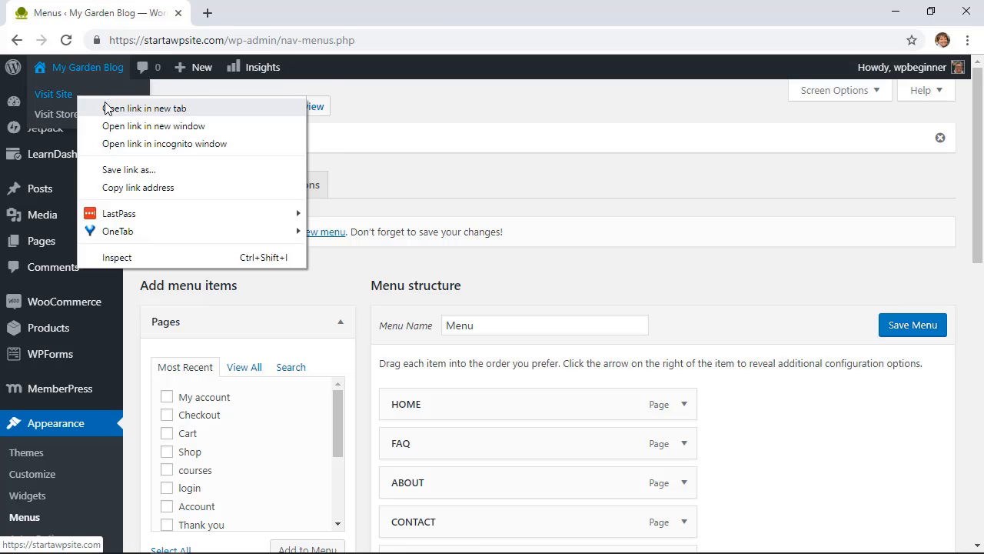
{"action": "left_click", "coordinate": [108, 103]}
{"action": "left_click", "coordinate": [255, 16]}
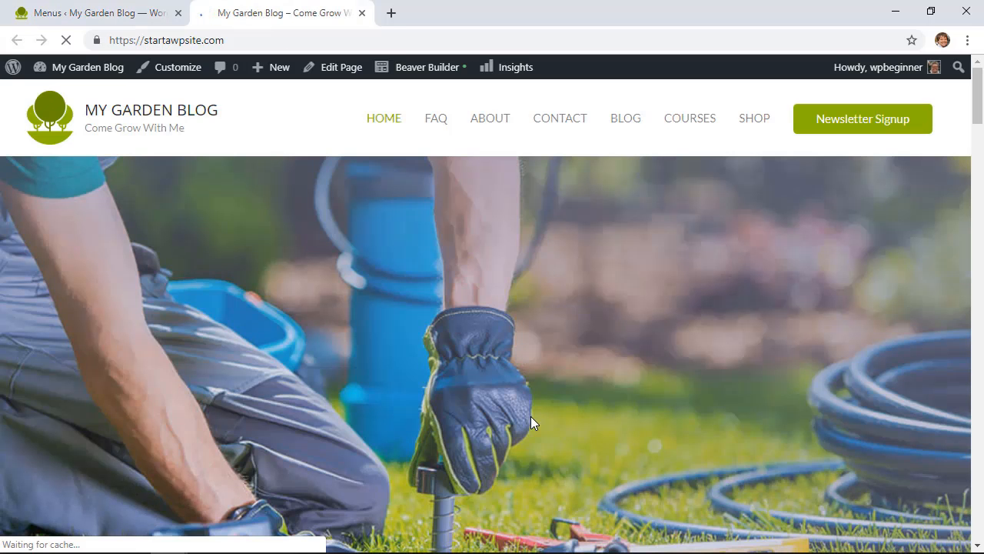
{"action": "left_click", "coordinate": [755, 121]}
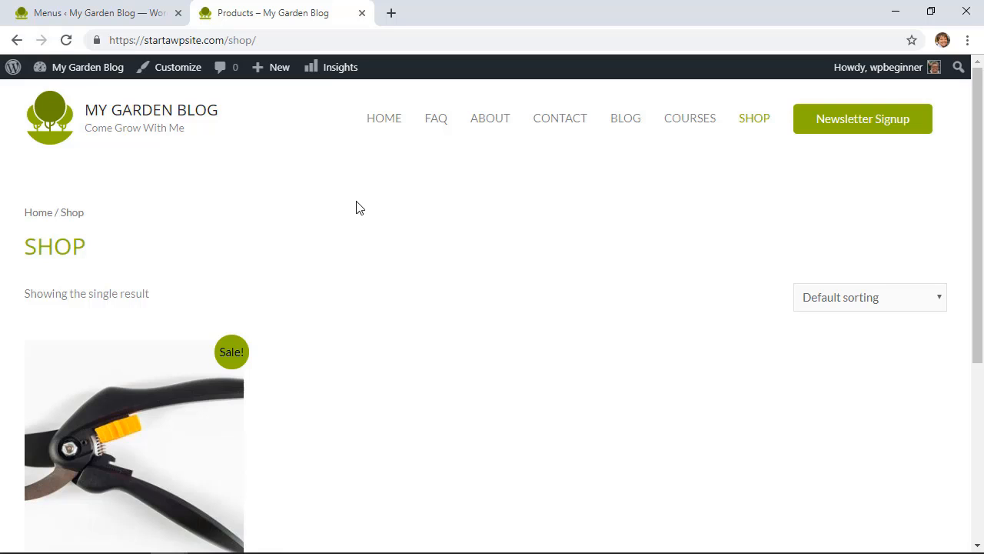
- Start a new store product and name it Garden Pots
{"action": "mouse_move", "coordinate": [277, 75]}
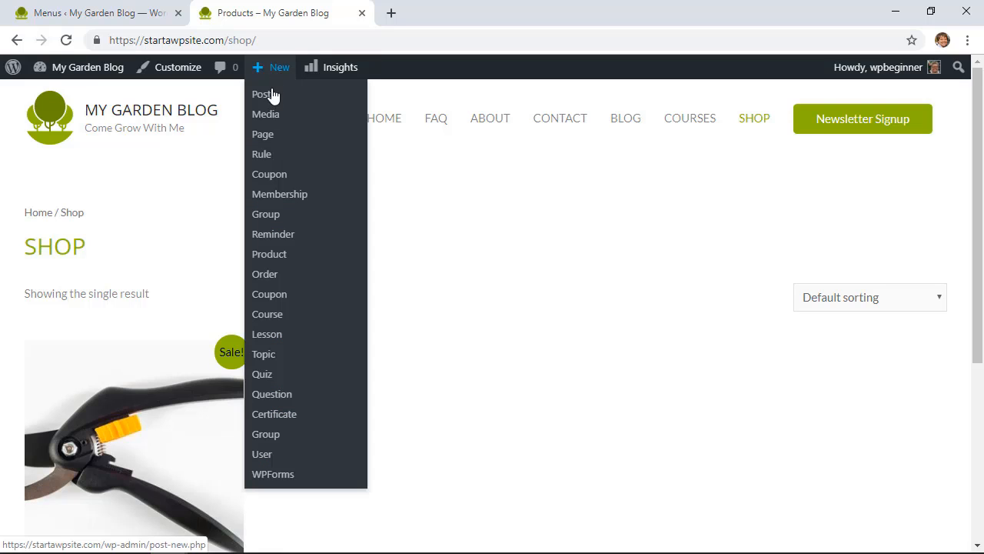
{"action": "left_click", "coordinate": [269, 254]}
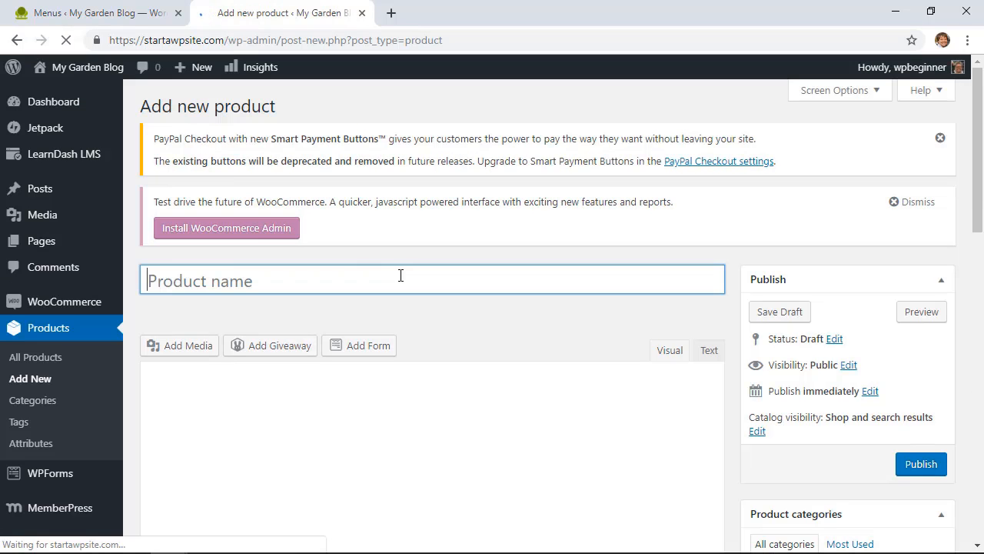
{"action": "type", "text": "Garden Pots"}
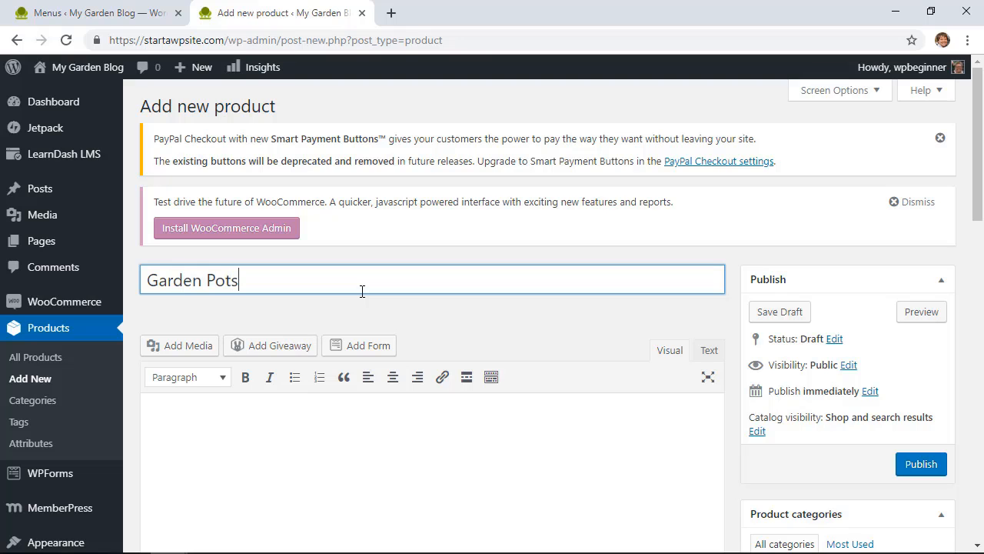
- Set the Garden Pots regular price to $25 and the sale price to $19.99
{"action": "left_click", "coordinate": [459, 467]}
{"action": "scroll", "coordinate": [463, 485], "scroll_direction": "down", "scroll_amount": 6}
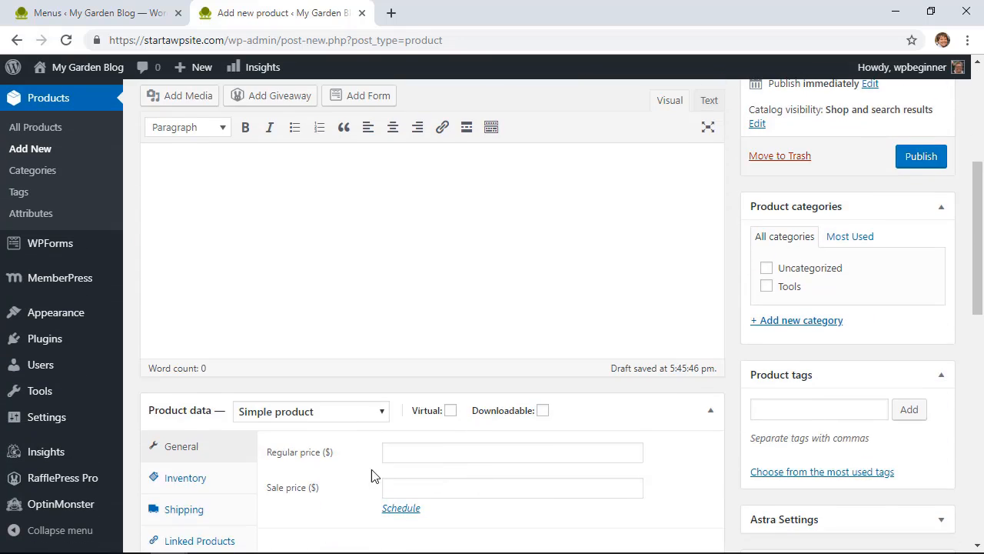
{"action": "scroll", "coordinate": [377, 480], "scroll_direction": "down", "scroll_amount": 1}
{"action": "left_click", "coordinate": [459, 250]}
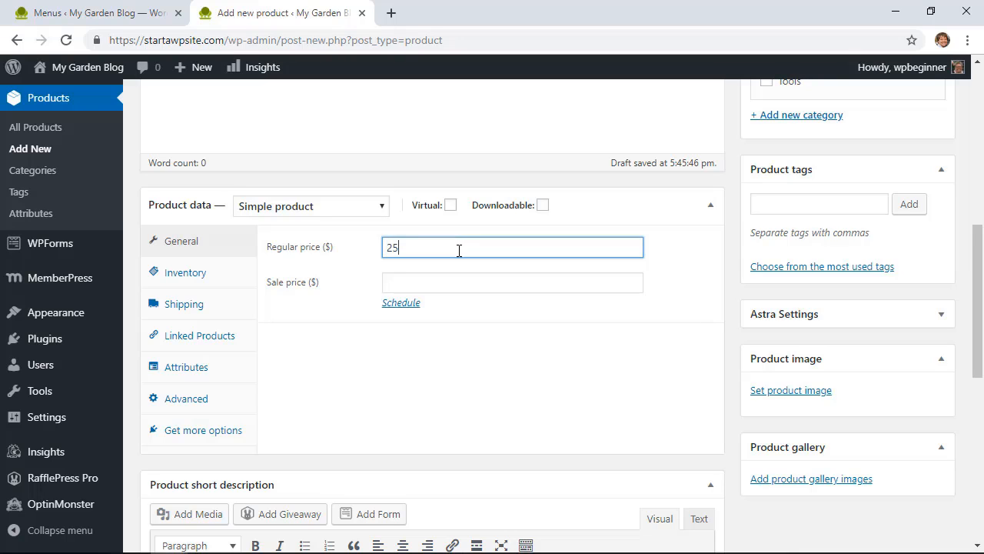
{"action": "left_click", "coordinate": [450, 282]}
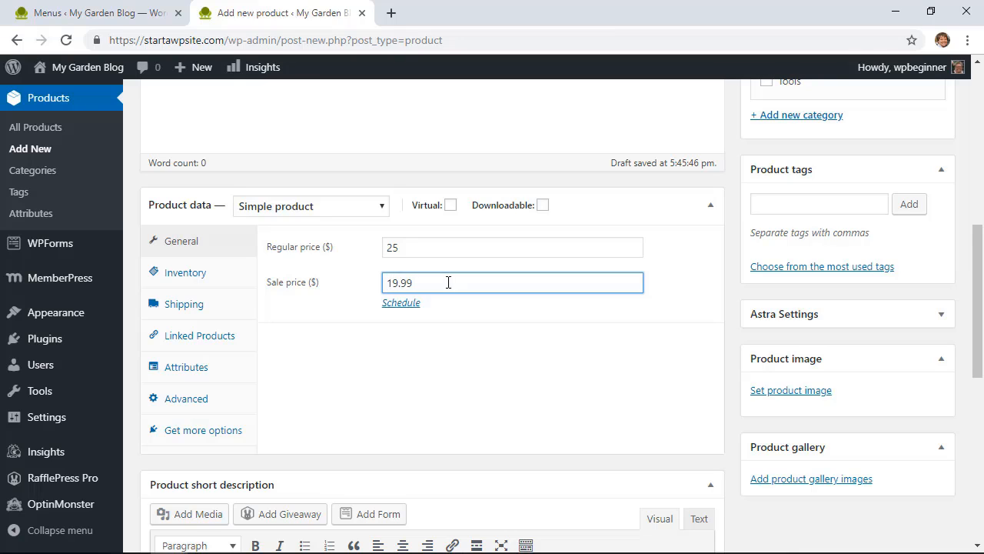
- Link Garden Pruners to the Garden Pots product as a cross-sell
{"action": "left_click", "coordinate": [221, 343]}
{"action": "left_click", "coordinate": [483, 292]}
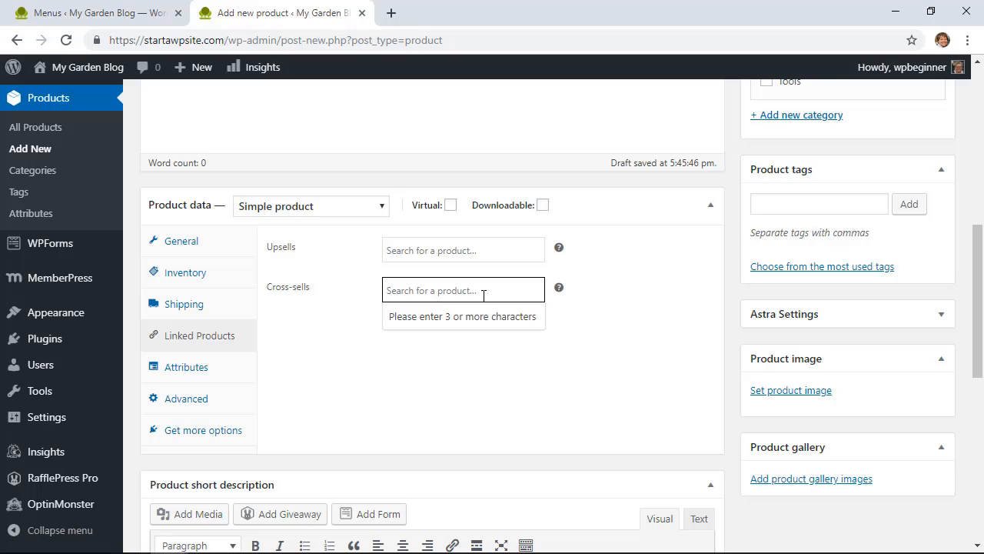
{"action": "type", "text": "pruner"}
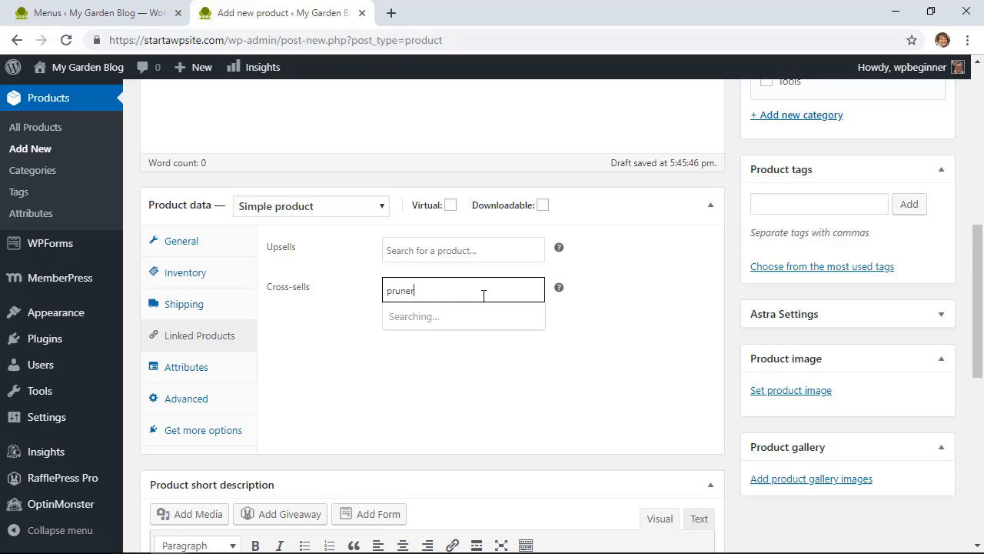
{"action": "left_click", "coordinate": [466, 325]}
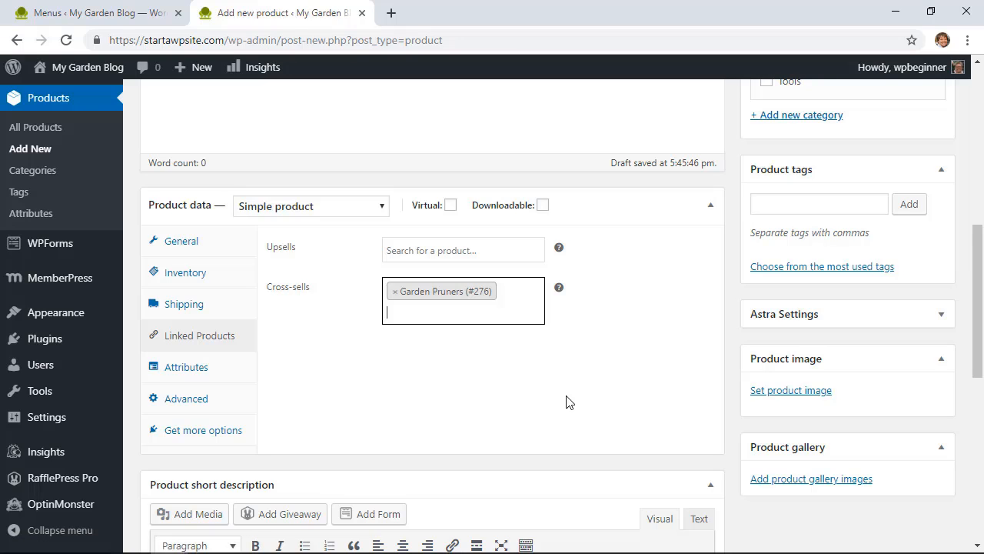
- Upload the flower pot JPG from the ecommerce folder, give it the alt text "flower pot", and set it as the product image
{"action": "left_click", "coordinate": [790, 393]}
{"action": "left_click", "coordinate": [65, 129]}
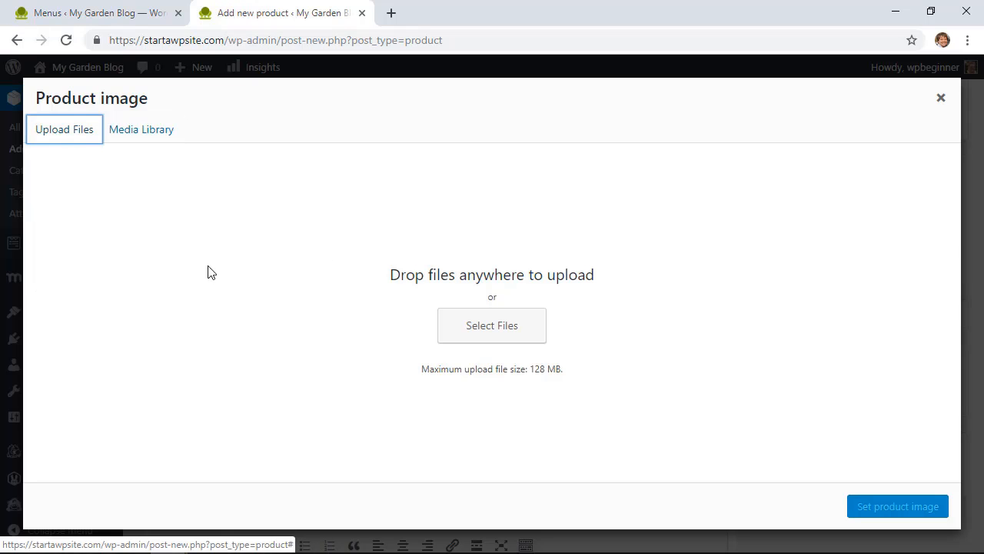
{"action": "left_click", "coordinate": [492, 328]}
{"action": "left_click", "coordinate": [517, 131]}
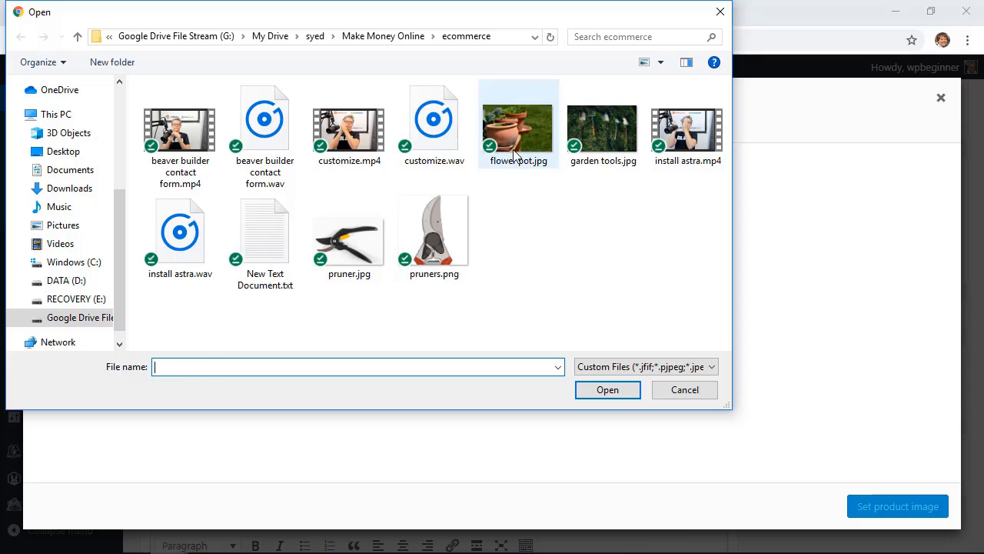
{"action": "left_click", "coordinate": [598, 394]}
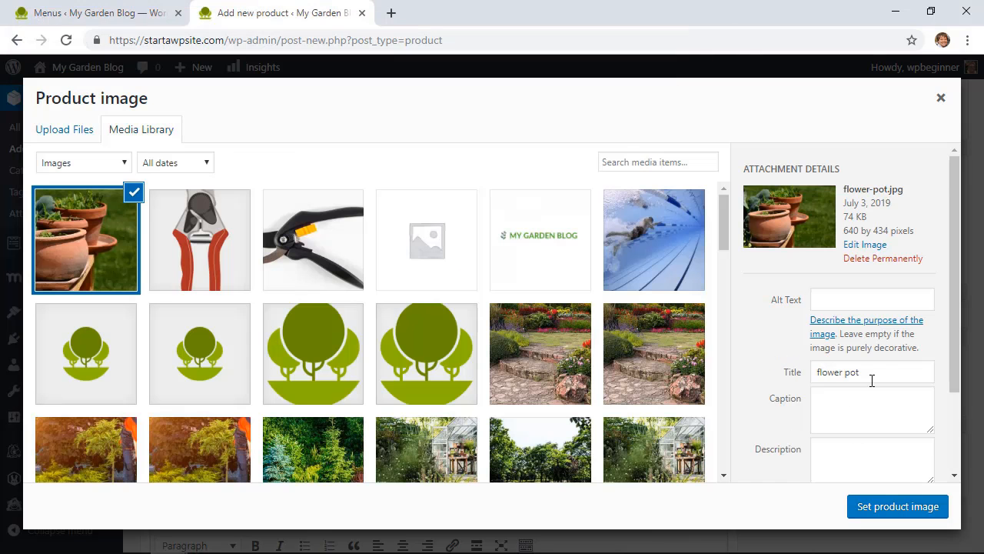
{"action": "left_click", "coordinate": [858, 299]}
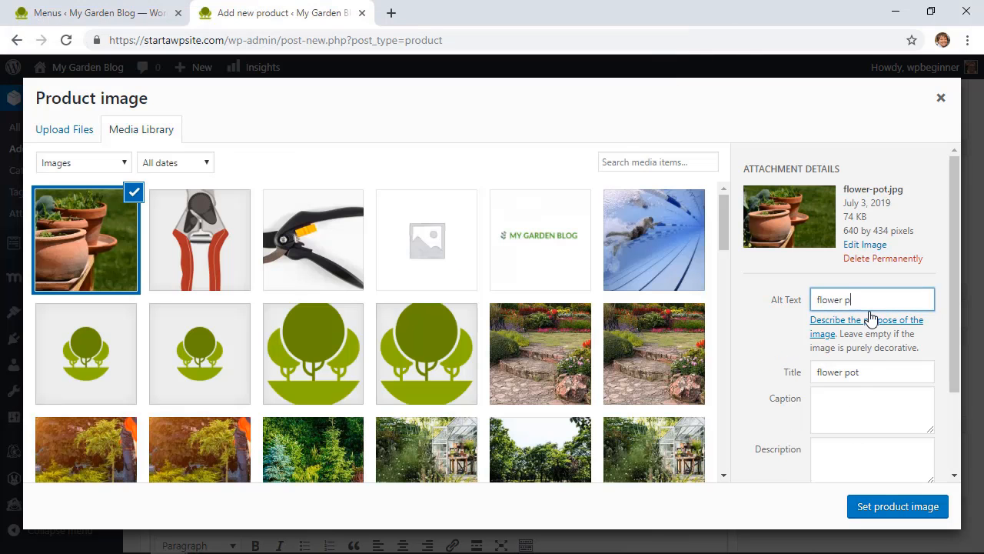
{"action": "left_click", "coordinate": [879, 510]}
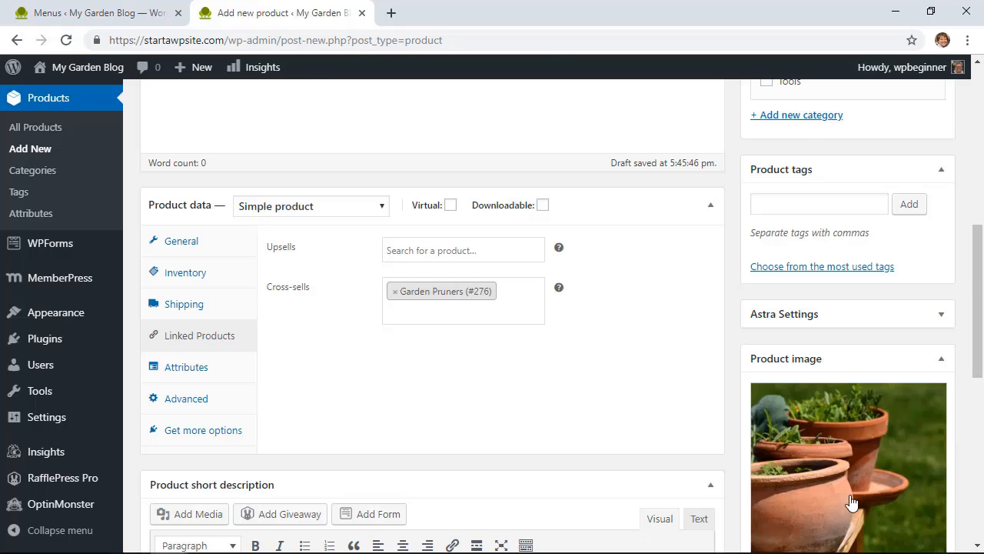
- Enter the product short description "Perfect sized pots for your garden."
{"action": "type", "text": "Perfe"}
{"action": "type", "text": "ct sized pots for your"}
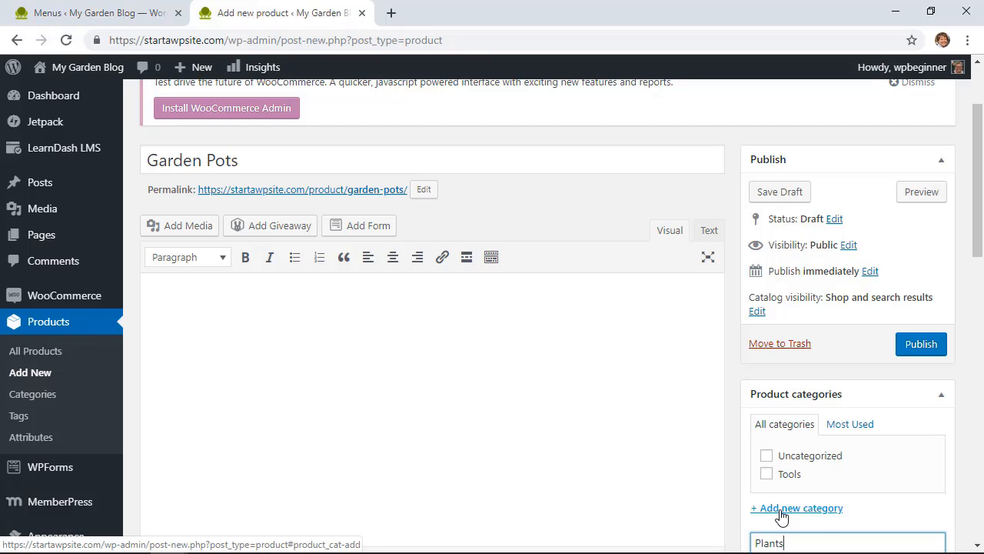
- Add a new product category named Plants for Garden Pots and publish the product
{"action": "key", "text": "Return"}
{"action": "scroll", "coordinate": [900, 483], "scroll_direction": "down", "scroll_amount": 1}
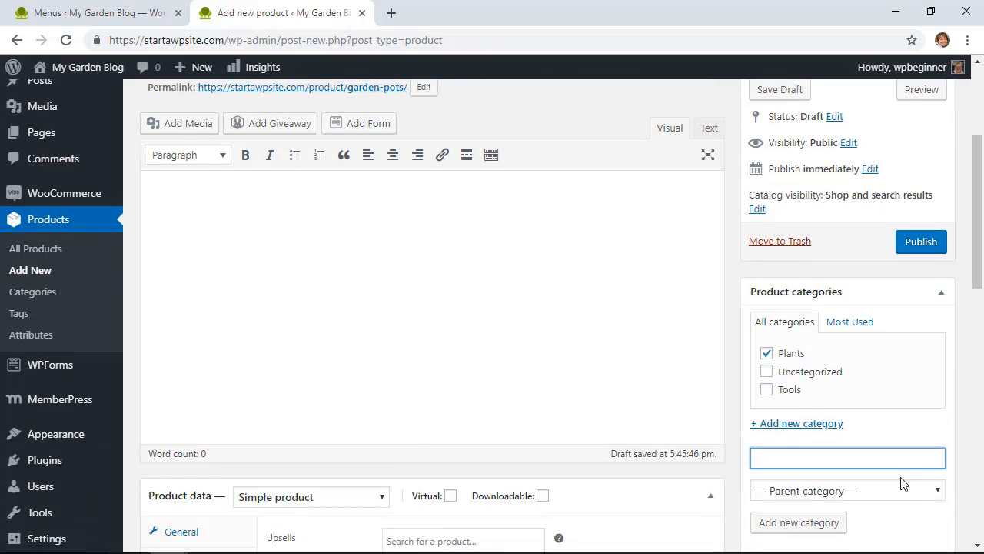
{"action": "scroll", "coordinate": [901, 482], "scroll_direction": "up", "scroll_amount": 1}
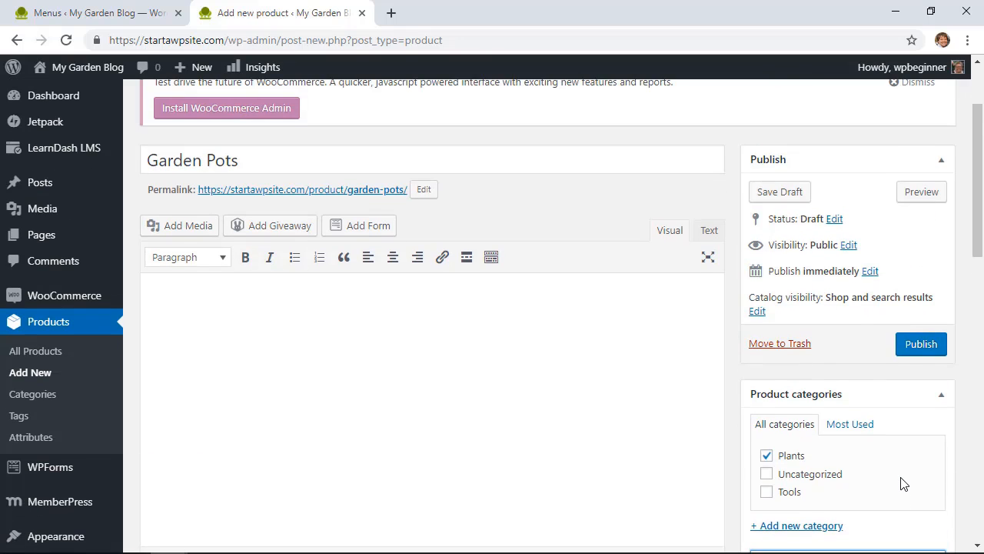
{"action": "left_click", "coordinate": [921, 344]}
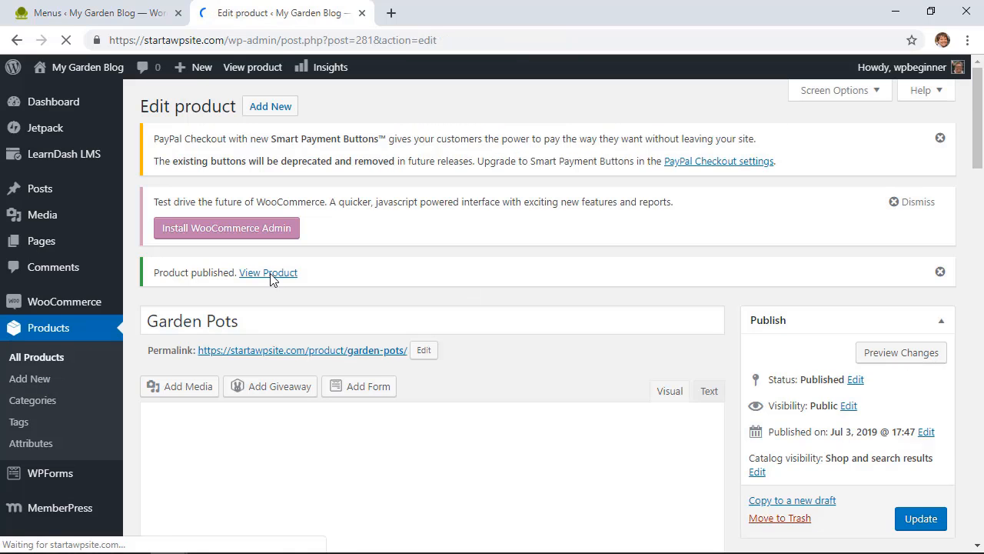
- View the published Garden Pots page, add one to the cart and open the cart
{"action": "left_click", "coordinate": [274, 278]}
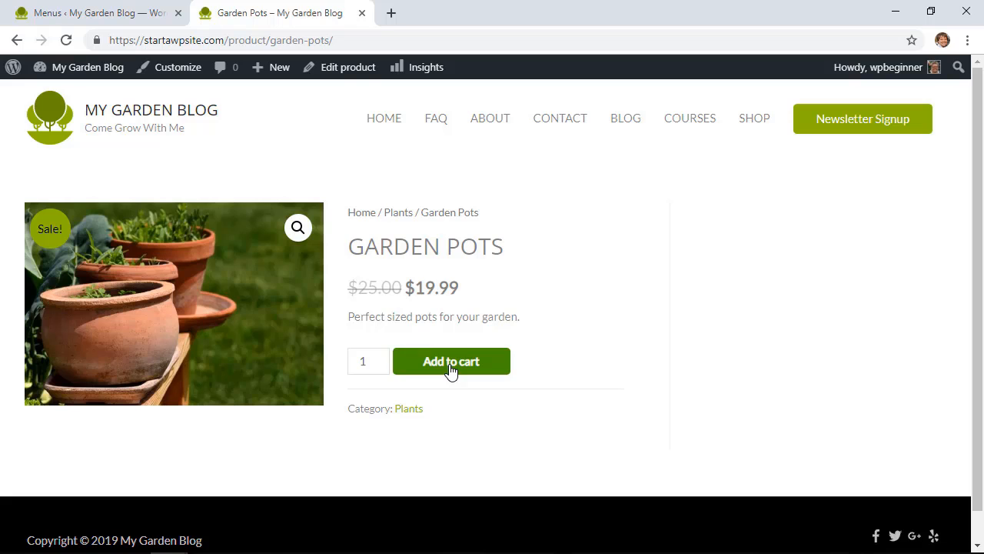
{"action": "left_click", "coordinate": [452, 370]}
{"action": "left_click", "coordinate": [535, 242]}
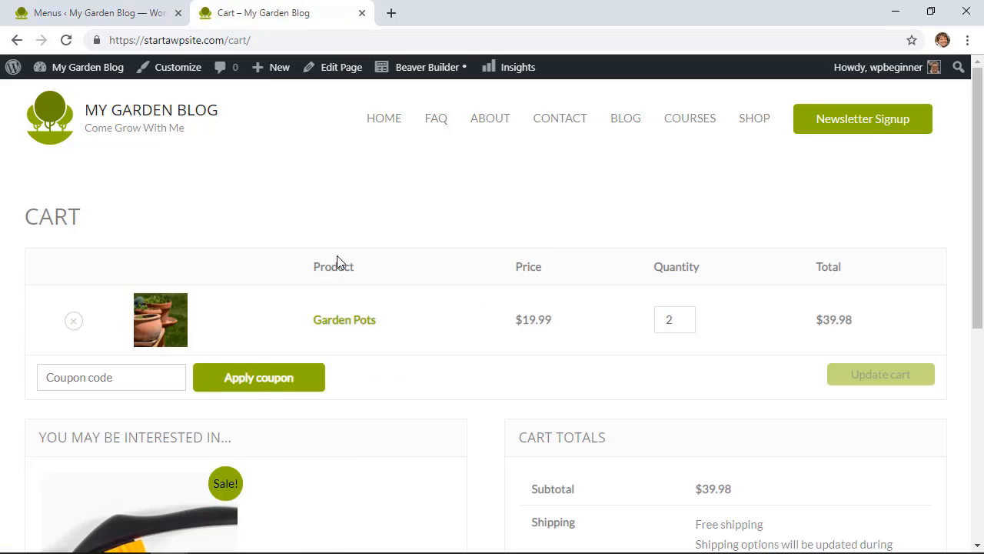
- Look over the cart contents, totals and suggested products, and go to the site's Shop page
{"action": "scroll", "coordinate": [451, 358], "scroll_direction": "down", "scroll_amount": 2}
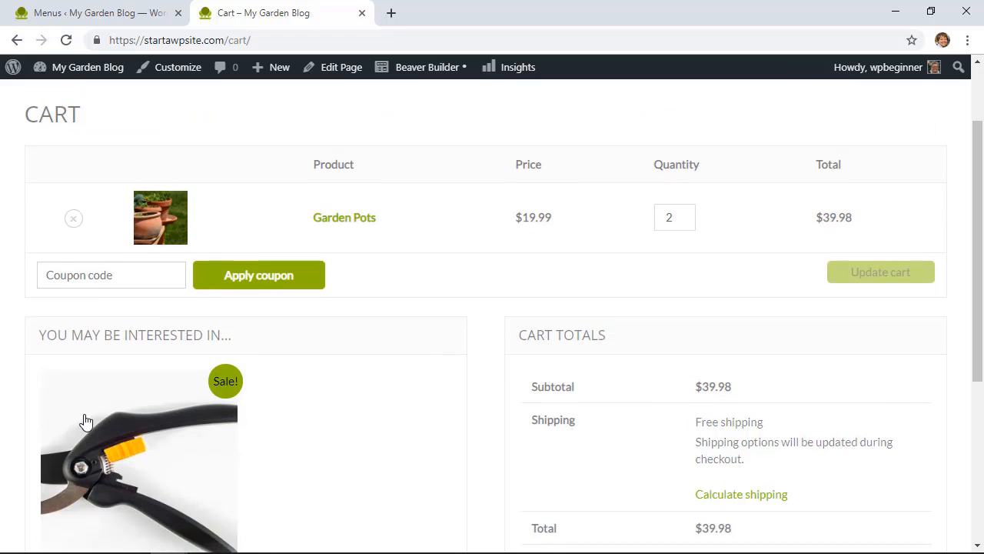
{"action": "scroll", "coordinate": [322, 426], "scroll_direction": "down", "scroll_amount": 1}
{"action": "scroll", "coordinate": [322, 426], "scroll_direction": "up", "scroll_amount": 4}
{"action": "left_click", "coordinate": [754, 121]}
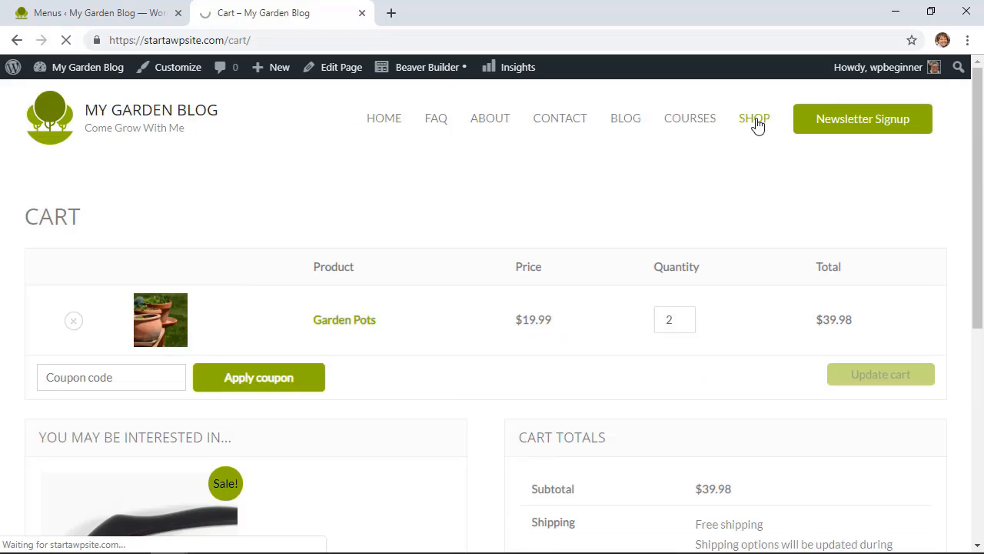